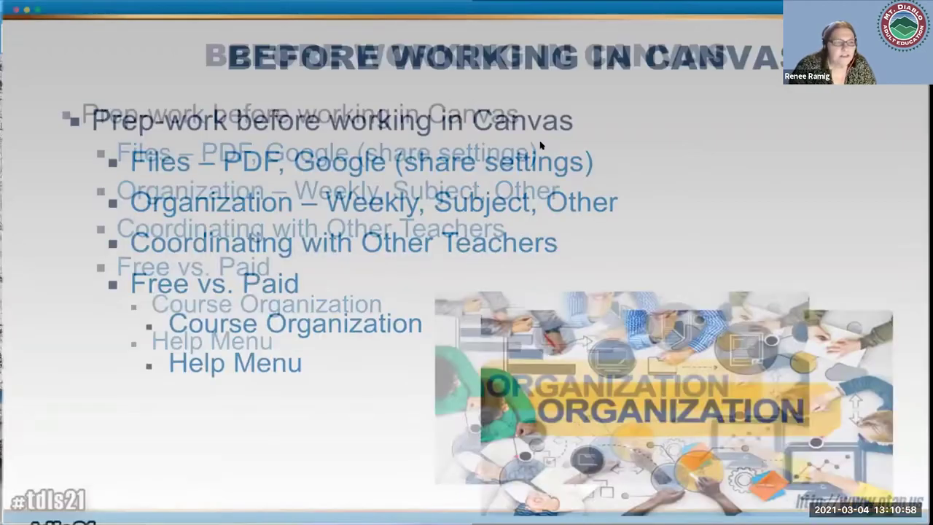
Leave the slideshow and browse Dental Assistant Course 2's modules down to Chs 46 & 47 Dental Impressions
key(Escape)
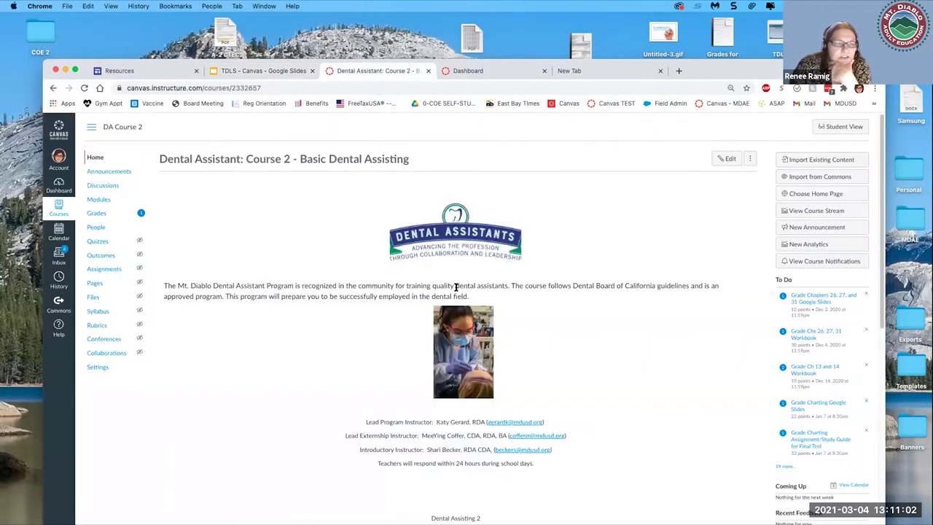
click(389, 71)
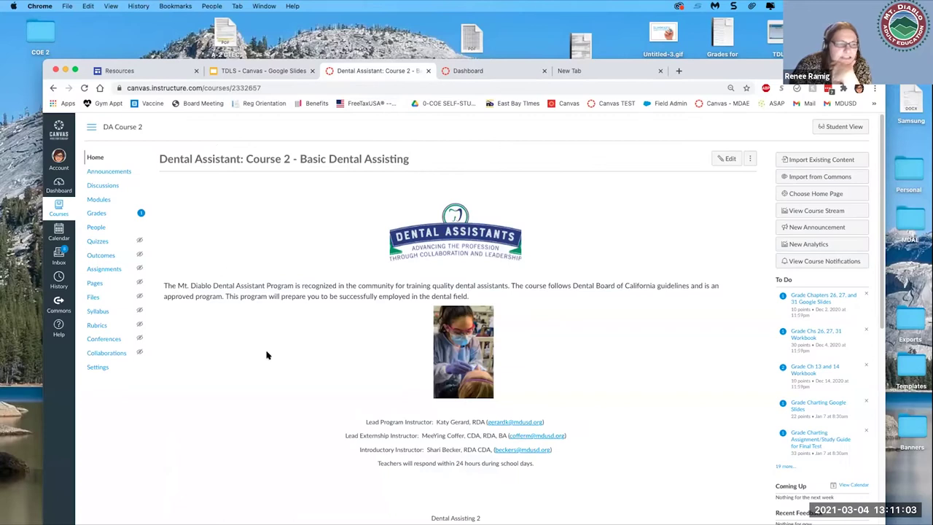
click(100, 199)
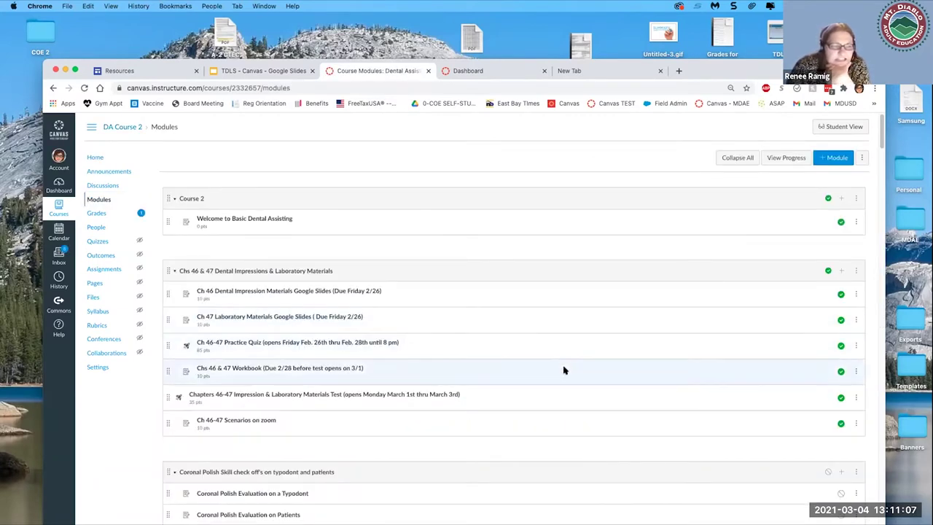
scroll(552, 356, down, 1)
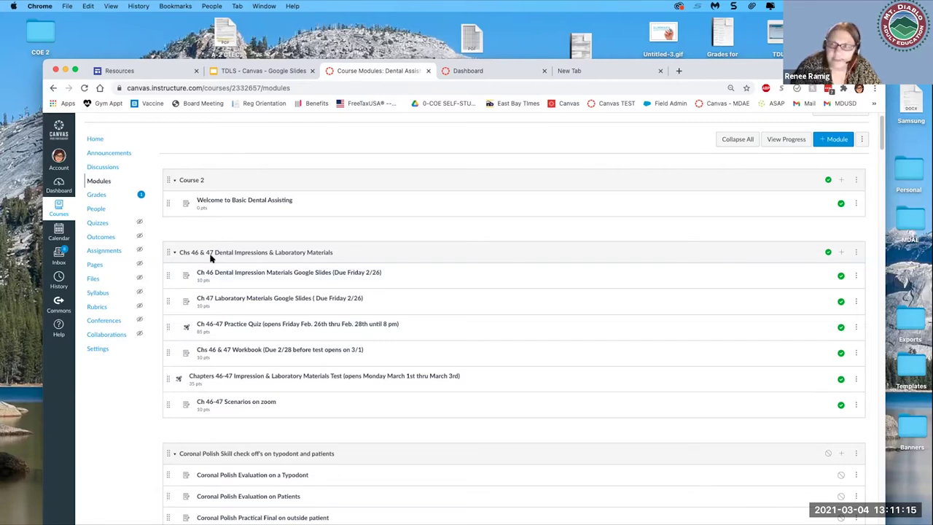
scroll(211, 258, down, 5)
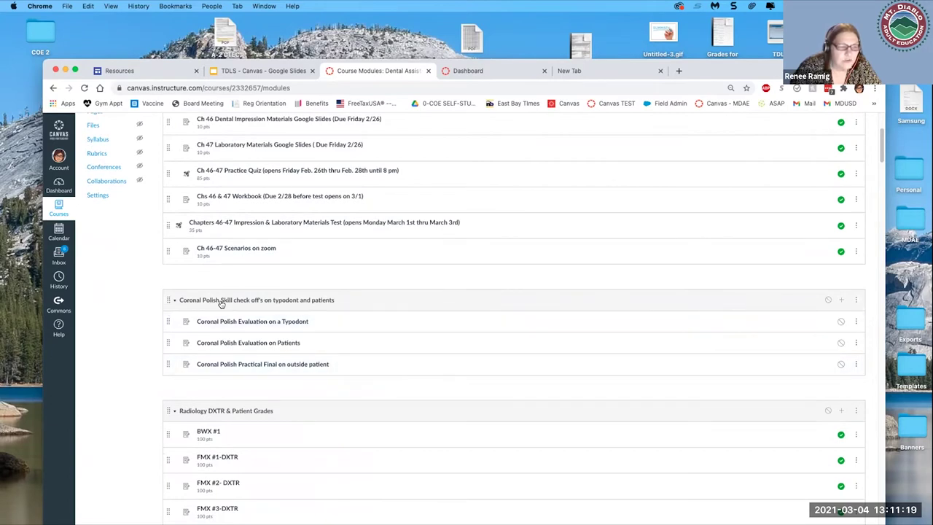
scroll(222, 303, down, 6)
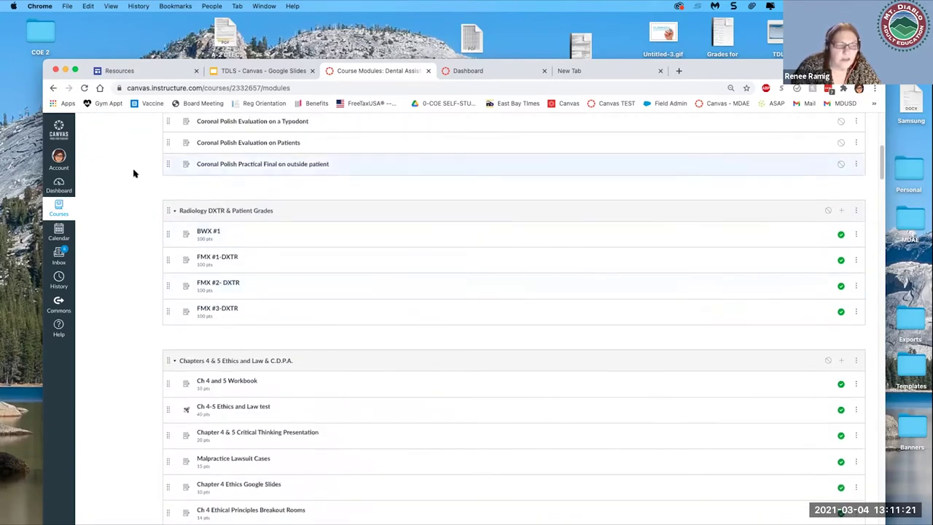
scroll(395, 325, up, 1)
scroll(395, 324, up, 7)
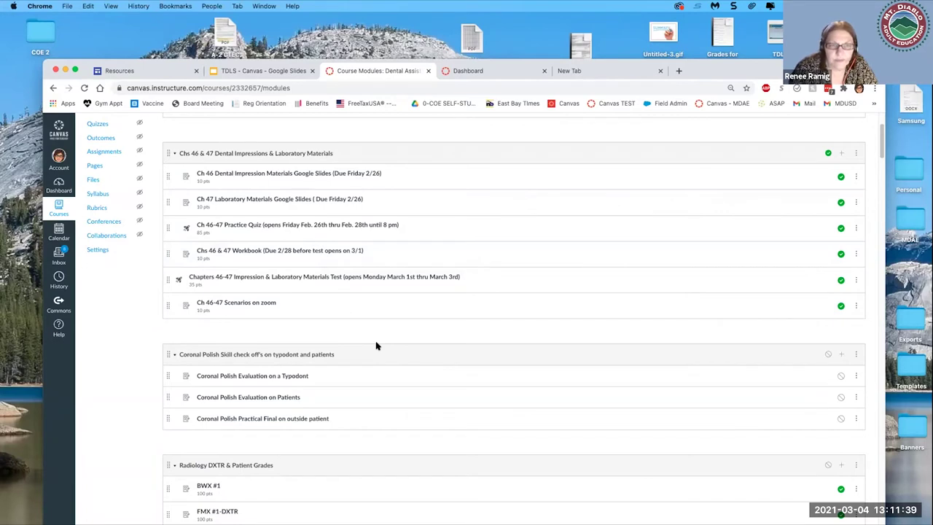
Open the ASE Algebra IA Fore course from the Dashboard
click(496, 71)
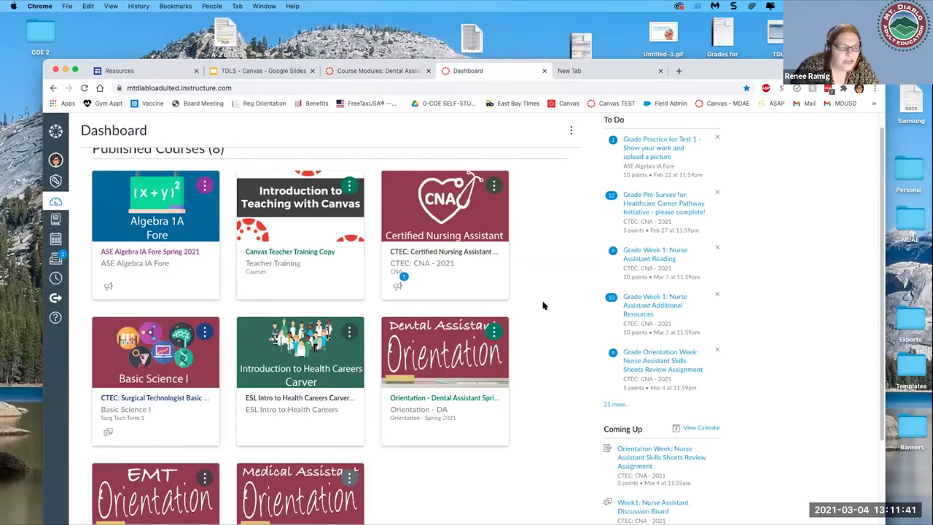
scroll(549, 333, down, 1)
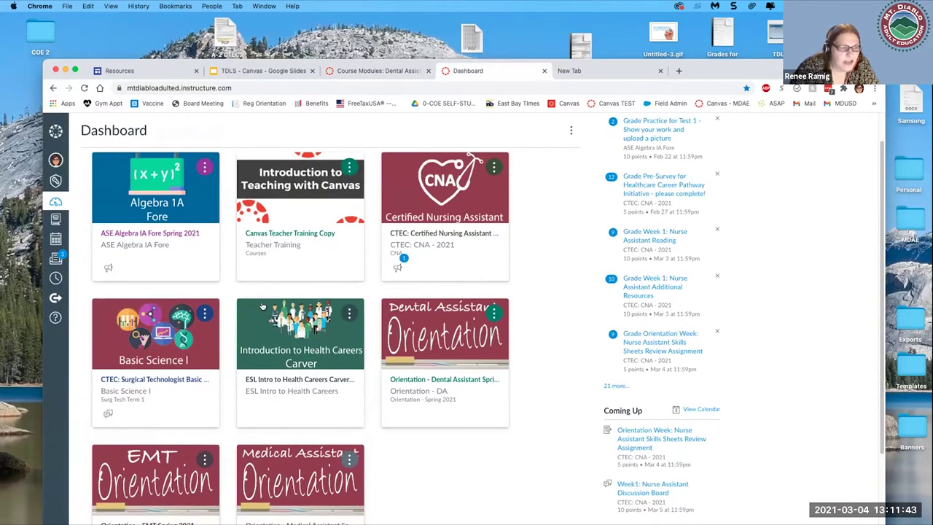
click(167, 236)
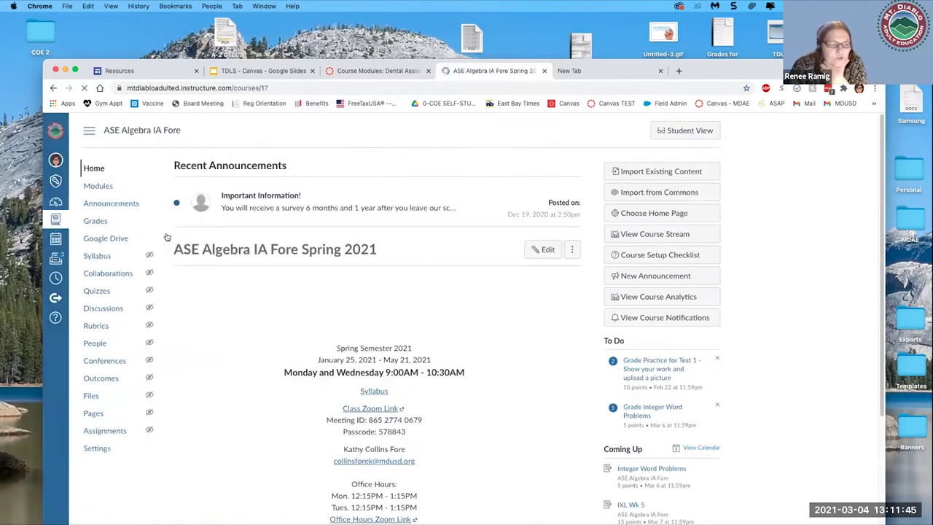
Scroll its Modules page past Resources to the Week 1 and Week 2 modules
click(106, 187)
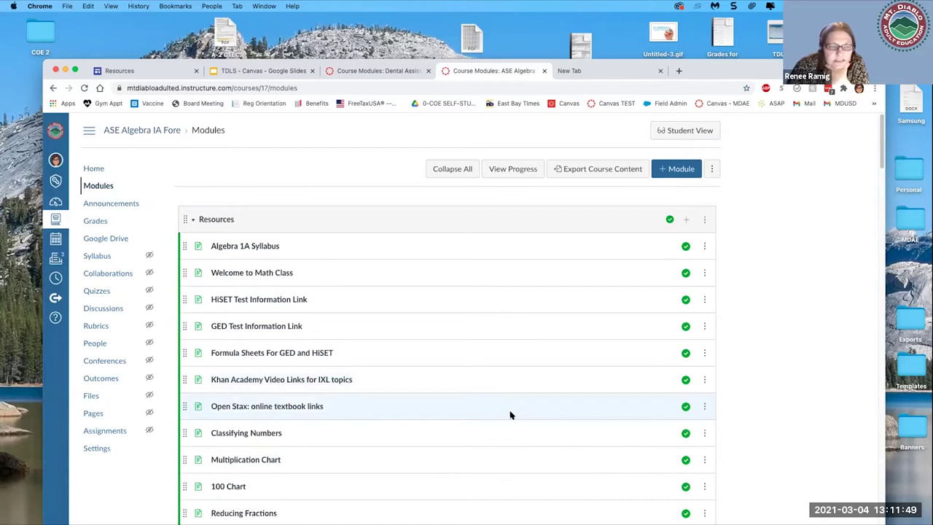
scroll(506, 410, down, 1)
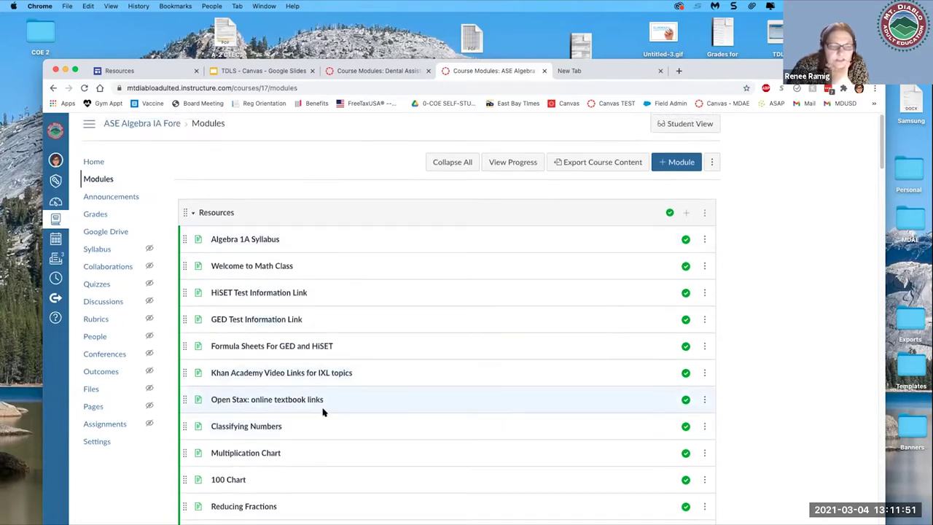
scroll(325, 413, down, 2)
scroll(325, 413, down, 5)
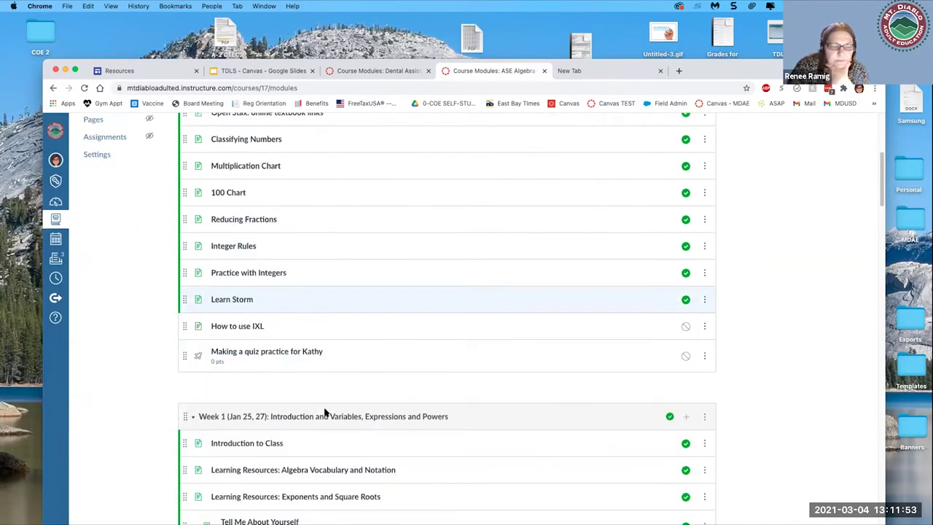
scroll(325, 412, down, 1)
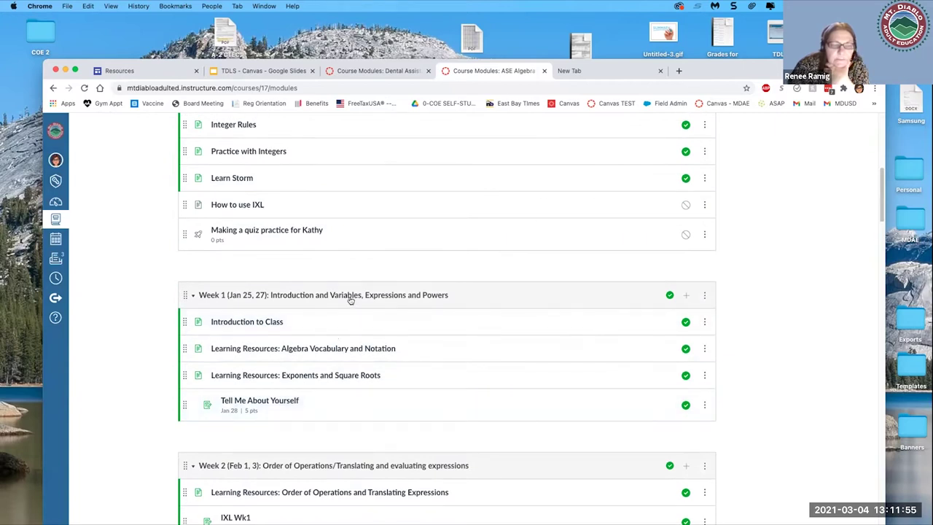
scroll(386, 377, down, 2)
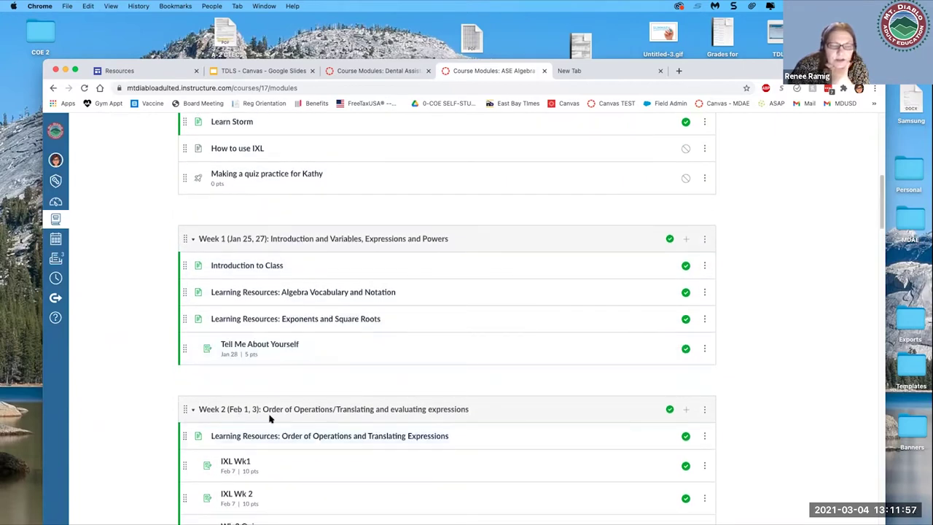
scroll(268, 418, down, 1)
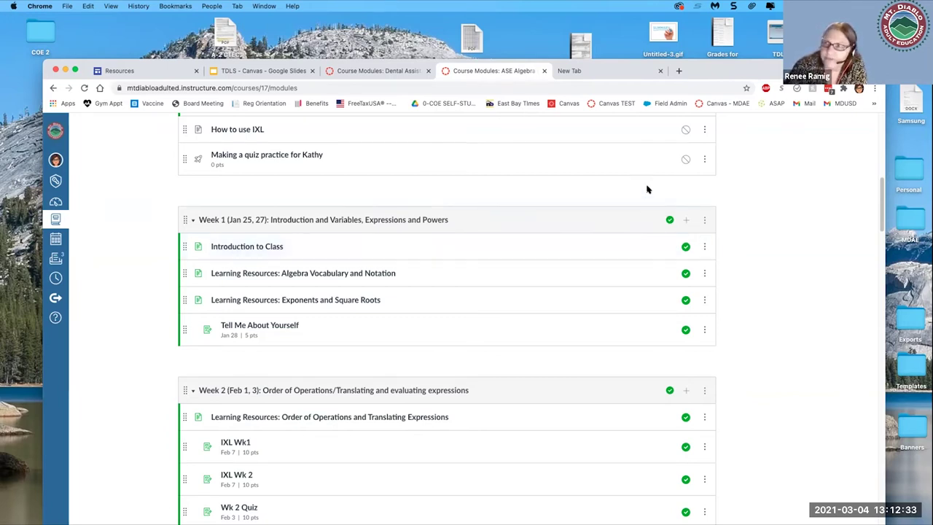
Unpublish the Week 1 module using its green published check, then return to the top
click(668, 220)
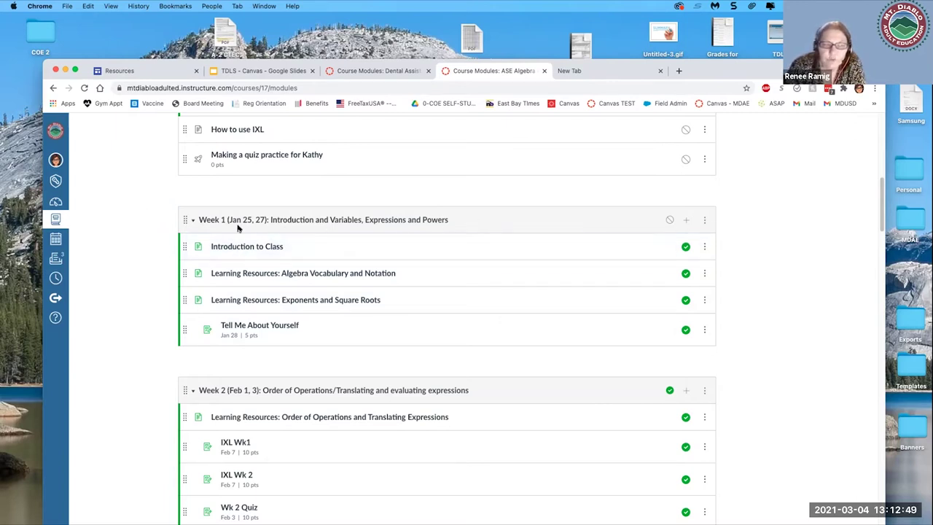
scroll(439, 359, up, 10)
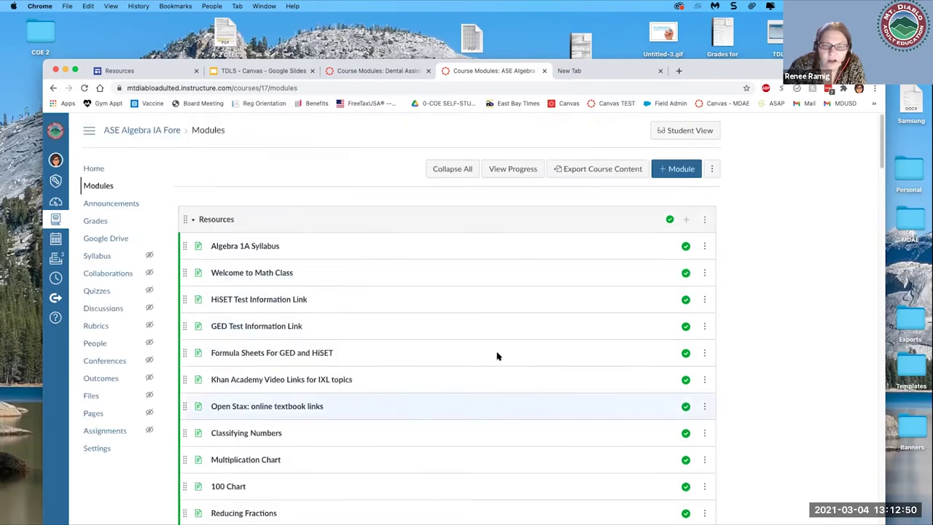
Preview the ASE Algebra modules in Student View, confirming Week 1 is hidden, then leave the preview
click(670, 131)
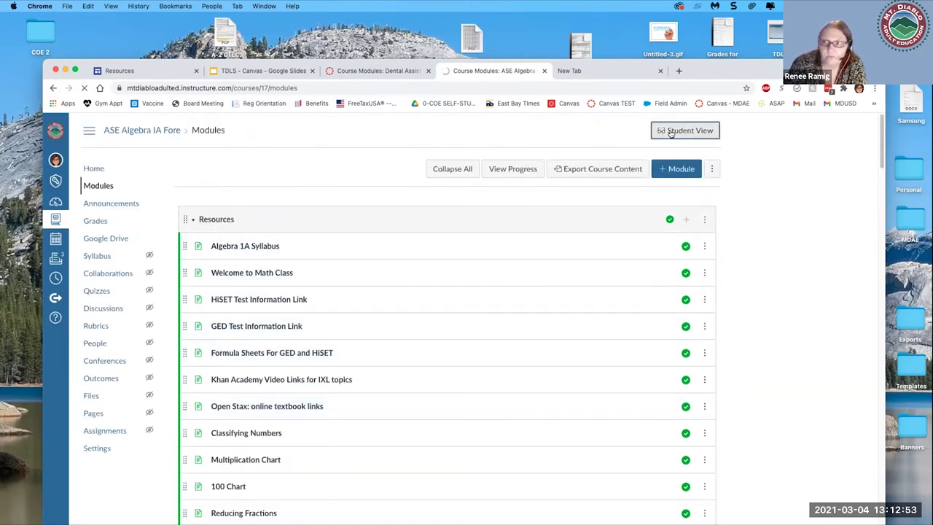
scroll(562, 243, down, 4)
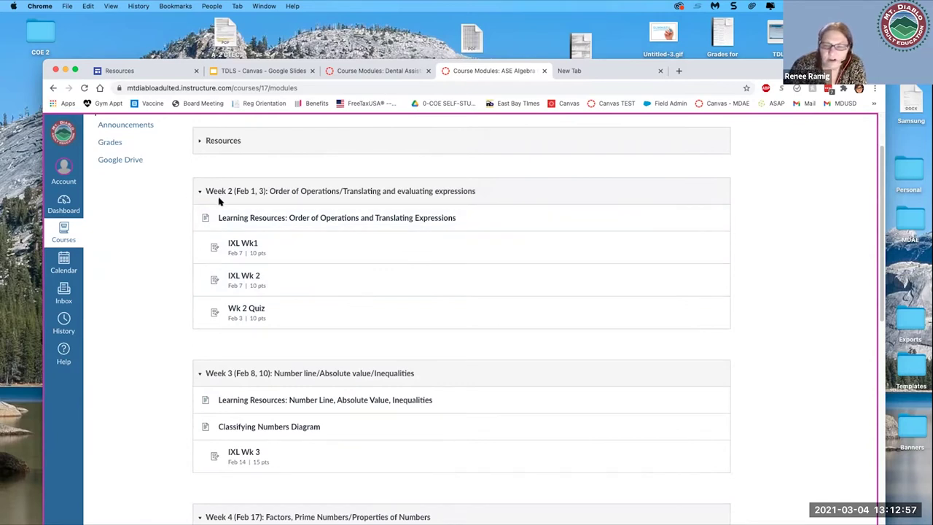
scroll(218, 201, up, 2)
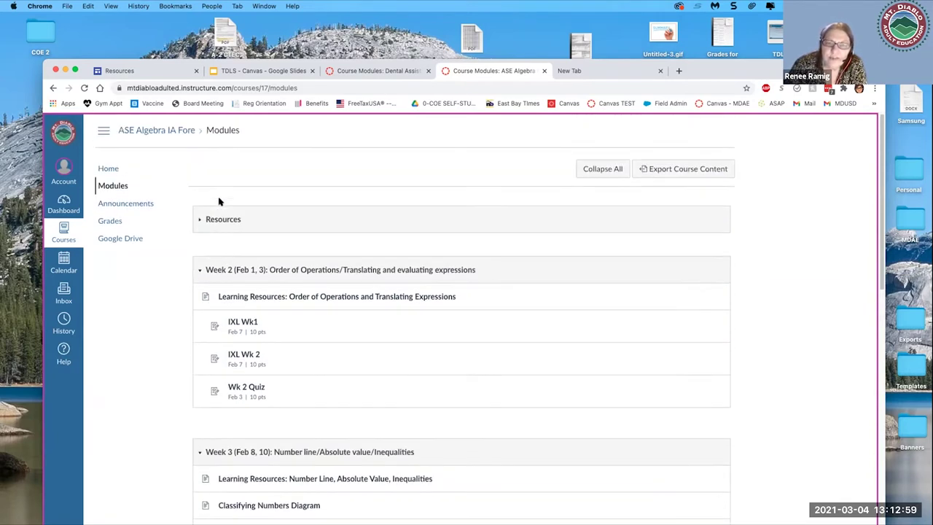
scroll(219, 202, down, 5)
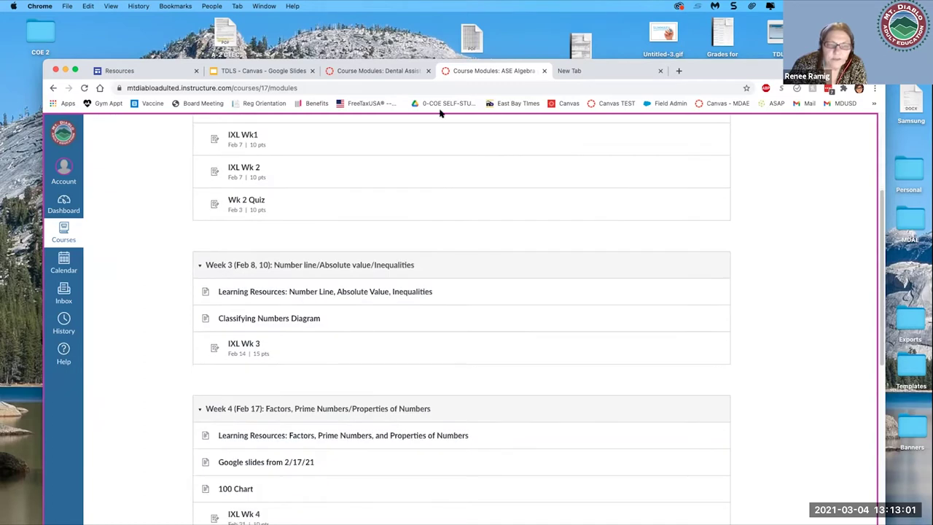
double_click(741, 71)
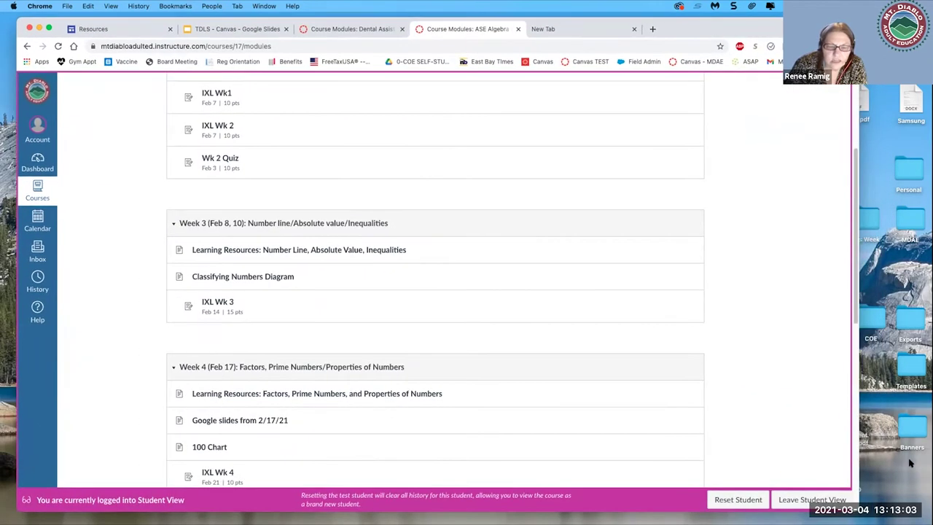
click(811, 501)
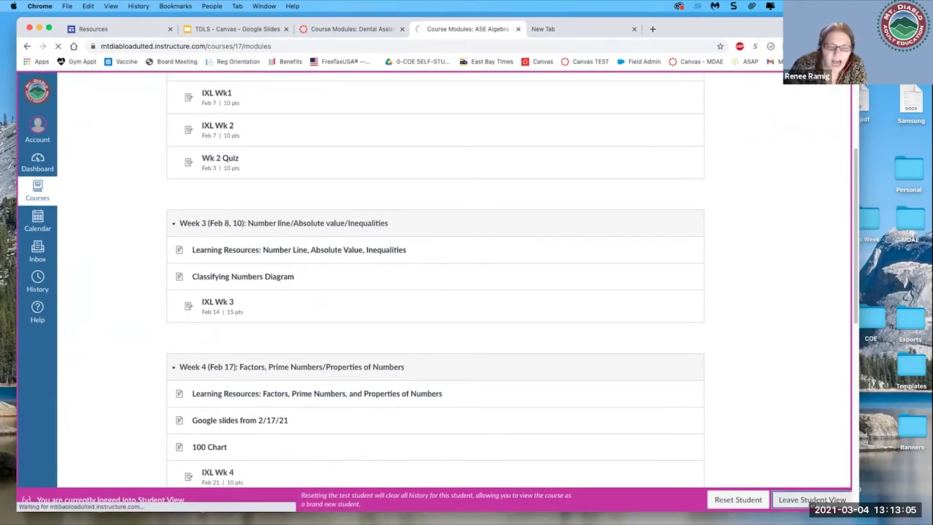
Republish the Week 1 module
scroll(760, 408, down, 3)
scroll(760, 408, down, 5)
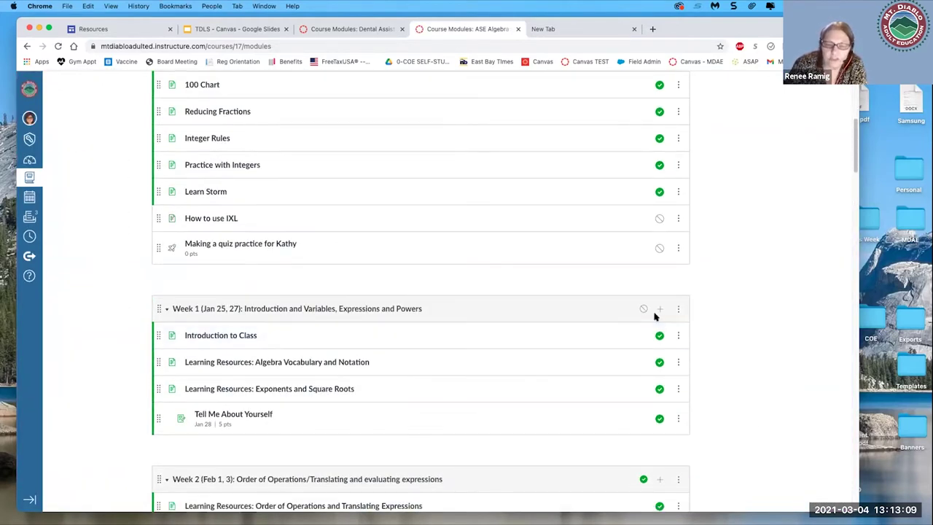
click(644, 309)
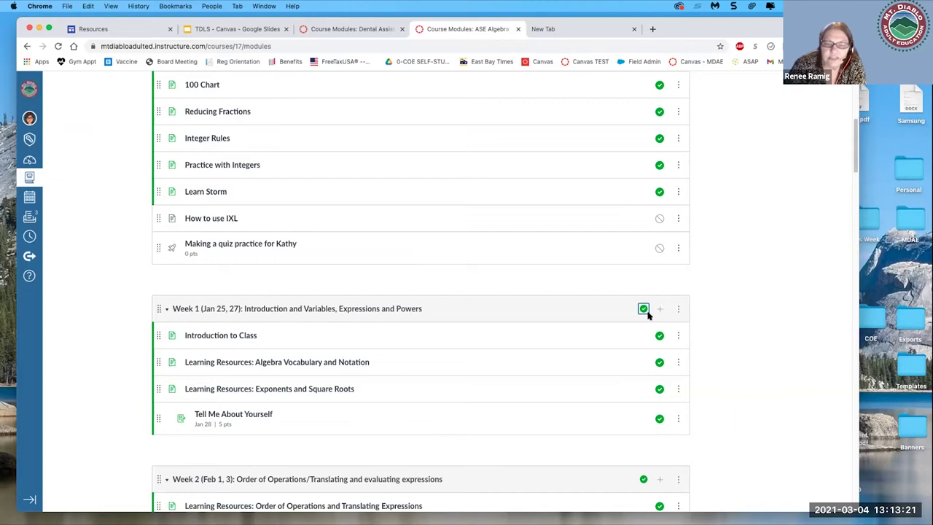
Confirm Week 1 shows in Student View again, then return to the 'TDLS - Canvas' slide deck
scroll(628, 336, up, 5)
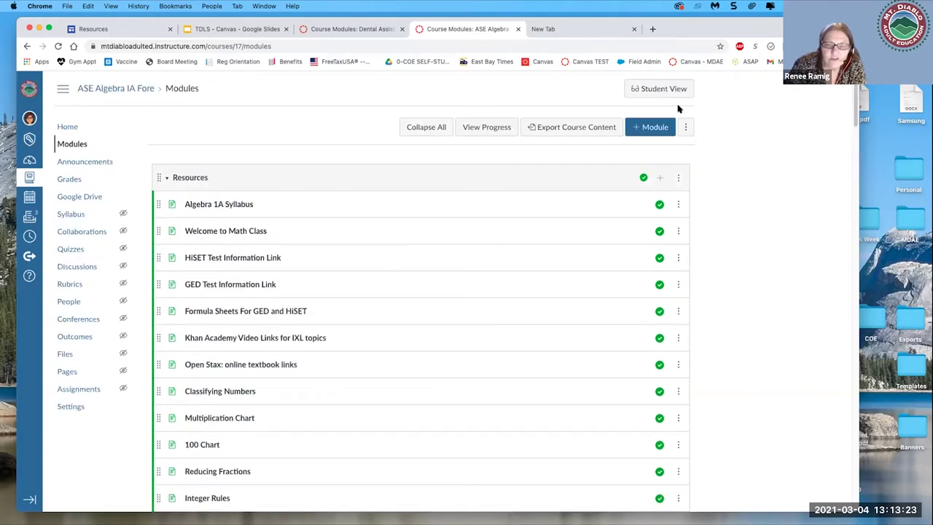
click(677, 89)
scroll(223, 204, down, 4)
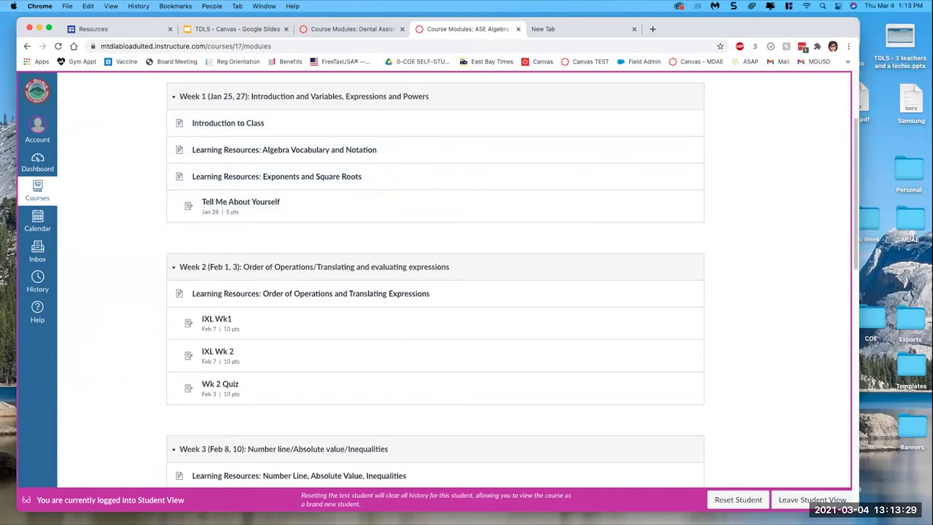
click(811, 500)
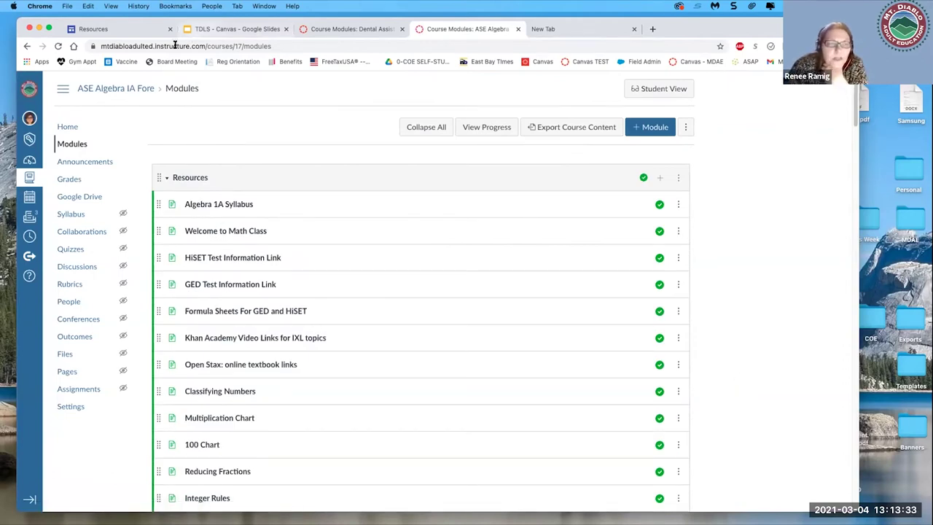
click(201, 31)
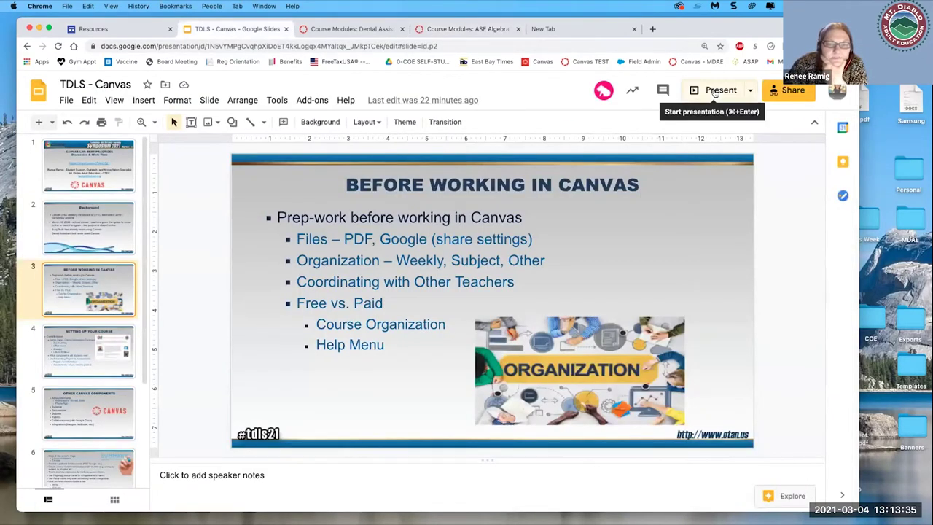
Present the 'Before Working in Canvas' slide full screen, then end the presentation
click(714, 90)
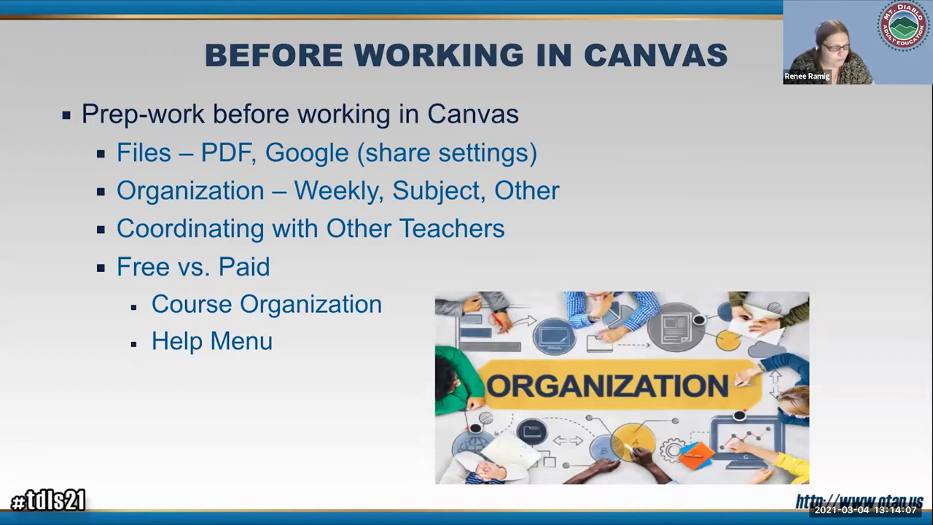
key(Escape)
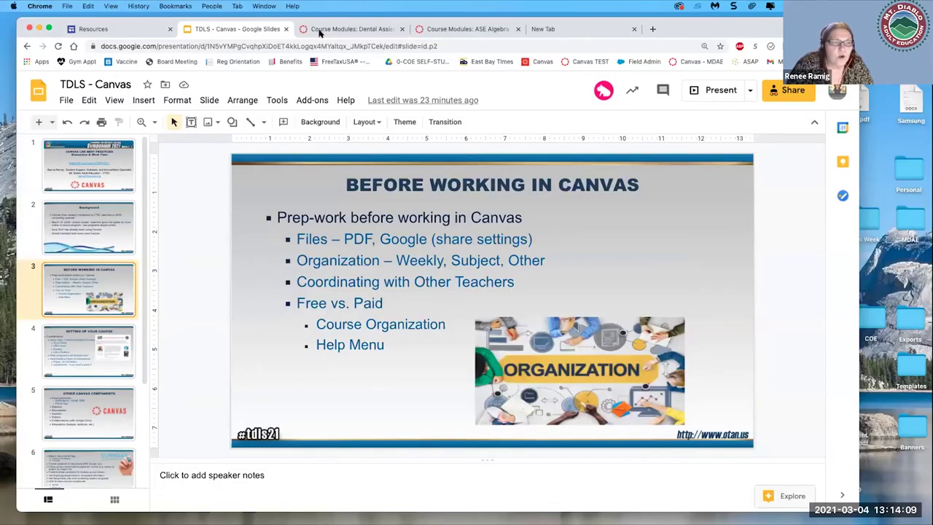
Browse the ASE Algebra IA Fore course home page and follow its 'Visit the Lounge' link
click(487, 31)
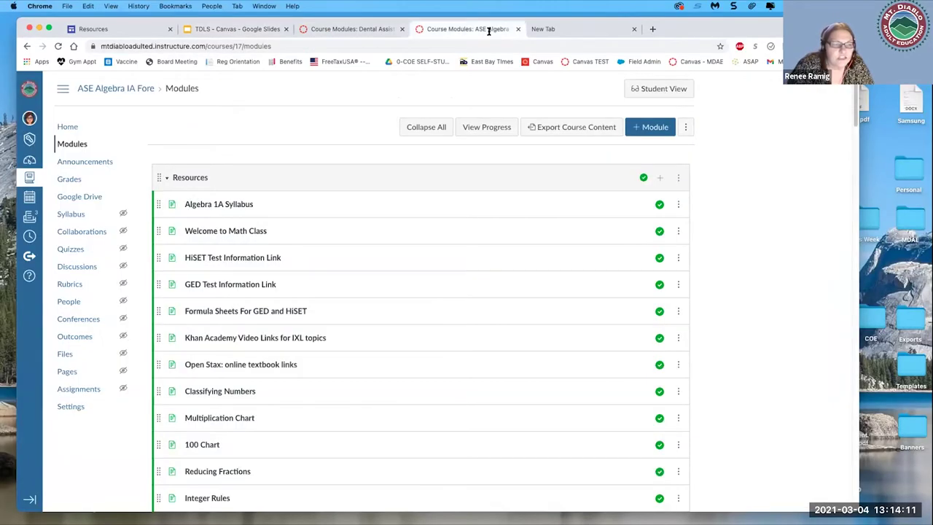
click(70, 128)
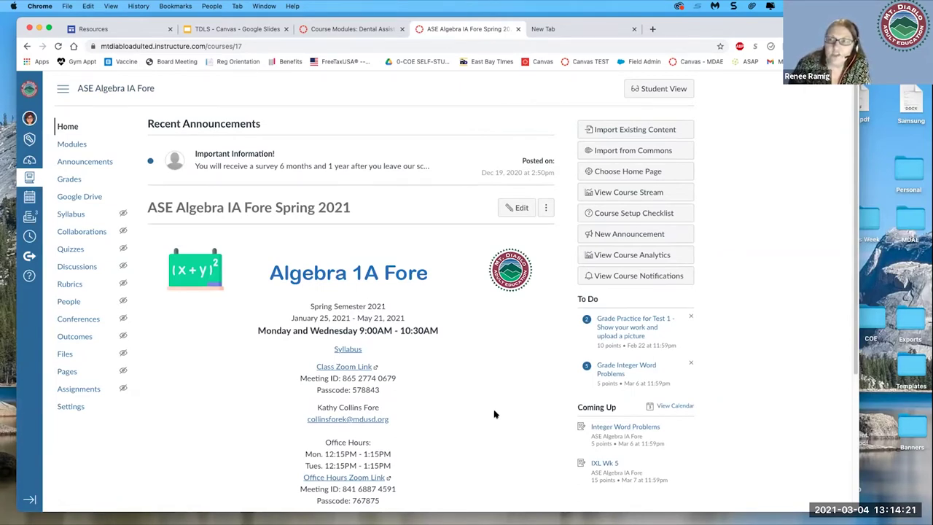
scroll(494, 414, down, 2)
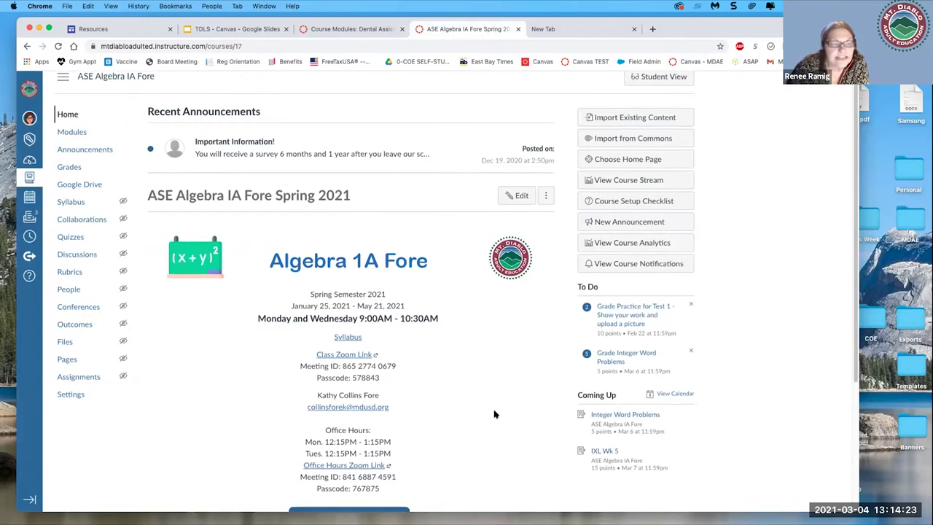
scroll(494, 414, down, 5)
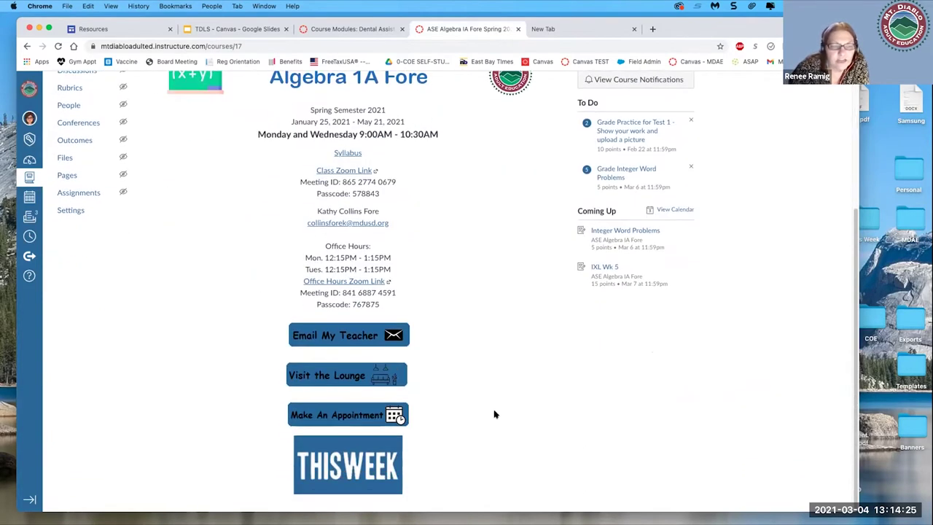
scroll(495, 414, up, 3)
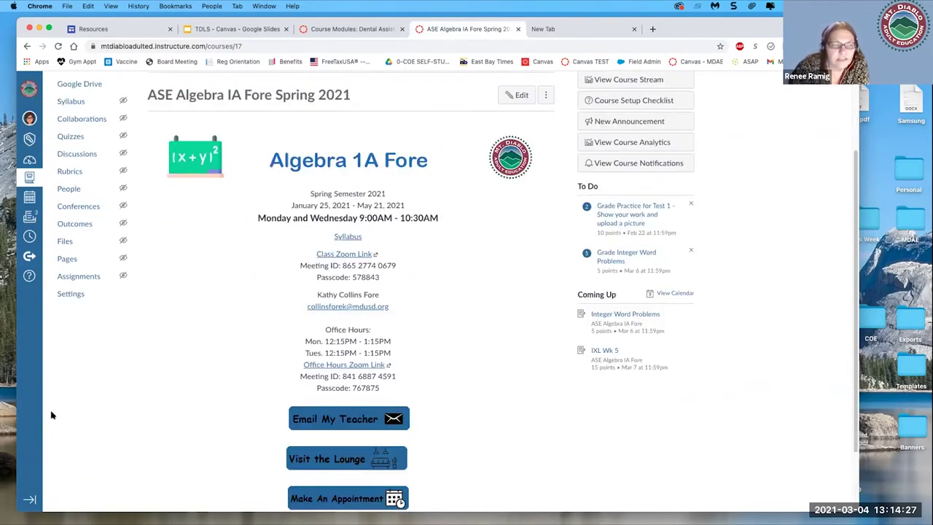
scroll(212, 466, up, 2)
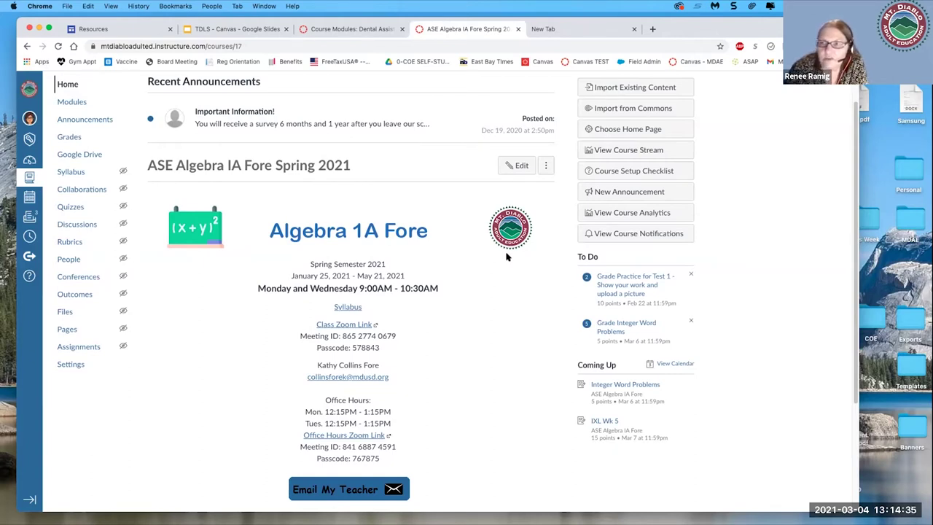
scroll(534, 344, down, 2)
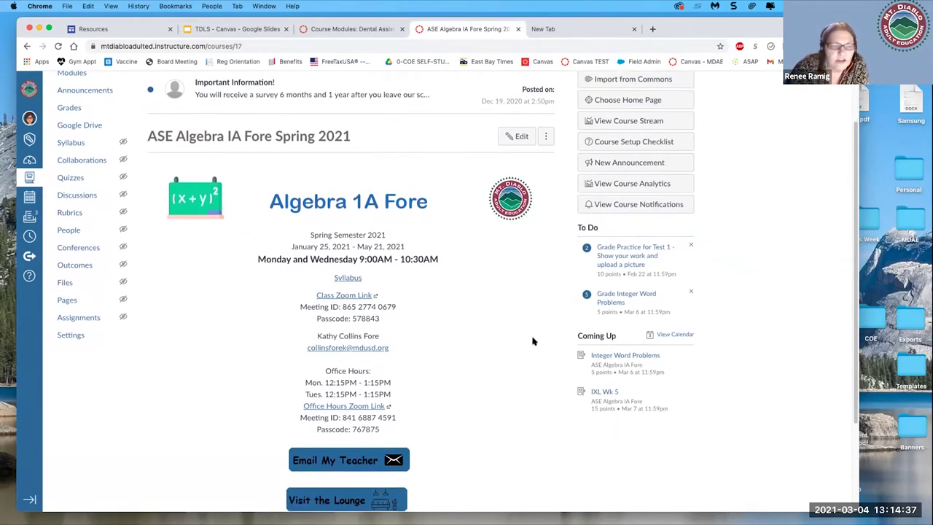
scroll(532, 340, down, 1)
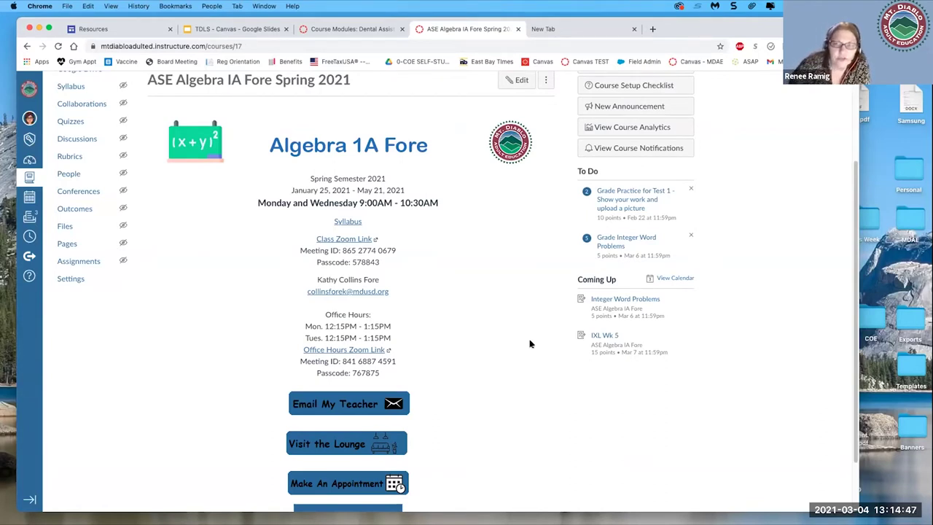
scroll(530, 343, up, 3)
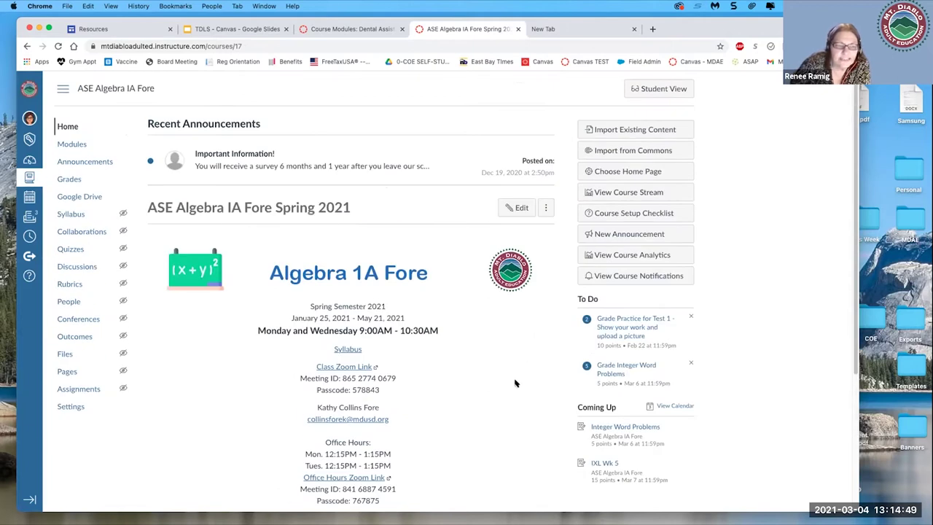
scroll(515, 382, down, 2)
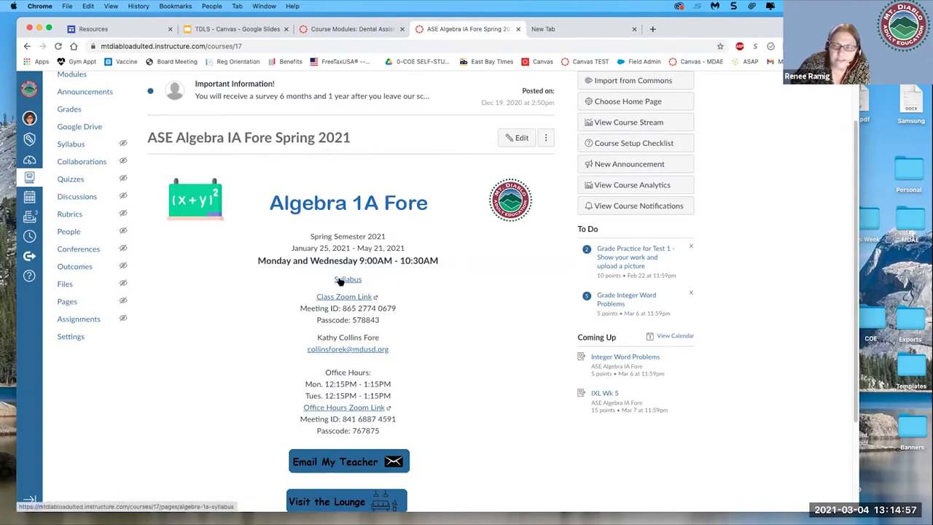
scroll(411, 346, down, 1)
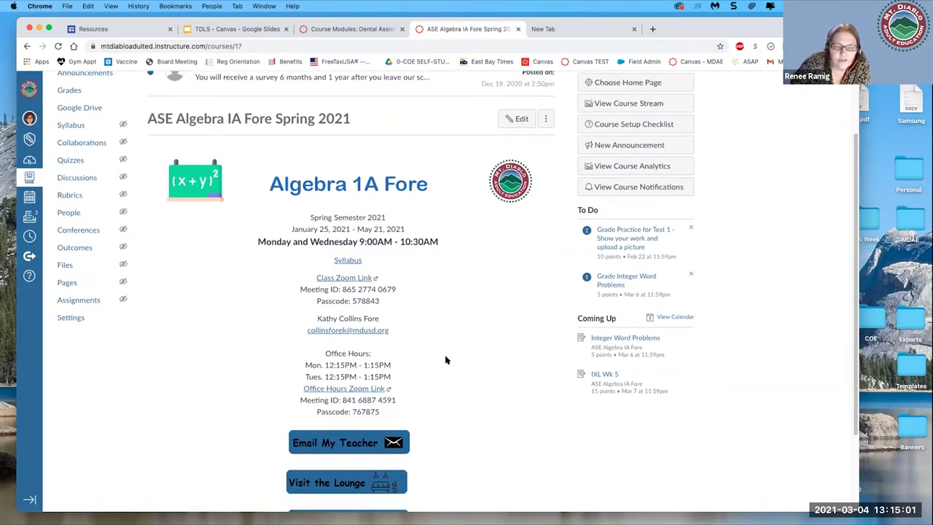
scroll(448, 405, down, 5)
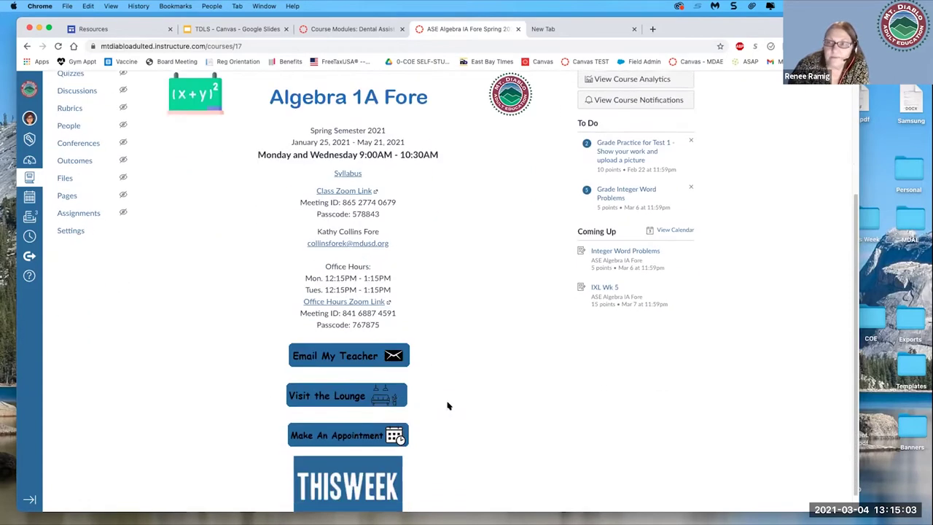
click(326, 392)
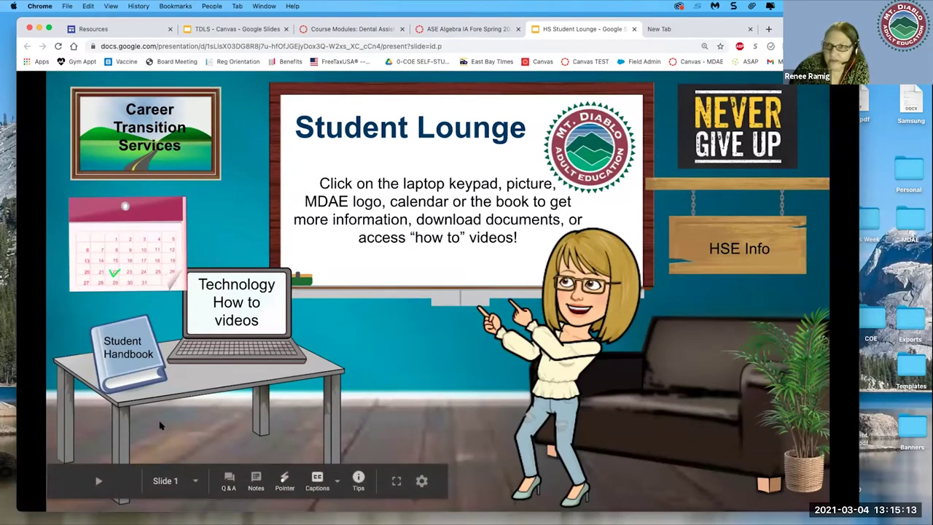
Close the 'HS Student Lounge' tab and scroll back up the Algebra 1A Fore home page
click(634, 29)
scroll(539, 368, up, 2)
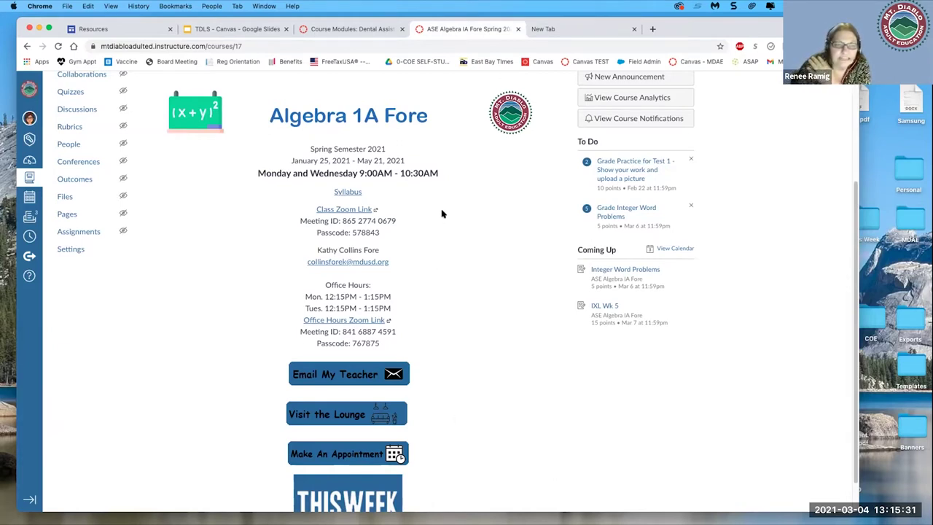
From the Dashboard, enter Surgical Technologist Basic Sciences I and follow its 'Visit the Lounge' link
scroll(443, 211, up, 3)
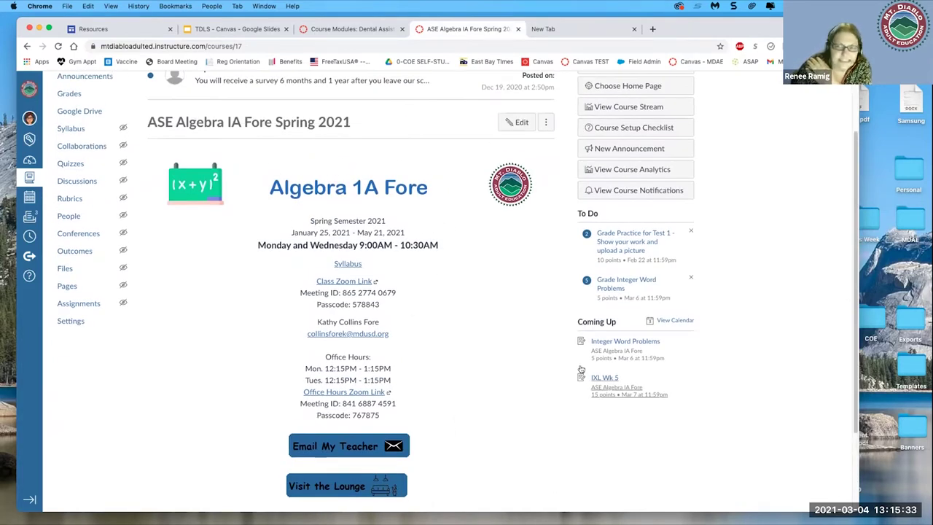
scroll(584, 384, up, 1)
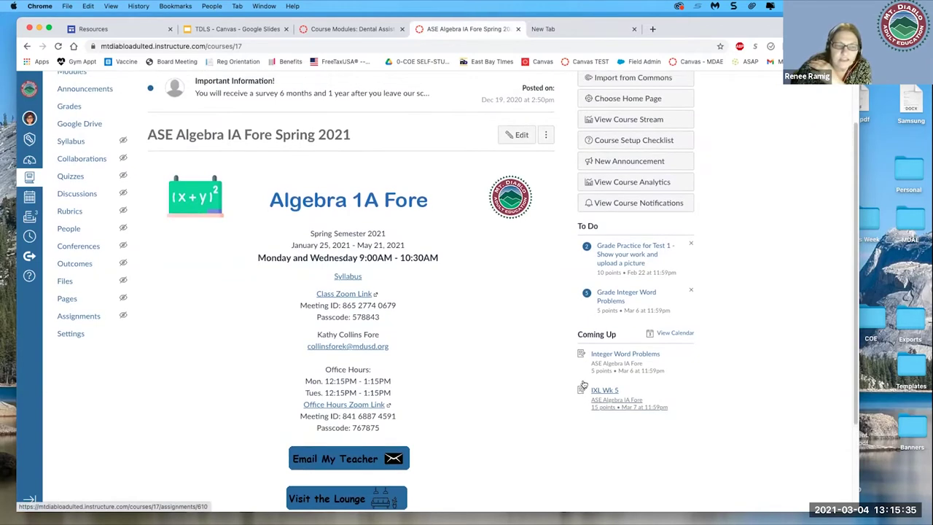
scroll(583, 384, up, 1)
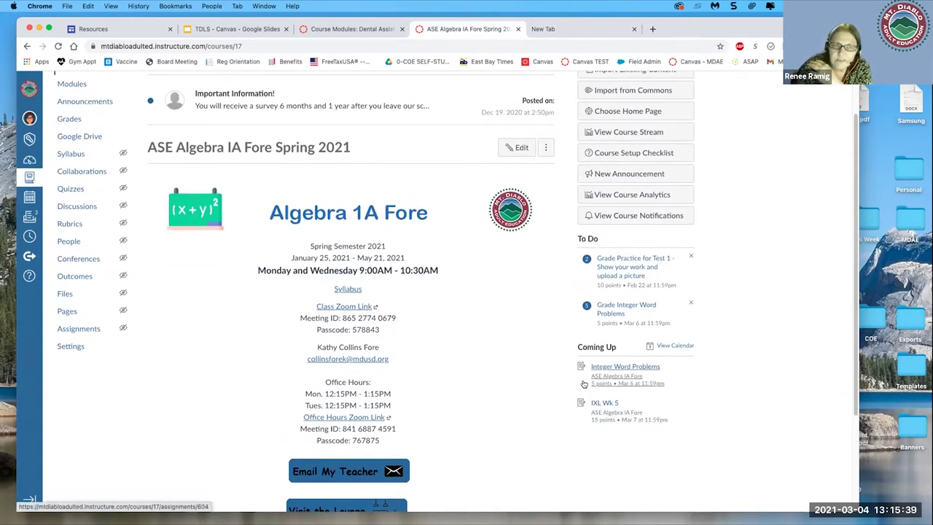
click(29, 159)
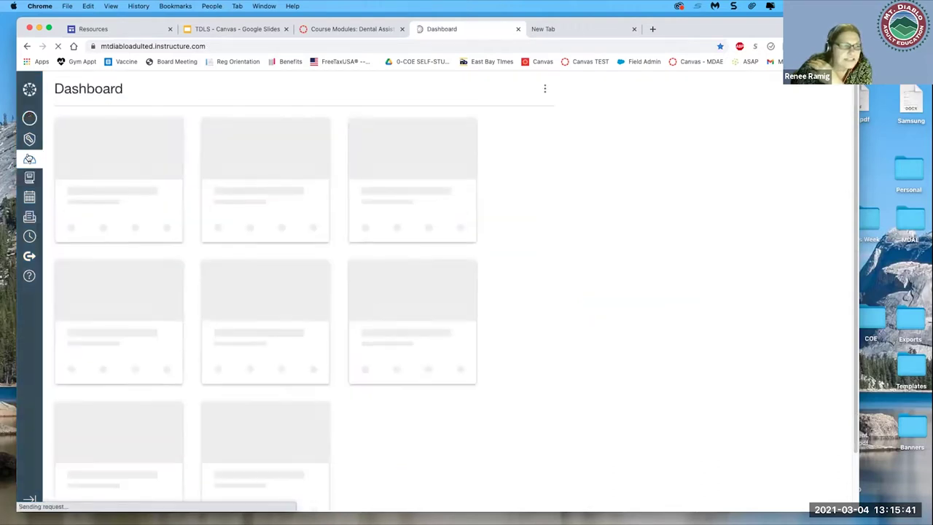
scroll(302, 413, down, 1)
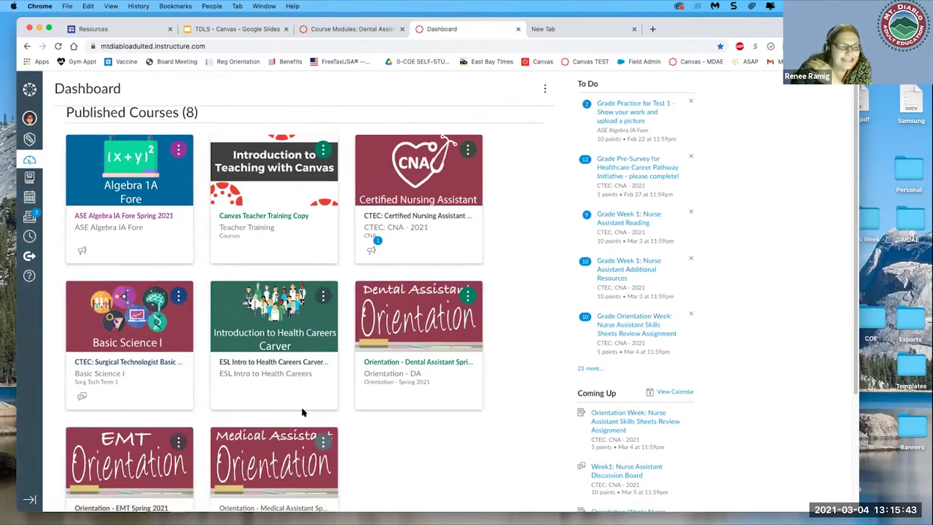
click(109, 351)
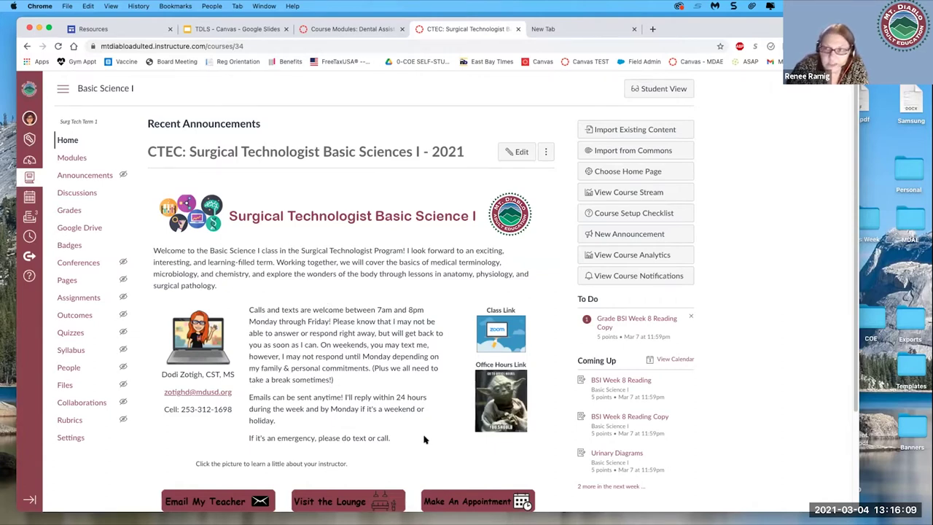
scroll(424, 439, down, 2)
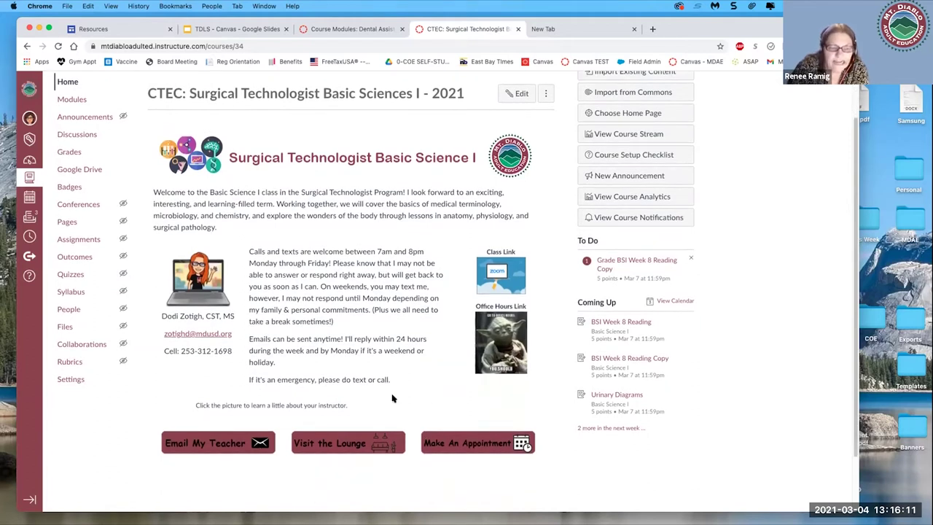
click(334, 445)
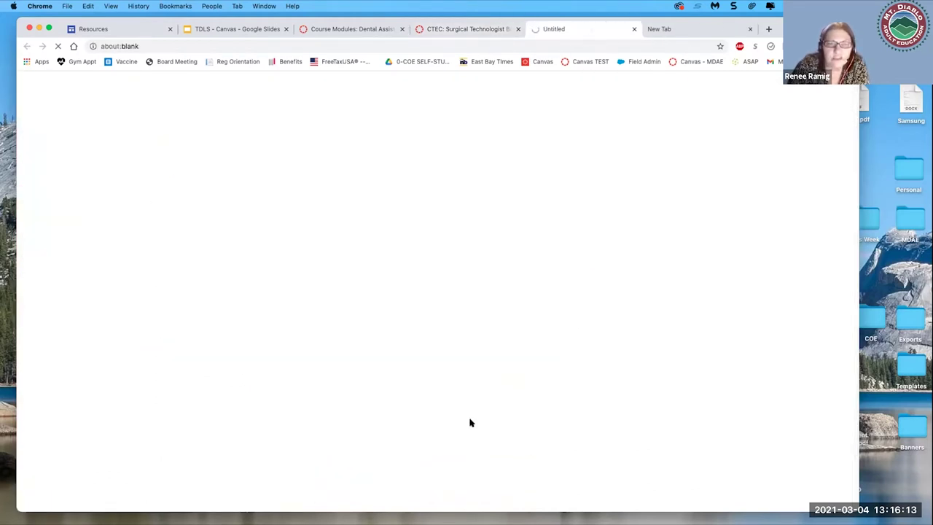
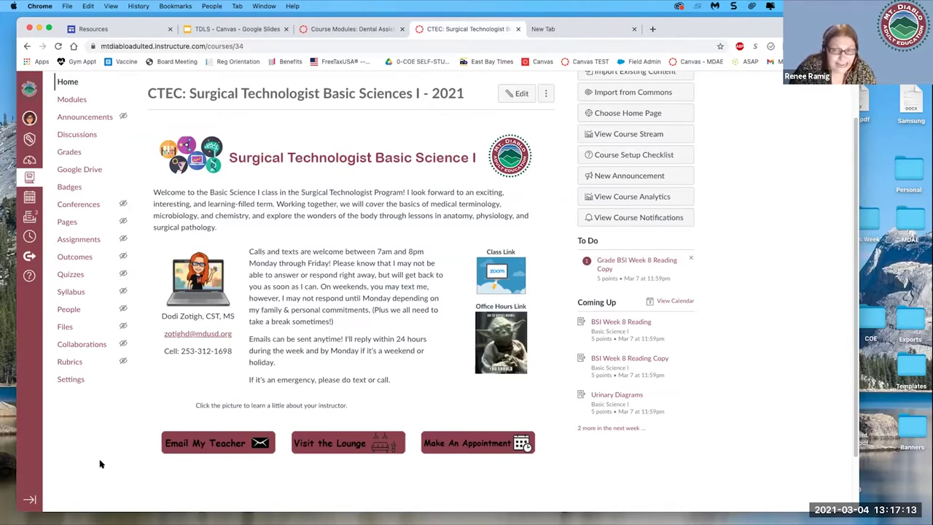
Review the links in the teacher Help menu, then switch the course to Student View
click(29, 277)
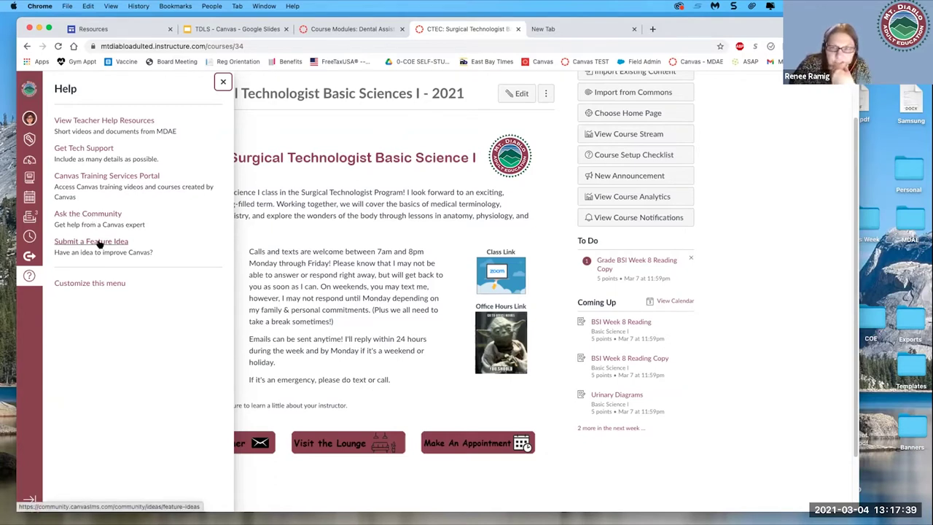
scroll(625, 151, up, 2)
click(668, 88)
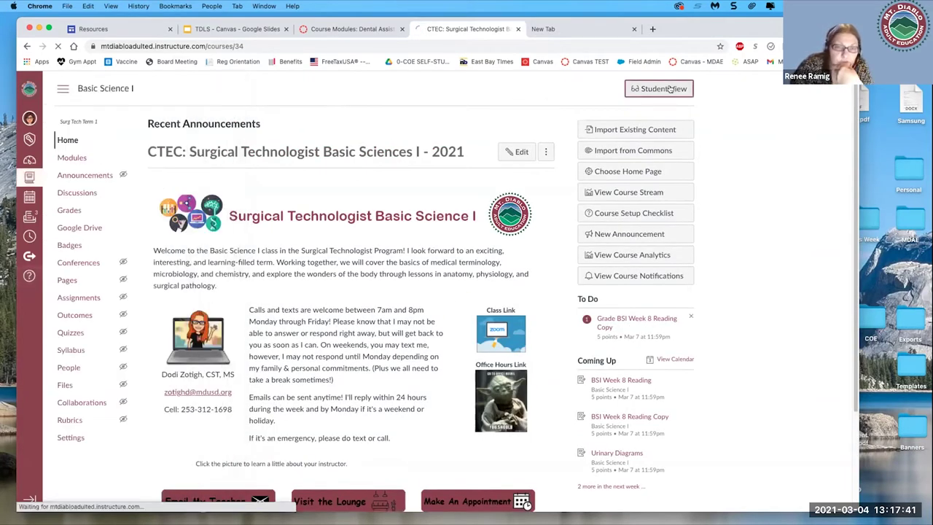
Check the student Help menu, leave Student View, and switch to the TDLS - Canvas presentation
click(37, 309)
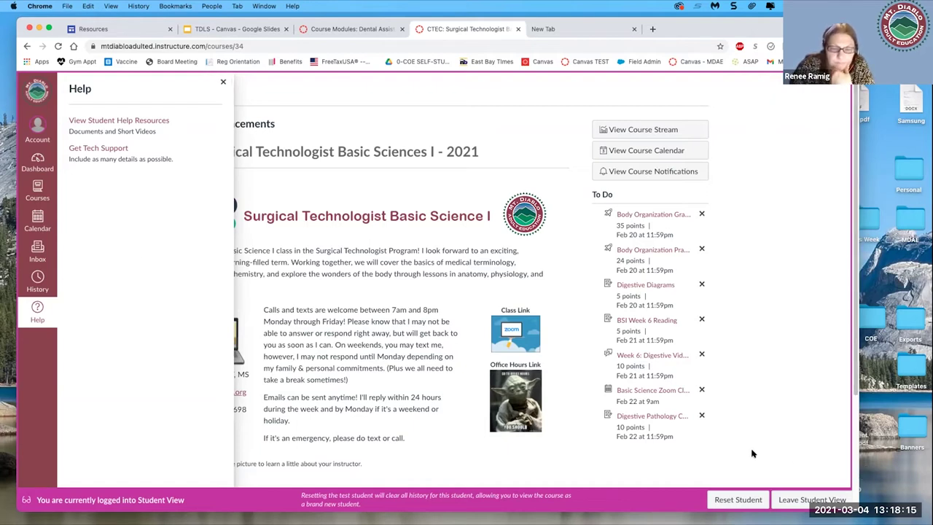
click(830, 499)
click(830, 500)
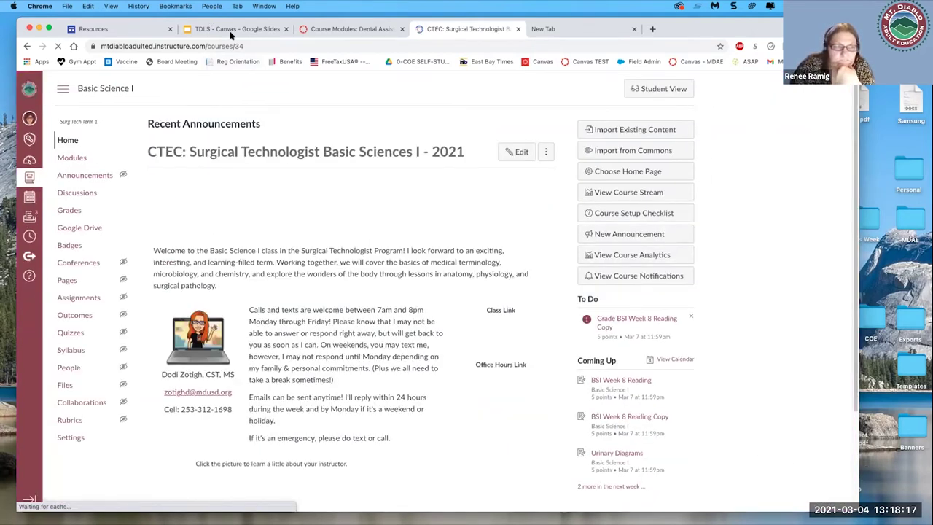
click(232, 29)
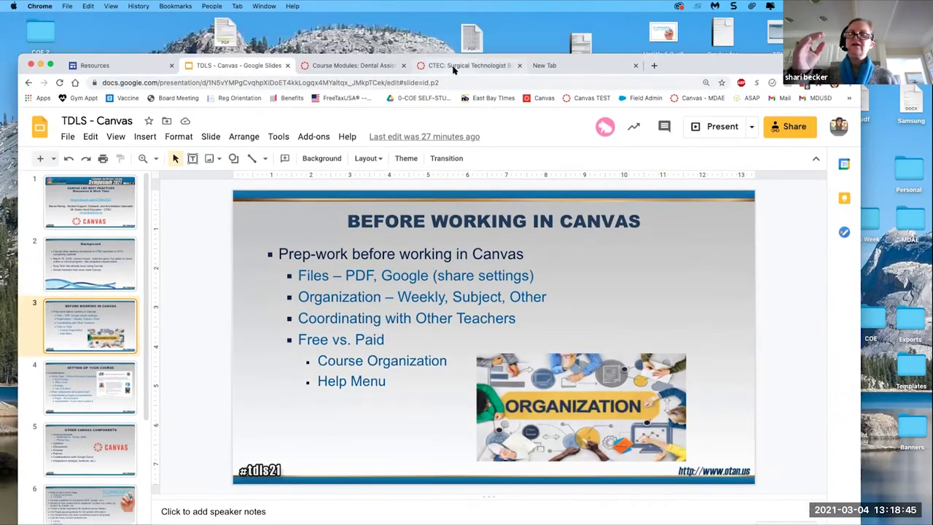
click(456, 67)
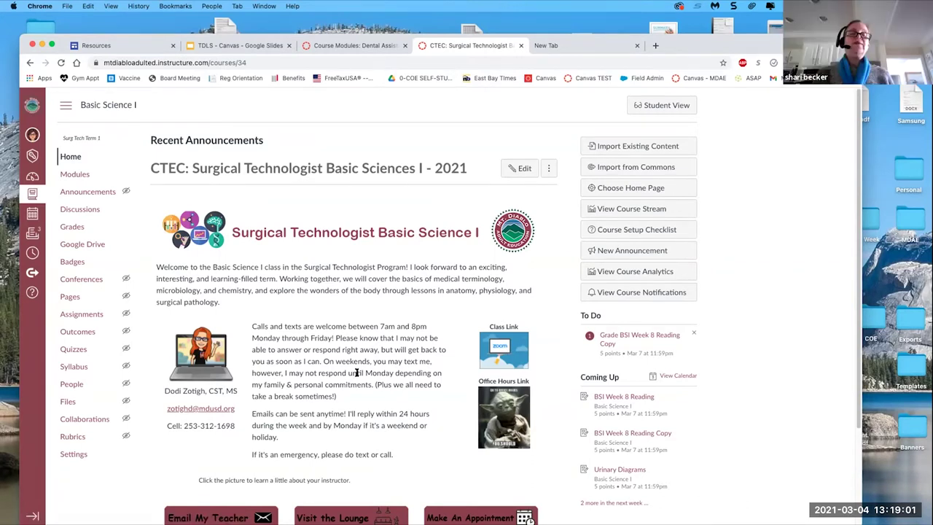
click(32, 291)
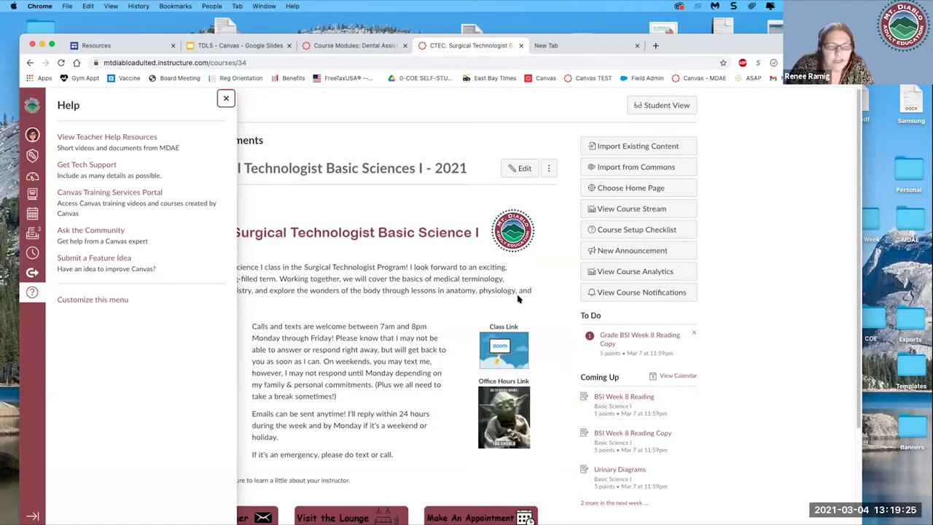
Close the teacher Help tray and bring up the Admin accounts list
click(343, 305)
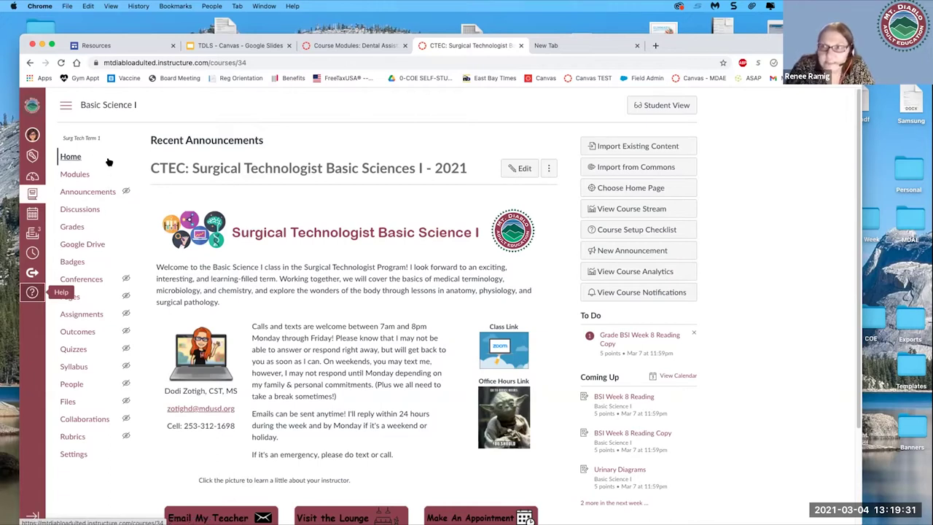
scroll(447, 474, down, 1)
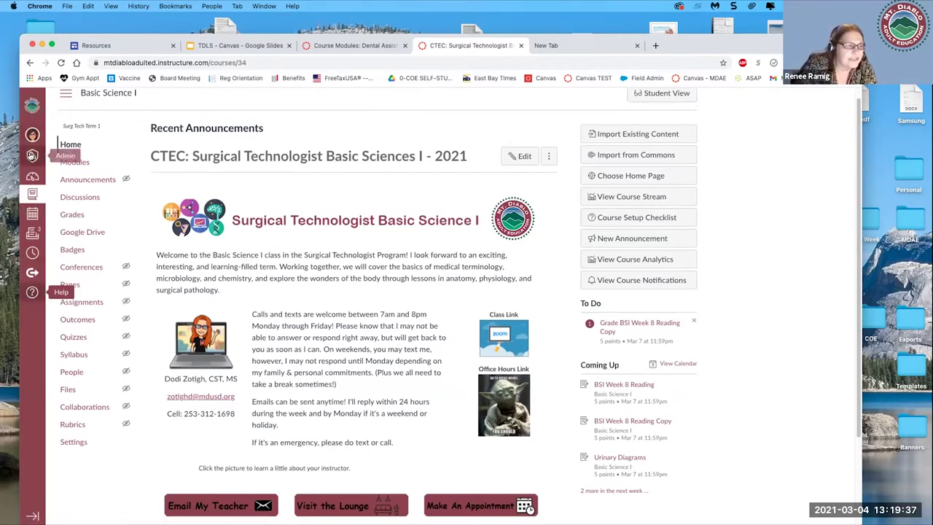
click(32, 155)
Open Mt. Diablo Adult Education account Settings and scroll to its six Help menu links
click(90, 136)
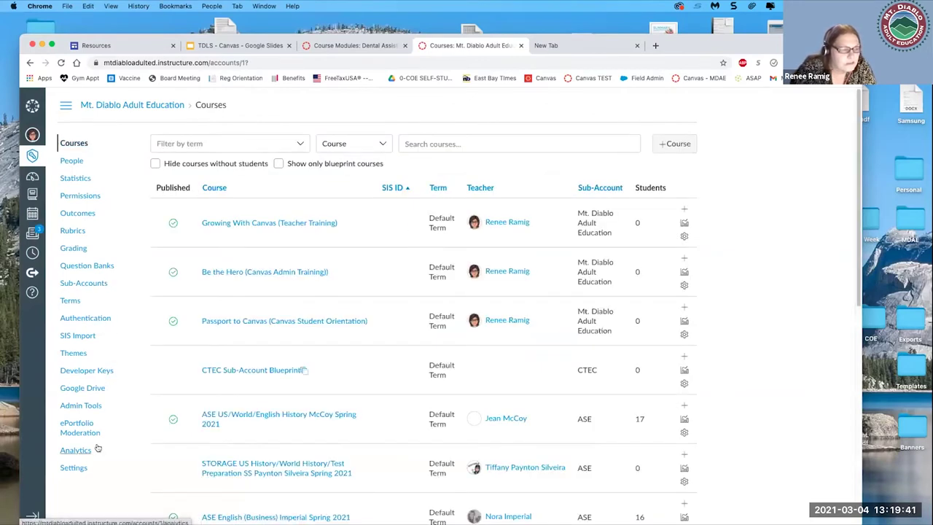
click(76, 406)
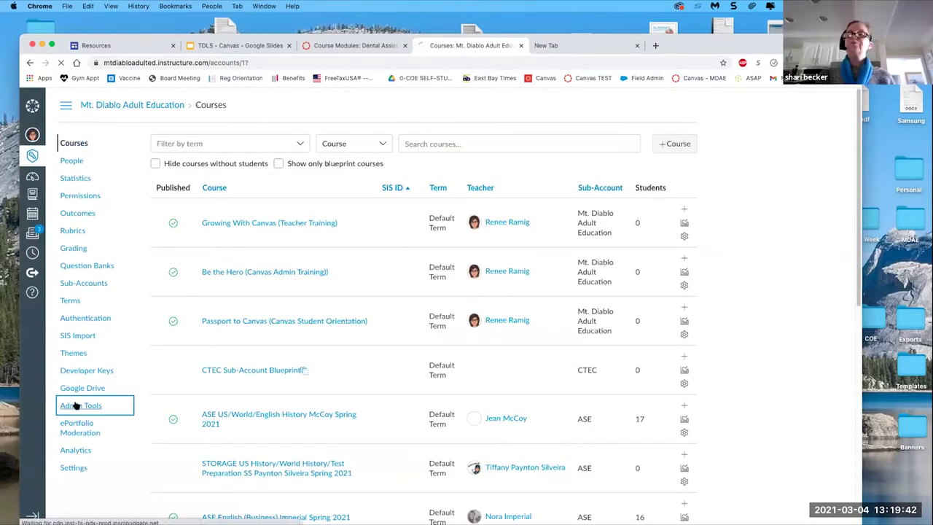
click(76, 468)
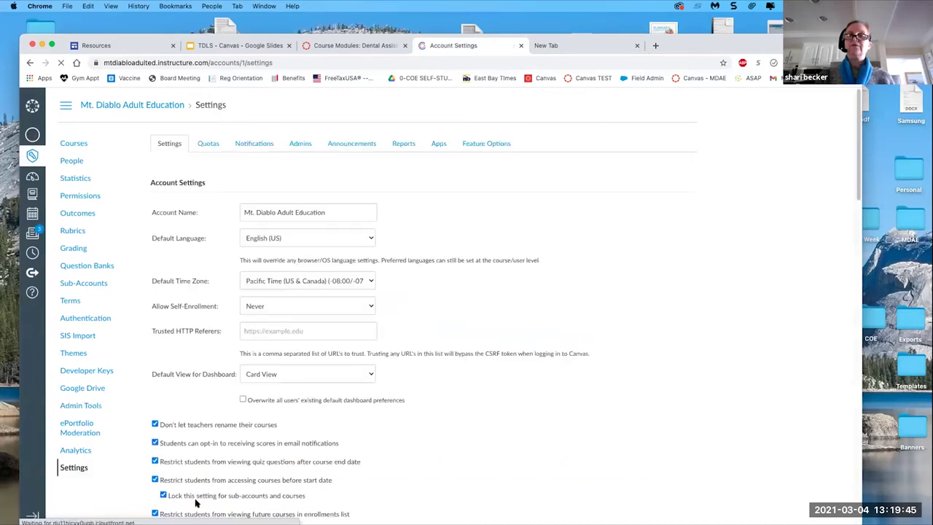
scroll(504, 439, down, 15)
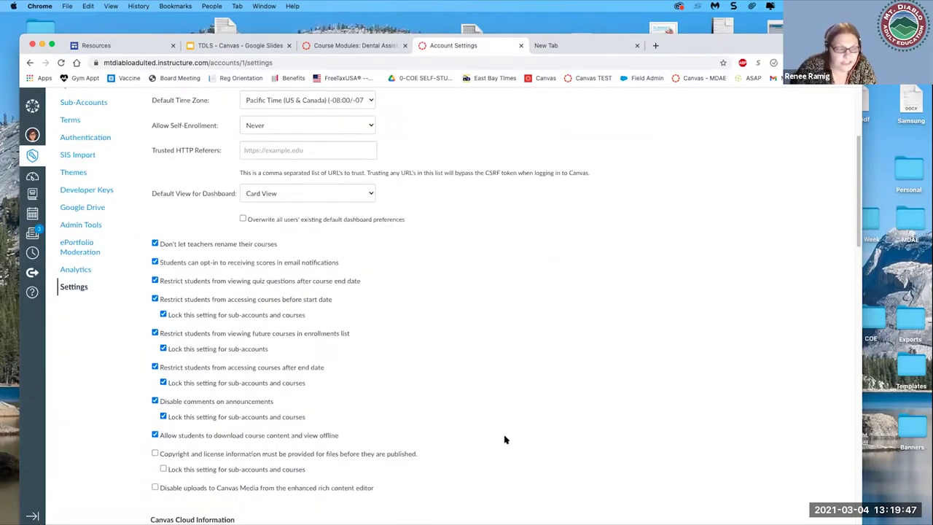
scroll(504, 437, down, 5)
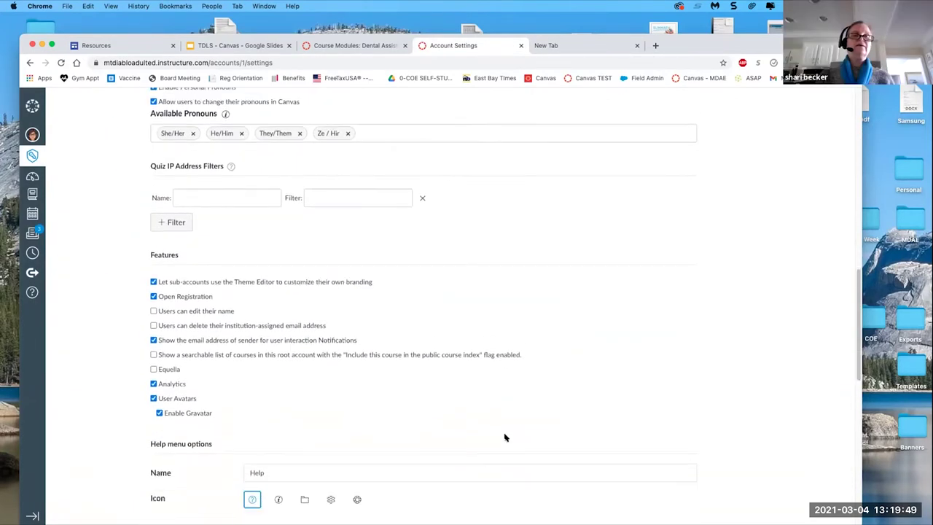
scroll(504, 437, down, 3)
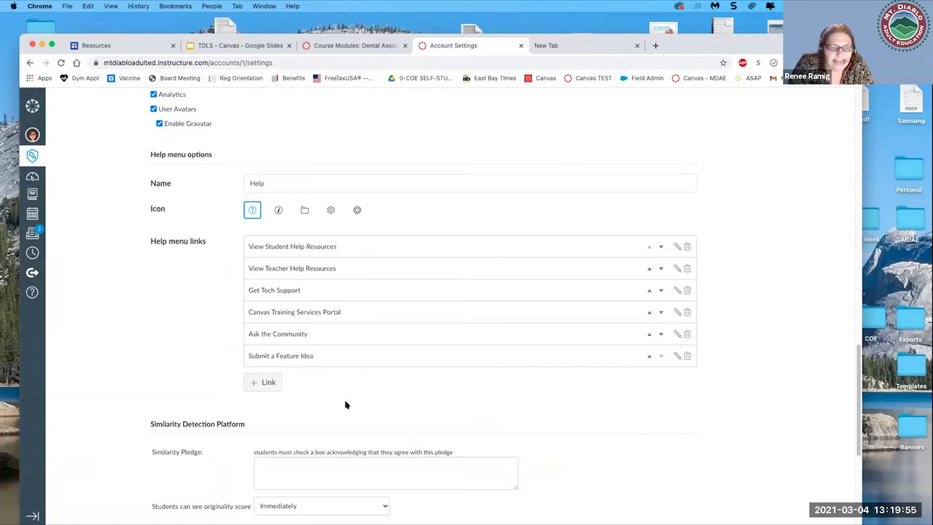
click(261, 383)
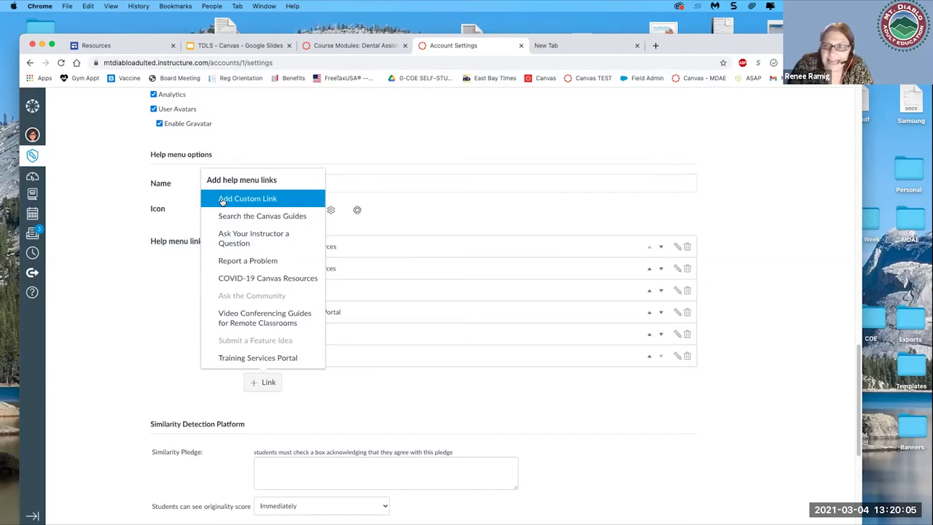
click(153, 351)
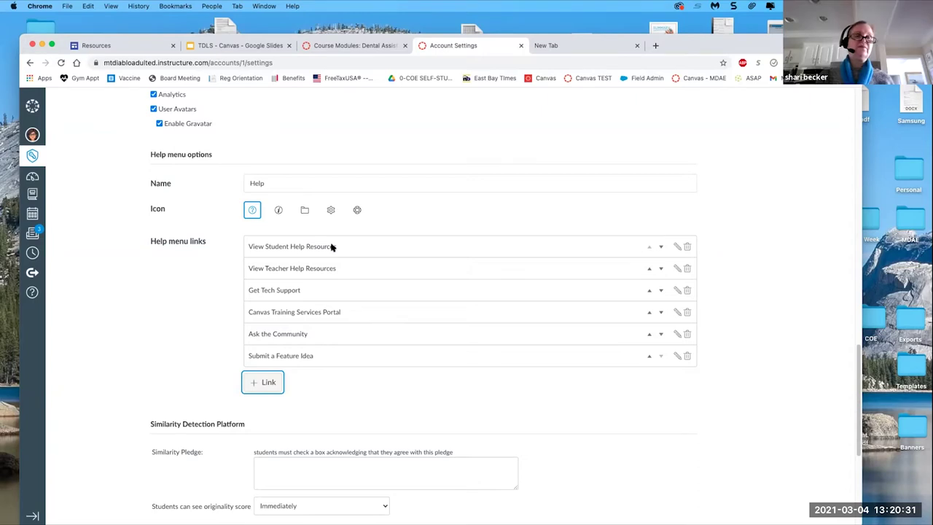
scroll(674, 404, up, 15)
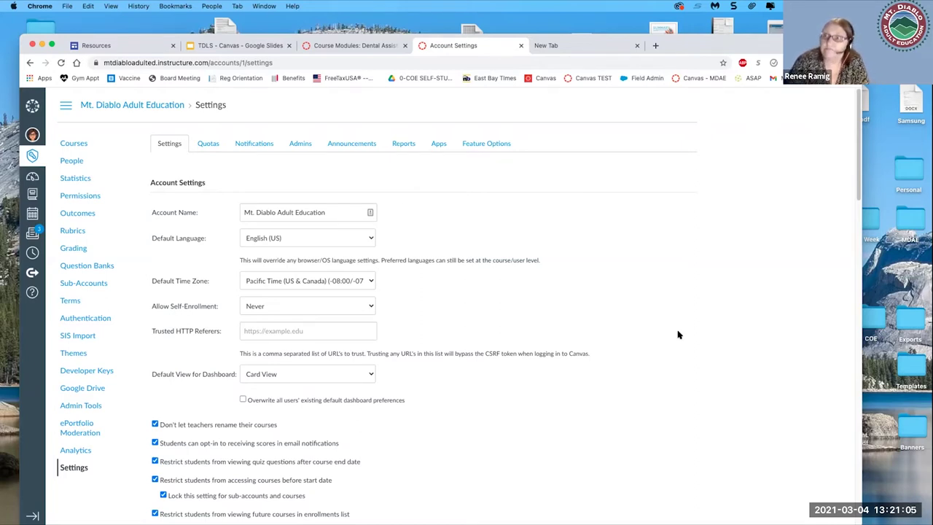
Move across the Chrome tabs back to the TDLS - Canvas presentation
click(338, 47)
click(448, 48)
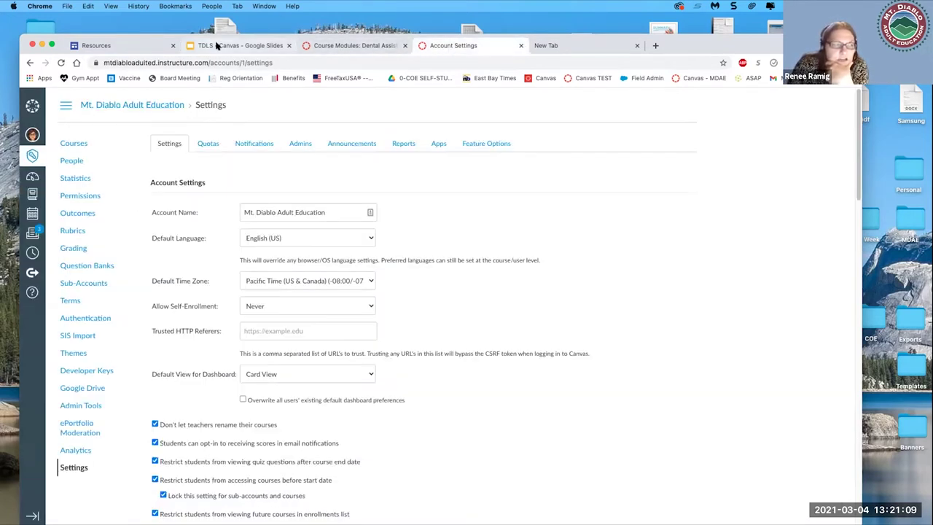
click(218, 46)
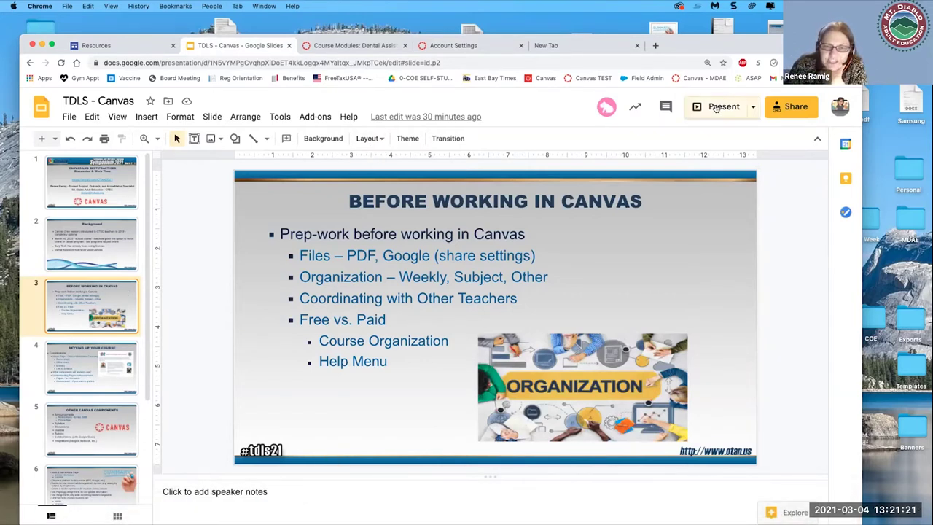
Present slide 3 full screen, exit the slideshow, and return to Course Modules
key(ctrl+F5)
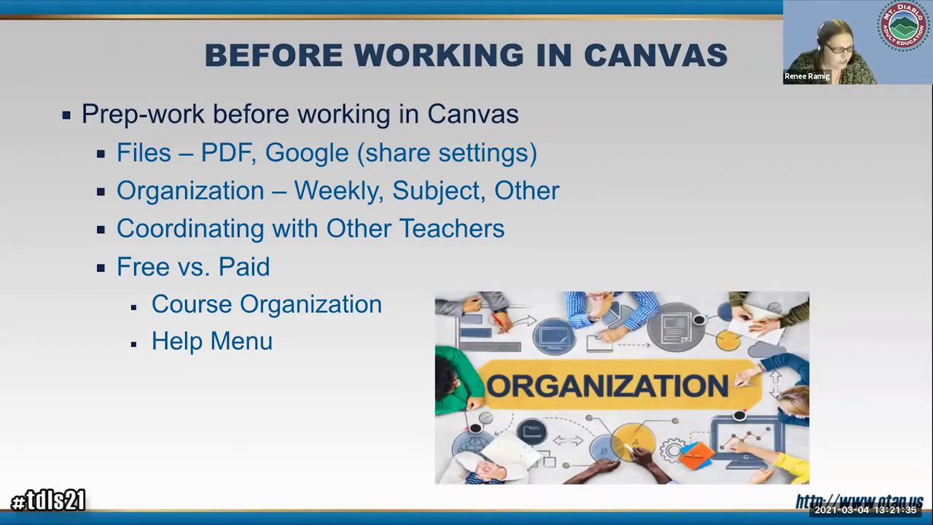
key(Escape)
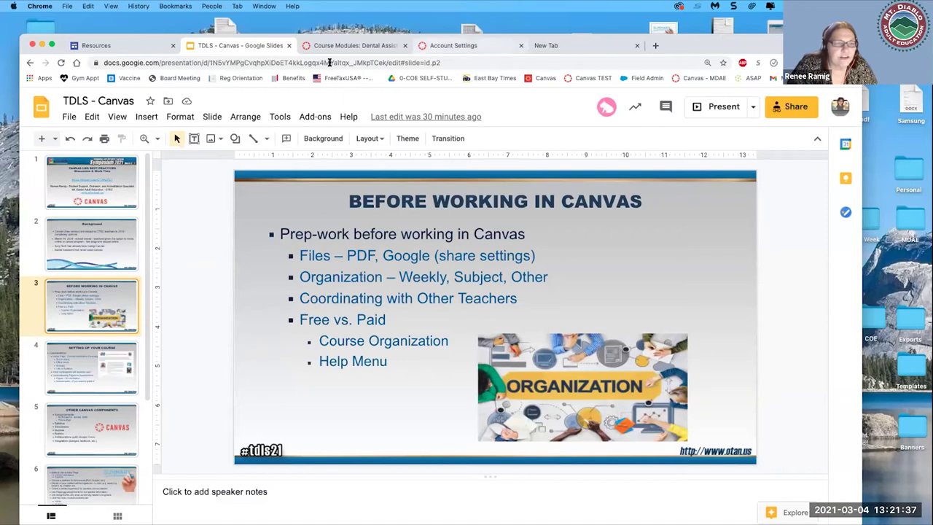
click(346, 45)
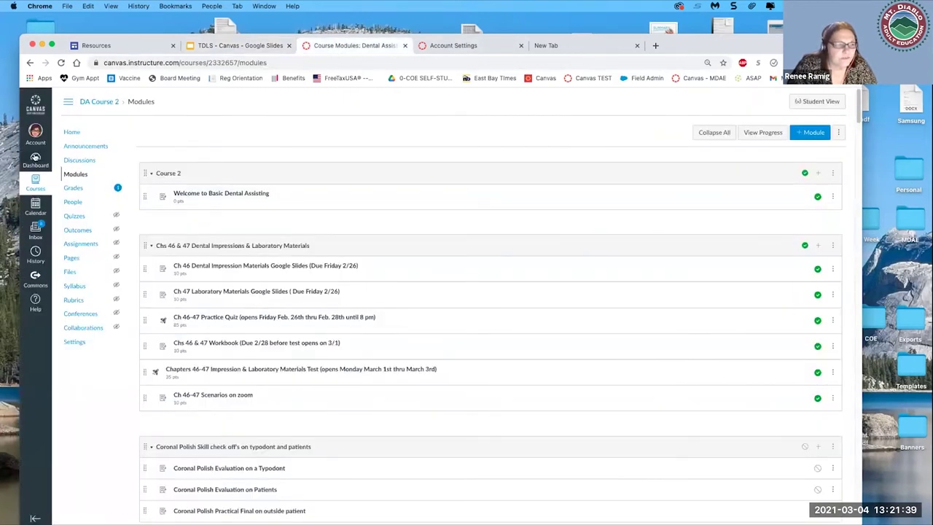
Browse the Dashboard's 39 published and 19 unpublished courses, then return to Account Settings
click(35, 158)
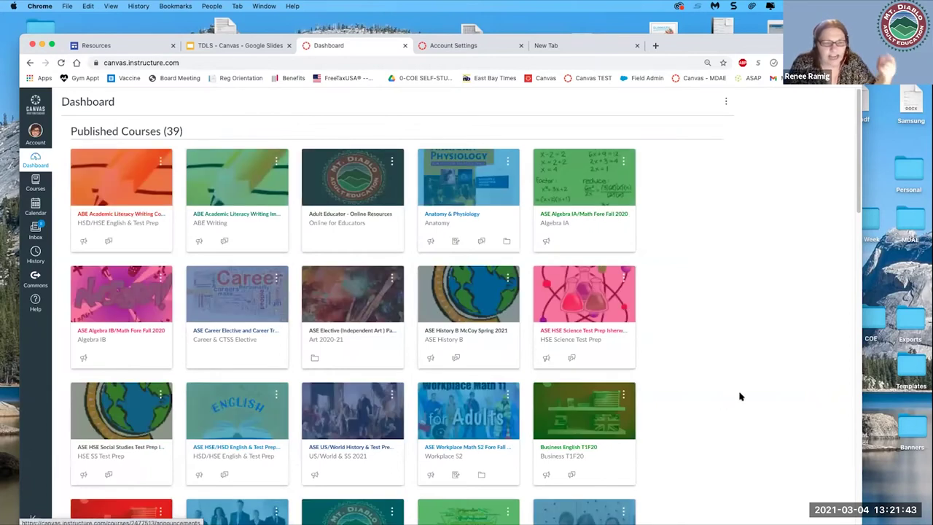
scroll(739, 396, down, 5)
scroll(733, 409, down, 7)
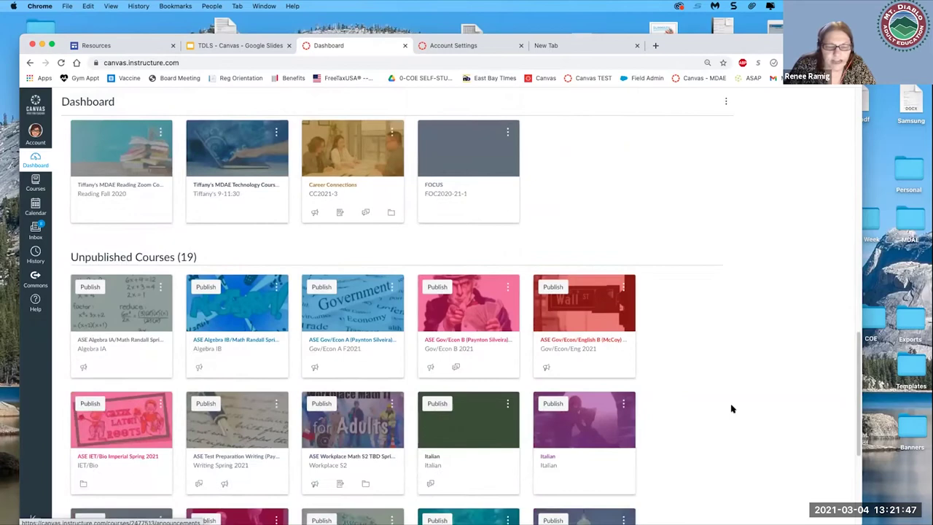
scroll(732, 408, down, 4)
scroll(732, 409, up, 15)
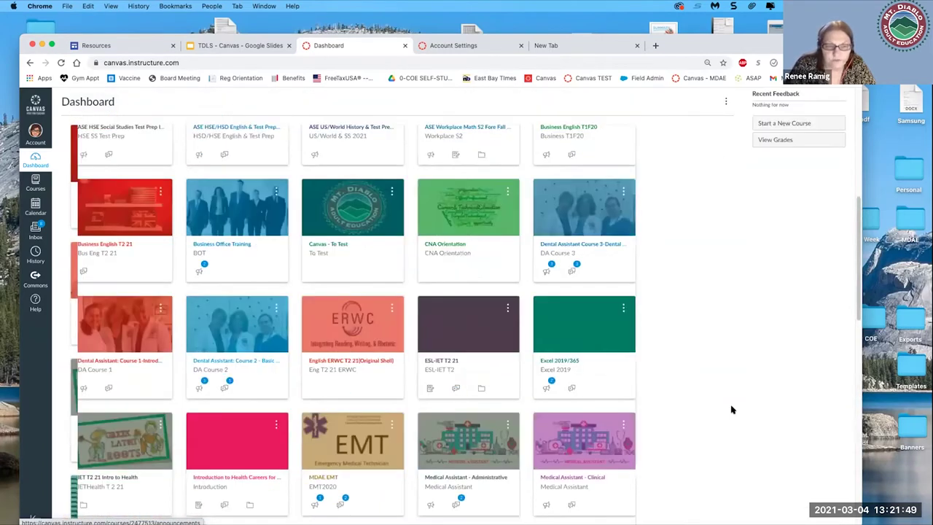
click(461, 44)
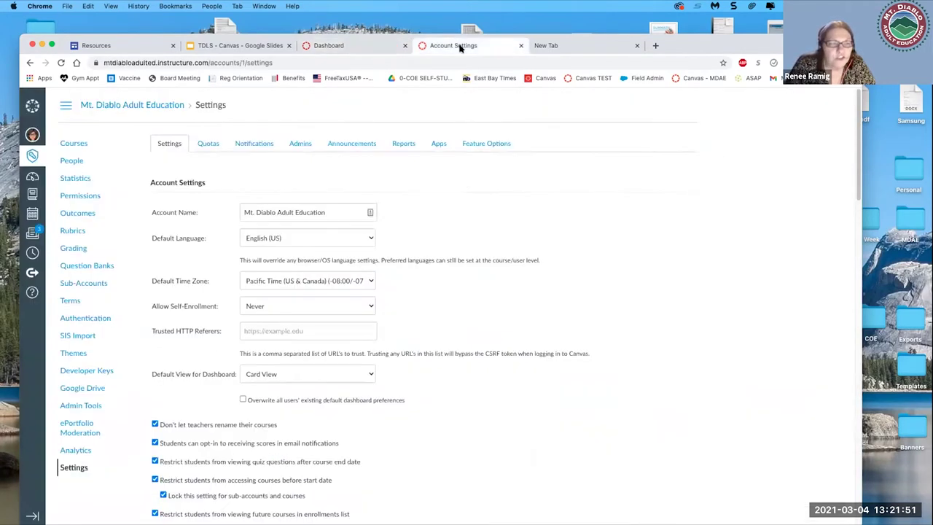
Open the admin account's Dashboard and browse its eight published course cards
click(32, 178)
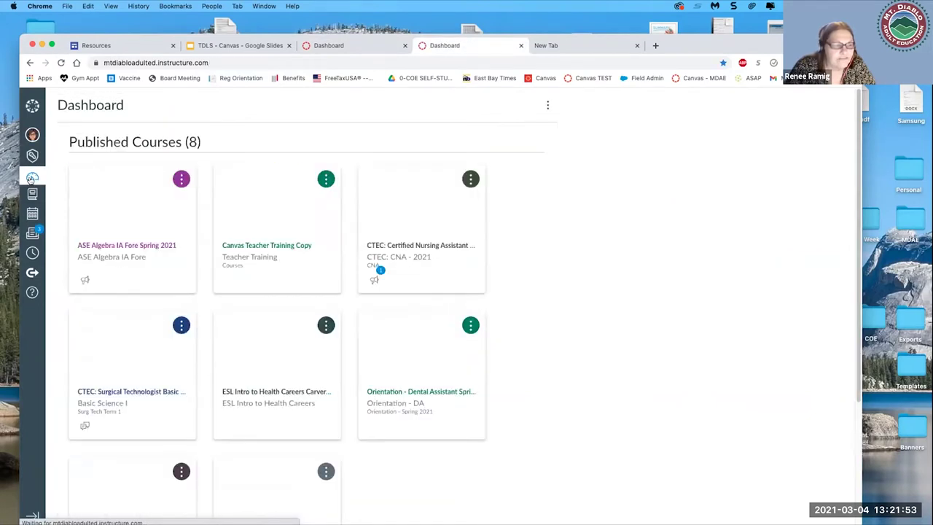
scroll(543, 382, down, 3)
scroll(545, 381, up, 3)
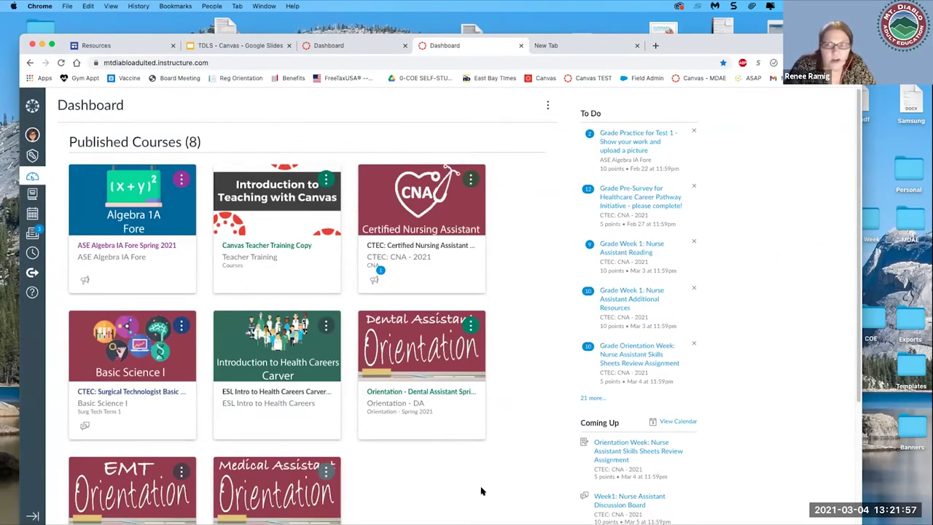
scroll(481, 491, down, 1)
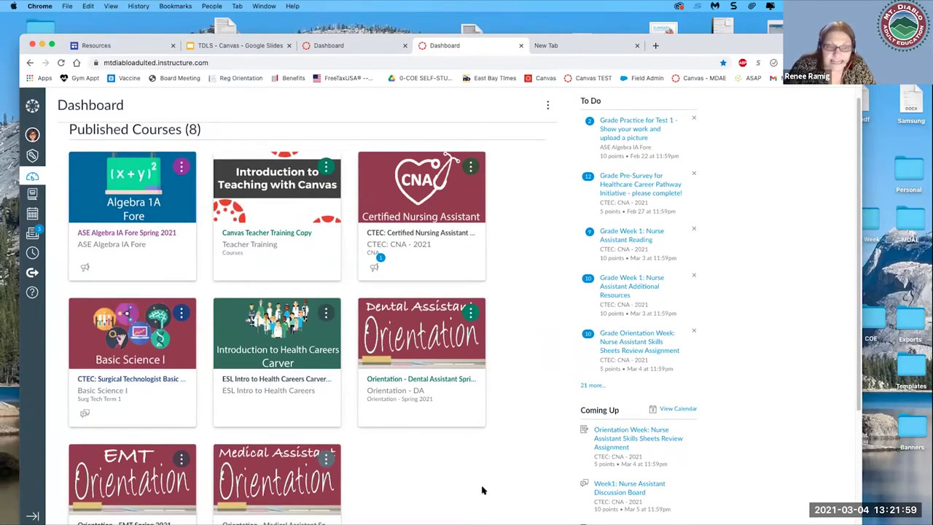
scroll(480, 490, down, 1)
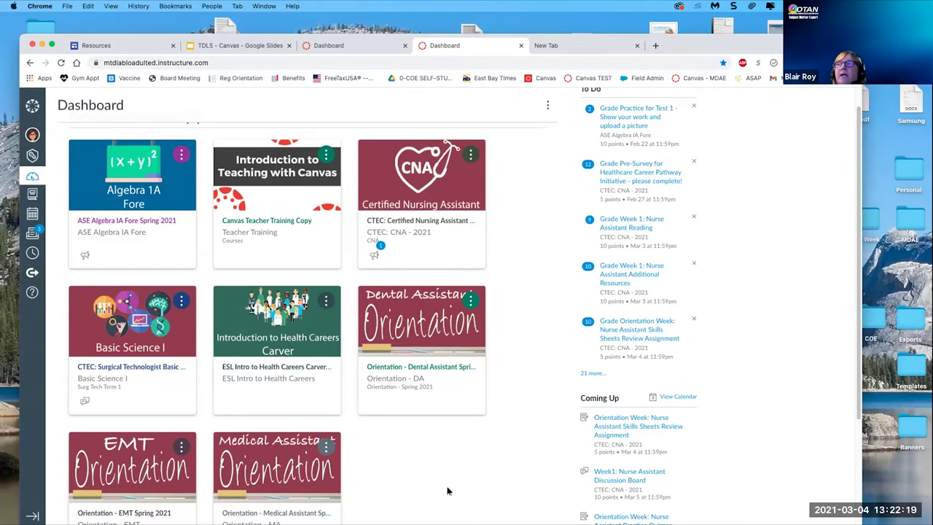
scroll(448, 492, down, 2)
scroll(450, 490, up, 2)
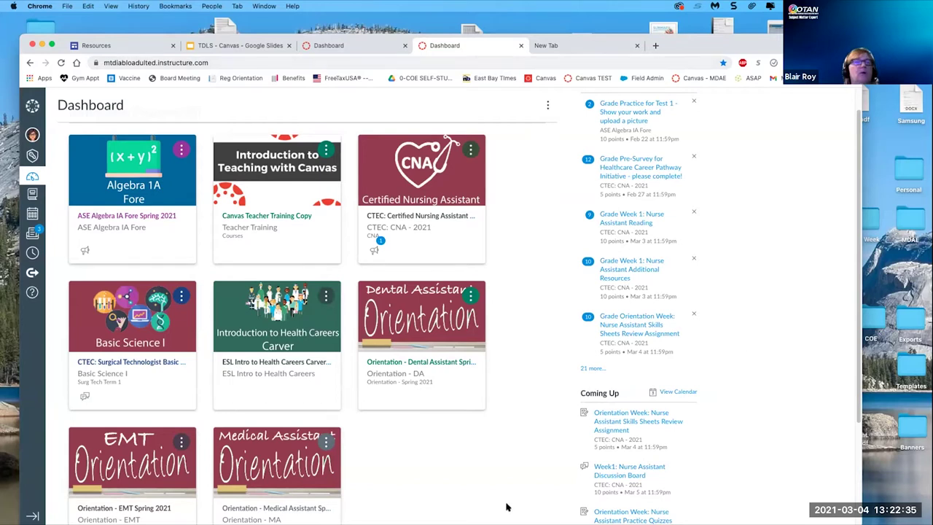
scroll(502, 486, down, 1)
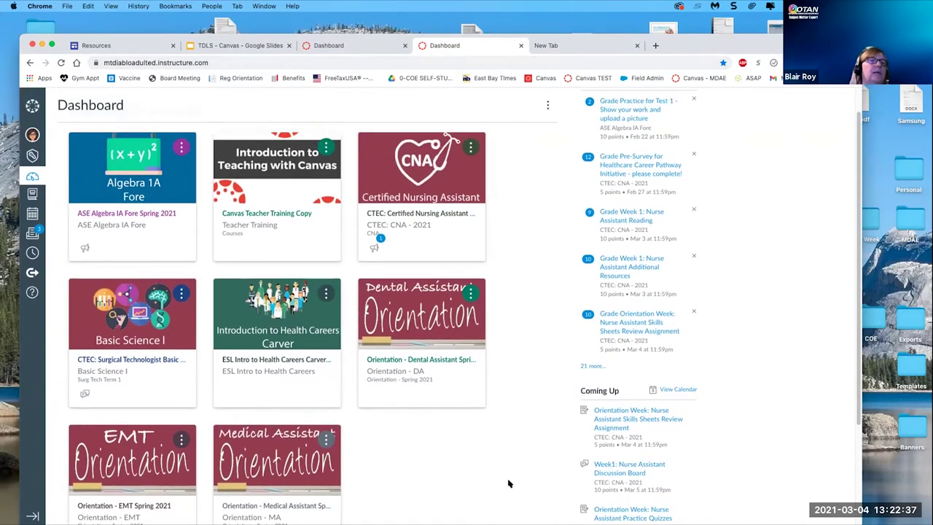
scroll(507, 484, up, 1)
scroll(509, 484, down, 2)
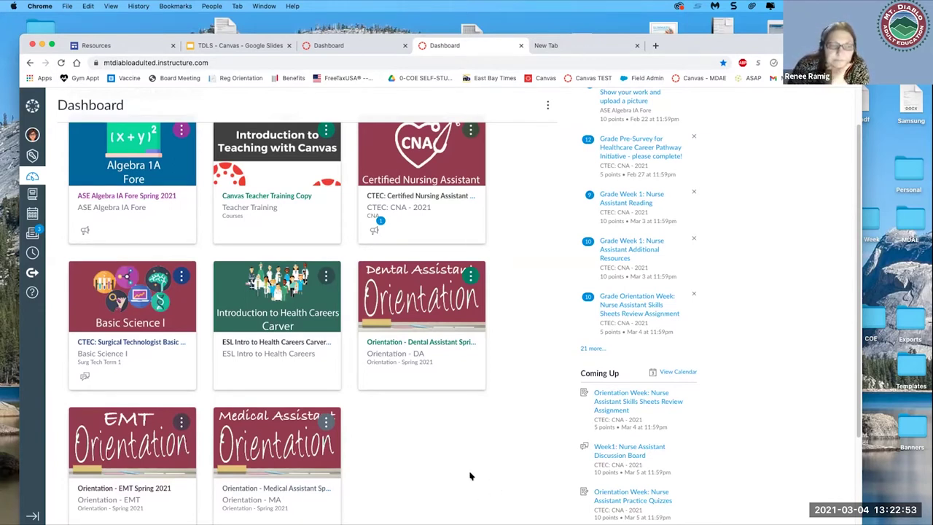
scroll(472, 478, down, 1)
Scroll back up and return to the TDLS - Canvas deck on slide 3
scroll(473, 476, up, 3)
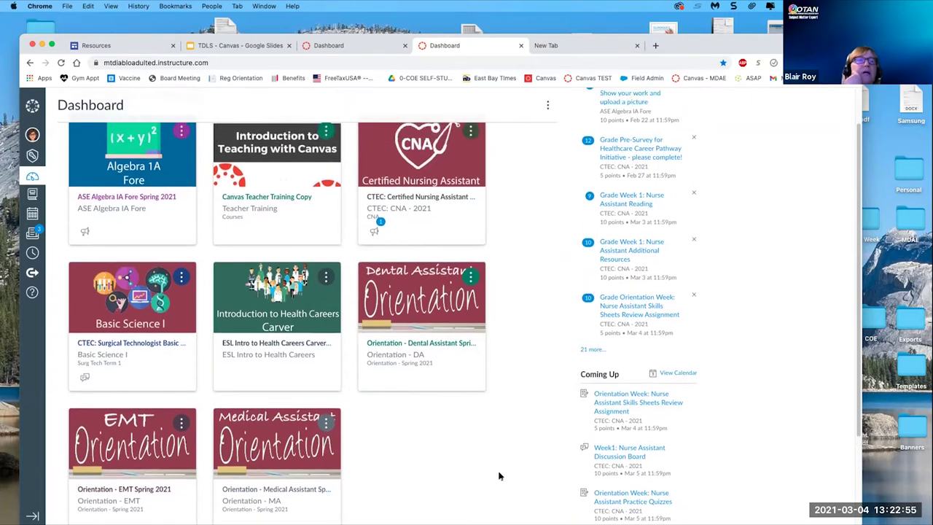
scroll(519, 475, up, 3)
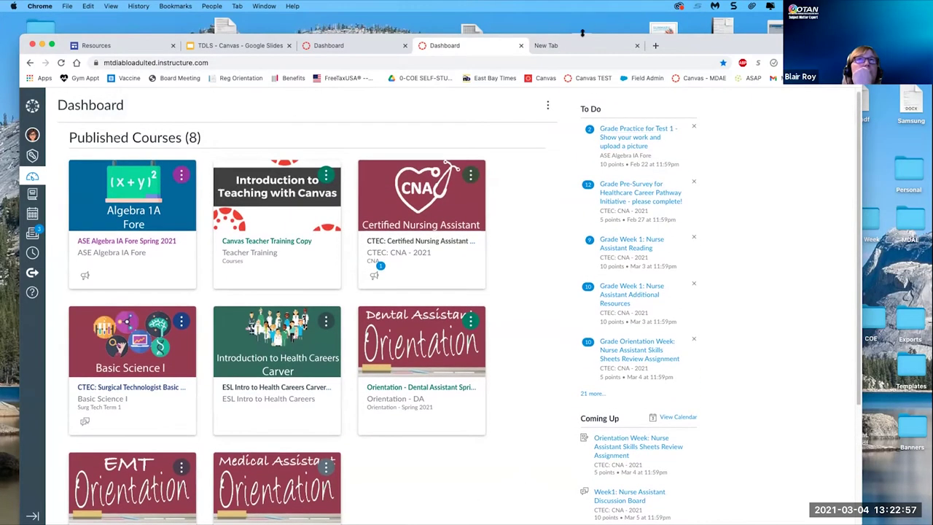
click(578, 48)
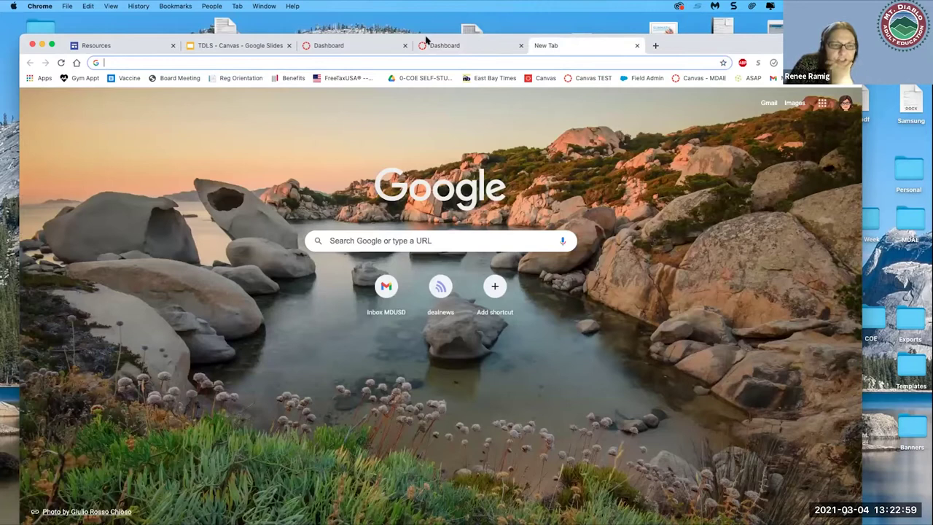
click(266, 45)
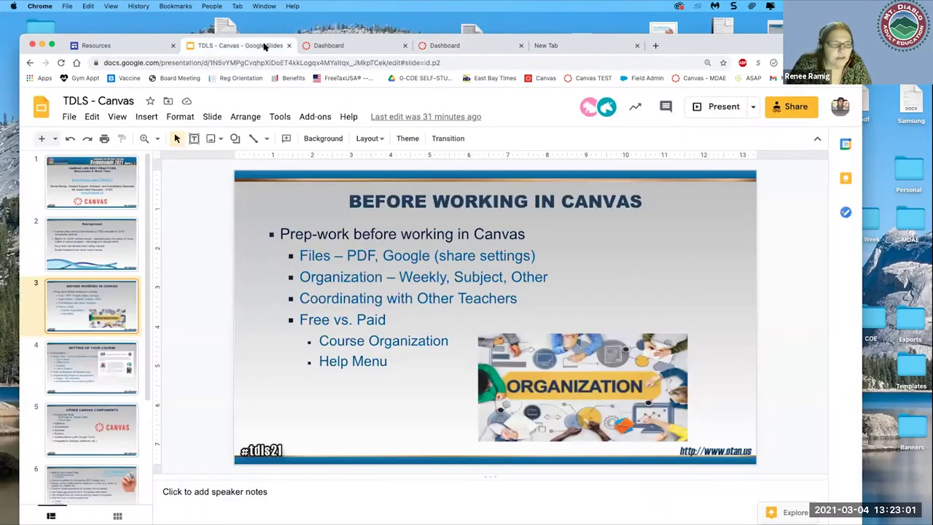
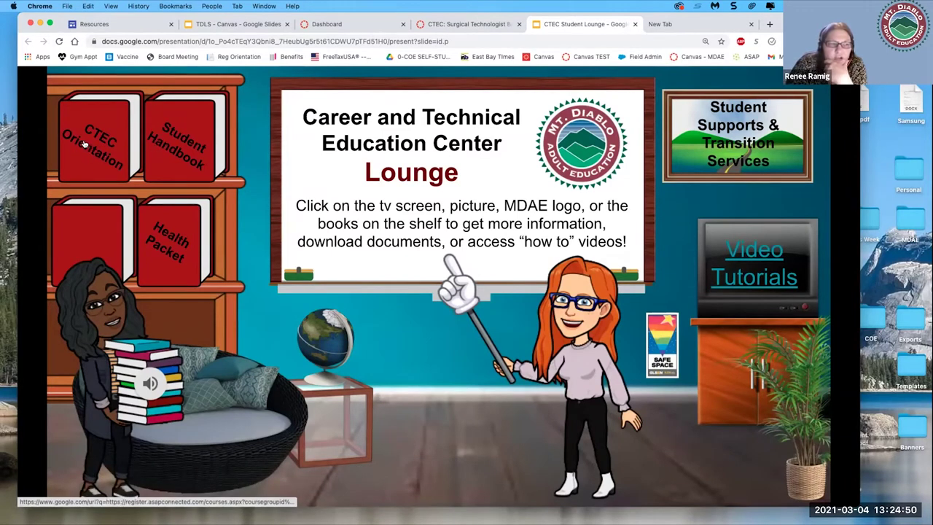
View the Student Handbook PDF from the lounge slide, then return to the CTEC Student Lounge deck
click(176, 144)
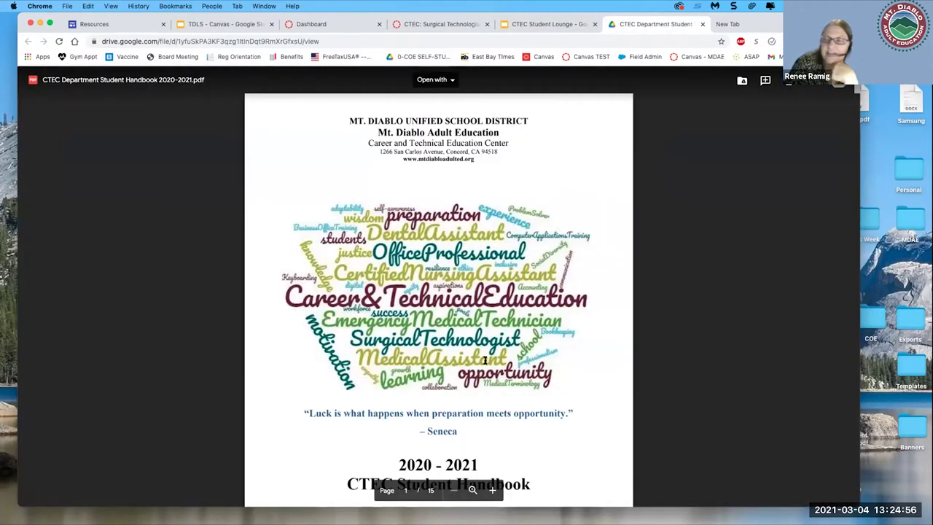
scroll(396, 99, down, 10)
scroll(396, 99, up, 10)
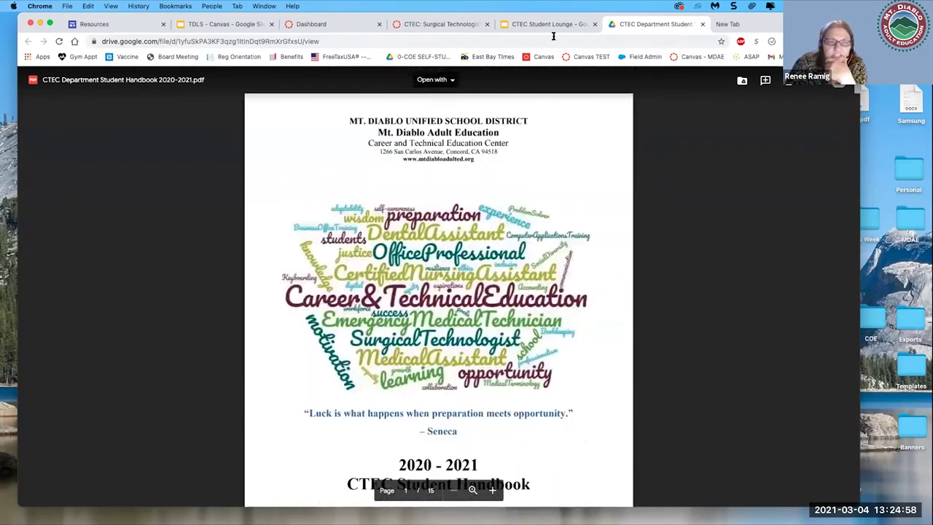
click(554, 24)
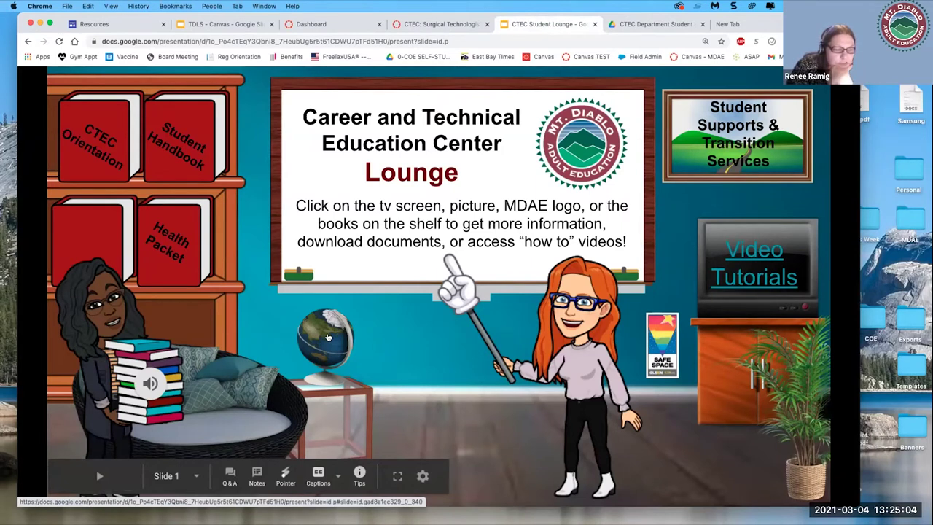
mouse_move(153, 384)
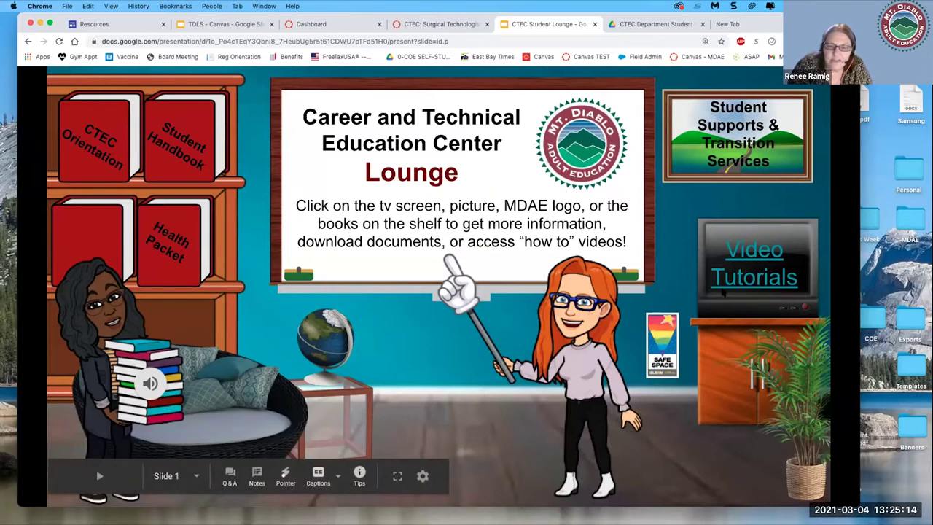
Open the Video Tutorials Help Center, then close the handbook, New Tab and Help Center tabs
click(735, 281)
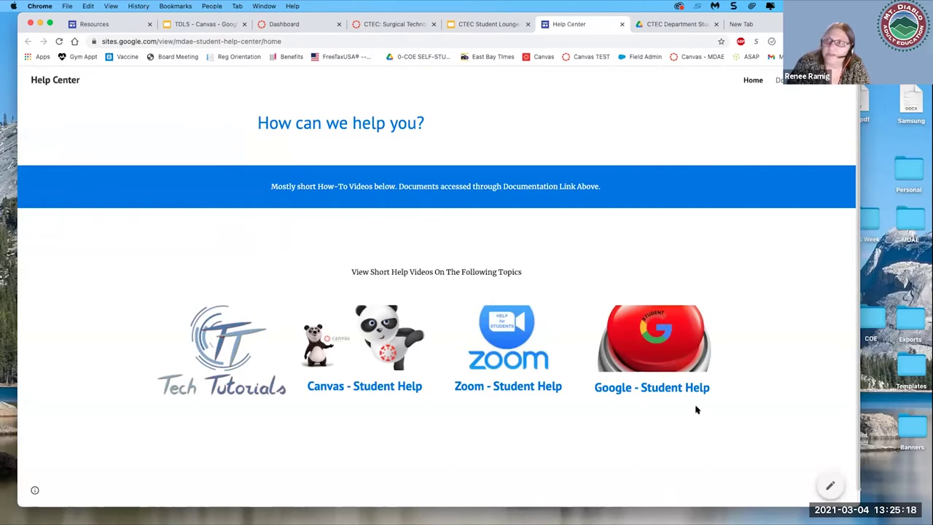
click(714, 25)
click(715, 25)
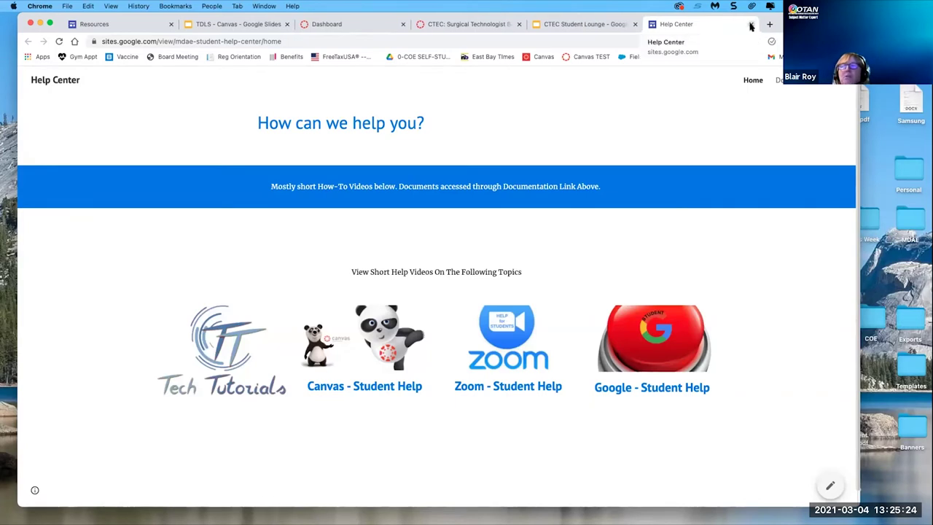
click(750, 26)
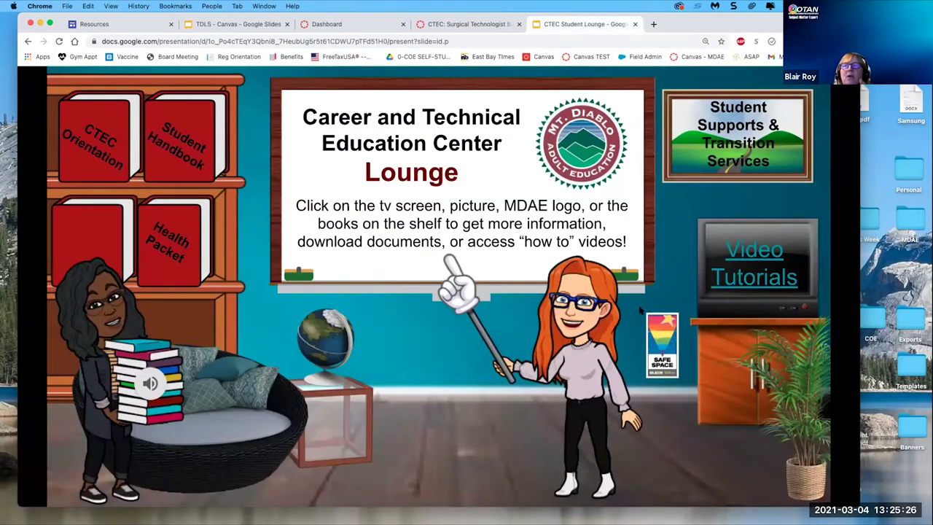
mouse_move(434, 453)
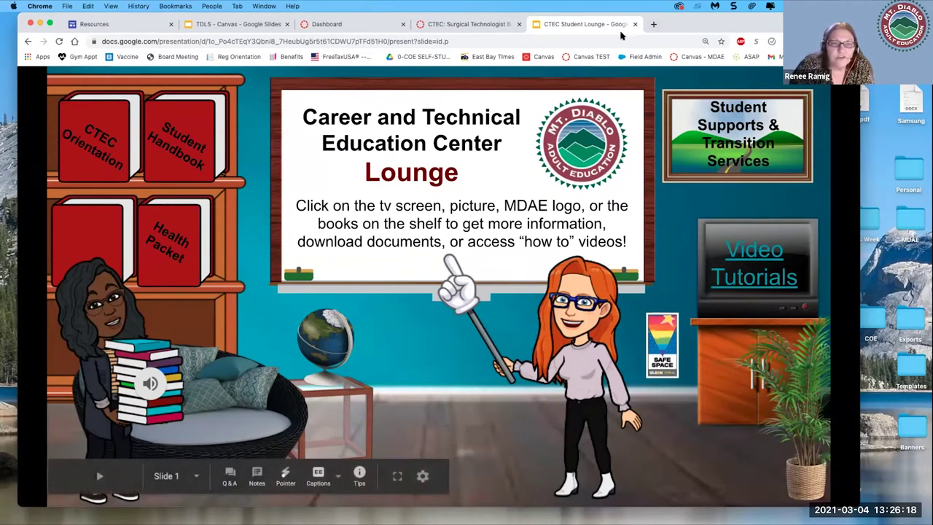
Copy the TDLS - Canvas presentation's view-only share link from its sharing settings
click(238, 24)
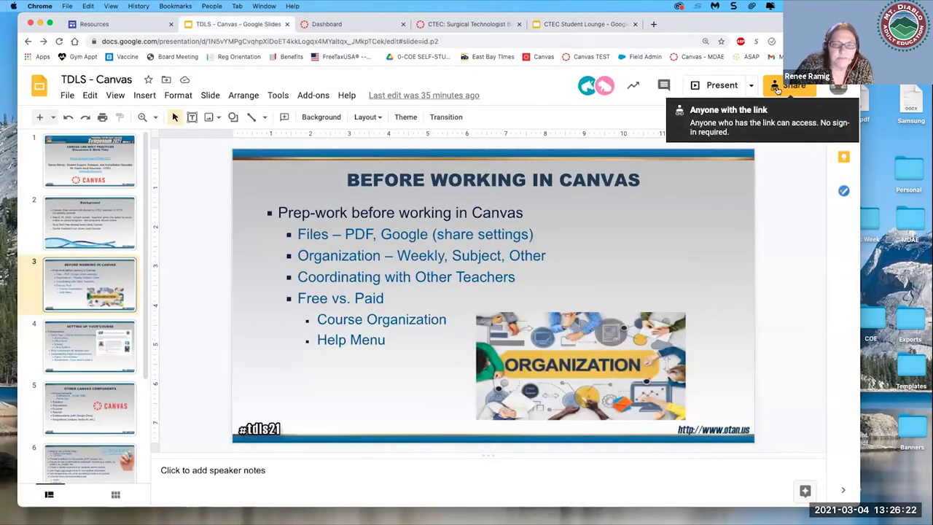
click(777, 88)
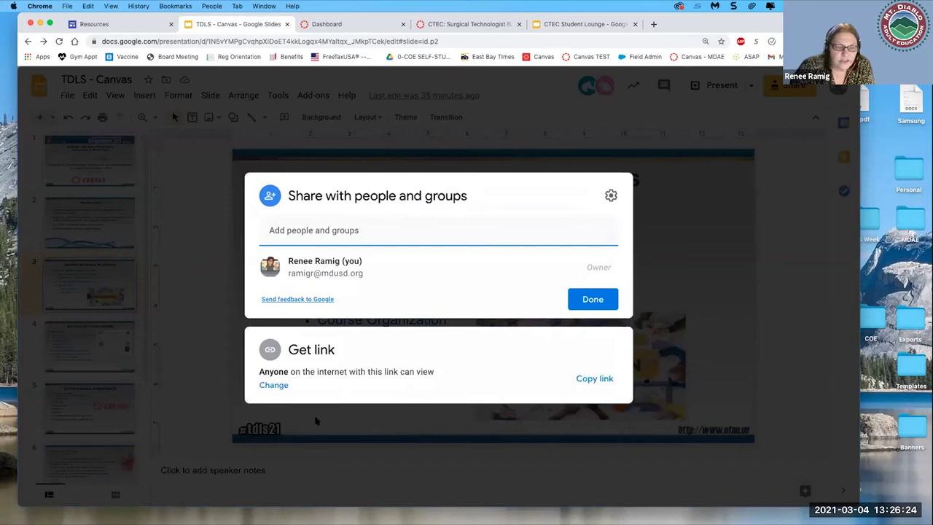
click(276, 385)
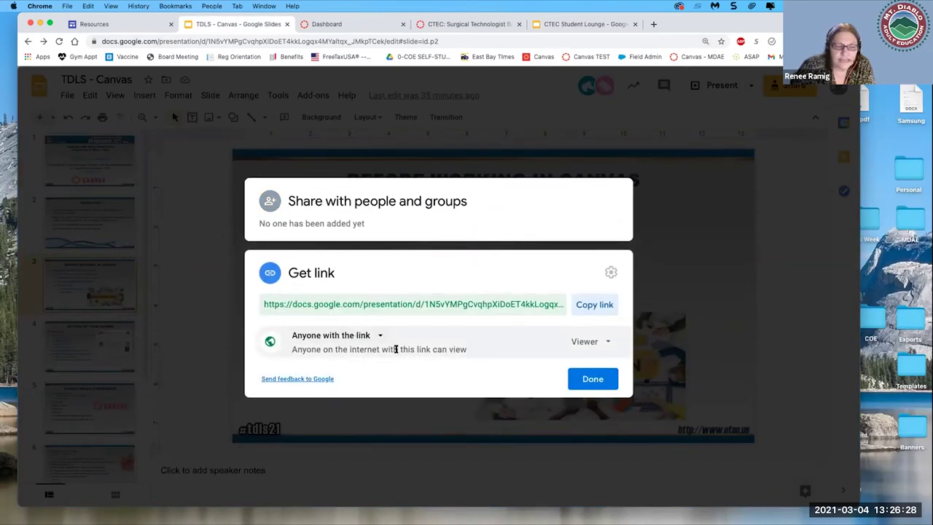
click(595, 305)
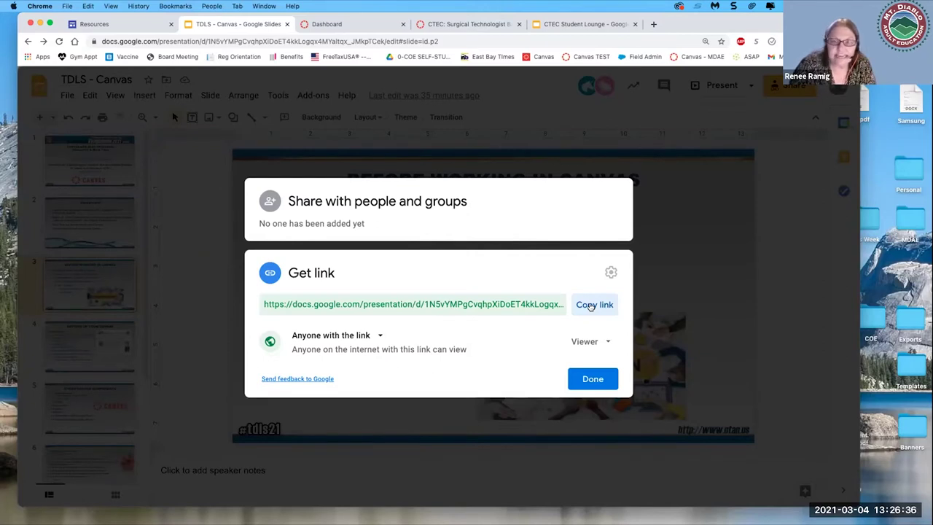
click(592, 379)
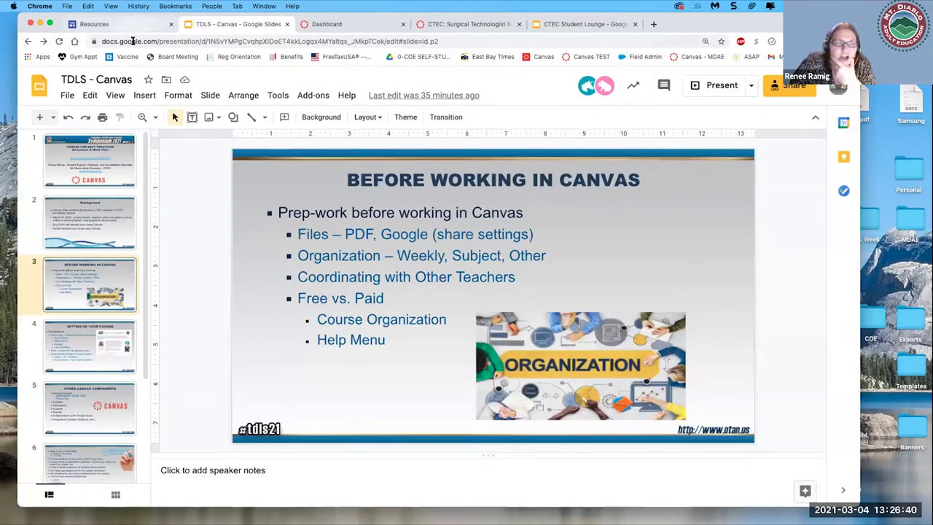
Select the presentation's web address, then return to the Surgical Technologist Canvas course
click(103, 41)
click(101, 40)
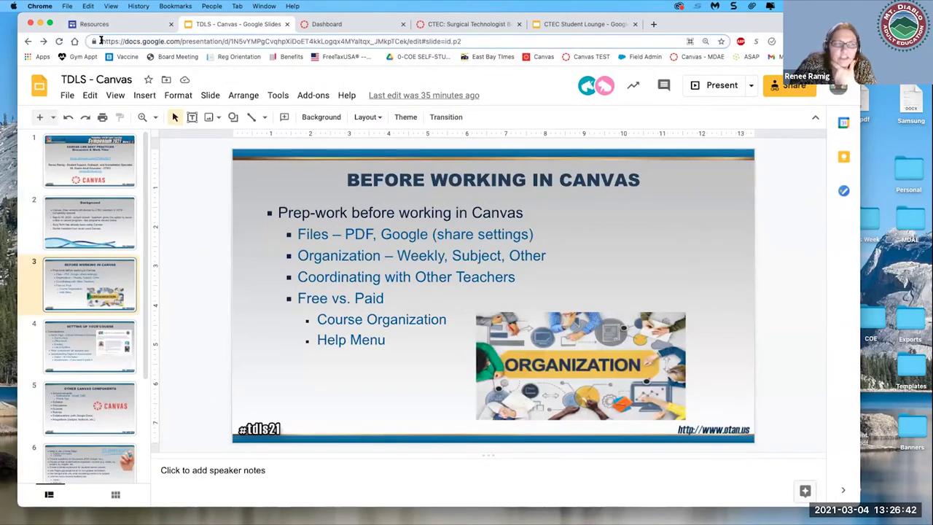
key(super+a)
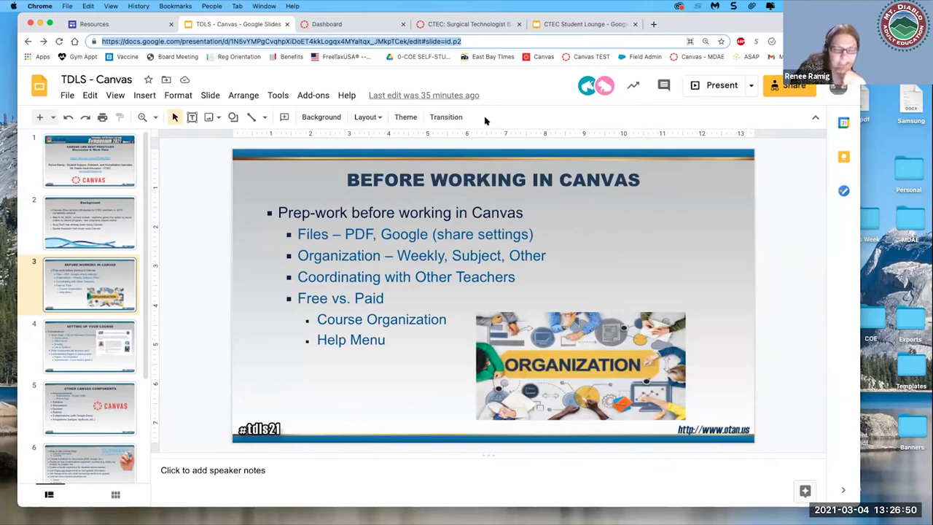
click(460, 25)
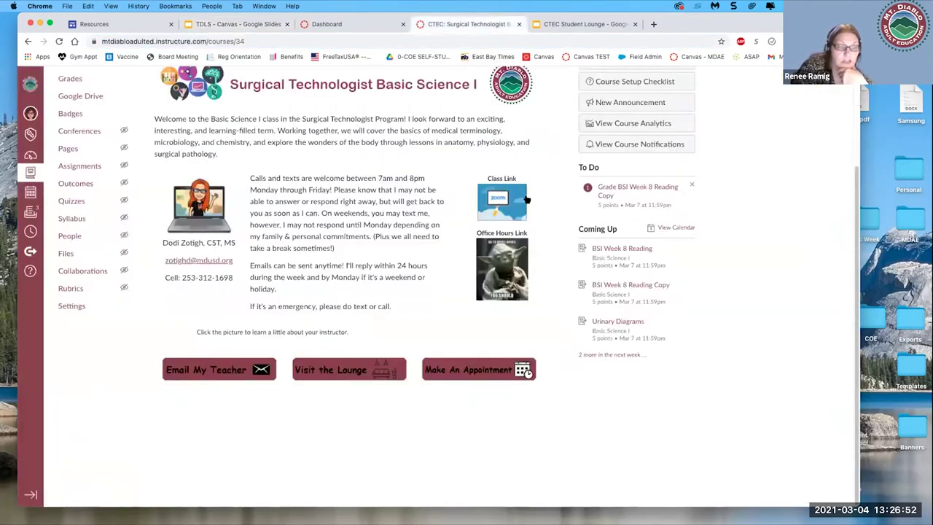
click(82, 167)
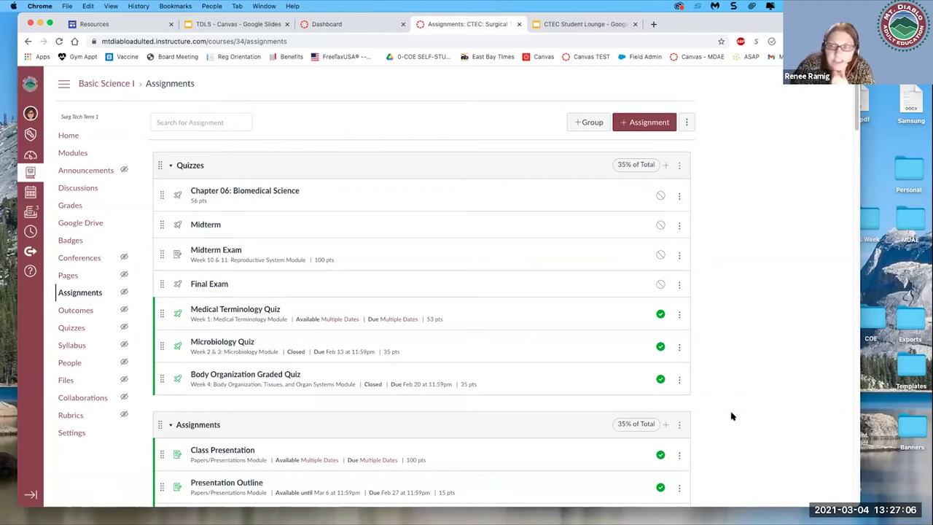
scroll(733, 416, down, 1)
scroll(732, 416, up, 1)
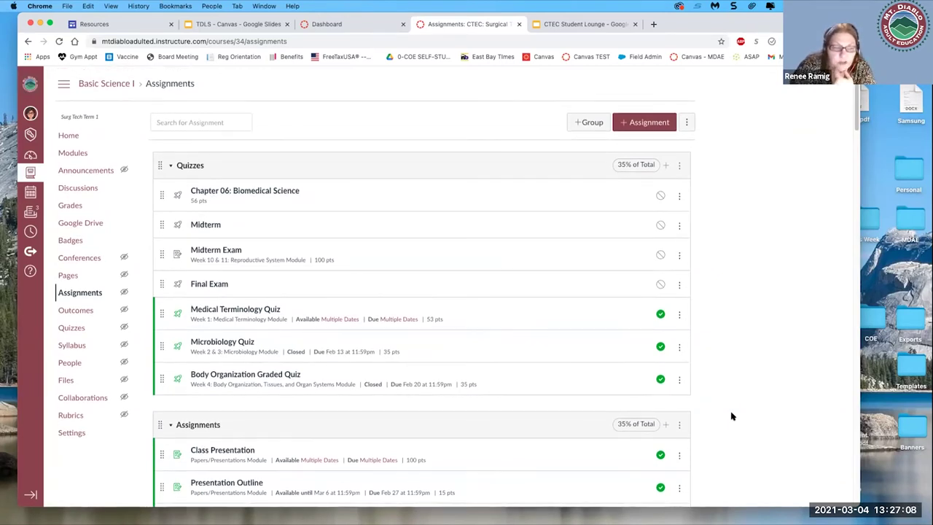
scroll(262, 415, down, 7)
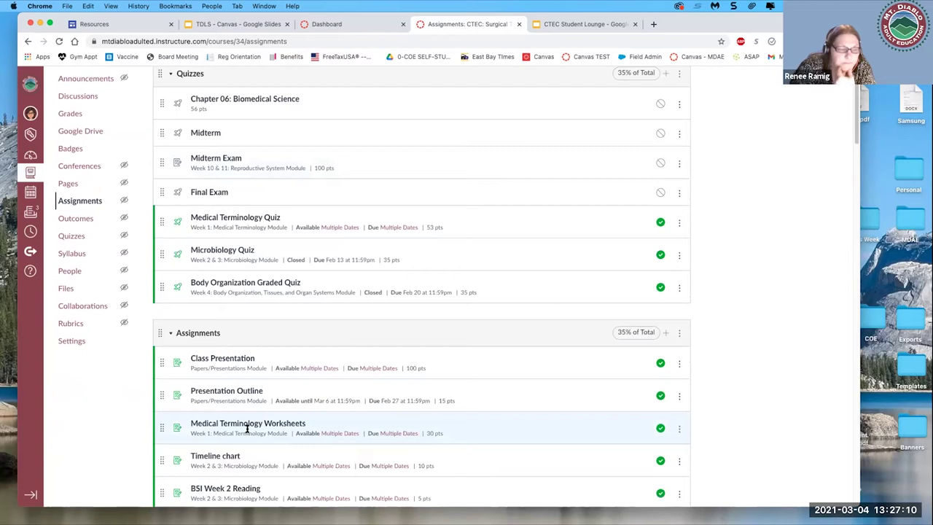
scroll(232, 397, down, 1)
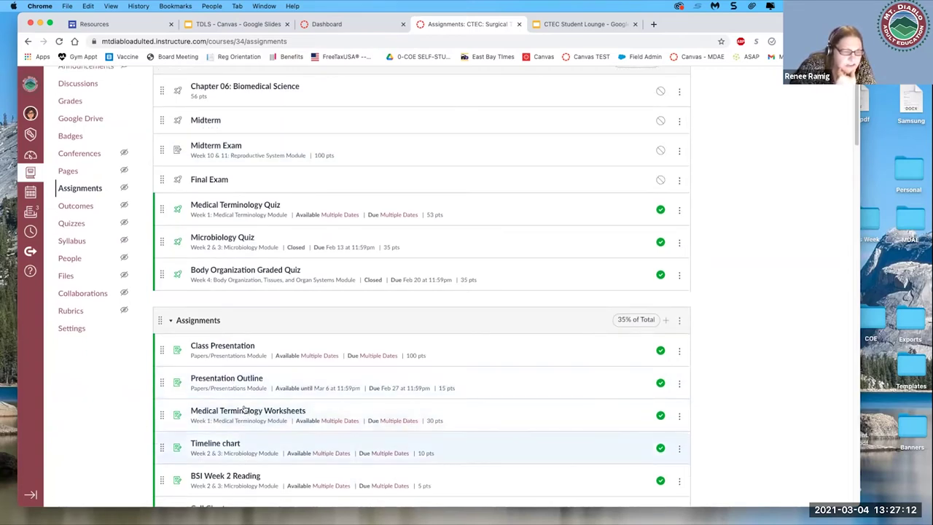
click(246, 411)
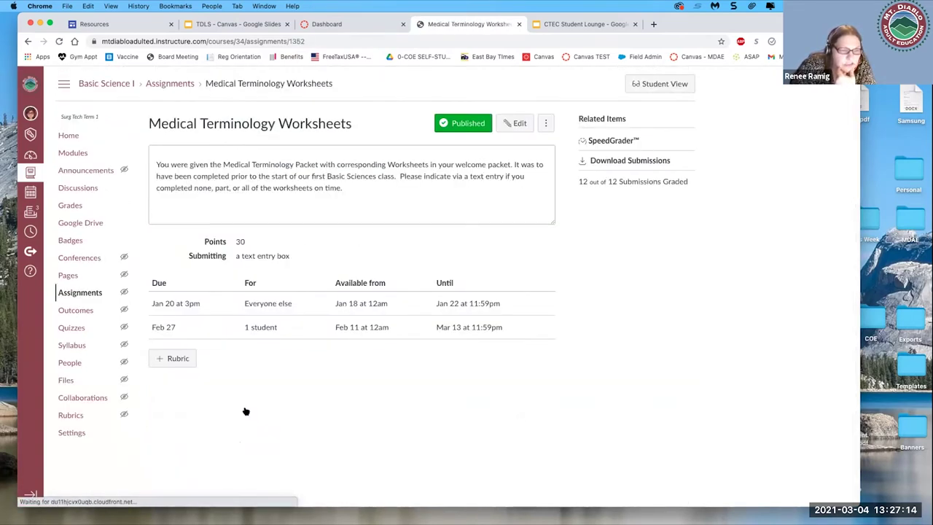
click(651, 86)
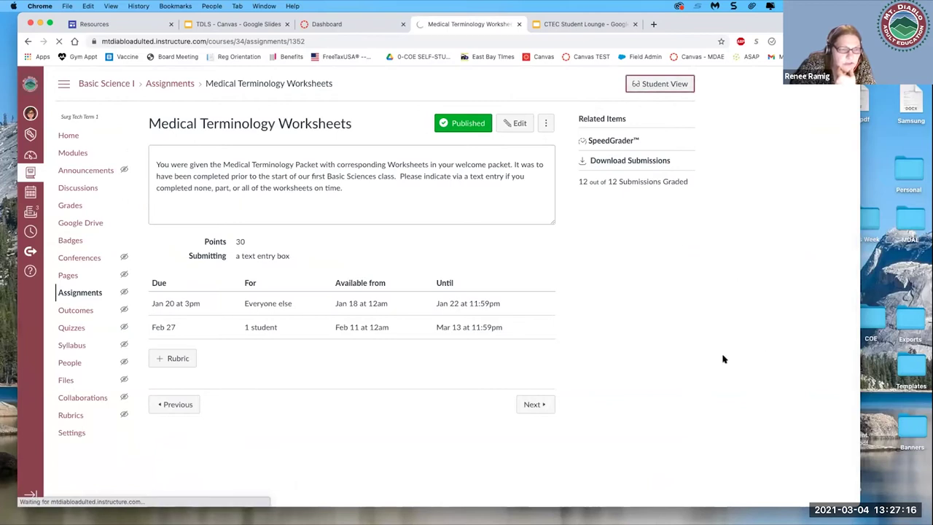
click(27, 42)
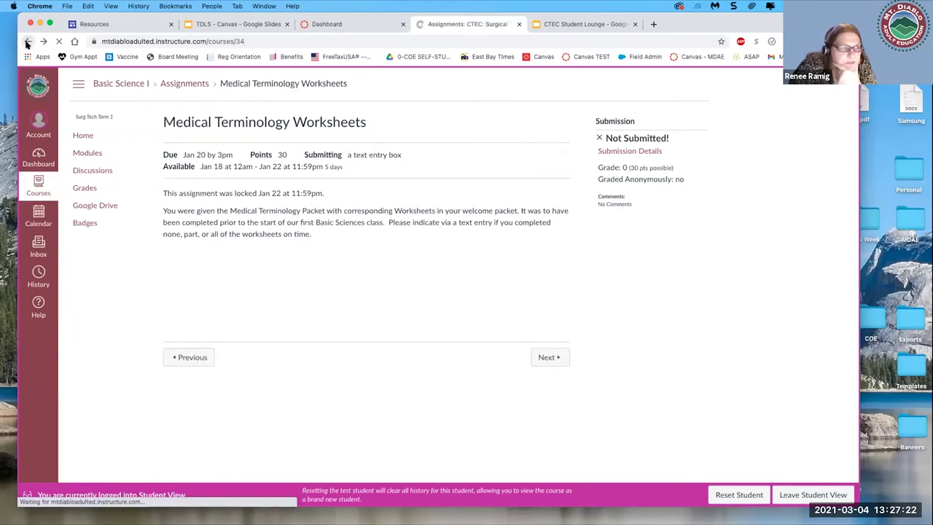
click(799, 496)
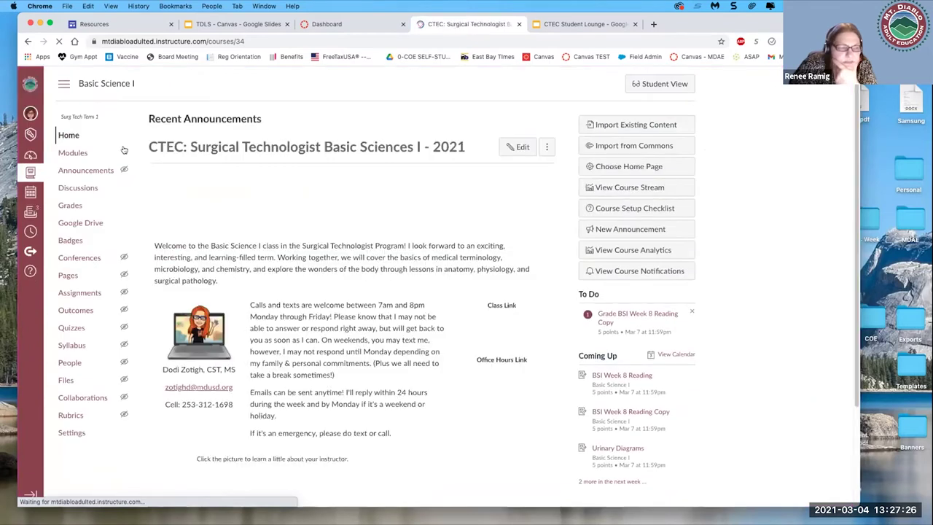
Open the Learning Medical Terminology page from the course Modules
click(73, 153)
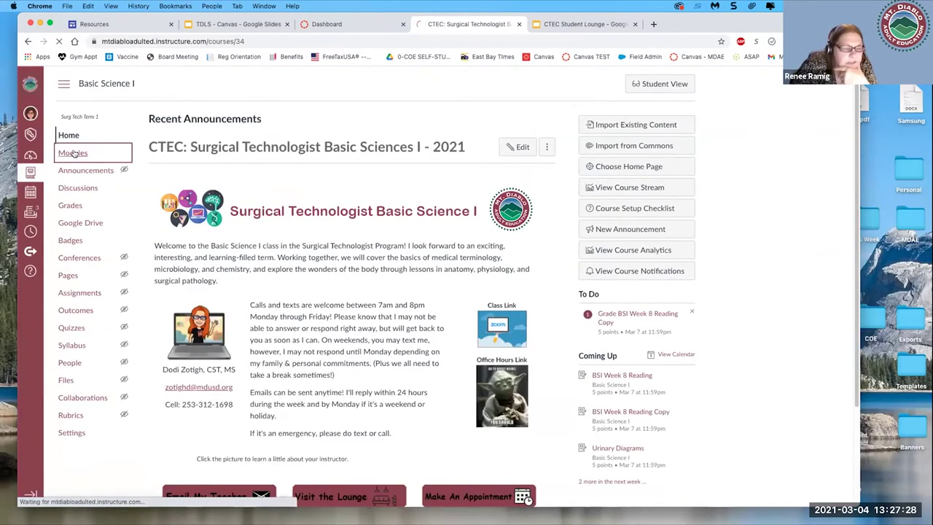
scroll(405, 325, down, 3)
scroll(405, 325, down, 6)
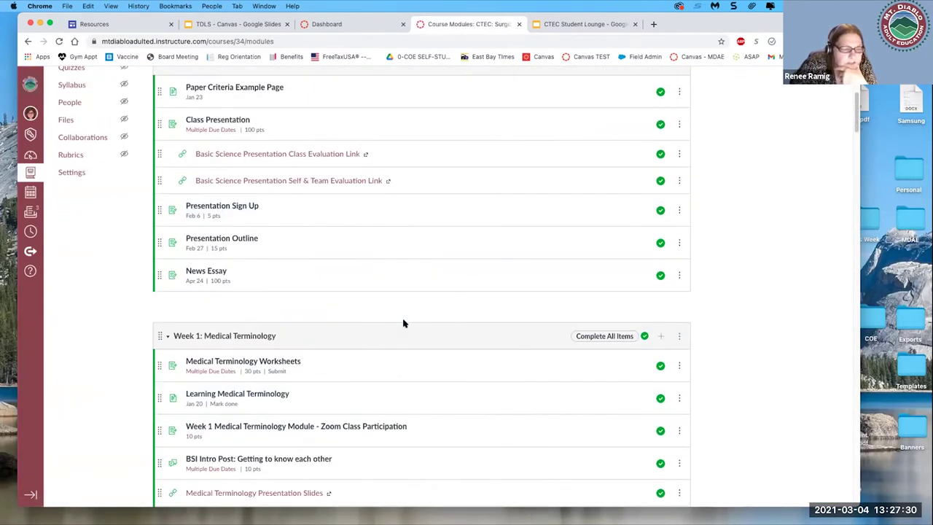
scroll(371, 358, down, 3)
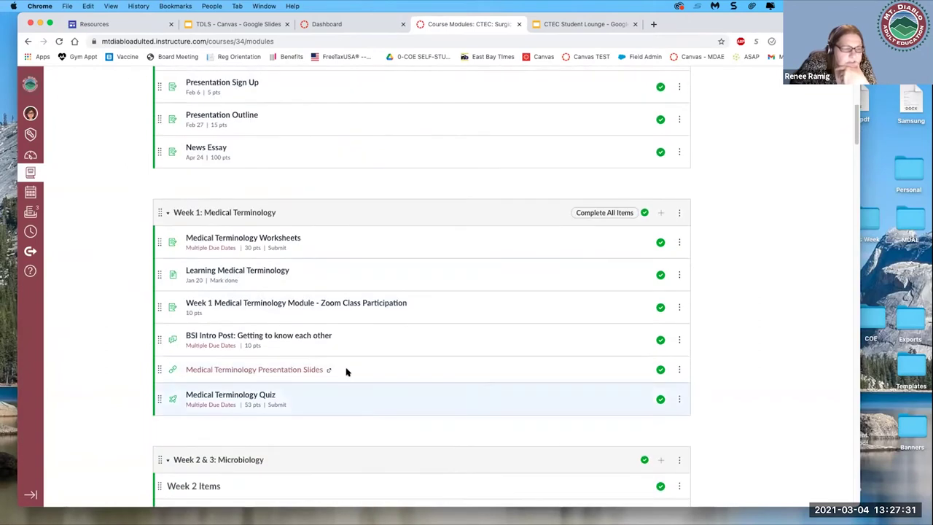
click(273, 275)
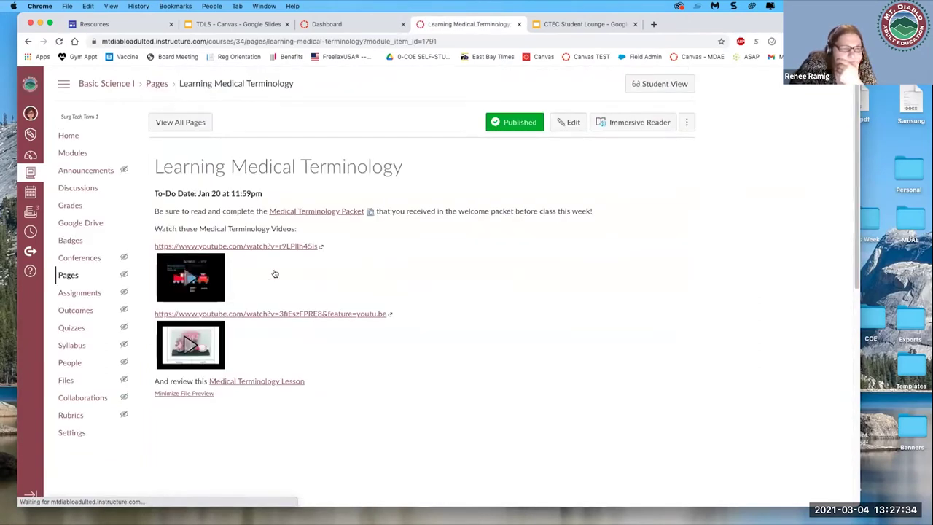
scroll(443, 267, down, 3)
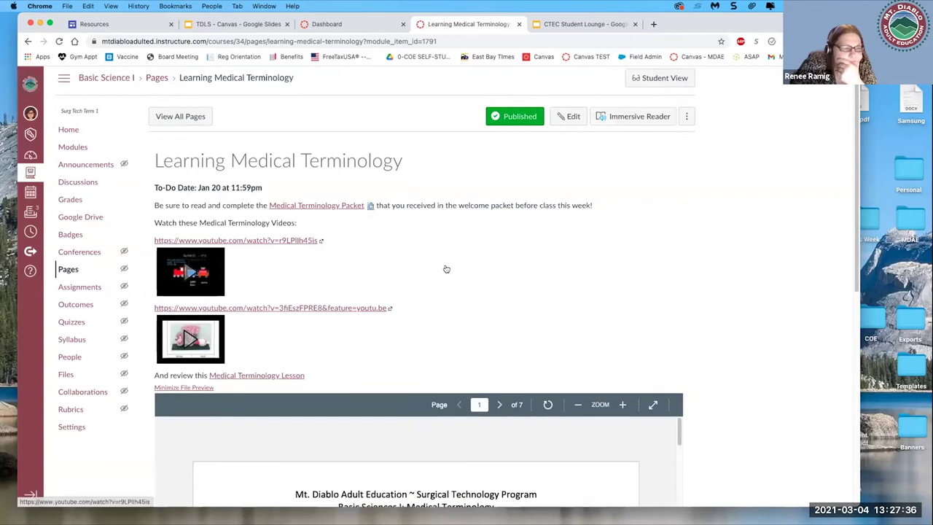
scroll(444, 267, up, 3)
Preview the Learning Medical Terminology page in Student View
click(664, 84)
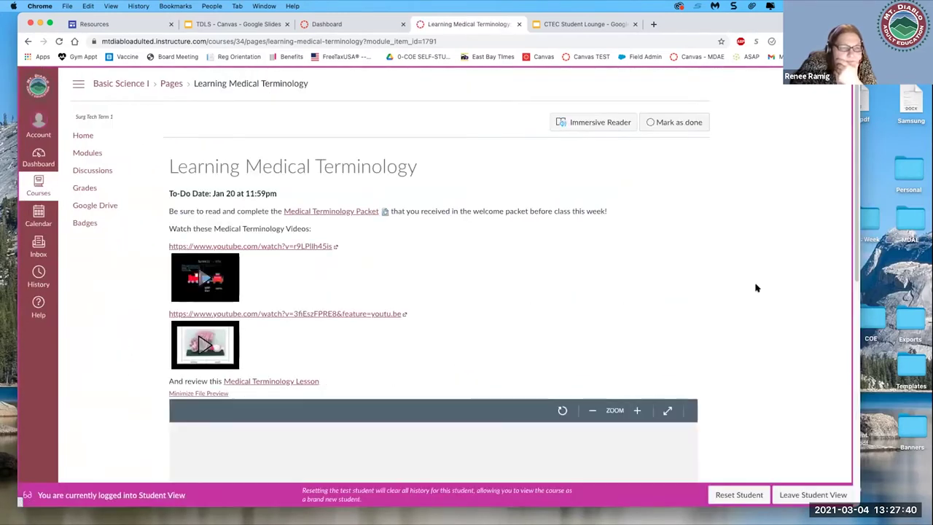
scroll(687, 269, down, 1)
scroll(688, 269, down, 2)
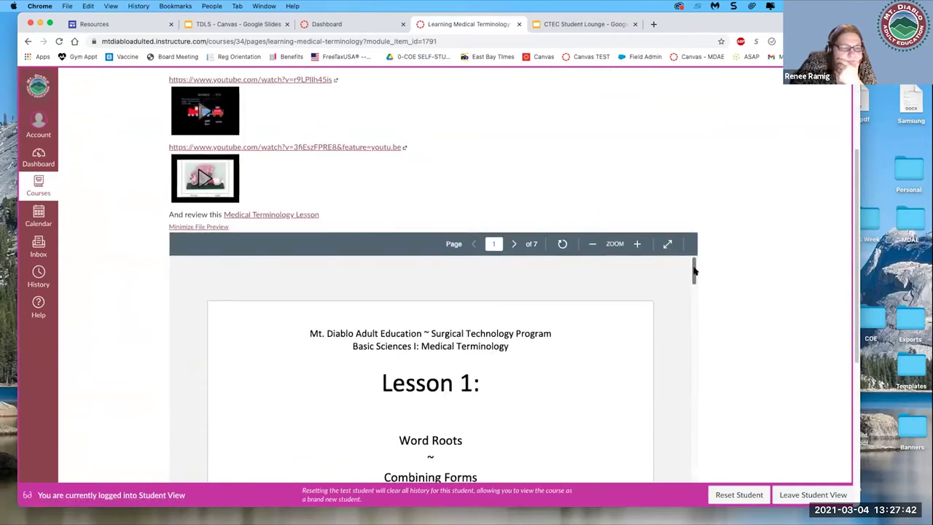
scroll(694, 271, down, 5)
scroll(739, 294, down, 5)
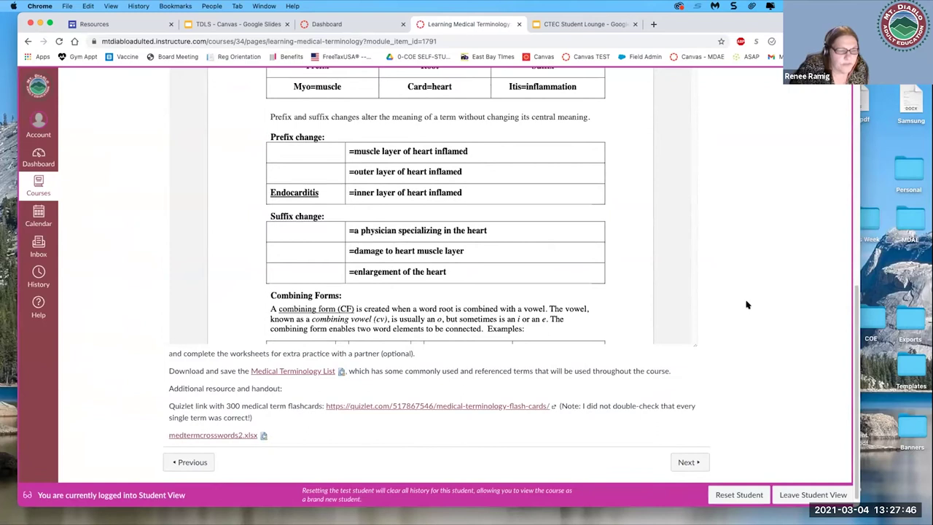
scroll(746, 305, up, 10)
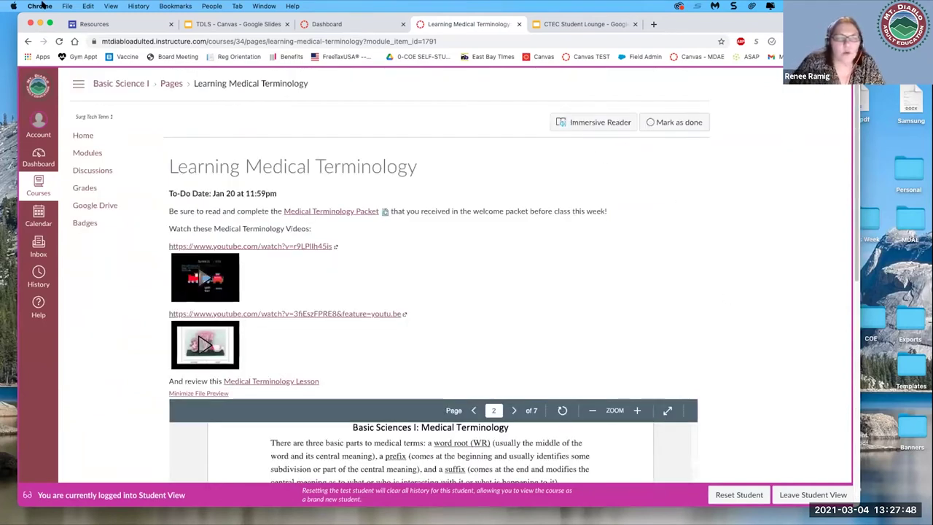
Leave Student View and open the page for editing
click(810, 495)
scroll(489, 416, down, 10)
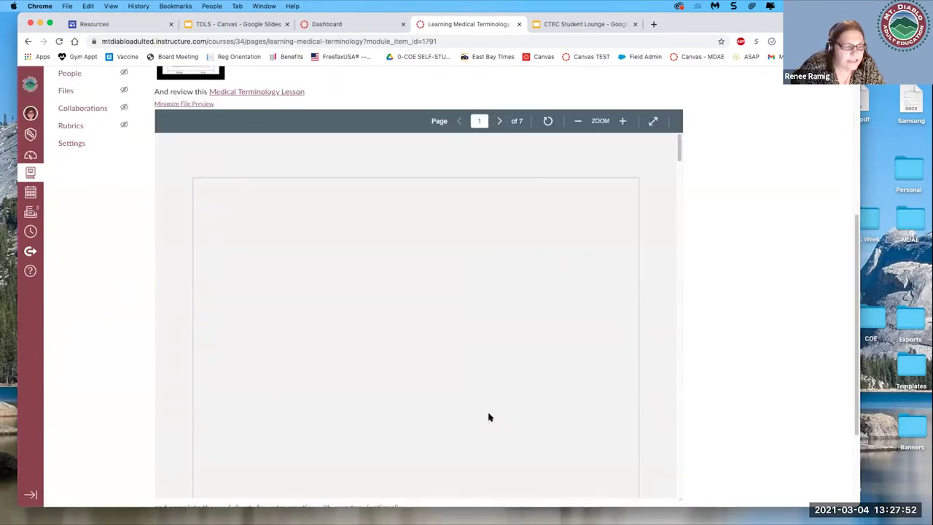
scroll(489, 418, up, 10)
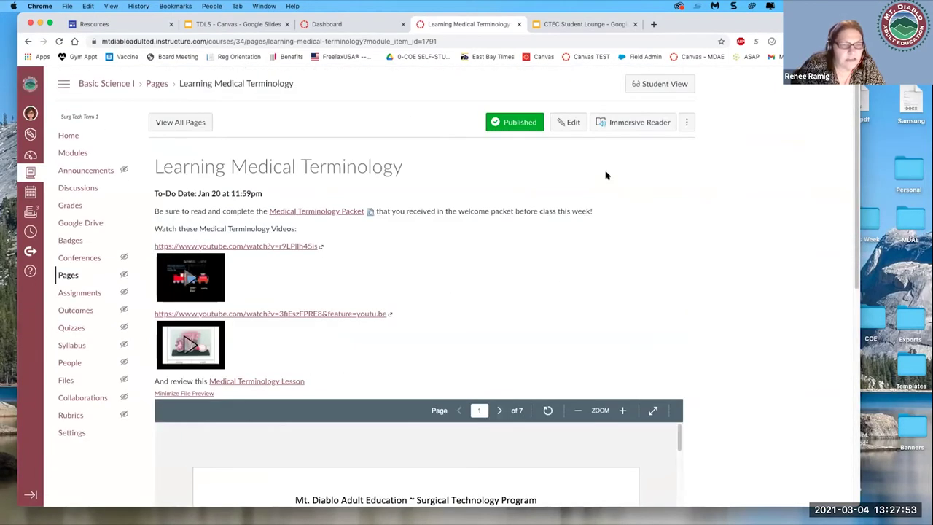
click(566, 121)
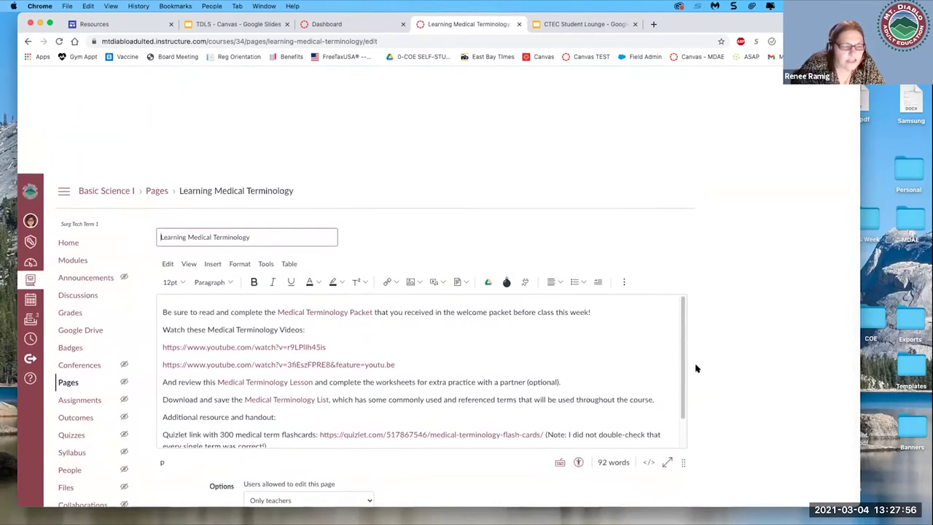
Review the page's Options and Jan 20 11:59pm to-do date, then go to Assignments
scroll(723, 387, down, 3)
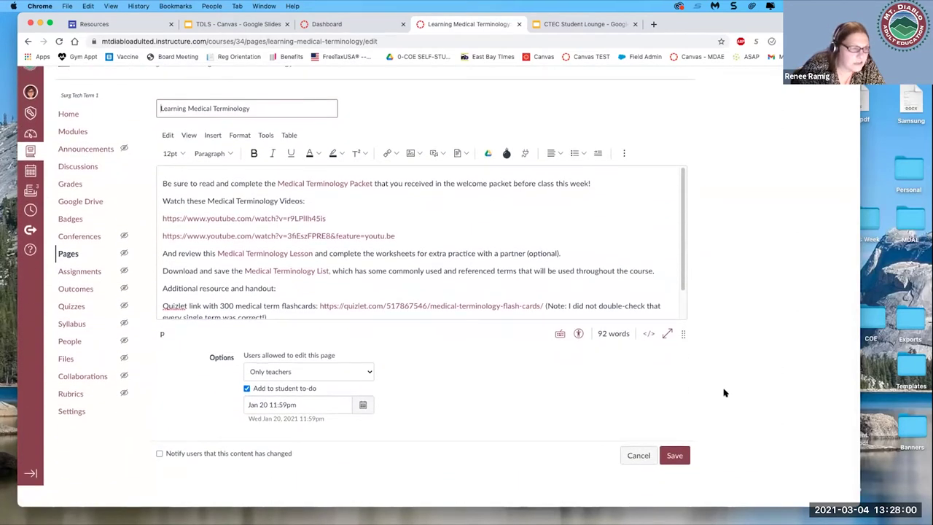
scroll(725, 391, up, 2)
scroll(93, 299, up, 1)
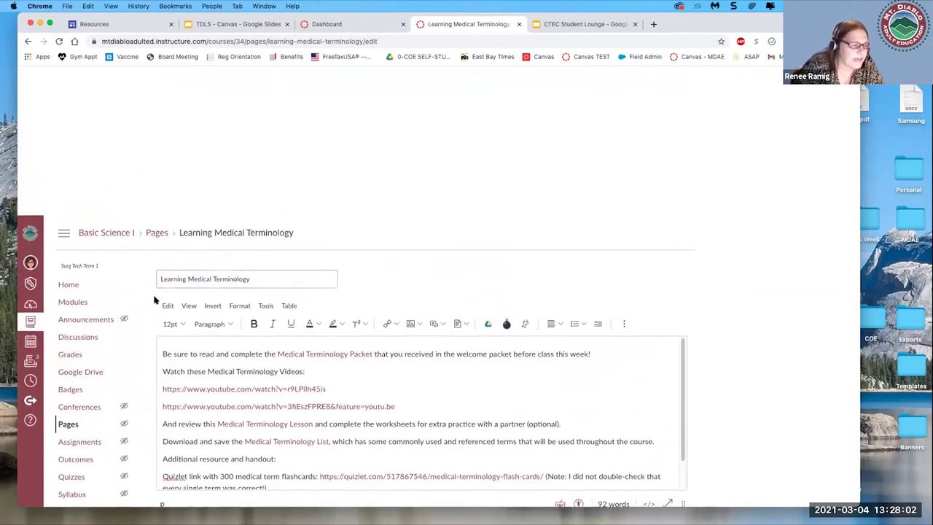
click(82, 442)
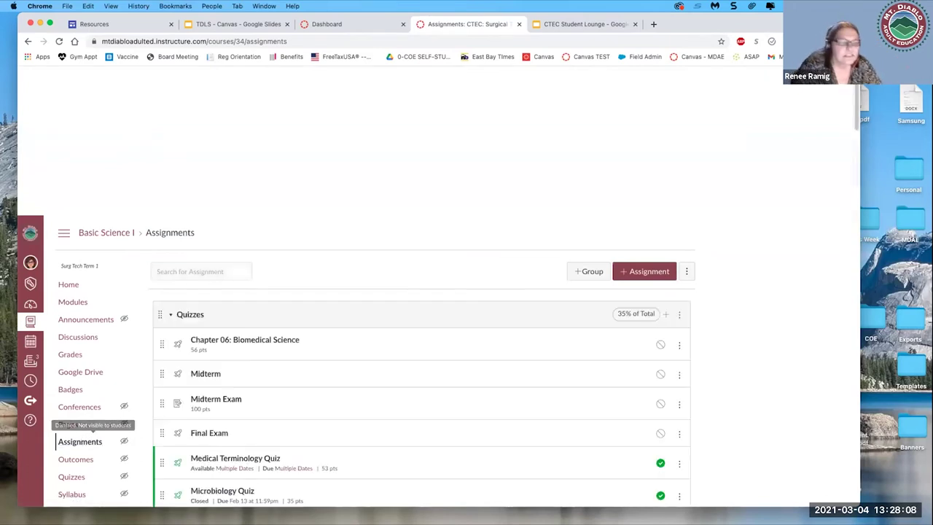
Preview the Class Presentation assignment in Student View
scroll(241, 483, down, 5)
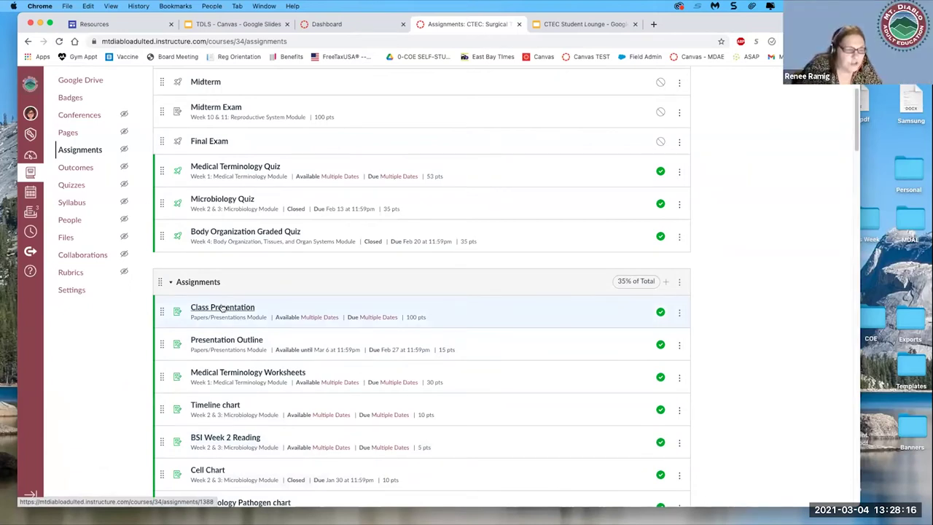
click(223, 308)
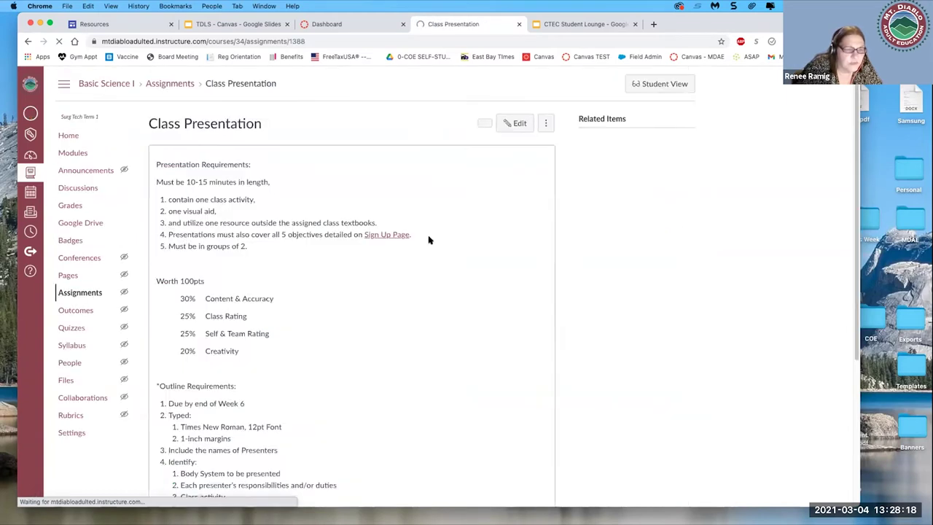
click(645, 84)
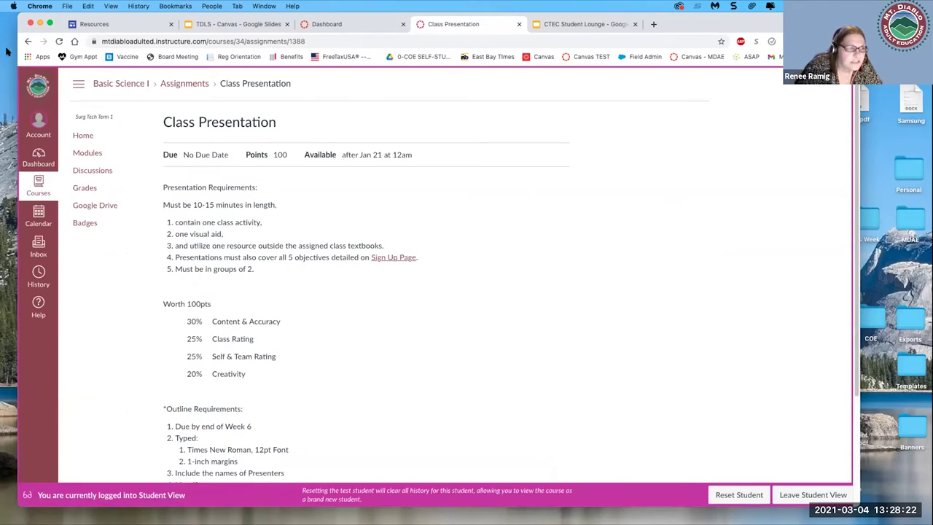
Go back to the course home page, leave Student View, and open Assignments
click(27, 42)
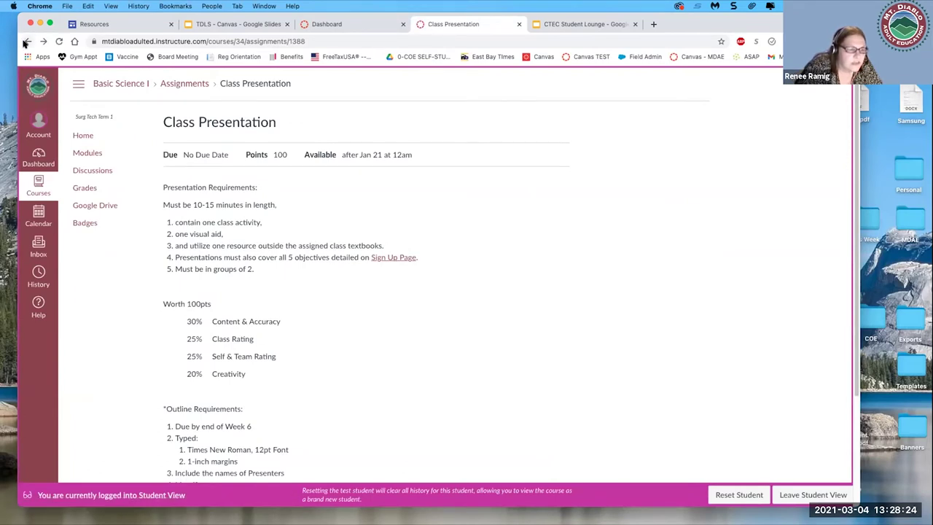
click(26, 41)
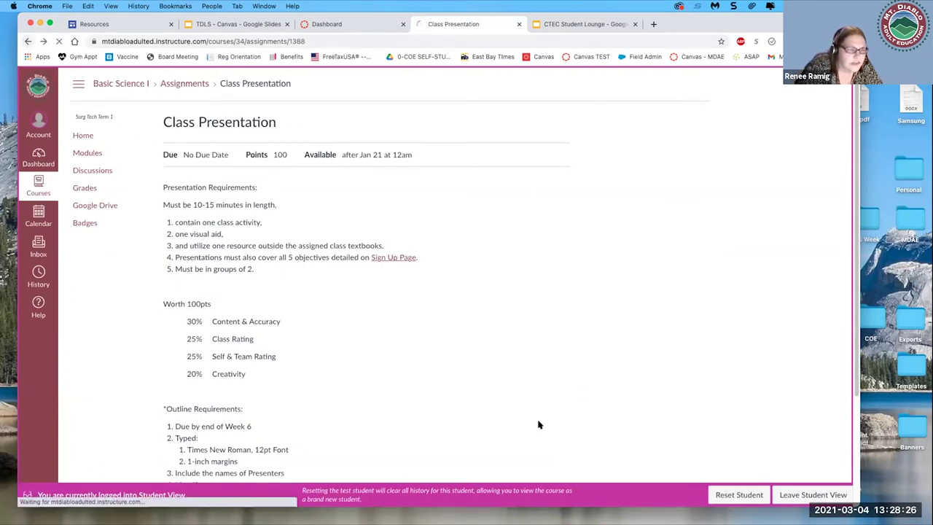
scroll(548, 381, down, 5)
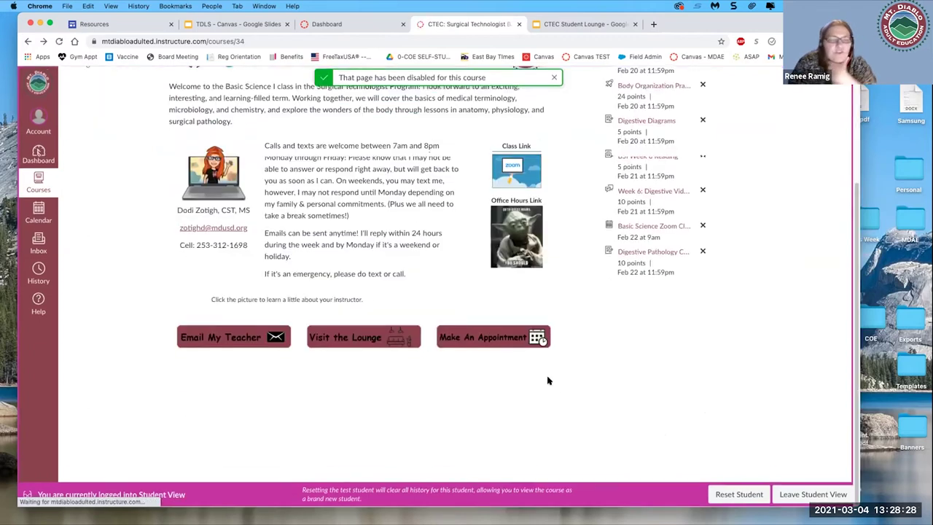
scroll(563, 393, up, 5)
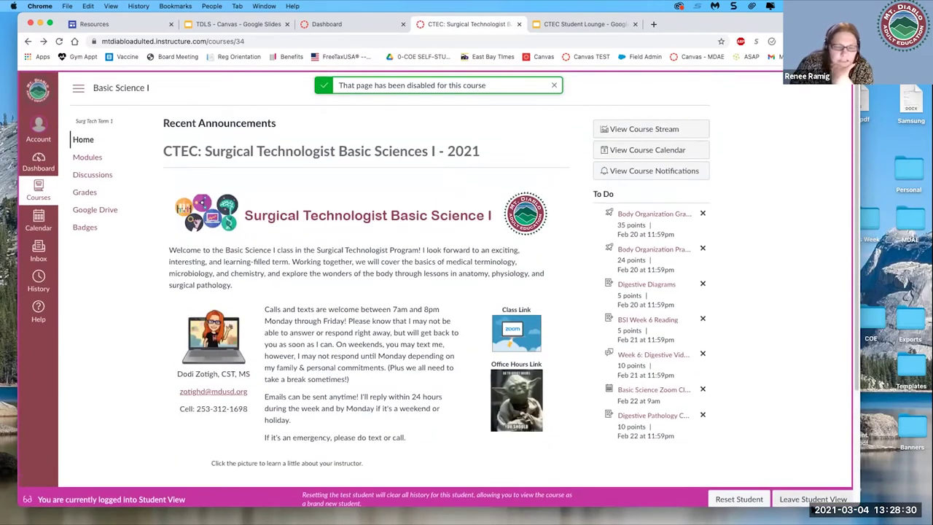
click(809, 500)
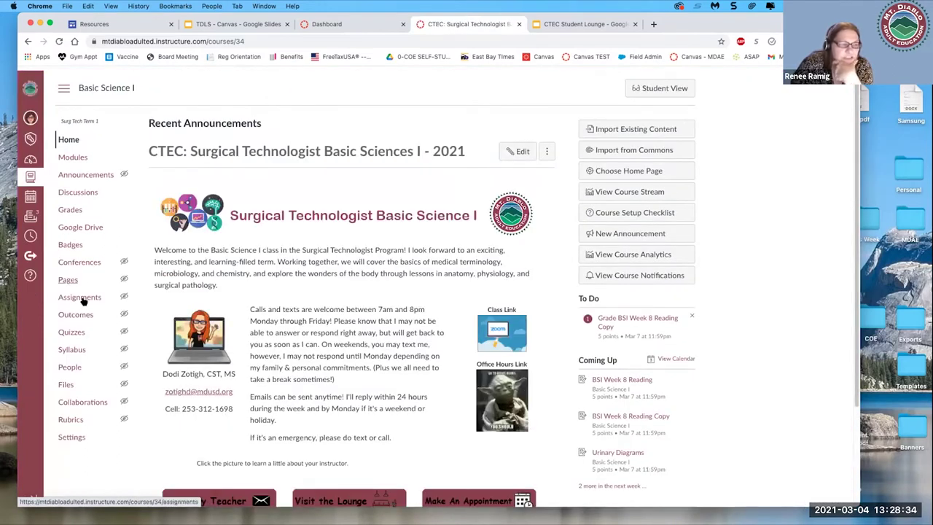
click(82, 300)
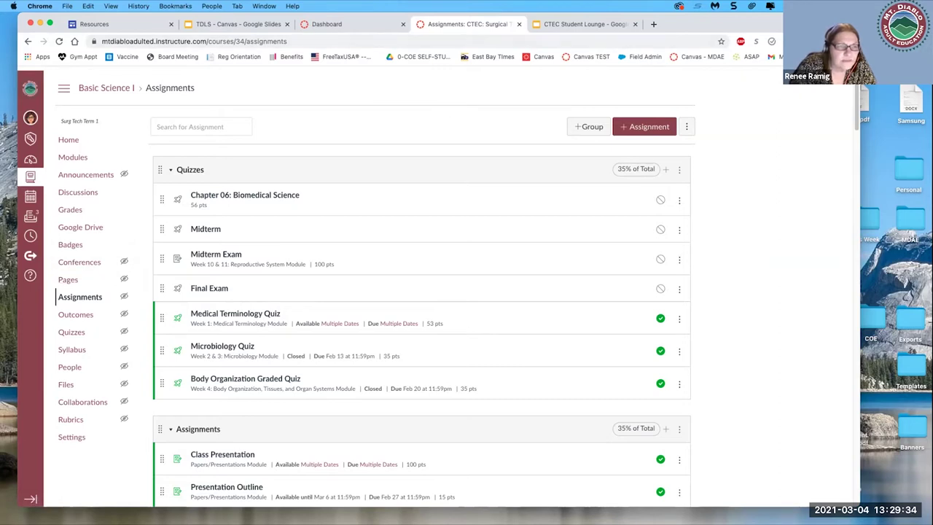
Move the browser window lower and return to the Canvas Dashboard of 8 published courses
drag(738, 32, 744, 97)
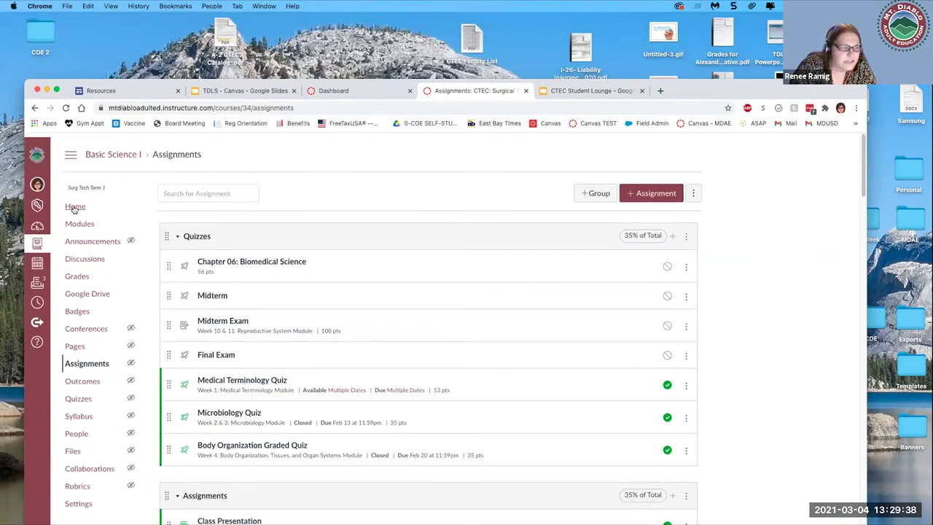
click(37, 227)
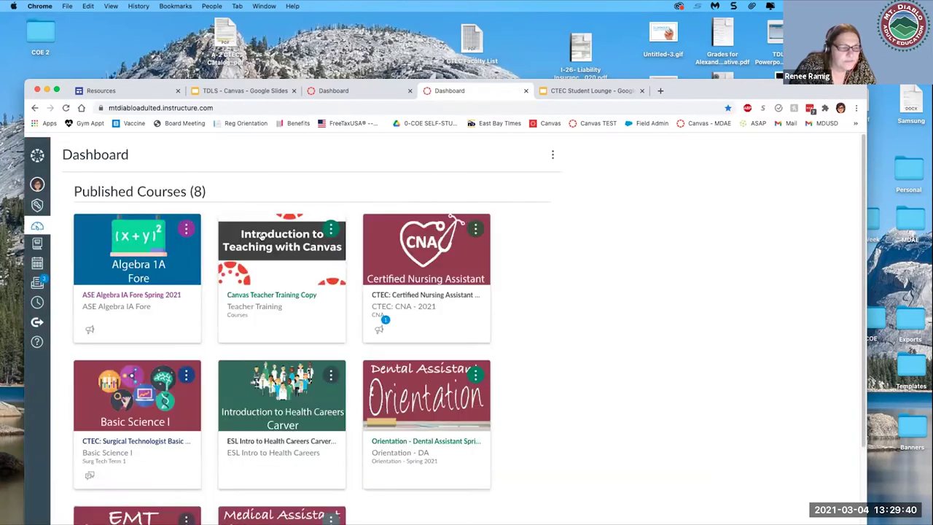
Open the Canvas Teacher Training Copy course and show its Introduction and Organizing modules
click(285, 297)
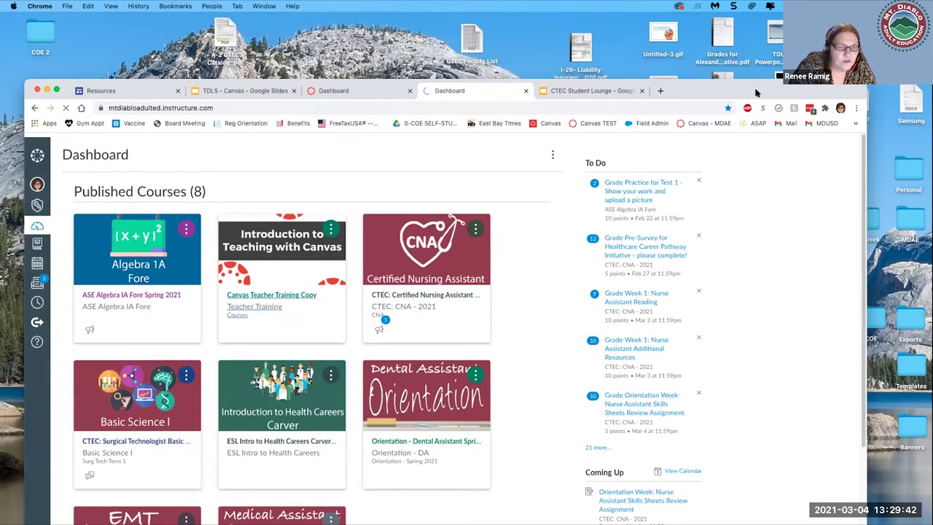
drag(755, 93, 752, 31)
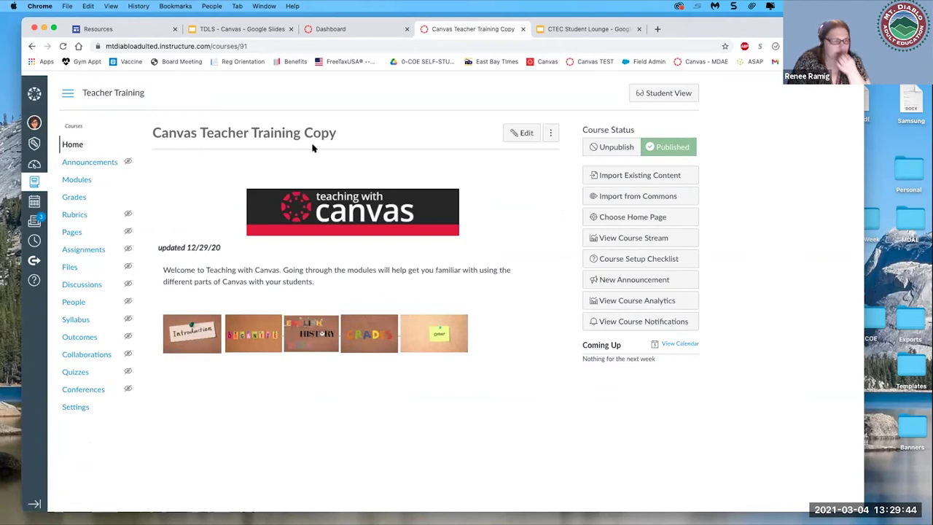
click(78, 180)
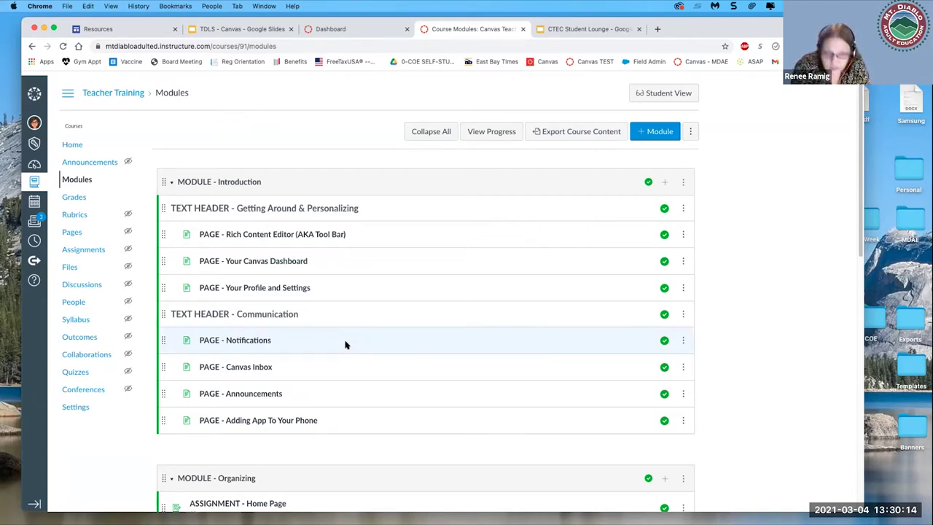
Browse the Introduction module's add-item types, cancel without adding, then open Assignments
scroll(741, 460, down, 1)
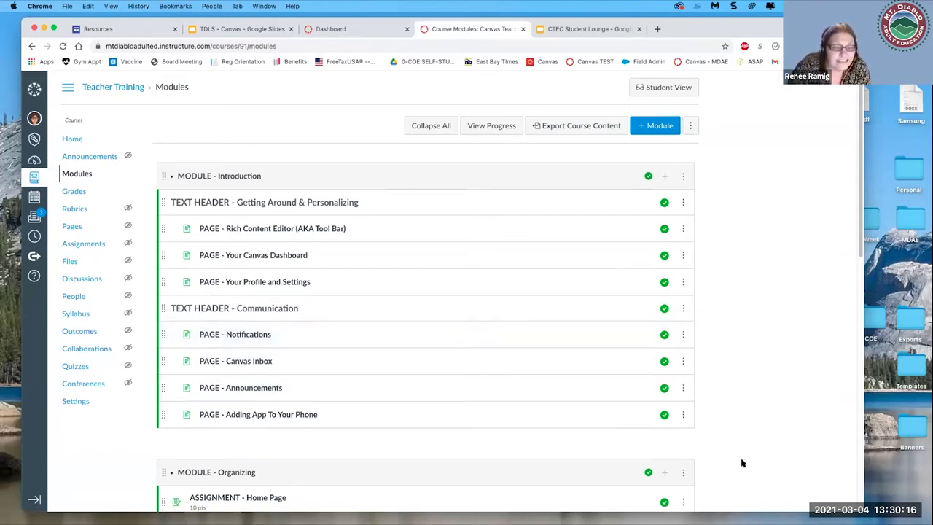
scroll(741, 460, down, 3)
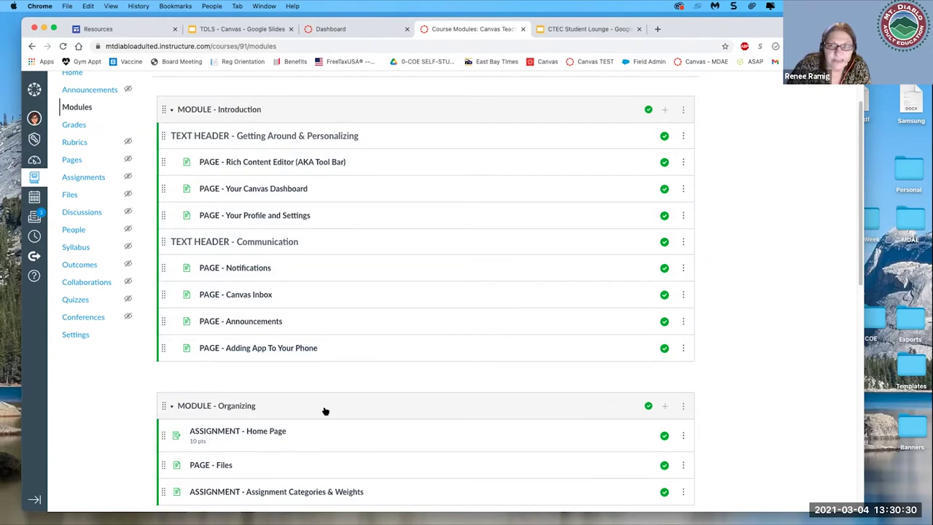
scroll(325, 411, up, 1)
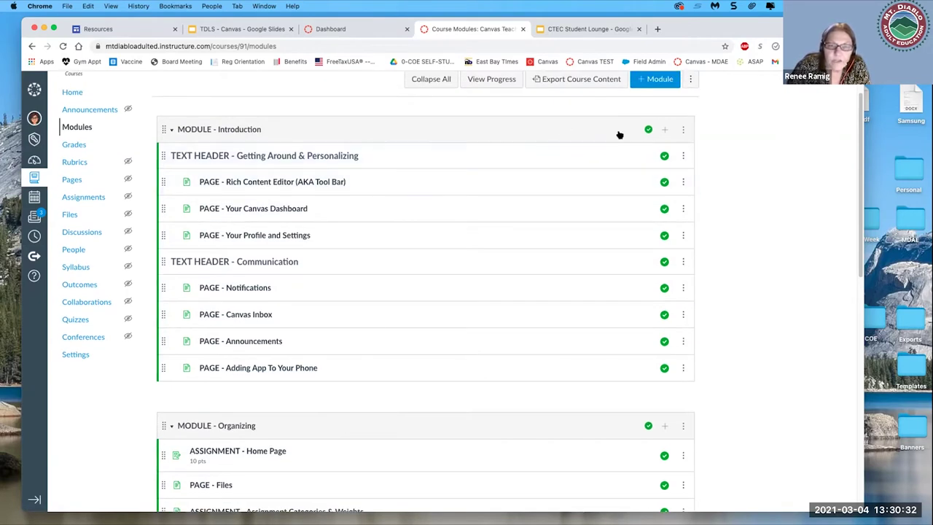
click(664, 132)
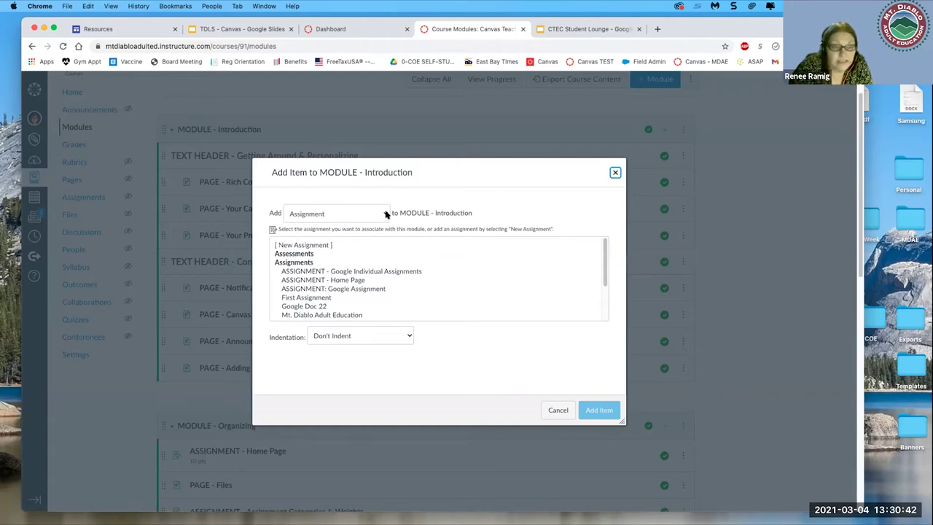
click(386, 214)
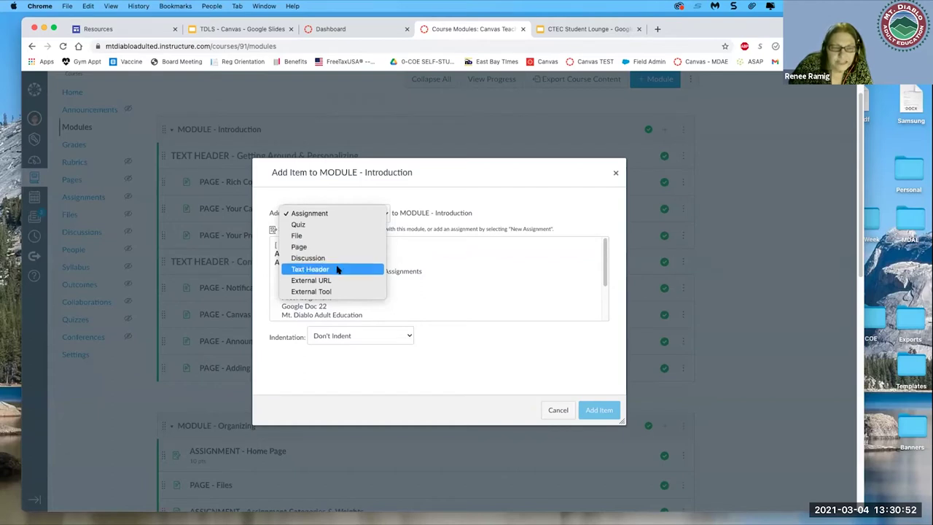
click(558, 410)
click(558, 410)
scroll(743, 400, up, 2)
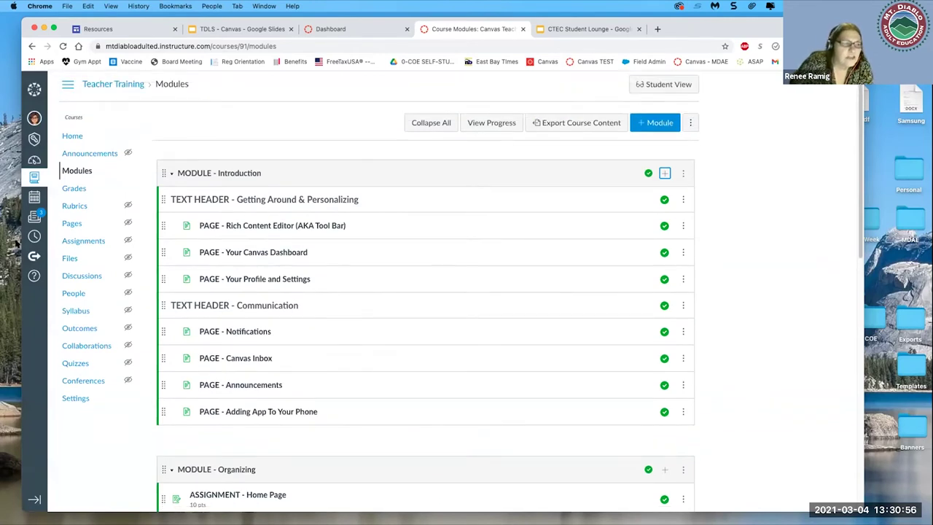
click(82, 243)
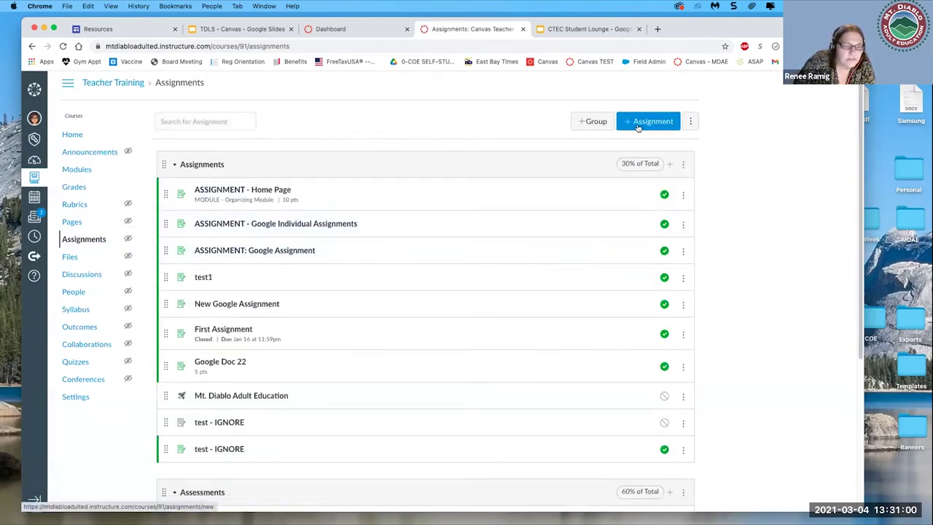
Start a new assignment titled 'Sample' with description 'Turn In - grade' worth 100 points
click(639, 129)
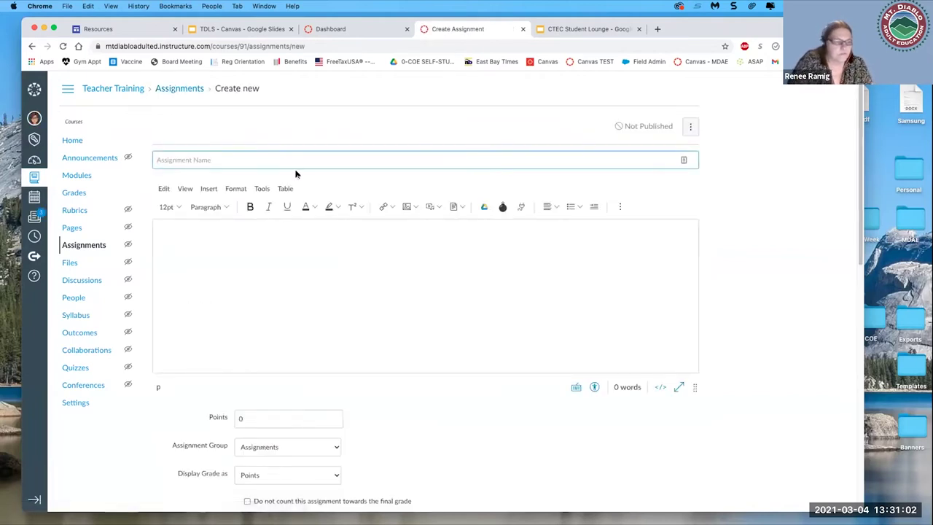
text(Sample)
click(159, 236)
text(Turn In - grade)
scroll(419, 299, down, 2)
click(255, 282)
text(100)
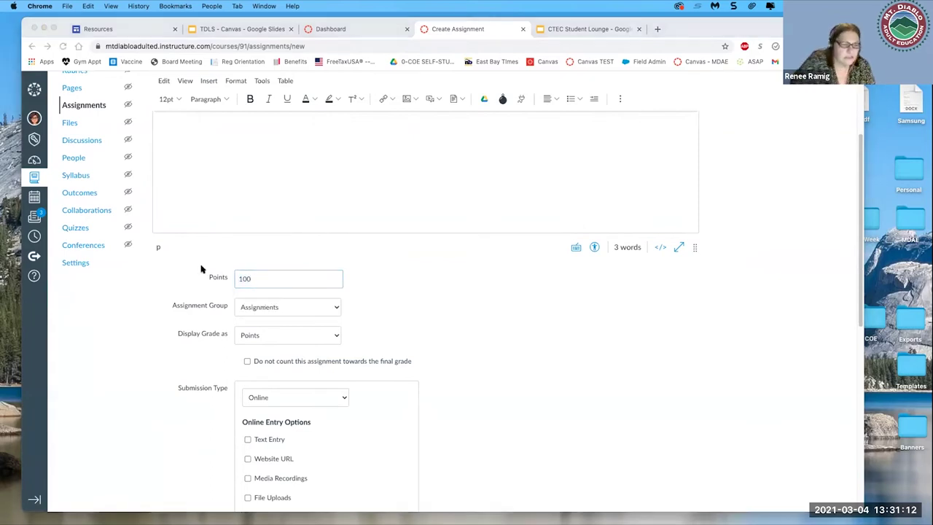
Allow File Uploads submissions and Save & Publish the Sample assignment
scroll(525, 467, down, 5)
click(182, 80)
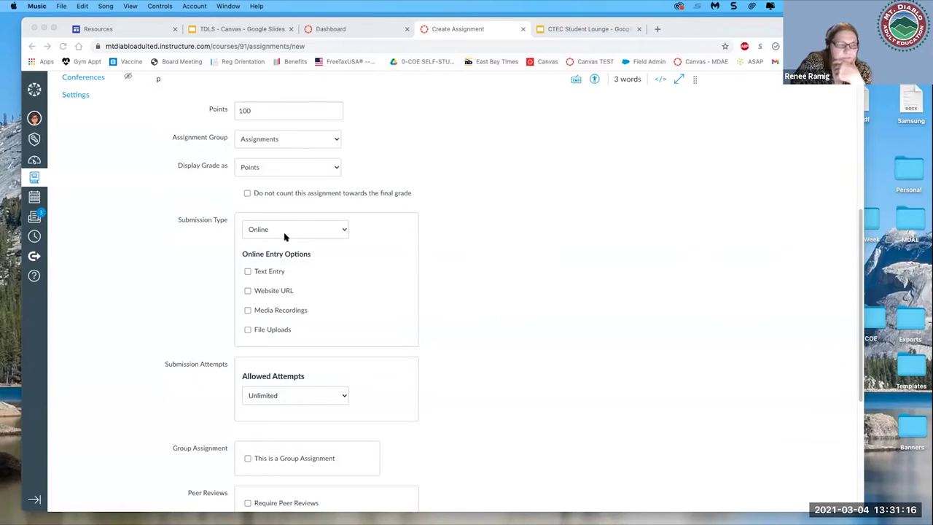
click(247, 334)
click(247, 329)
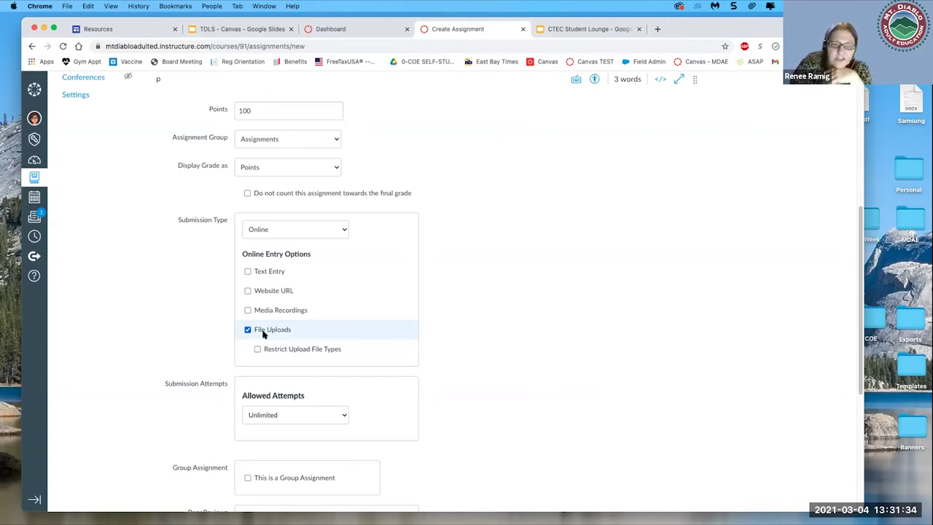
scroll(584, 417, down, 5)
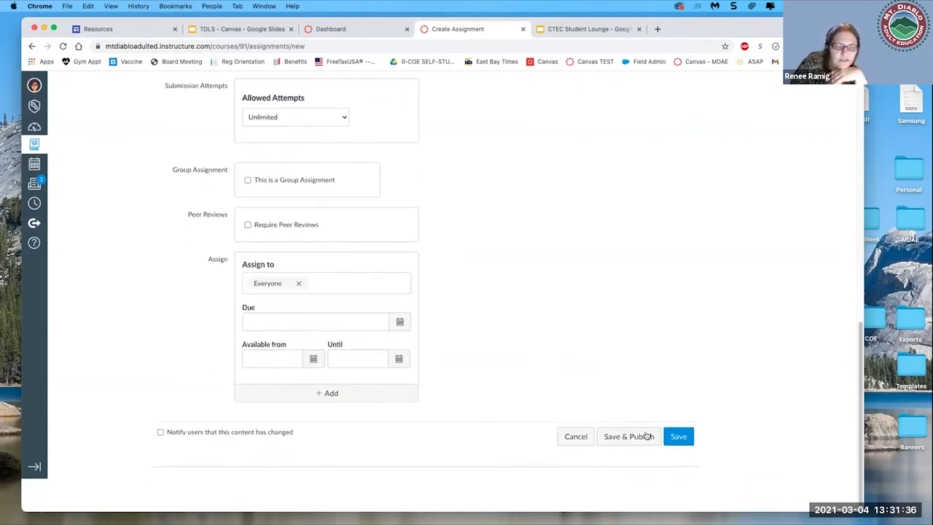
click(619, 437)
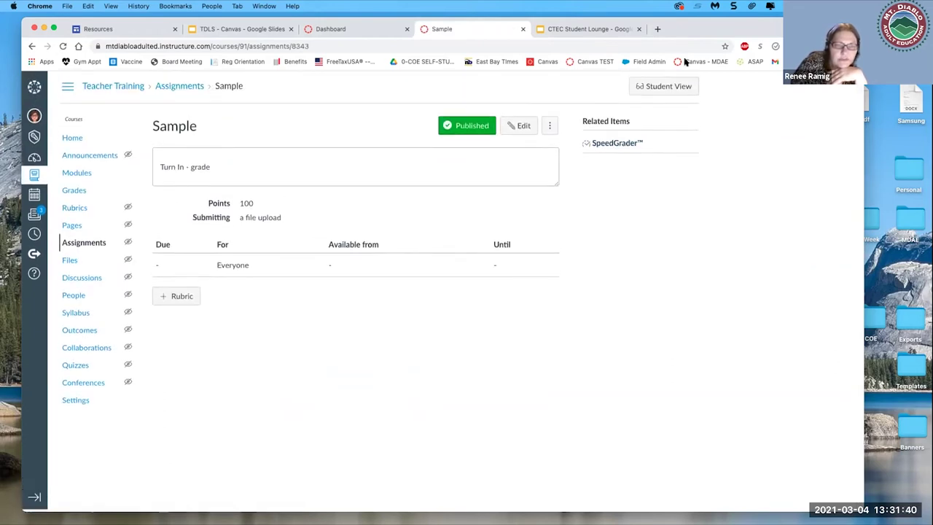
Preview Sample in Student View and start a submission from the Google Drive (LTI 1.3) tab
click(667, 86)
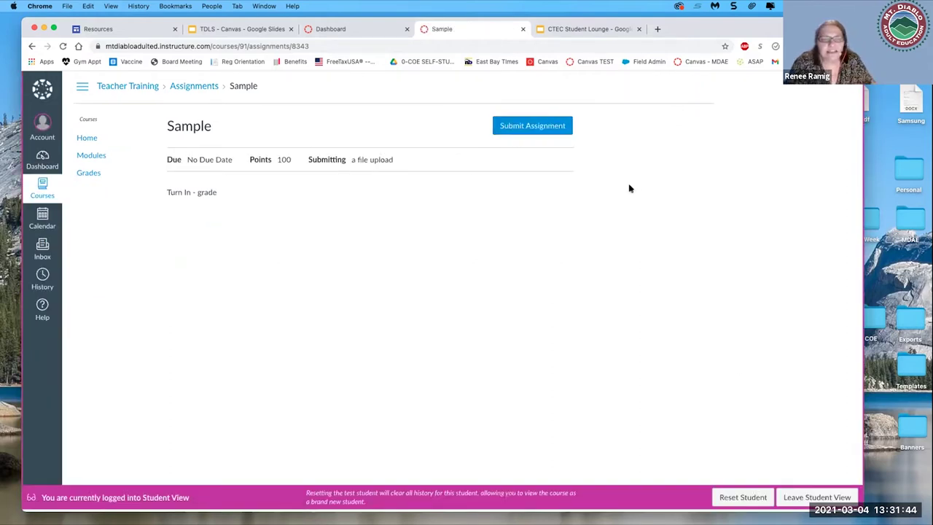
click(561, 126)
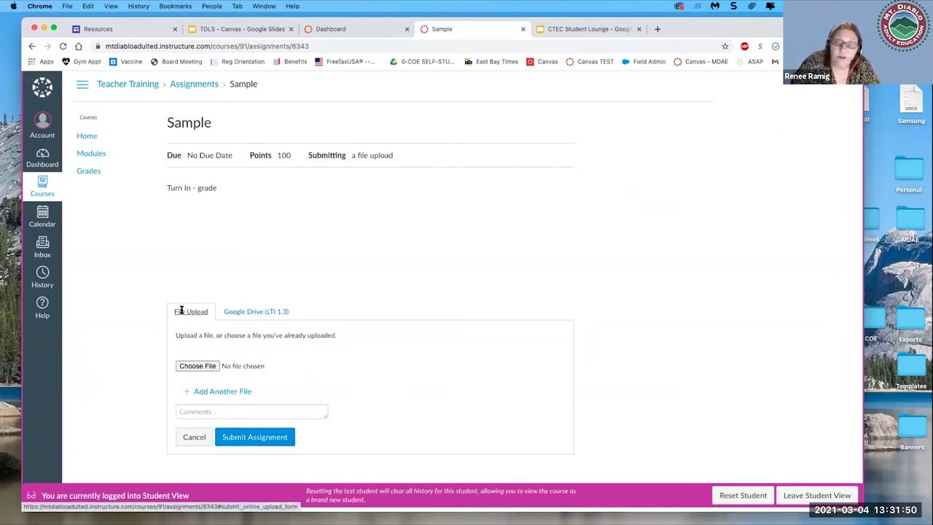
click(261, 312)
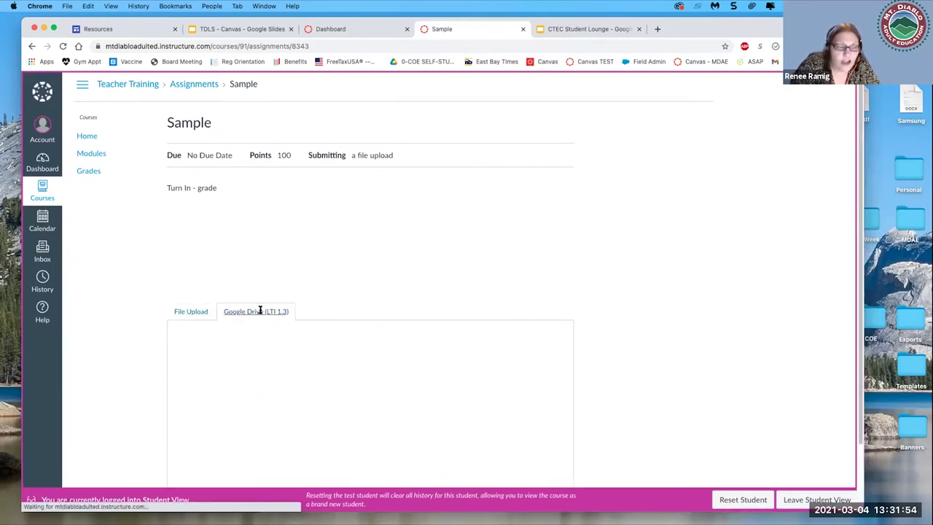
scroll(667, 332, down, 3)
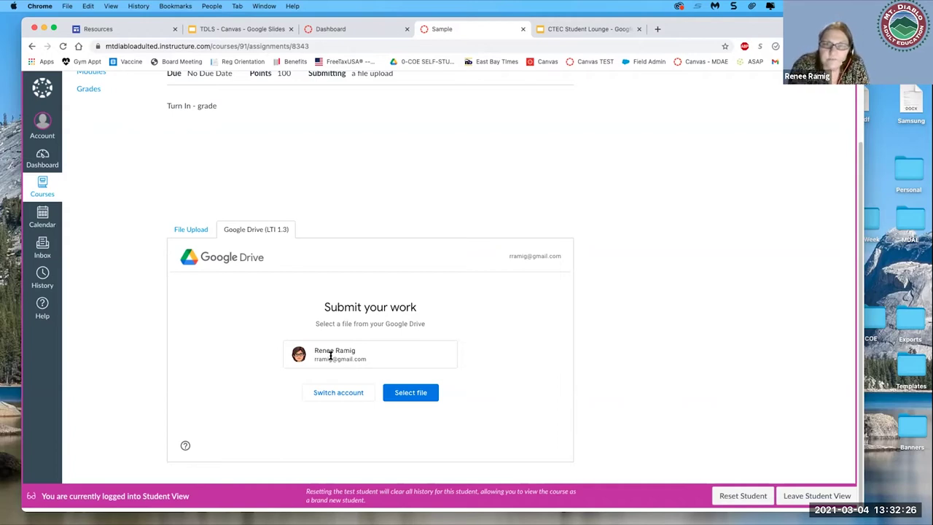
Open the Google Drive file chooser and pick a file from today's recent files
double_click(330, 351)
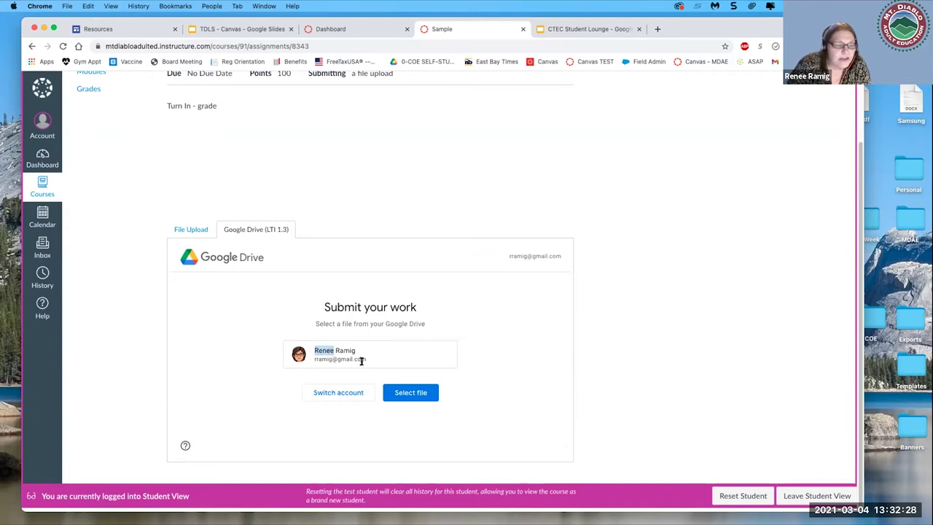
click(409, 392)
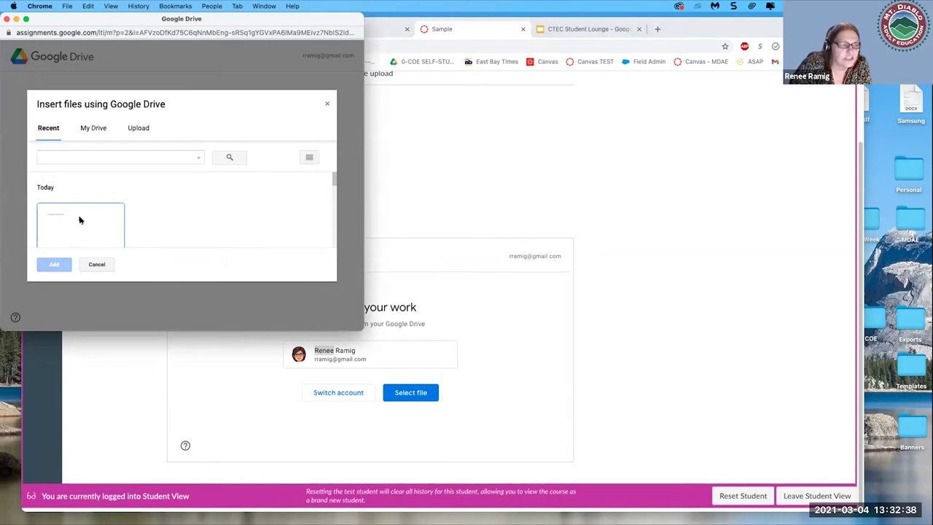
click(80, 219)
Add the chosen file, but decline the share-settings change and return to the submission page
click(53, 267)
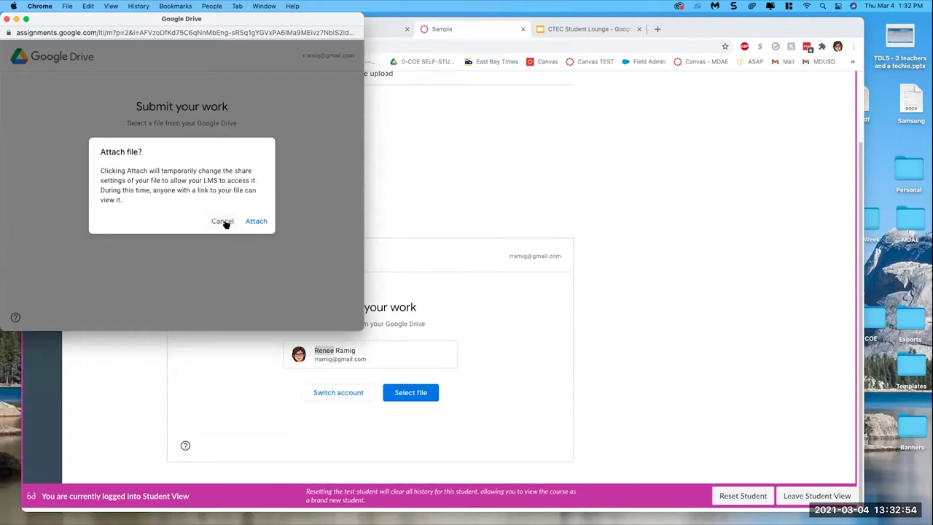
click(223, 221)
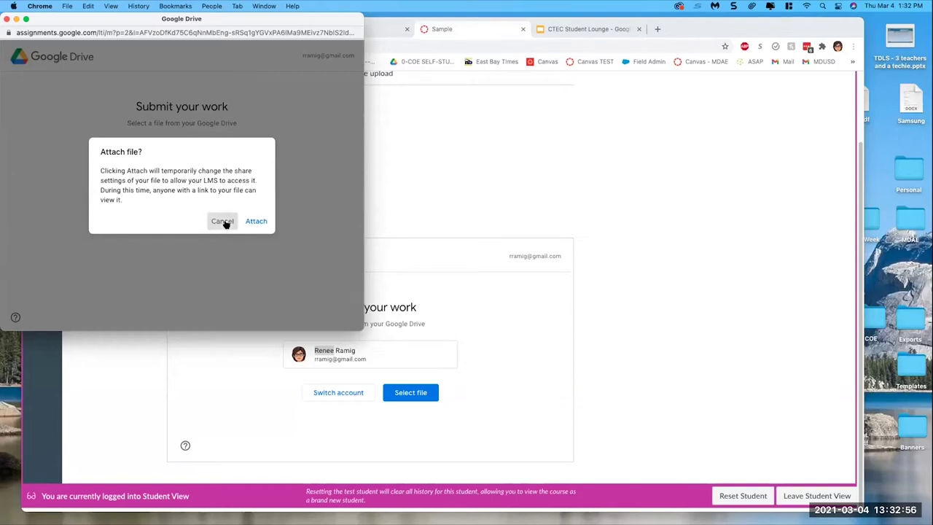
click(427, 115)
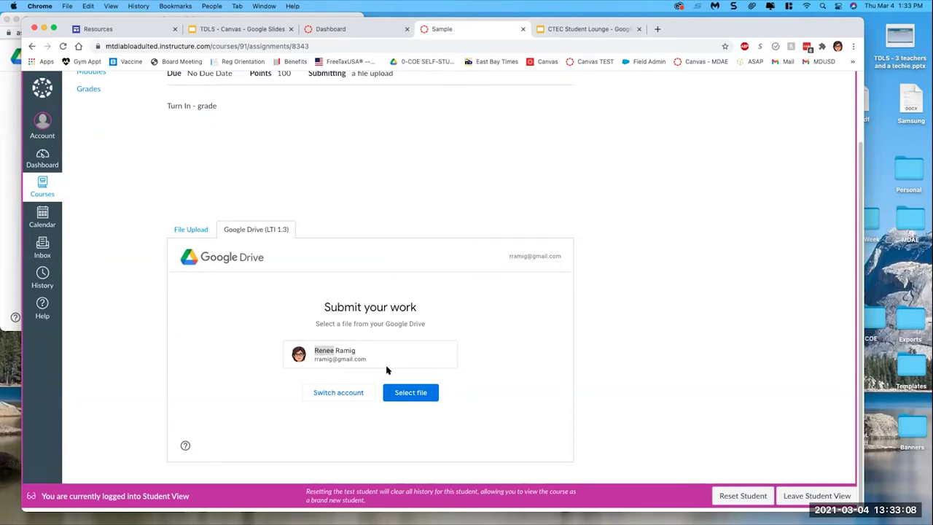
click(326, 423)
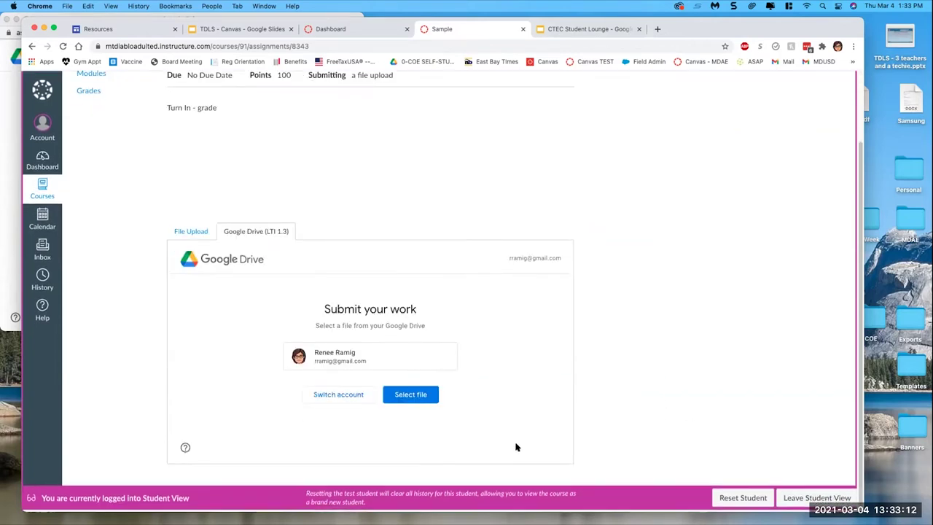
Choose NOTES from Google Drive and allow sharing so NOTES.docx is attached
click(410, 386)
click(195, 191)
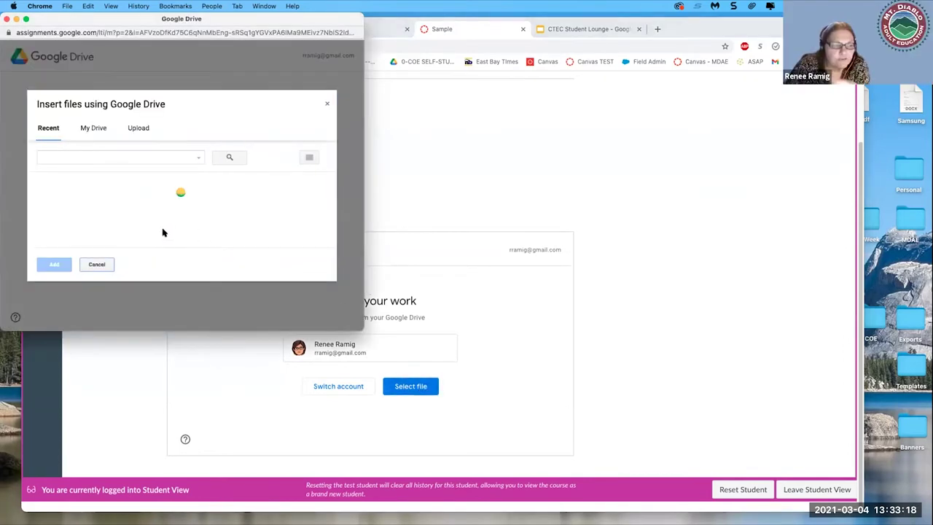
click(80, 214)
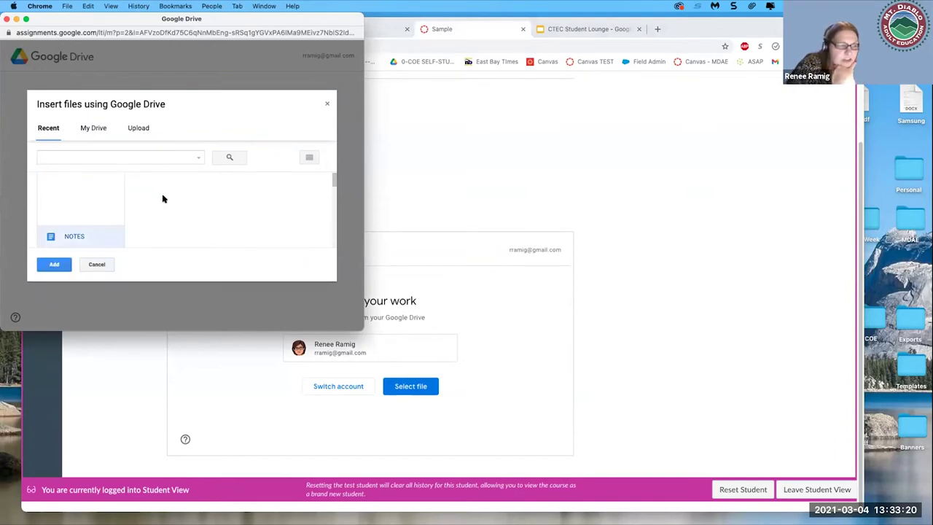
click(53, 265)
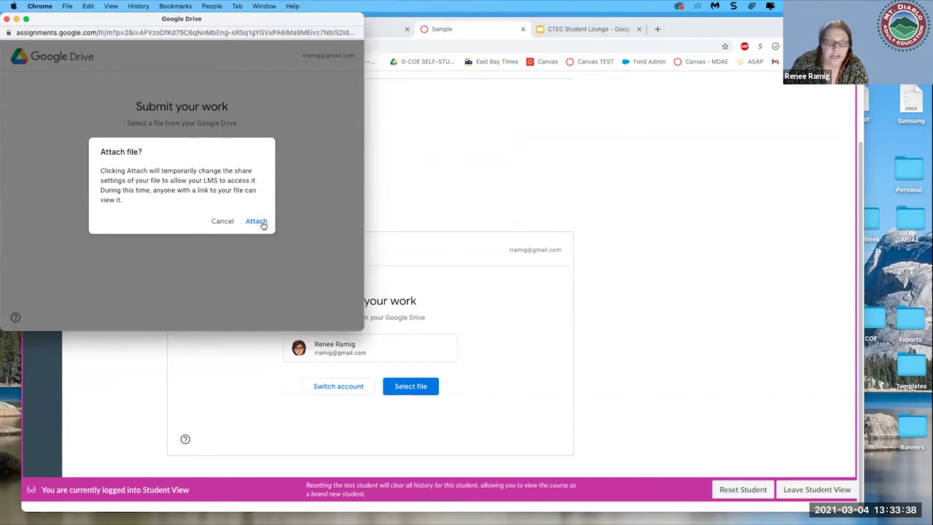
click(262, 224)
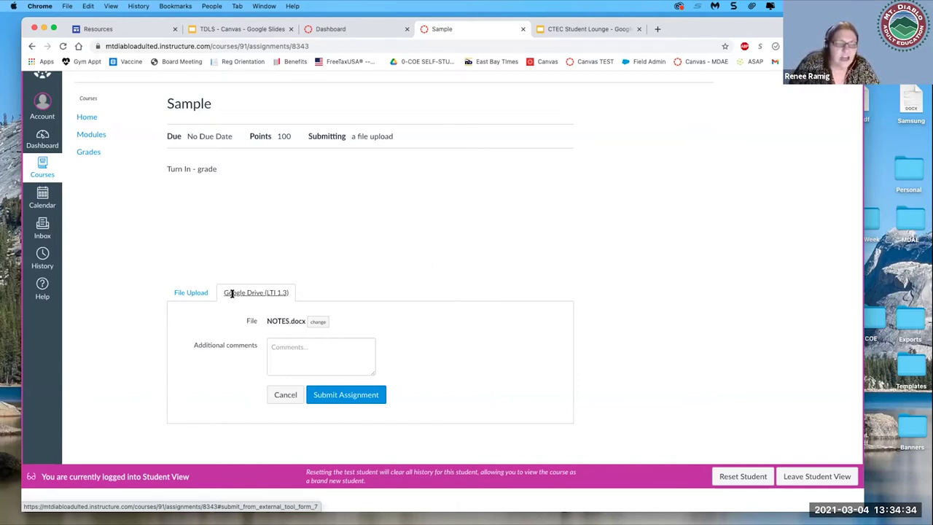
drag(286, 292, 344, 233)
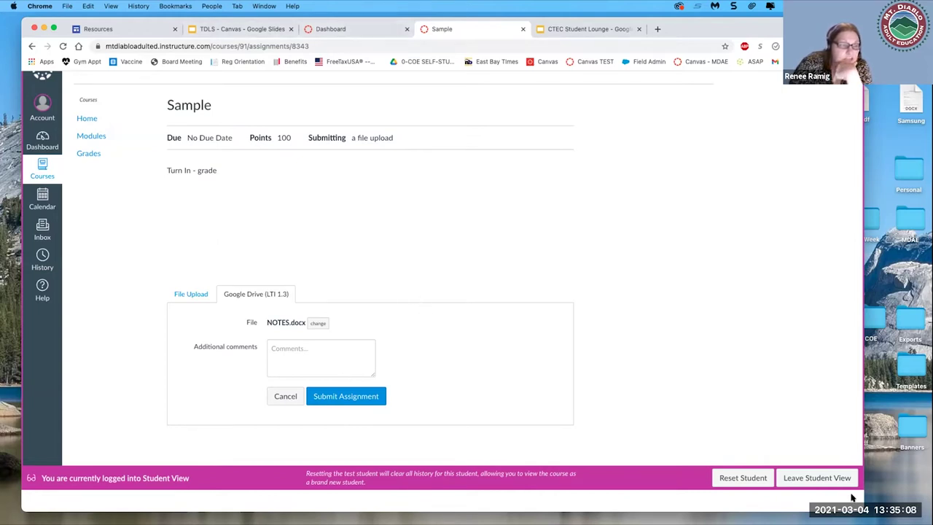
Leave Student View, then open ASSIGNMENT: Google Assignment from the course's Assignments list
click(816, 478)
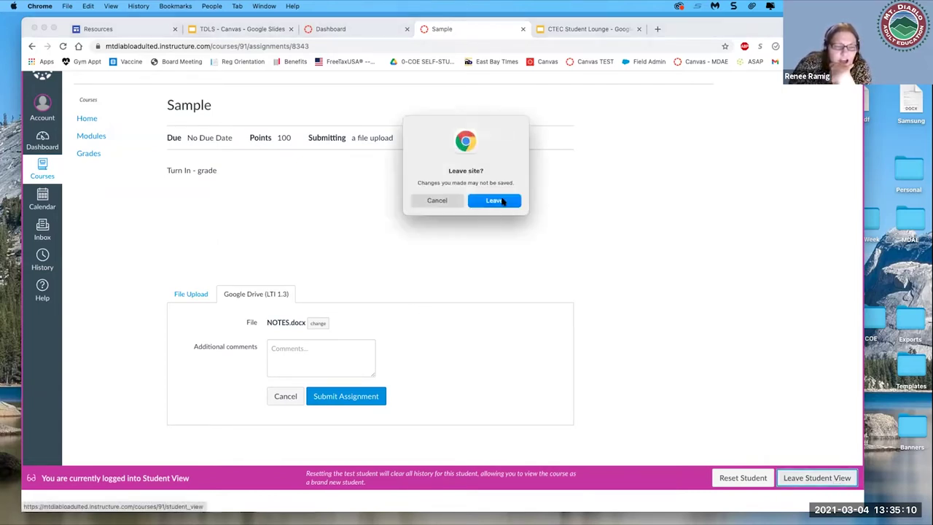
click(504, 203)
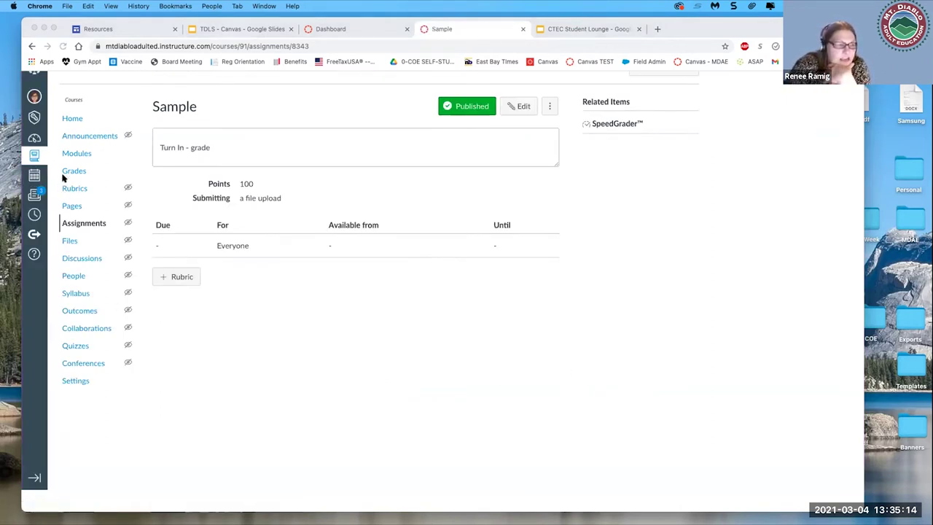
click(84, 223)
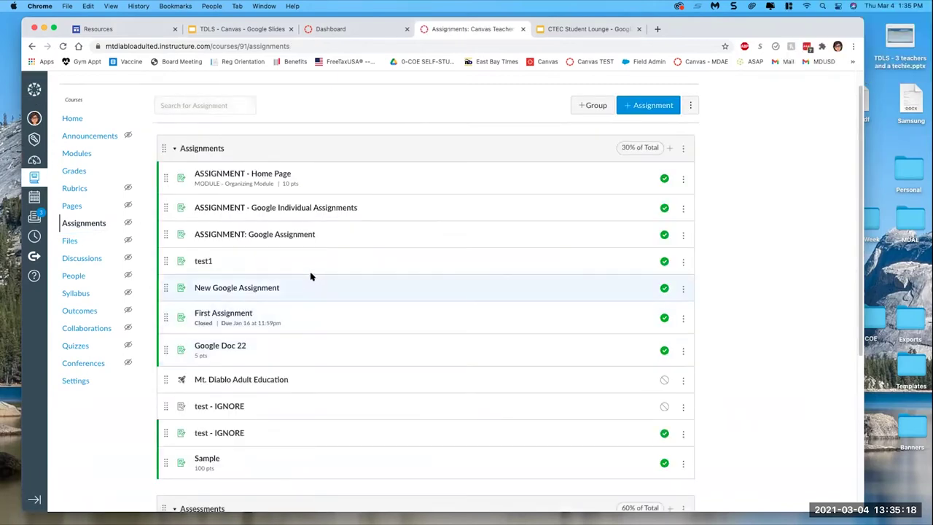
click(277, 237)
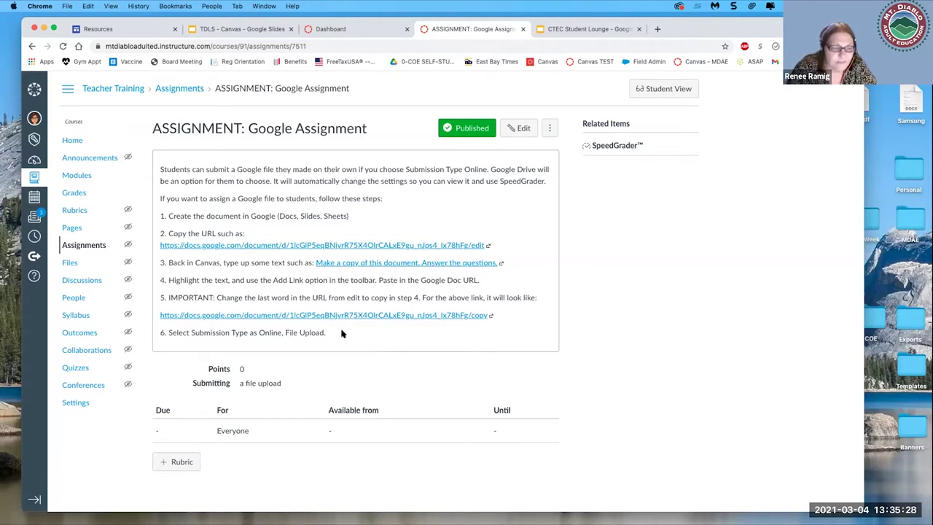
Select the Google Assignment description text and go to the course's Pages
drag(336, 333, 151, 169)
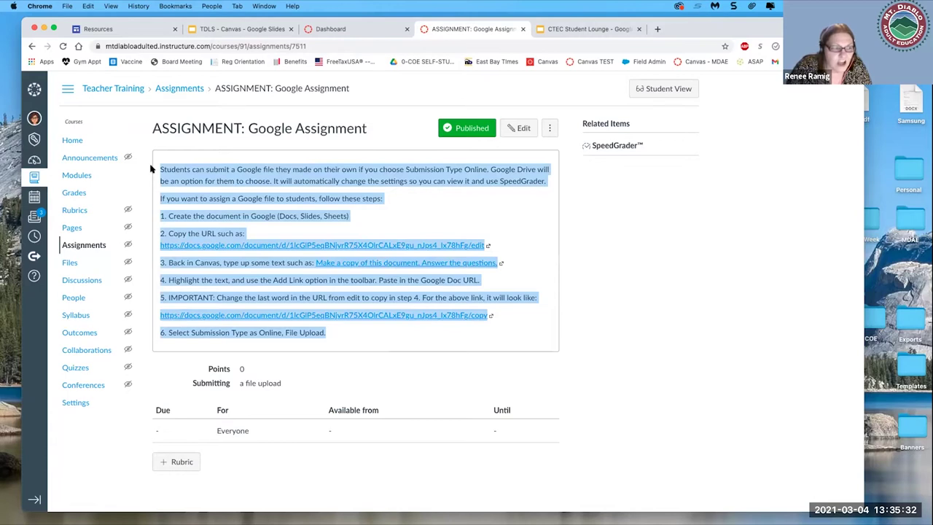
click(72, 228)
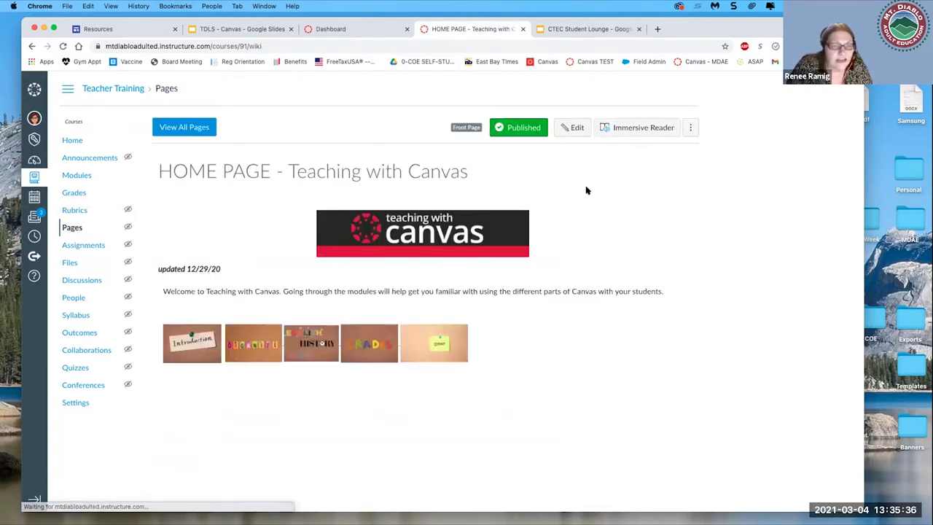
Publish a new page 'Name my Page' holding the pasted six-step Google file instructions
click(175, 128)
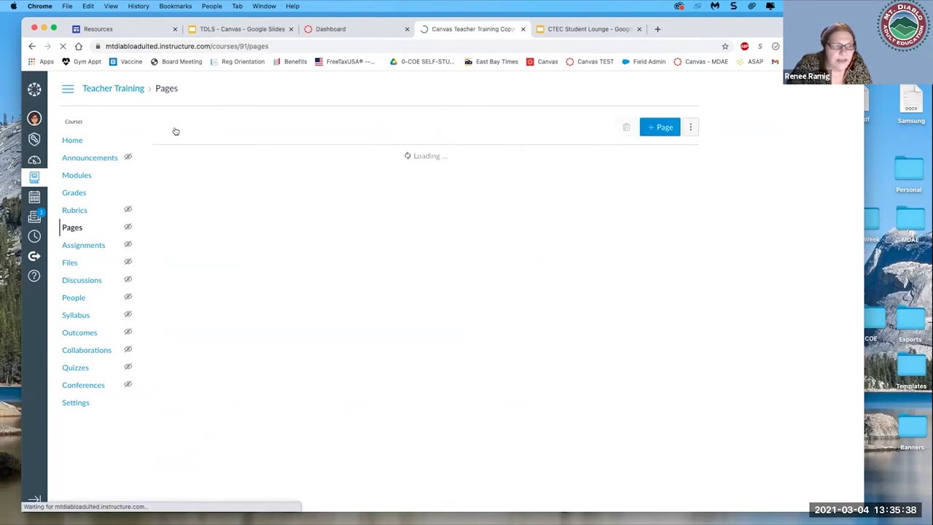
click(664, 128)
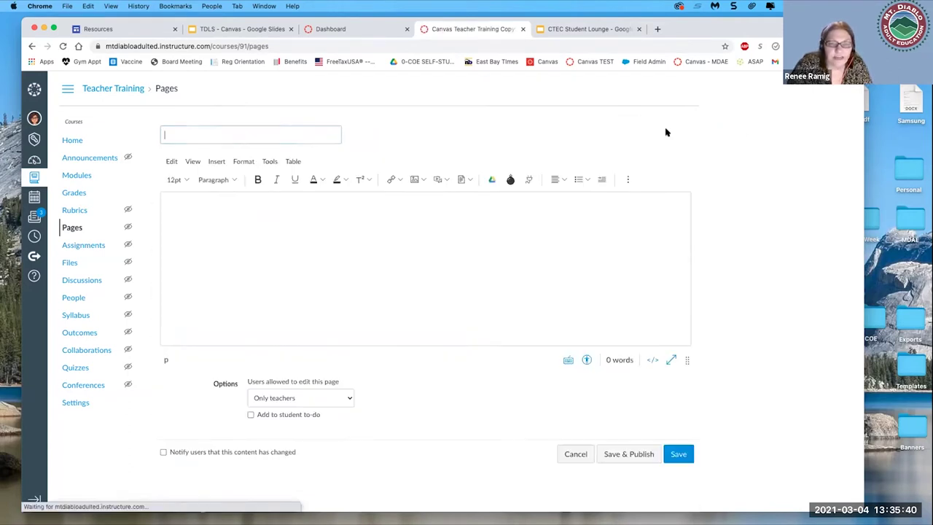
click(339, 260)
key(cmd+v)
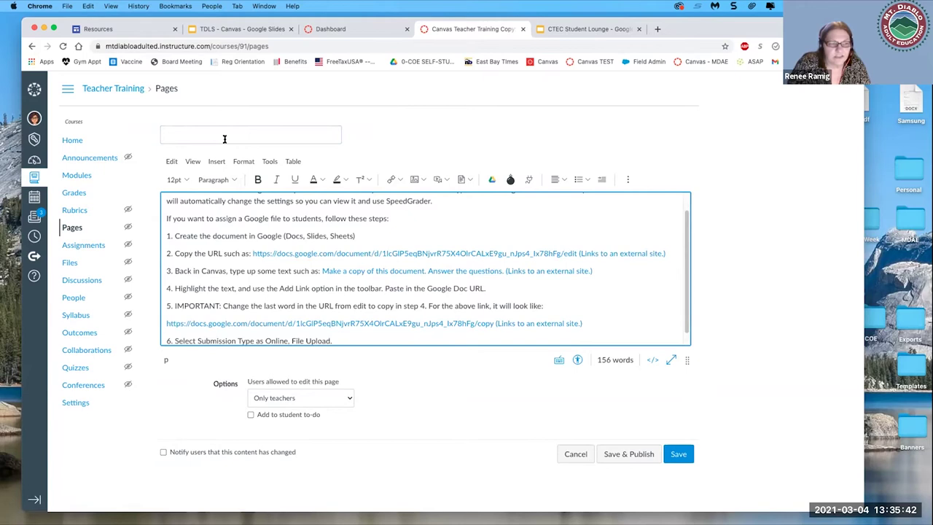
click(225, 137)
text(Name my Page)
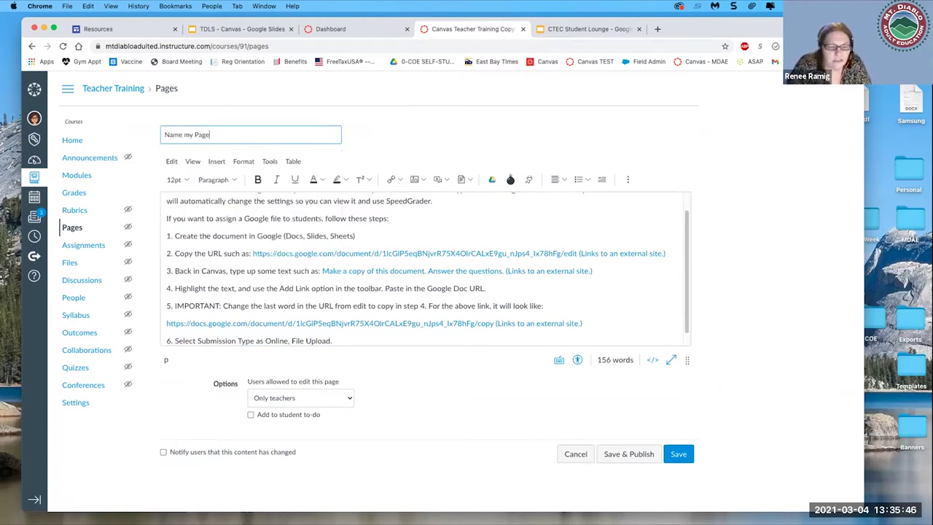
click(625, 456)
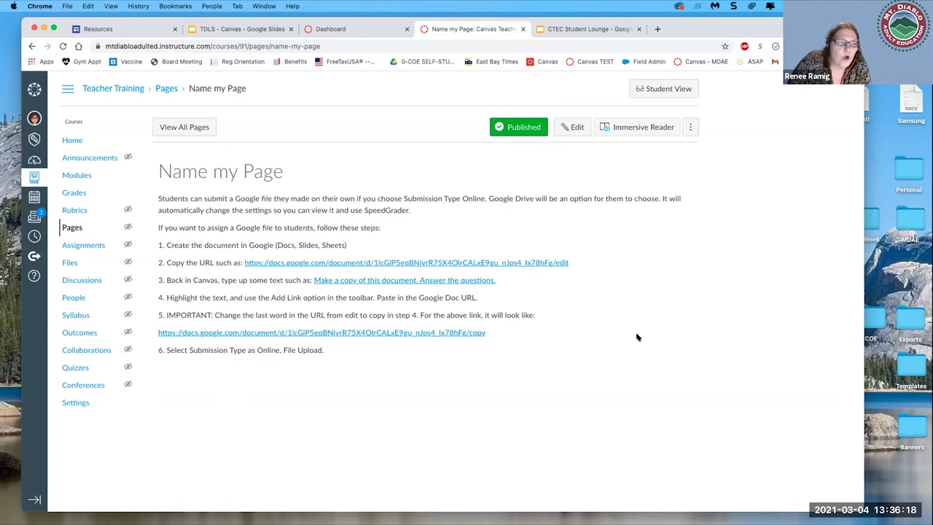
Create a full Course export of Teacher Training from Settings > Export Course Content
click(76, 403)
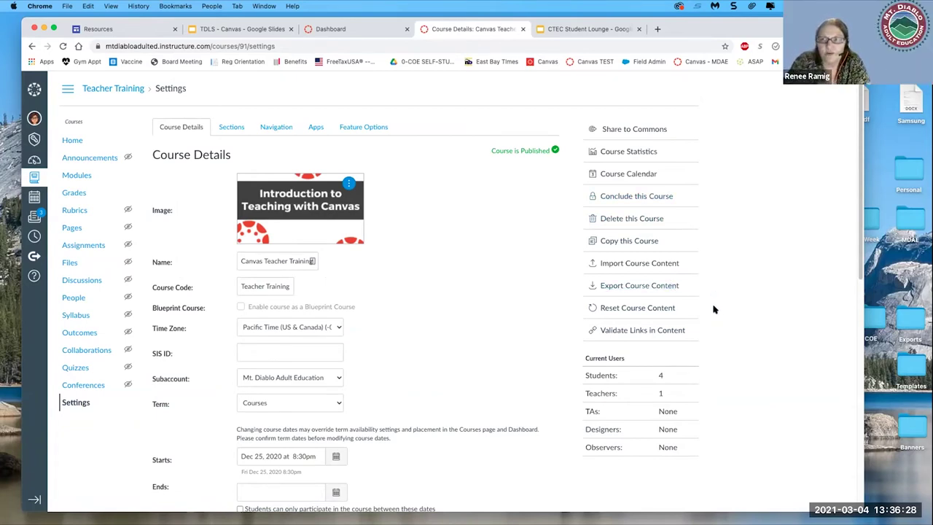
click(616, 286)
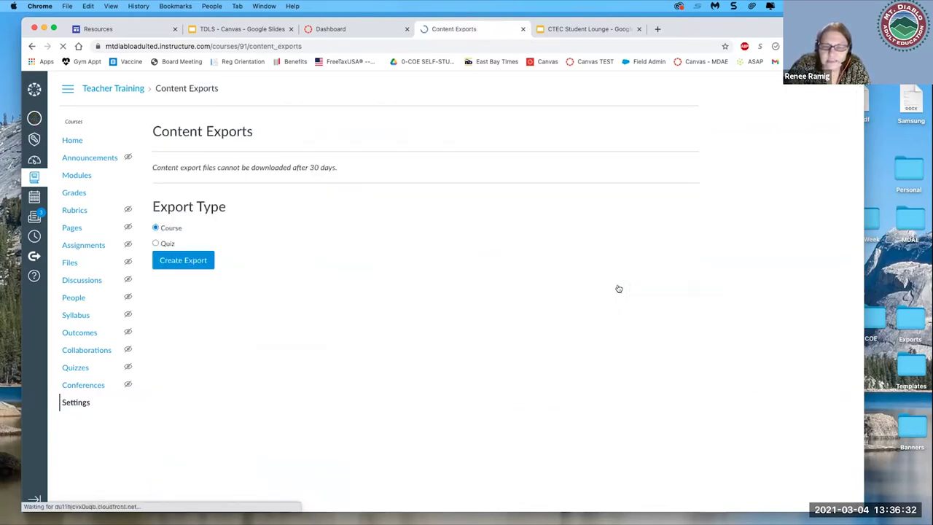
click(180, 266)
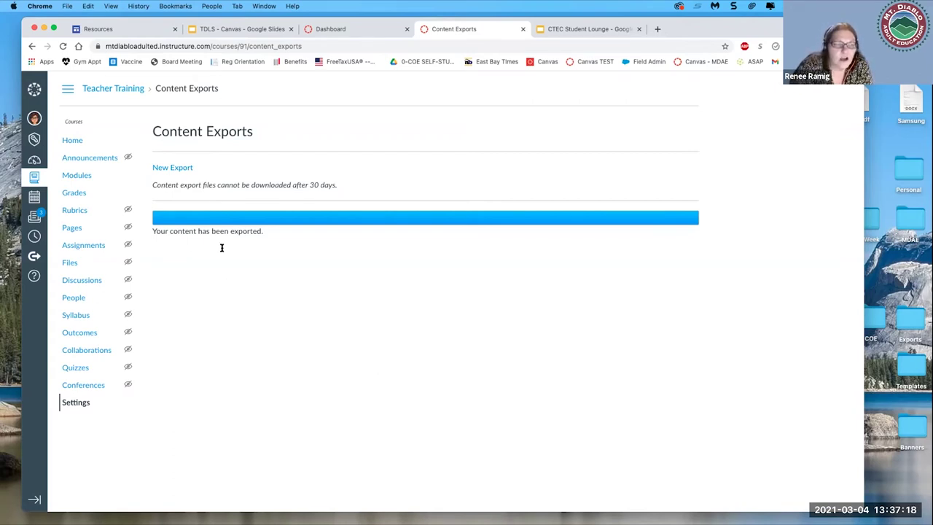
Download the finished course export file and switch to the other Canvas dashboard
click(180, 171)
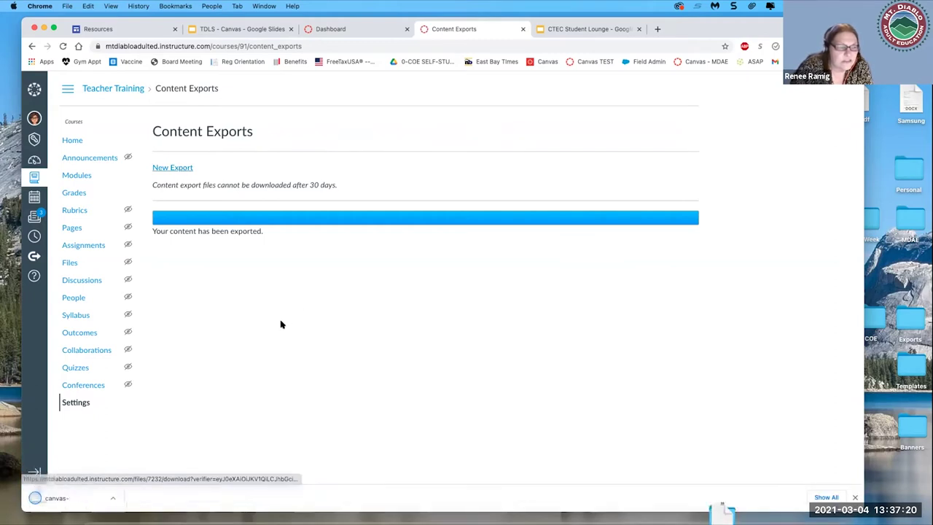
click(35, 159)
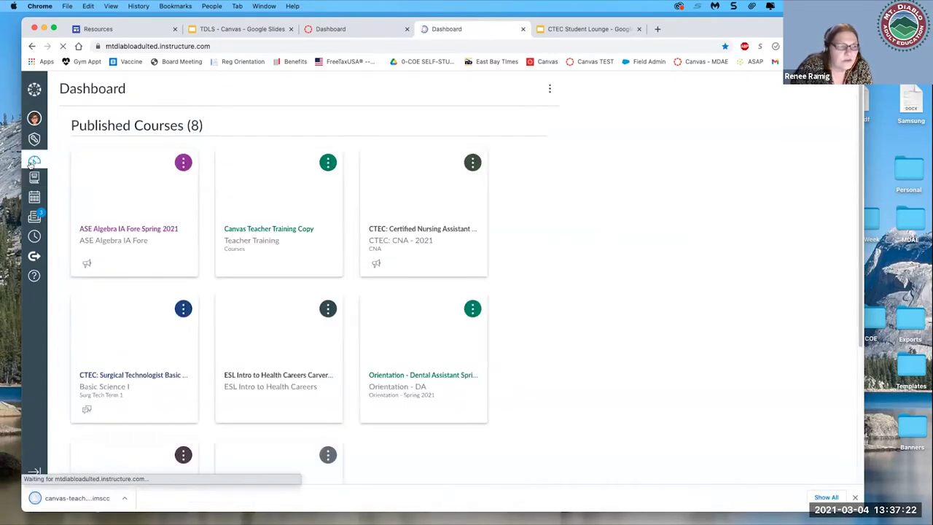
scroll(641, 358, down, 3)
scroll(558, 151, up, 3)
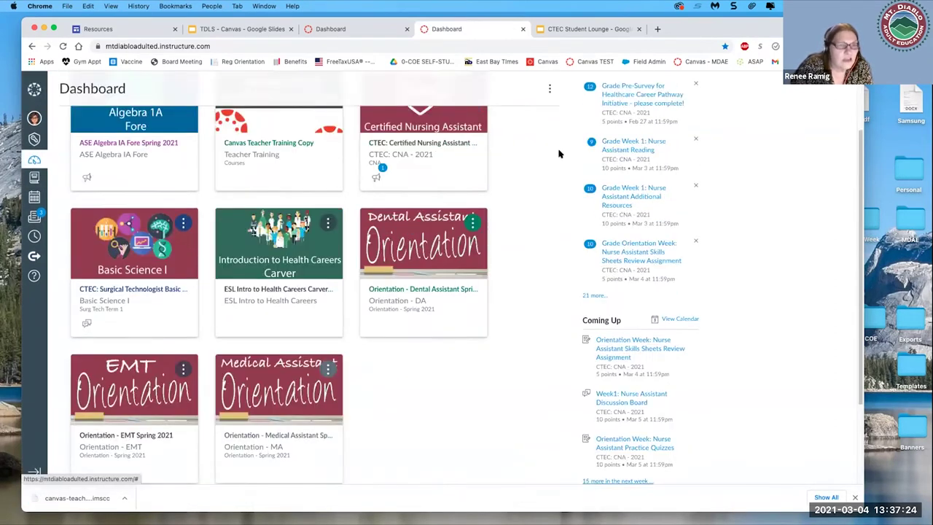
click(343, 29)
scroll(697, 374, down, 3)
scroll(697, 374, up, 2)
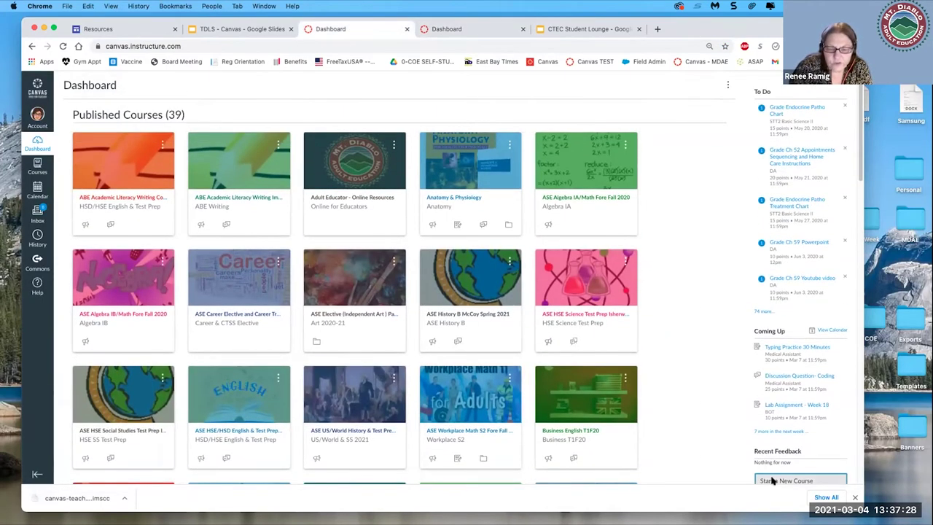
Create a new course named Dental Asst and open its settings
click(773, 480)
click(429, 254)
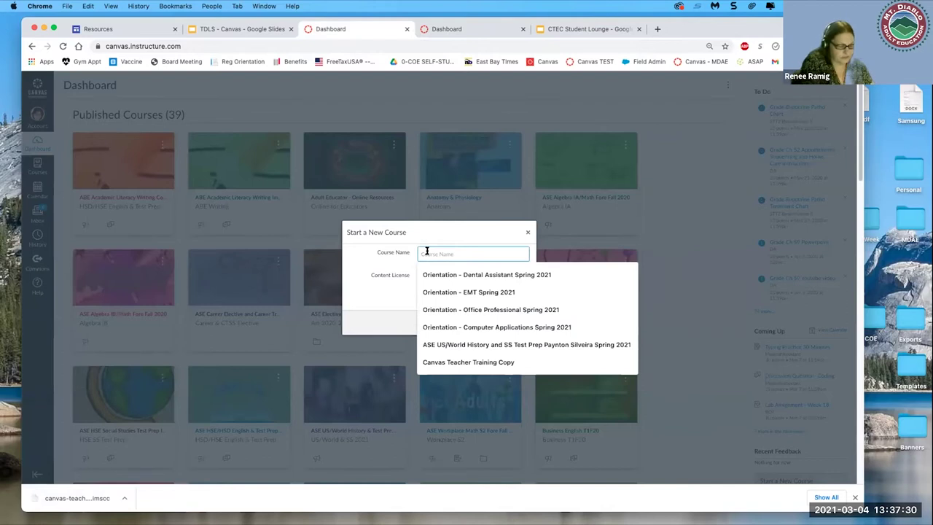
text(Test)
key(BackSpace)
key(BackSpace)
key(BackSpace)
text(Dental Assi)
click(508, 322)
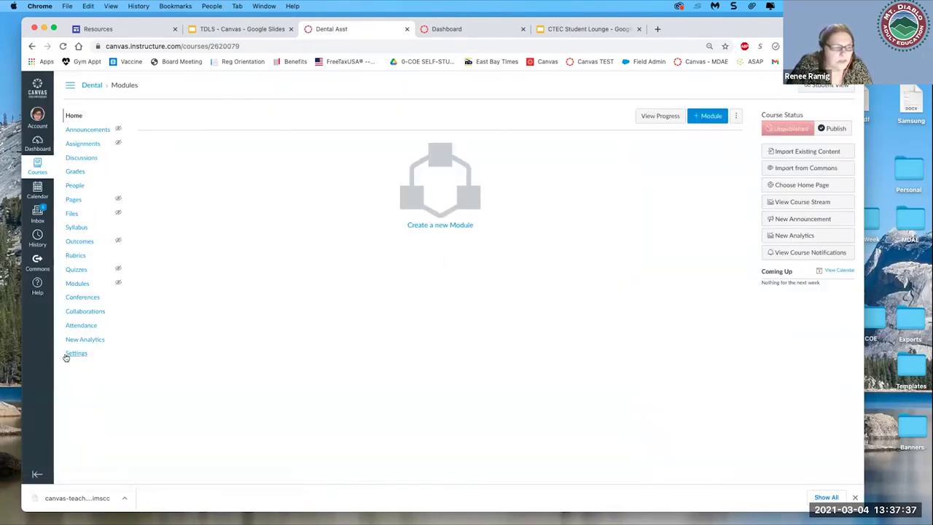
click(66, 356)
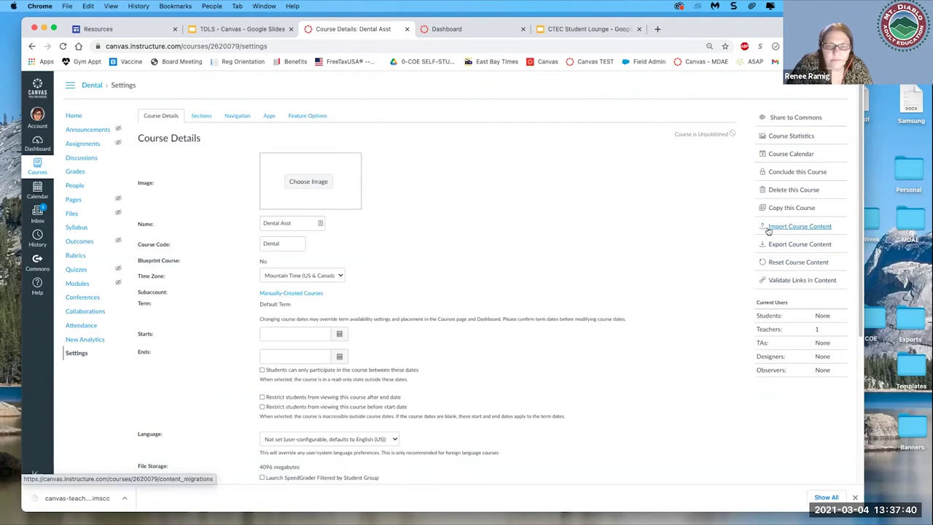
Import all content from canvas-teacher-training-copy-export.imscc as a Canvas Course Export Package
click(765, 226)
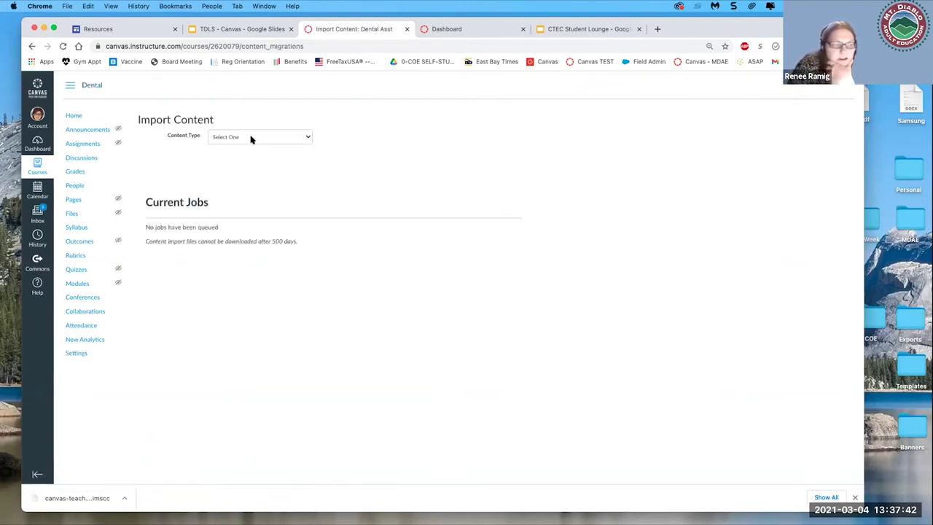
click(251, 137)
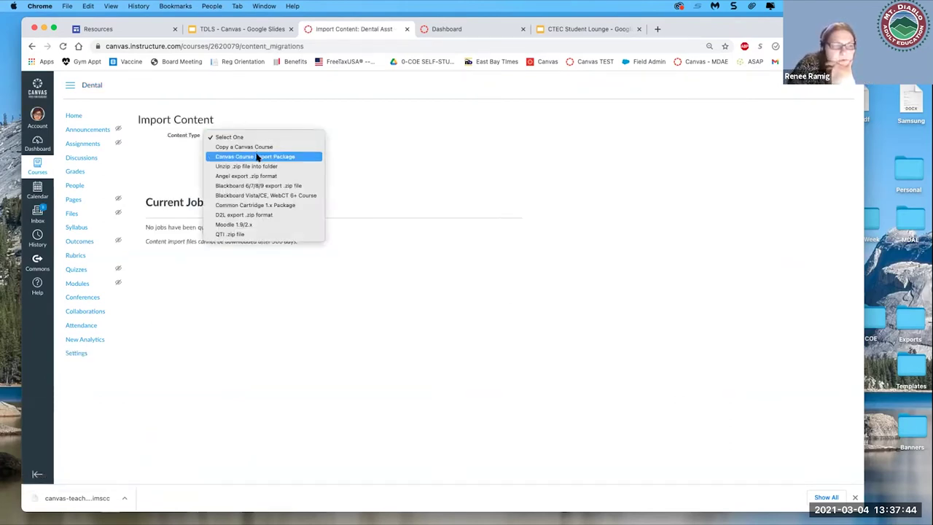
click(257, 157)
click(225, 163)
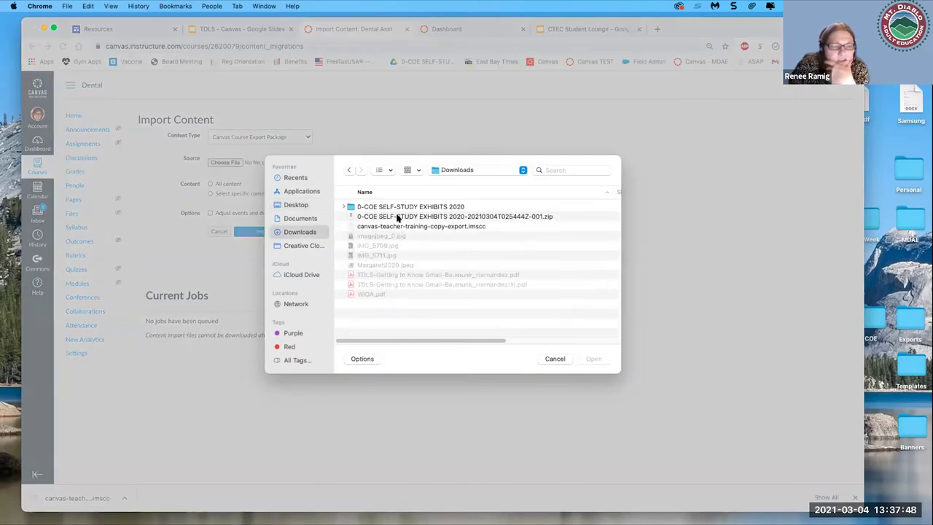
click(394, 226)
click(593, 359)
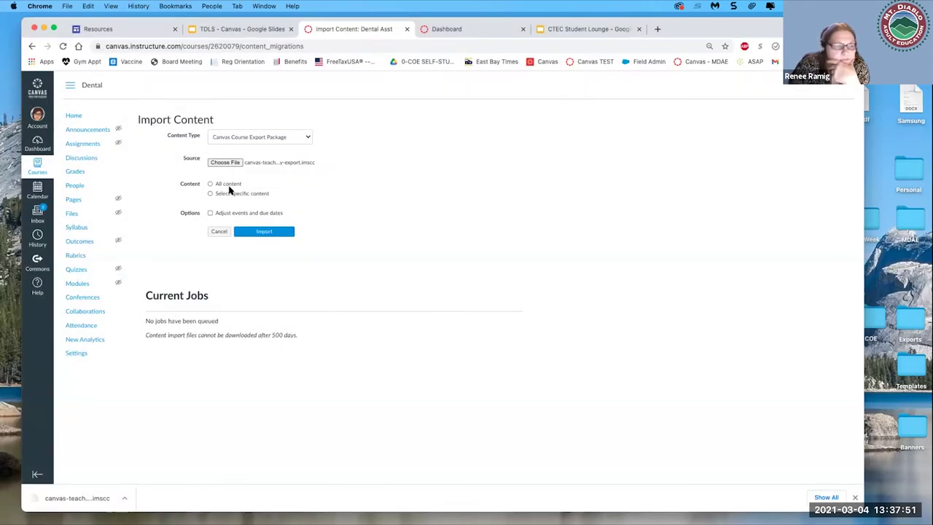
click(228, 184)
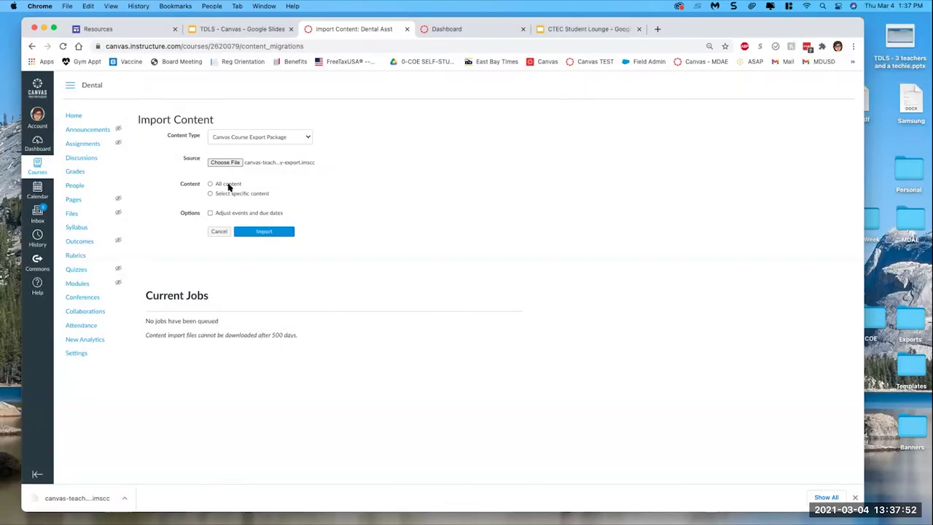
click(264, 231)
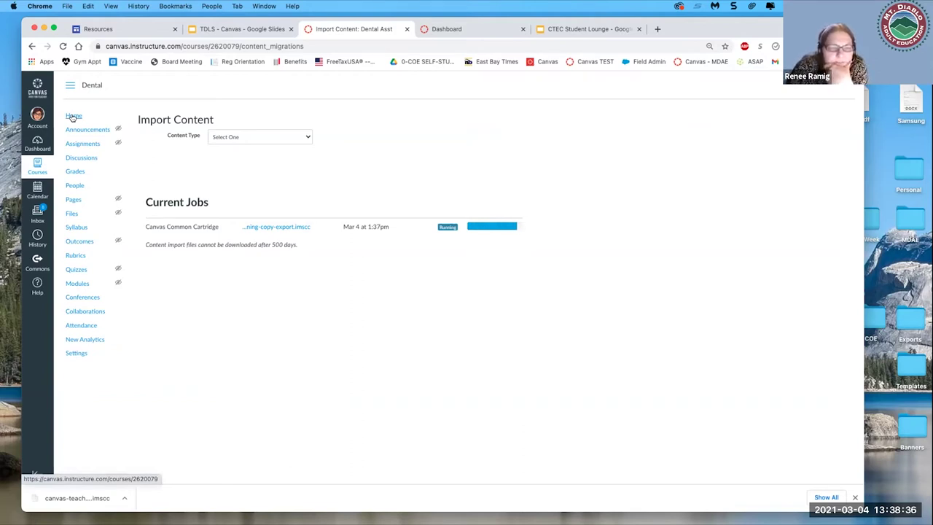
Unpublish the Introduction, Grading and Other modules, then bring up the Add Module form
click(72, 117)
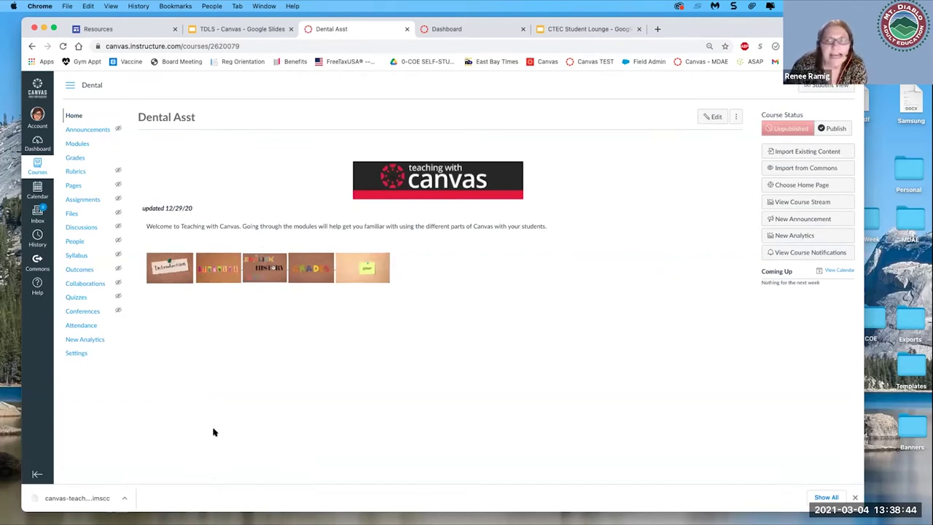
click(79, 144)
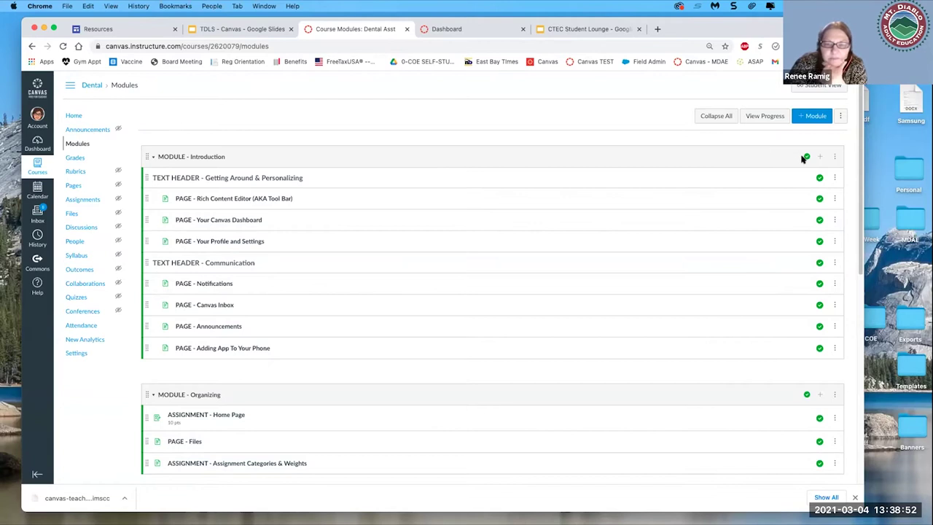
click(806, 156)
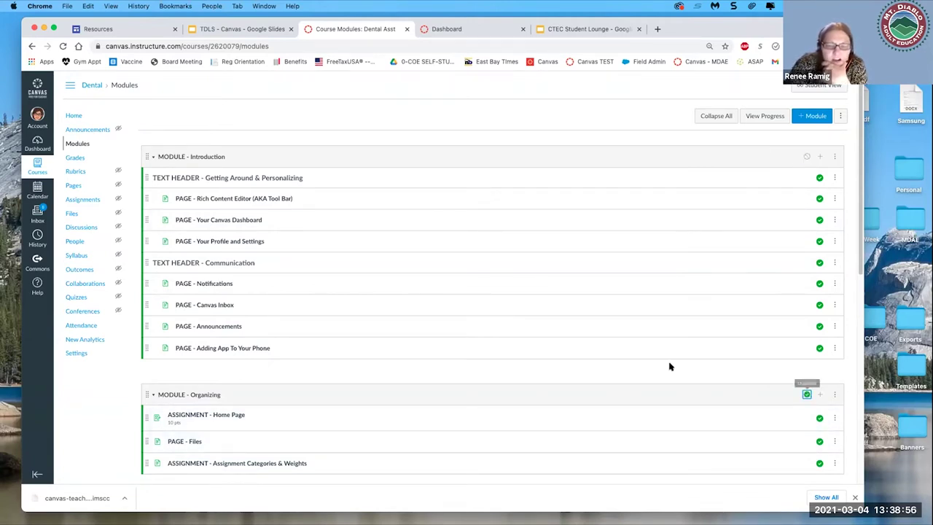
scroll(671, 364, down, 5)
click(805, 313)
click(806, 403)
scroll(726, 363, down, 1)
scroll(726, 363, up, 10)
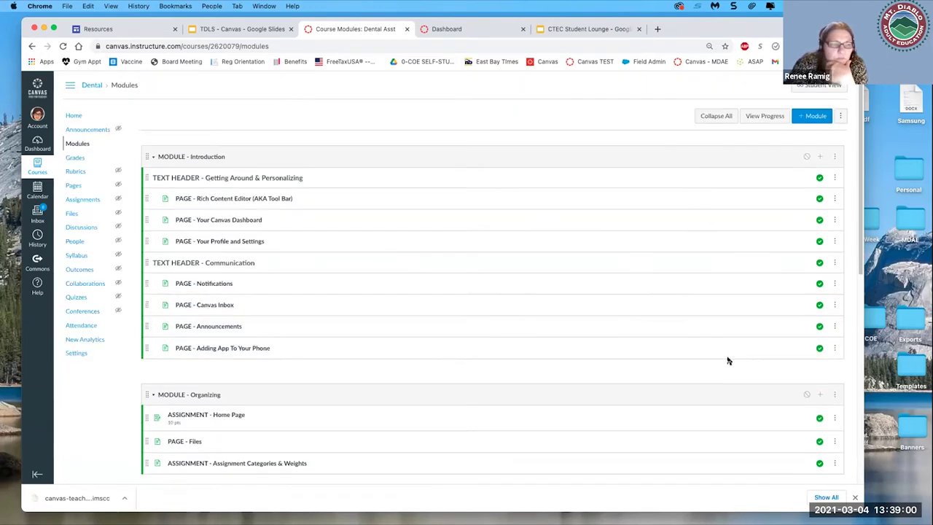
click(804, 120)
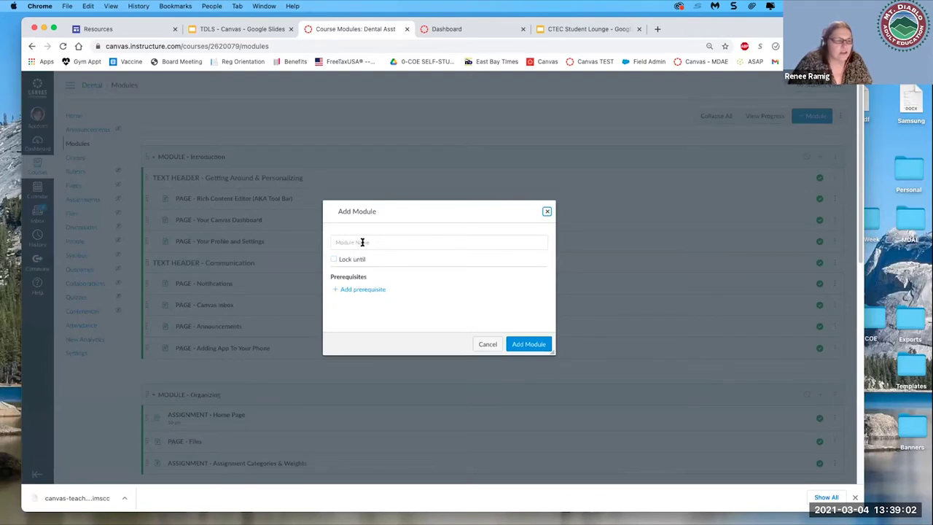
Add a new module named Week 1
click(360, 242)
text(Week 1)
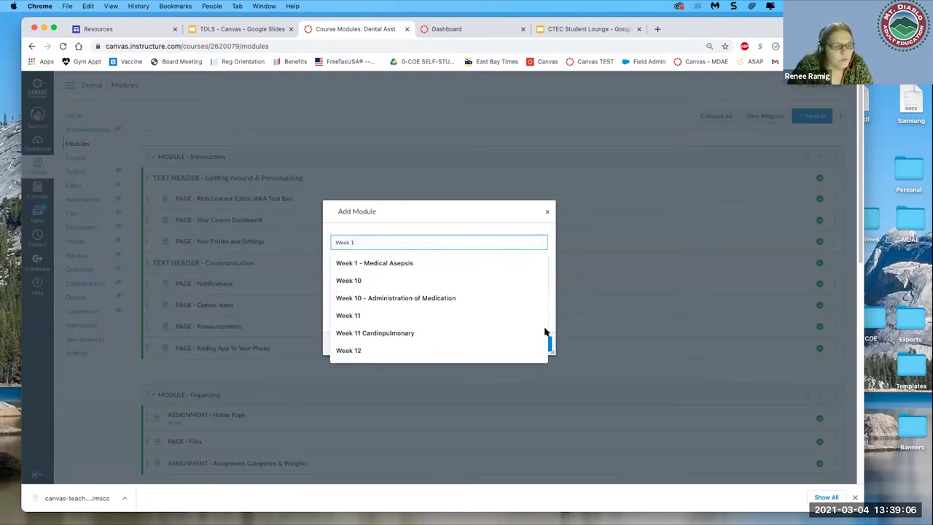
click(543, 342)
click(537, 347)
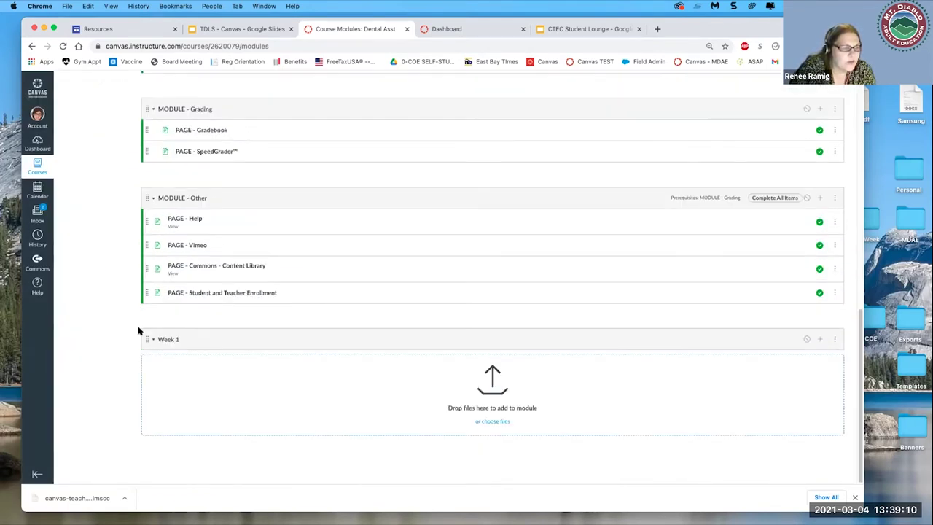
Drag the Week 1 module up to the top of the module list
drag(142, 333, 179, 99)
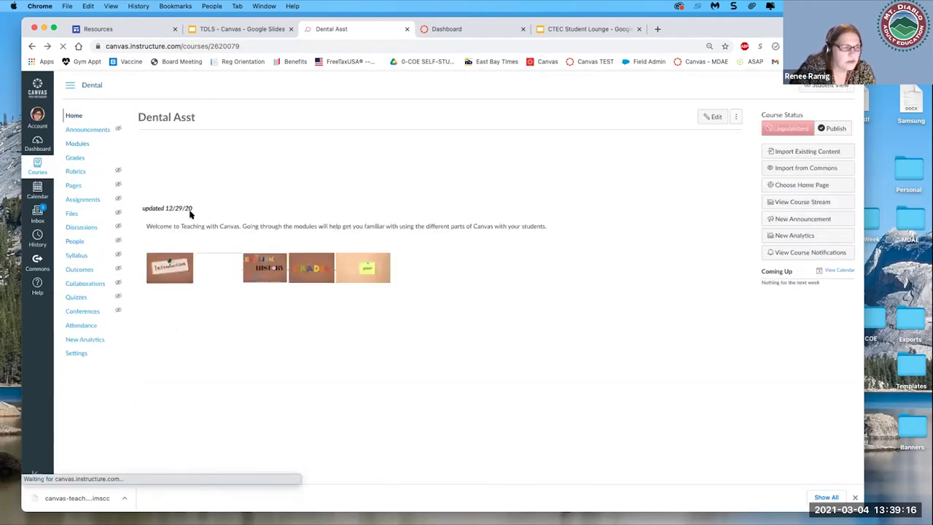
click(77, 144)
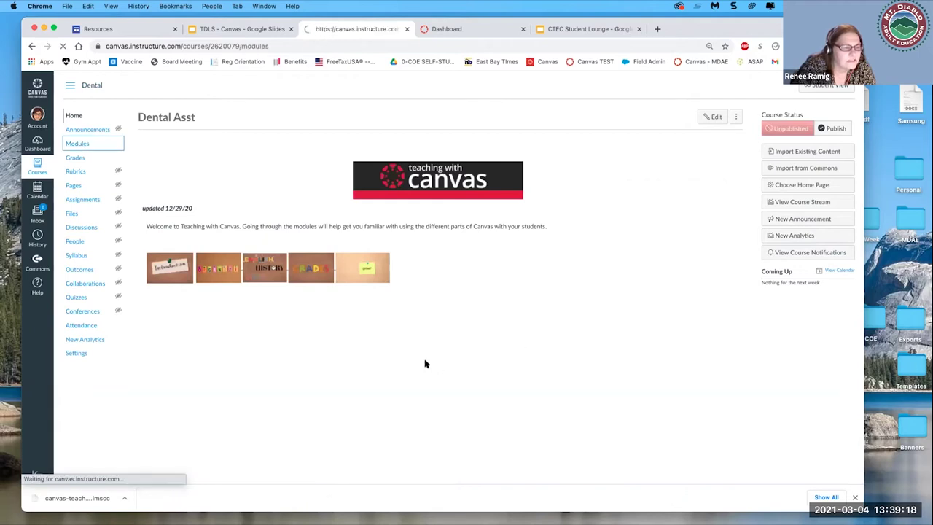
scroll(364, 354, down, 10)
drag(148, 338, 162, 195)
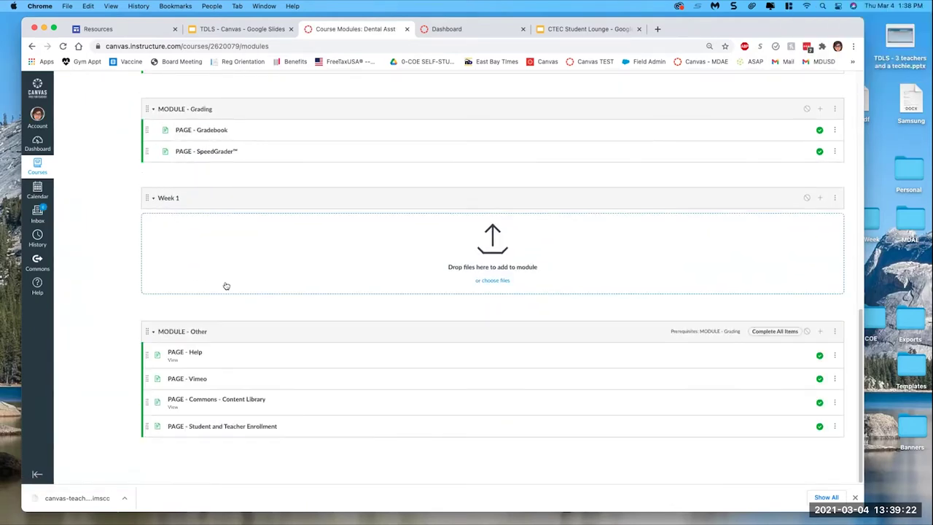
scroll(226, 286, up, 3)
drag(147, 343, 160, 238)
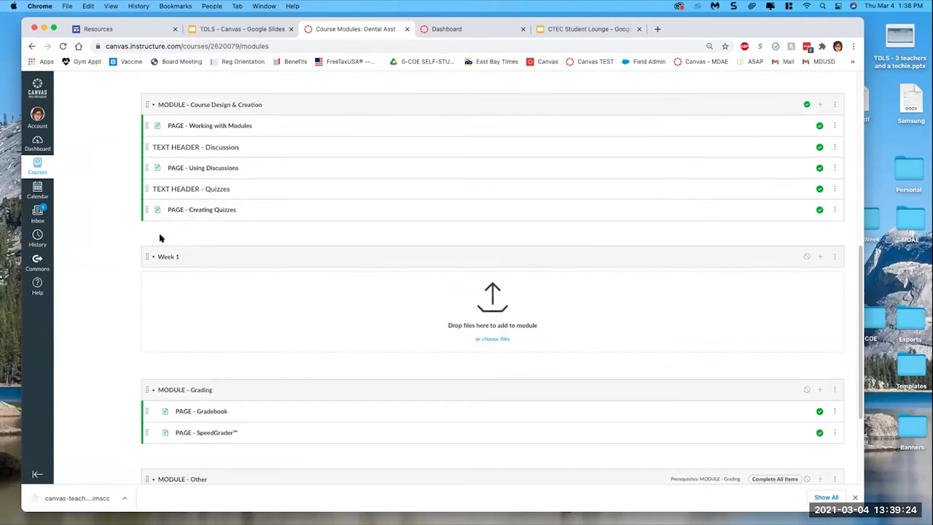
scroll(179, 269, up, 3)
drag(146, 387, 210, 254)
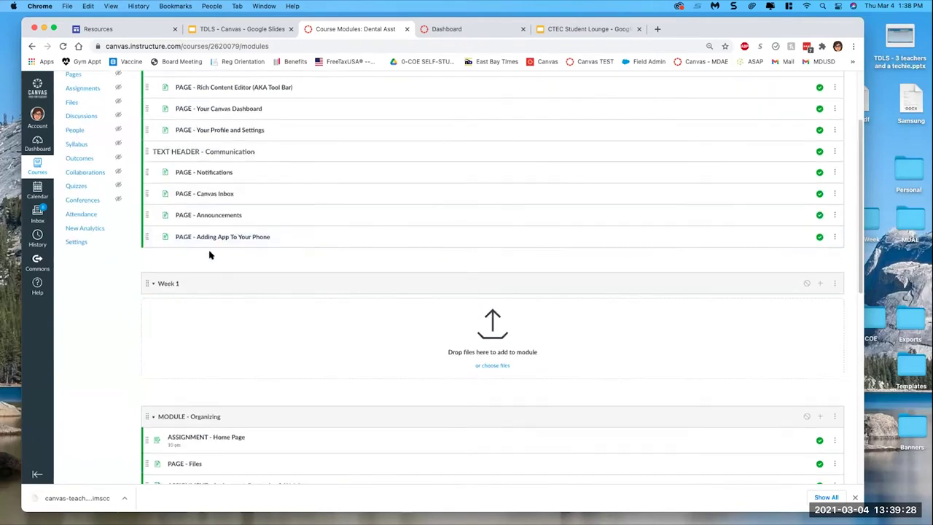
scroll(209, 254, up, 3)
drag(147, 394, 164, 154)
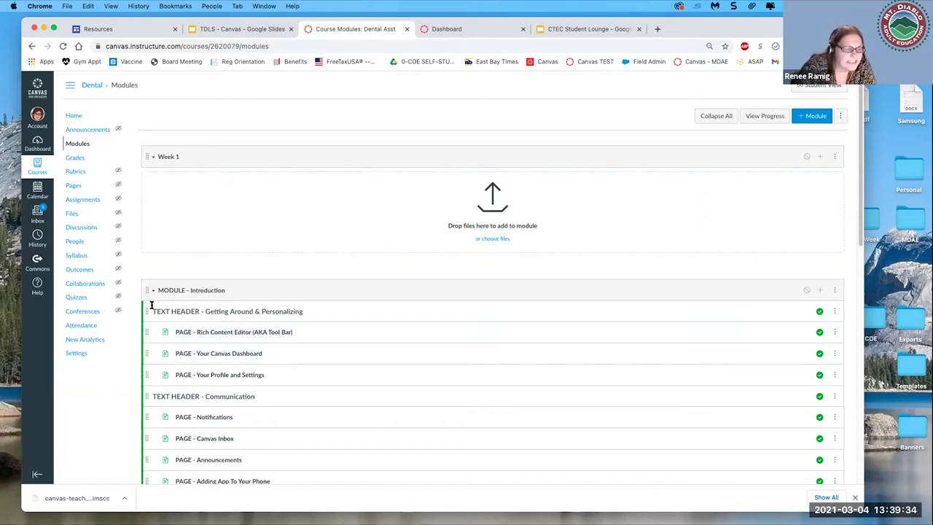
Move the Getting Around & Personalizing header and Rich Content Editor page into Week 1
drag(151, 310, 160, 188)
drag(144, 306, 174, 219)
drag(148, 312, 167, 175)
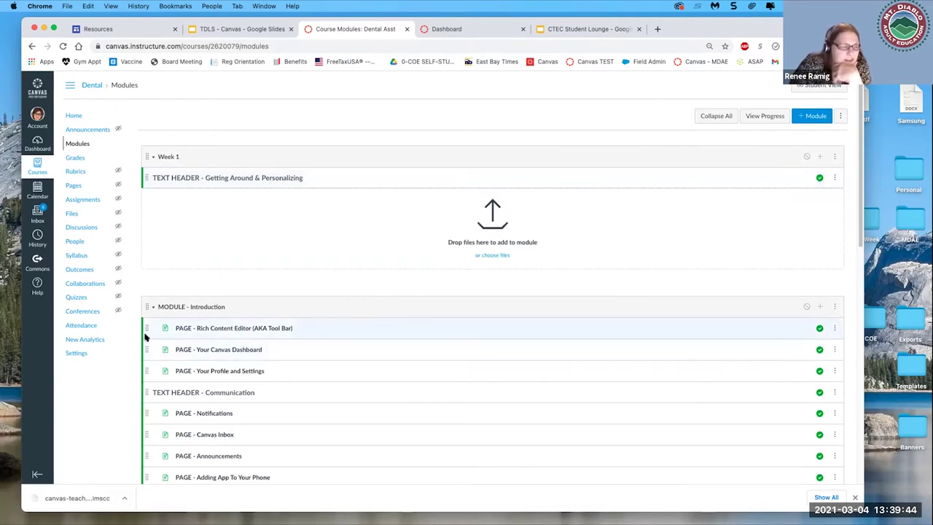
drag(148, 328, 151, 199)
drag(150, 327, 148, 175)
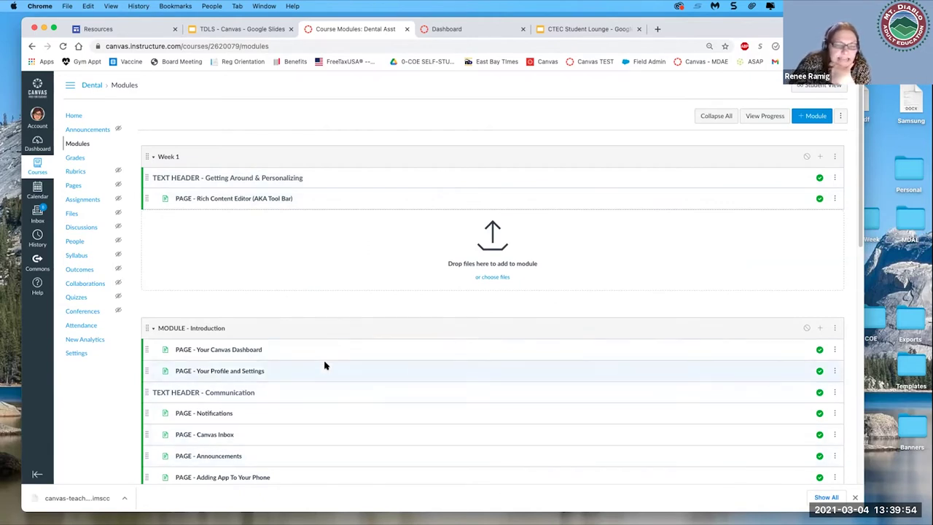
Open the Assignment Categories & Weights page and select its category text for copying
scroll(325, 364, down, 3)
scroll(325, 364, down, 1)
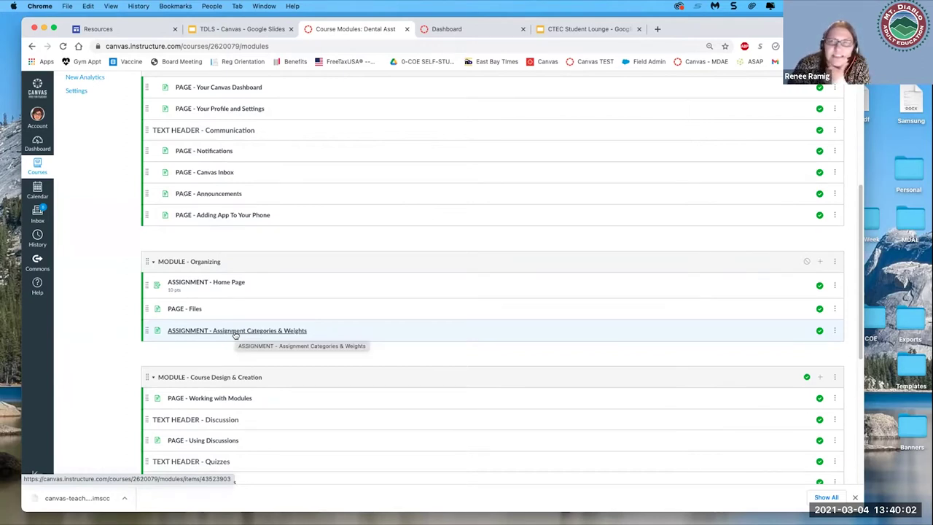
click(235, 332)
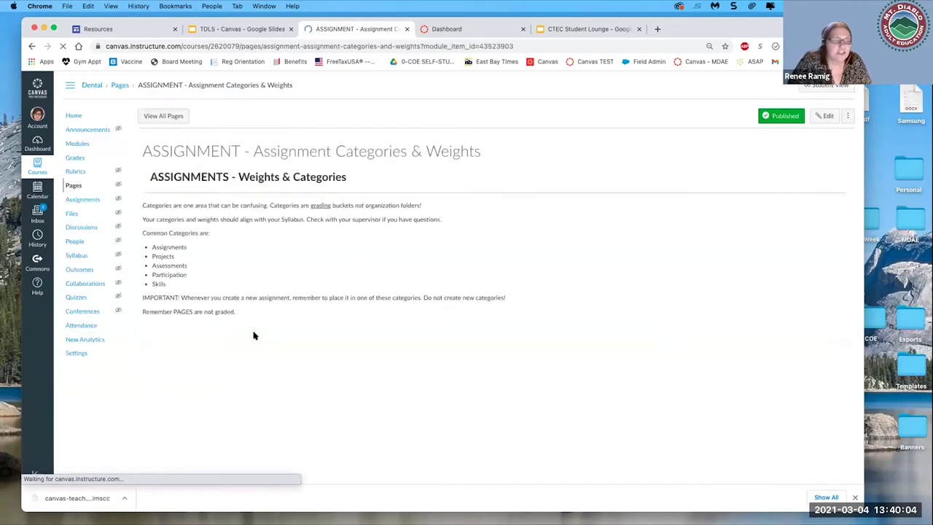
drag(272, 313, 136, 209)
key(cmd+c)
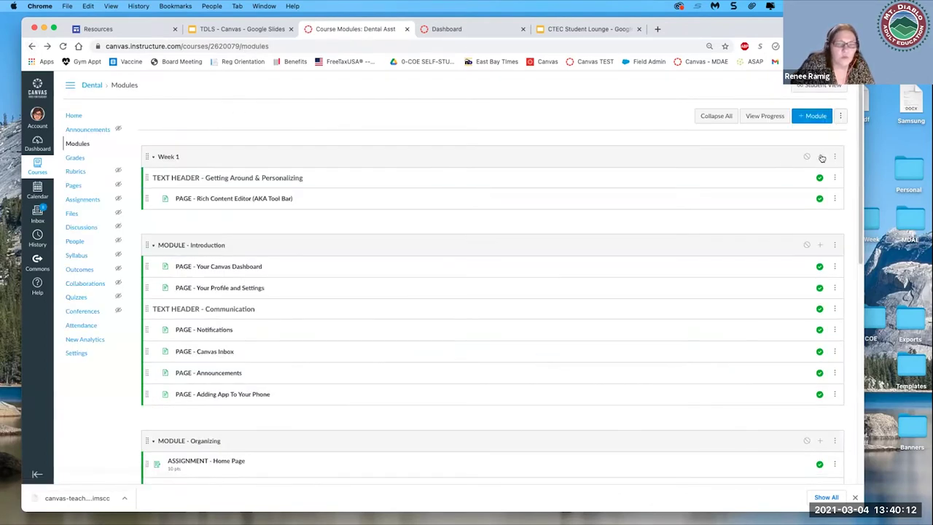
Add a new page named 'Name It' to the Week 1 module and open it
click(818, 156)
click(390, 212)
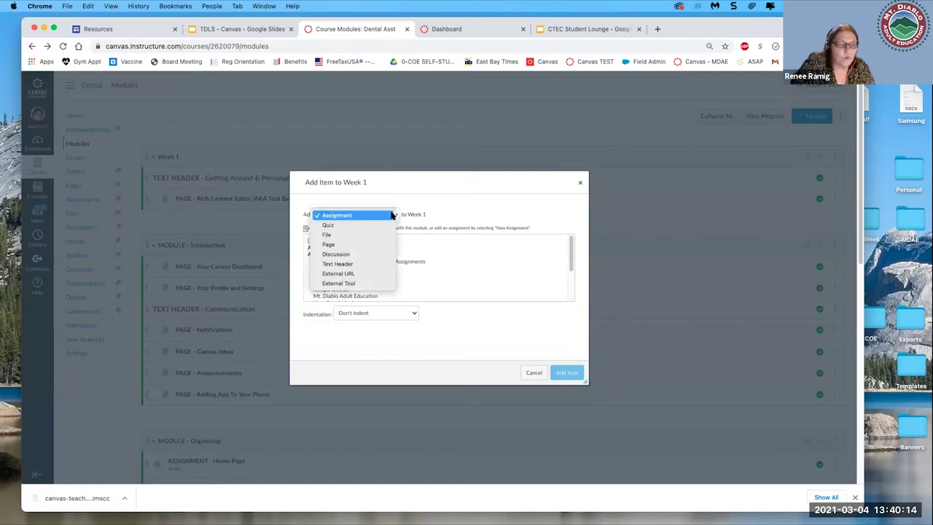
click(335, 243)
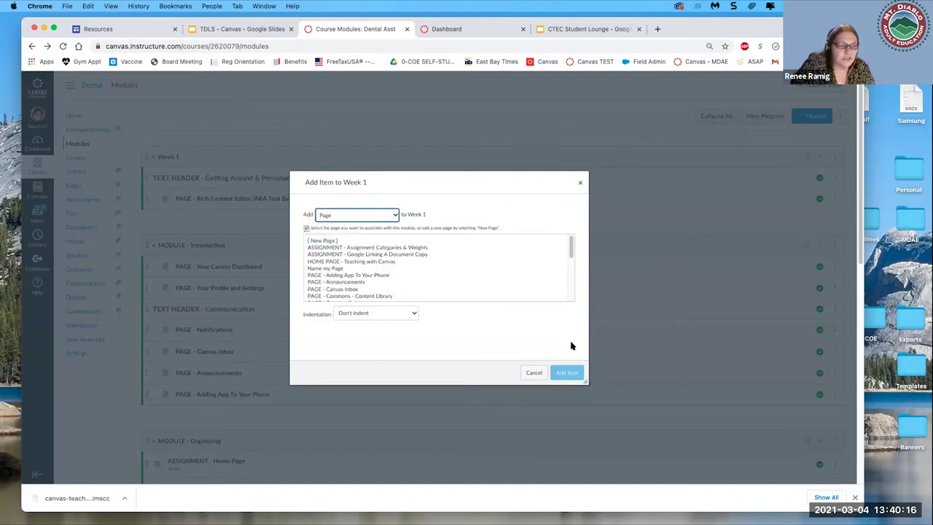
click(332, 239)
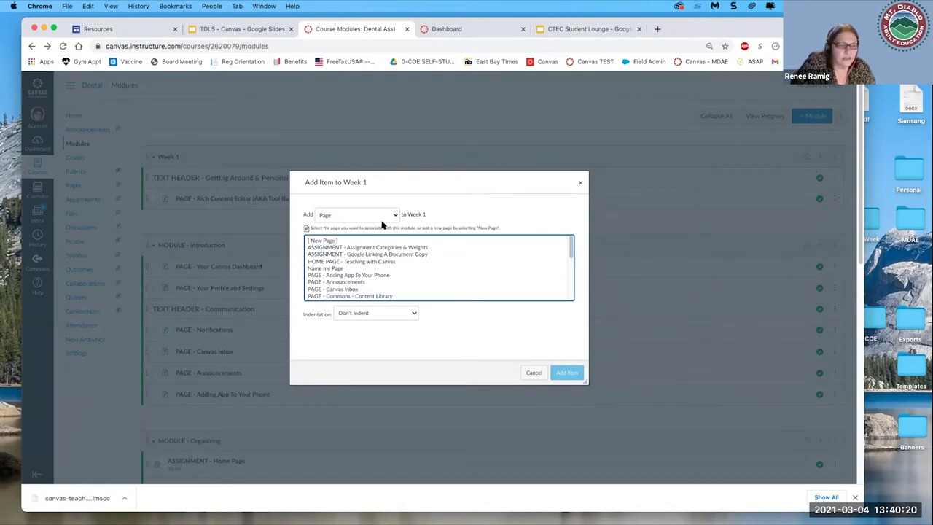
click(324, 240)
click(348, 314)
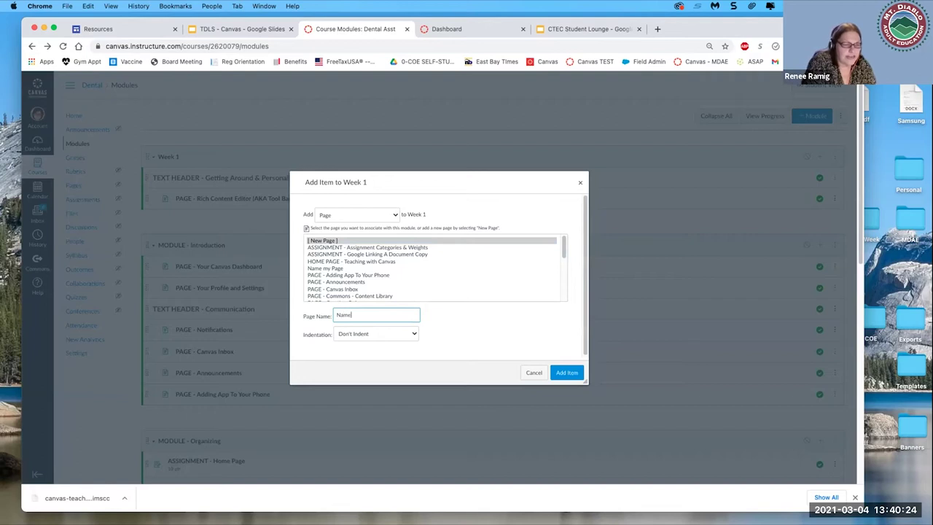
key(Return)
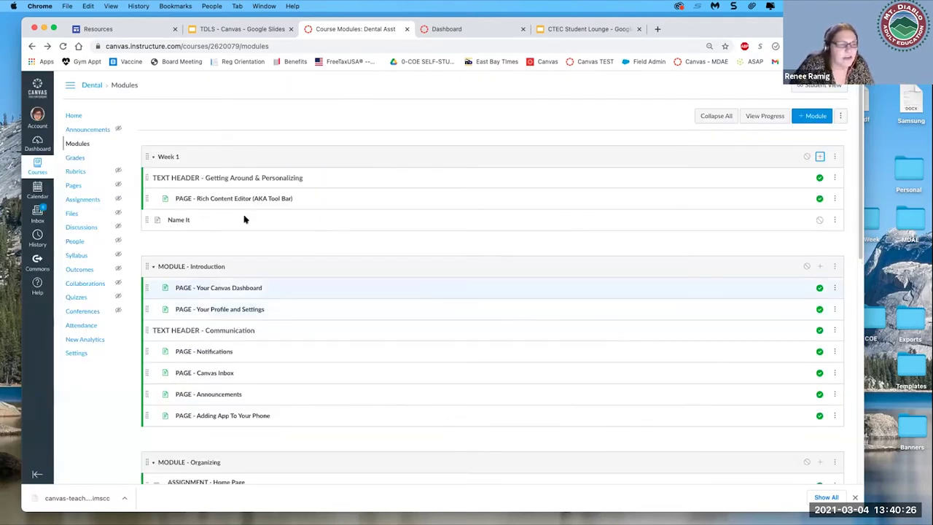
click(177, 220)
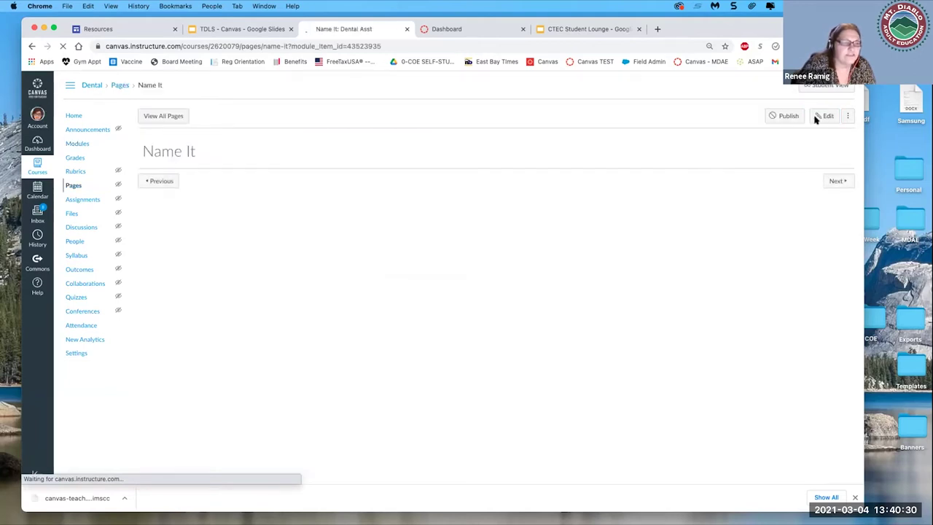
Paste the copied assignment categories text into Name It, save and publish, then return to Modules
click(827, 117)
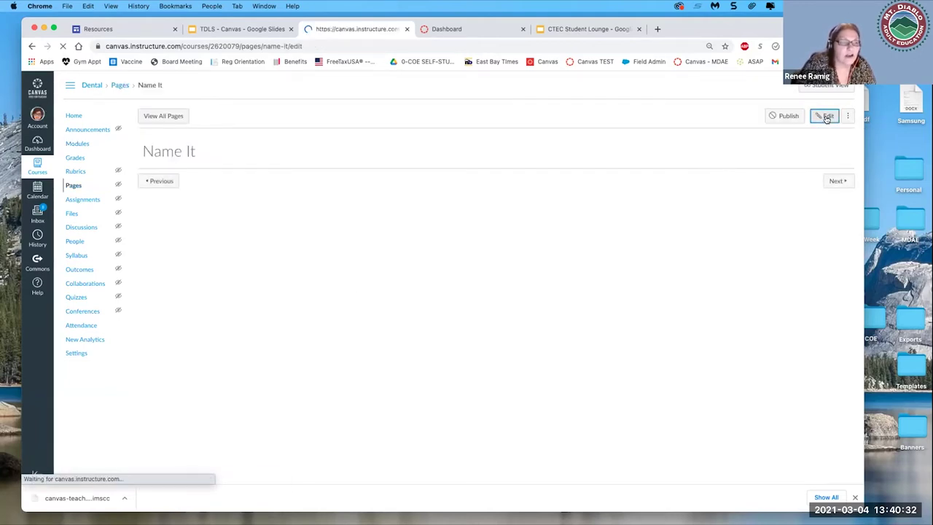
click(378, 242)
key(cmd+v)
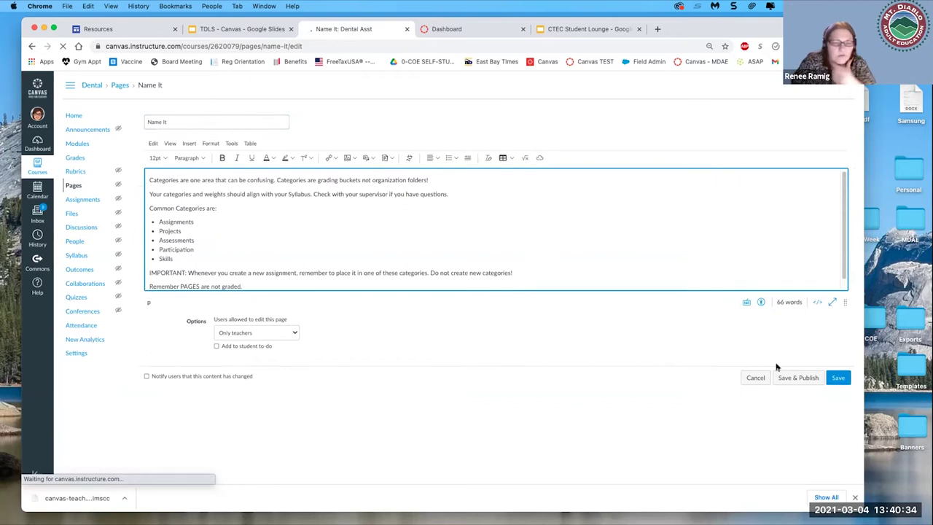
click(800, 377)
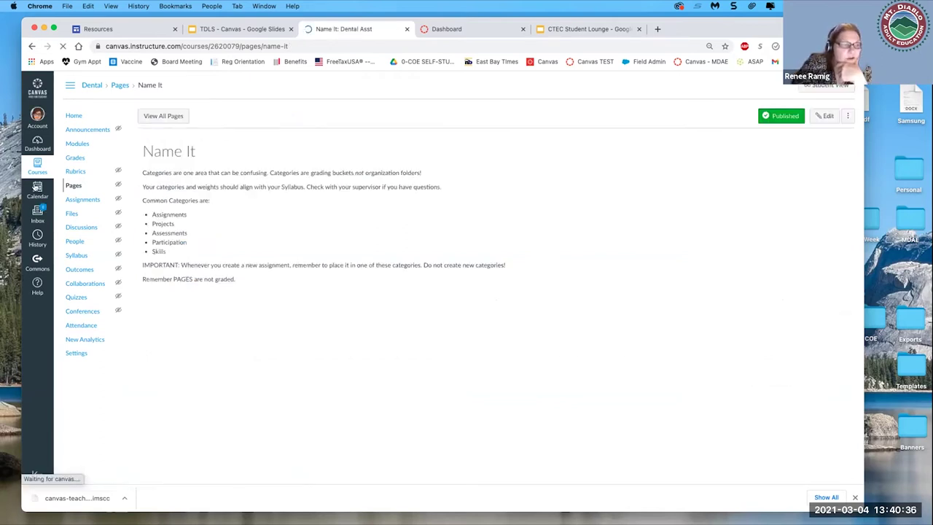
click(72, 146)
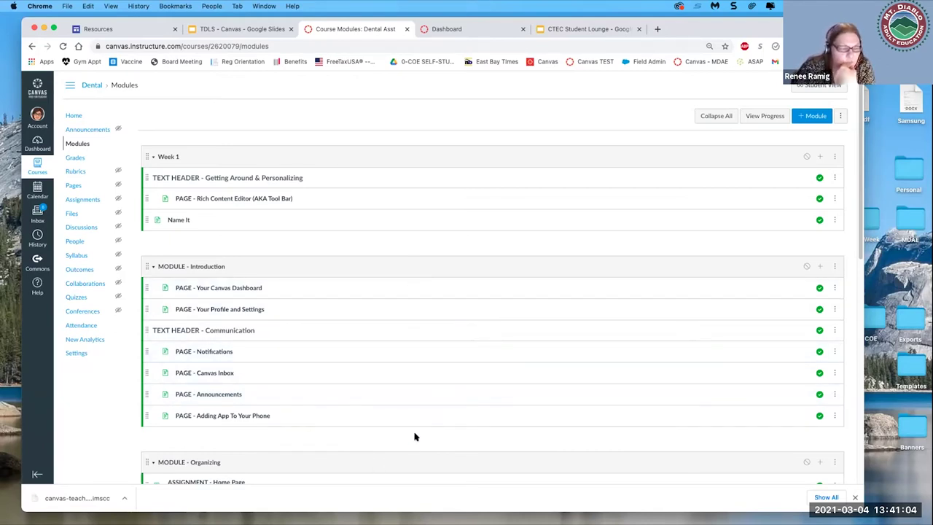
Present the TDLS - Canvas deck through Setting Up Your Course, then return to Canvas modules
click(252, 29)
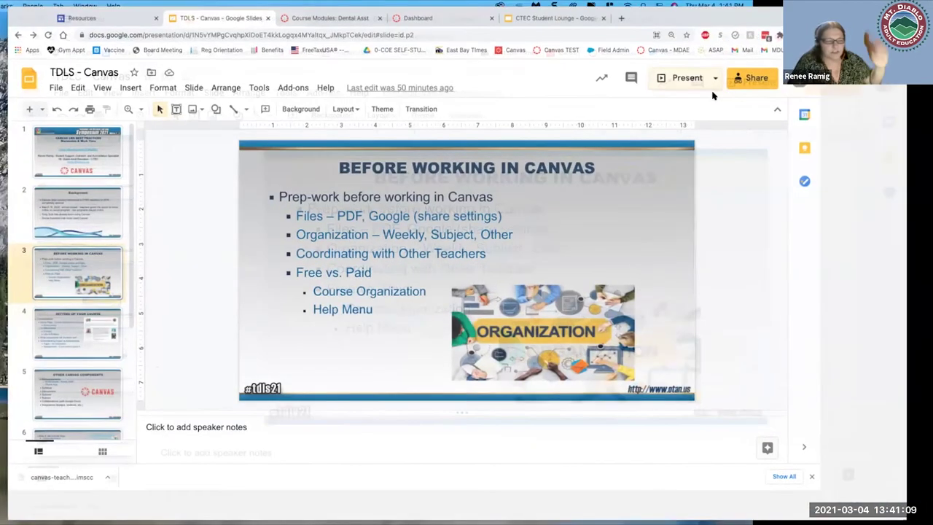
key(super+Return)
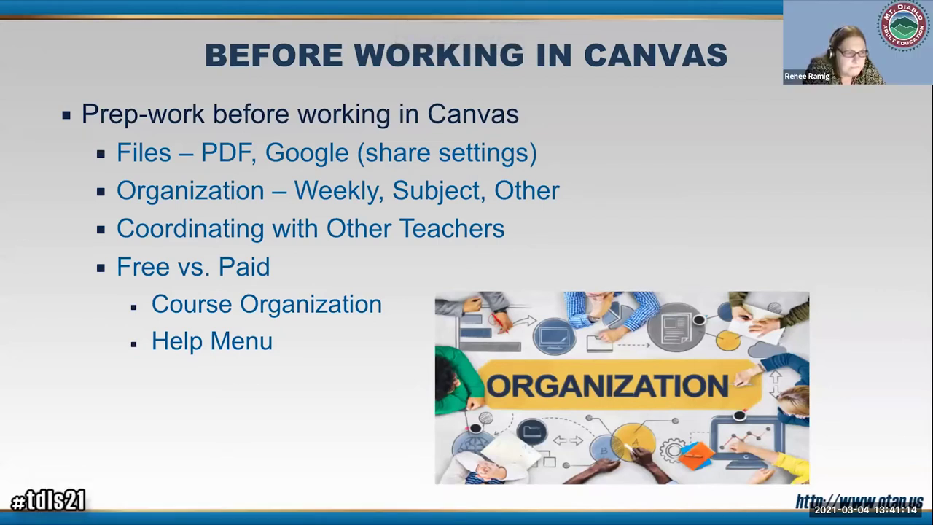
key(Right)
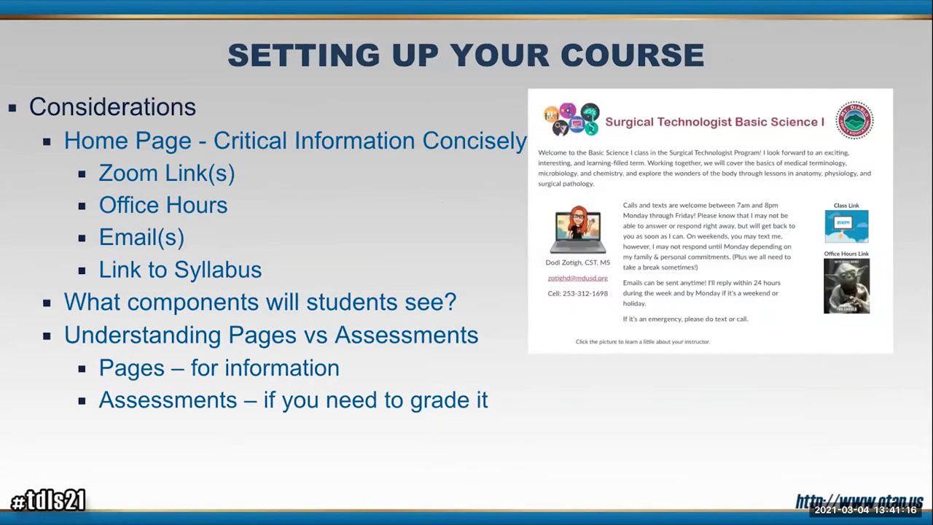
key(Escape)
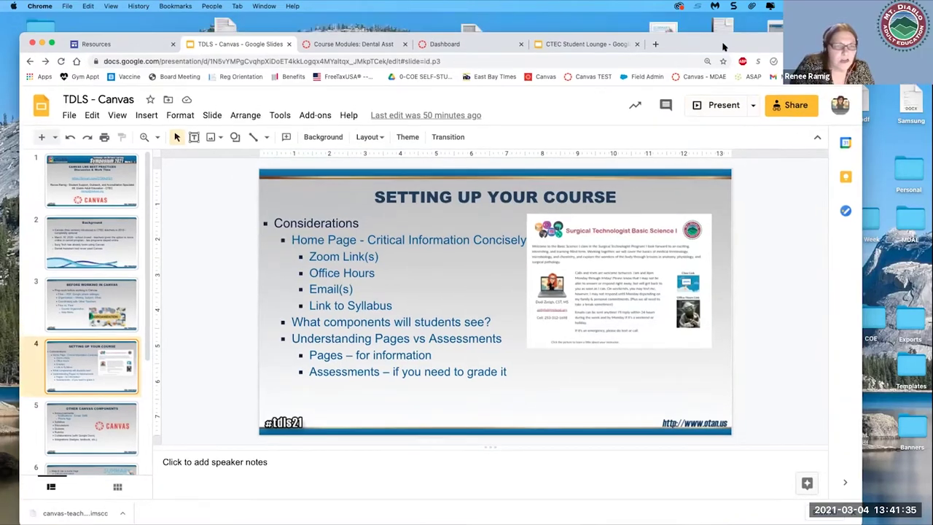
drag(388, 22, 386, 36)
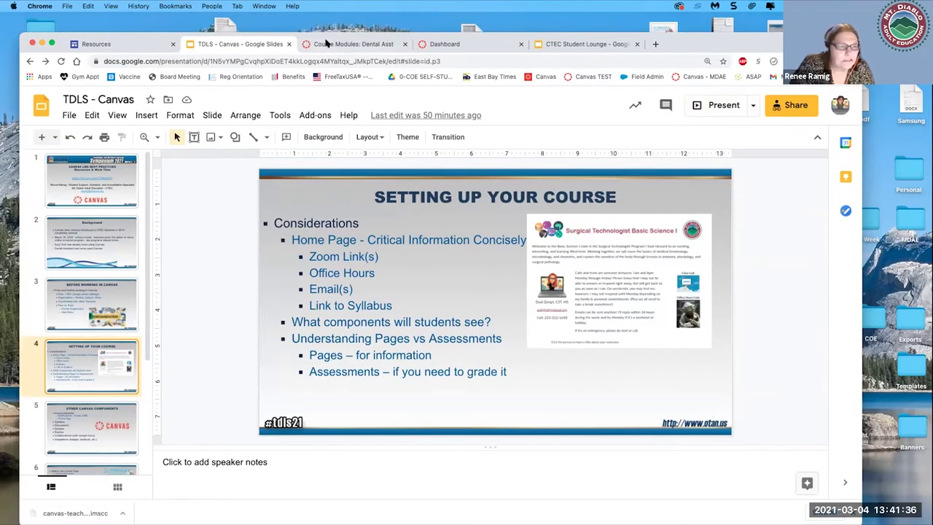
click(328, 44)
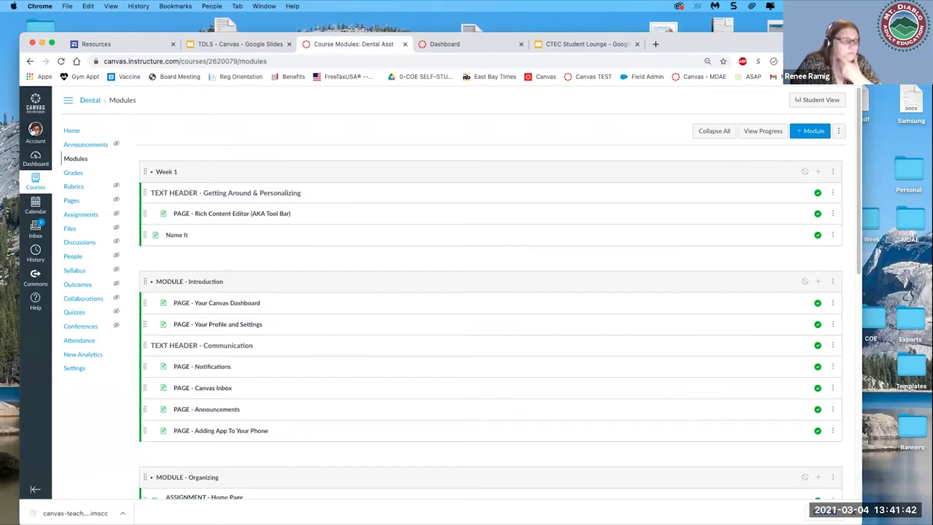
Open and close the account panel, then display the Dental course page's full web address
click(34, 131)
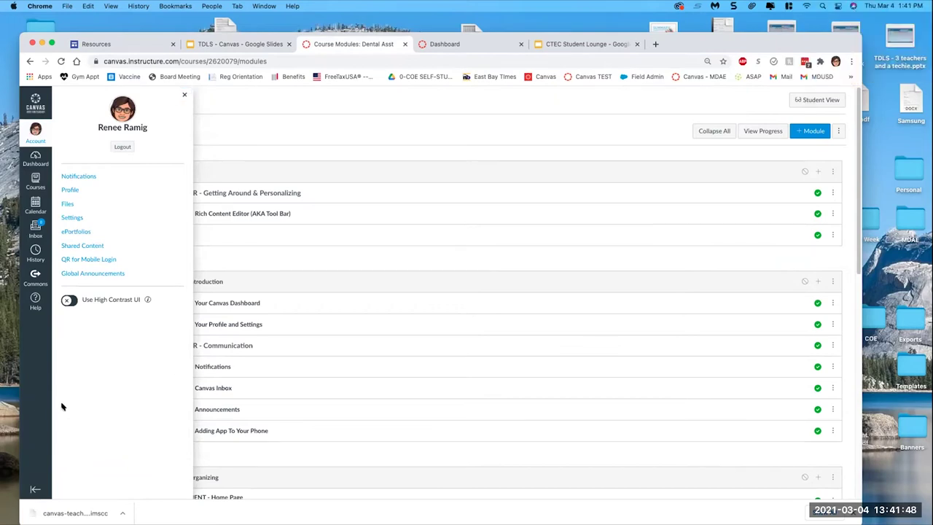
click(38, 406)
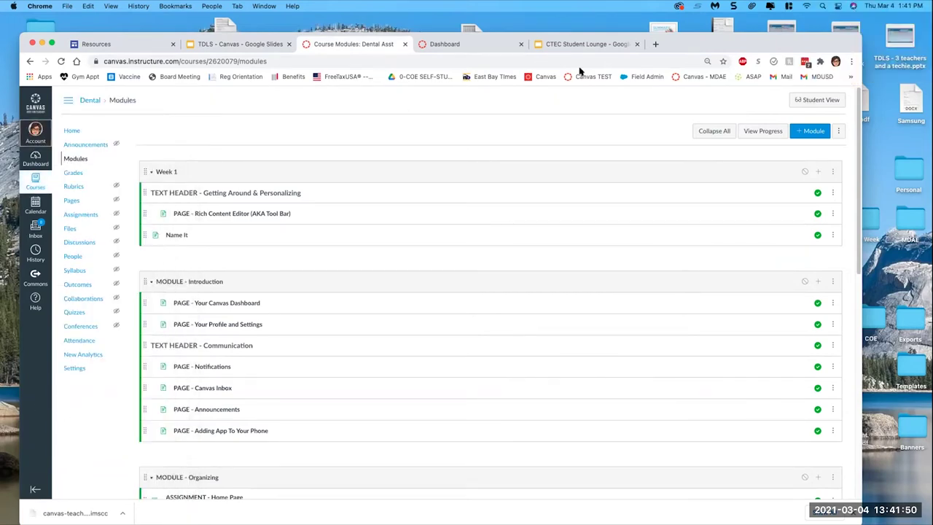
drag(738, 51, 744, 30)
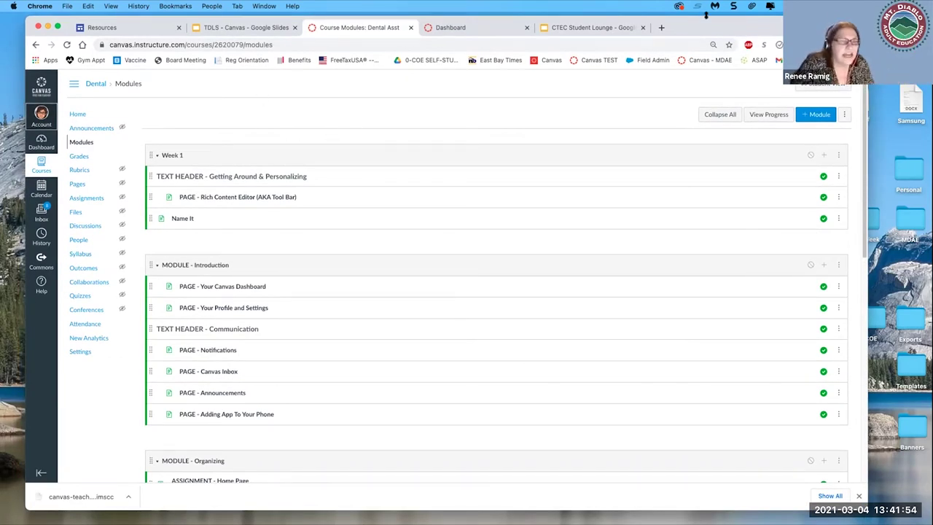
drag(713, 22, 719, 48)
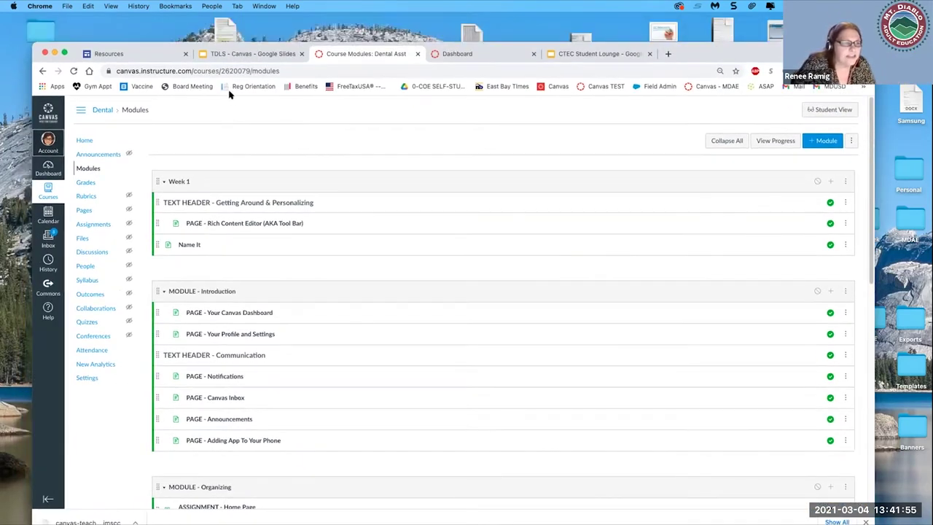
click(144, 70)
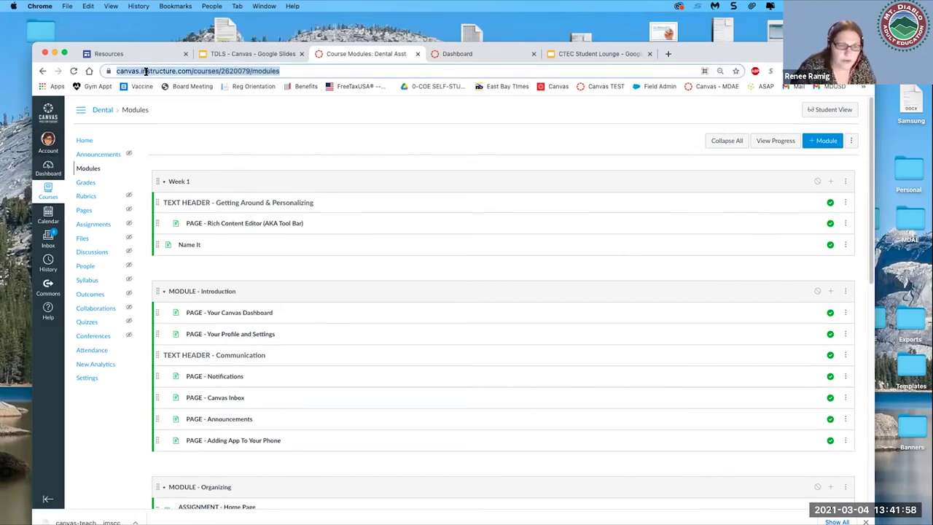
click(107, 70)
click(121, 71)
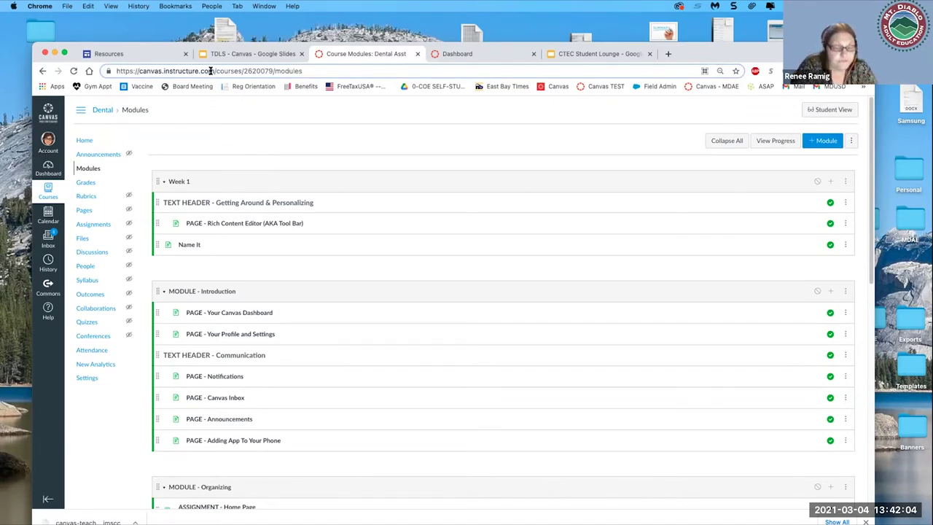
Compare the Dashboard's Canvas address with the course's, then open the Dental course Settings
click(481, 60)
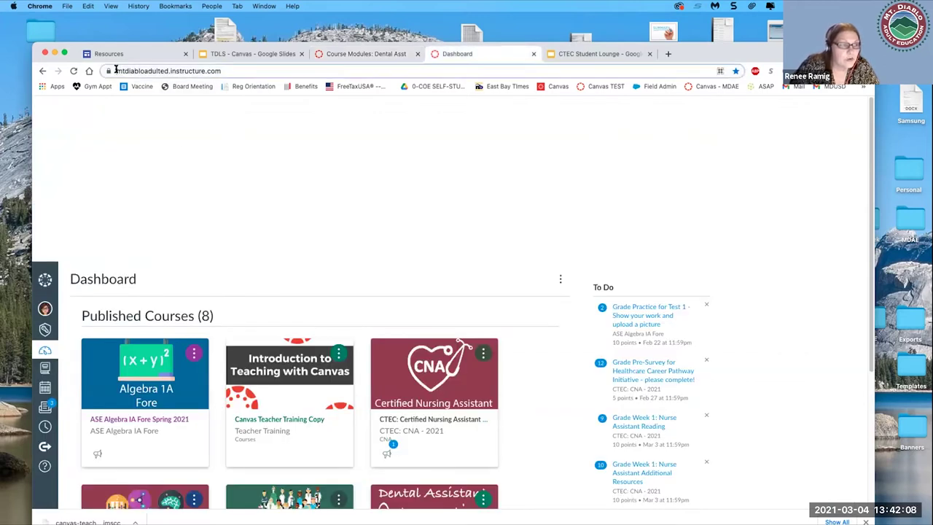
drag(116, 71, 201, 64)
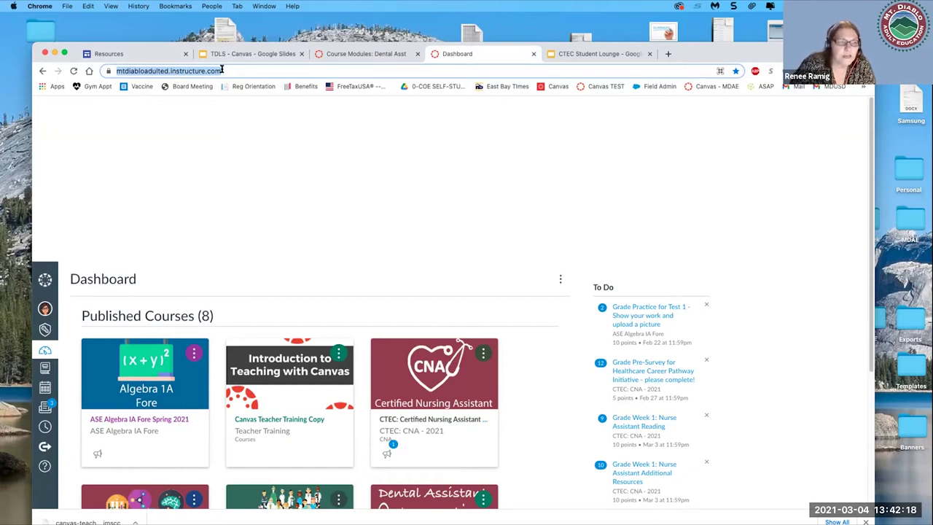
click(332, 55)
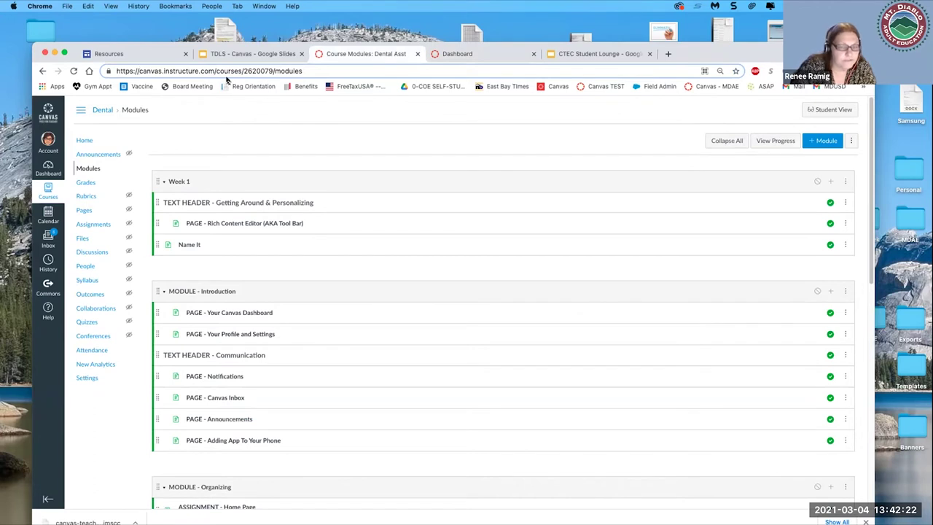
click(443, 55)
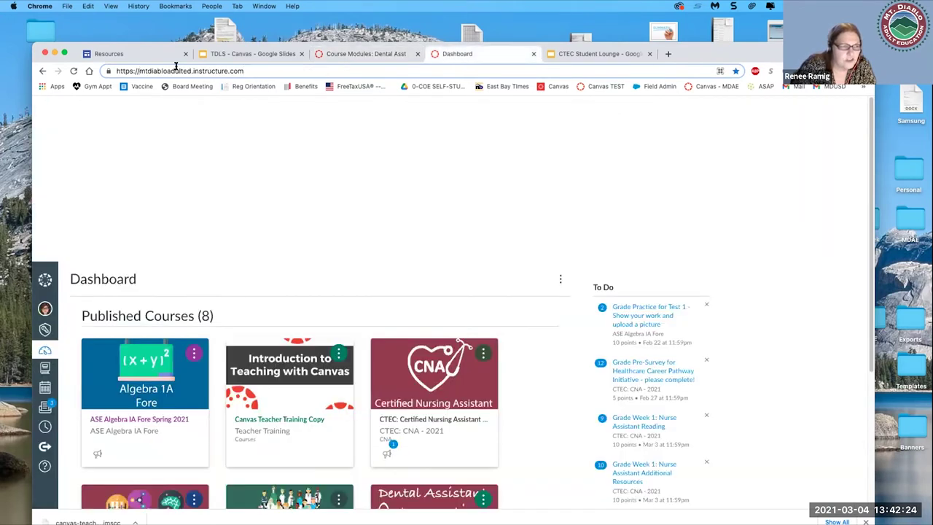
drag(136, 70, 249, 67)
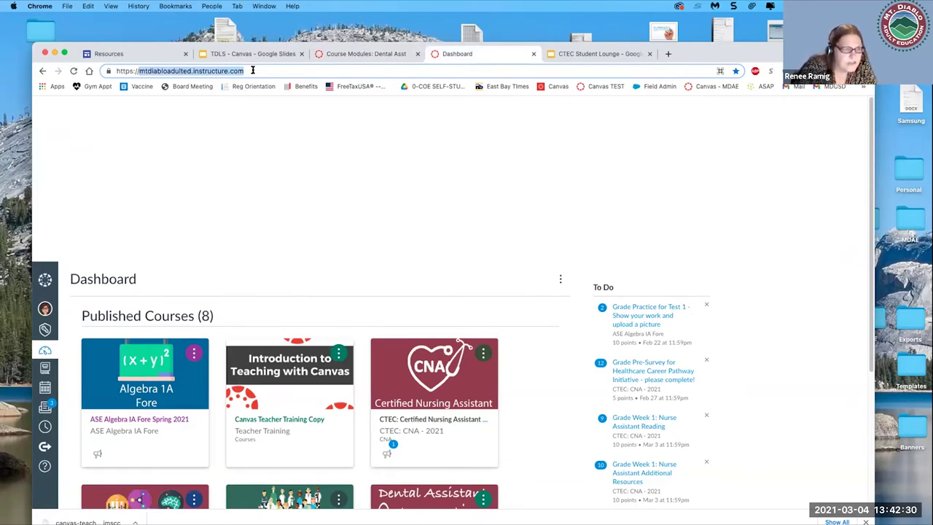
click(254, 71)
click(355, 55)
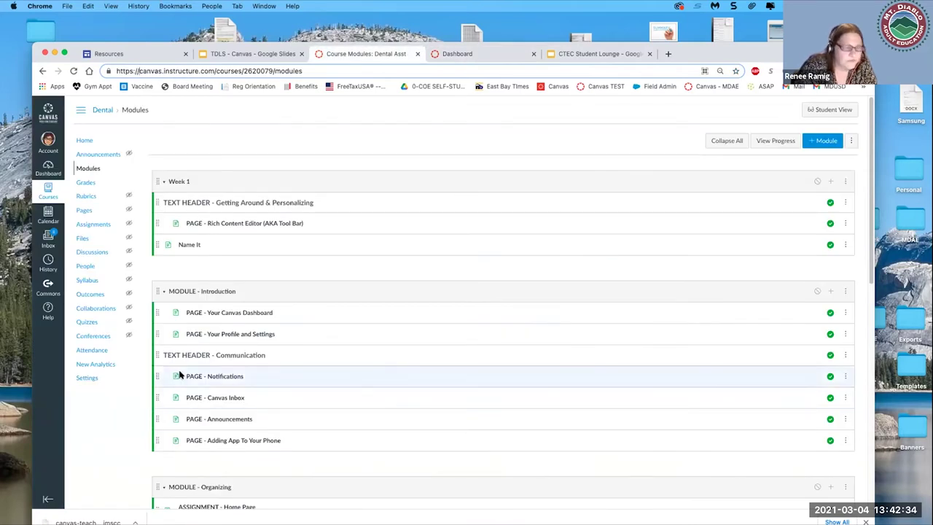
drag(754, 60, 752, 16)
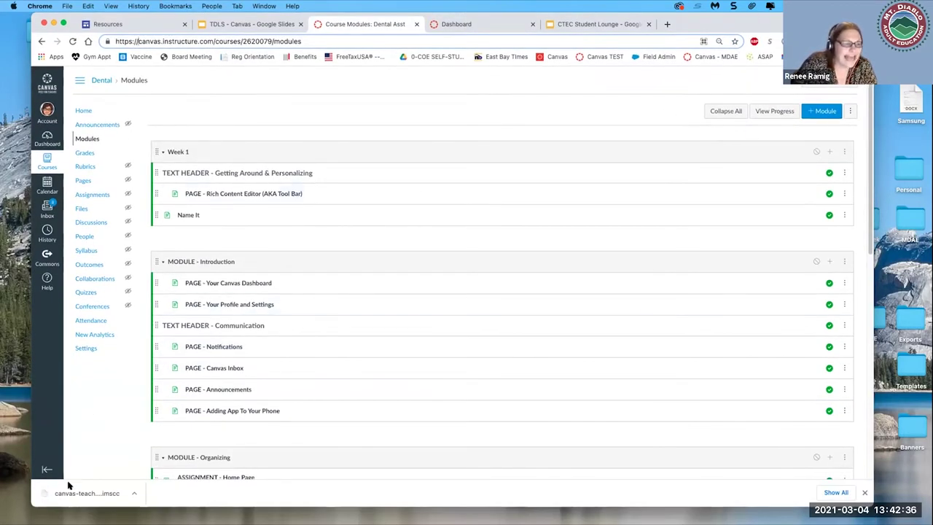
click(85, 347)
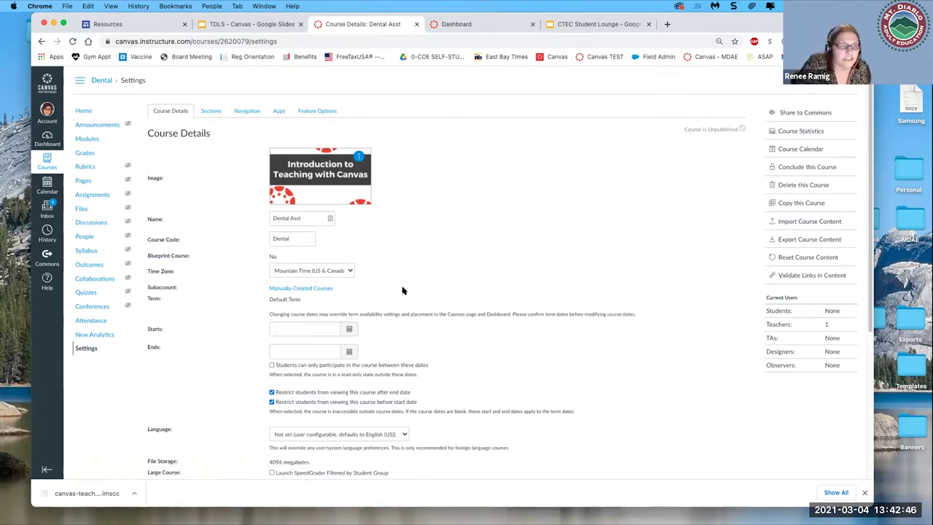
Show the Dental course's external Apps list in Settings
click(86, 348)
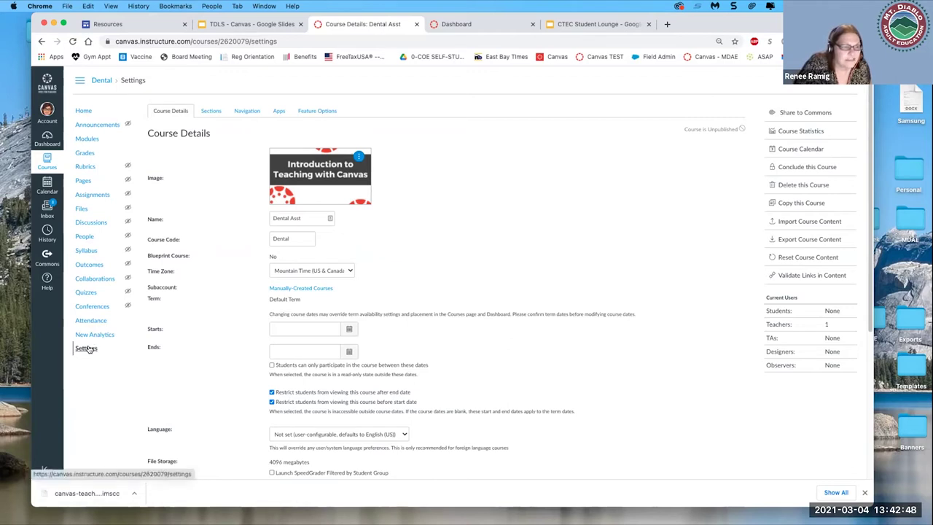
click(279, 112)
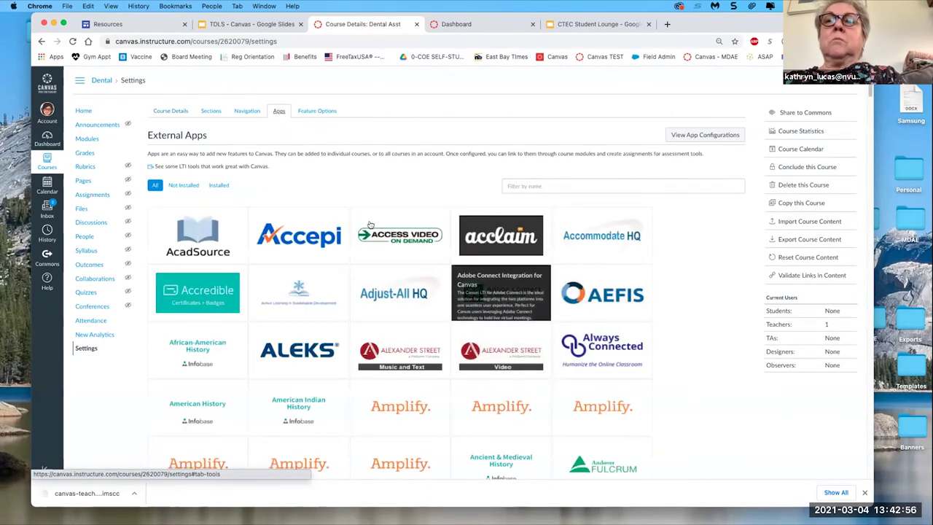
scroll(379, 312, down, 10)
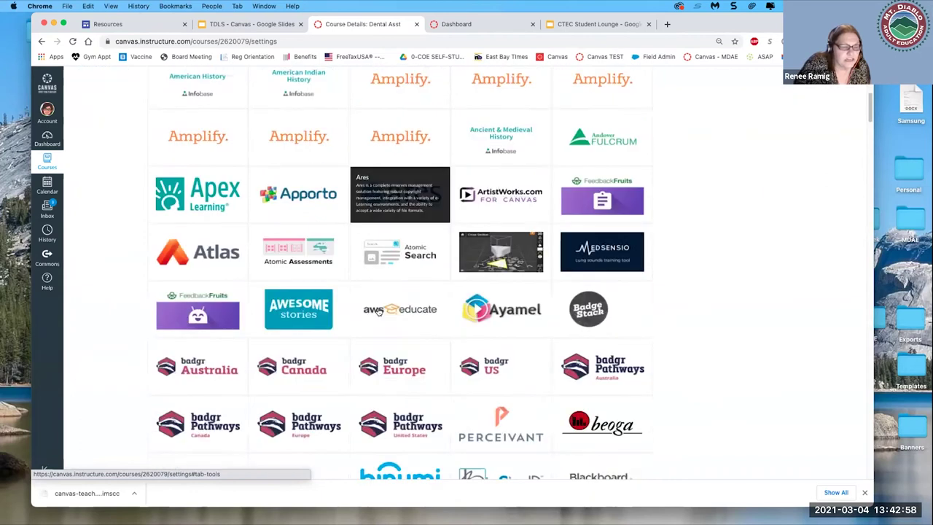
scroll(378, 311, down, 15)
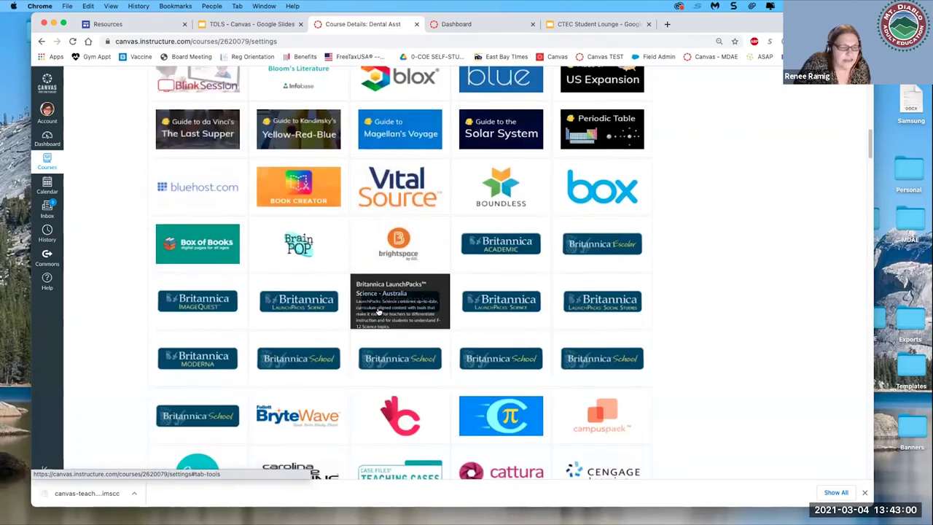
scroll(377, 312, down, 3)
scroll(437, 255, up, 20)
Filter apps by 'goo', view the Google Apps details, and bring up its Add App form
click(533, 185)
text(goo)
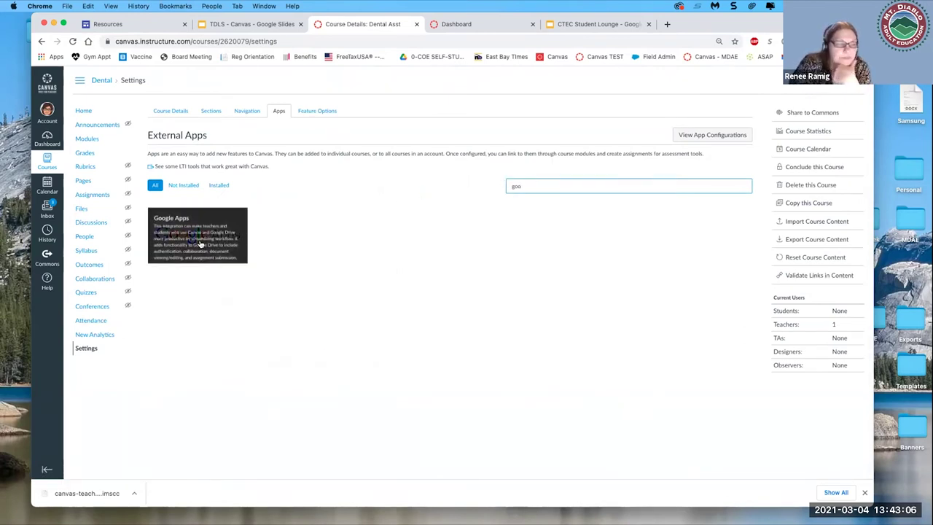
click(201, 245)
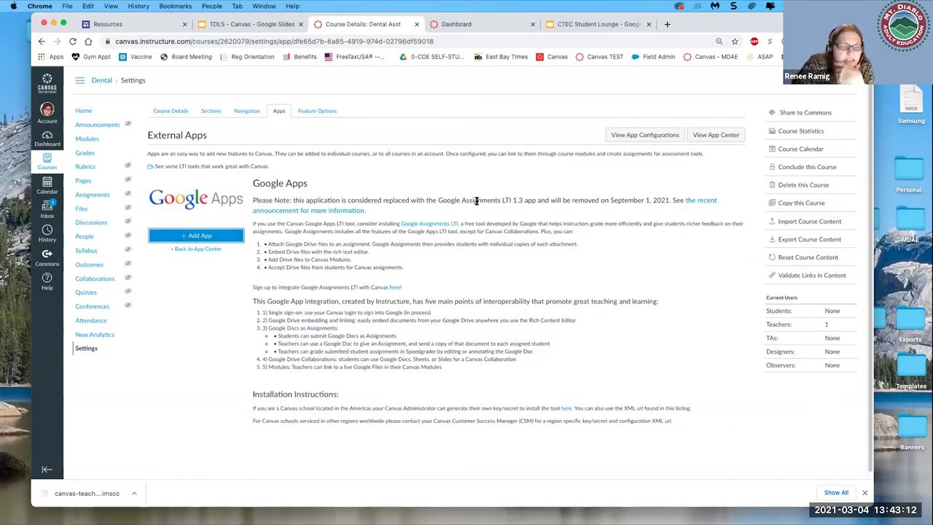
drag(522, 201, 436, 202)
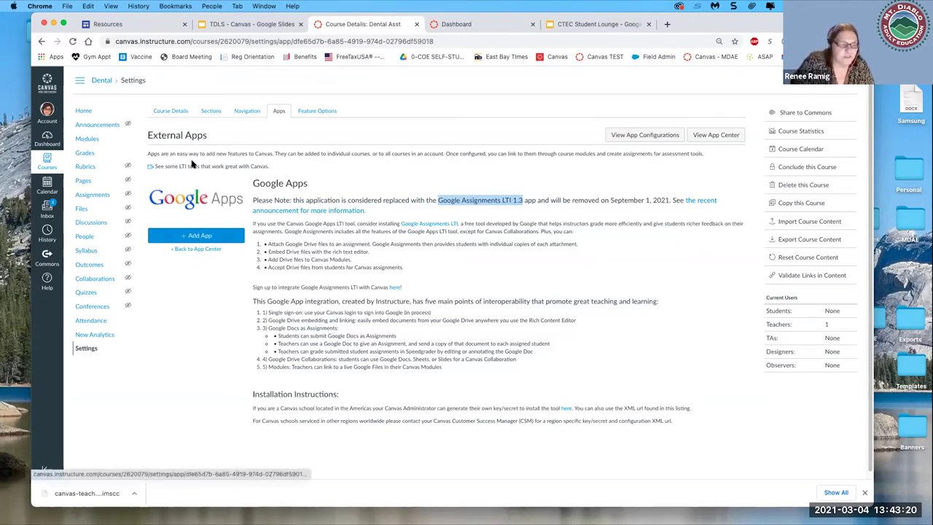
click(205, 236)
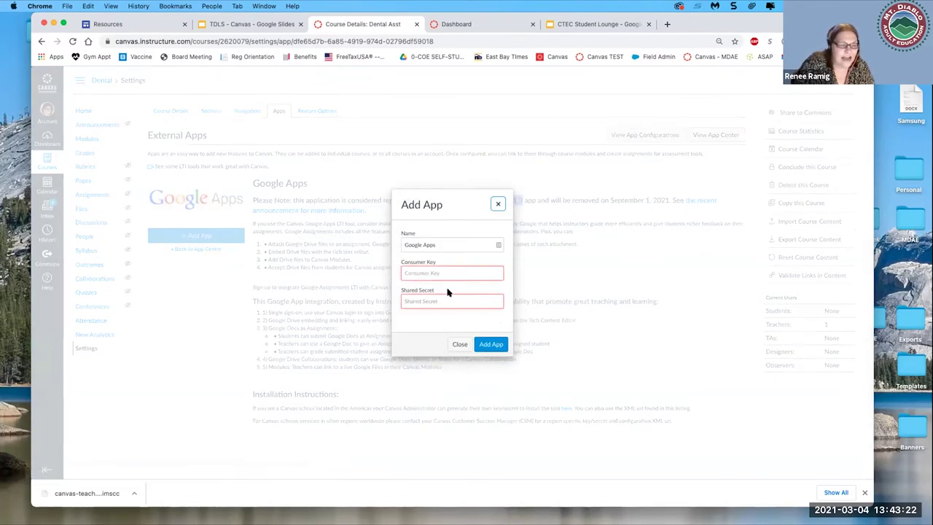
Select the Consumer Key field, then close the Add App dialog without installing Google Apps
click(447, 274)
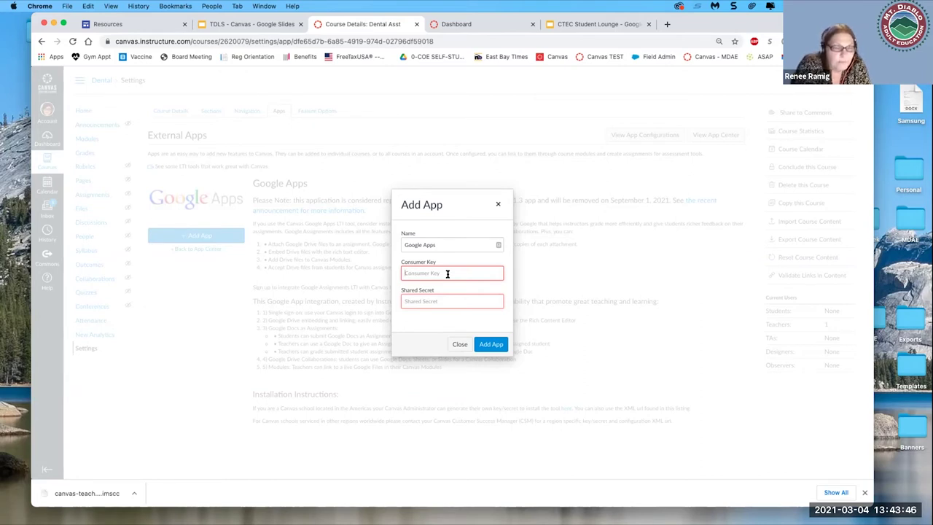
click(460, 344)
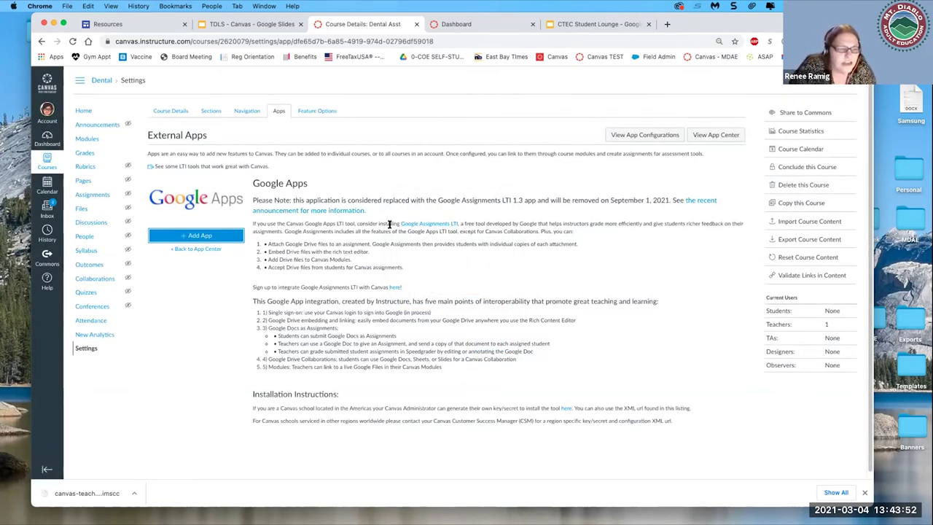
Open the Google Assignments LTI information page and scroll through it
click(418, 224)
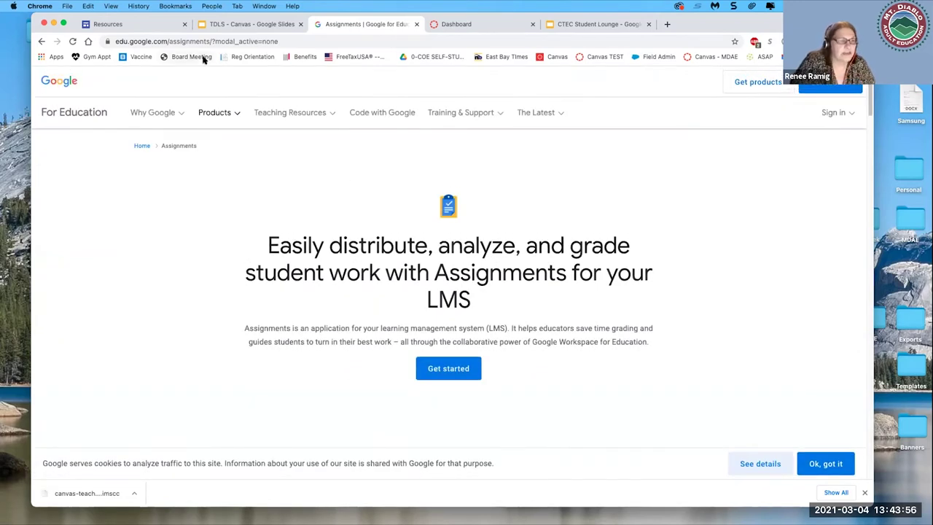
click(288, 41)
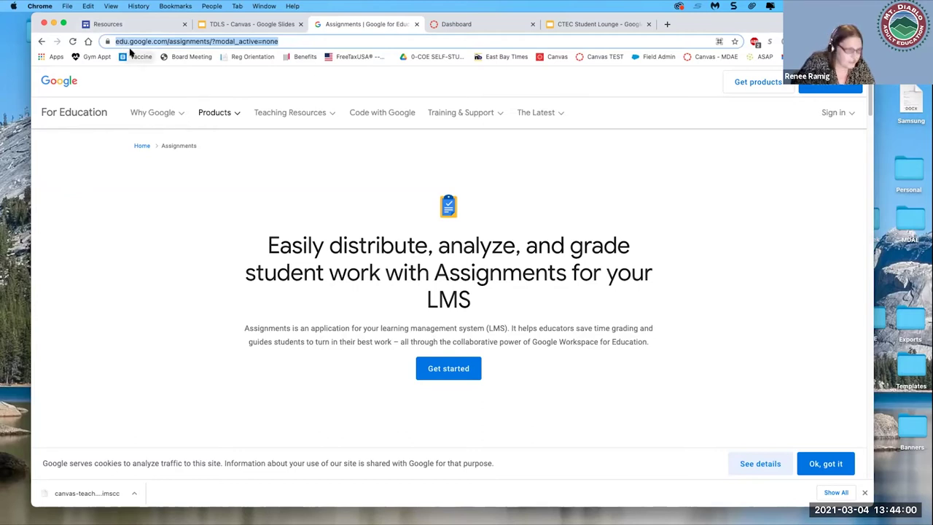
scroll(647, 333, down, 1)
scroll(536, 365, down, 10)
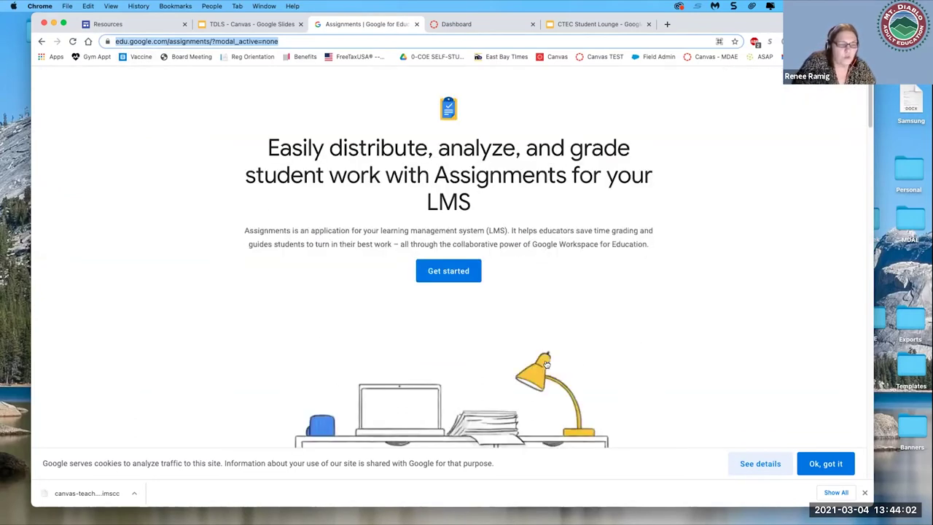
scroll(548, 364, down, 9)
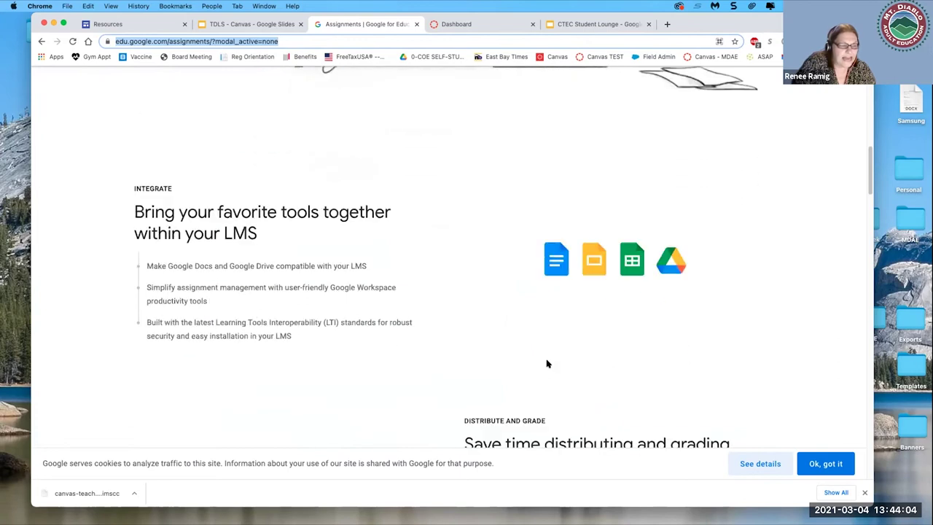
scroll(548, 364, down, 11)
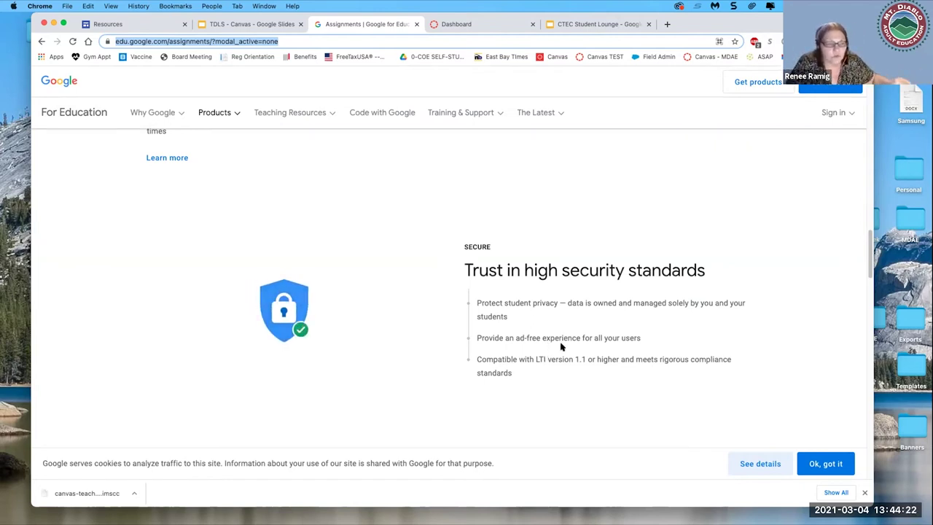
scroll(562, 349, up, 2)
scroll(561, 349, up, 15)
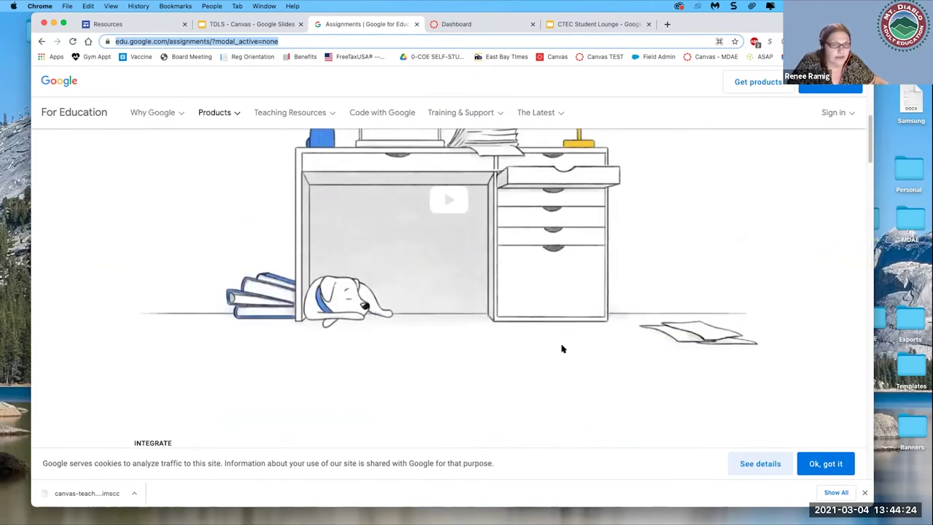
mouse_move(631, 503)
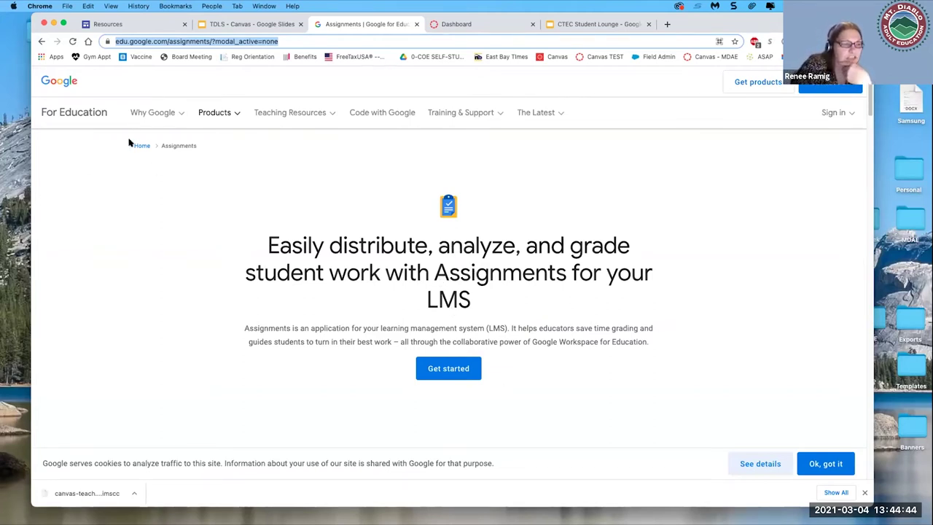
click(72, 203)
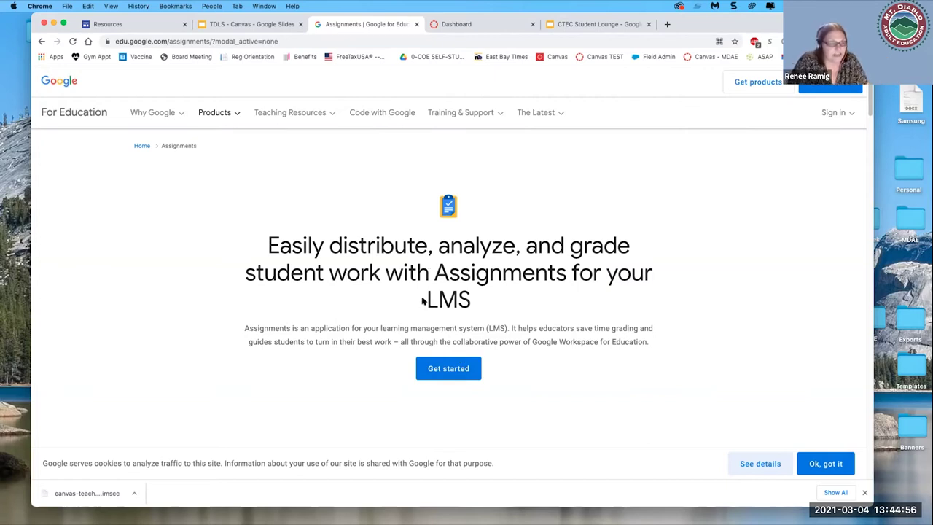
Highlight 'LMS' in the heading, review the features further down, and accept the cookie notice
drag(422, 301, 479, 300)
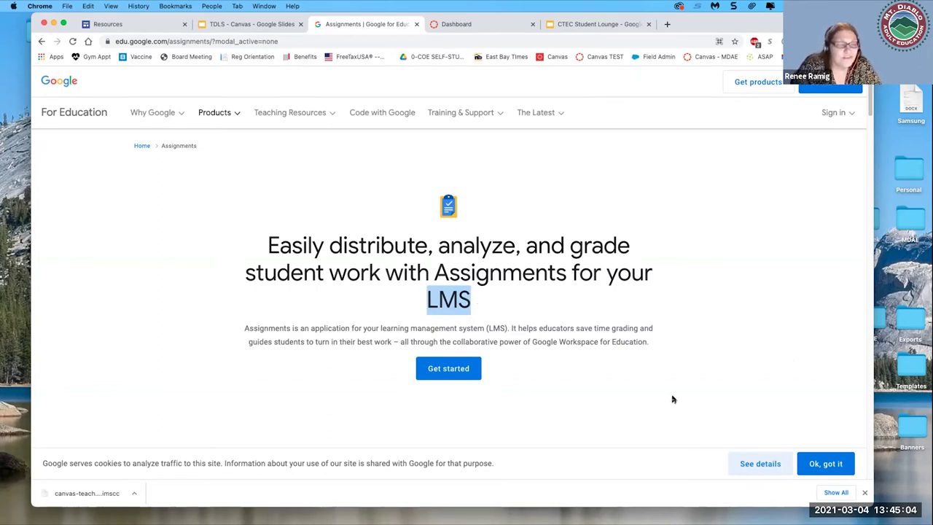
scroll(673, 398, down, 4)
scroll(673, 400, up, 4)
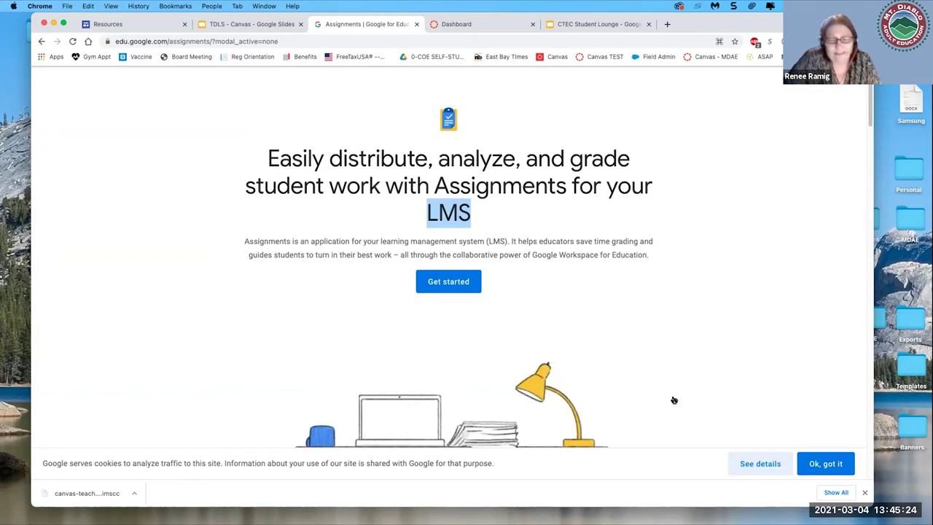
scroll(663, 385, down, 1)
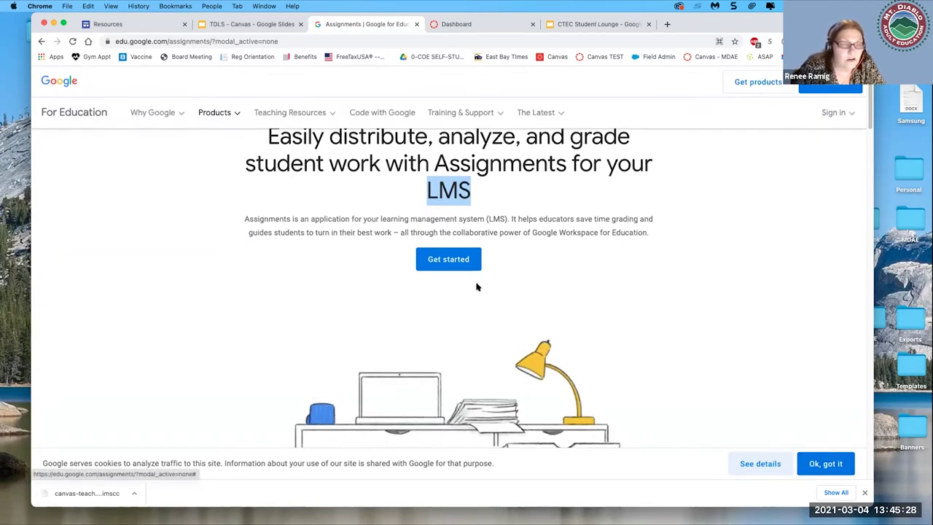
scroll(479, 298, down, 1)
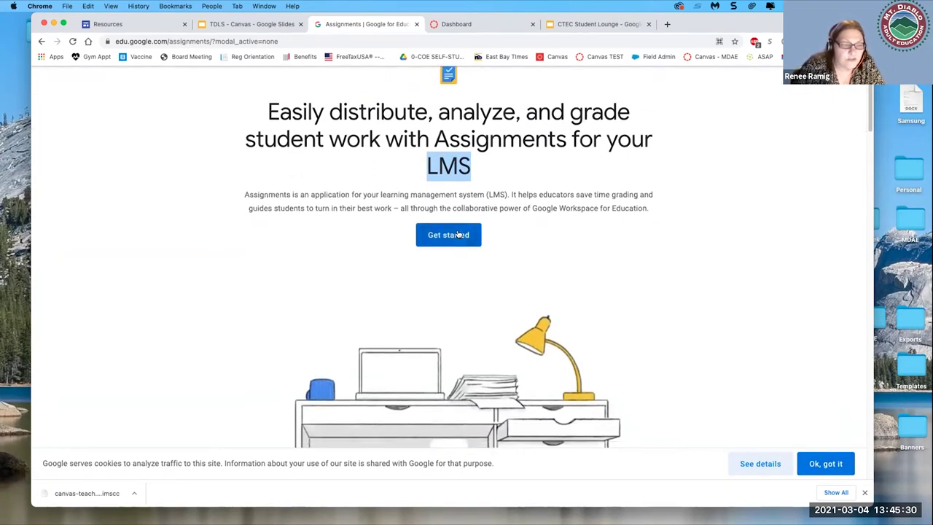
scroll(511, 270, down, 5)
scroll(585, 317, down, 6)
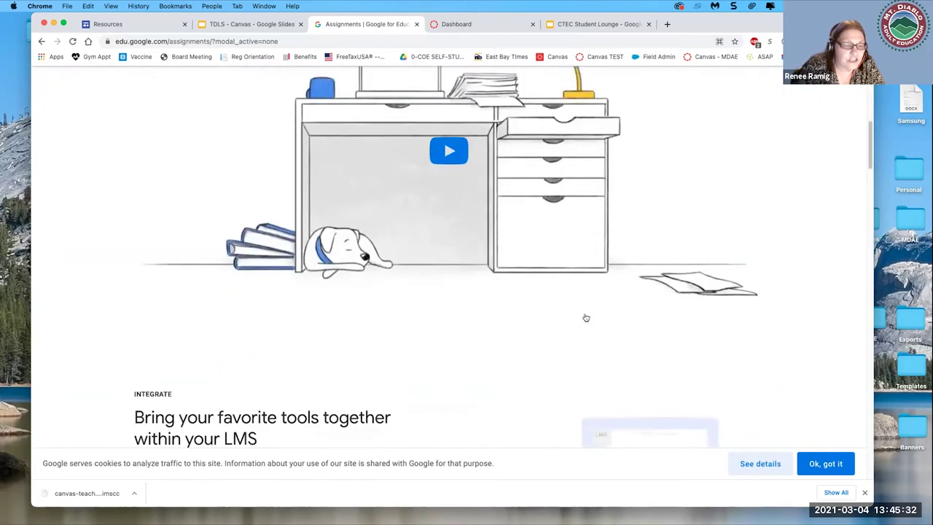
scroll(514, 359, down, 5)
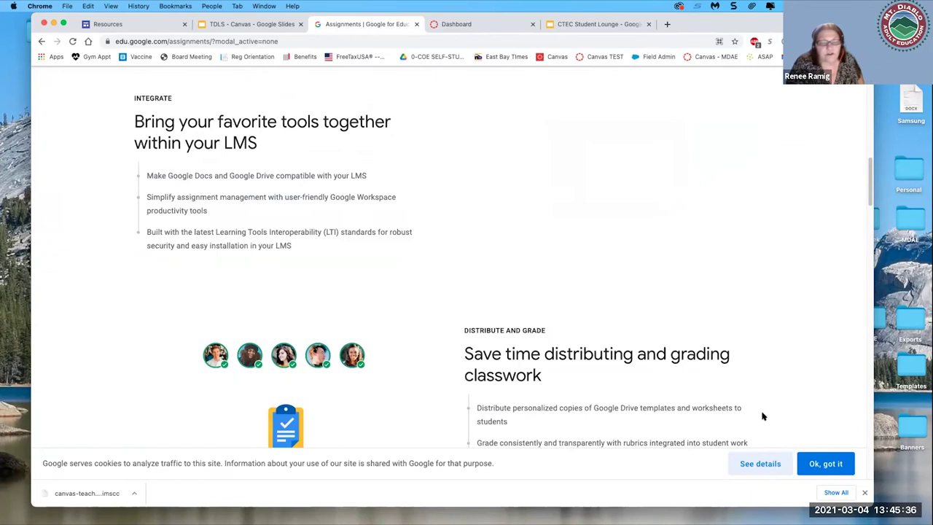
click(826, 464)
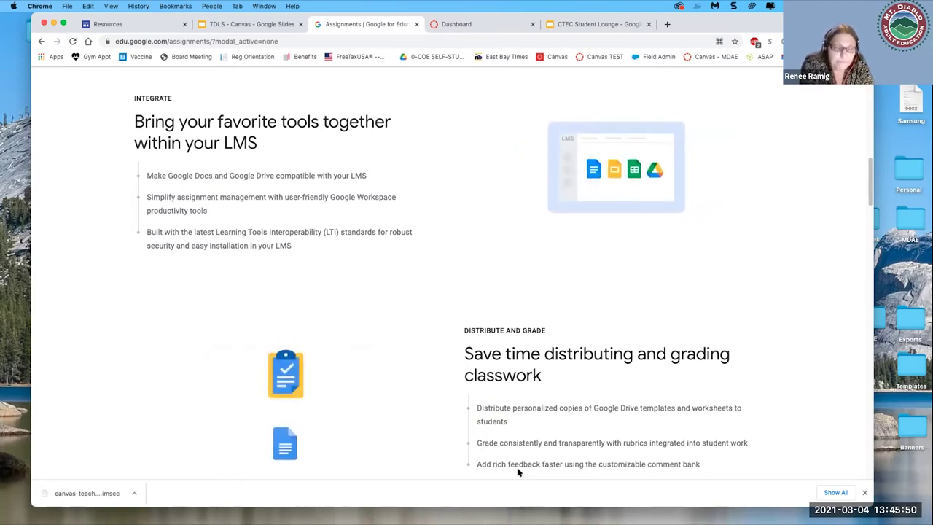
click(595, 25)
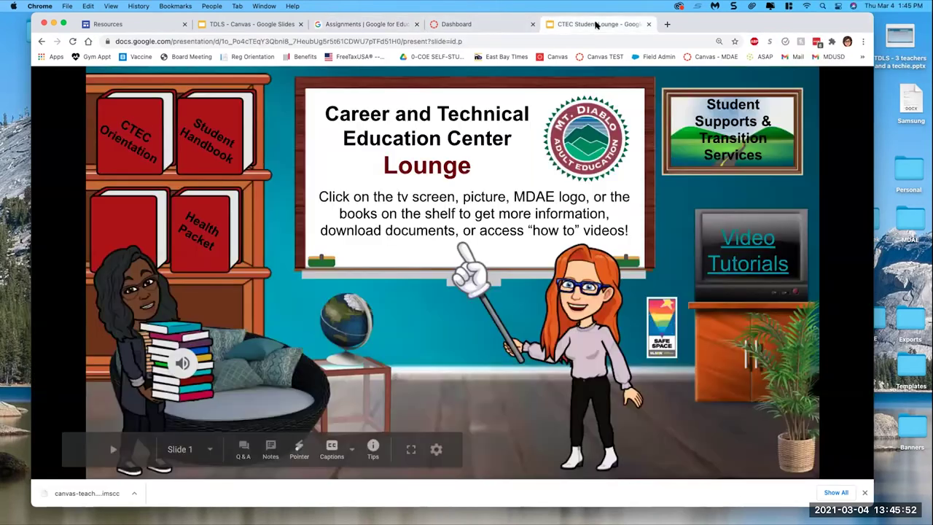
Bring the TDLS - Canvas slides back up on the Setting Up Your Course slide
click(337, 25)
click(240, 24)
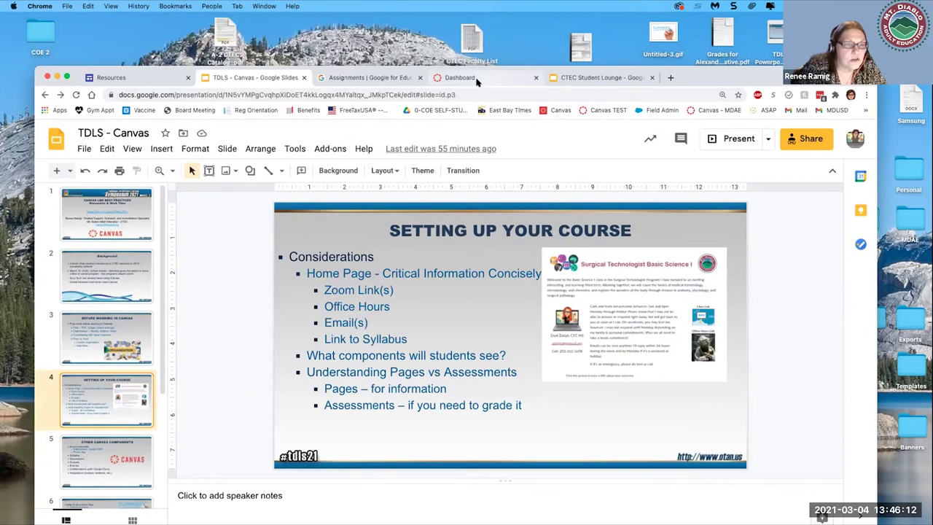
click(474, 78)
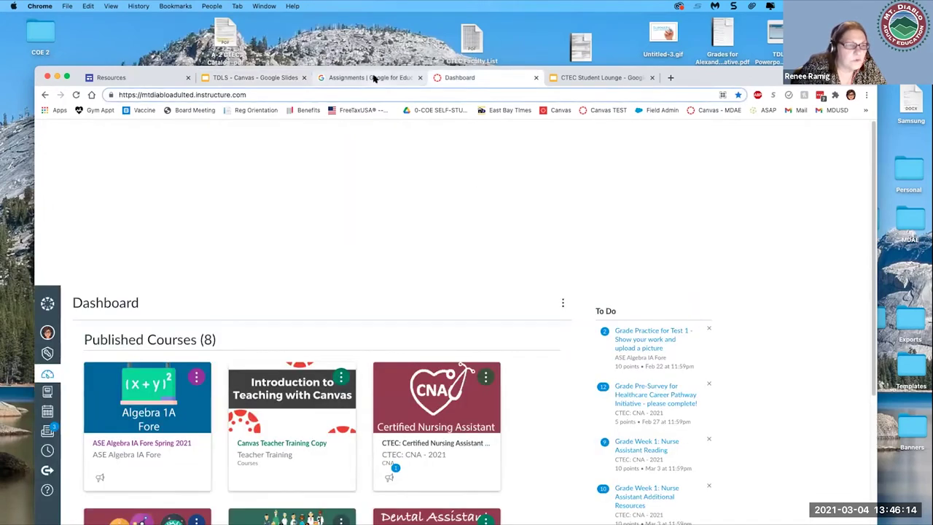
Open the MDAE > Canvas bookmark in a new browser tab
click(326, 77)
click(453, 75)
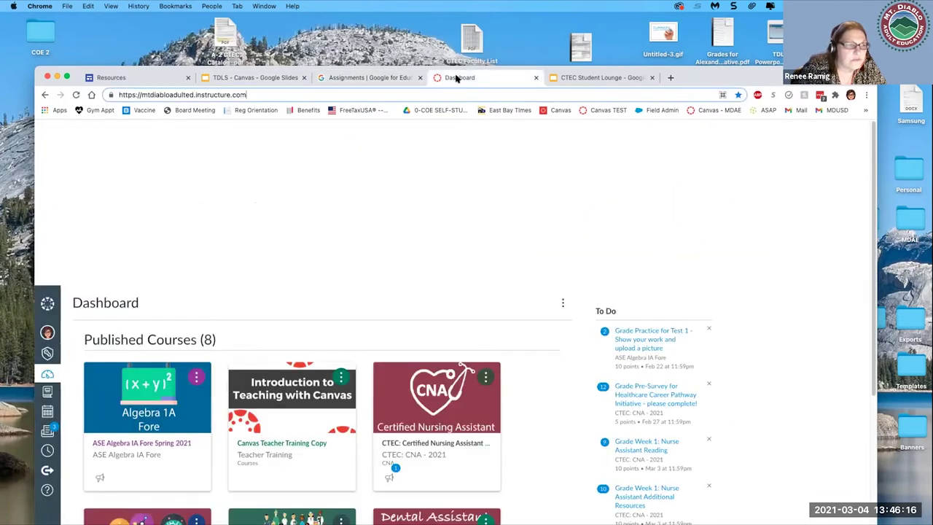
click(670, 77)
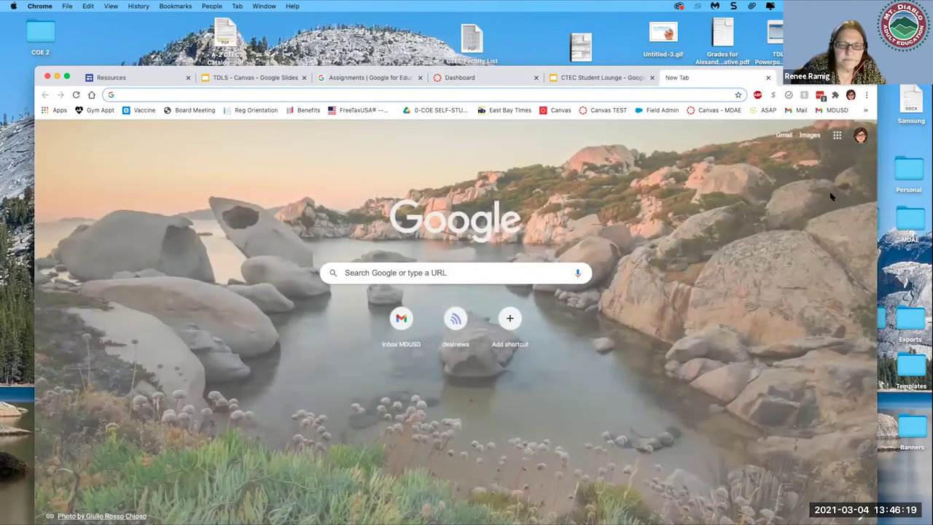
click(865, 110)
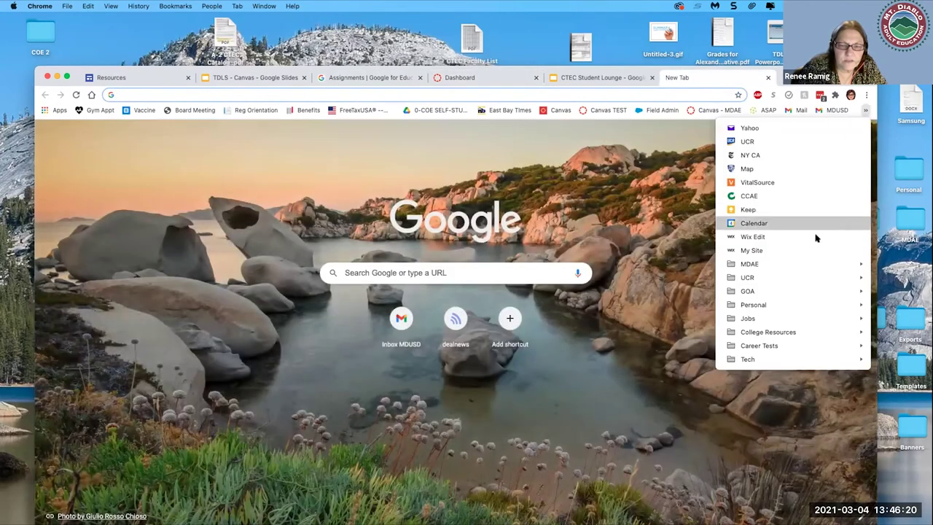
mouse_move(817, 264)
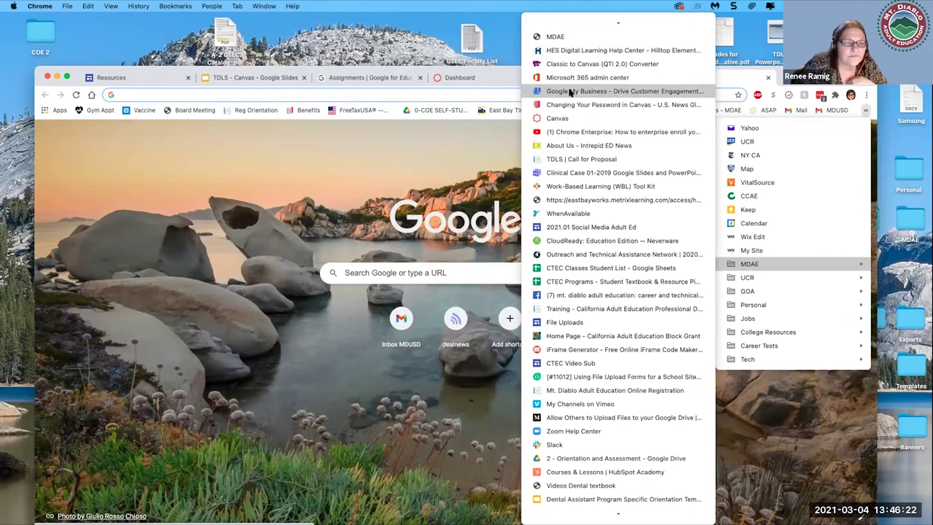
click(558, 120)
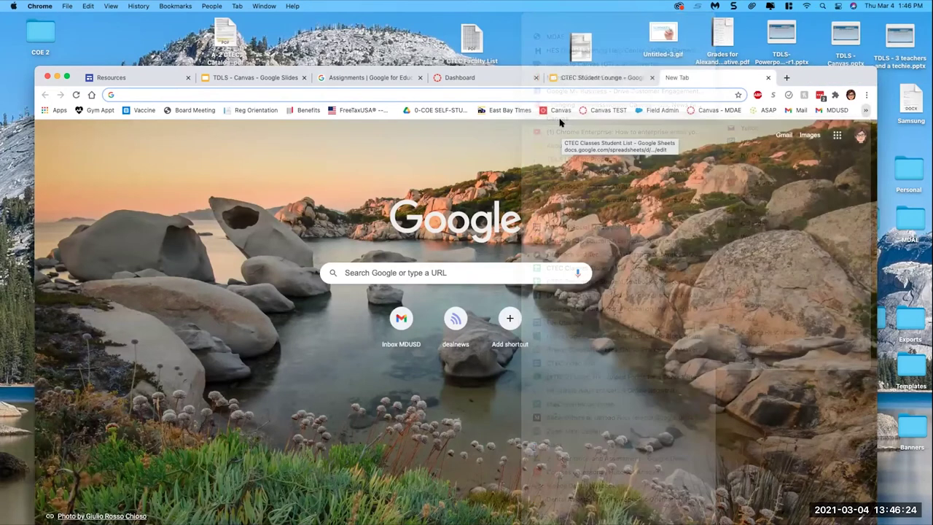
Sign in to Canvas Free for Teacher with the saved teacher login
click(521, 220)
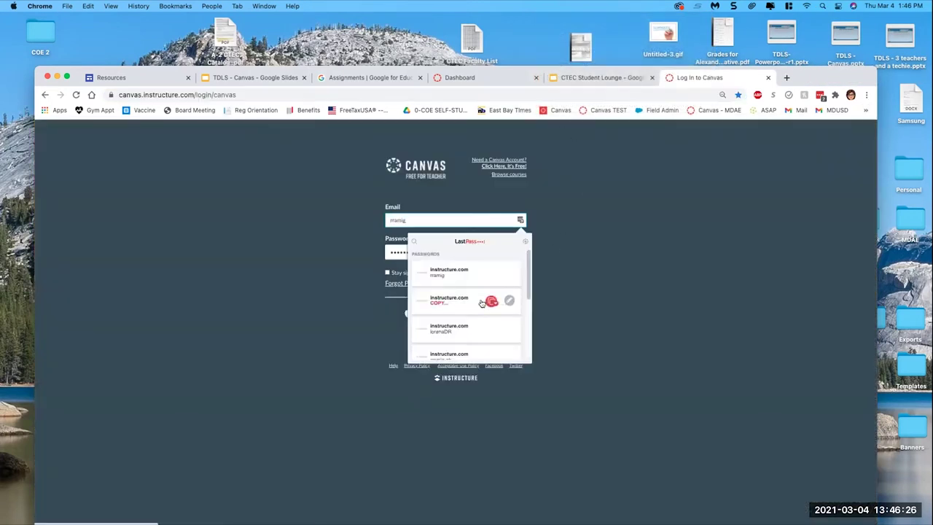
click(458, 298)
click(510, 277)
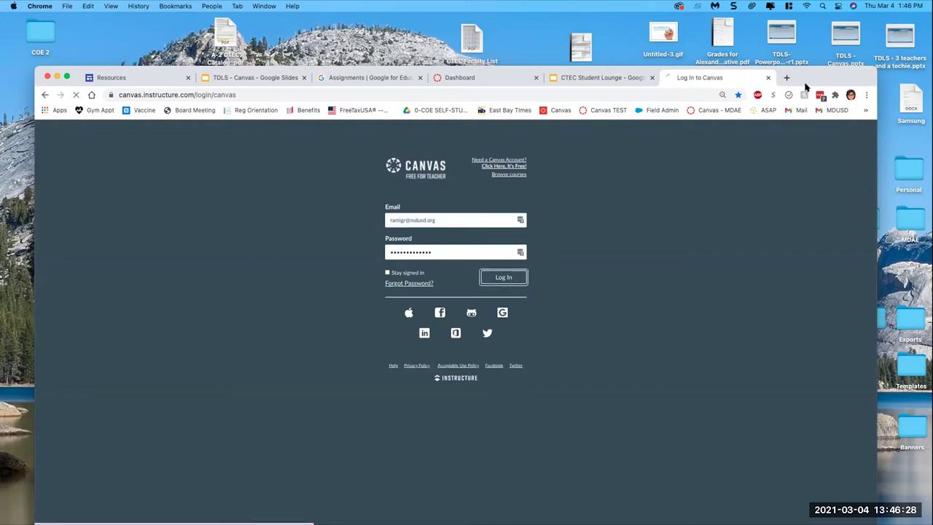
drag(819, 75, 820, 41)
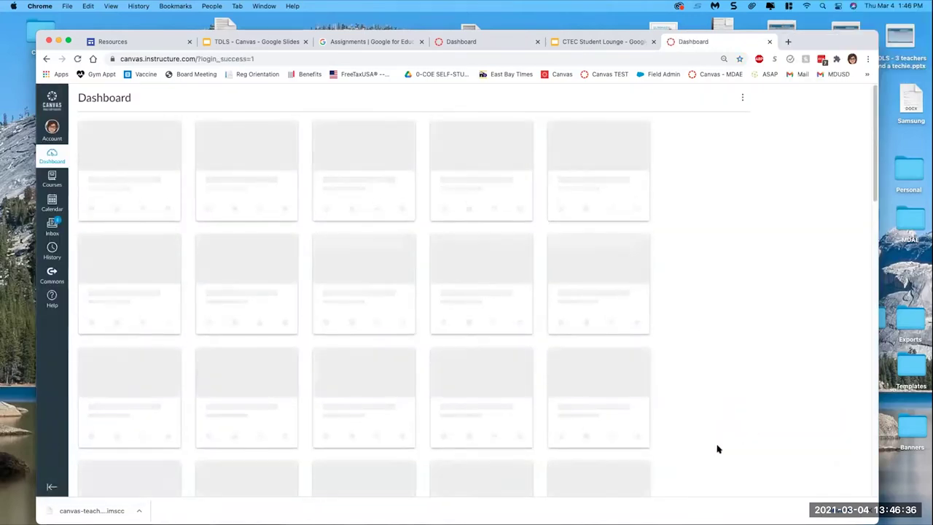
Open the All Courses list from the Courses menu
scroll(707, 430, down, 10)
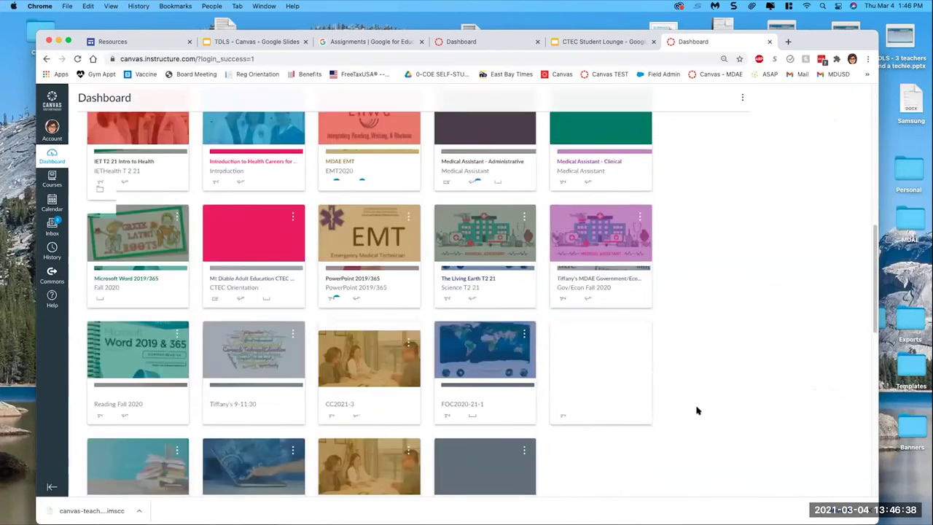
scroll(697, 410, down, 5)
scroll(698, 410, up, 15)
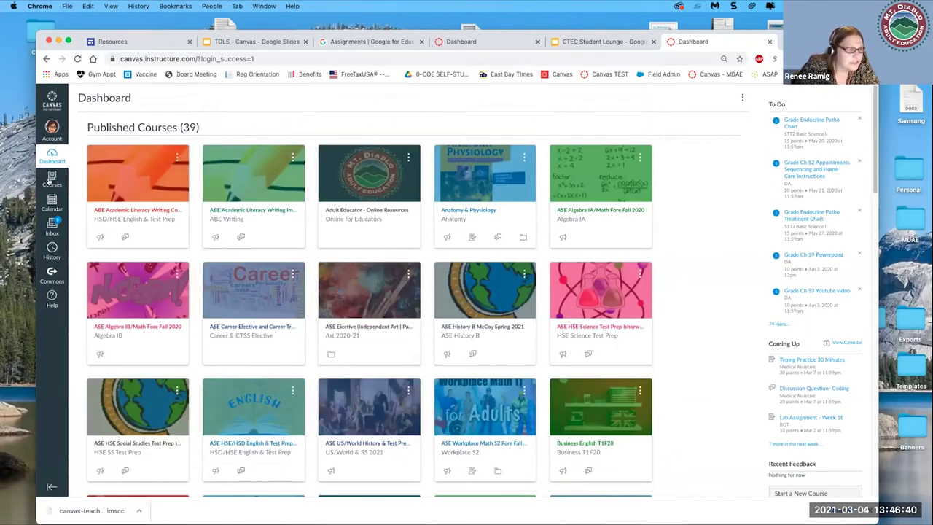
click(50, 180)
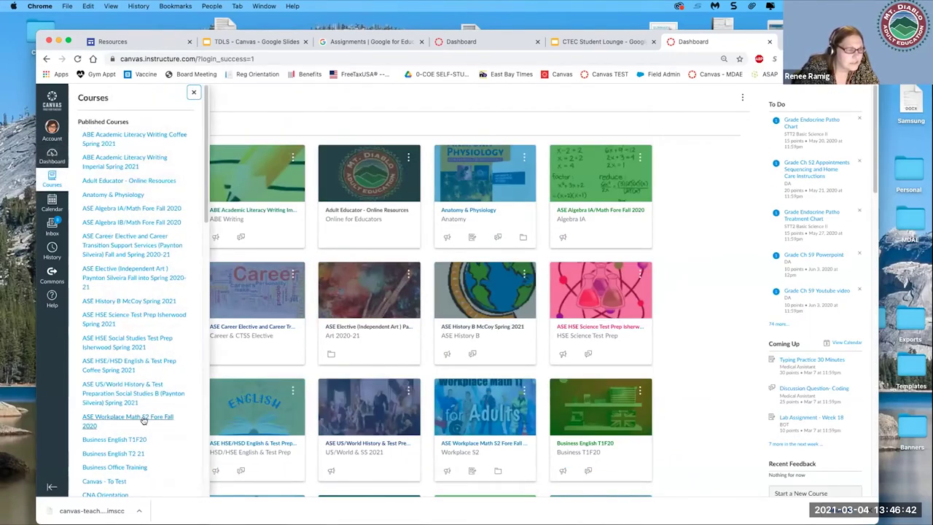
scroll(144, 420, down, 15)
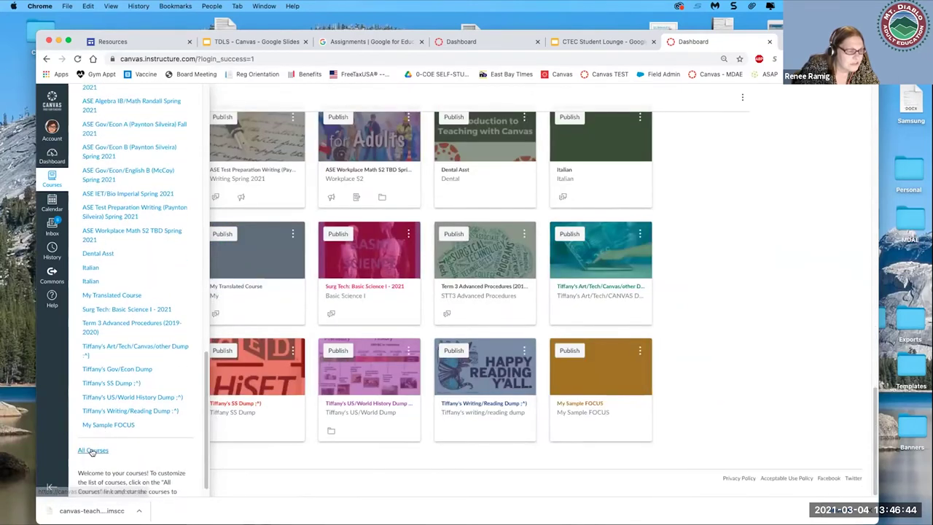
click(92, 451)
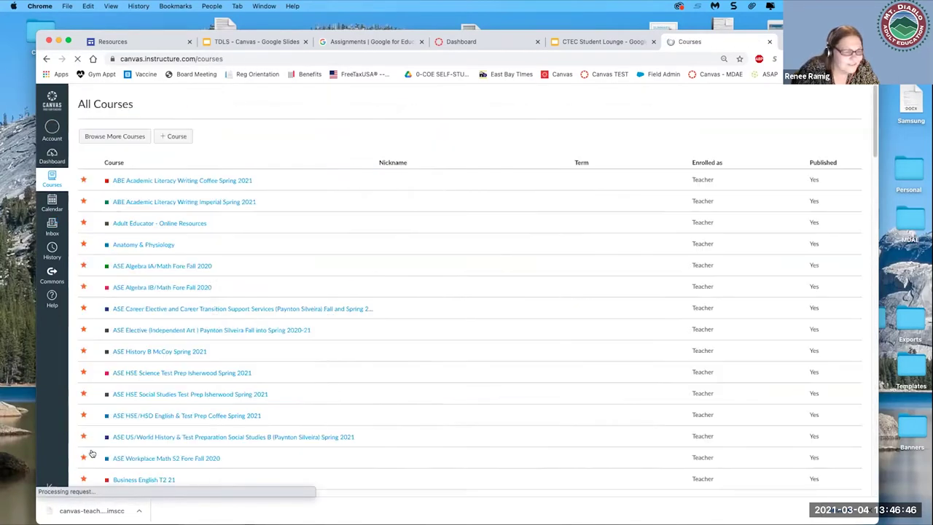
scroll(372, 361, down, 5)
scroll(372, 362, down, 15)
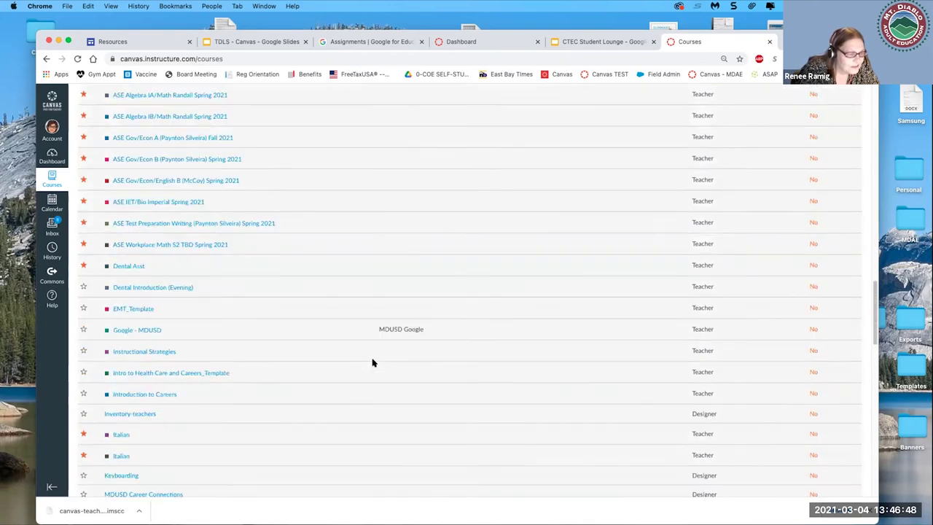
scroll(213, 481, up, 4)
scroll(215, 479, up, 10)
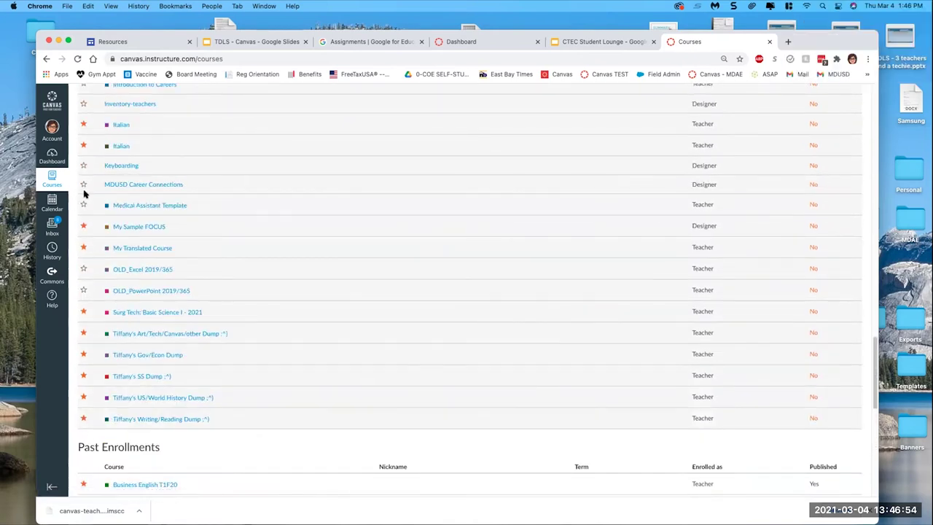
scroll(347, 315, up, 15)
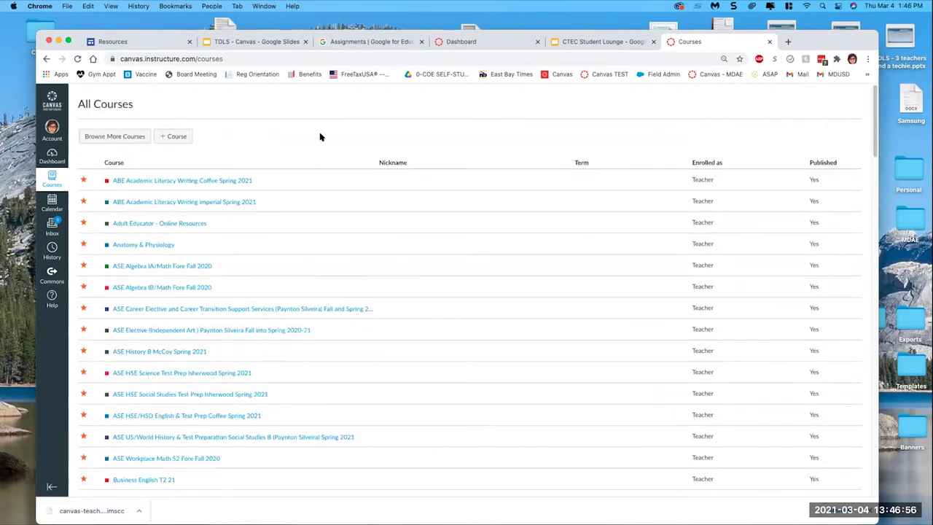
Search the page for 'dental' and open Dental Assistant Course 3-Dental Materials
key(super+f)
text(dental)
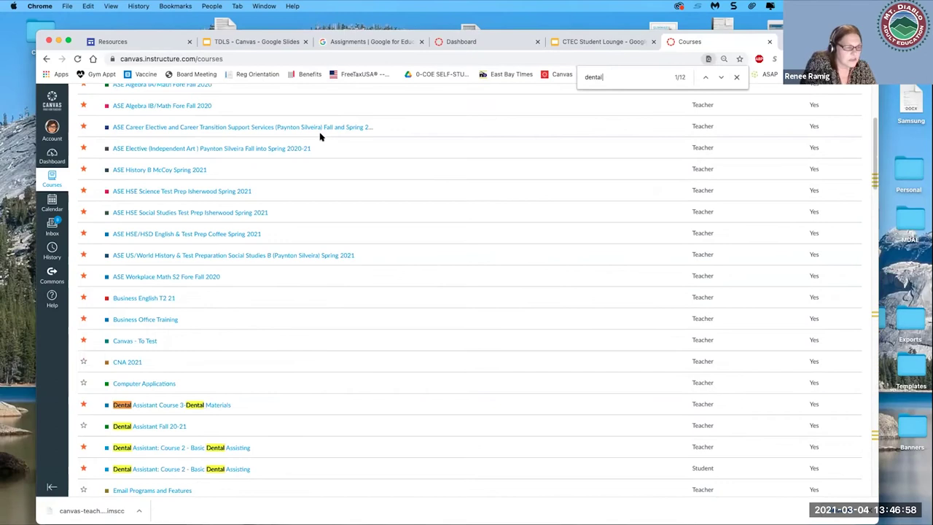
scroll(368, 386, down, 3)
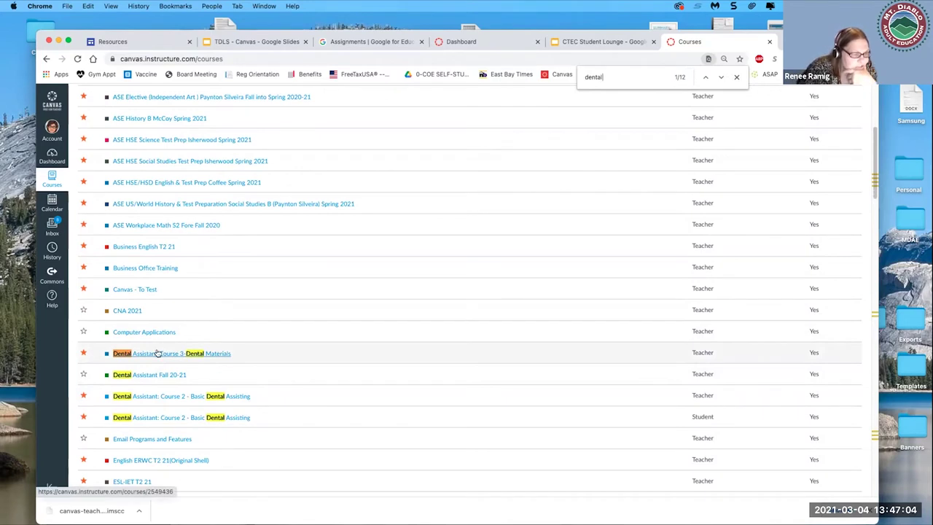
click(158, 352)
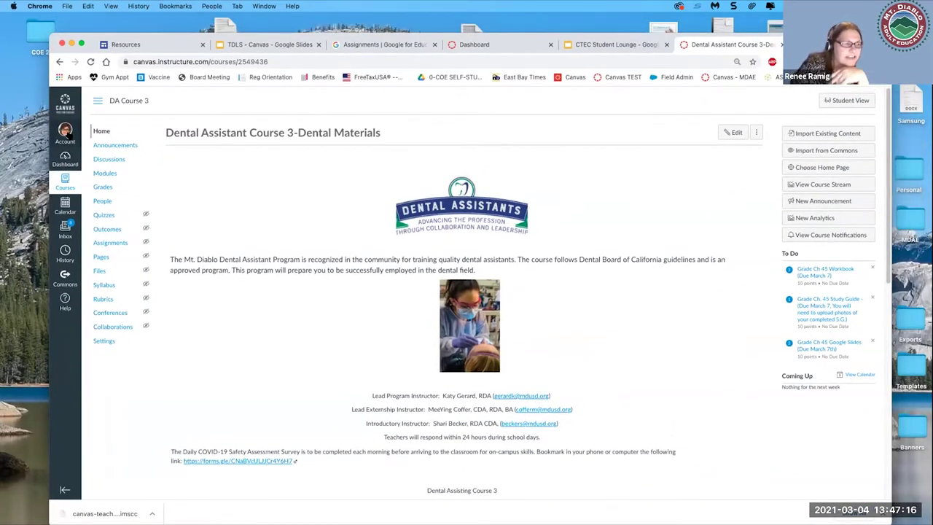
Create a new course named 'Check for Grades' from the Dashboard and open its Settings
click(66, 132)
click(66, 159)
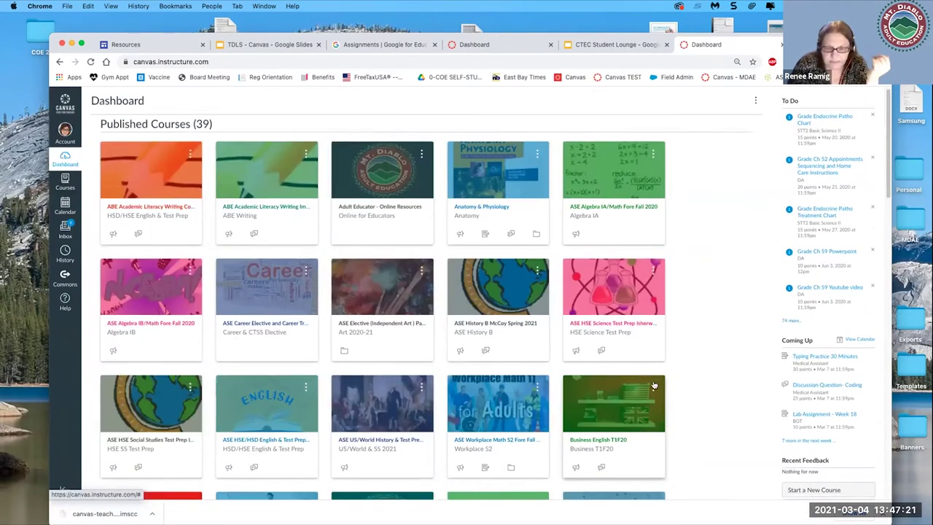
scroll(803, 437, down, 2)
click(795, 450)
click(481, 268)
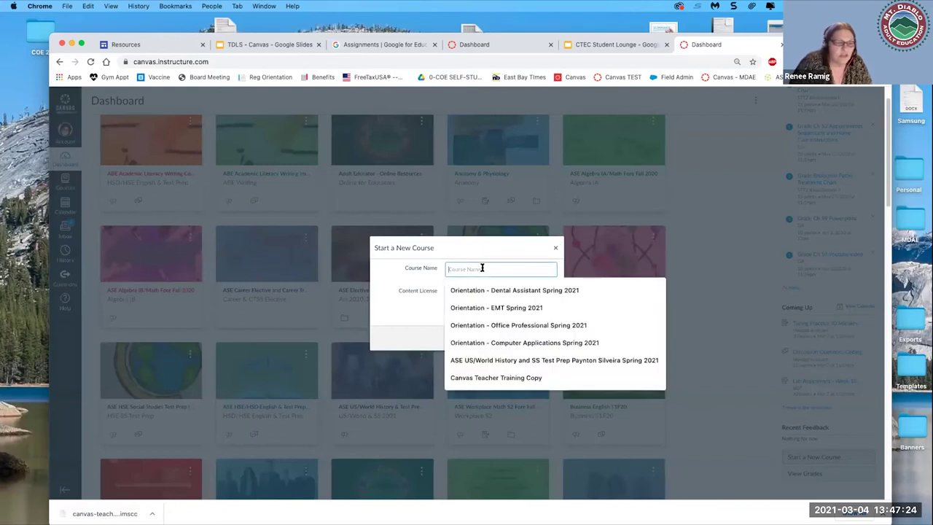
text(Check for Grades)
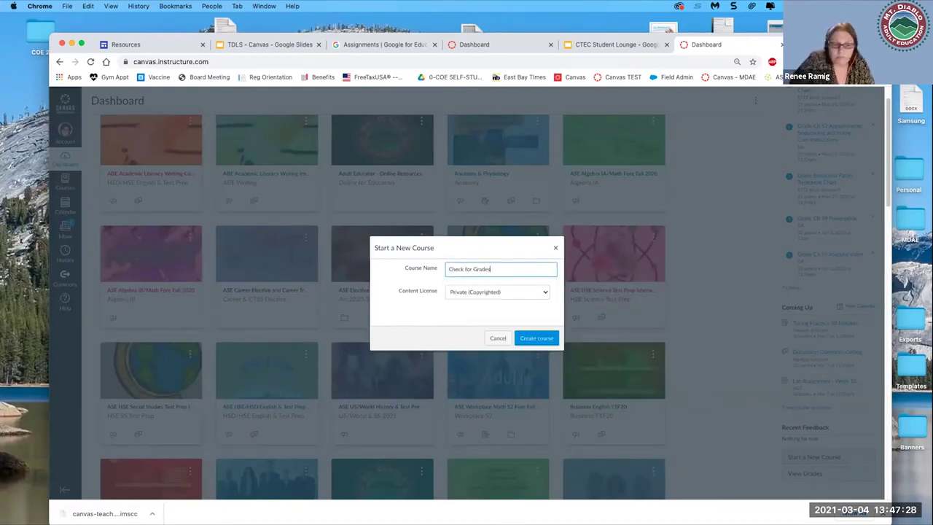
click(533, 339)
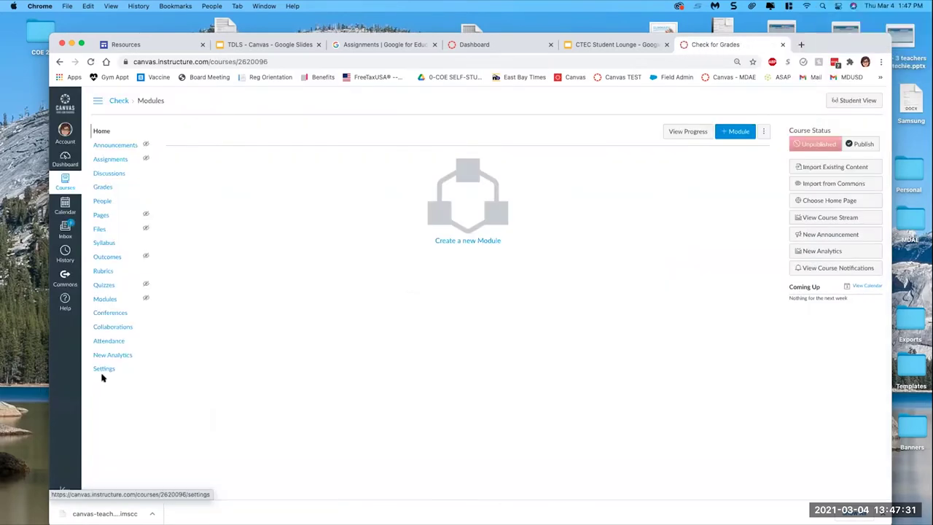
click(104, 369)
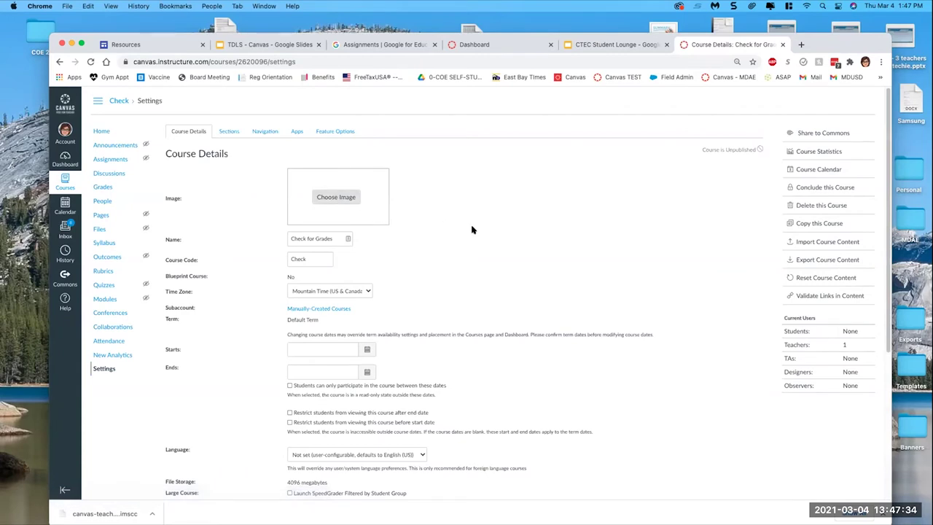
Import All content from the Downloads Canvas Course Export Package (.imscc), then switch to the Dashboard tab
click(827, 242)
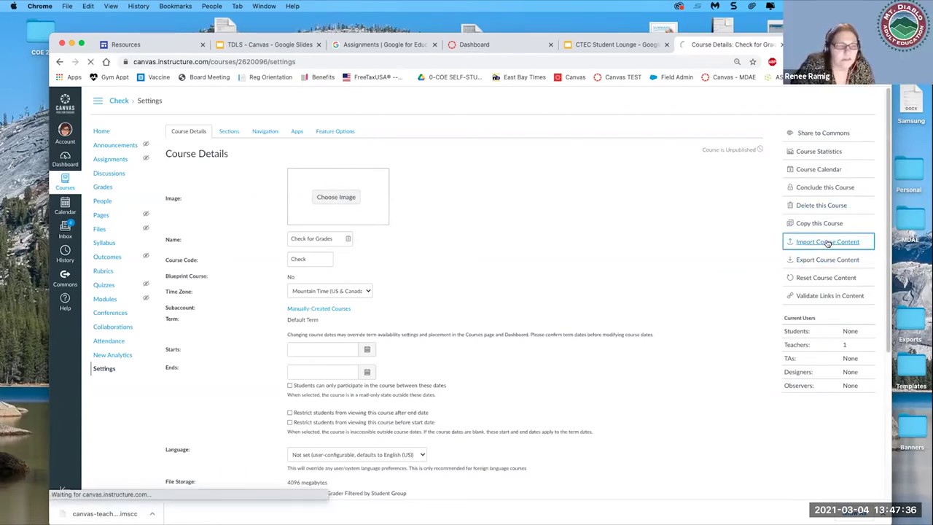
click(269, 153)
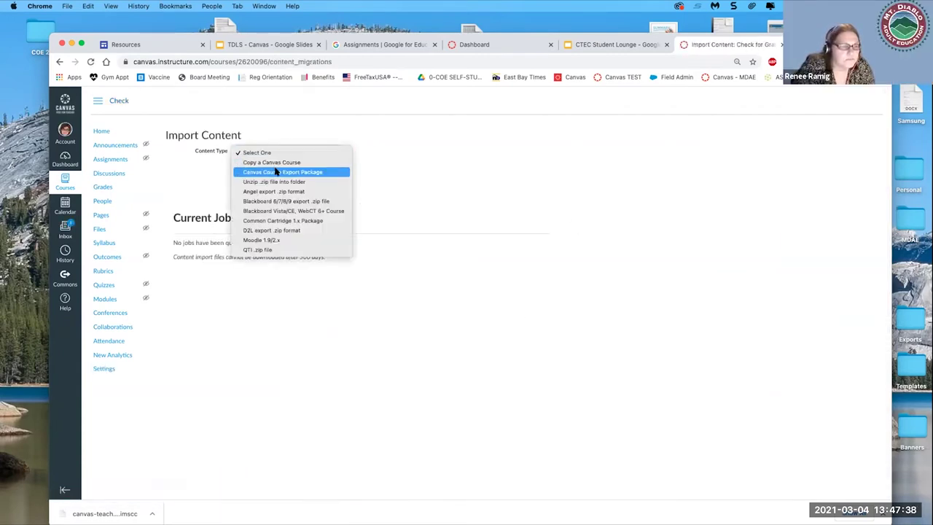
click(273, 170)
click(261, 181)
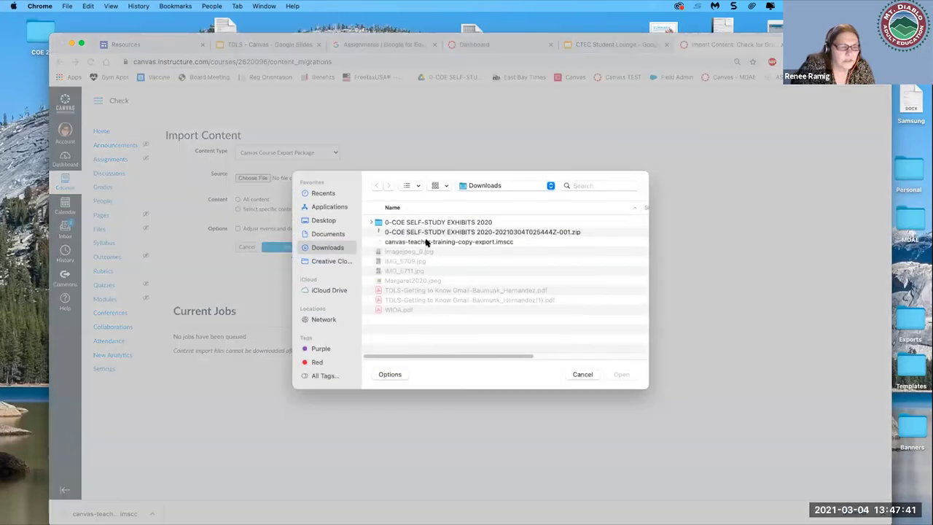
double_click(427, 242)
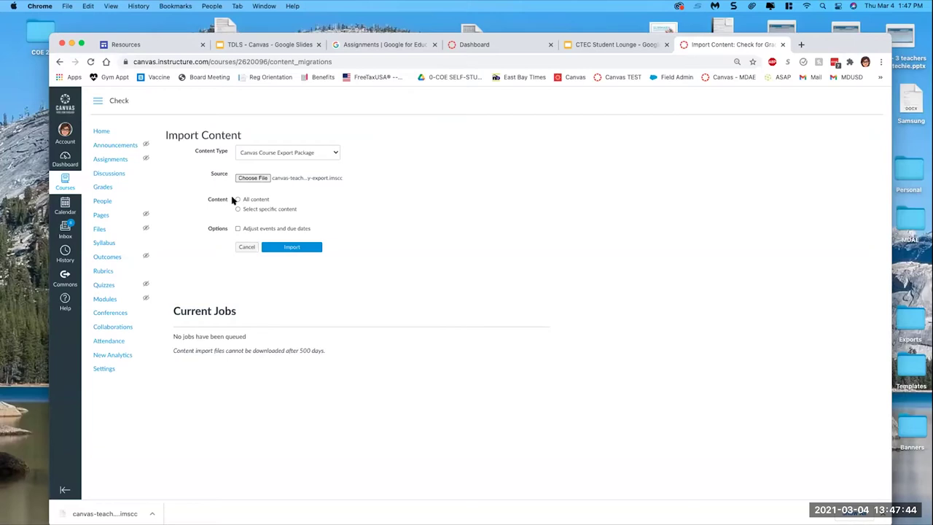
click(237, 199)
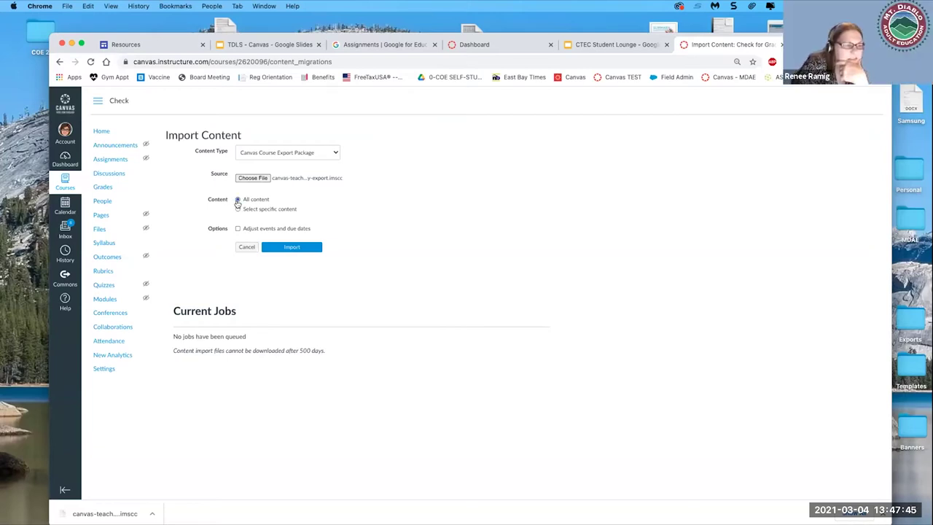
click(296, 247)
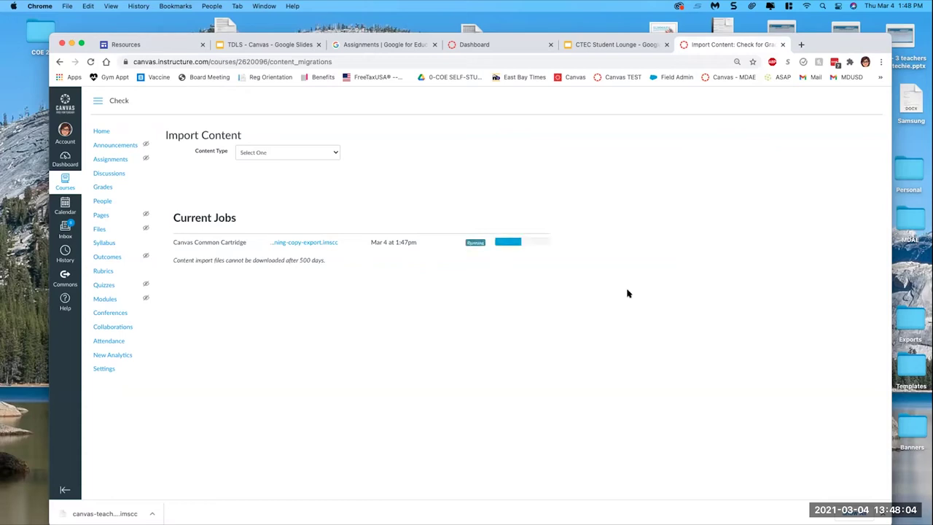
click(501, 46)
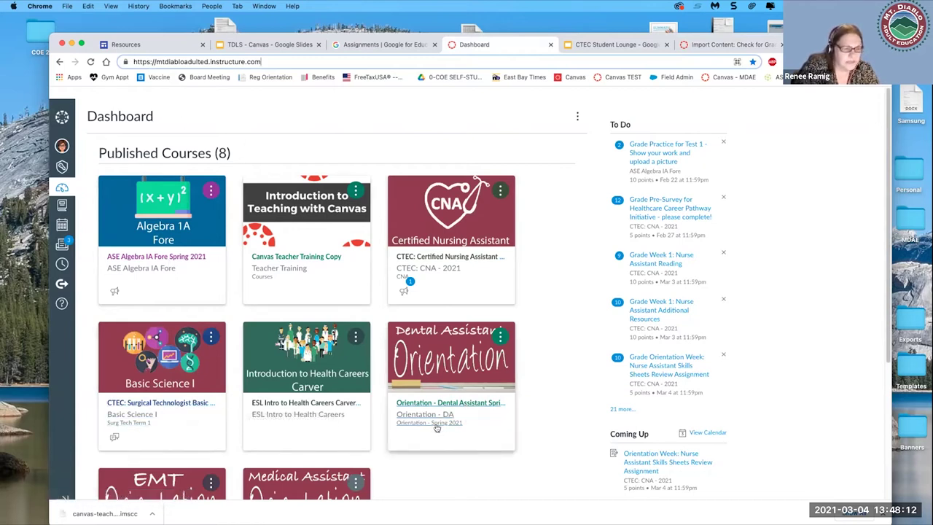
In Orientation - Dental Assistant Spring 2021, start a blank new assignment from the Assignments page
click(445, 405)
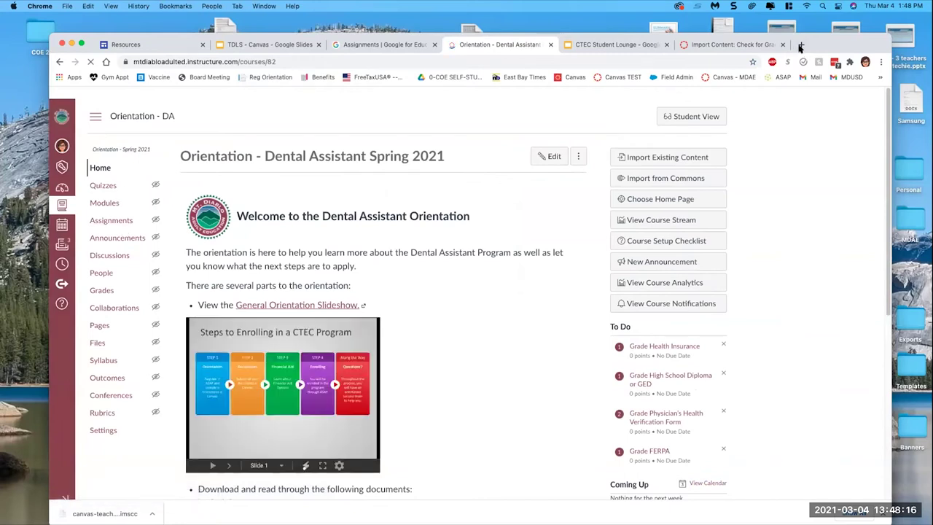
drag(840, 38, 876, 22)
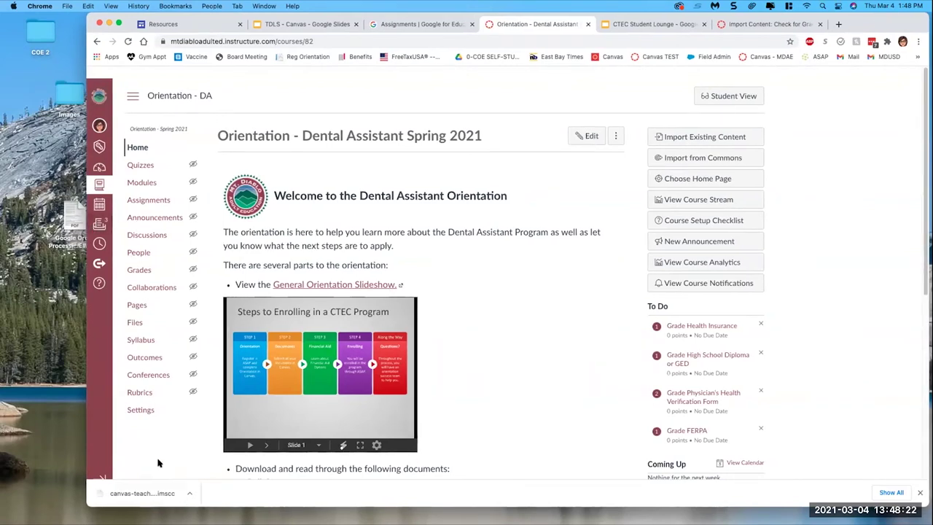
click(147, 204)
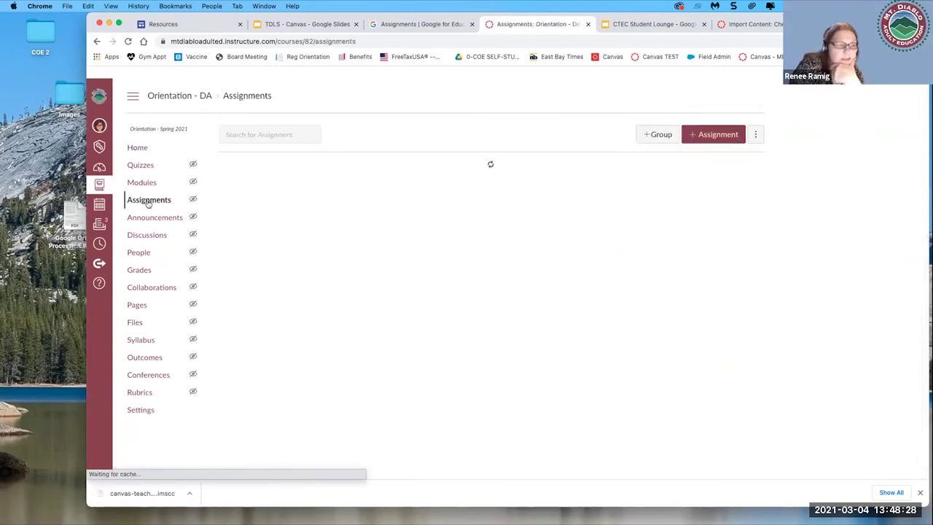
click(722, 140)
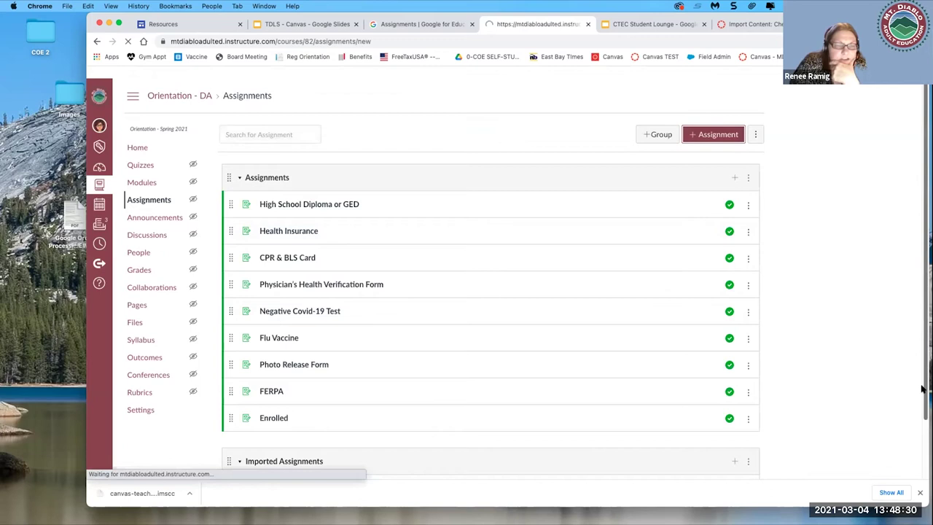
click(467, 170)
click(474, 318)
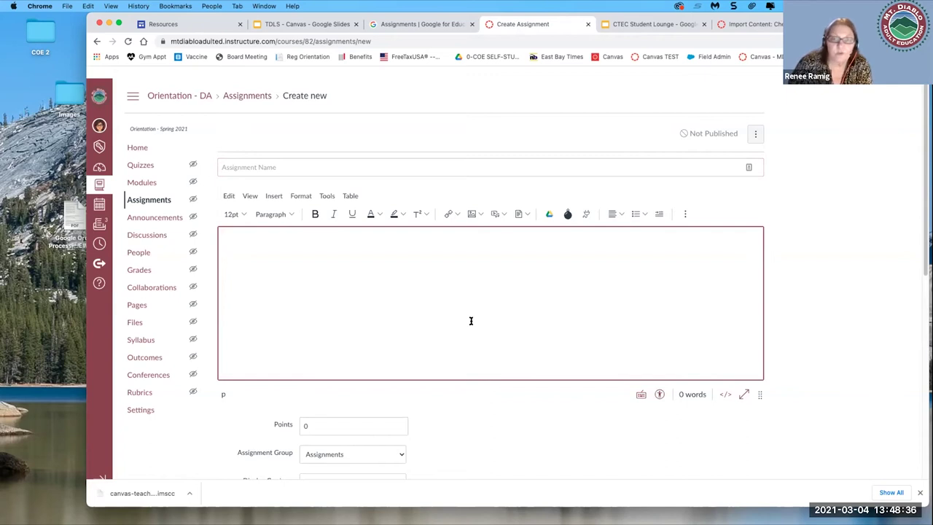
click(270, 164)
click(477, 288)
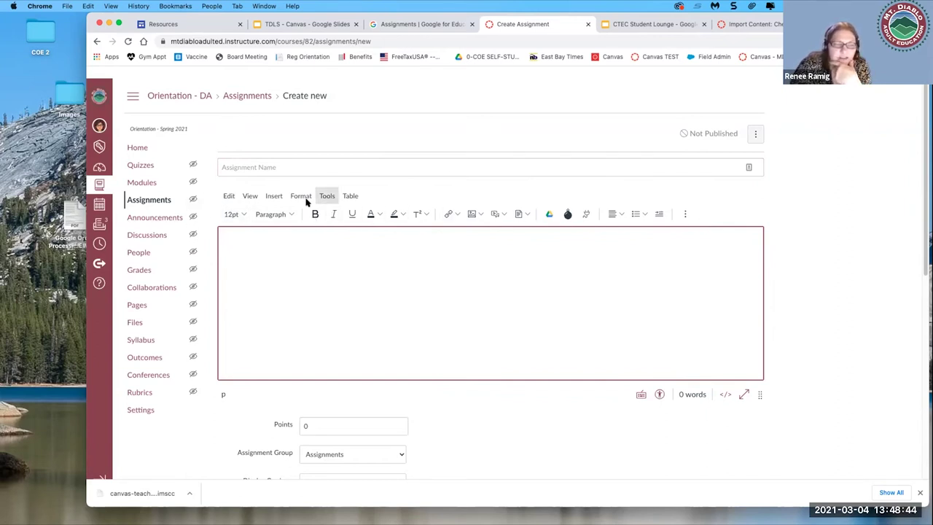
click(456, 214)
click(479, 215)
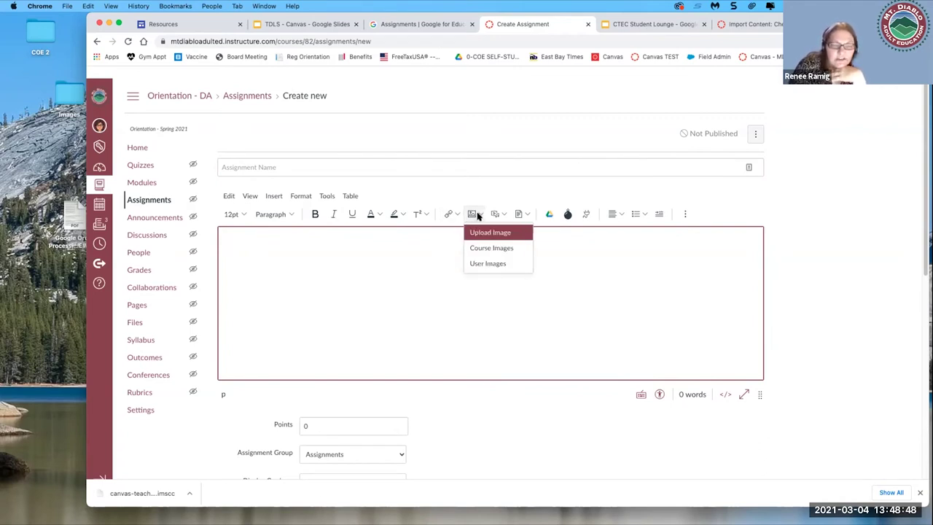
click(497, 214)
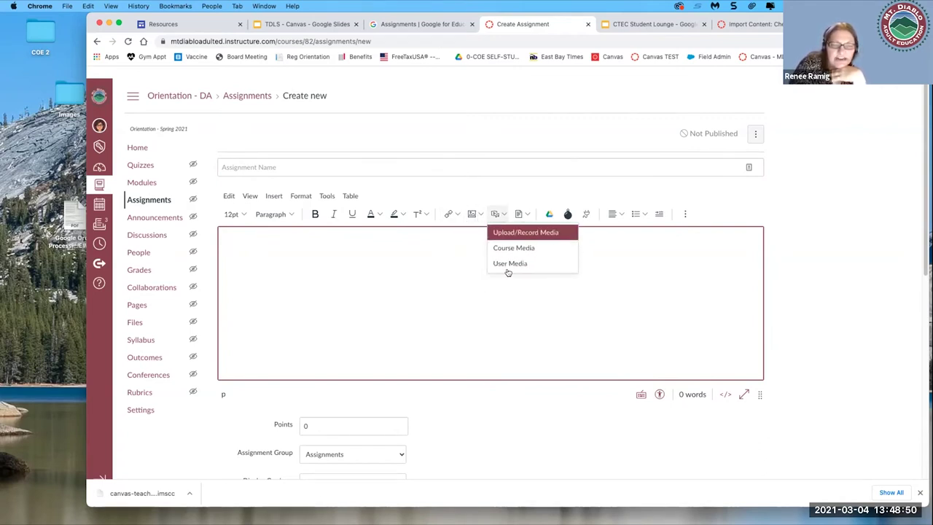
click(521, 214)
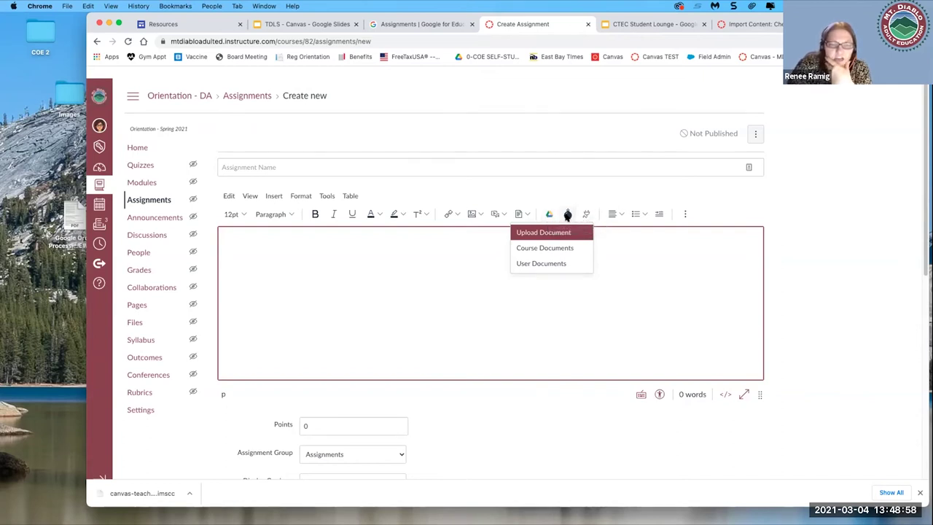
click(609, 314)
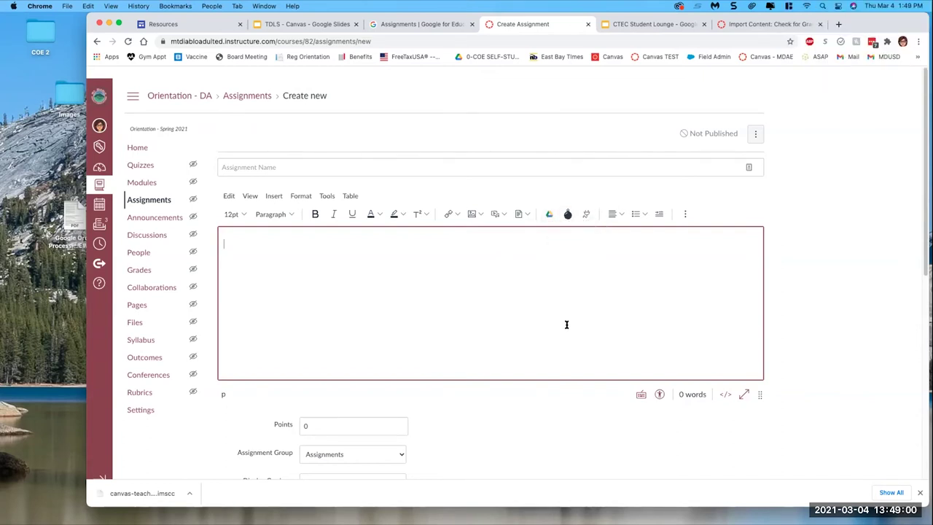
Review the assignment's points value and assignment group list, leaving the group unchanged
scroll(567, 326, down, 7)
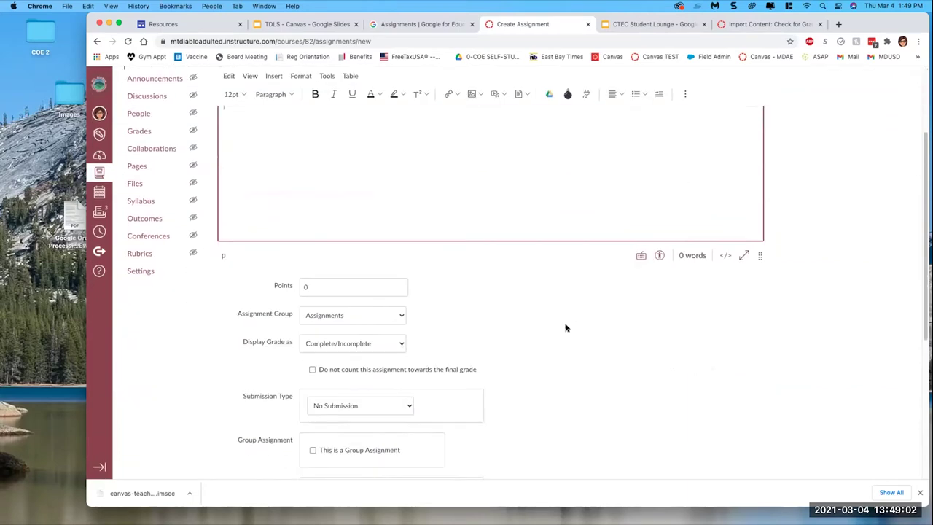
scroll(566, 326, up, 1)
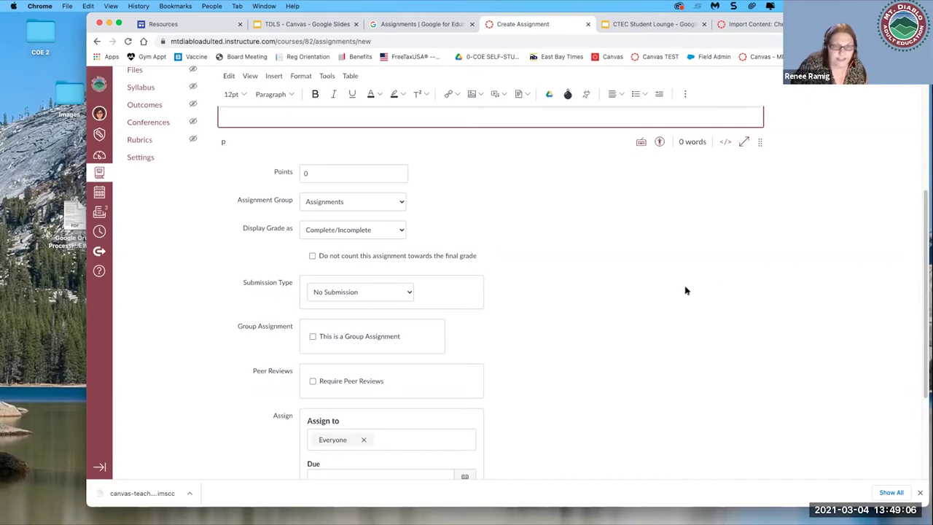
scroll(685, 292, down, 1)
click(336, 162)
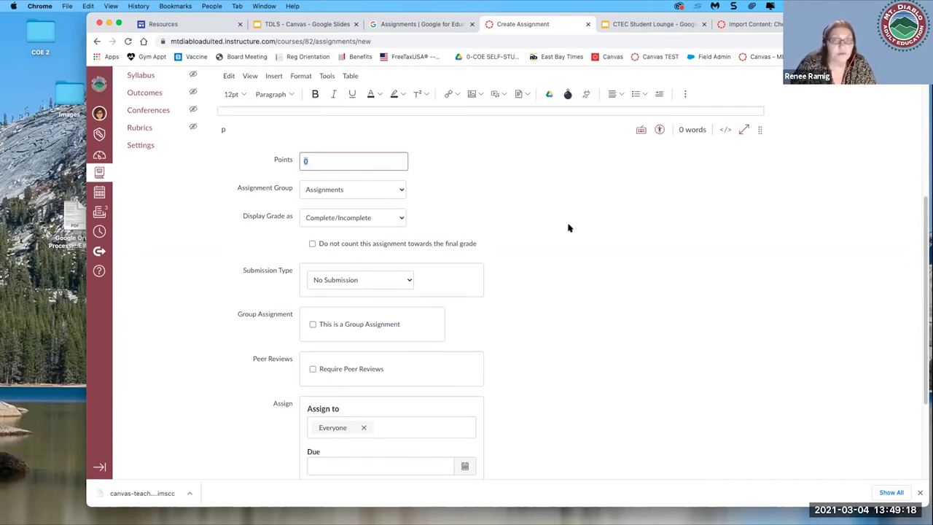
click(371, 191)
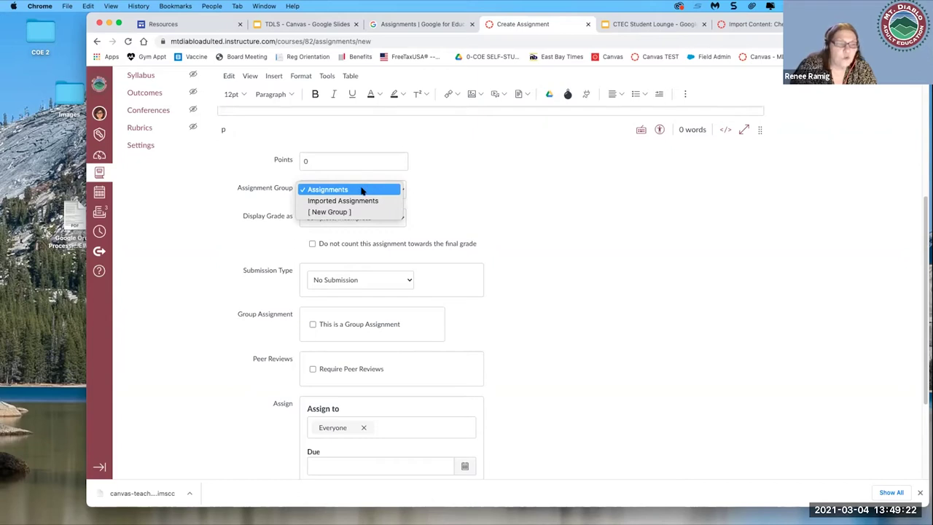
click(580, 277)
Keep the grade display as Complete/Incomplete and show the submission type options
click(378, 218)
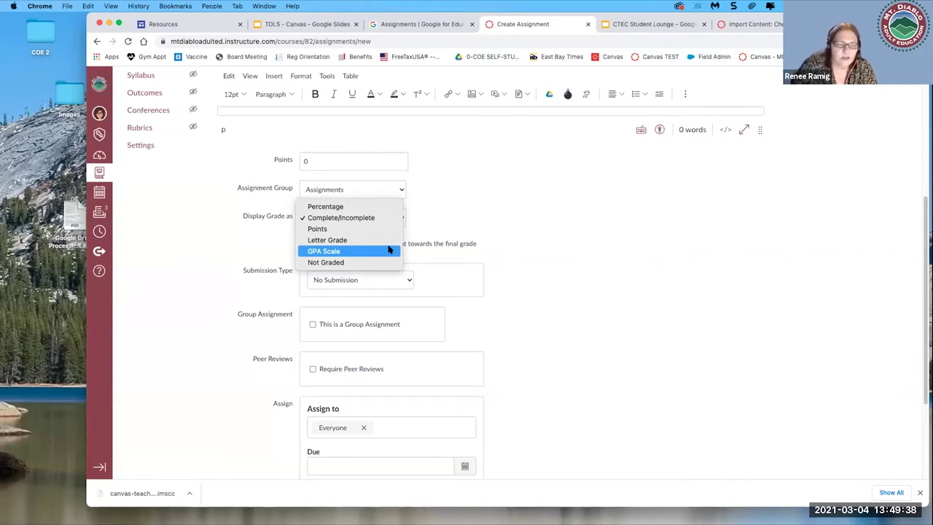
click(546, 243)
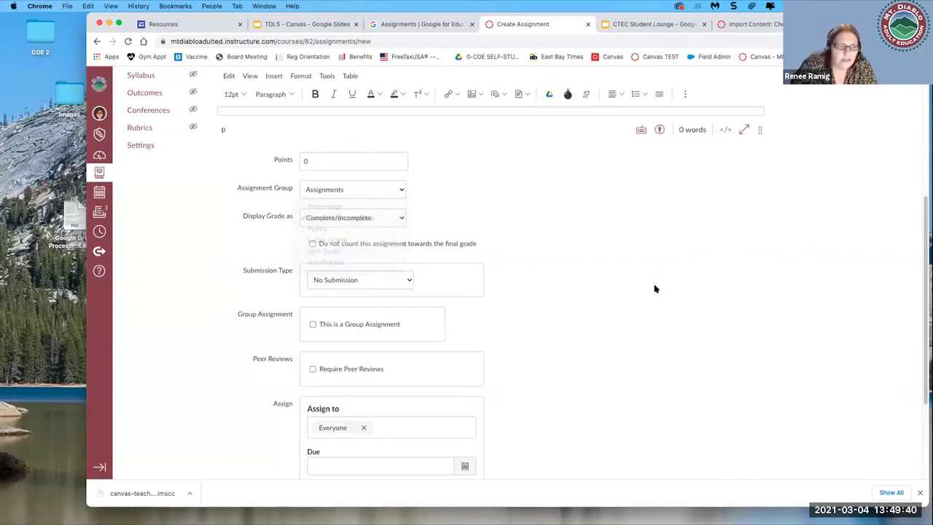
scroll(541, 323, up, 5)
scroll(413, 294, down, 8)
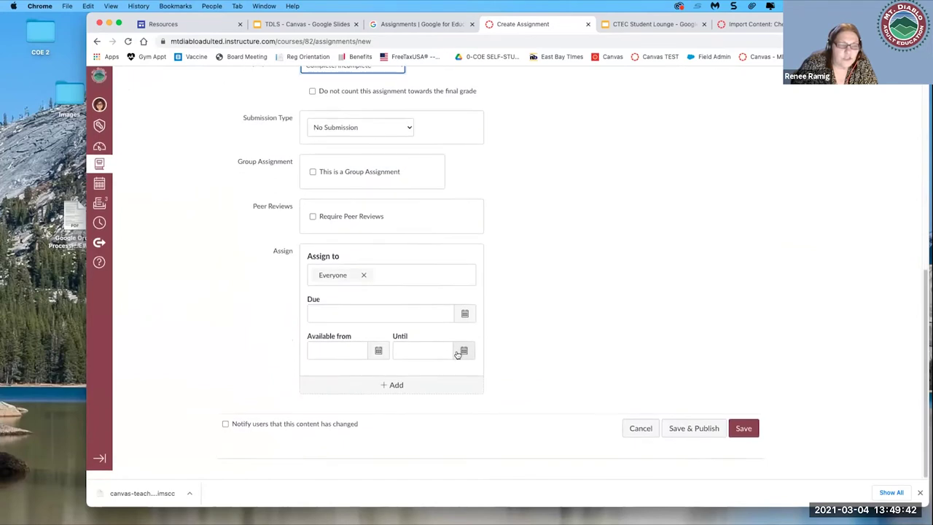
click(357, 153)
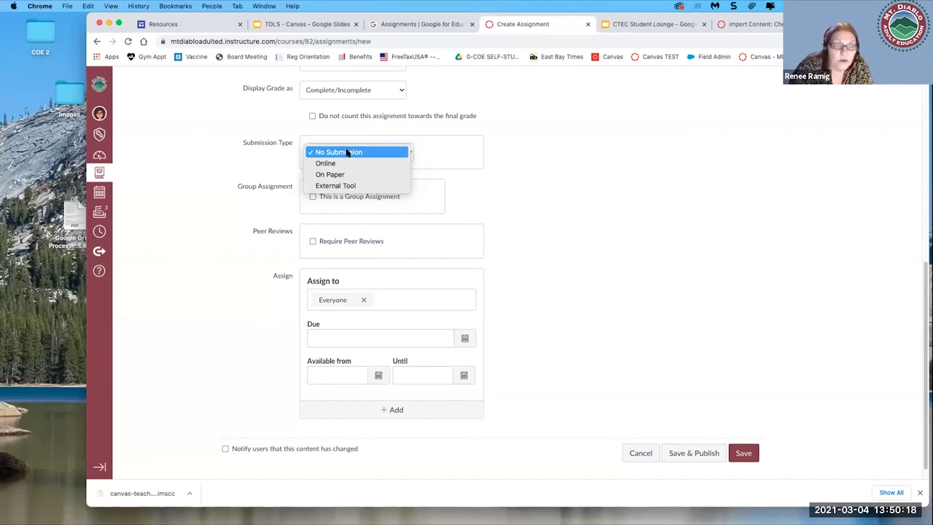
Set the submission type to Online with File Uploads allowed
click(347, 187)
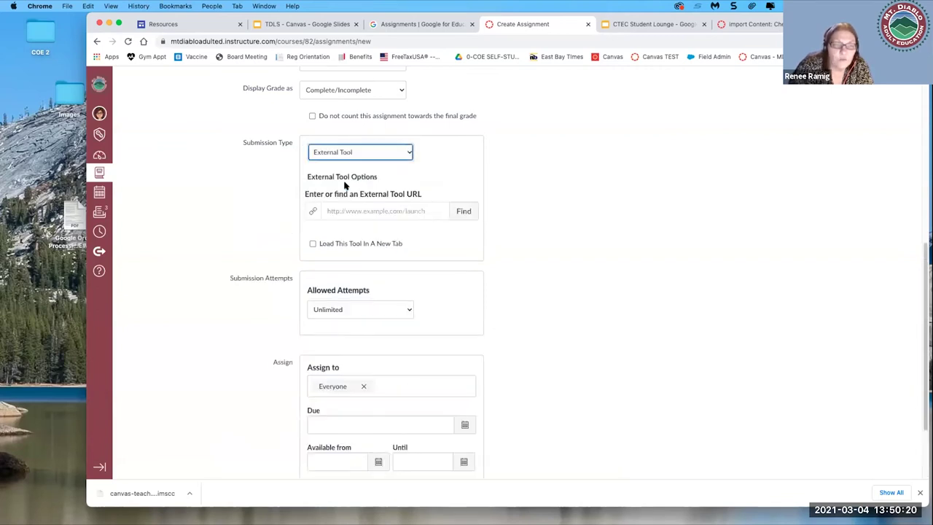
click(394, 153)
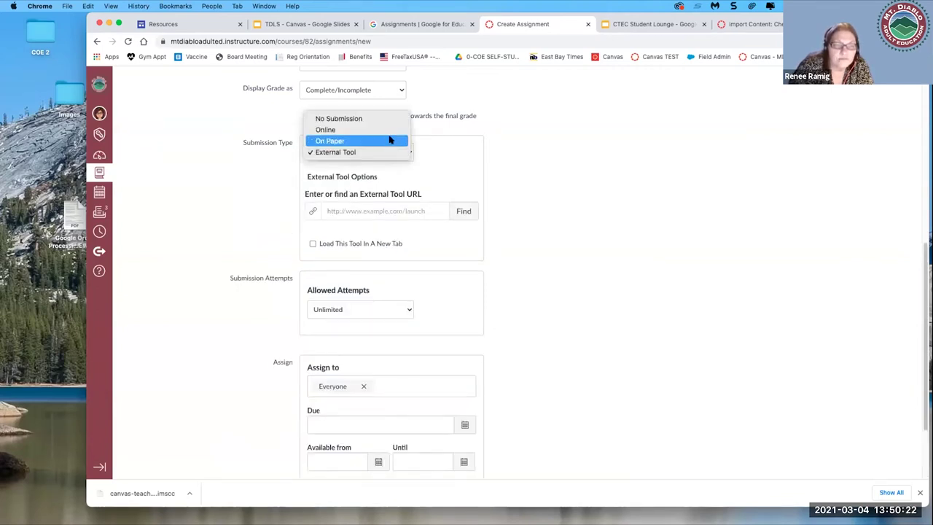
click(389, 128)
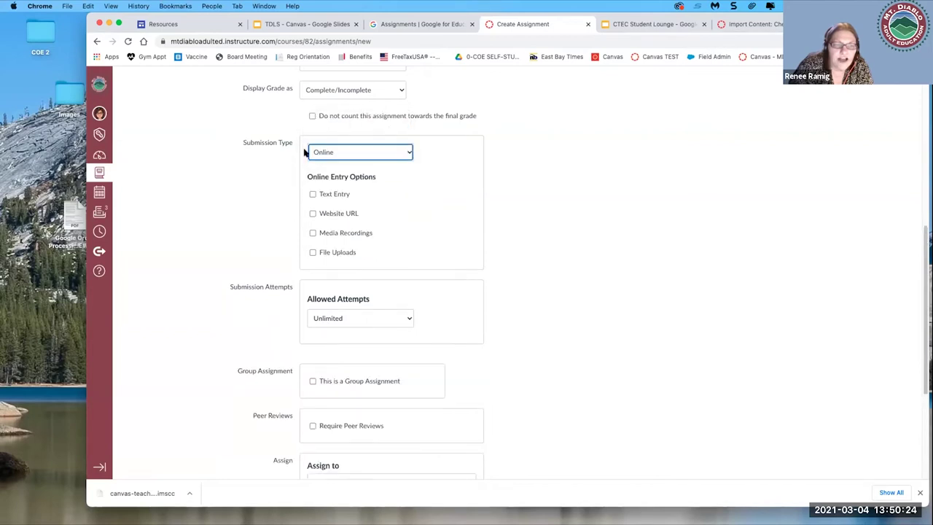
click(334, 251)
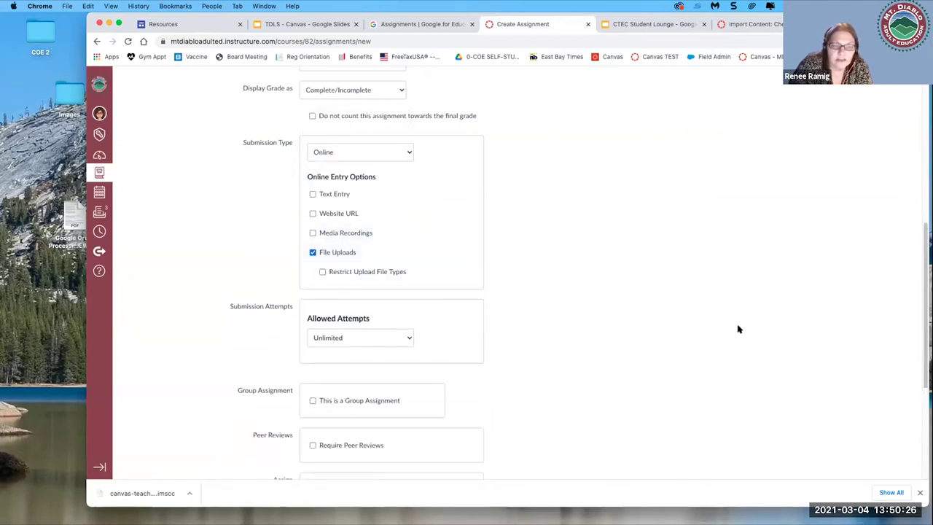
Leave Allowed Attempts on Unlimited and scroll back to the top of the form
scroll(610, 358, down, 3)
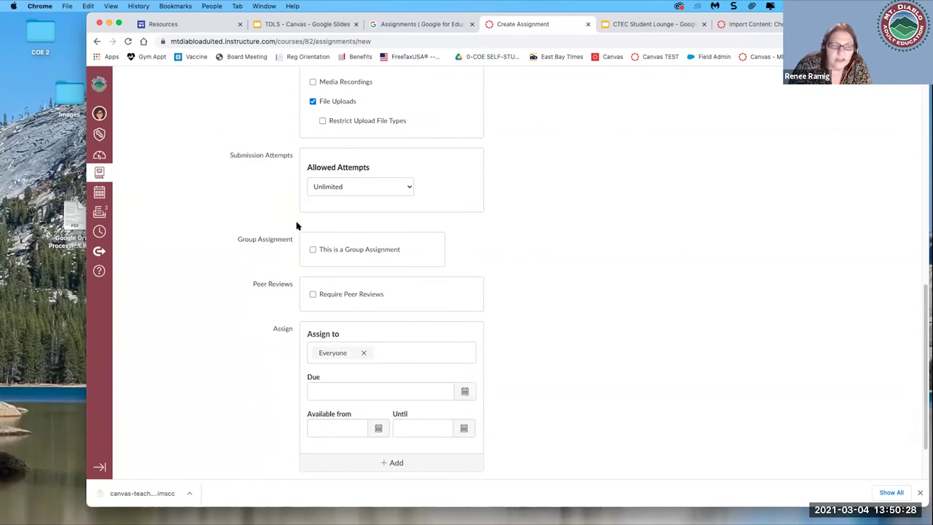
click(351, 187)
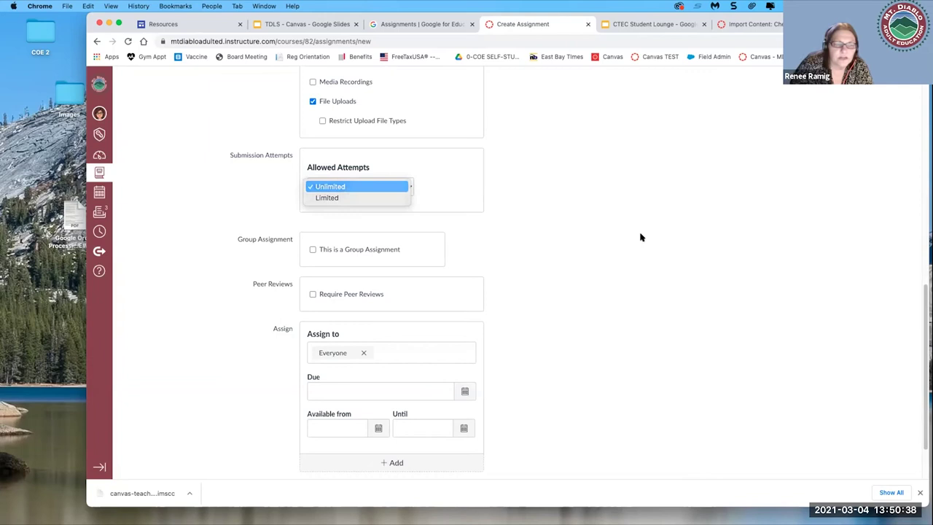
click(638, 317)
scroll(638, 318, down, 2)
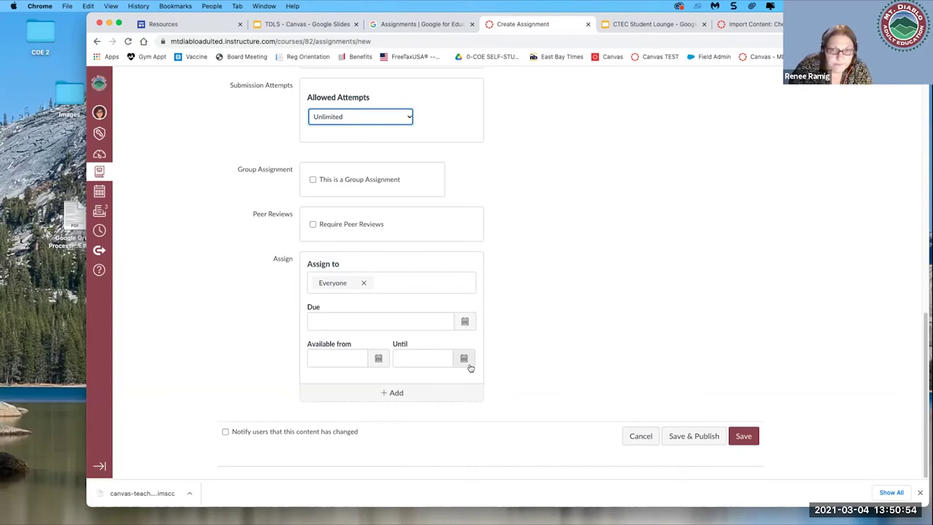
scroll(569, 343, down, 1)
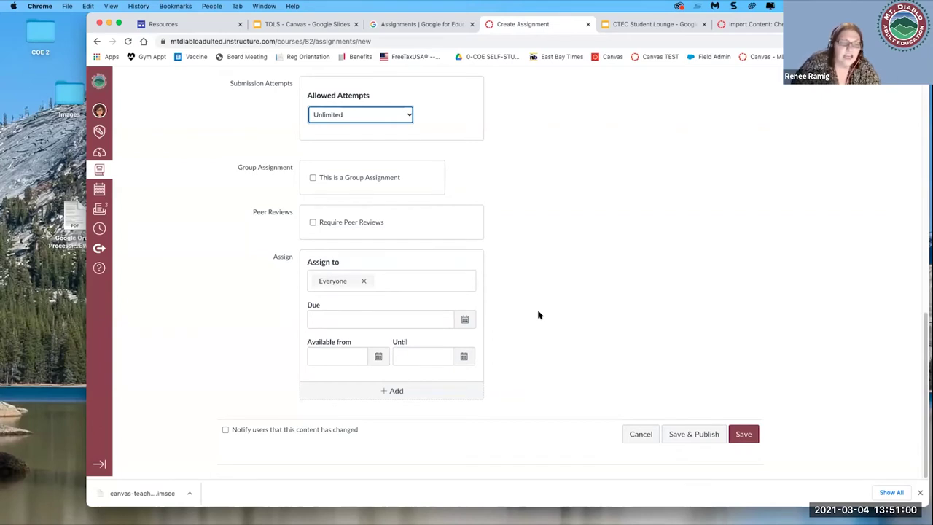
scroll(622, 320, up, 15)
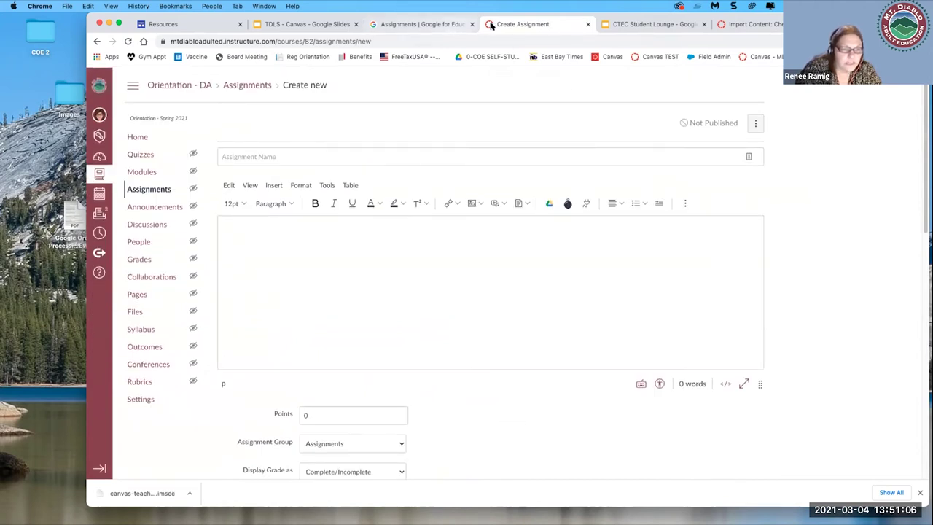
Check the Import Content tab, then open the Basic Science I course from the Dashboard
click(749, 28)
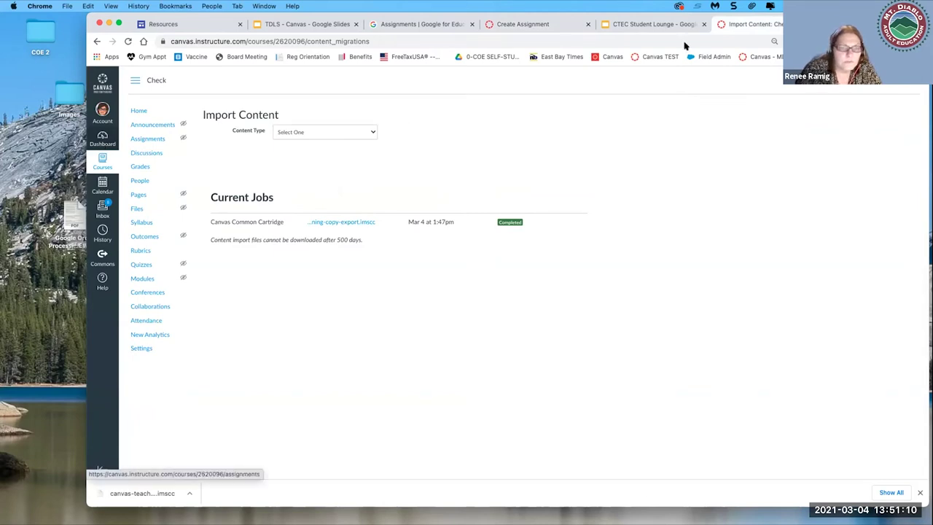
click(524, 28)
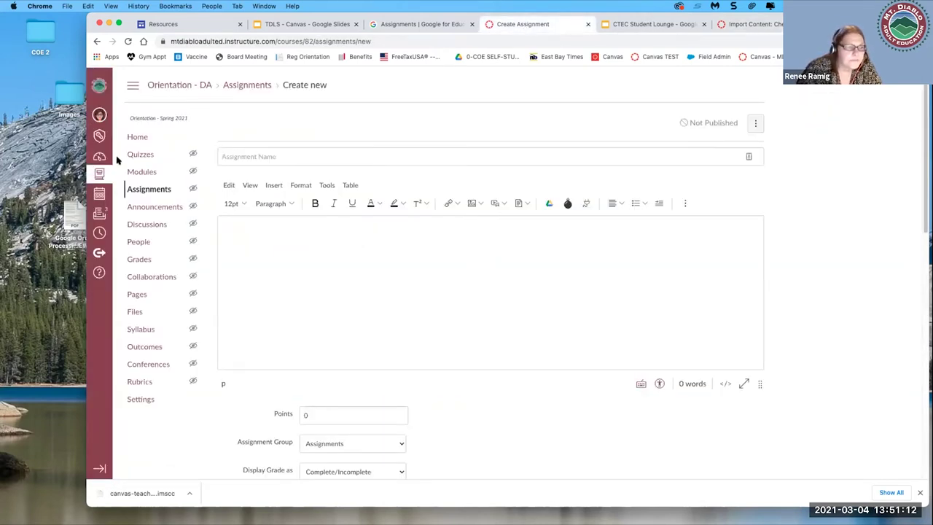
click(102, 158)
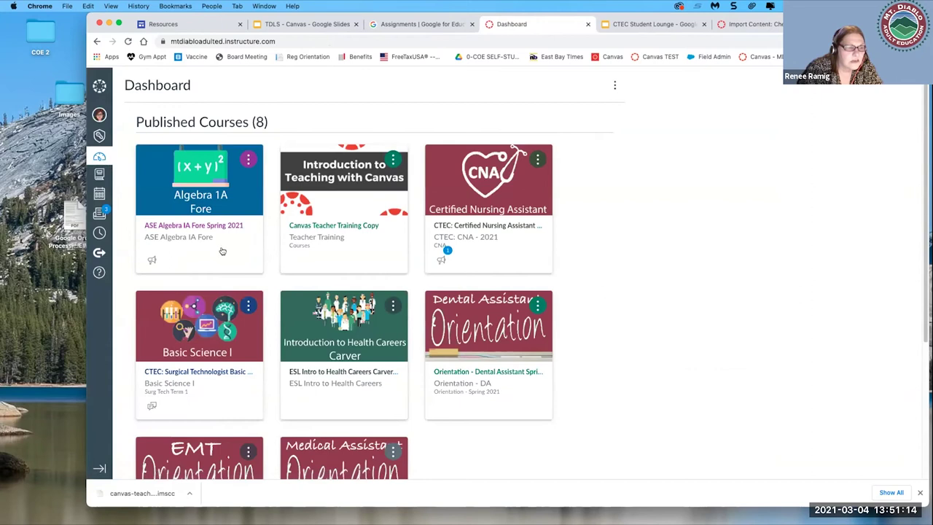
click(195, 373)
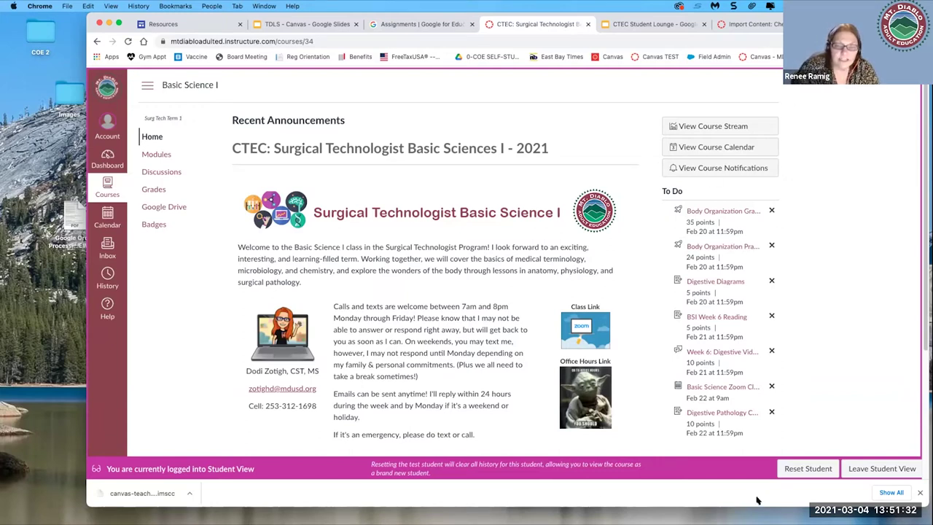
Leave Student View and open the Chapter 06: Biomedical Science quiz from Assignments
click(886, 469)
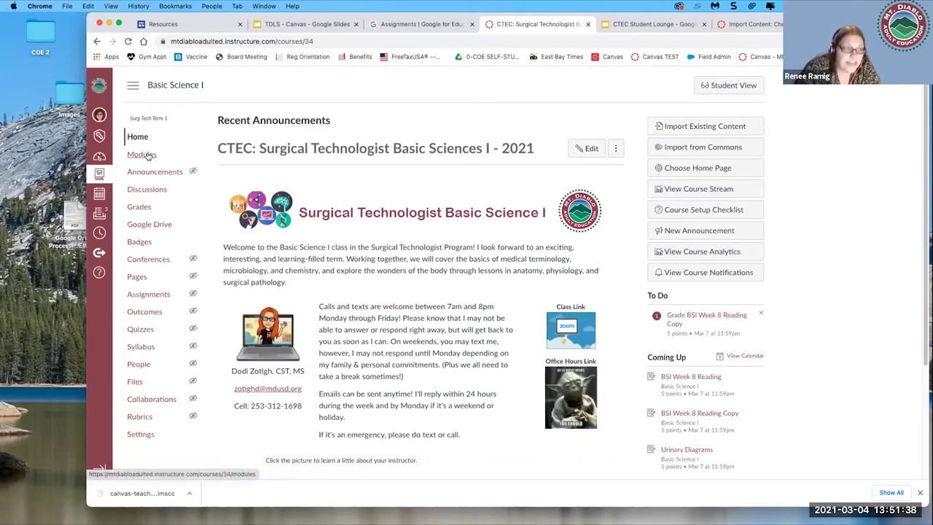
click(159, 294)
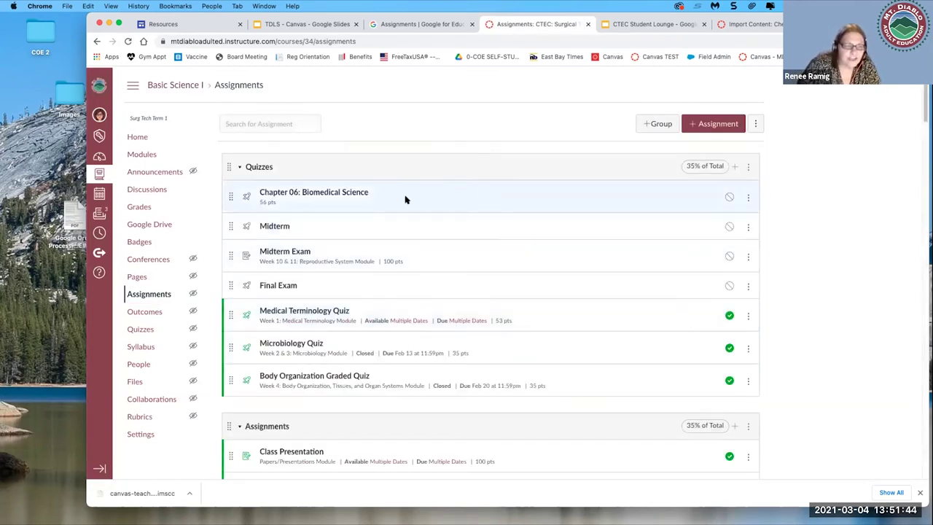
scroll(452, 274, down, 5)
scroll(454, 271, down, 2)
scroll(454, 271, up, 5)
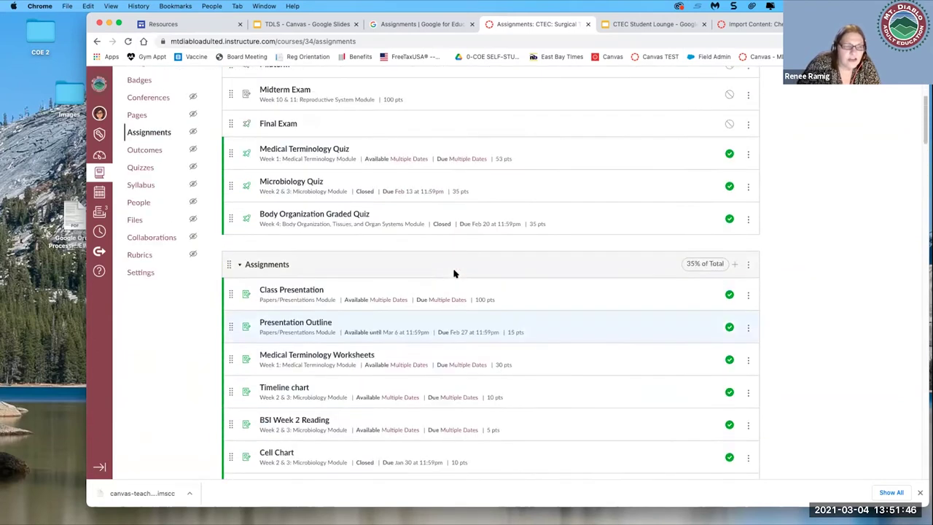
click(338, 211)
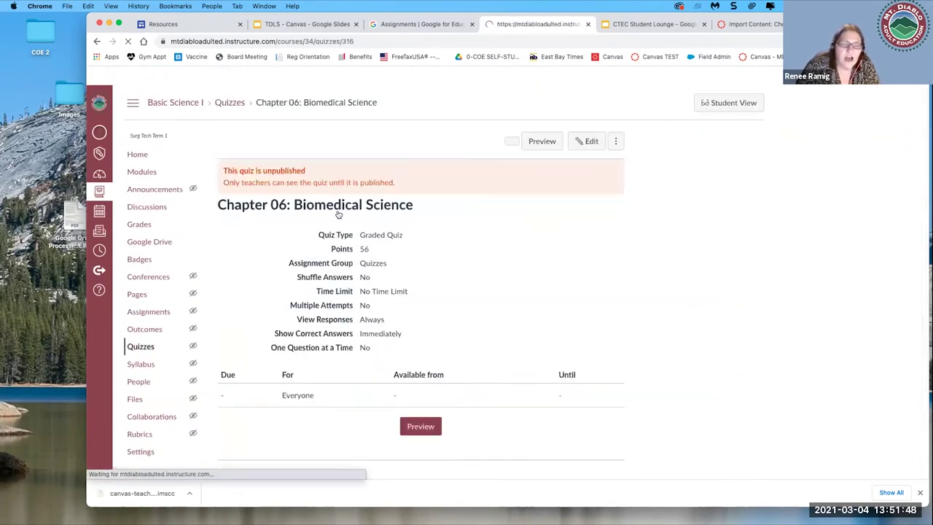
Open the Chapter 06 quiz for editing and scroll to its Assign section
click(591, 142)
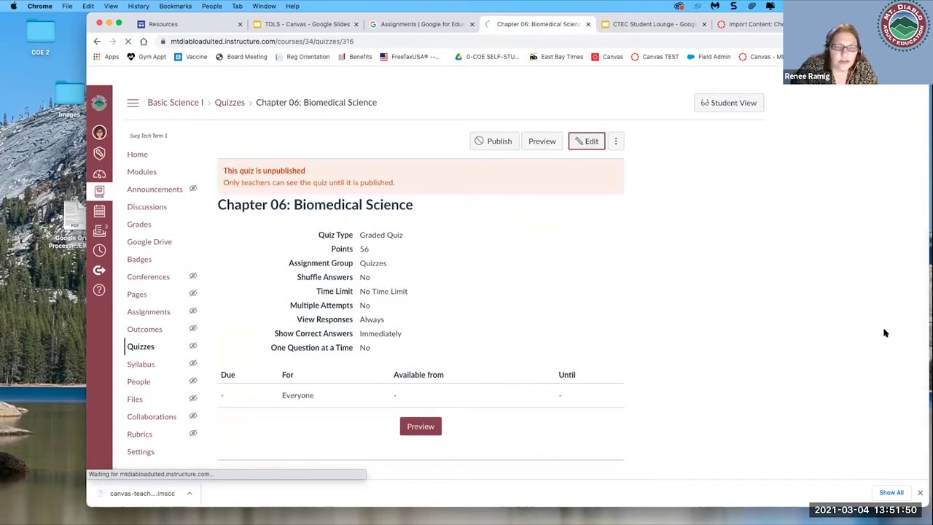
scroll(848, 345, down, 3)
scroll(848, 345, down, 8)
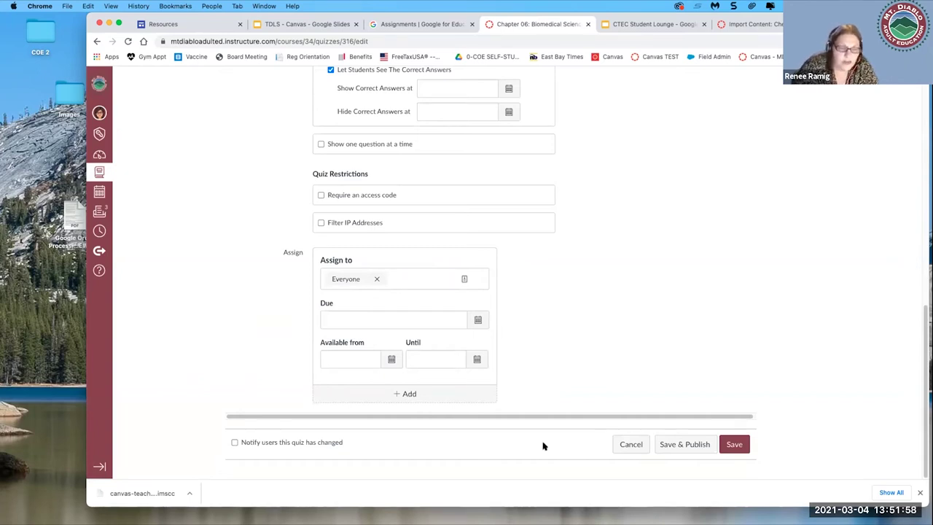
Add a second assign-to card, view its sections and students, then remove it, keeping Everyone
click(405, 394)
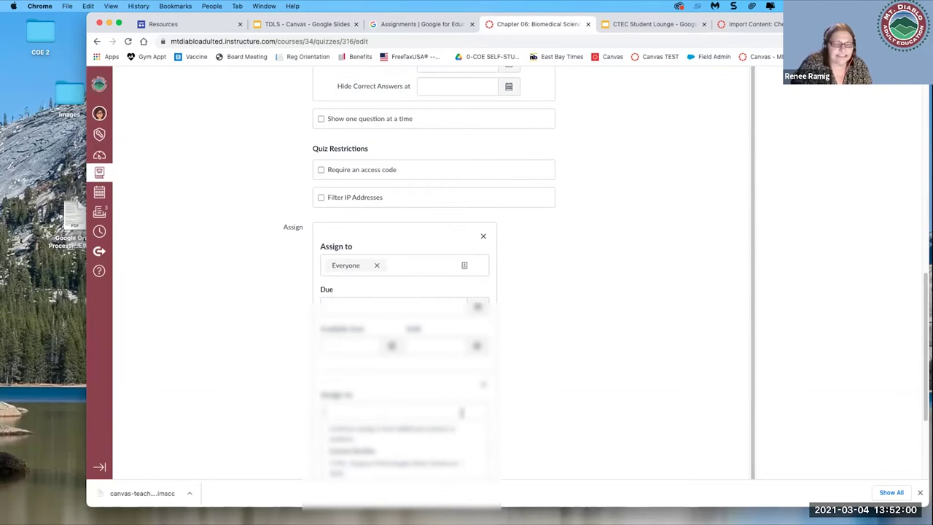
click(462, 414)
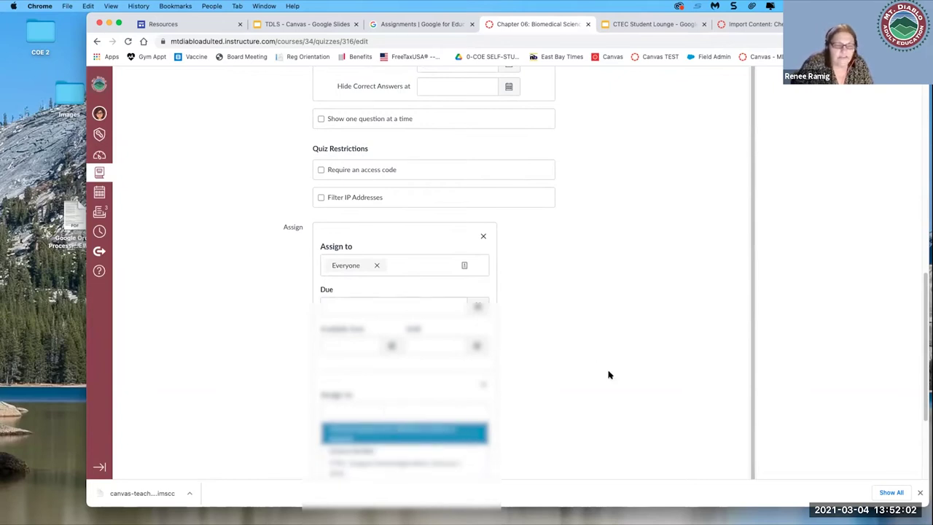
scroll(608, 375, down, 5)
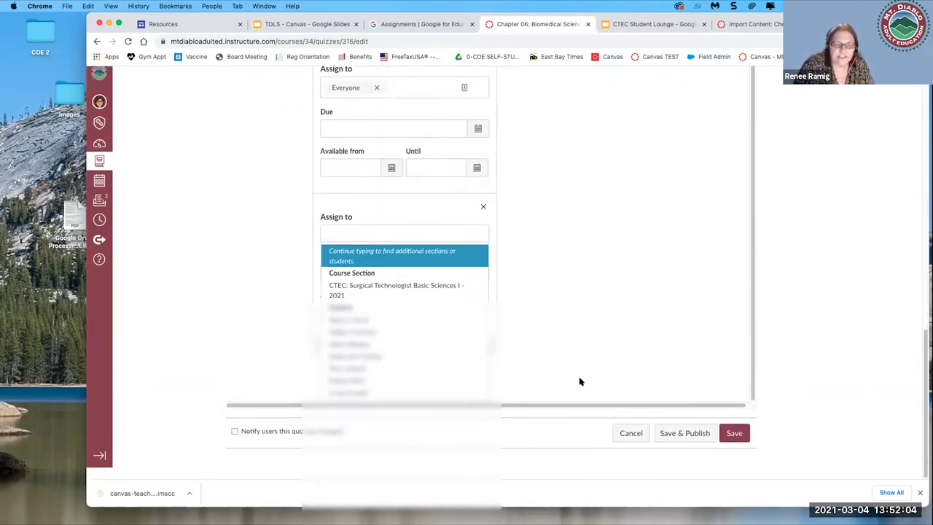
click(581, 380)
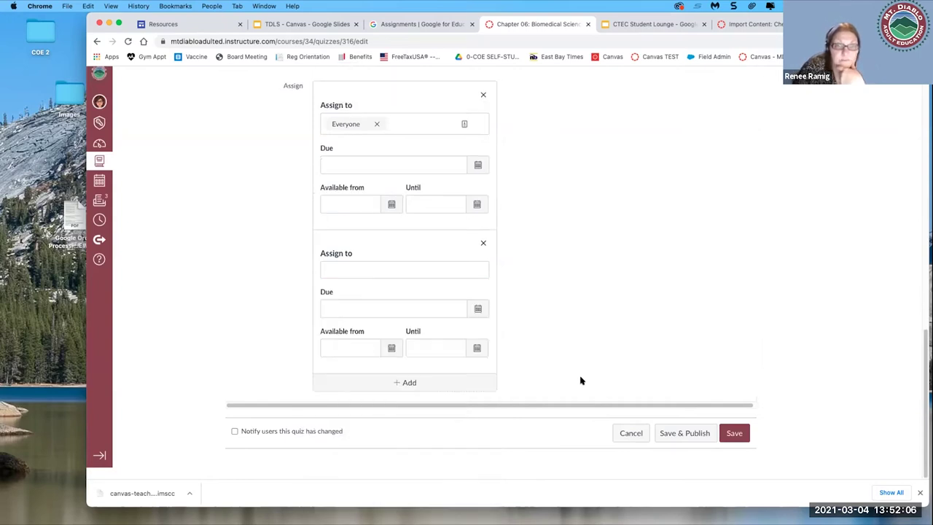
click(483, 245)
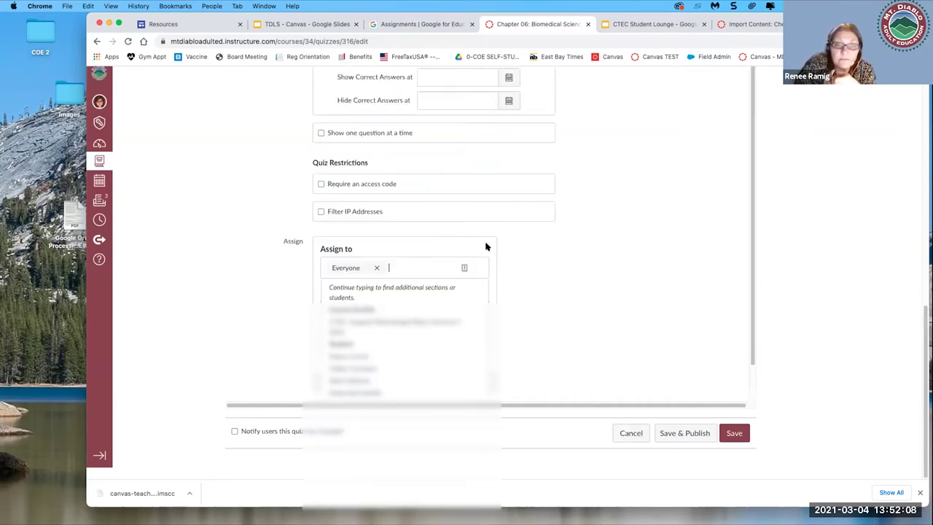
click(583, 339)
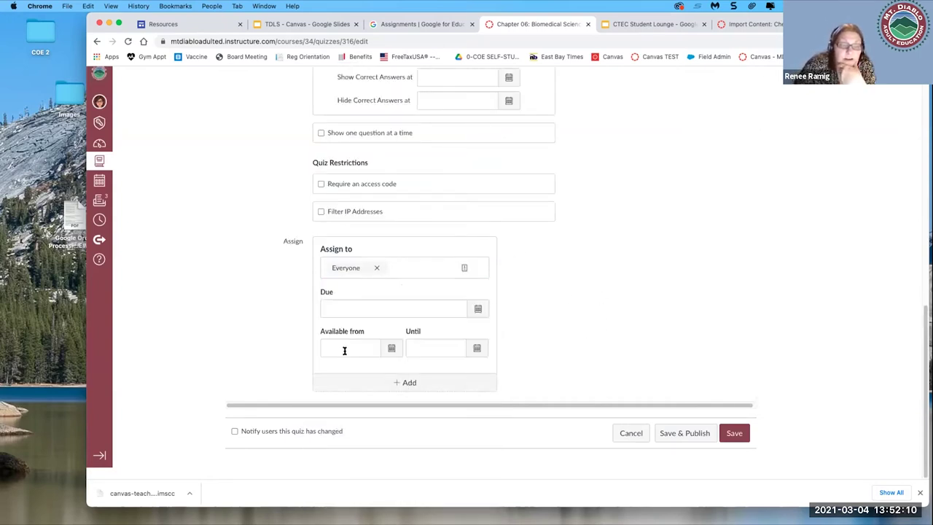
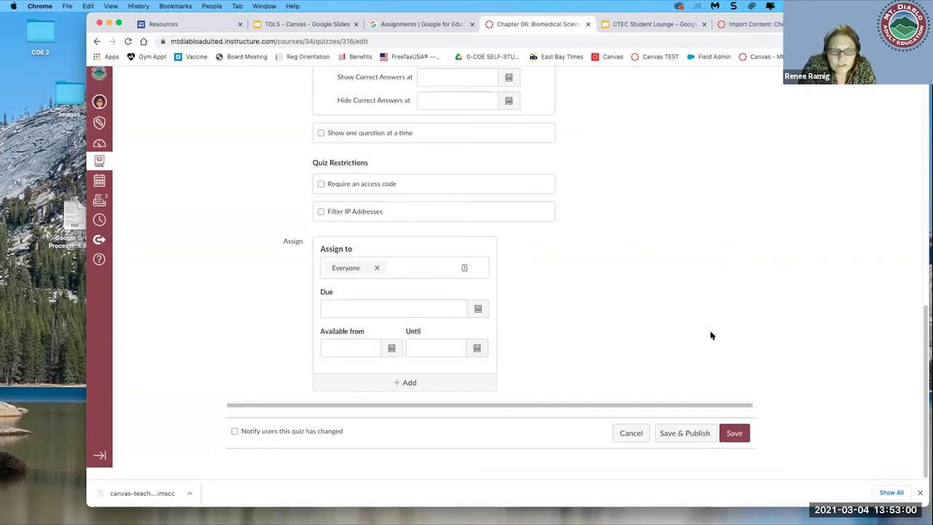
Discard the quiz edits and view Basic Science I's assignment group weights from the Assignments list
click(631, 432)
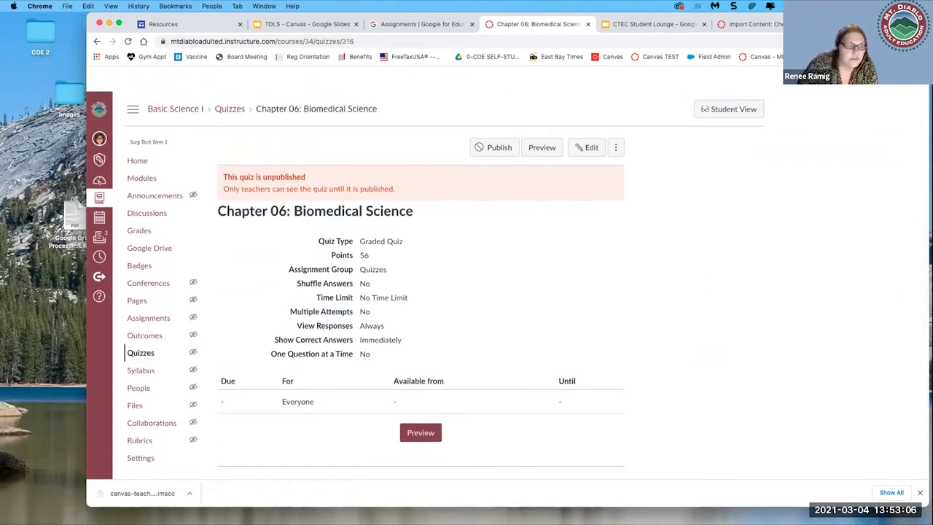
click(147, 318)
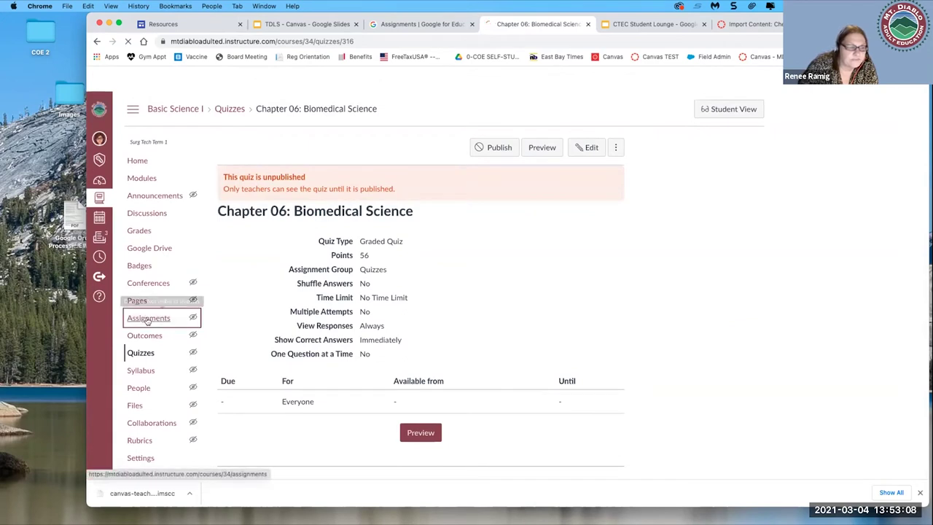
click(755, 148)
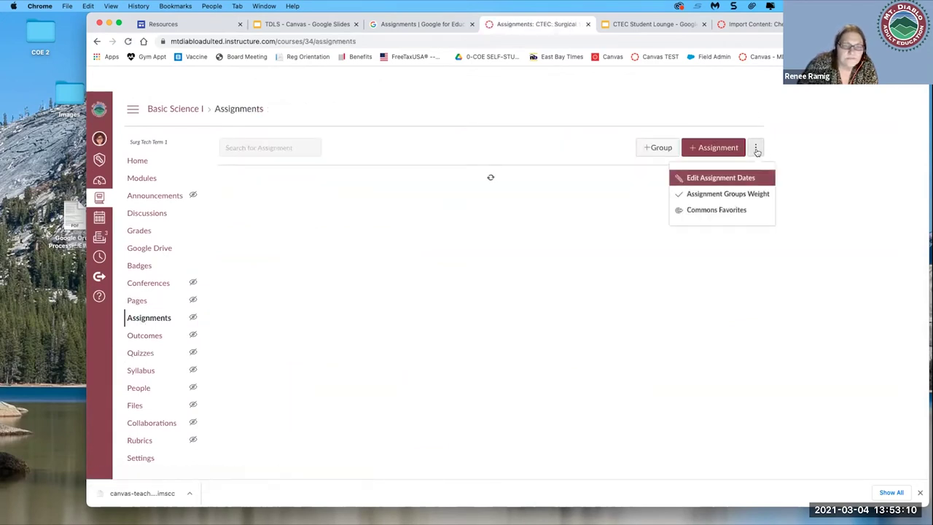
click(743, 193)
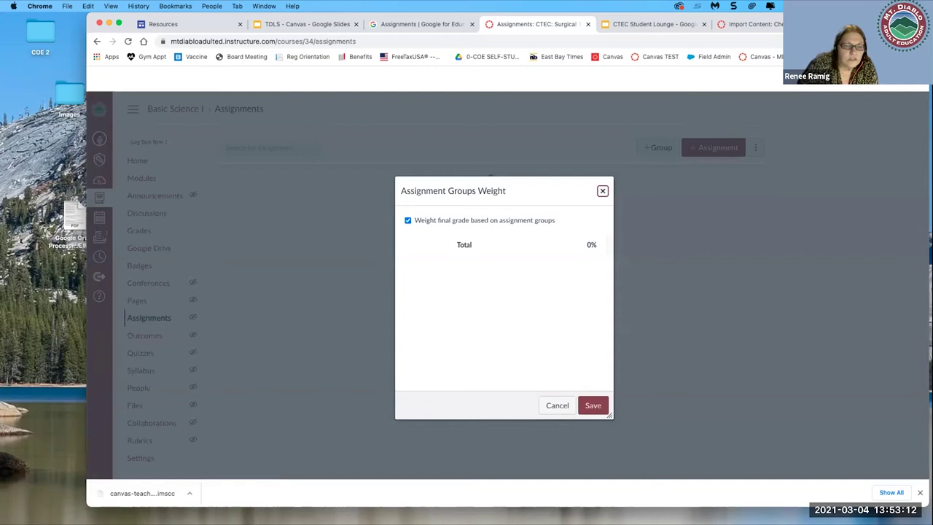
click(558, 411)
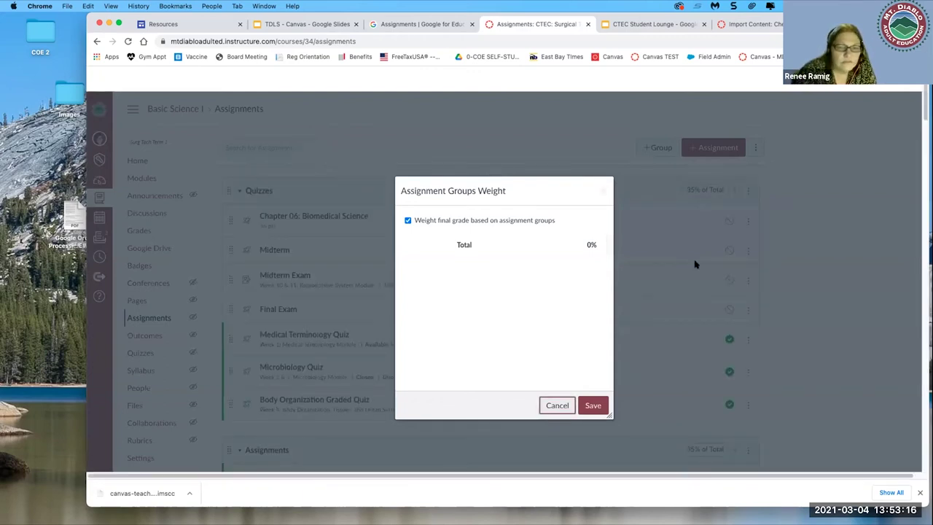
click(755, 148)
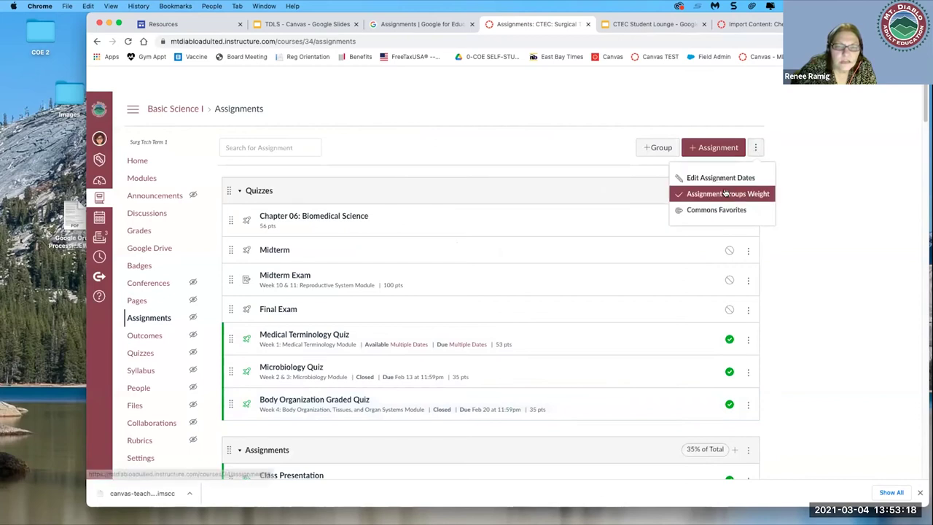
click(724, 191)
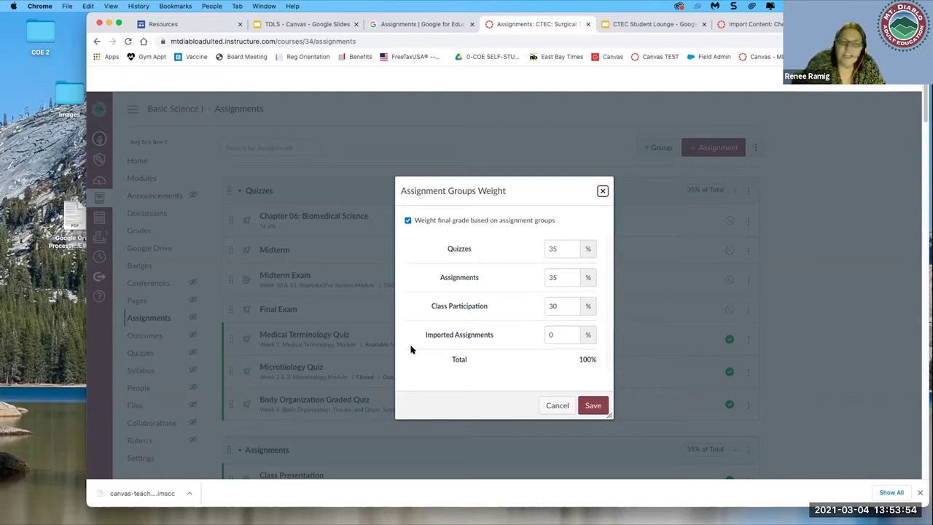
click(544, 333)
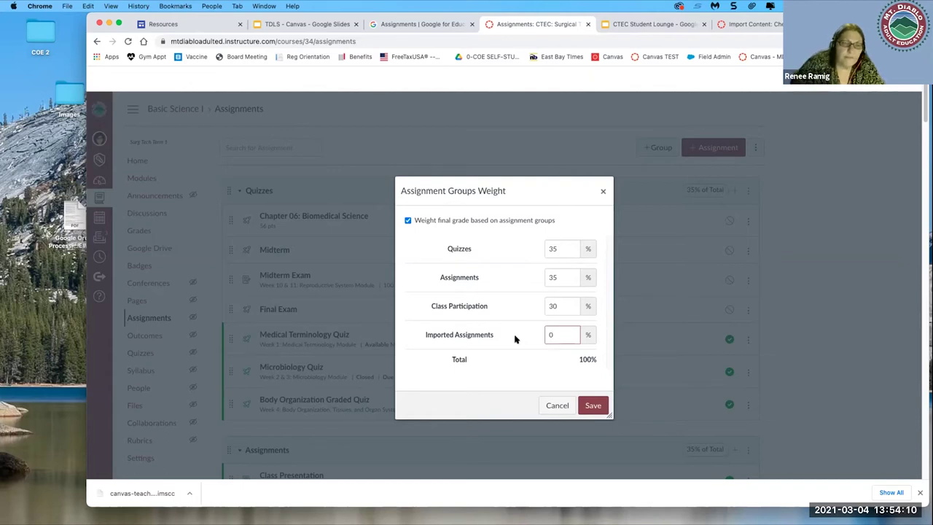
click(552, 409)
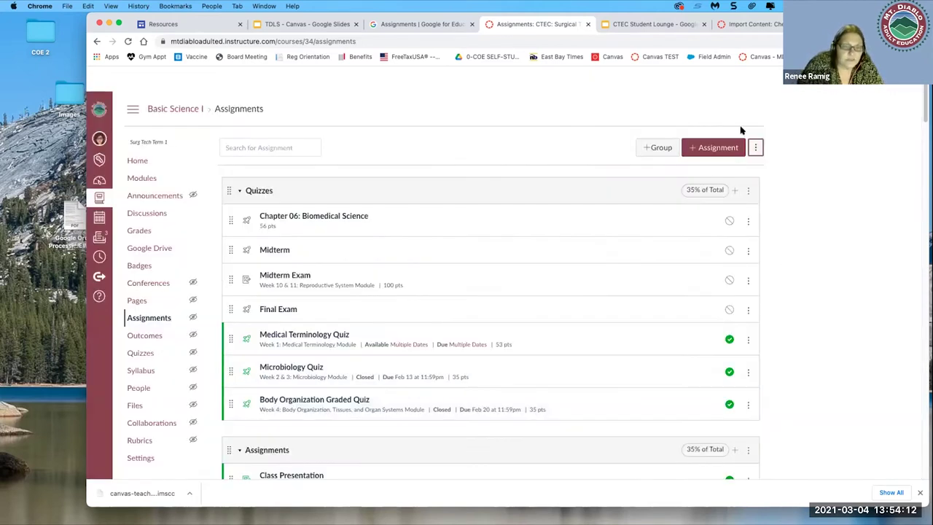
Start a new Basic Science I assignment, keeping Quizzes as its assignment group
click(715, 149)
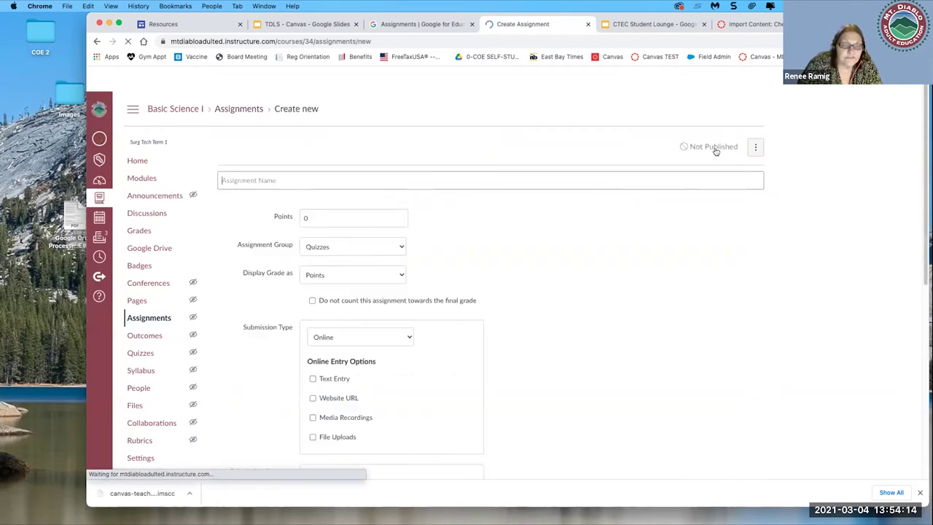
scroll(646, 335, down, 2)
scroll(645, 335, down, 5)
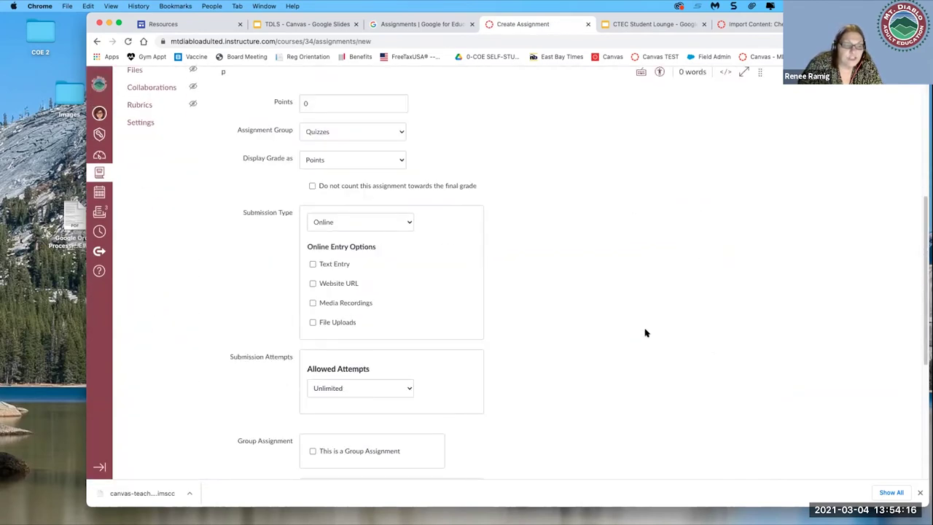
click(336, 131)
click(337, 131)
click(328, 104)
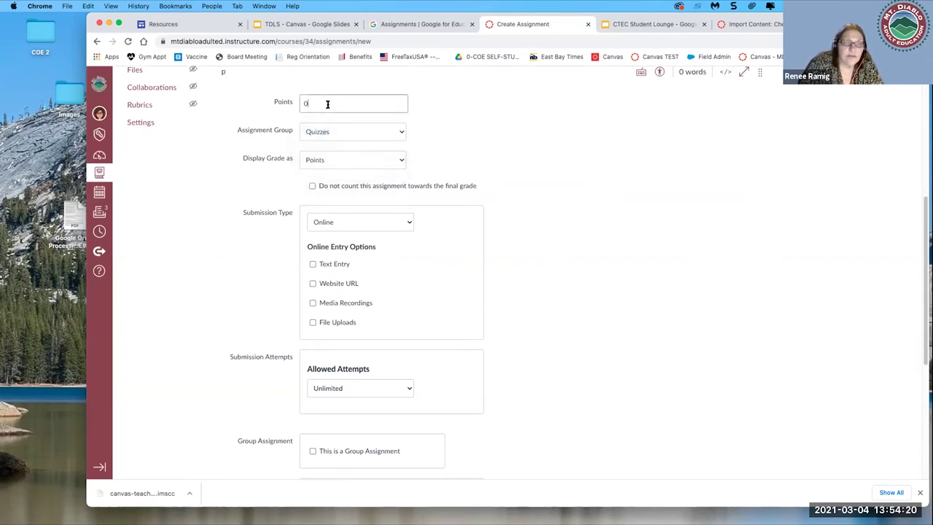
Leave the grade display at Points and allowed attempts at Unlimited
click(338, 161)
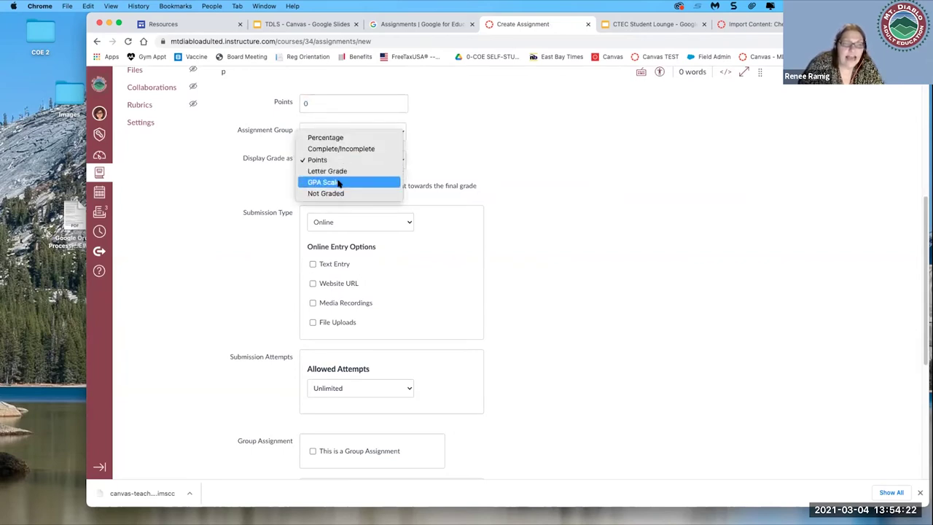
click(622, 323)
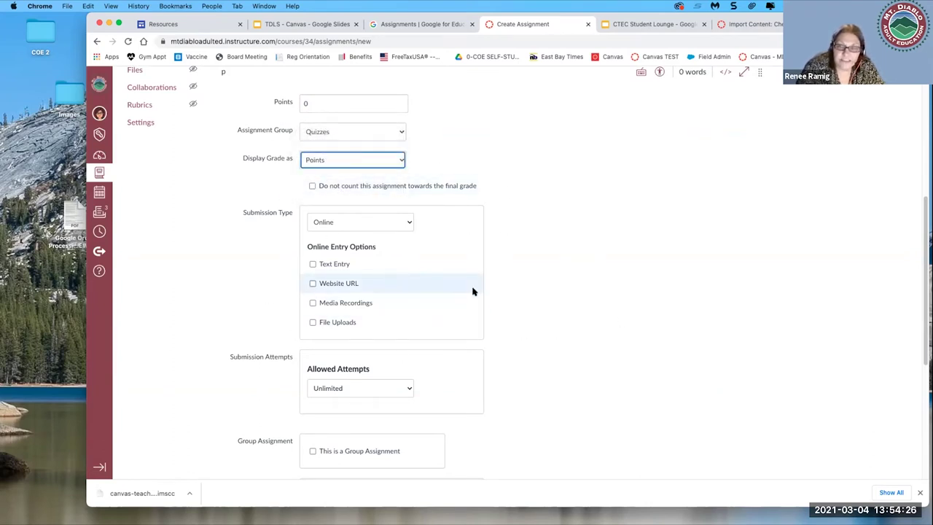
scroll(663, 373, down, 2)
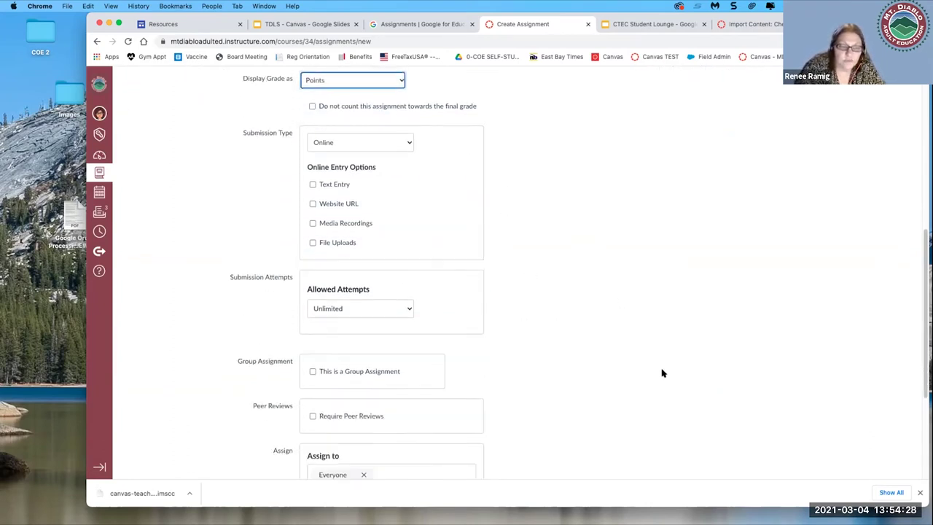
scroll(663, 372, down, 2)
click(379, 236)
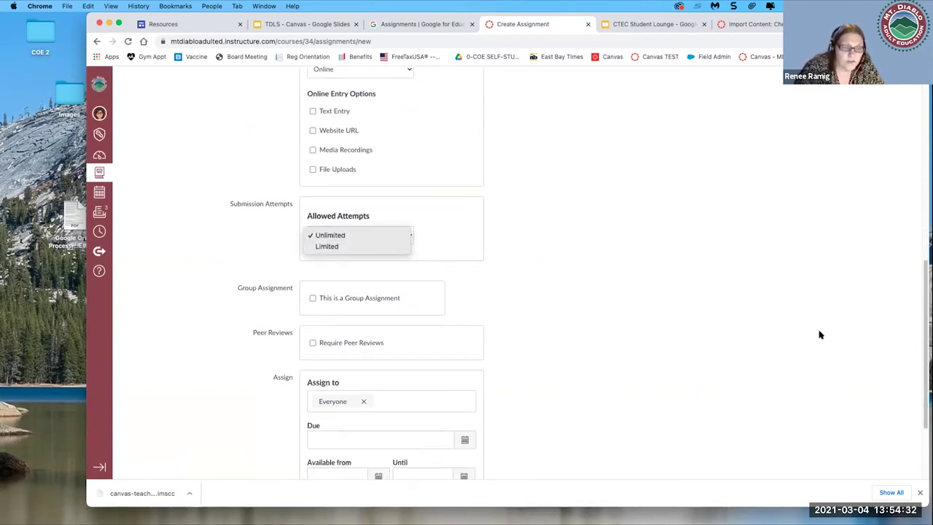
click(721, 392)
scroll(662, 394, down, 1)
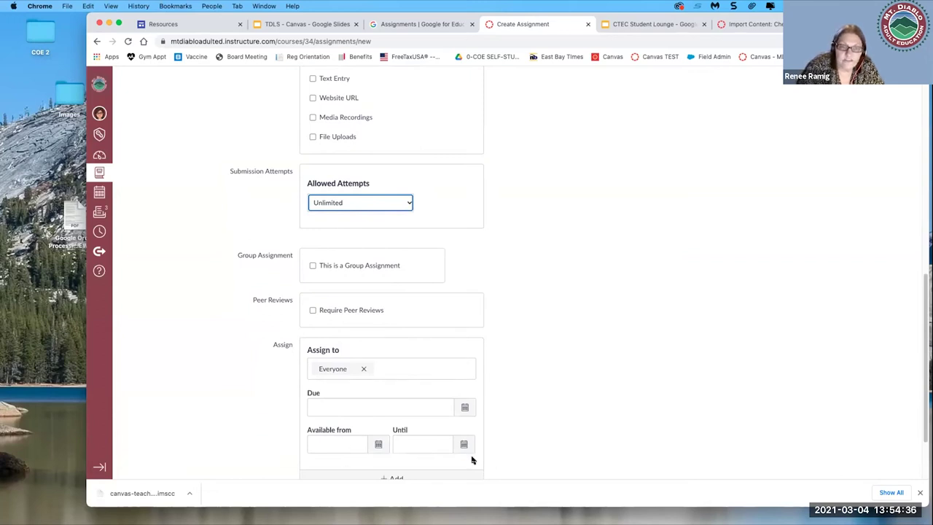
scroll(641, 445, up, 10)
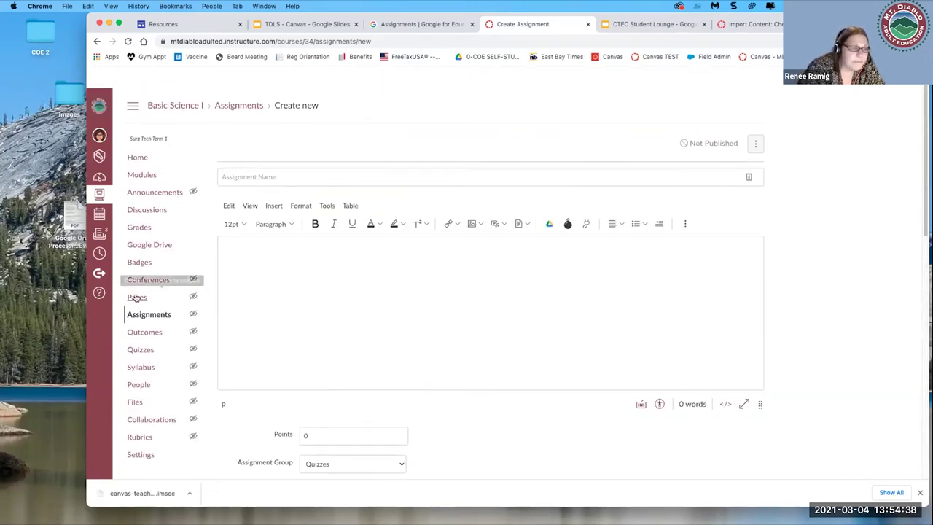
click(136, 297)
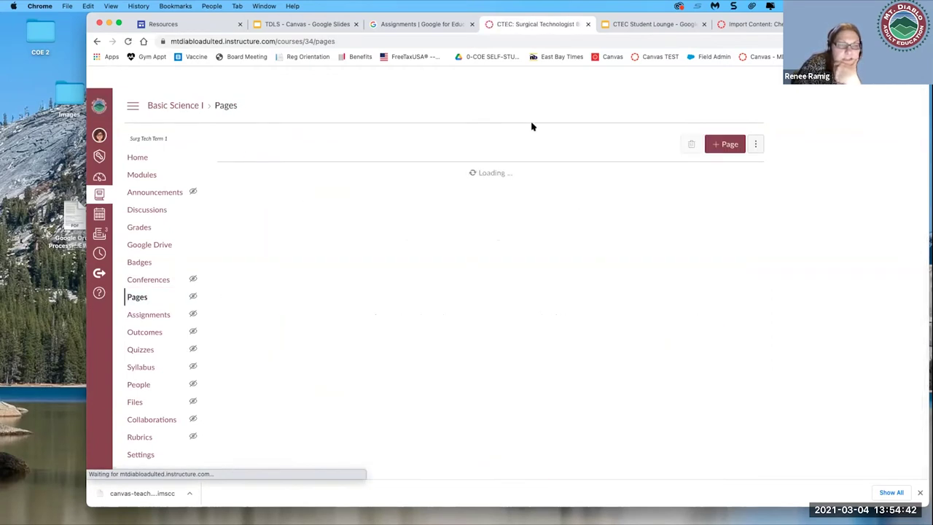
Create a blank course page in Basic Science I, then switch to the TDLS - Canvas slide deck
click(719, 149)
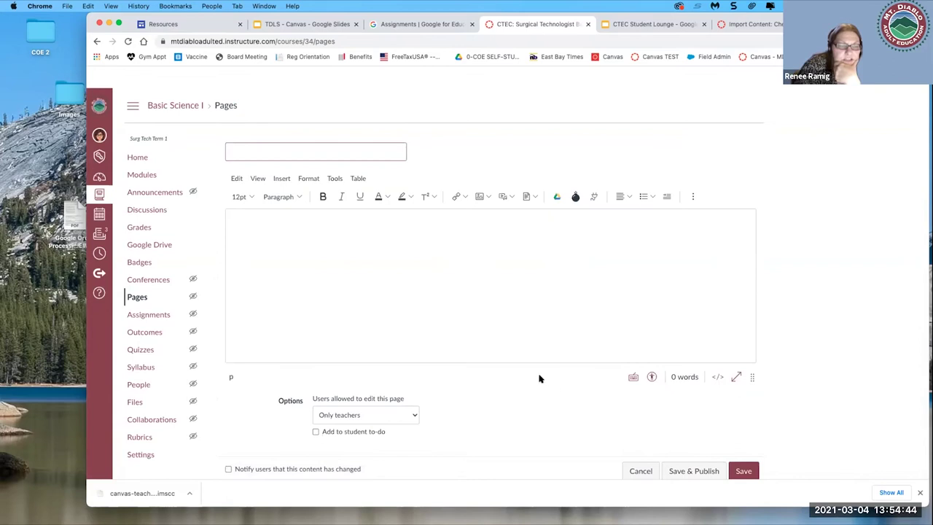
click(253, 150)
click(592, 292)
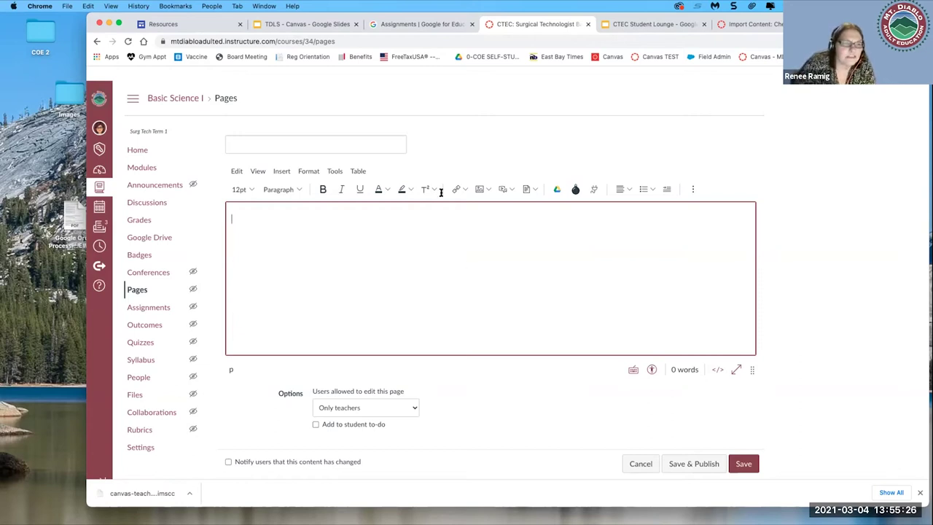
click(323, 24)
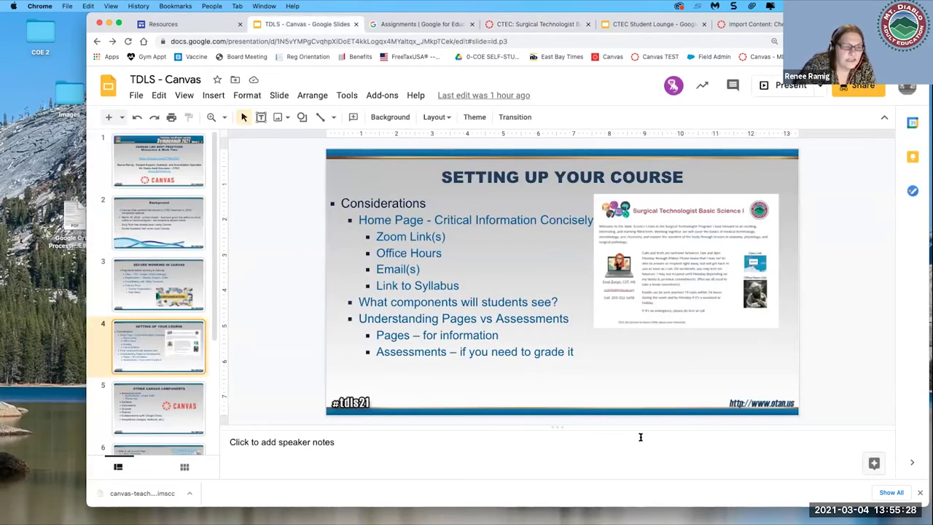
Highlight the Home Page through Link to Syllabus and the Pages and Assessments bullets on the slide
click(410, 253)
drag(577, 357, 339, 325)
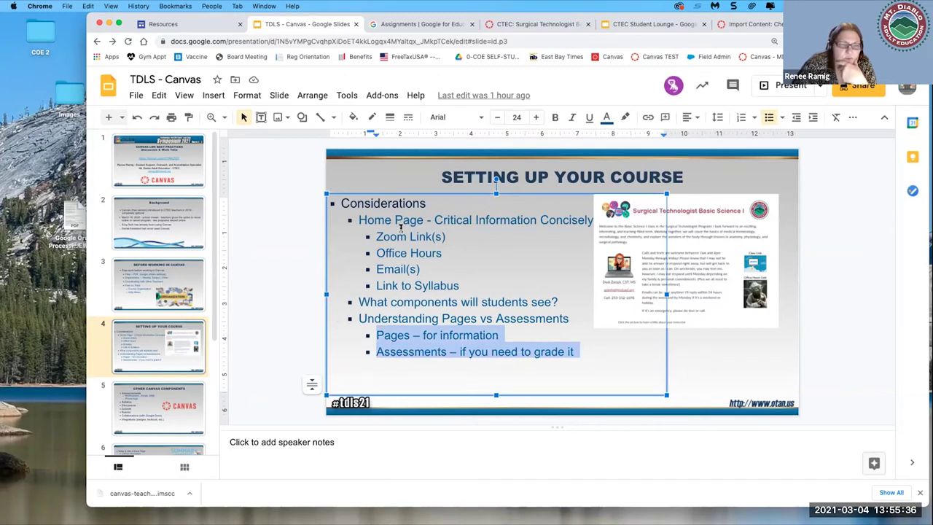
drag(357, 218, 463, 287)
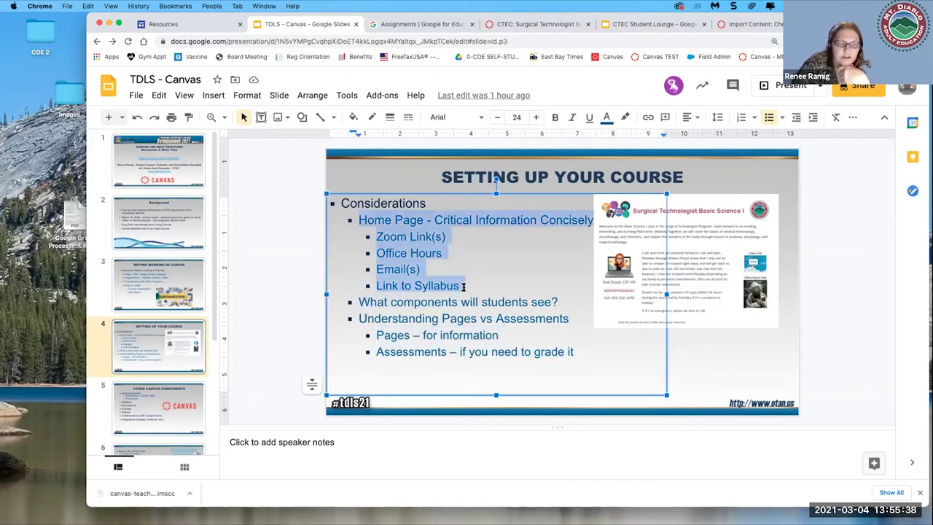
drag(556, 302, 358, 301)
click(734, 26)
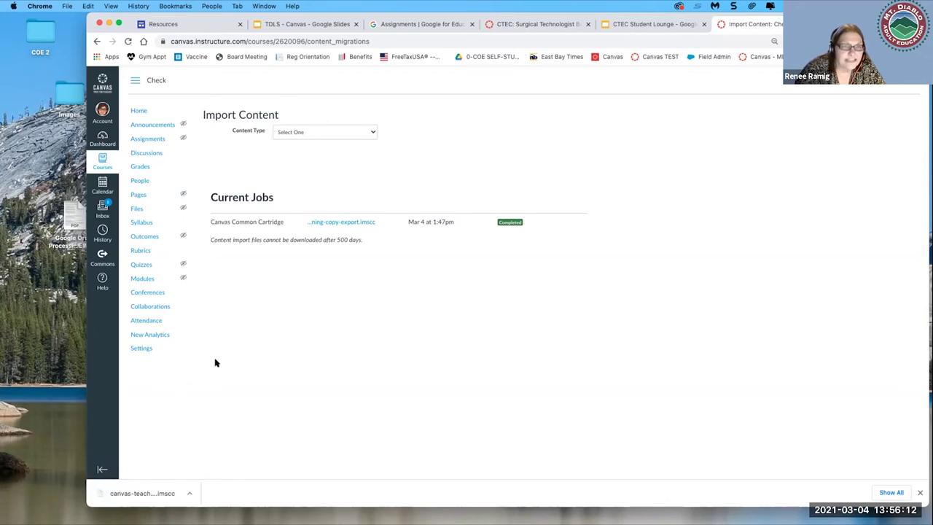
Abandon the unsaved Basic Science I page and open Canvas Teacher Training Copy from the Dashboard
click(565, 26)
click(100, 169)
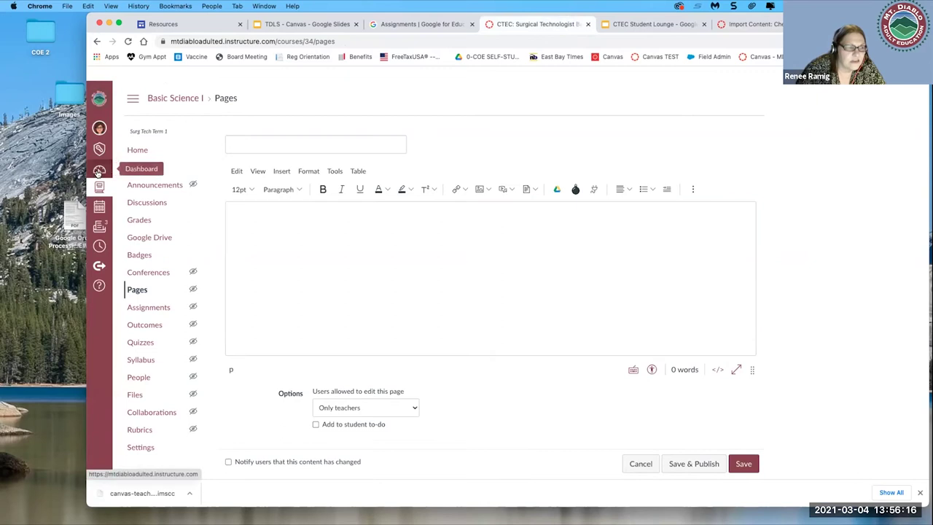
click(493, 199)
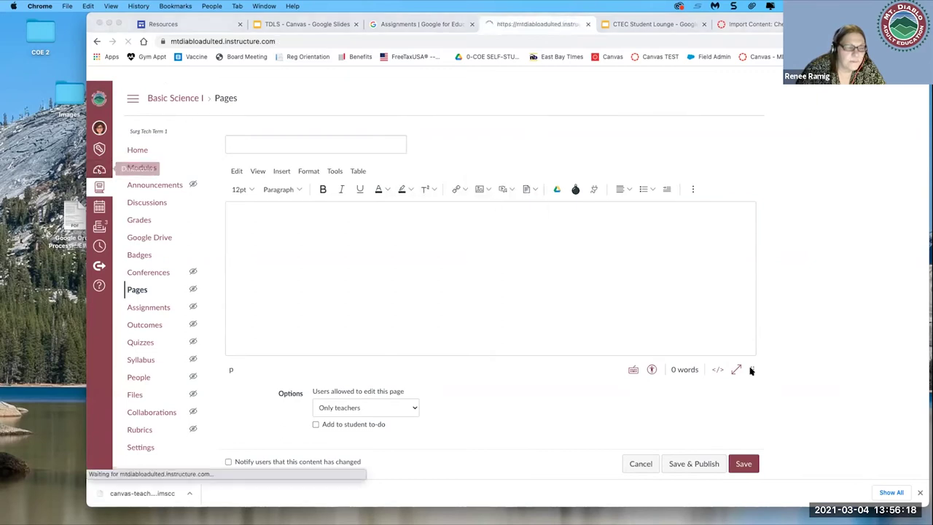
scroll(333, 169, down, 2)
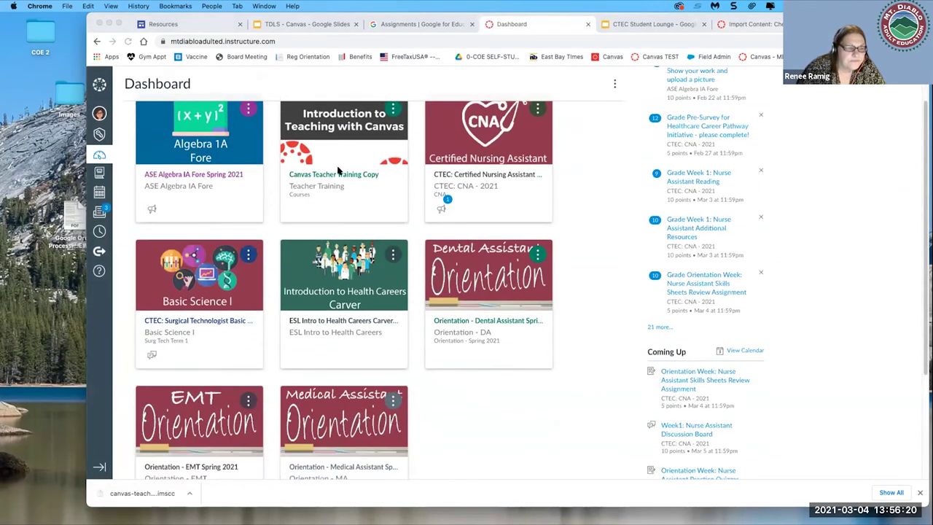
click(329, 179)
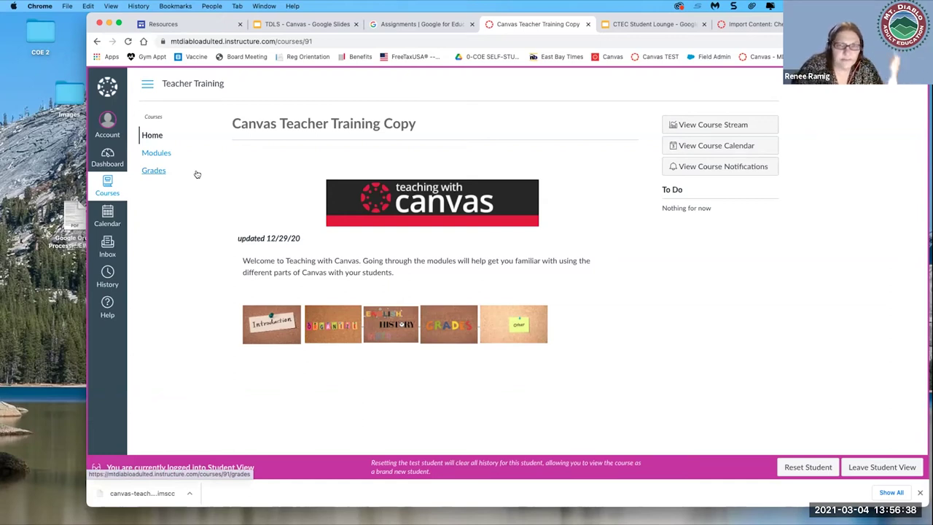
Scroll through the Teacher Training Modules list in Student View, then leave Student View
click(157, 153)
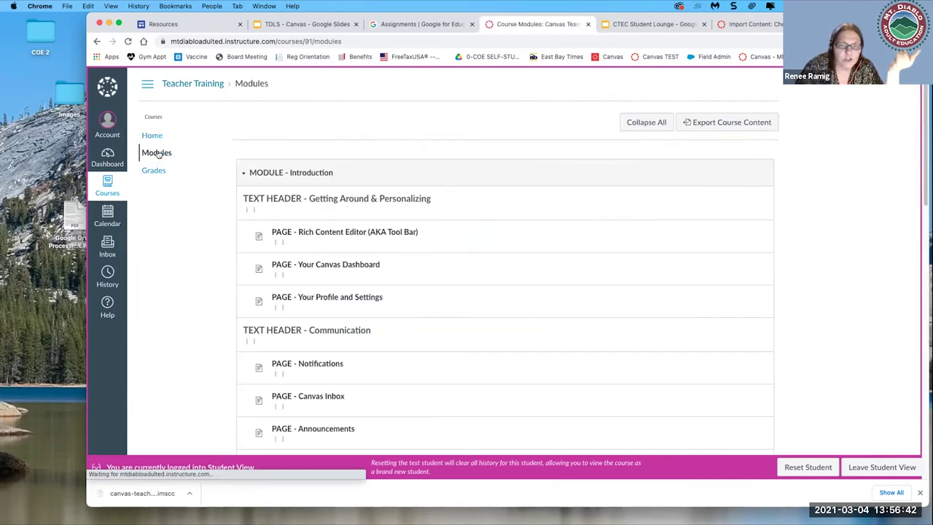
scroll(561, 326, down, 1)
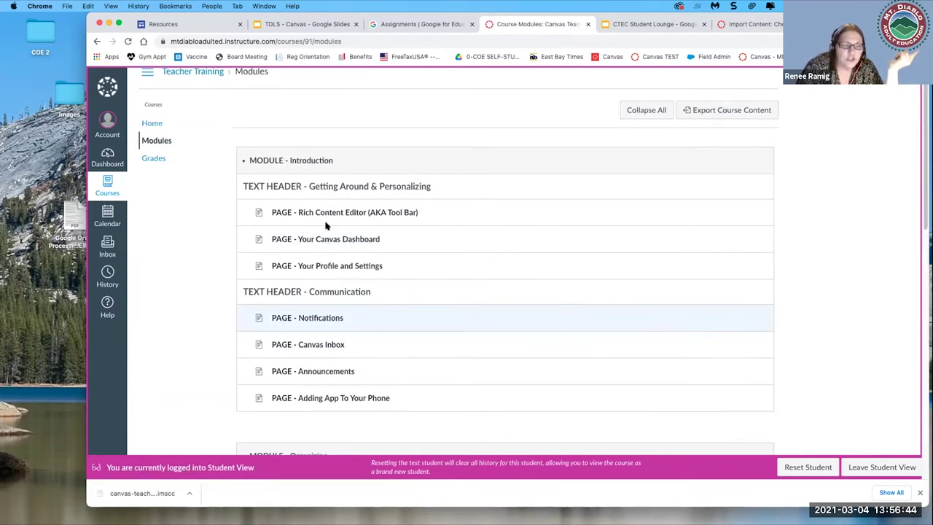
scroll(323, 260, down, 5)
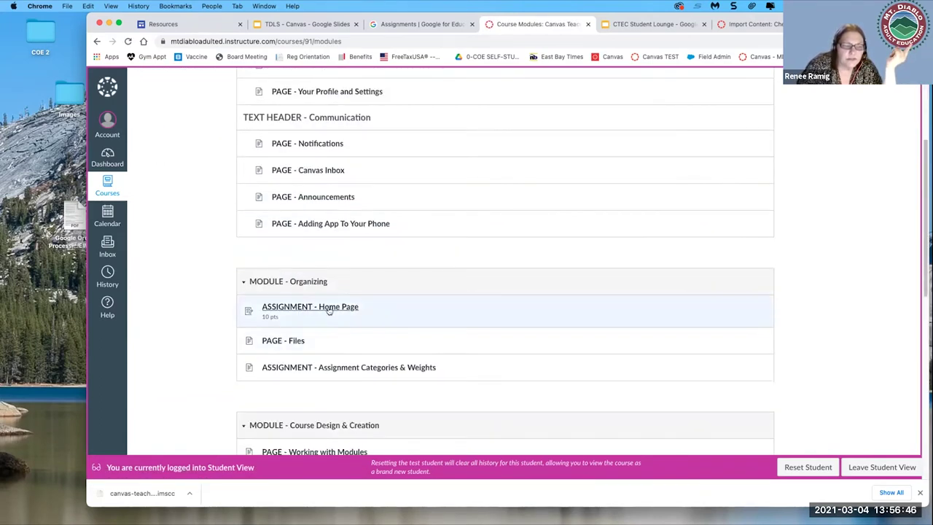
scroll(329, 307, down, 6)
scroll(330, 308, down, 7)
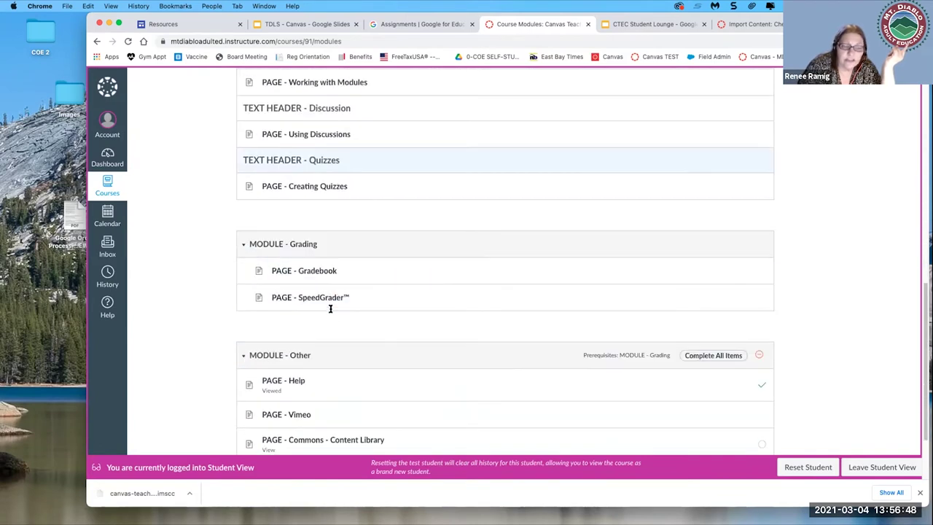
scroll(331, 312, up, 20)
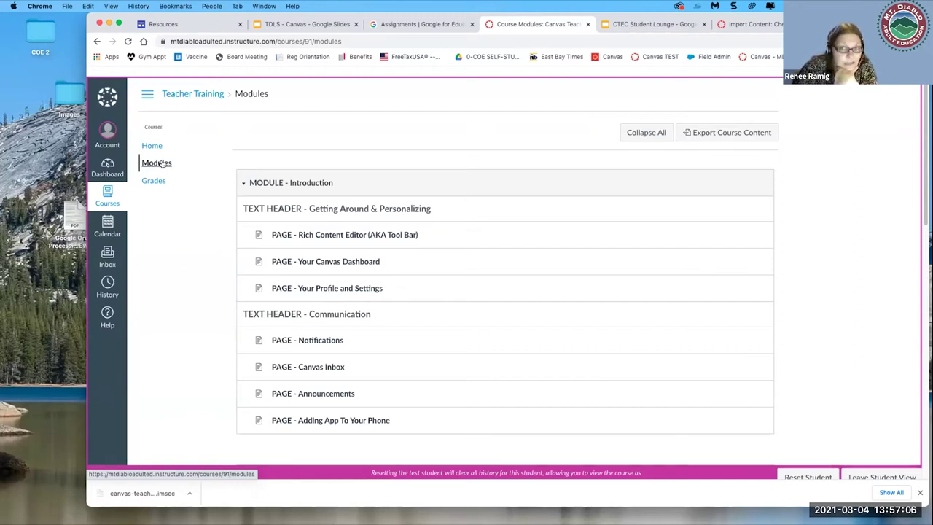
click(893, 476)
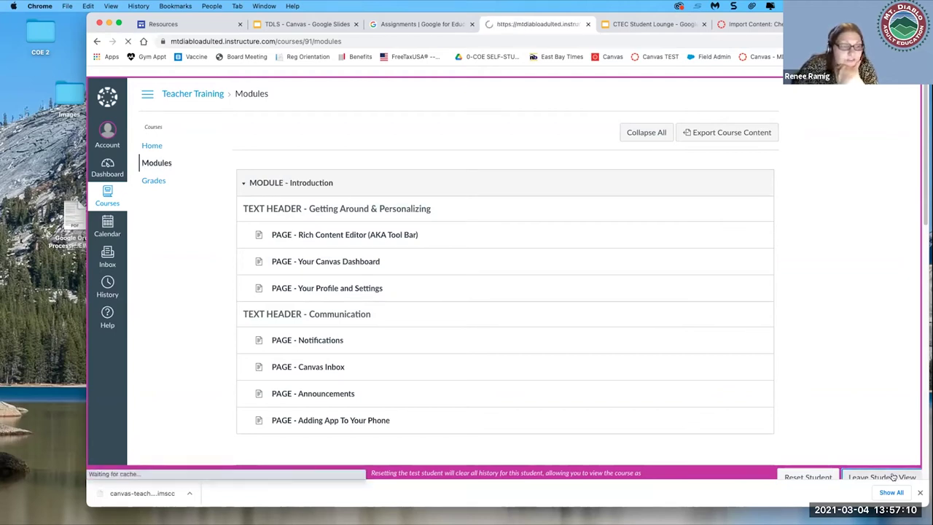
Open the Dental Assistant Orientation course and preview its home page in Student View
click(100, 165)
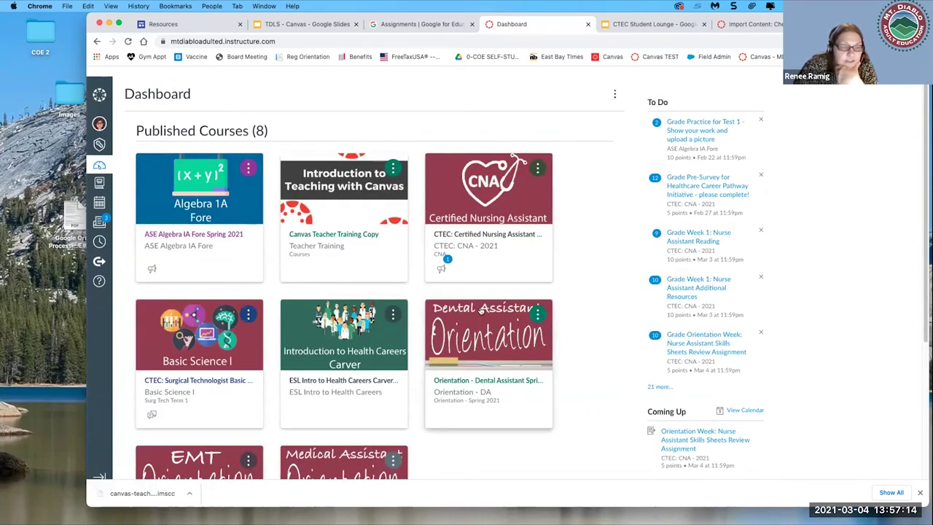
click(511, 380)
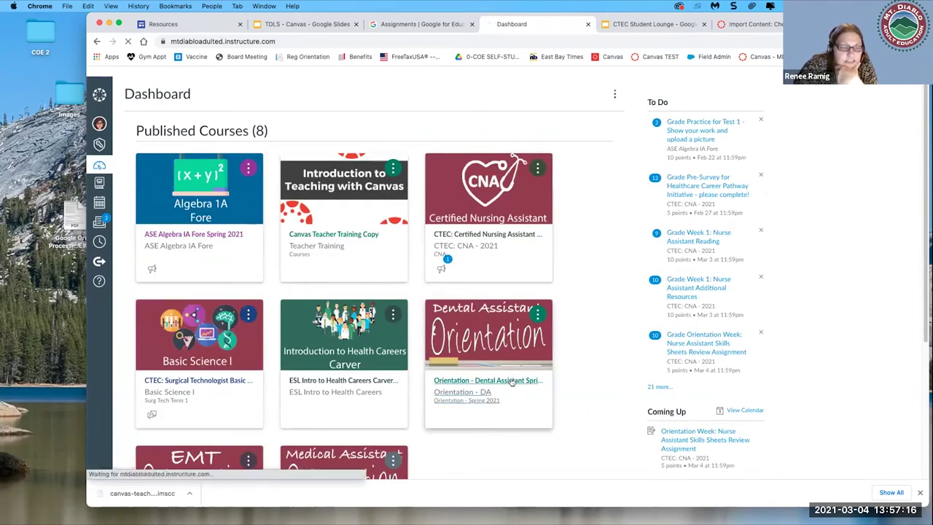
click(722, 98)
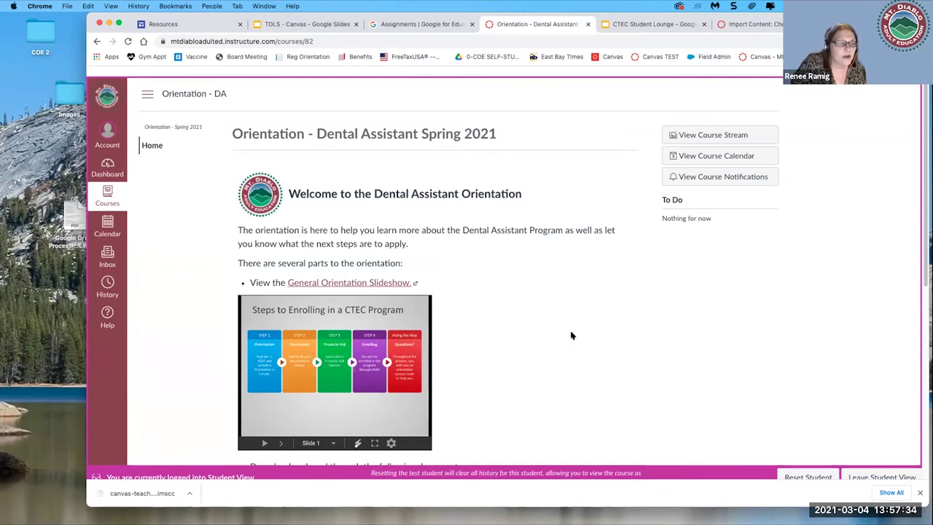
scroll(624, 351, down, 5)
scroll(623, 350, up, 4)
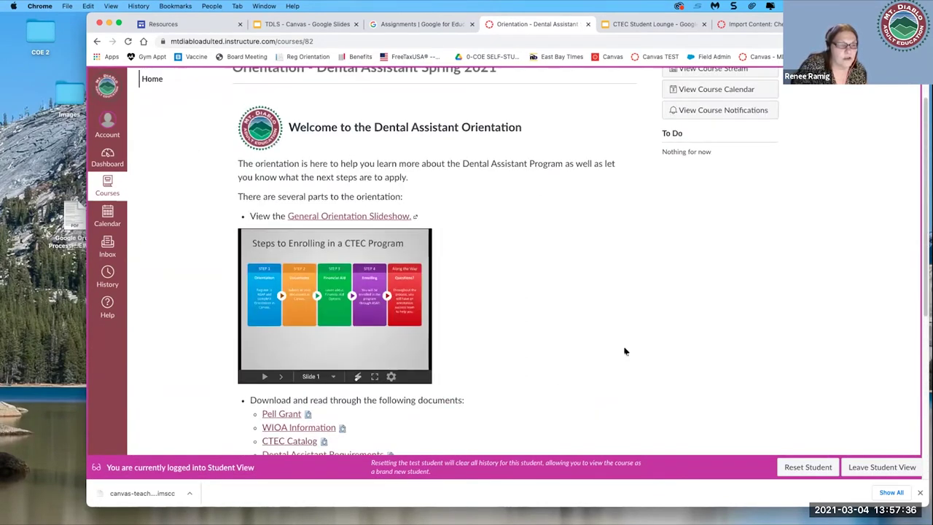
scroll(438, 340, down, 2)
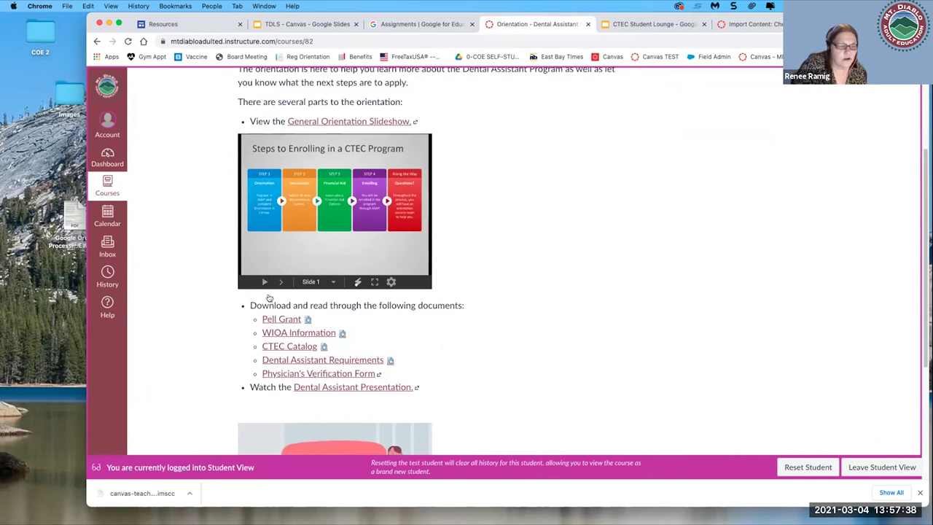
scroll(630, 361, down, 2)
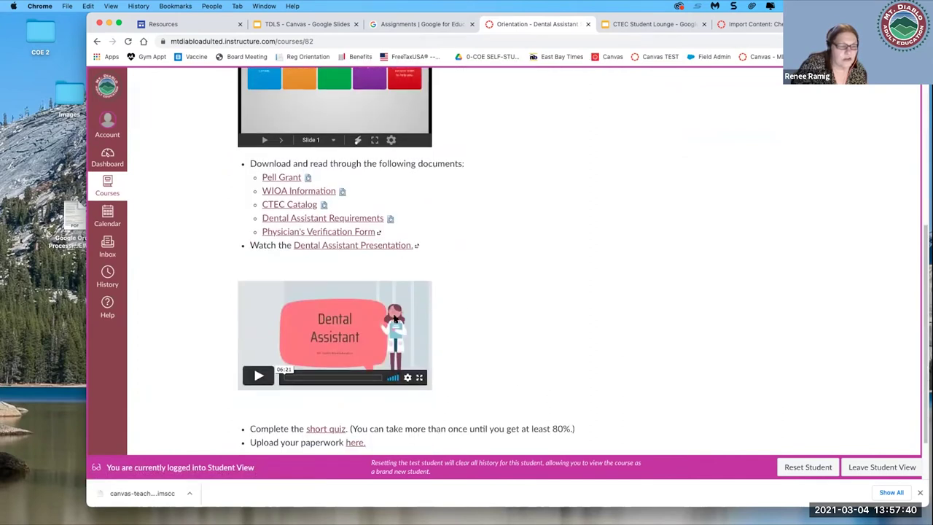
scroll(770, 327, down, 2)
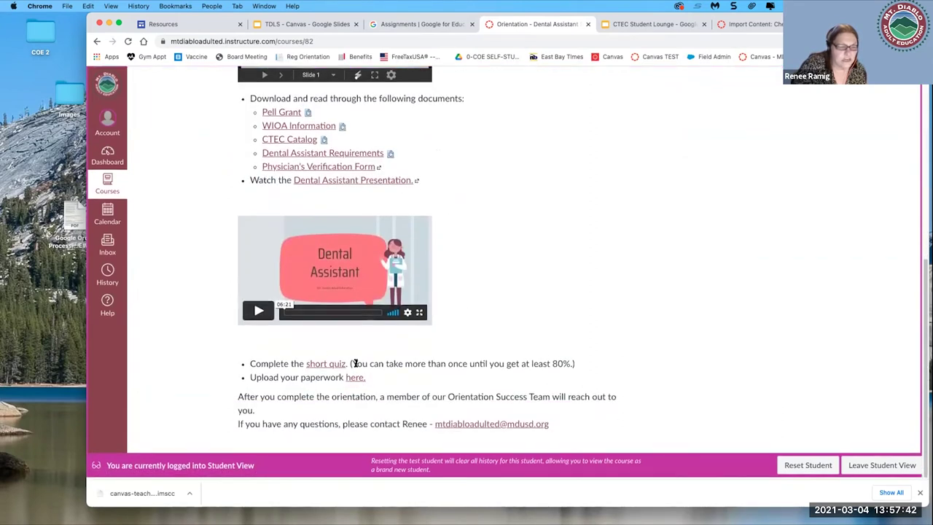
Visit the Submit Documents page, return to the home page, and exit Student View
click(355, 378)
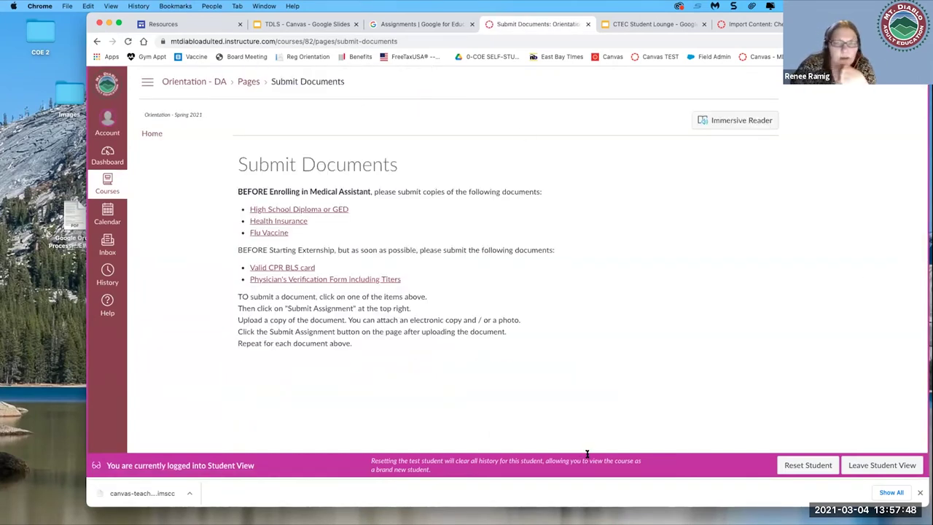
click(95, 41)
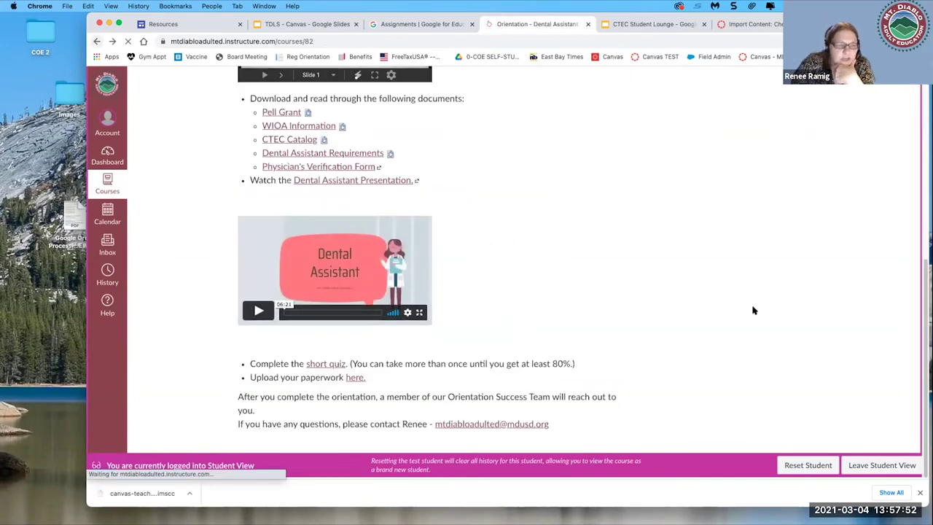
scroll(767, 328, up, 4)
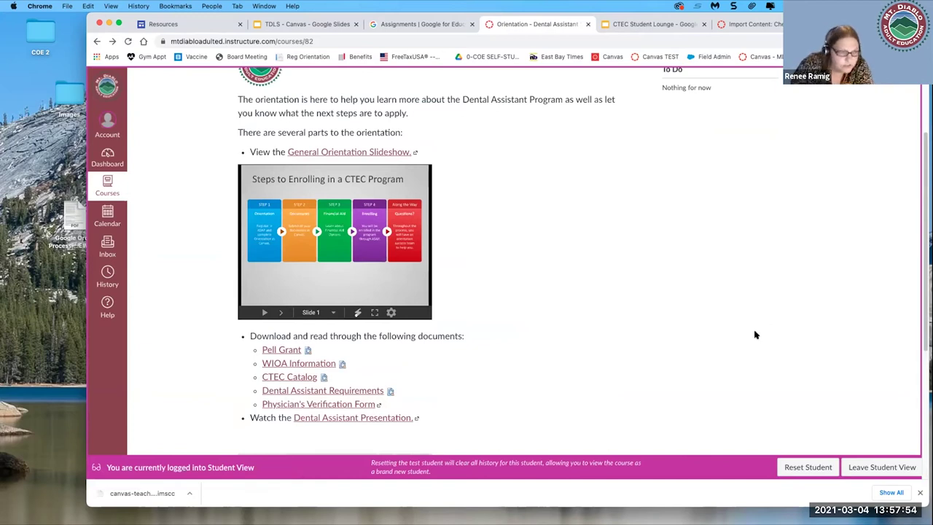
scroll(802, 364, up, 3)
scroll(831, 395, down, 1)
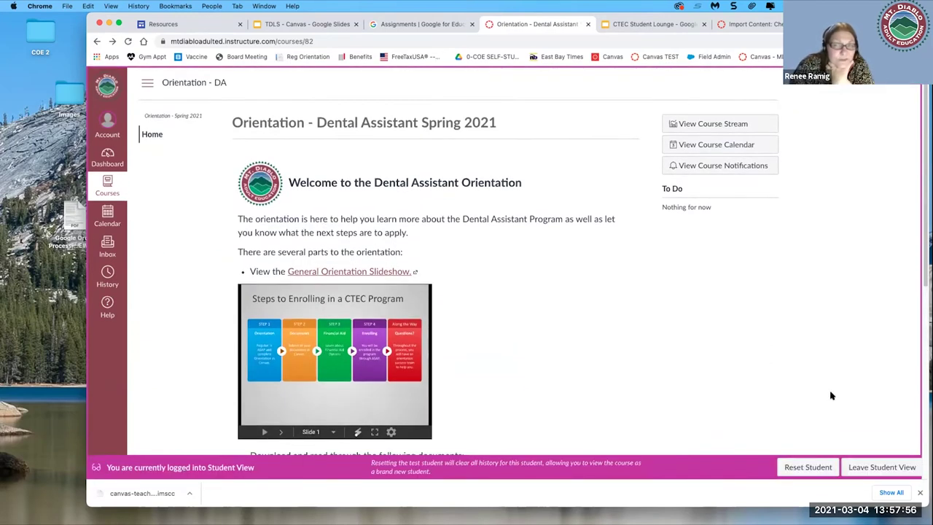
scroll(831, 395, up, 1)
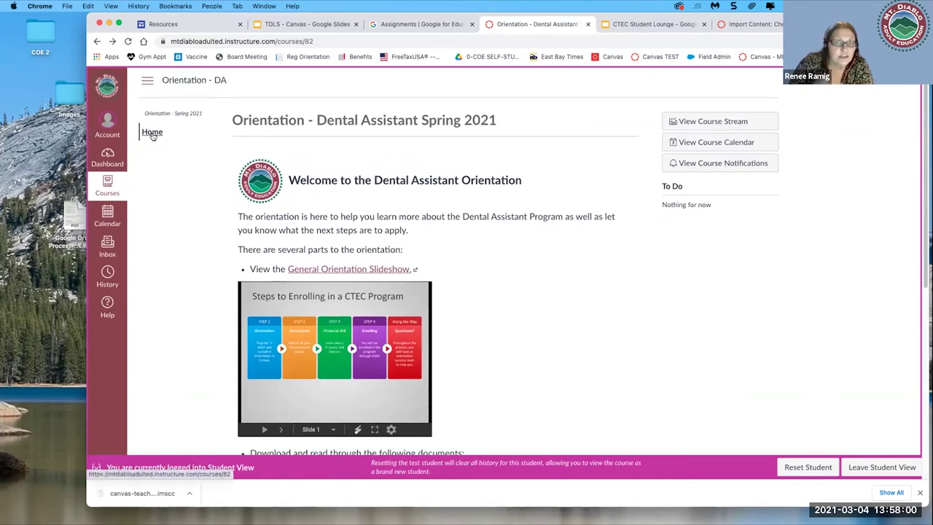
click(882, 467)
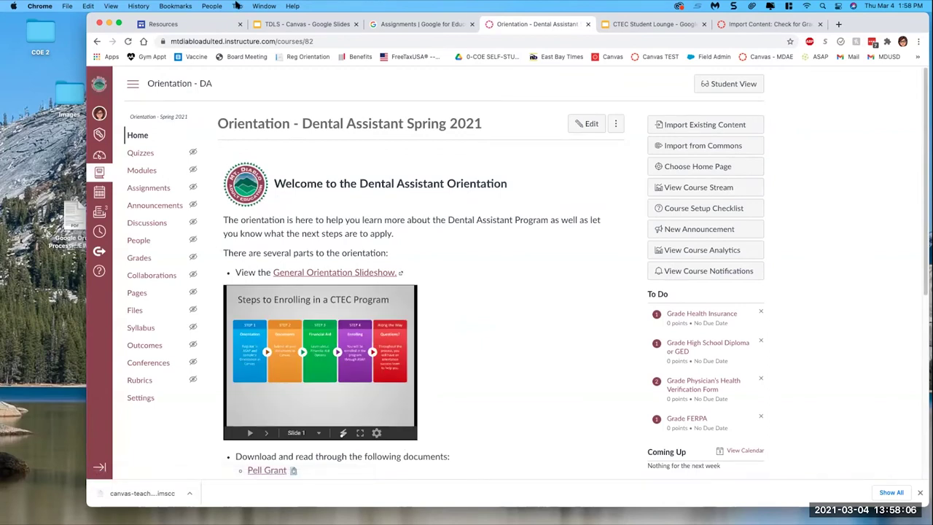
Clear the text selection on the TDLS - Canvas slide, then return to the Orientation course
click(285, 24)
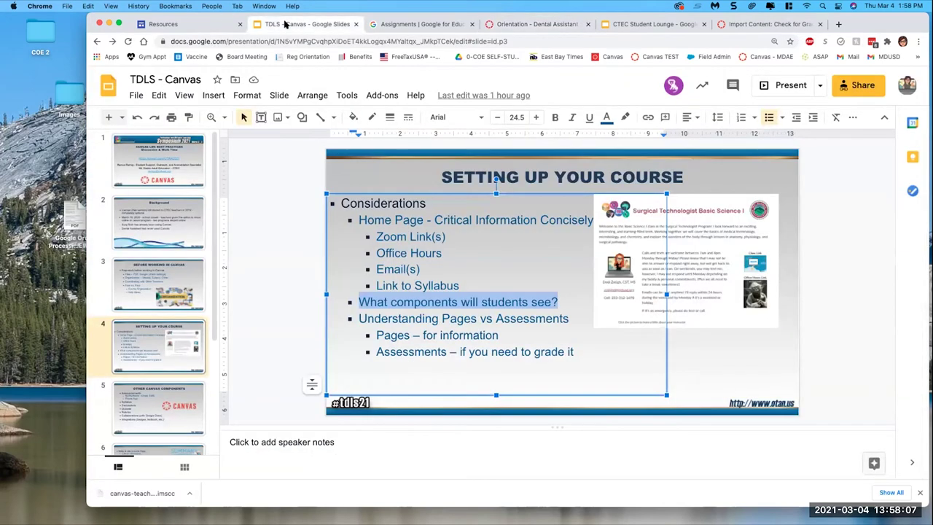
click(575, 375)
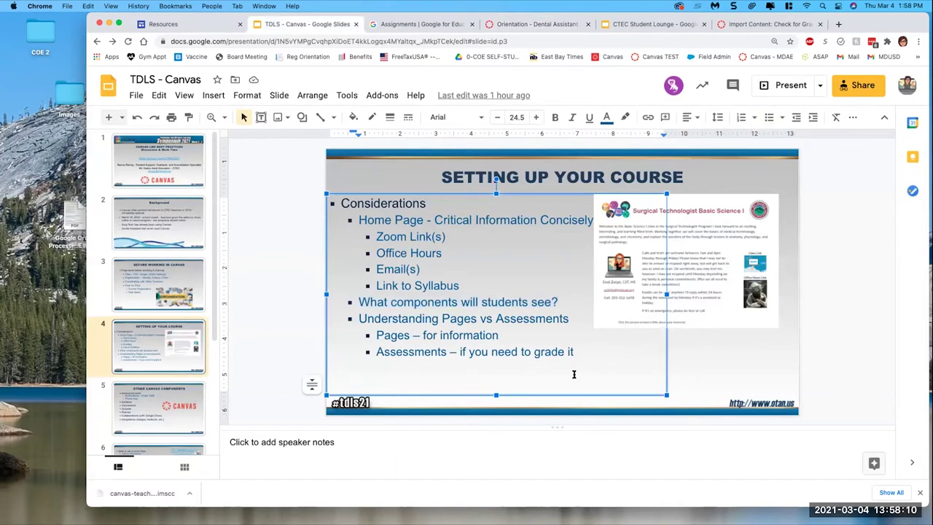
click(515, 444)
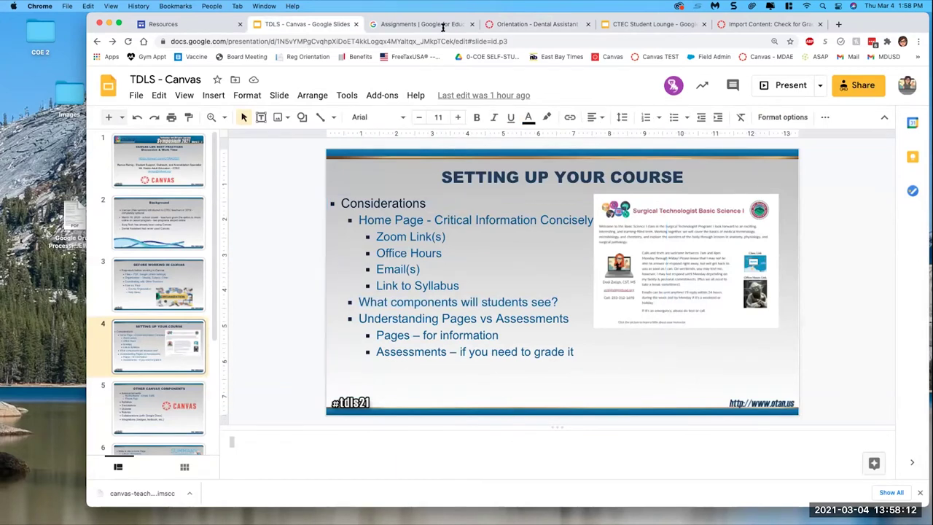
click(574, 26)
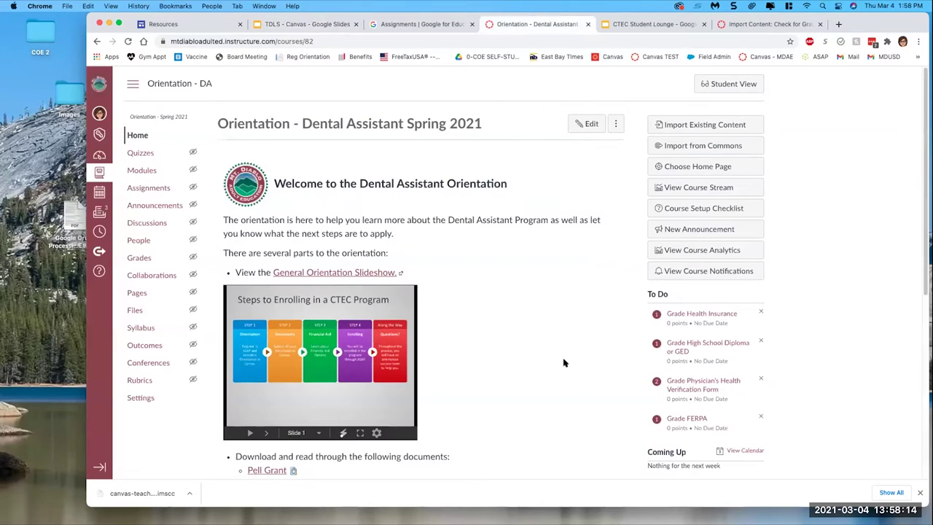
Switch to the Check course and open its Assignments list
click(738, 25)
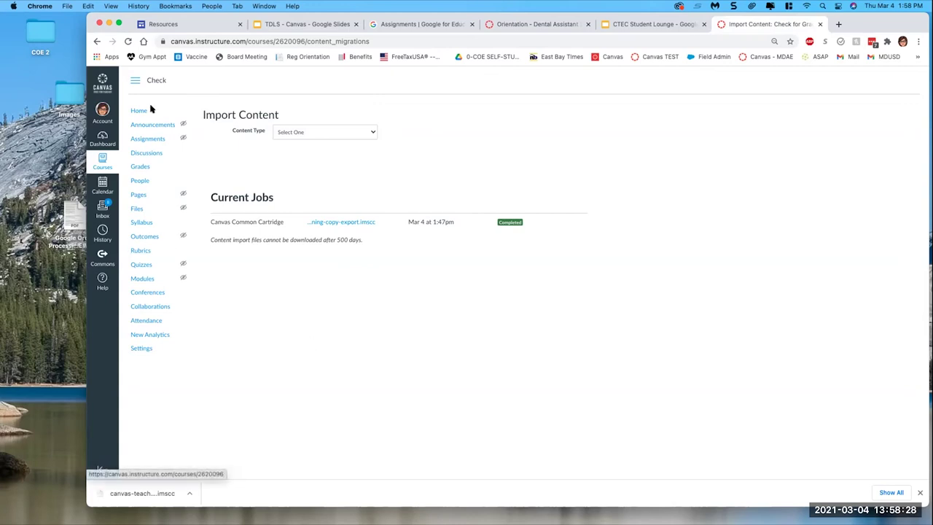
click(153, 140)
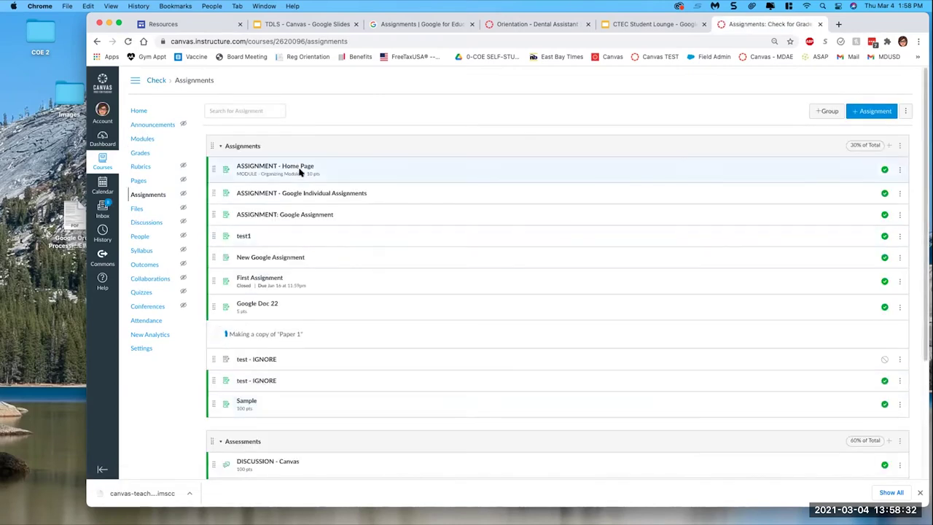
Open ASSIGNMENT - Home Page and add a second assign-to entry below Everyone
click(295, 168)
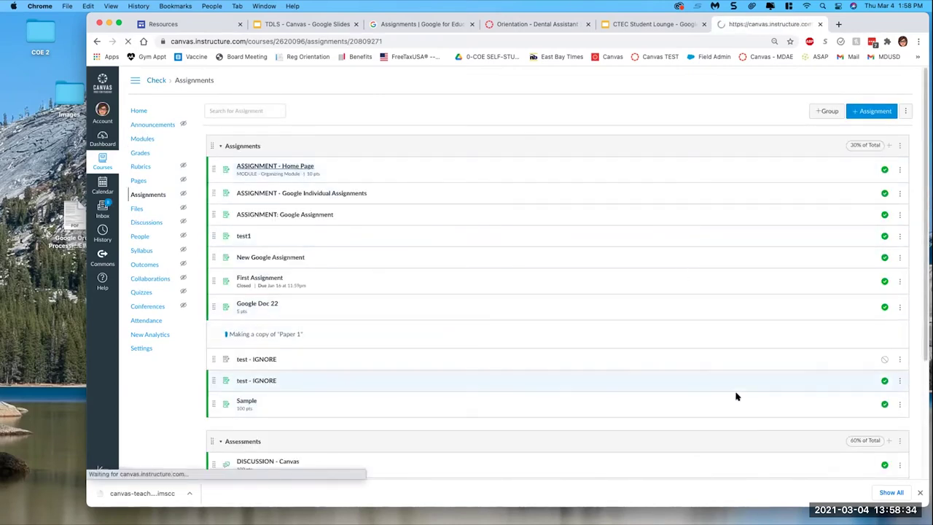
scroll(600, 397, down, 1)
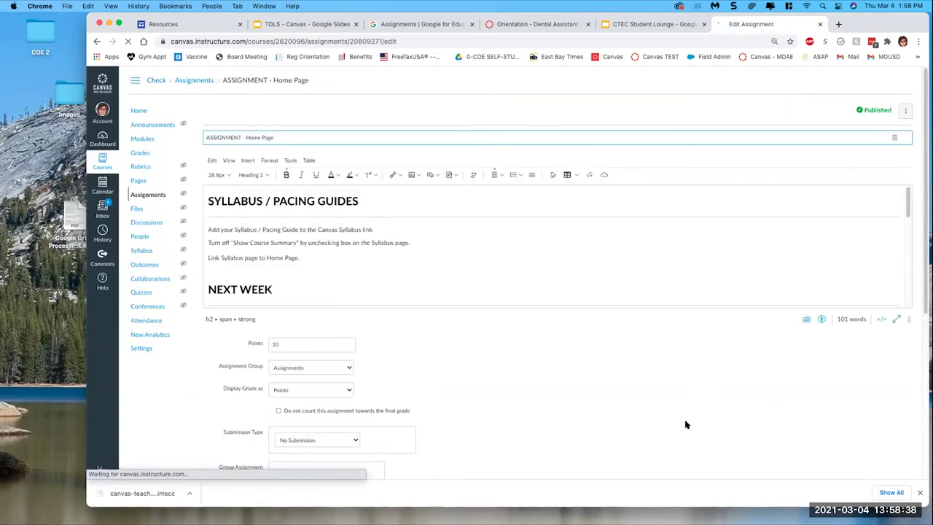
scroll(686, 423, down, 5)
scroll(686, 423, down, 3)
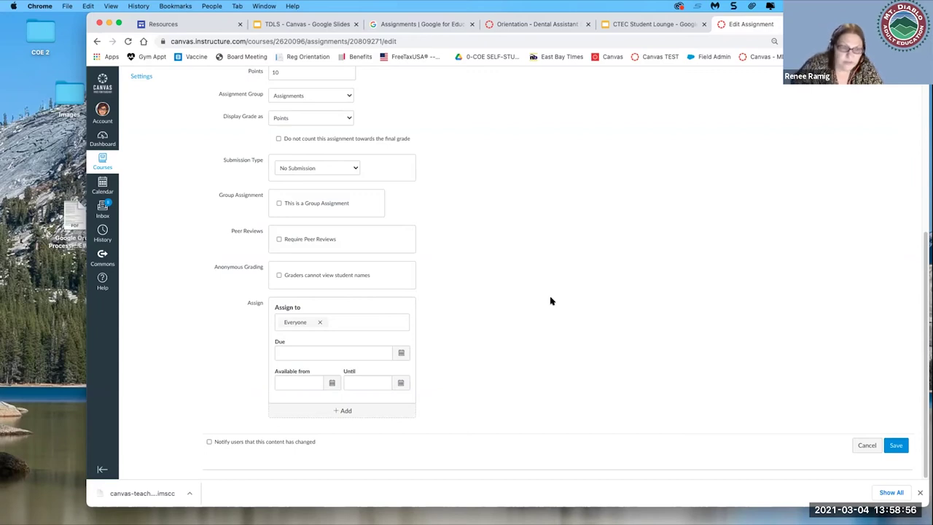
scroll(487, 391, up, 1)
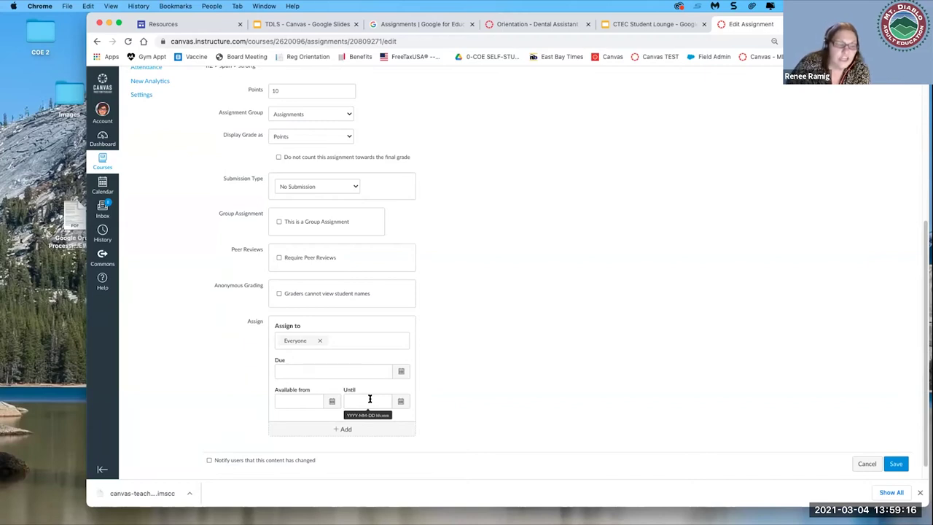
click(346, 430)
Leave the second assign-to entry's Until date empty, then head to the Check course Modules
scroll(481, 415, down, 4)
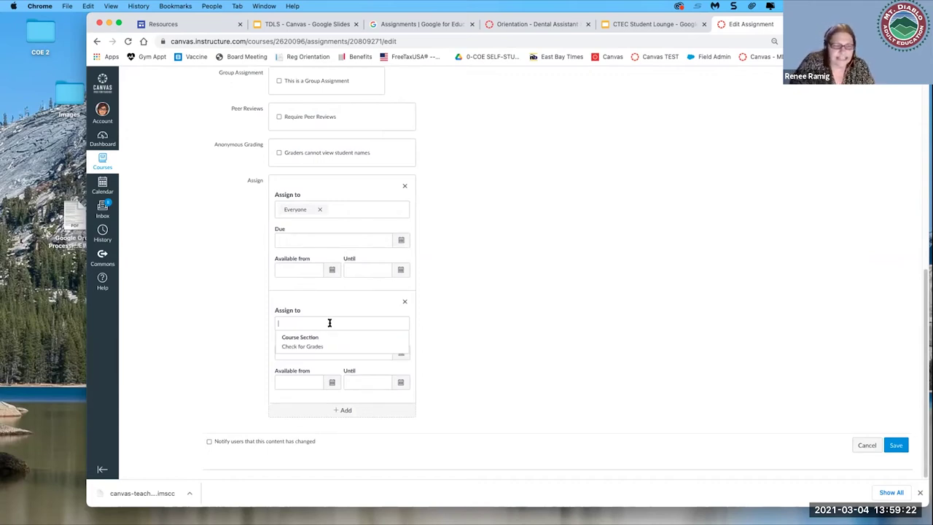
click(400, 383)
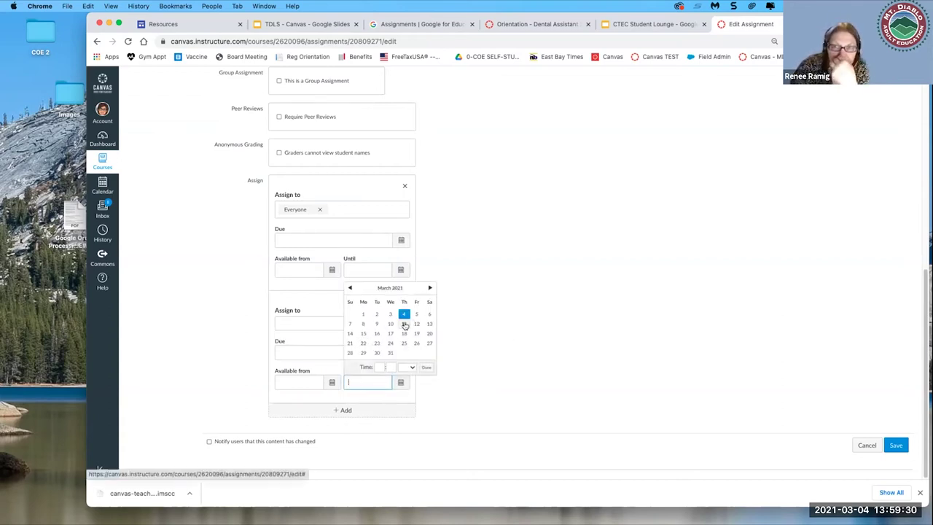
click(630, 390)
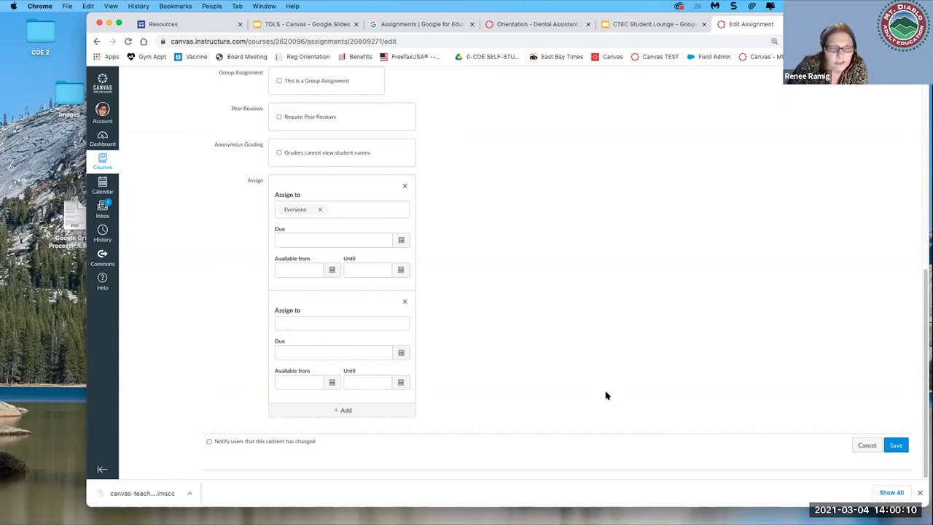
scroll(605, 396, up, 10)
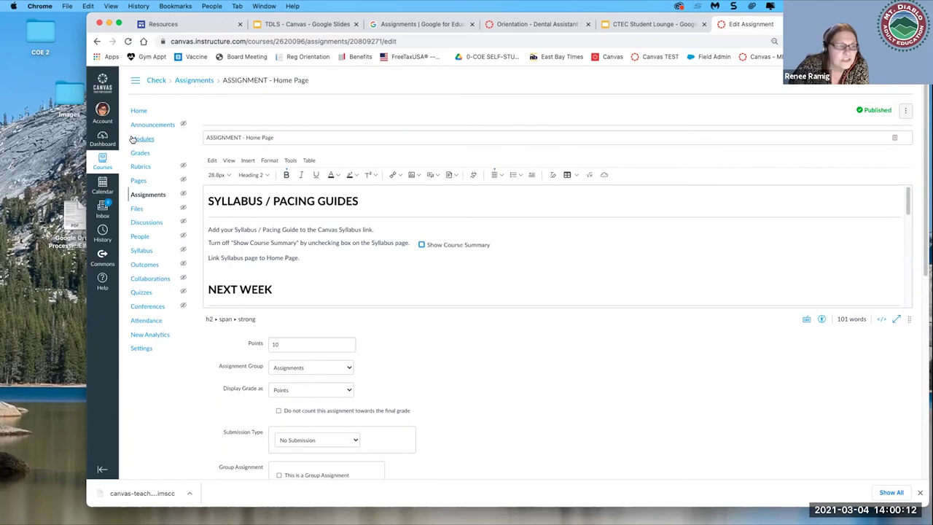
click(135, 138)
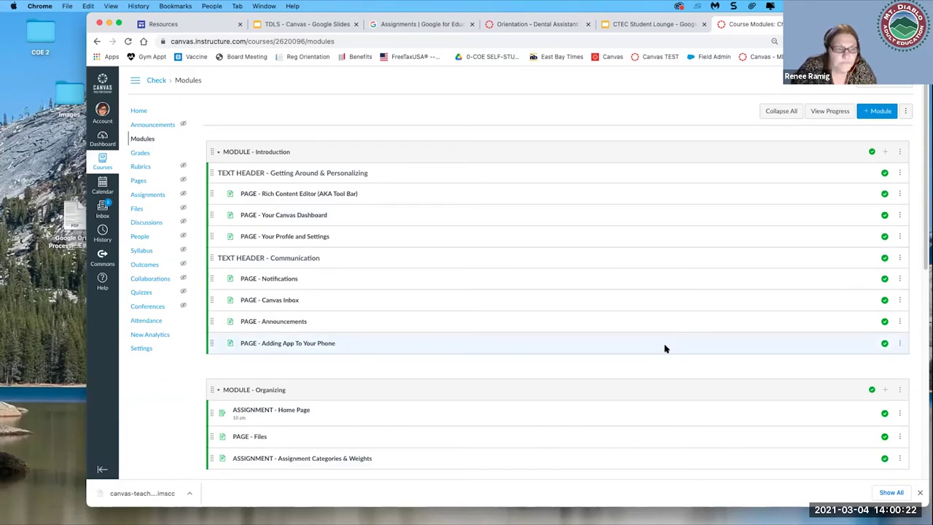
scroll(665, 349, down, 2)
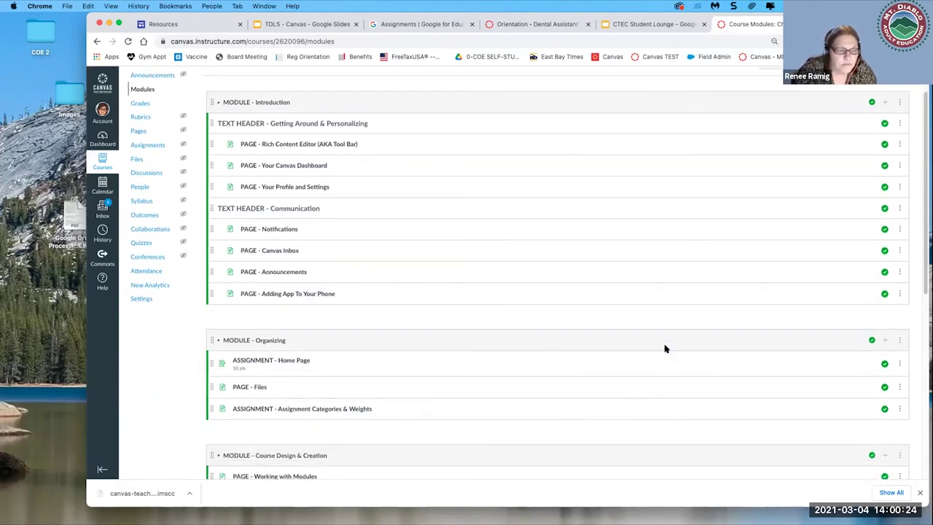
scroll(666, 347, up, 3)
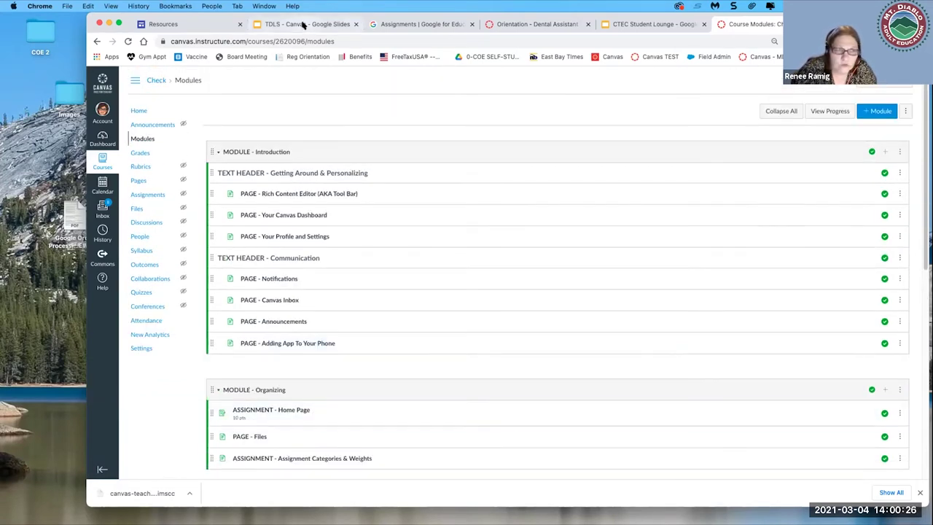
click(303, 24)
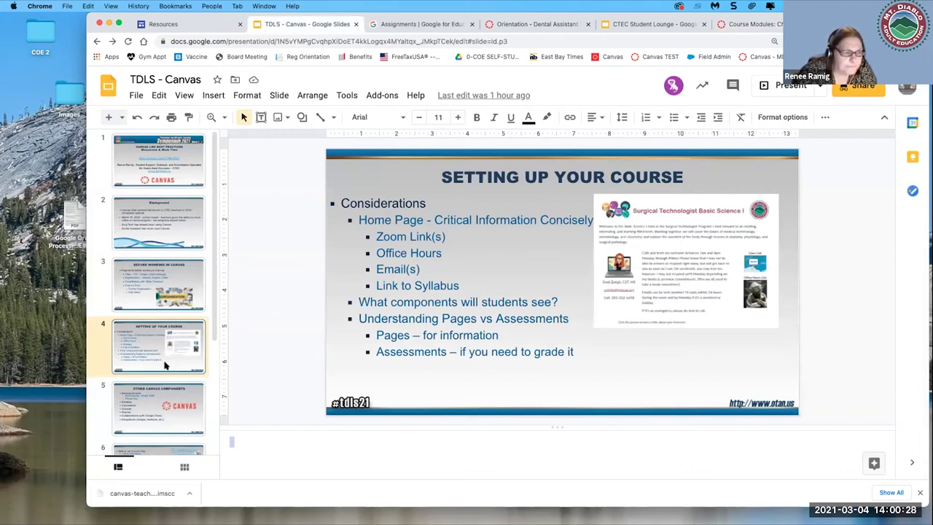
Flip between the Other Canvas Components and Setting Up Your Course slides, then return to the Dental Assistant course
click(159, 424)
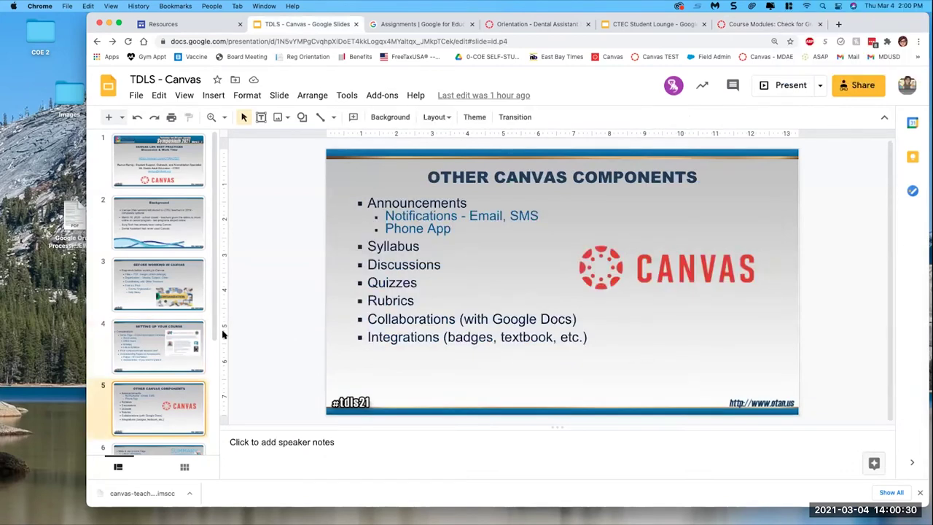
click(148, 361)
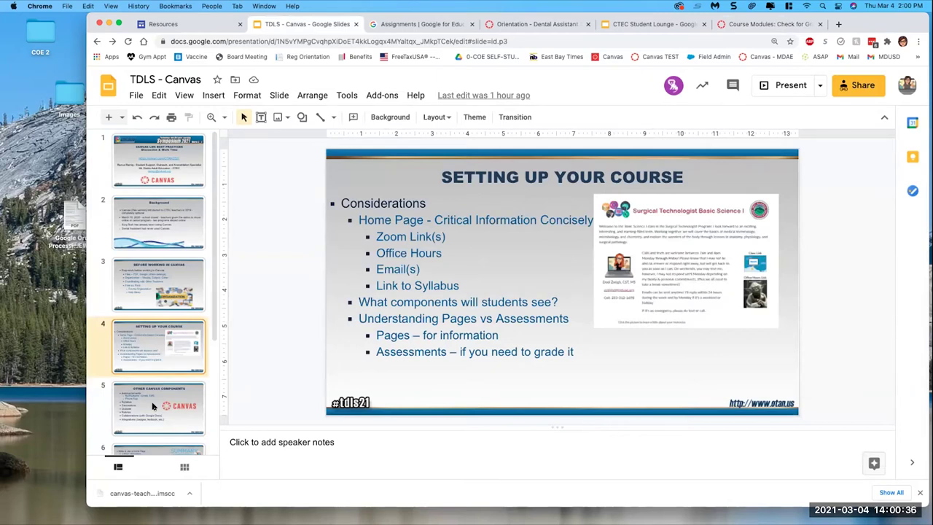
click(153, 406)
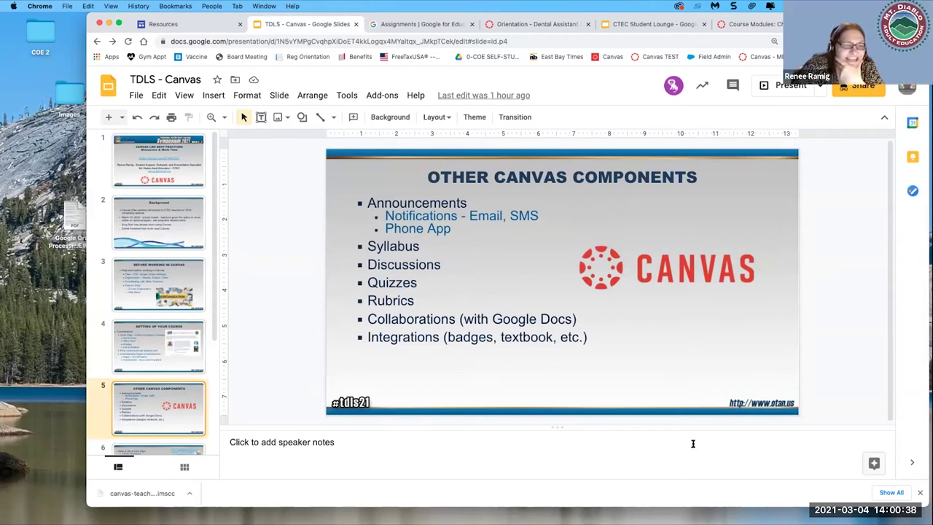
click(530, 26)
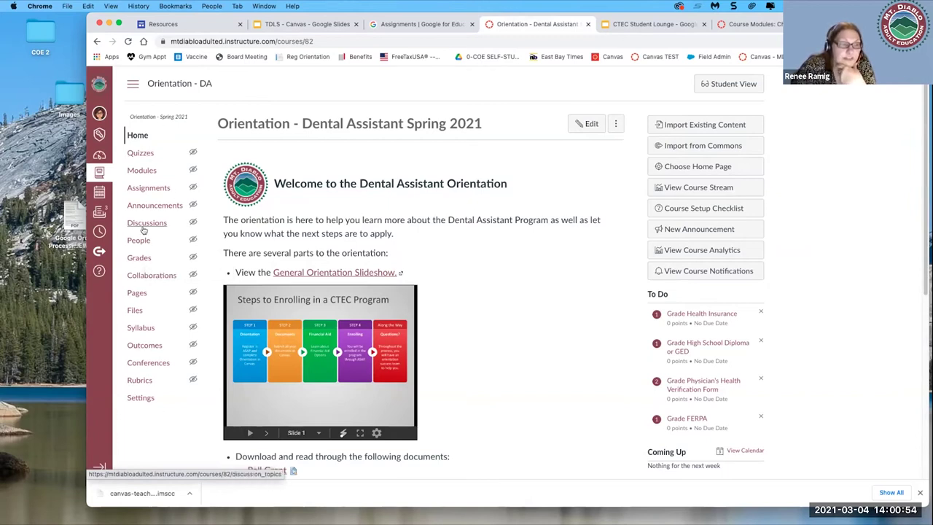
Open the Dental Assistant Program Specific Quiz from Quizzes in edit mode
click(145, 153)
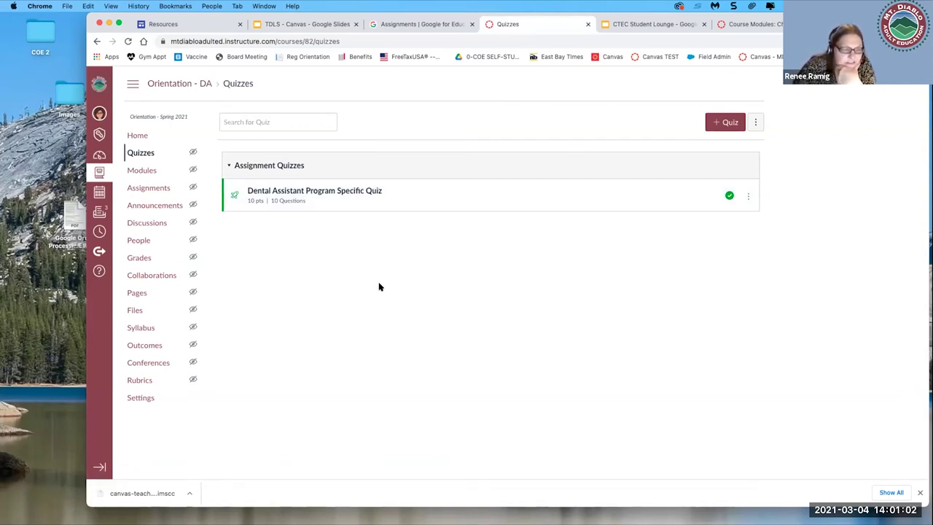
click(351, 191)
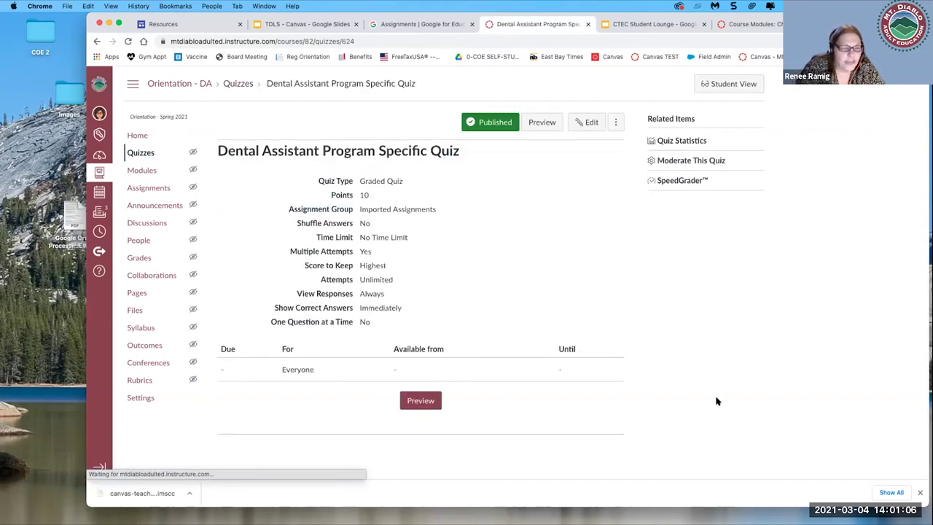
click(591, 122)
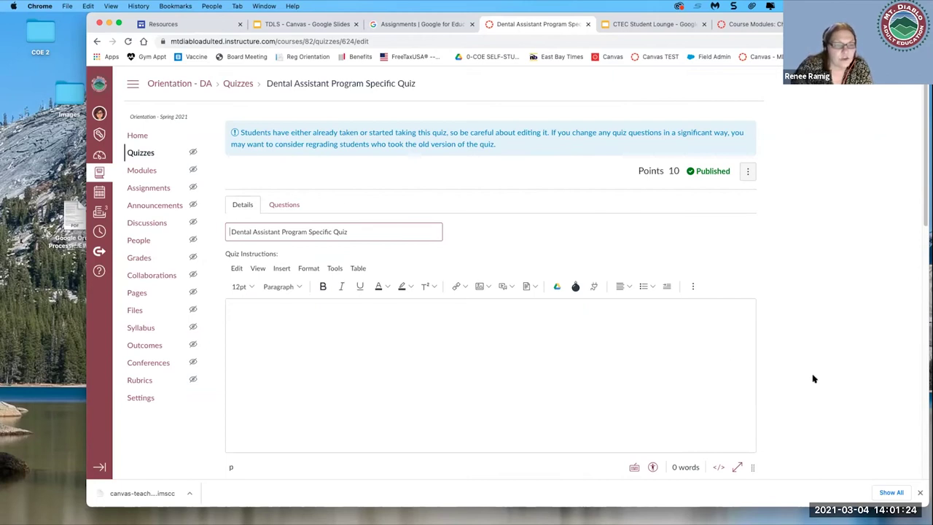
scroll(829, 377, down, 5)
scroll(773, 379, up, 5)
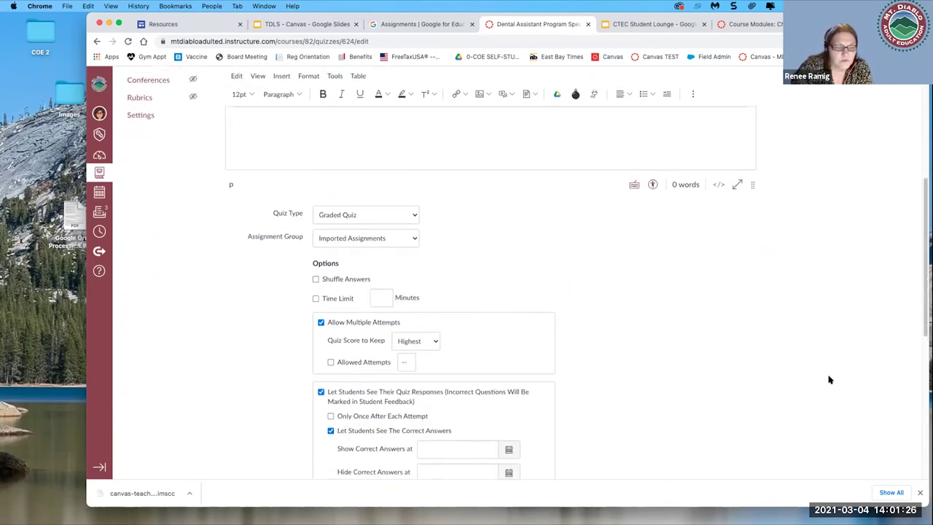
Show the quiz's question list and add a new question after Question 10
click(290, 207)
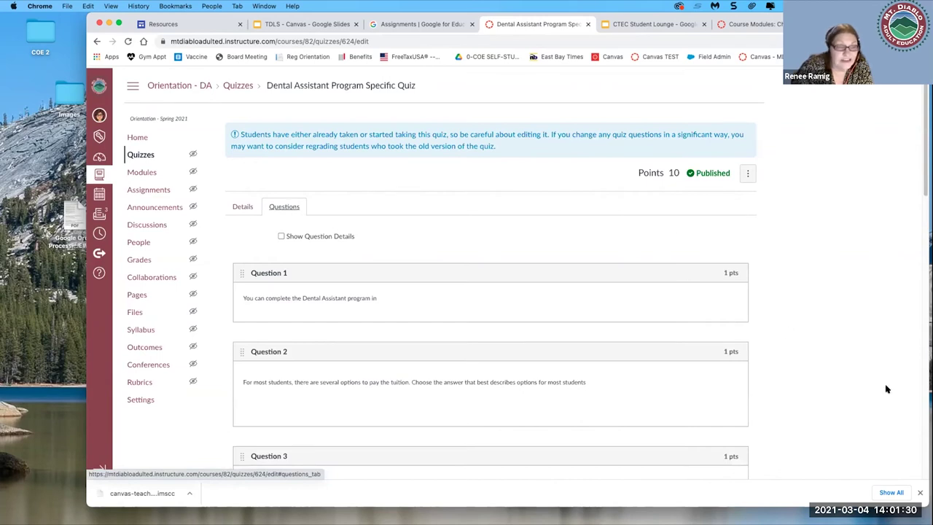
scroll(821, 318, down, 15)
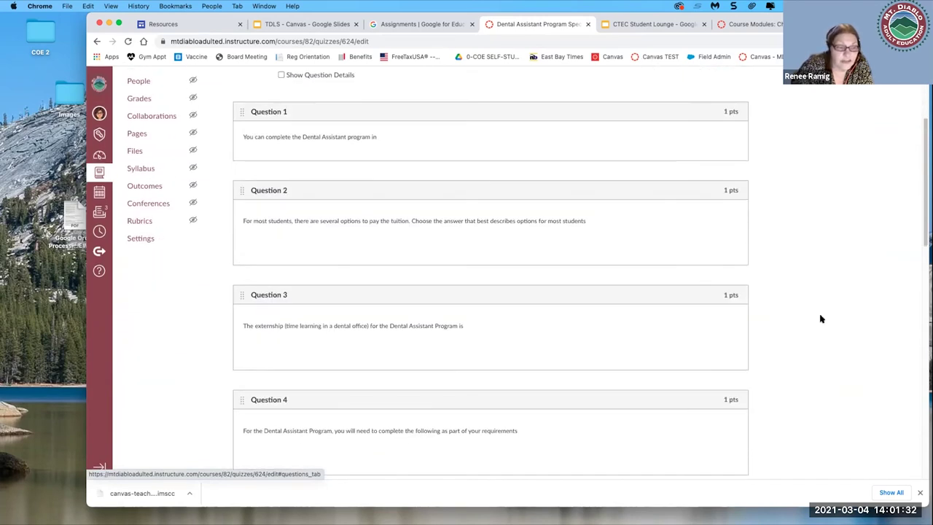
click(369, 416)
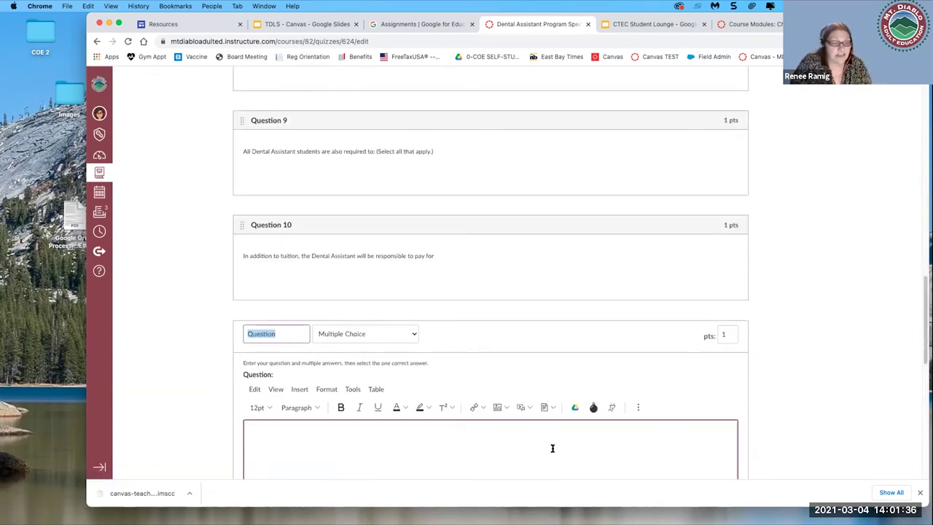
Enter question text 'Type it in' with correct answer 'The course is offered online'
click(323, 440)
text(Type )
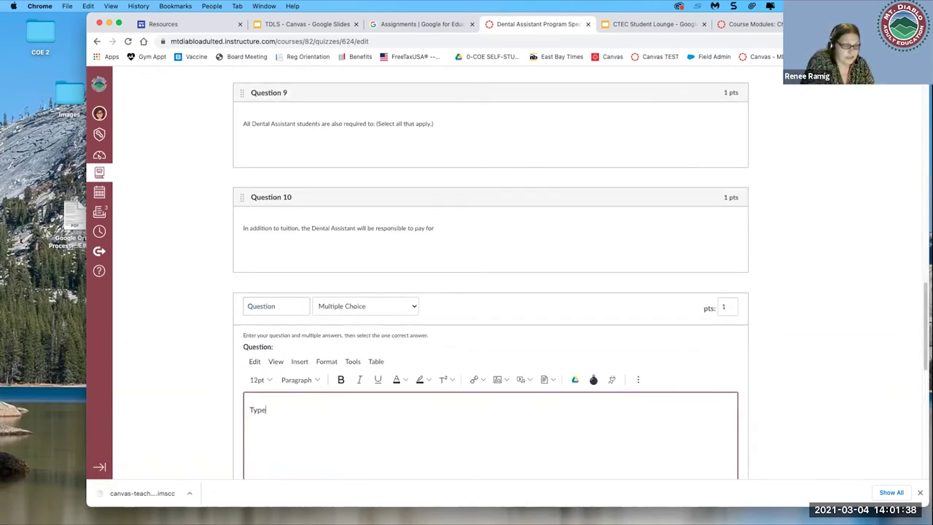
text(it in)
scroll(345, 418, down, 1)
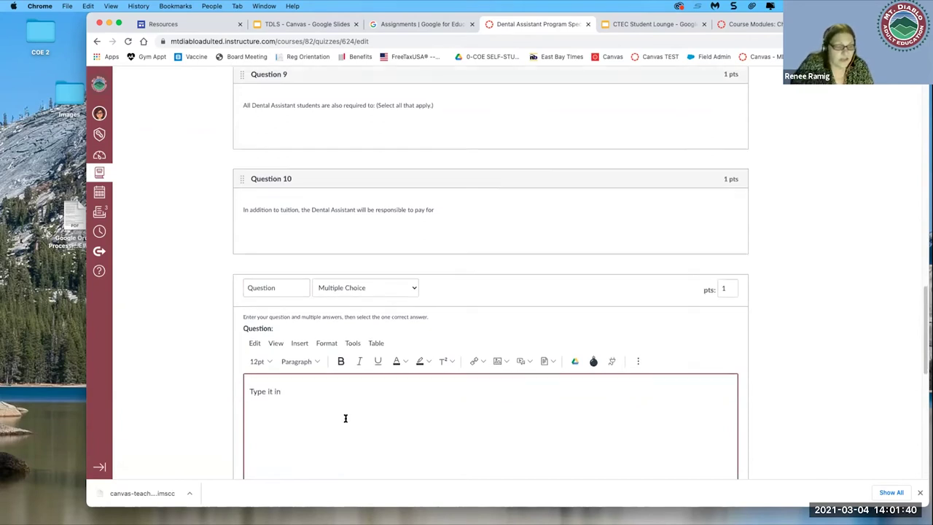
scroll(346, 420, down, 4)
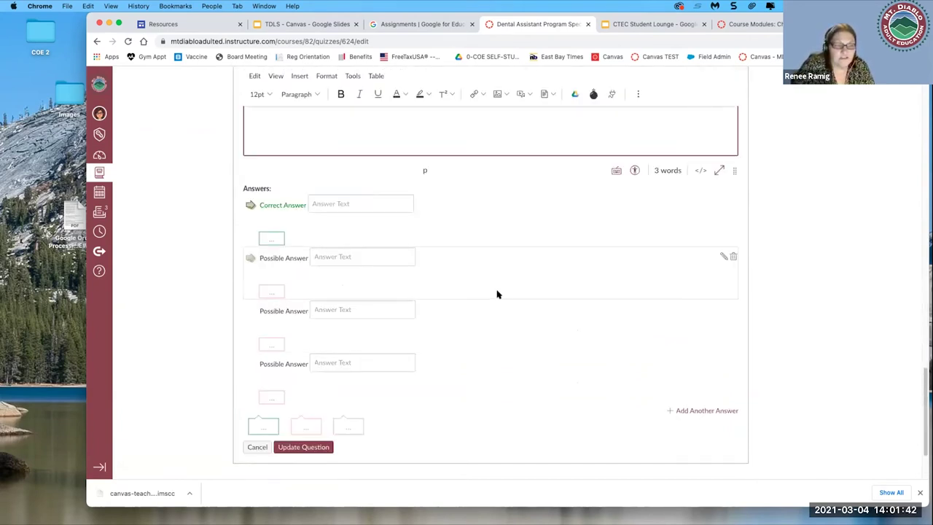
click(372, 203)
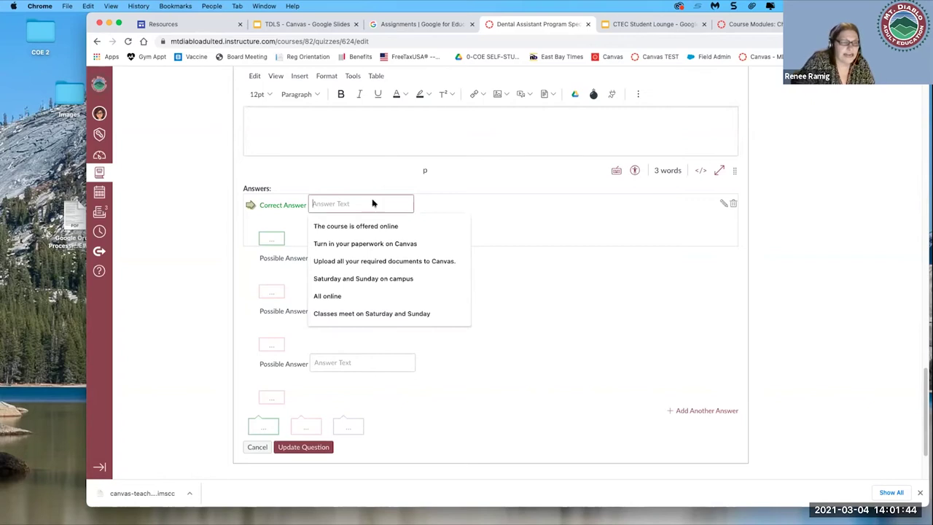
click(352, 224)
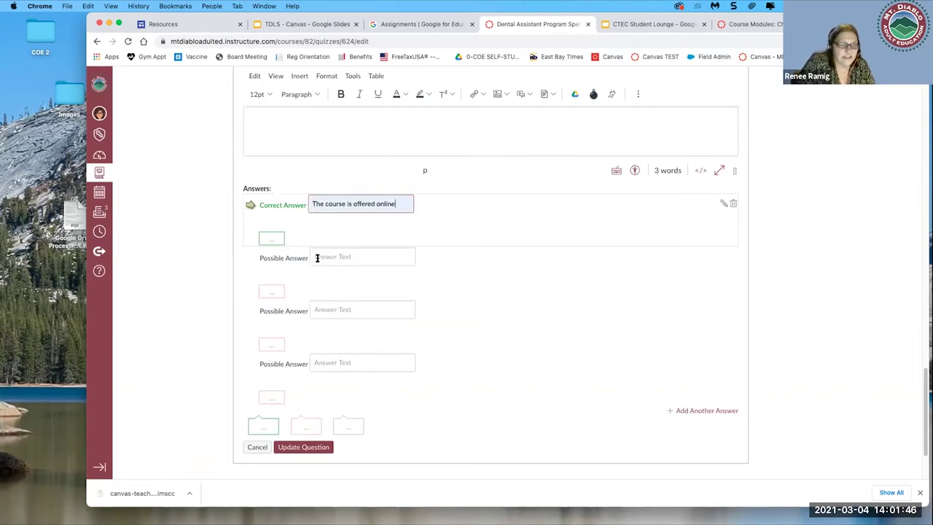
Fill all three wrong answers with 'asdf' and look back over the question
click(339, 258)
text(asdf)
click(362, 310)
text(asdf)
click(357, 362)
text(asdf)
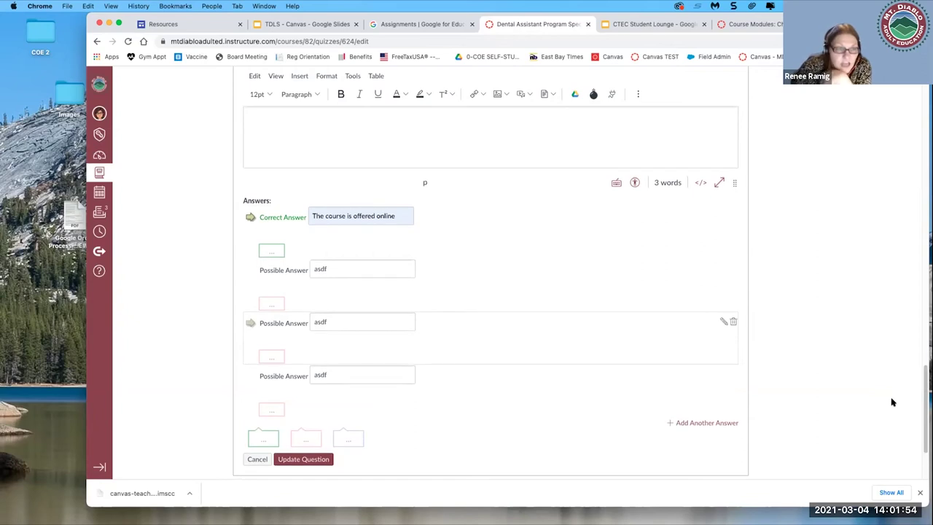
scroll(892, 402, up, 5)
scroll(892, 402, up, 8)
scroll(889, 398, up, 7)
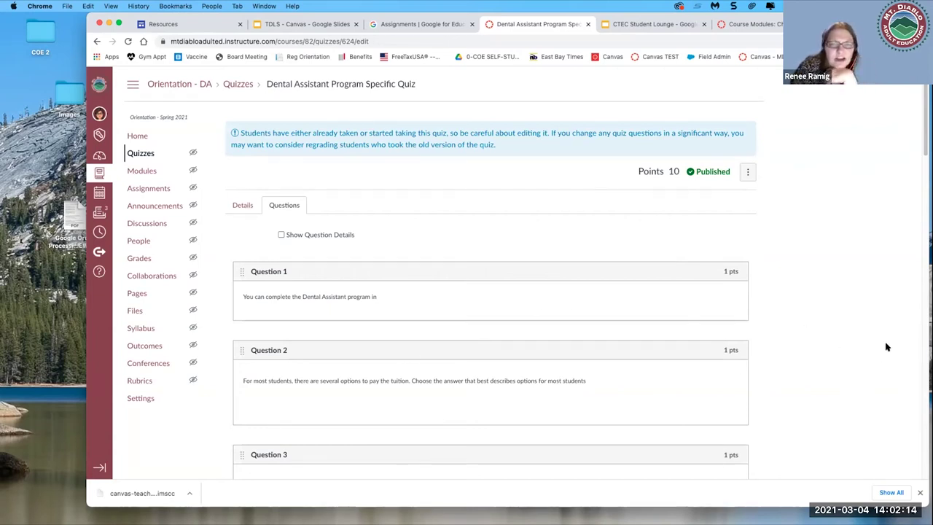
scroll(881, 353, down, 1)
scroll(881, 352, down, 1)
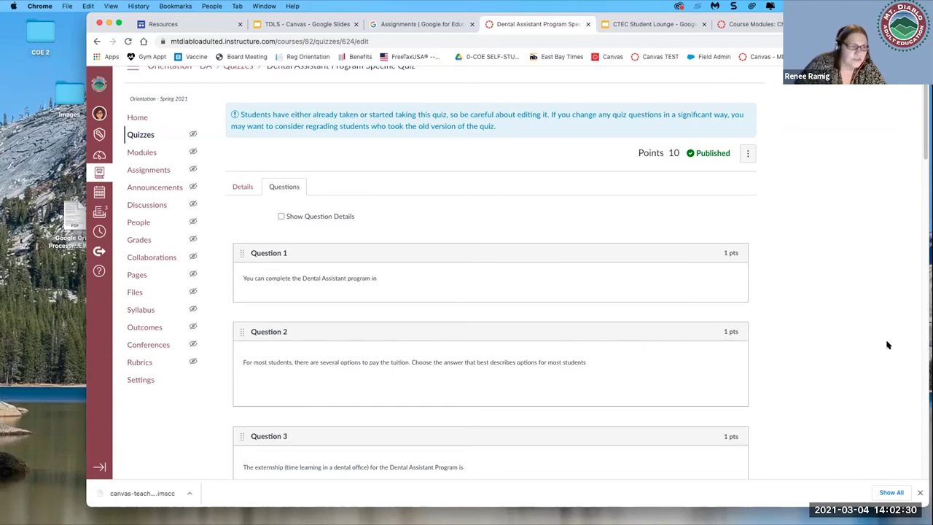
Open Assignment Groups Weight from the Assignments menu, cancel unchanged, then go to Announcements
click(142, 170)
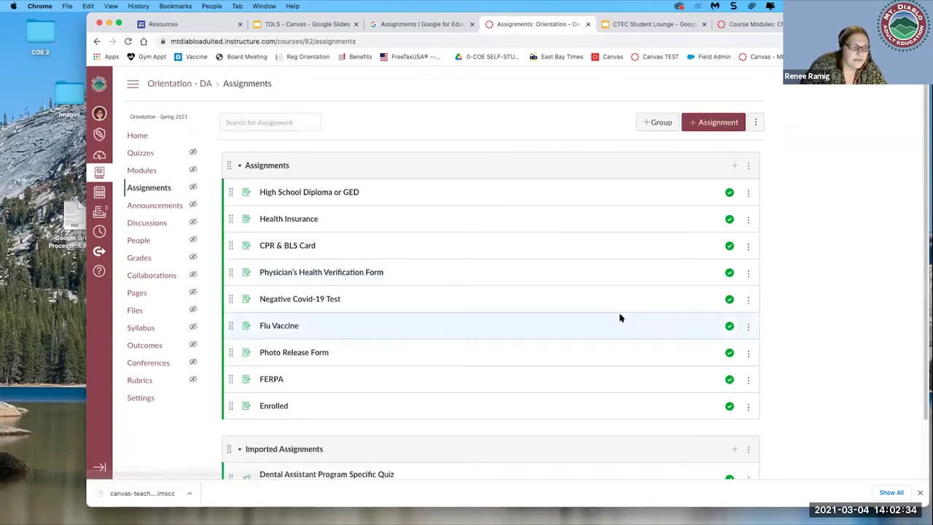
click(755, 122)
click(744, 169)
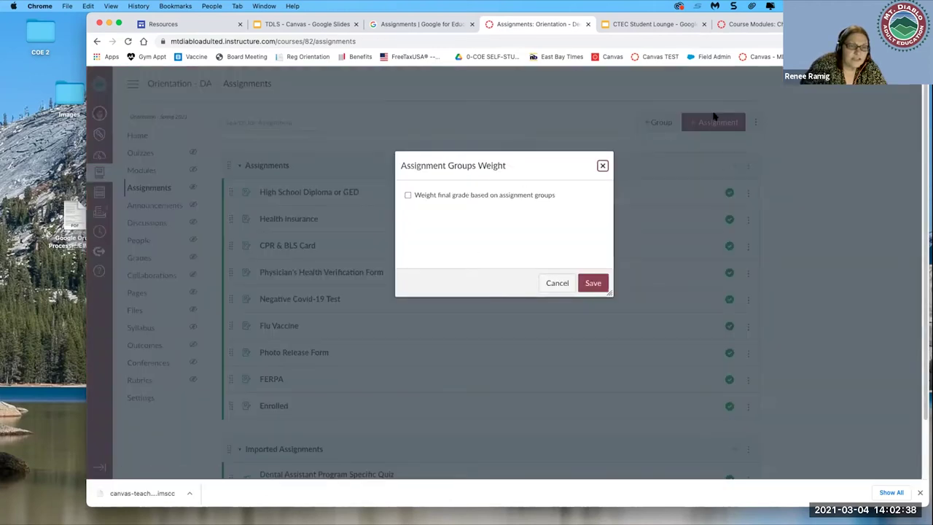
click(557, 283)
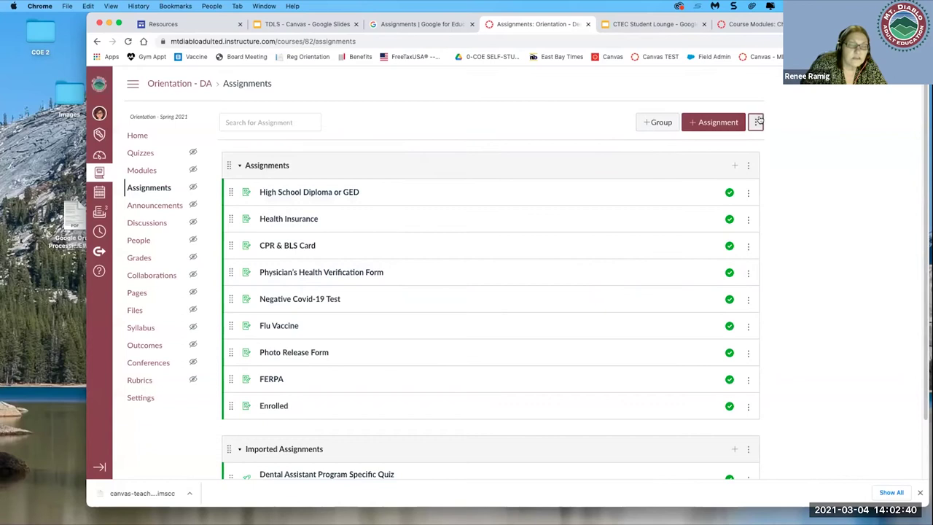
click(758, 122)
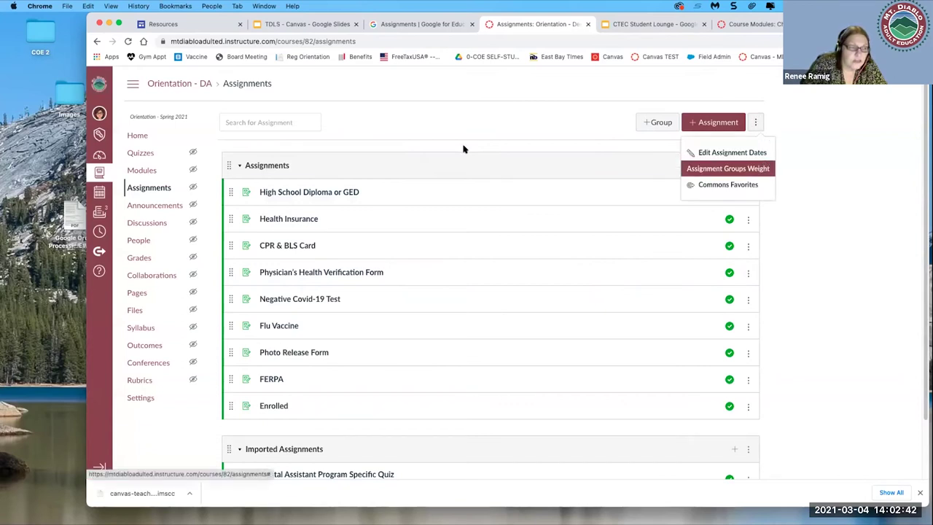
click(151, 205)
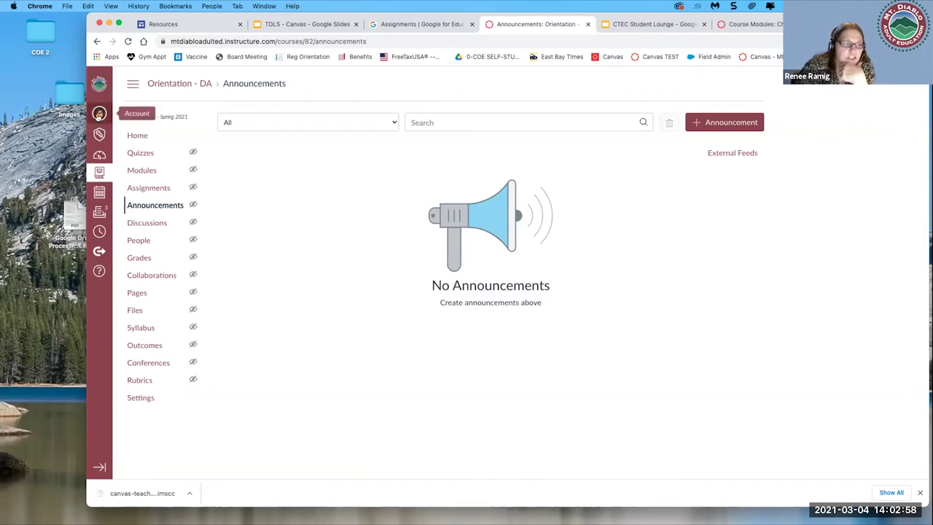
Go to Settings from the Account tray in the global navigation
click(99, 114)
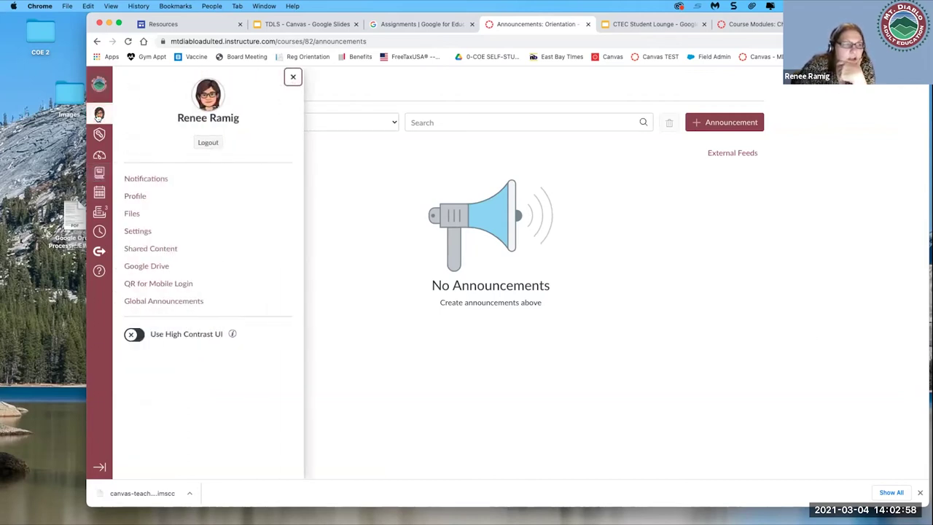
click(135, 231)
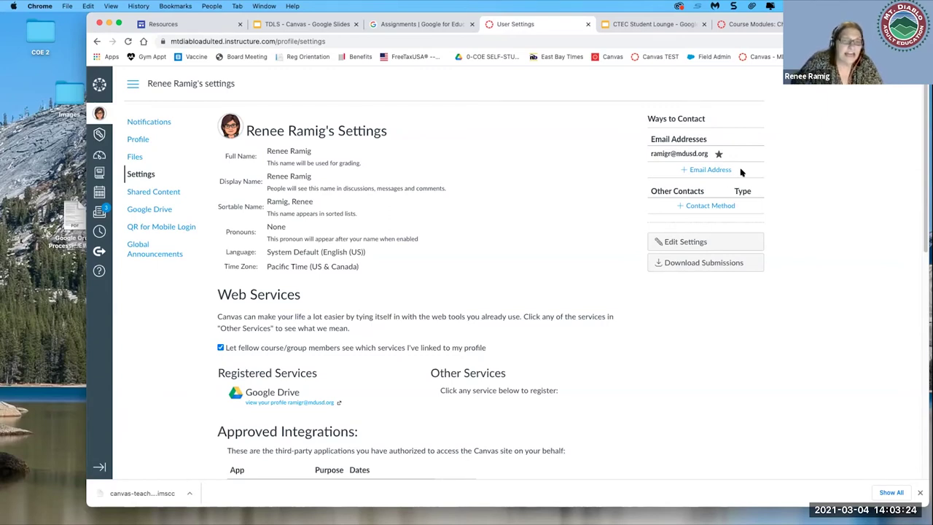
Highlight the account's e-mail address under Ways to Contact, then deselect it
drag(711, 156, 651, 154)
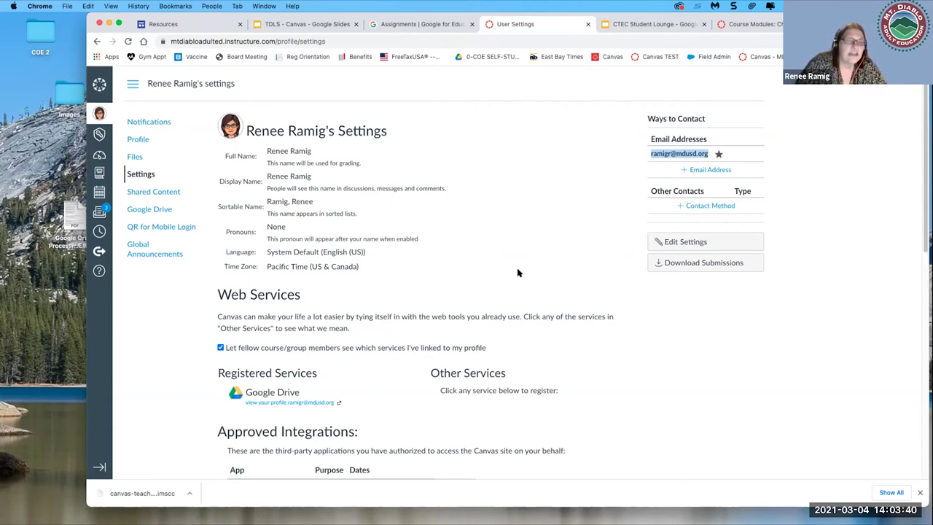
click(685, 153)
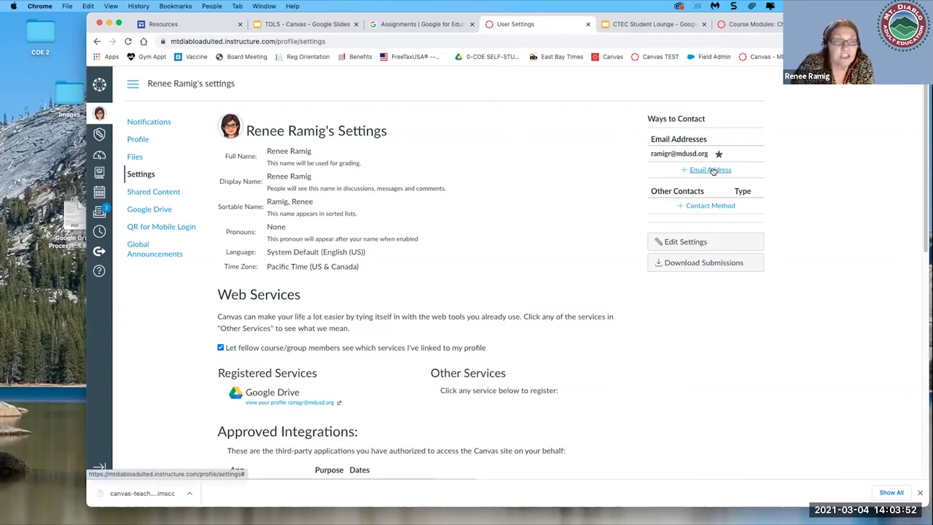
Begin a Text (SMS) contact method, then cancel it without a cell number and reselect the e-mail address
click(707, 207)
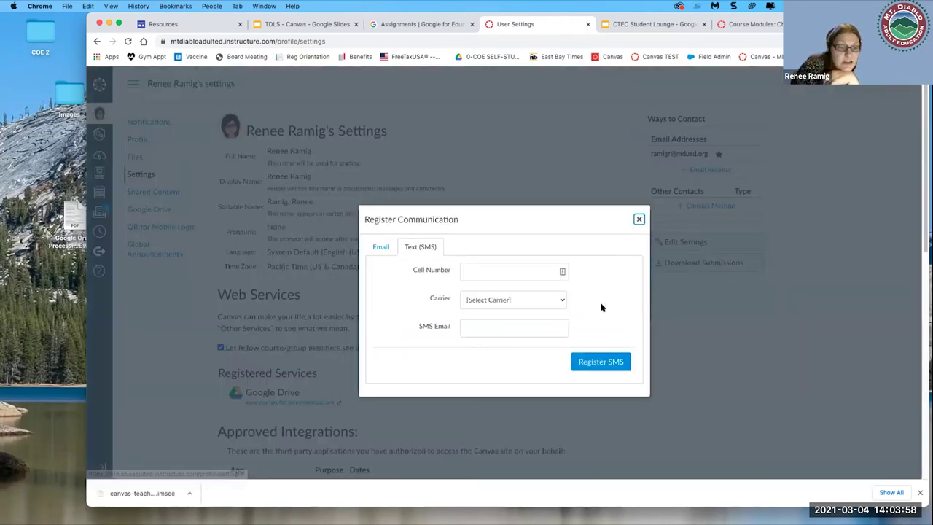
click(487, 268)
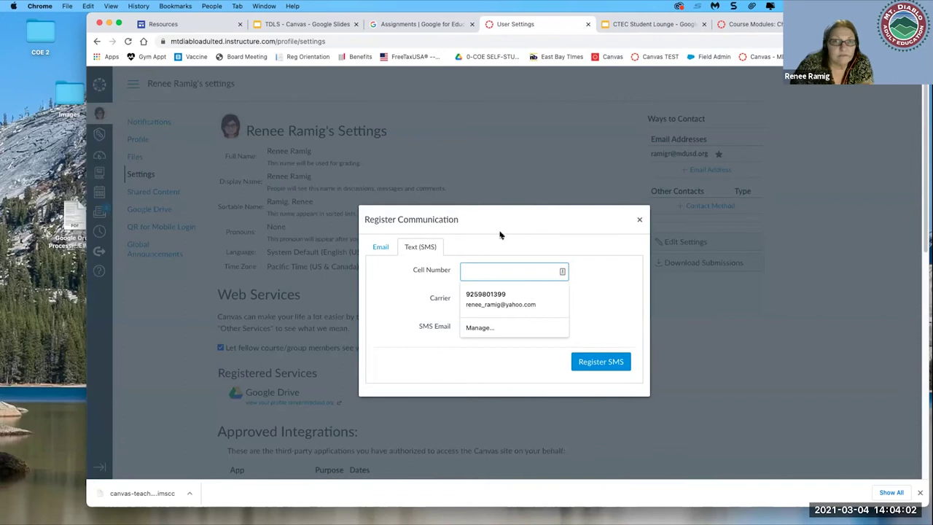
click(614, 298)
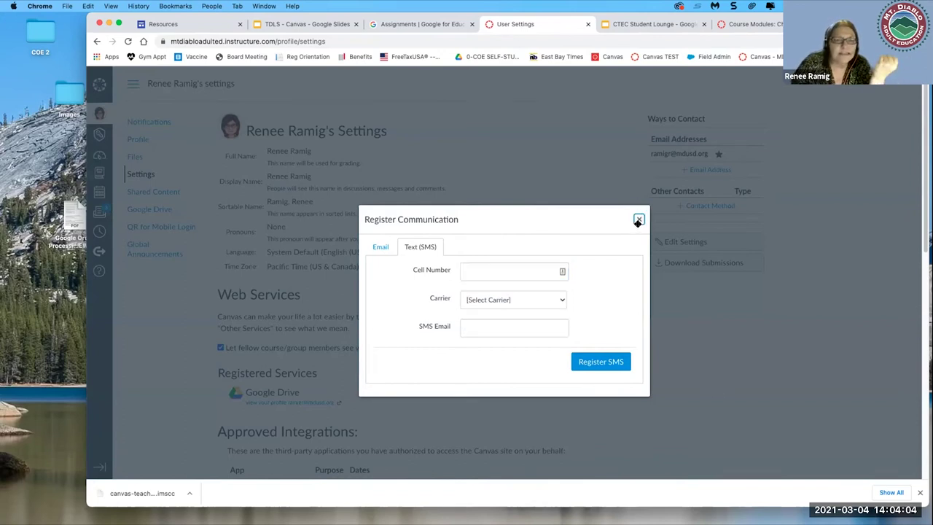
key(Escape)
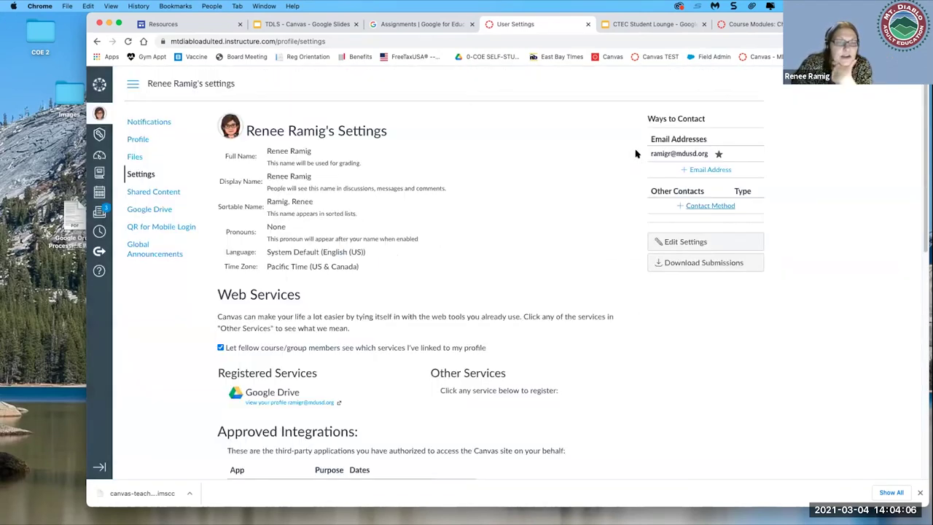
mouse_move(639, 153)
mouse_down()
mouse_move(712, 153)
mouse_move(649, 157)
mouse_up()
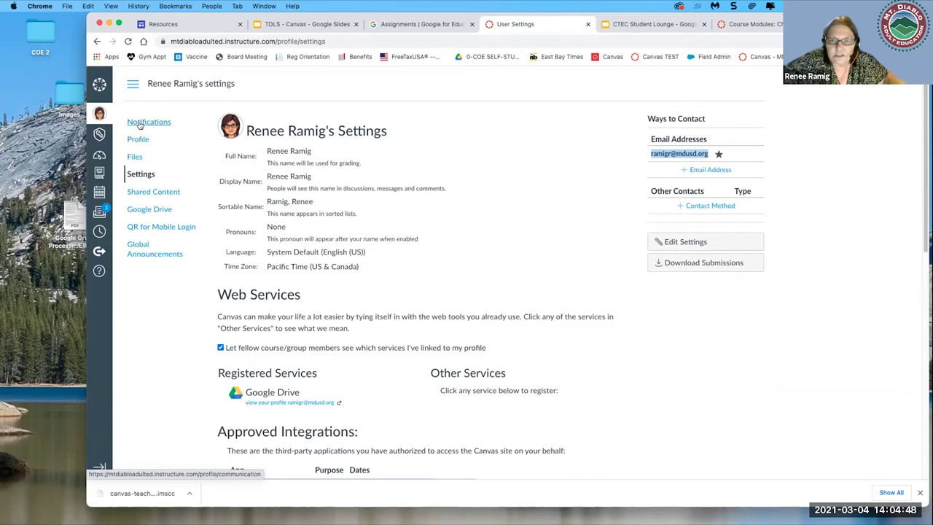
Scroll through the Account Notification Settings for Due Date, Grading and Announcement alerts
click(140, 125)
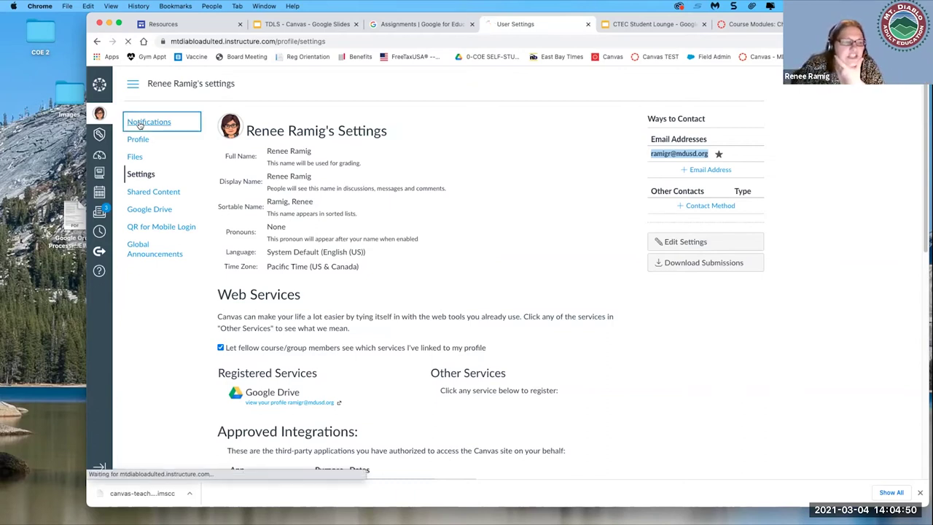
scroll(546, 350, down, 10)
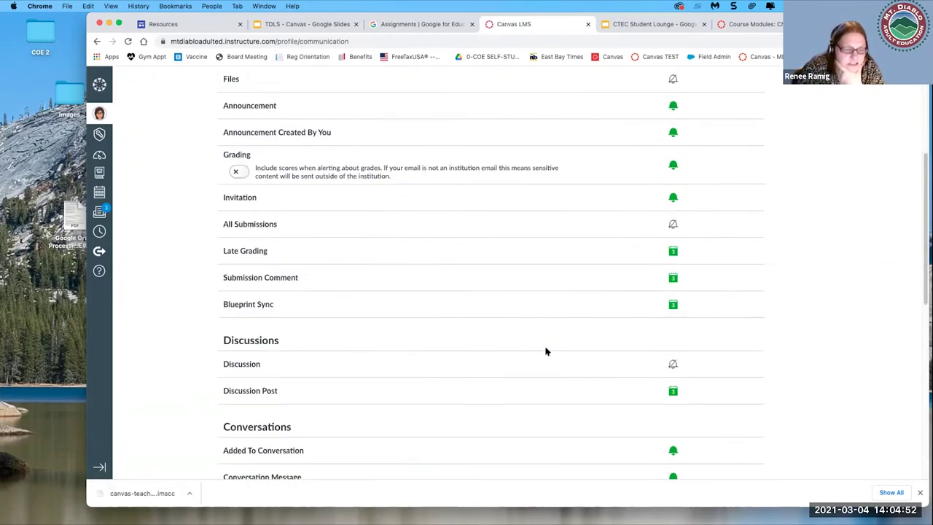
scroll(546, 349, up, 15)
scroll(546, 351, down, 5)
scroll(546, 351, up, 5)
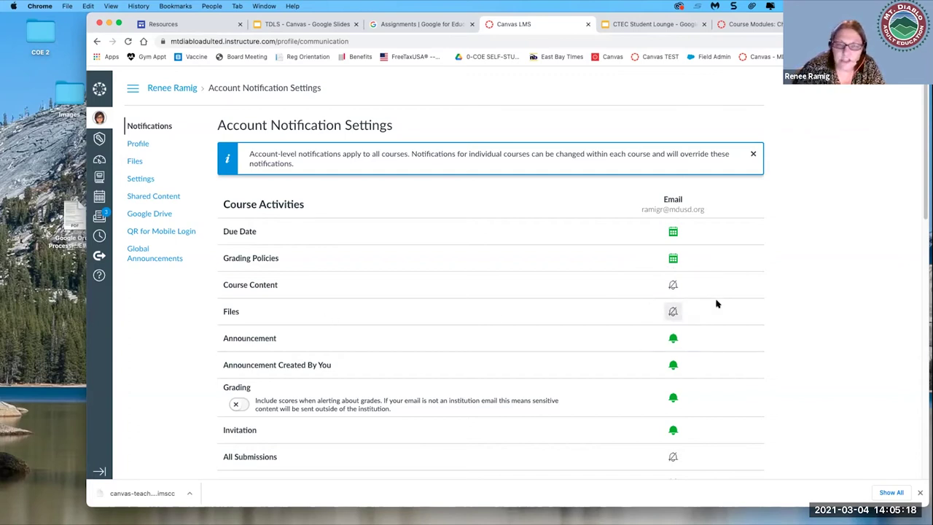
scroll(743, 311, down, 5)
scroll(745, 312, down, 5)
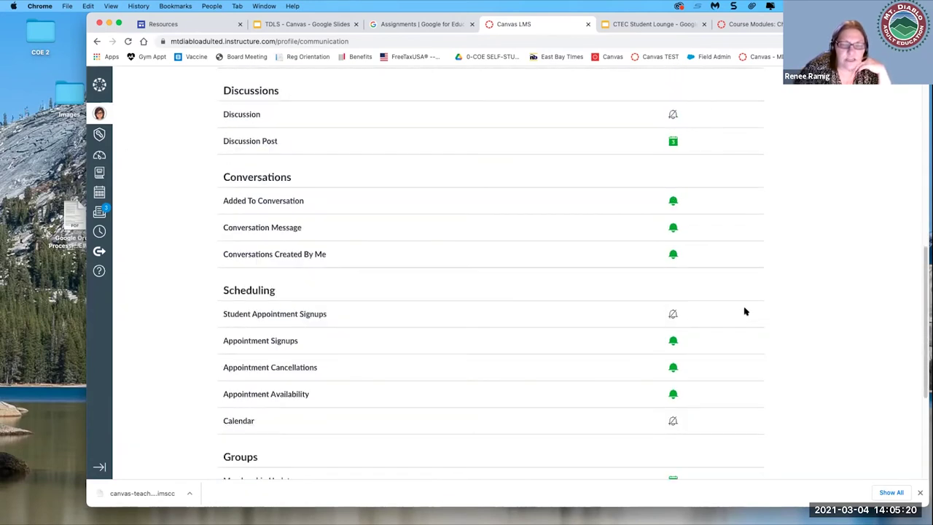
scroll(745, 309, up, 15)
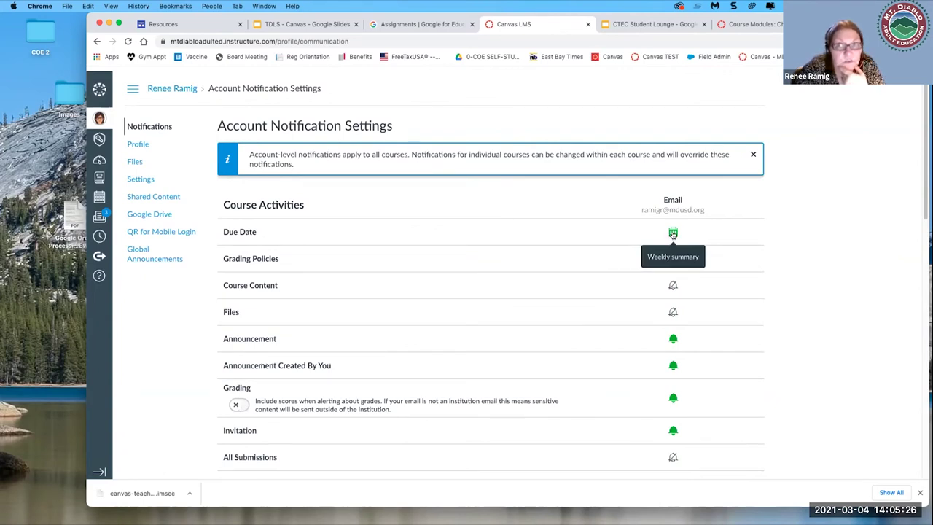
scroll(672, 234, down, 2)
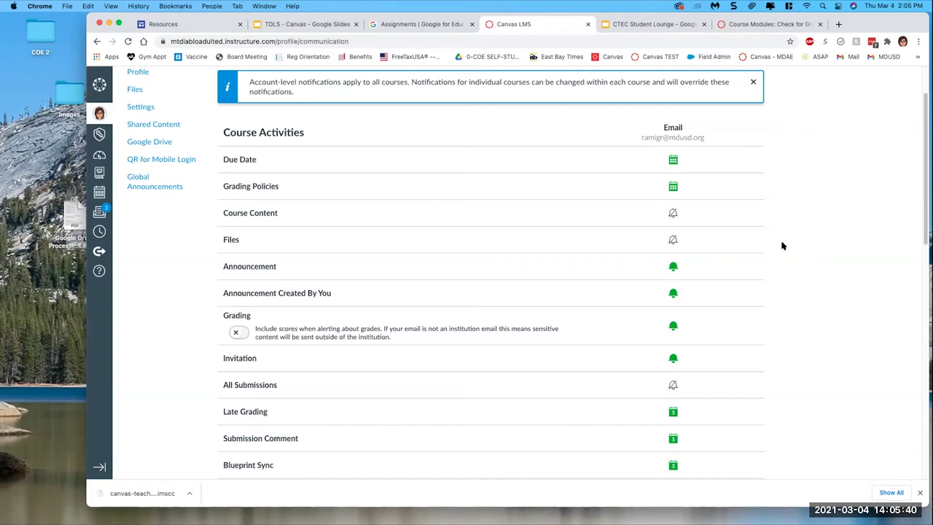
Close the notifications info banner and bring up the Admin accounts list
click(750, 84)
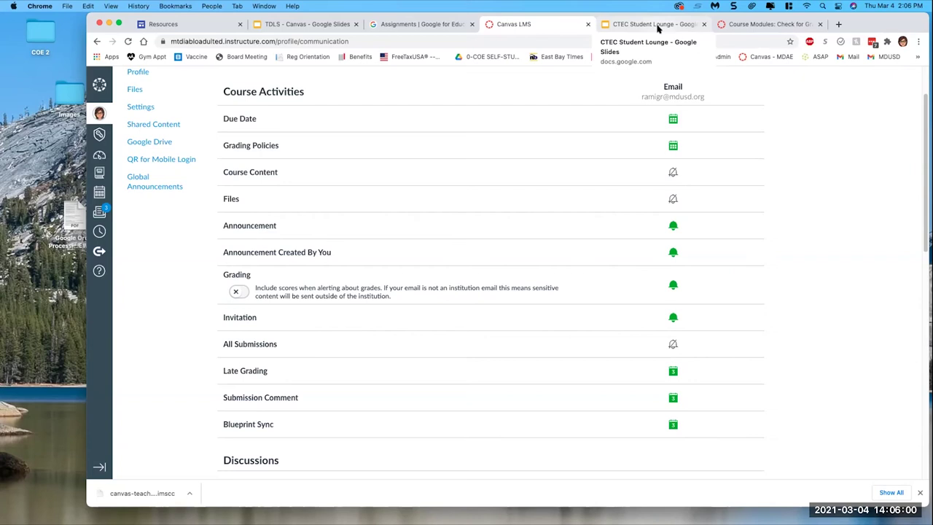
scroll(722, 118, up, 2)
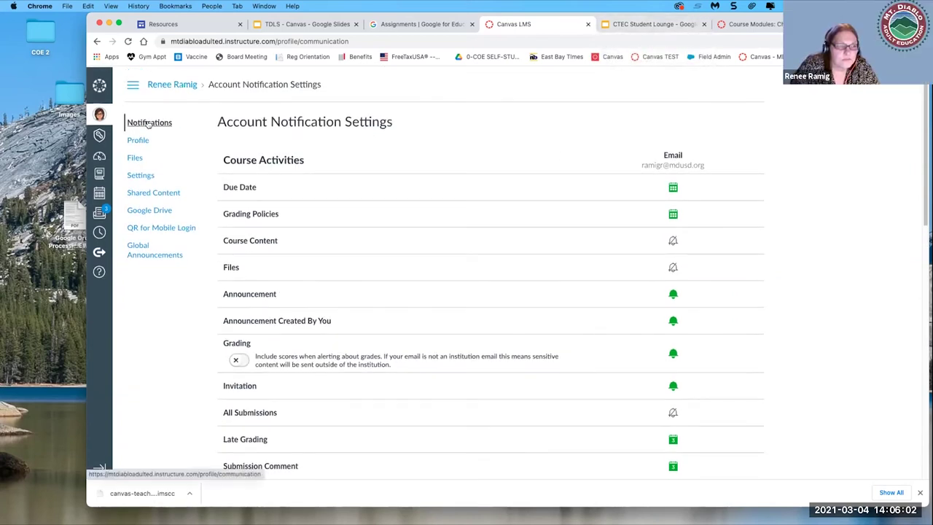
click(100, 135)
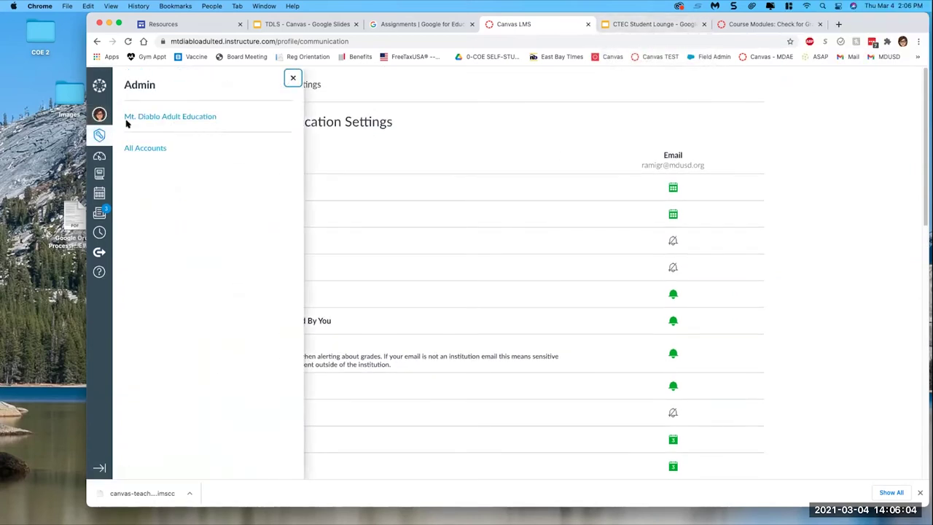
View the Mt. Diablo Adult Education courses, then start a new module on the Check course's Modules page
click(138, 118)
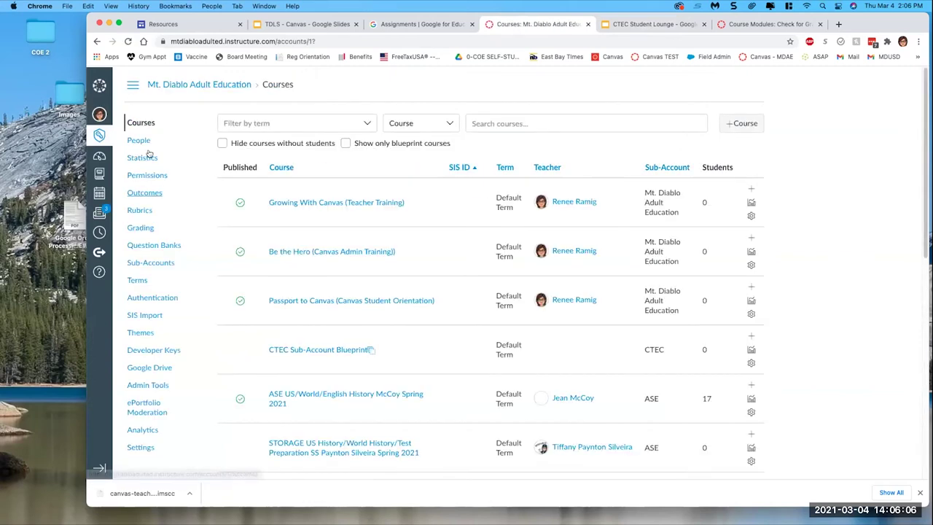
click(775, 27)
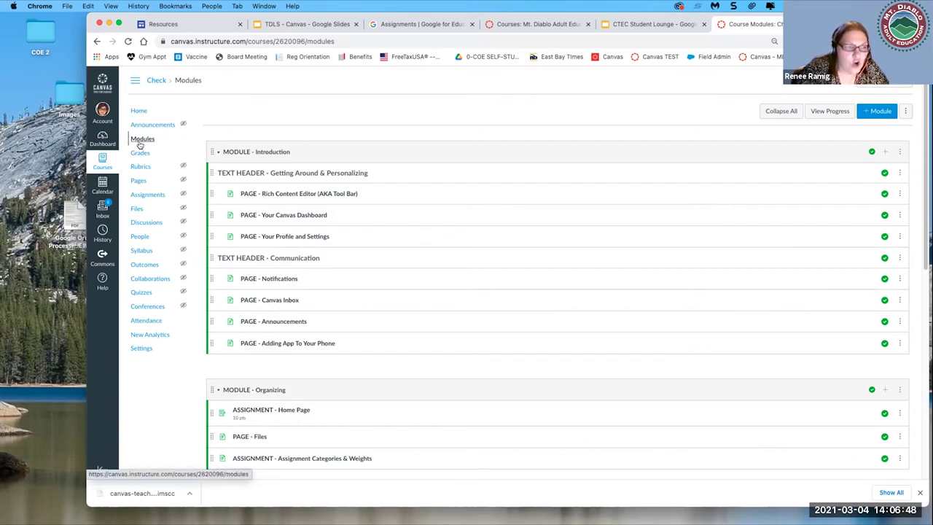
click(880, 112)
Add an empty module named 'Week 3 March 4-10' to the Check course
click(450, 235)
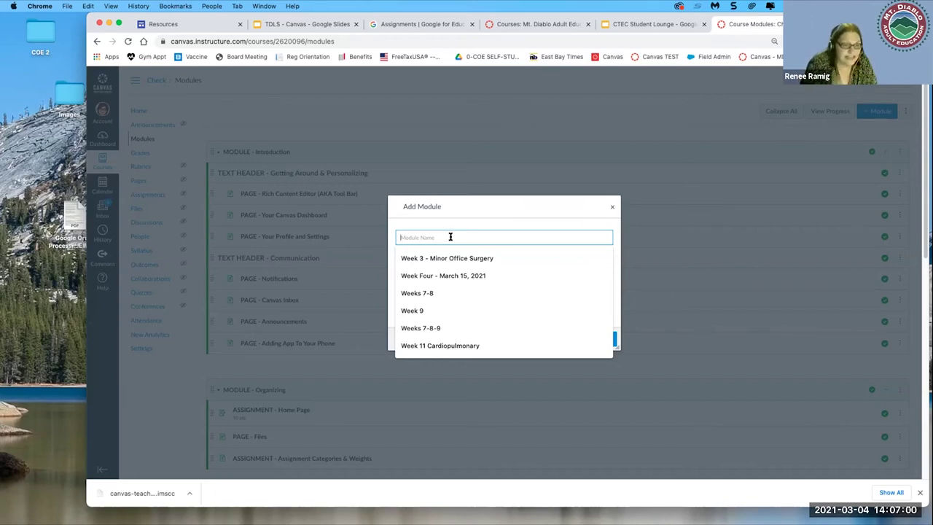
text(Week 3)
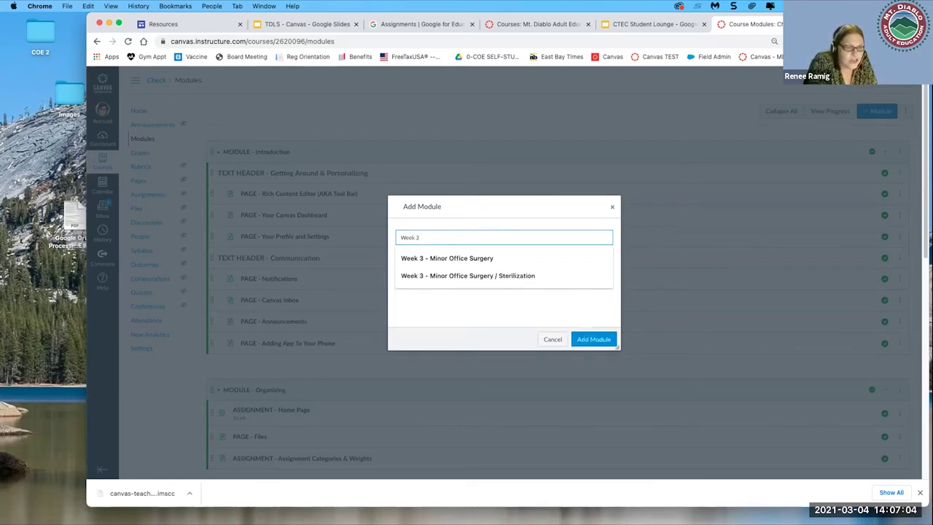
text( Mi)
text(rch 4-10)
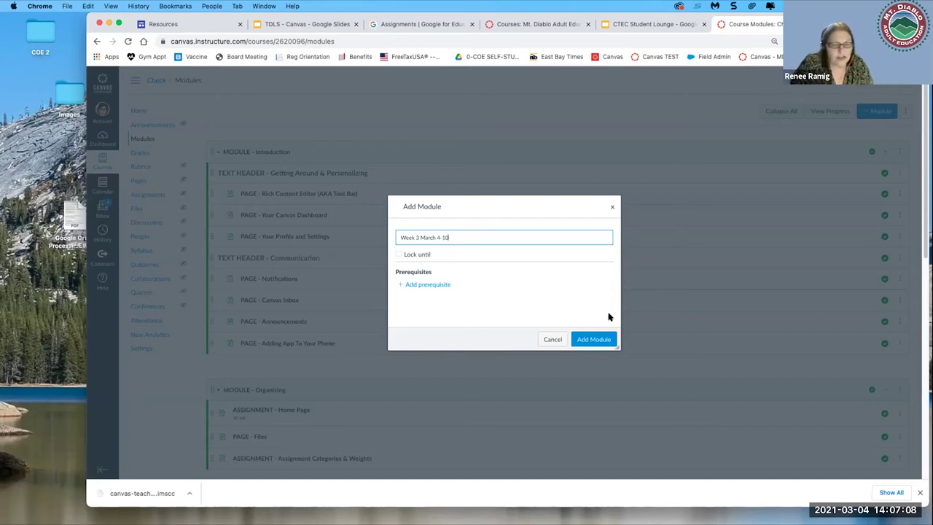
click(602, 339)
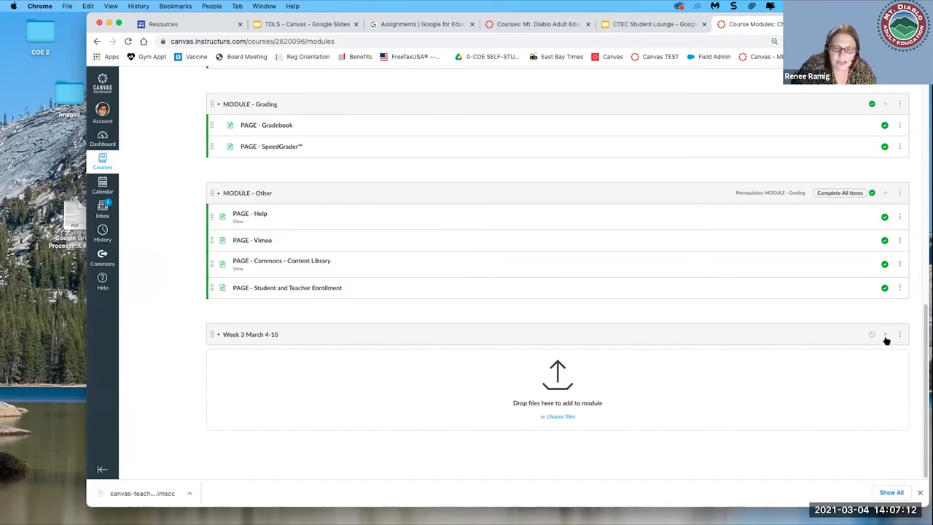
Add the Google Individual Assignments assignment to the Week 3 March 4-10 module
click(885, 336)
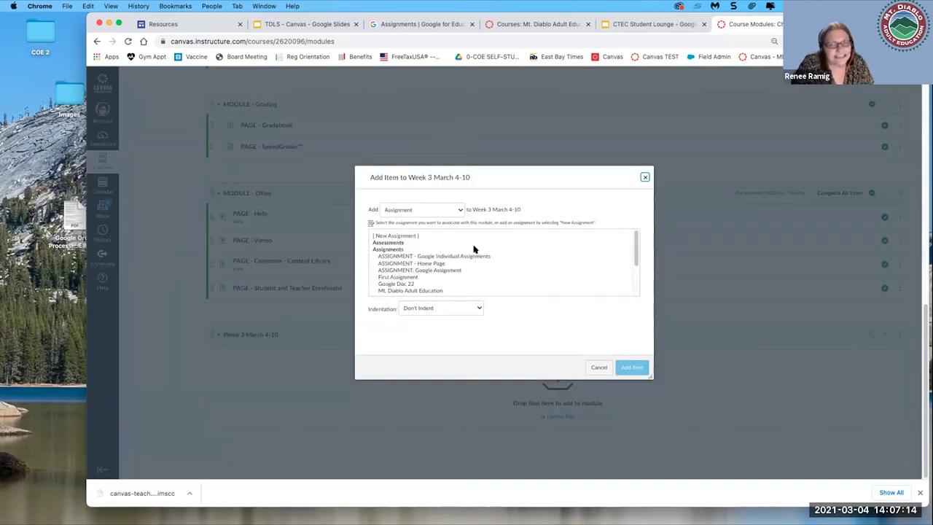
scroll(464, 261, down, 3)
scroll(465, 266, up, 3)
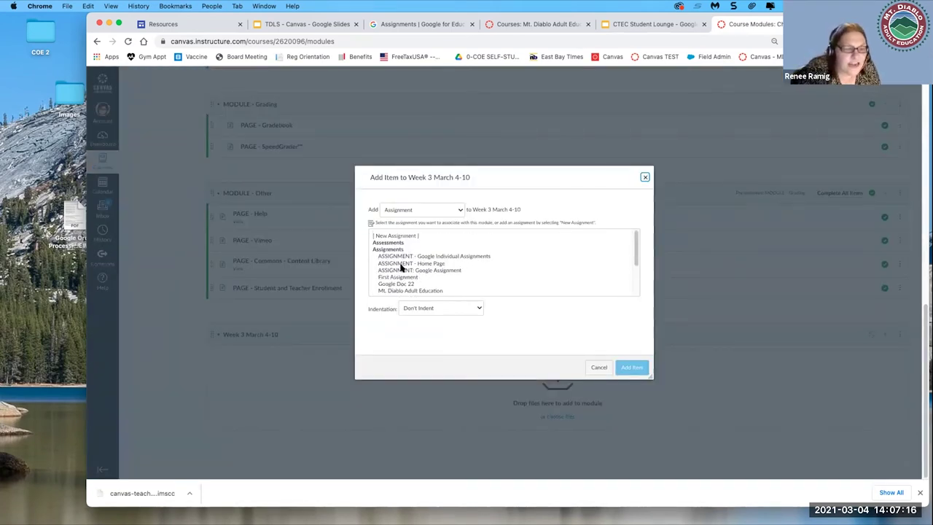
scroll(416, 268, down, 2)
scroll(416, 269, up, 1)
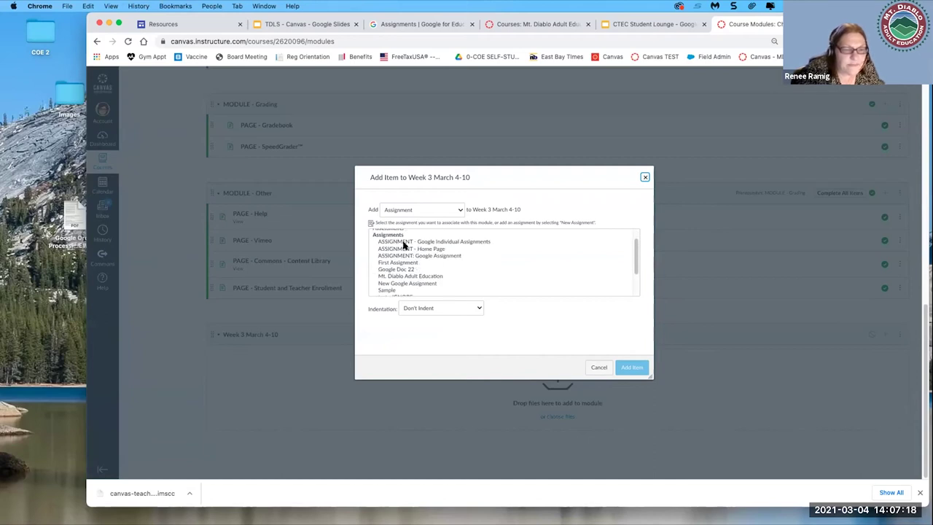
click(400, 244)
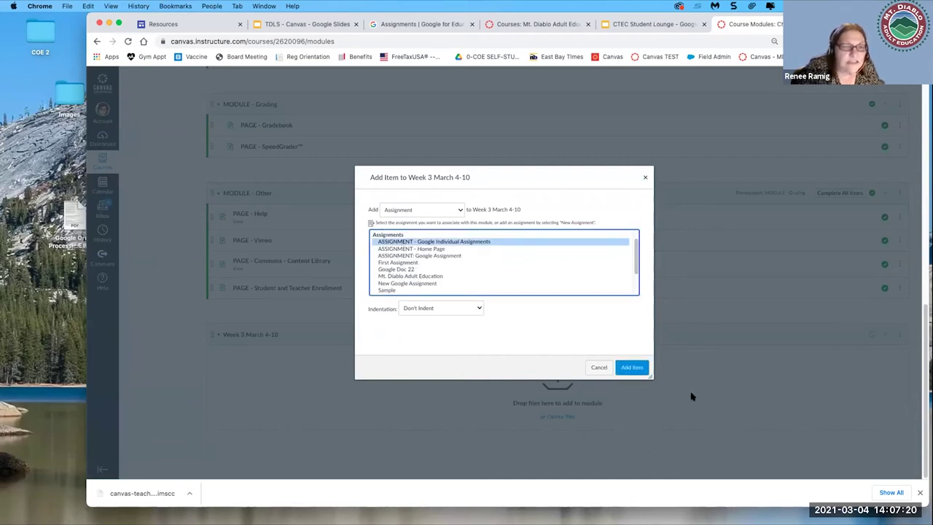
scroll(335, 255, up, 15)
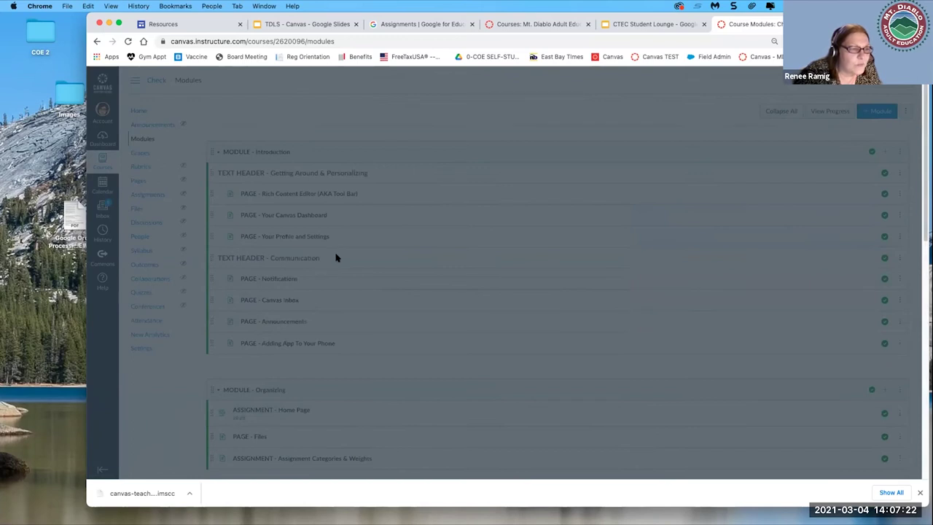
scroll(541, 287, down, 15)
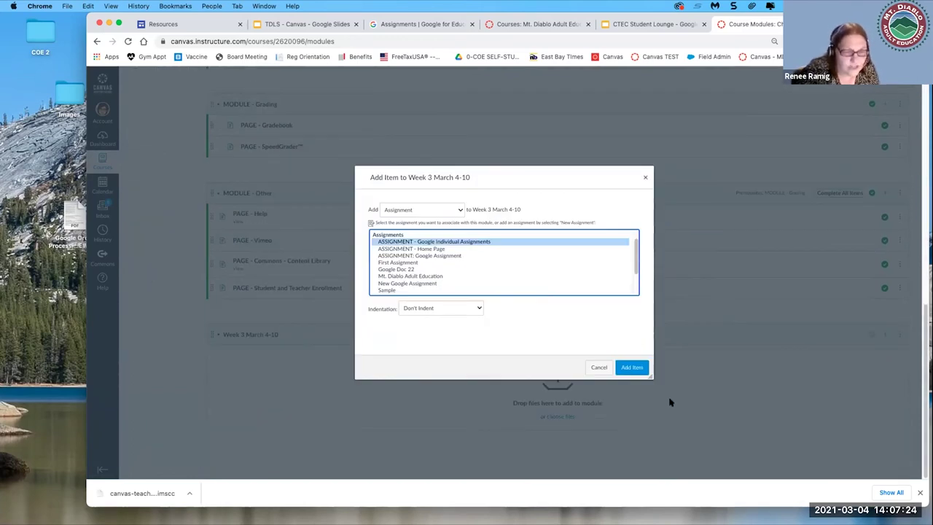
click(630, 368)
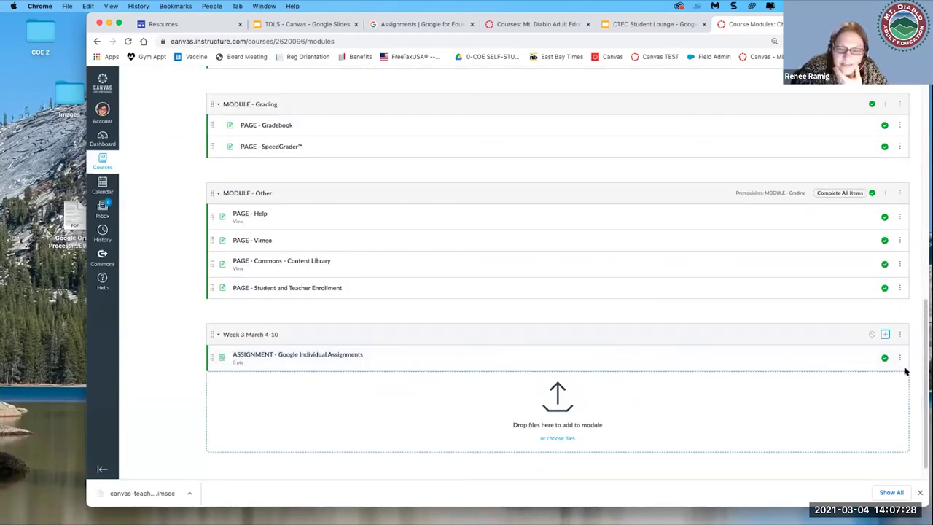
Add the Google Doc 22 and test1 assignments to Week 3 as well
click(884, 334)
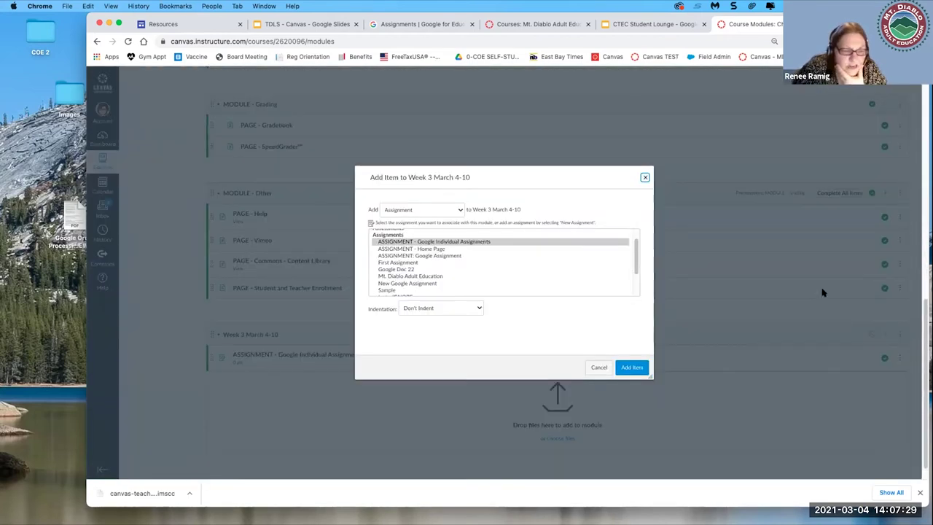
click(391, 270)
click(631, 366)
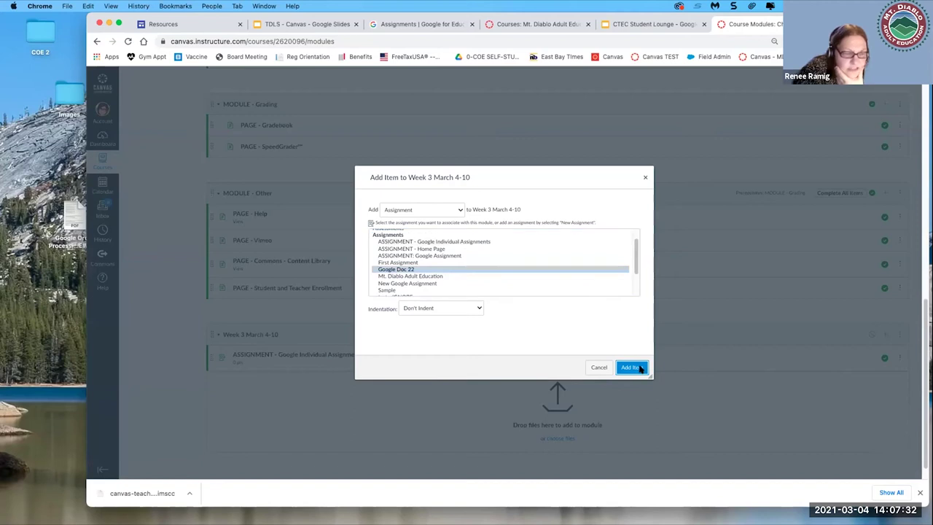
click(884, 334)
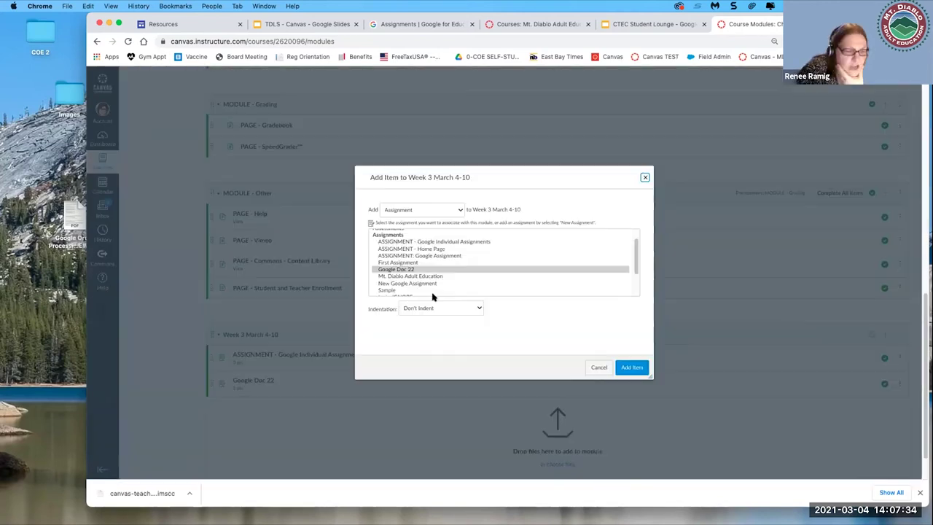
scroll(426, 292, up, 3)
scroll(426, 293, down, 3)
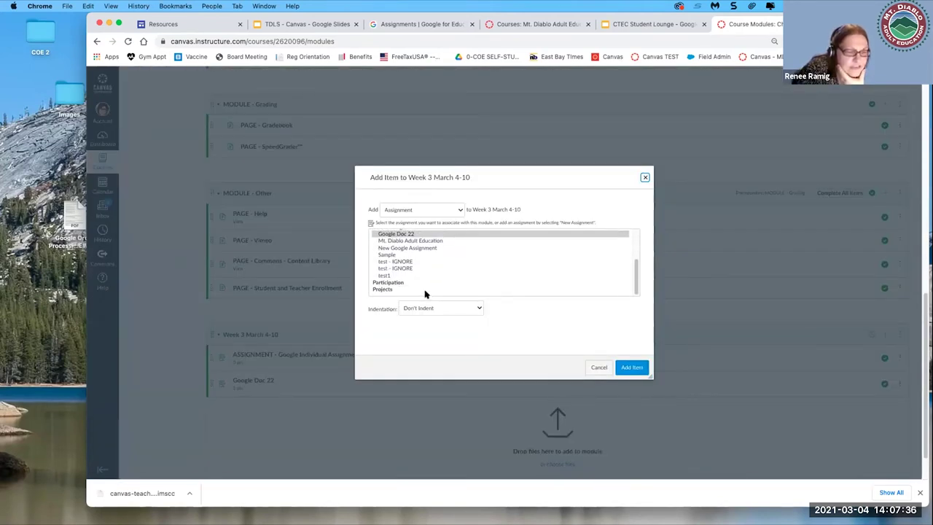
click(385, 275)
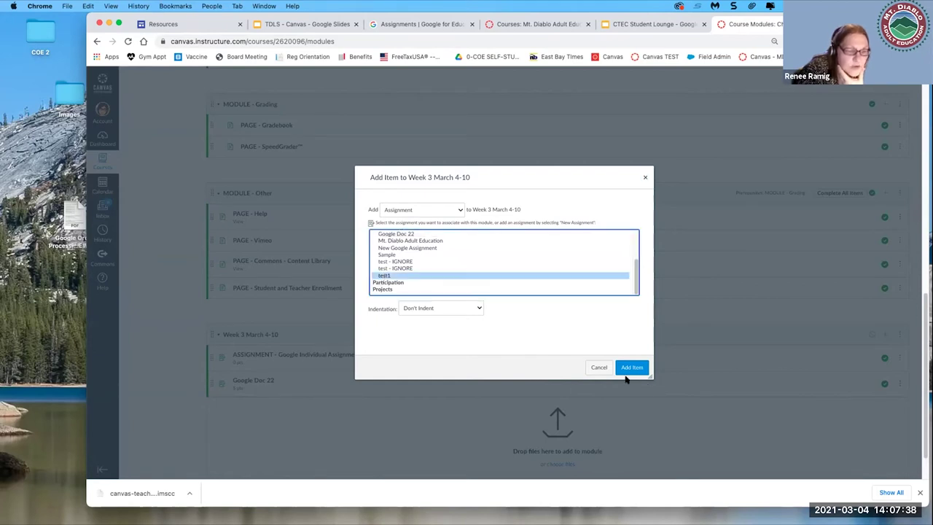
click(632, 367)
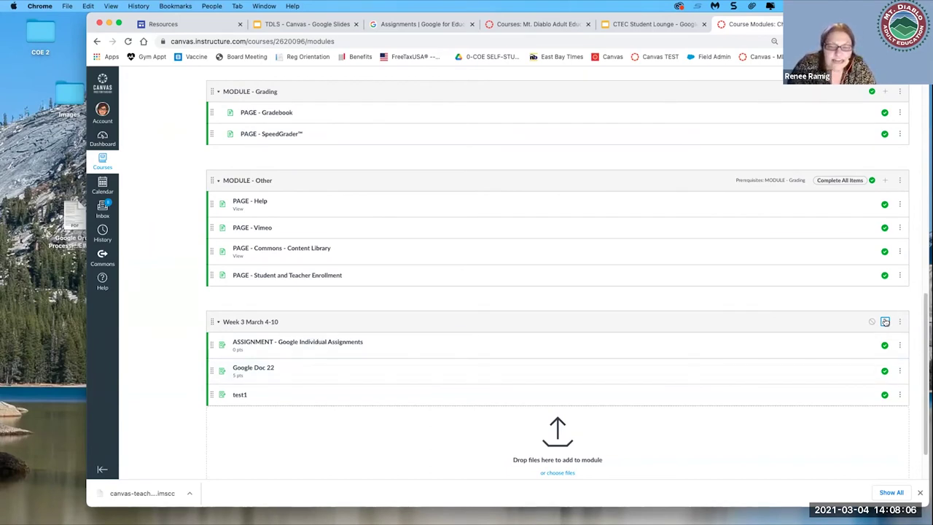
Toggle the Week 3 March 4-10 module's publish checkmark so it ends unpublished
click(872, 322)
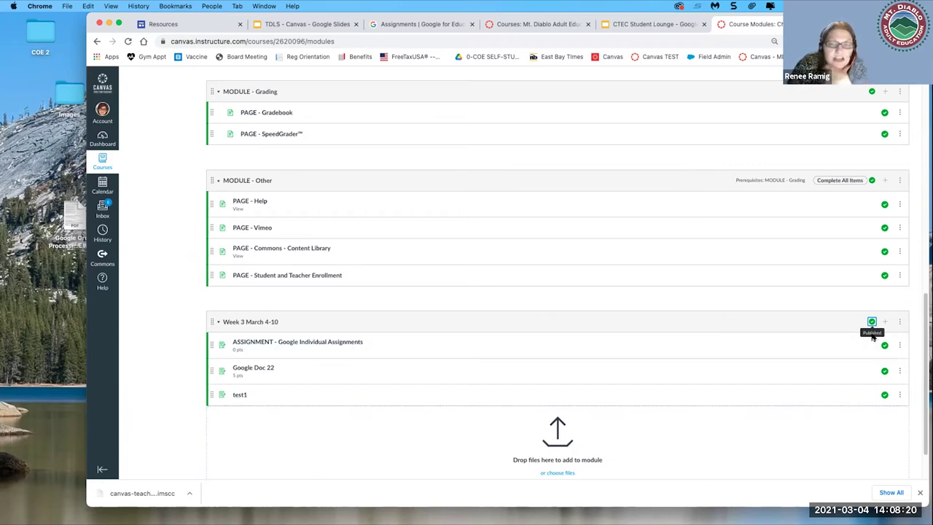
click(871, 321)
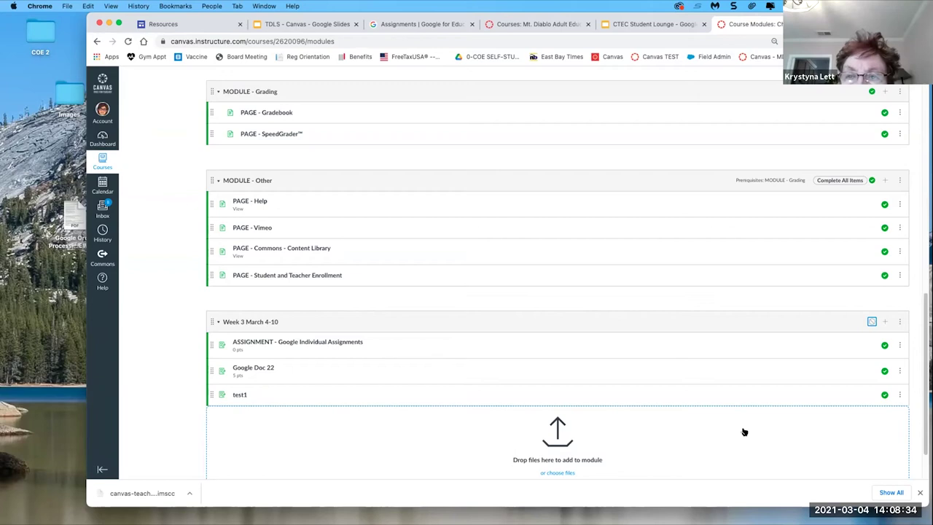
scroll(744, 432, up, 15)
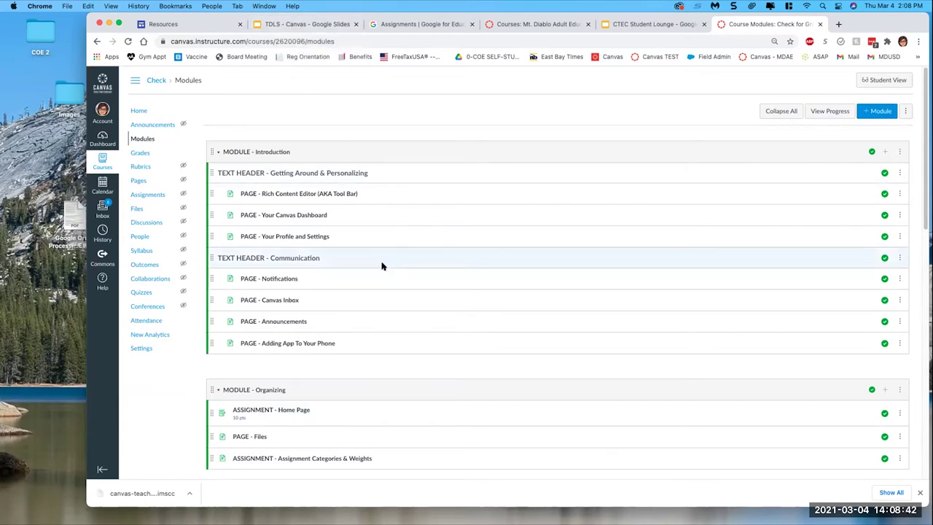
Scroll the Modules page to review the Introduction module's pages
scroll(156, 388, down, 1)
scroll(163, 379, up, 1)
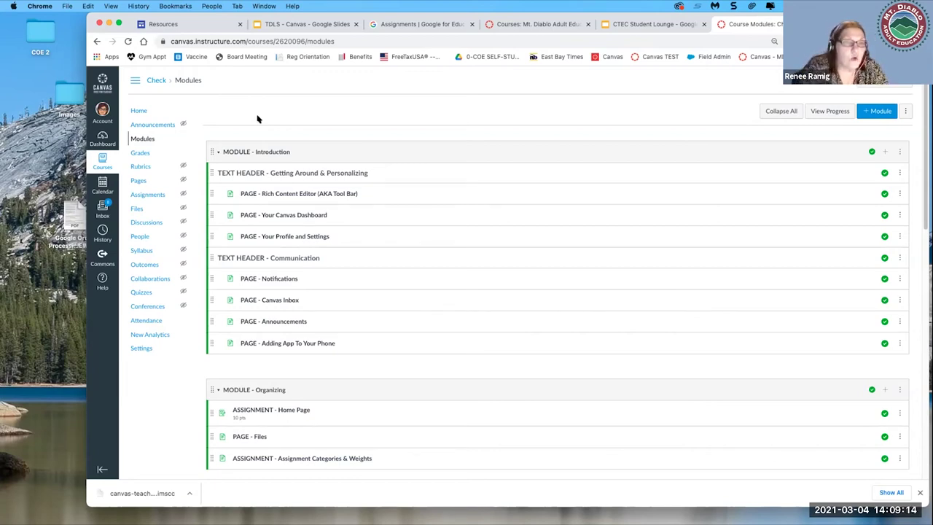
In a new browser tab, go to the newer ASAP 4 admin site
key(super+t)
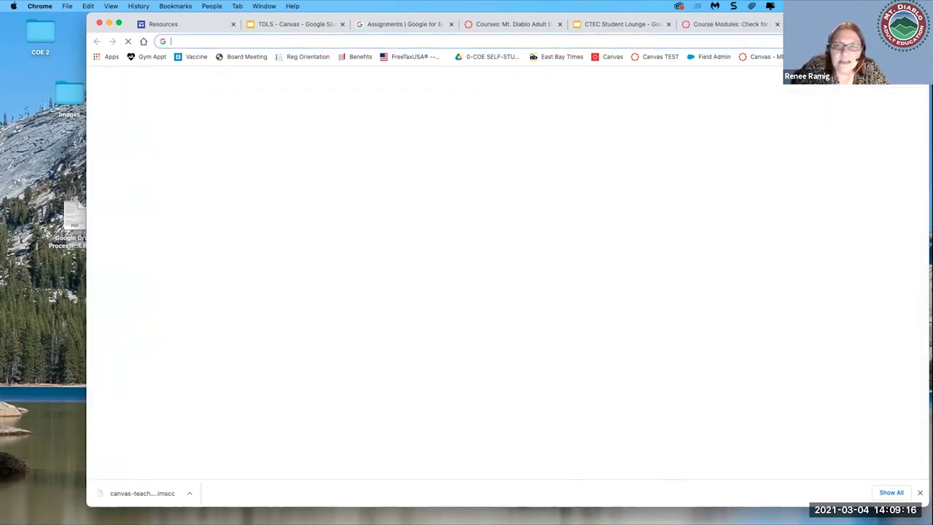
text(asap)
key(Return)
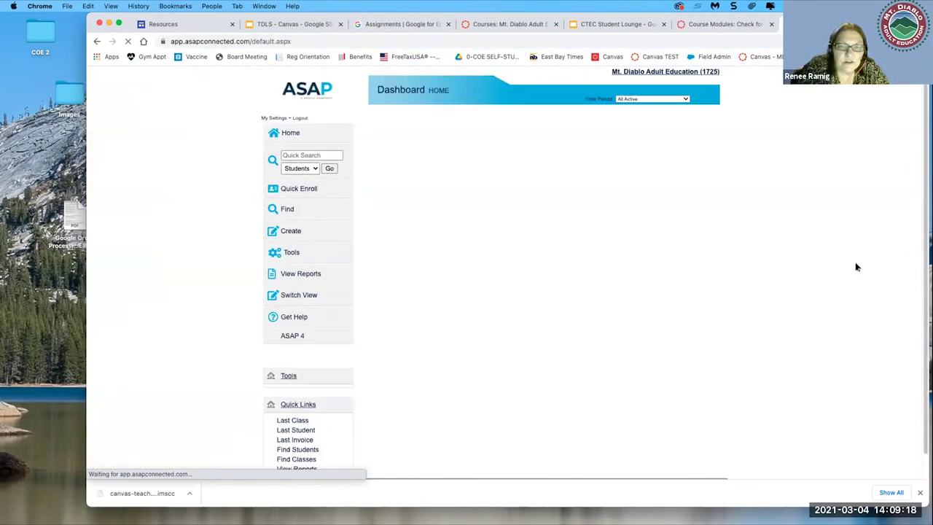
click(291, 335)
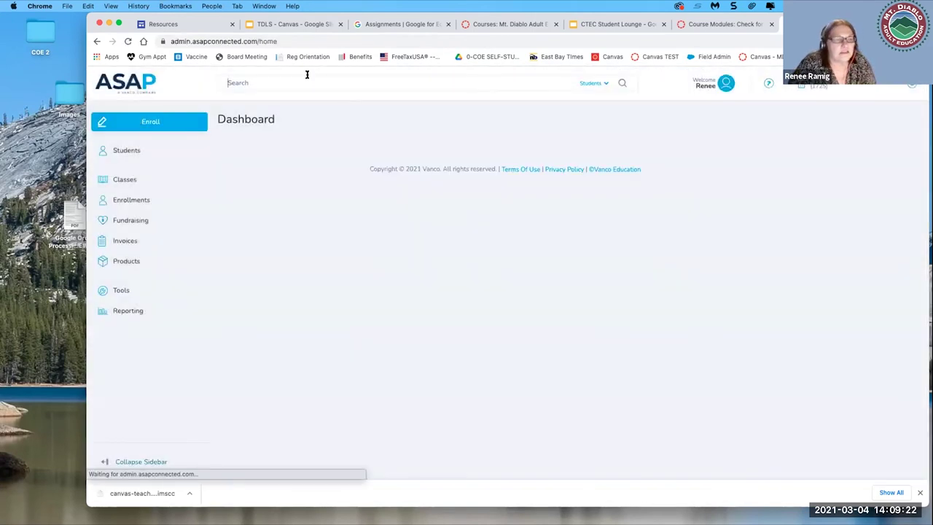
Search the Classes list for 'dental assistant orientation' and open that class
click(122, 180)
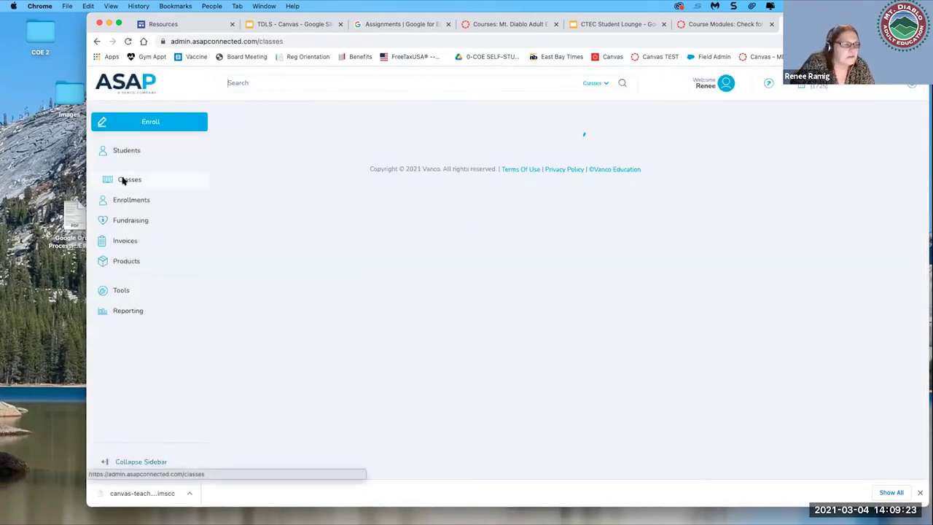
click(292, 82)
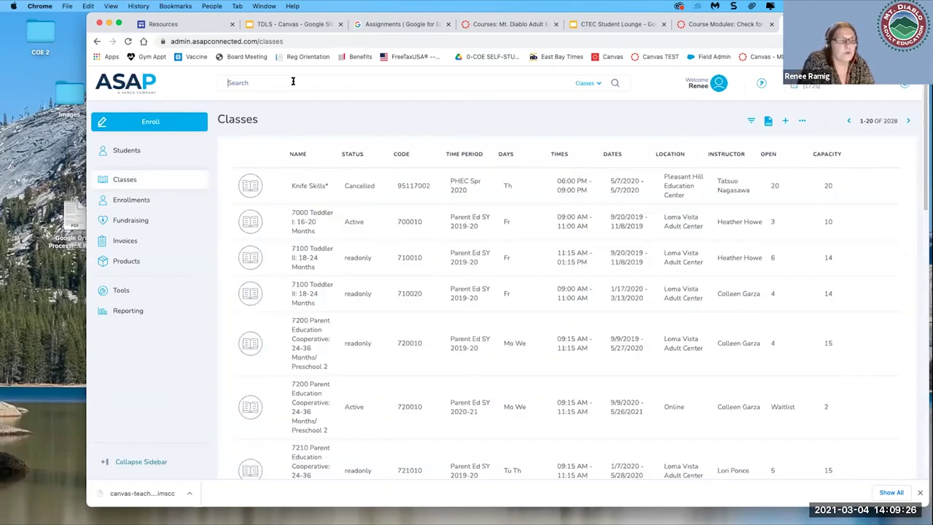
text(dental assista)
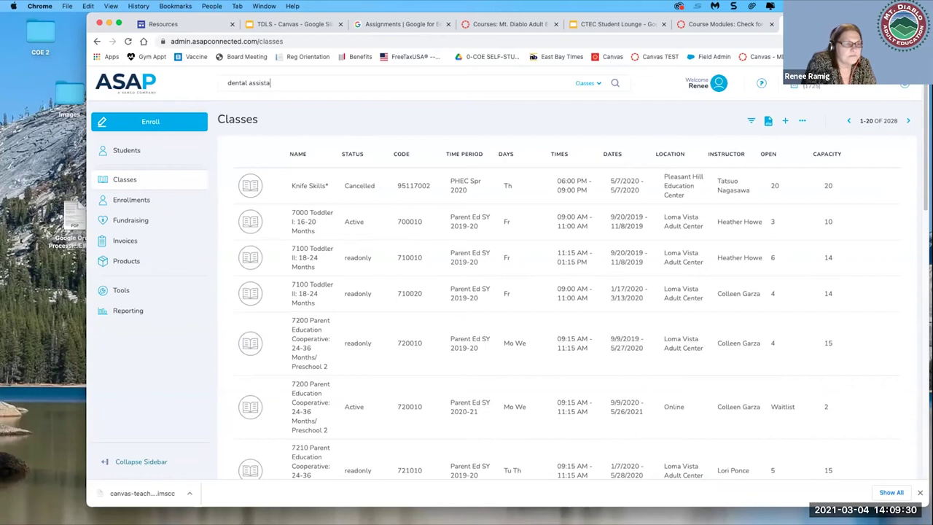
text(nt orientation)
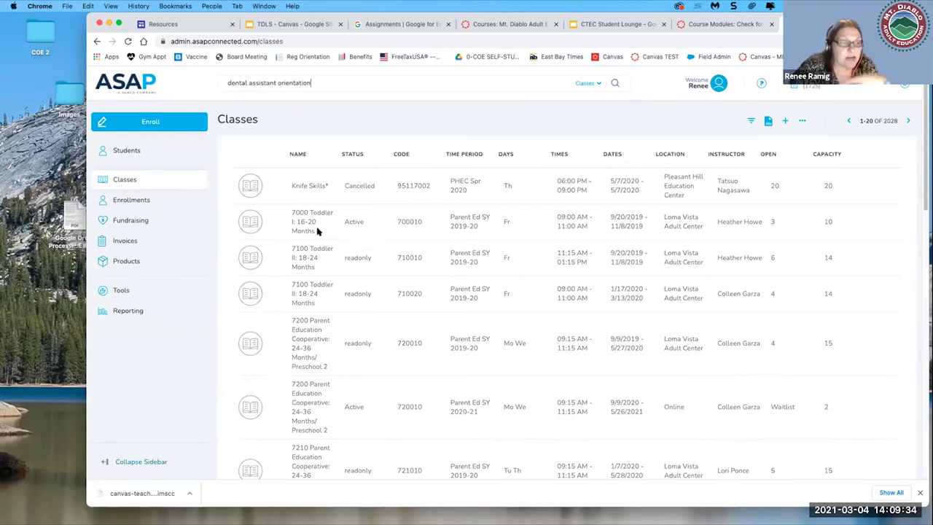
key(Return)
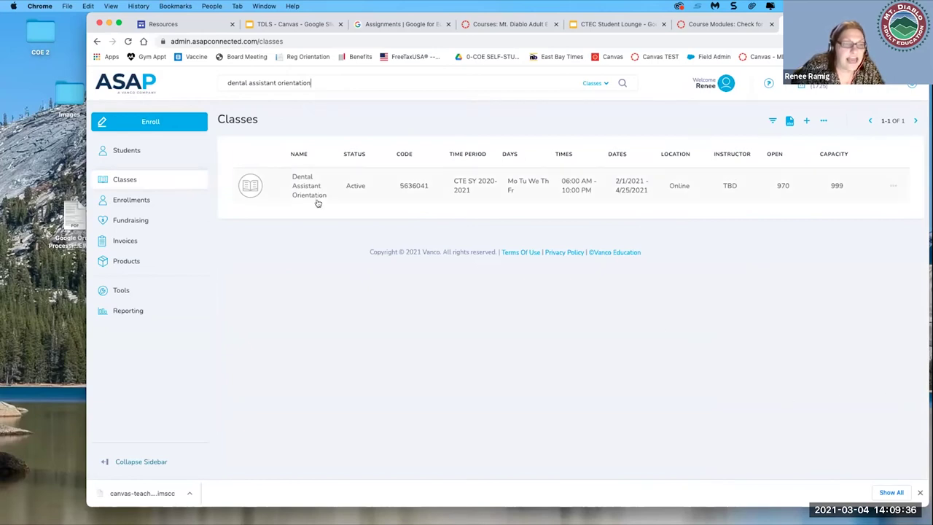
click(306, 192)
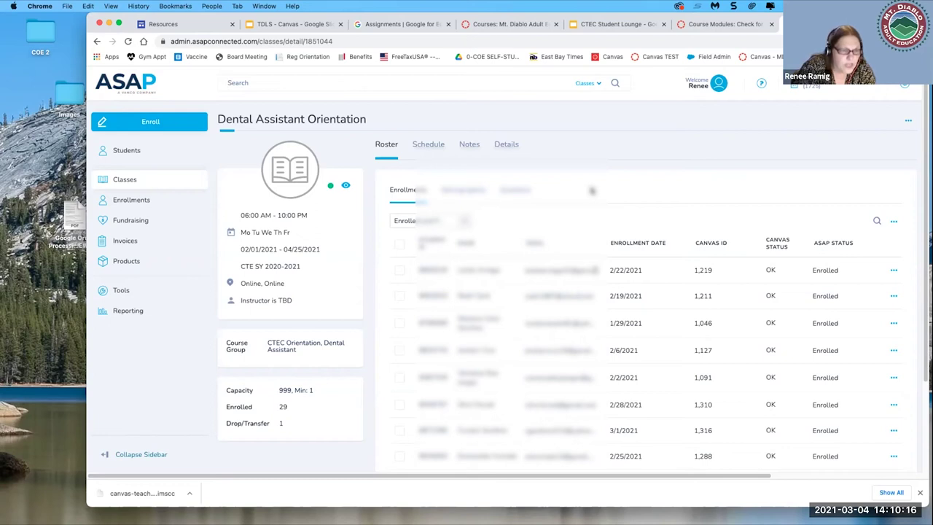
Page the roster to students 11-20 and check one student's actions menu
scroll(591, 190, down, 2)
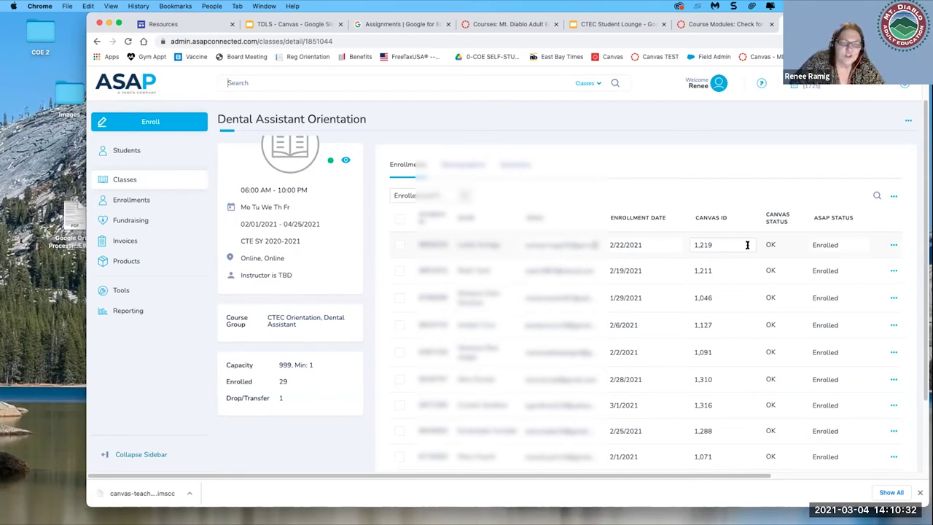
scroll(775, 284, down, 3)
click(895, 408)
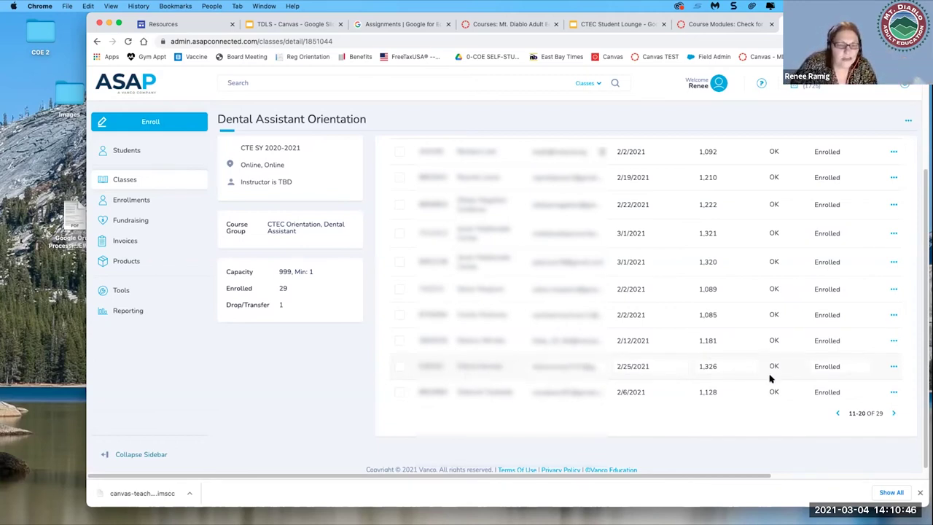
click(895, 366)
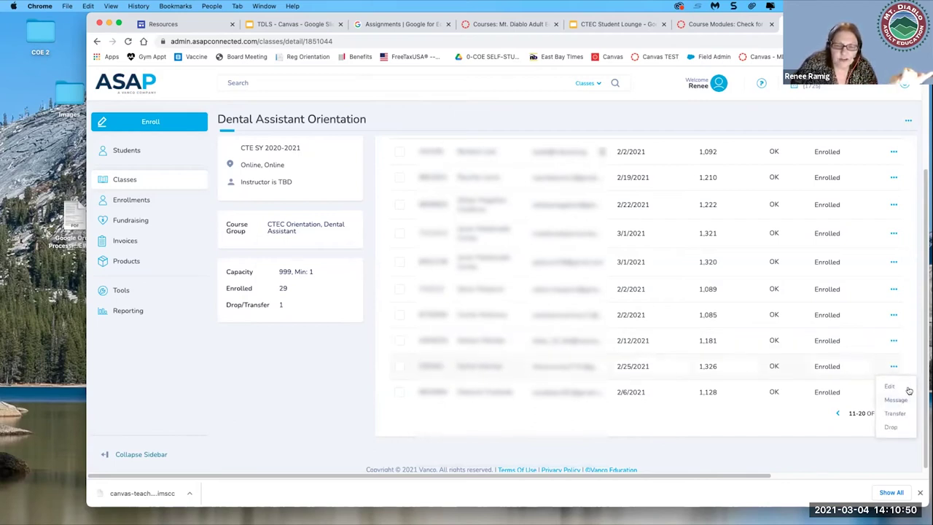
click(804, 450)
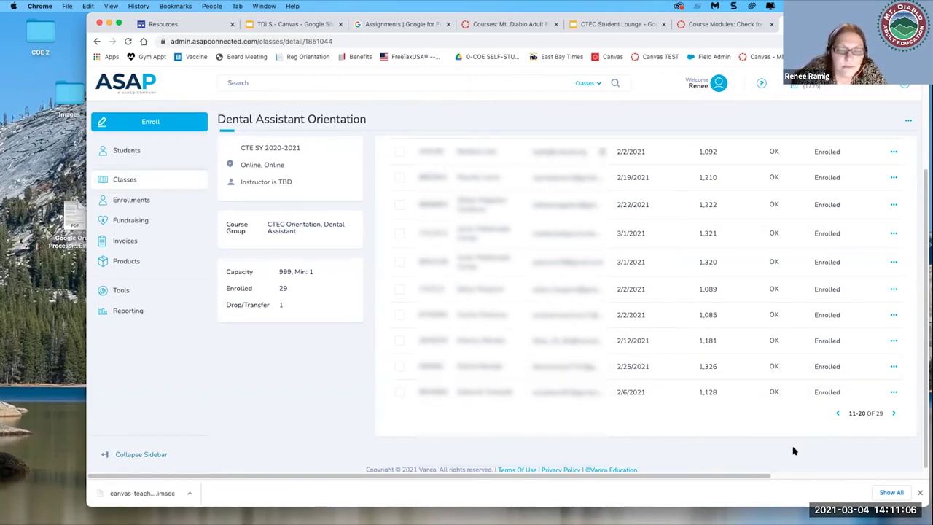
scroll(793, 449, up, 5)
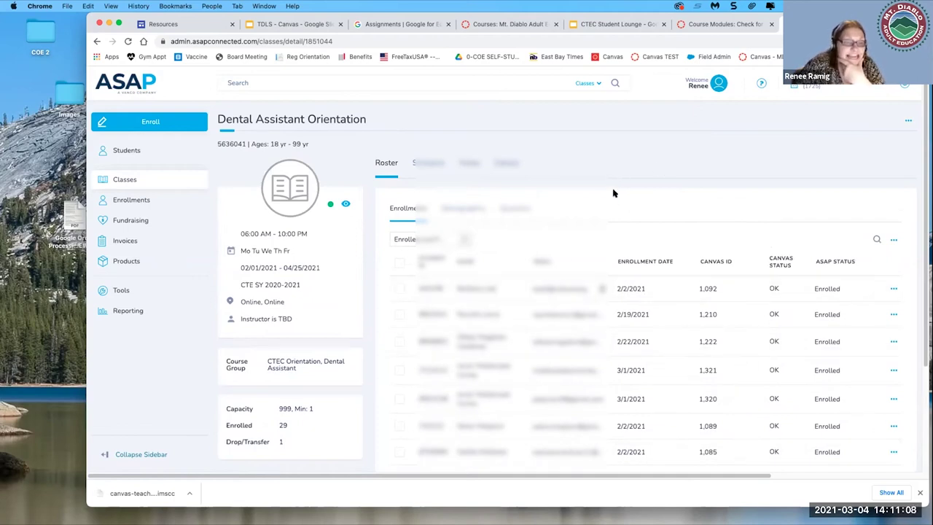
scroll(615, 182, down, 1)
scroll(615, 182, down, 1)
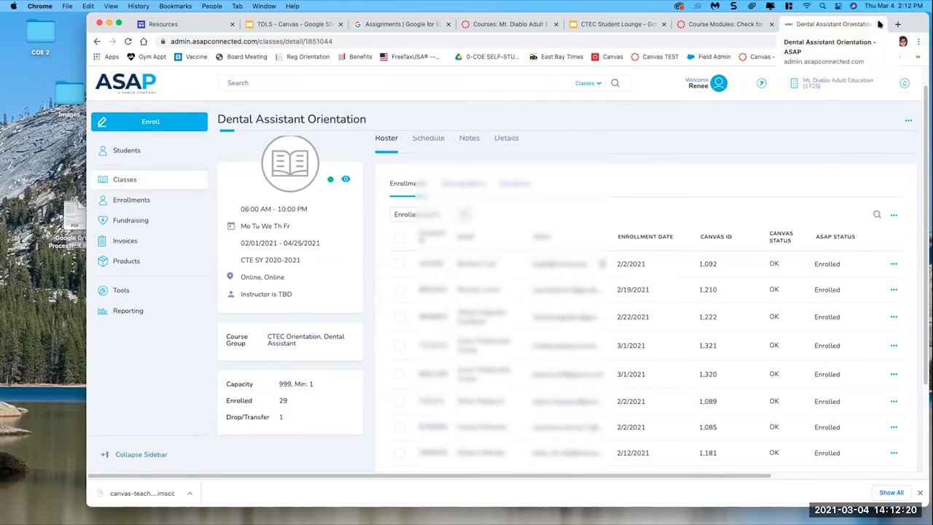
Close the Dental Assistant Orientation tab and scroll down Canvas's Modules page
click(880, 24)
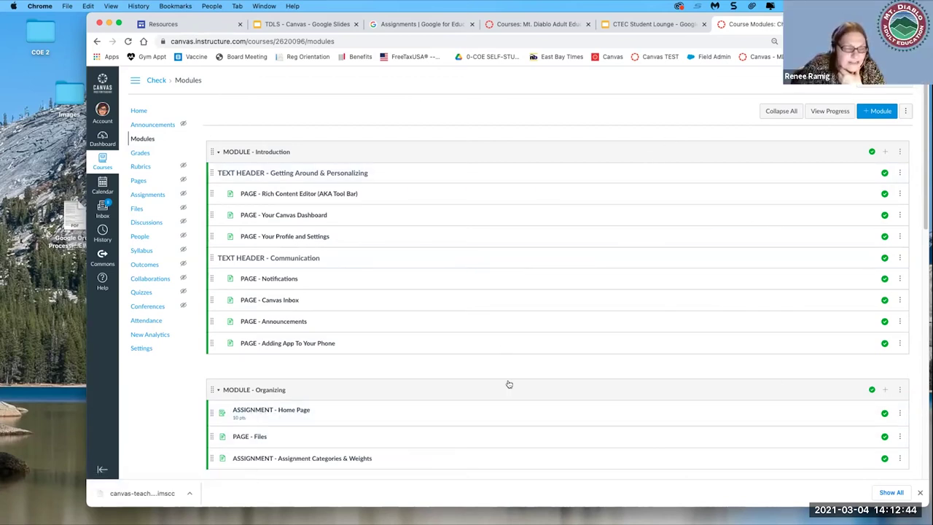
scroll(508, 383, down, 3)
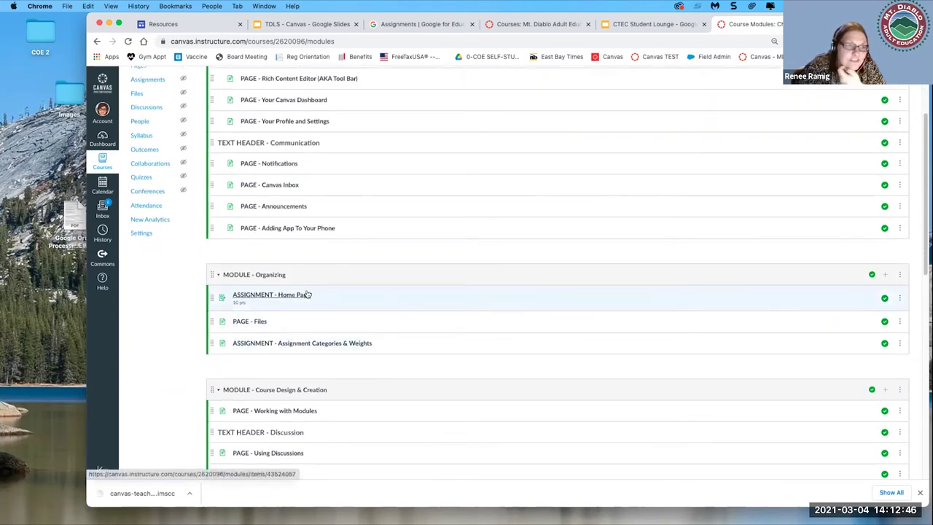
Retitle the Organizing module's Home Page item from ASSIGNMENT to Quiz - Home Page
click(900, 299)
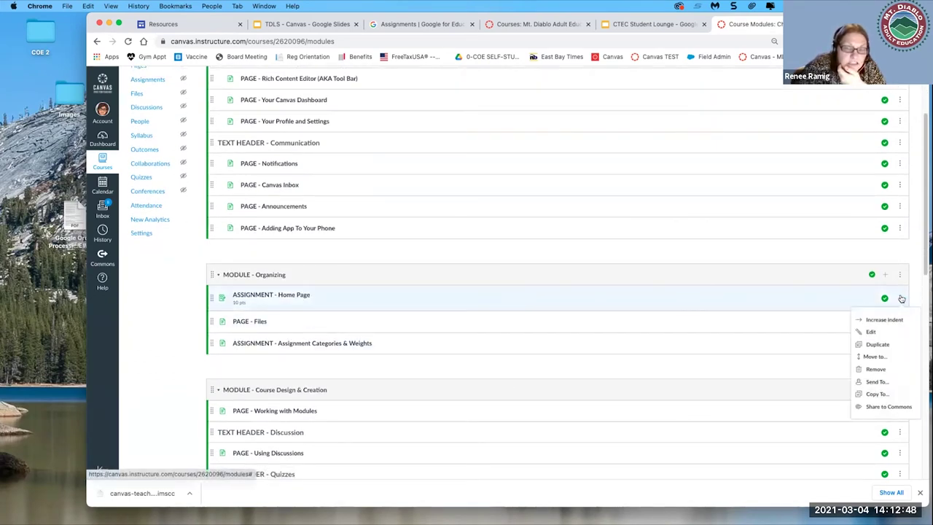
click(871, 332)
click(511, 266)
drag(510, 264, 450, 265)
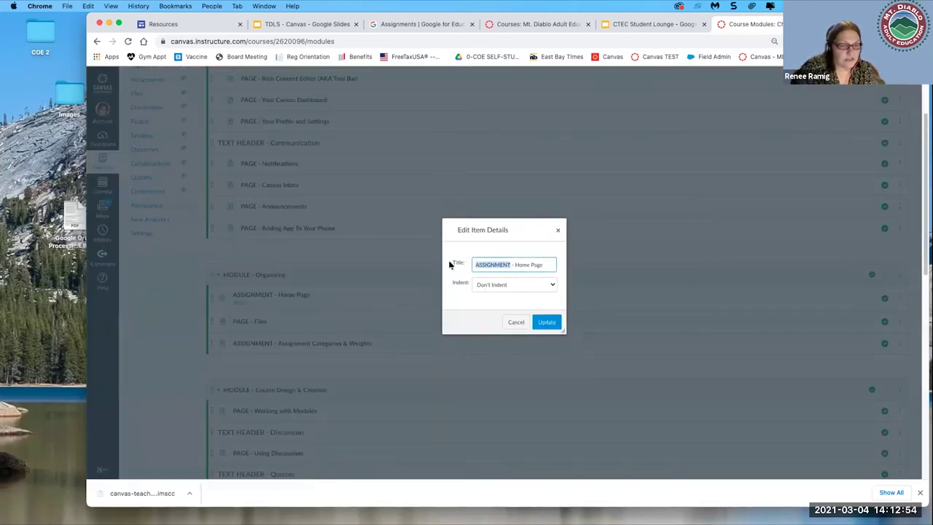
text(Quiz)
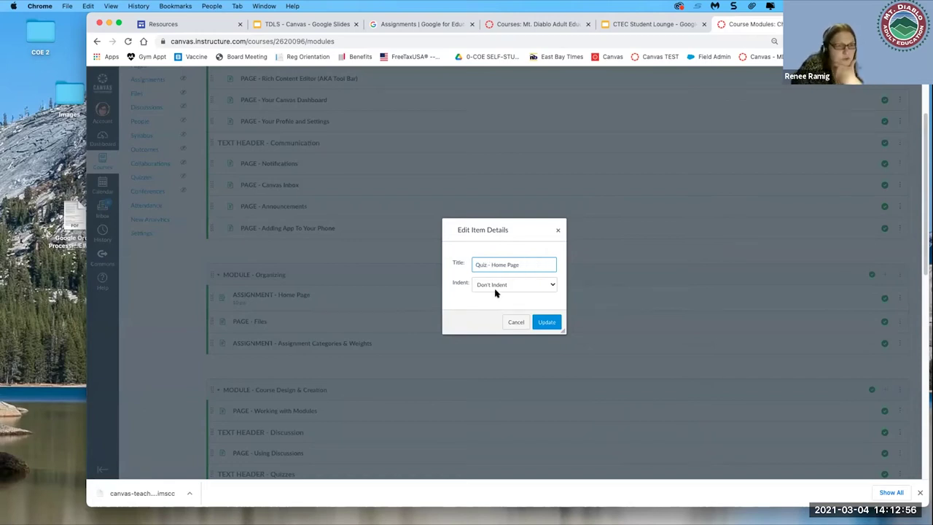
click(548, 323)
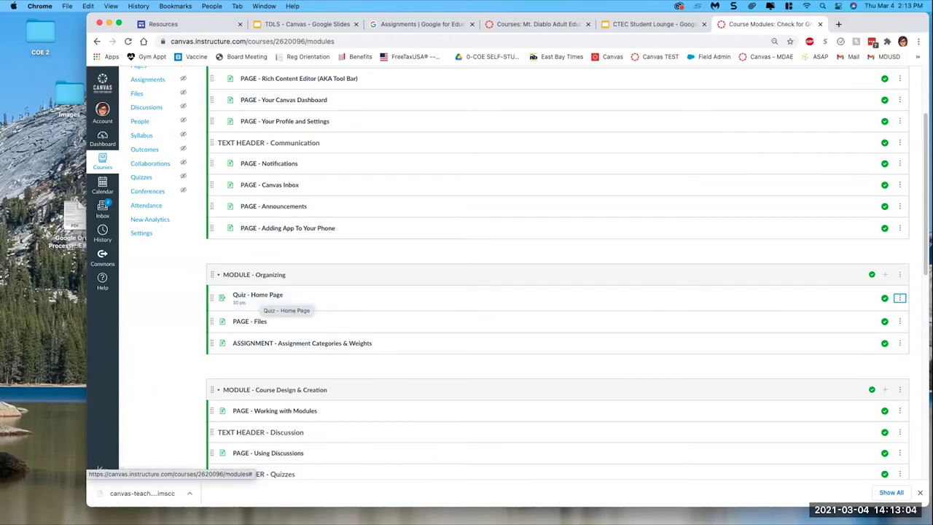
Check the Quiz - Home Page options, then shift the browser window slightly left
click(899, 299)
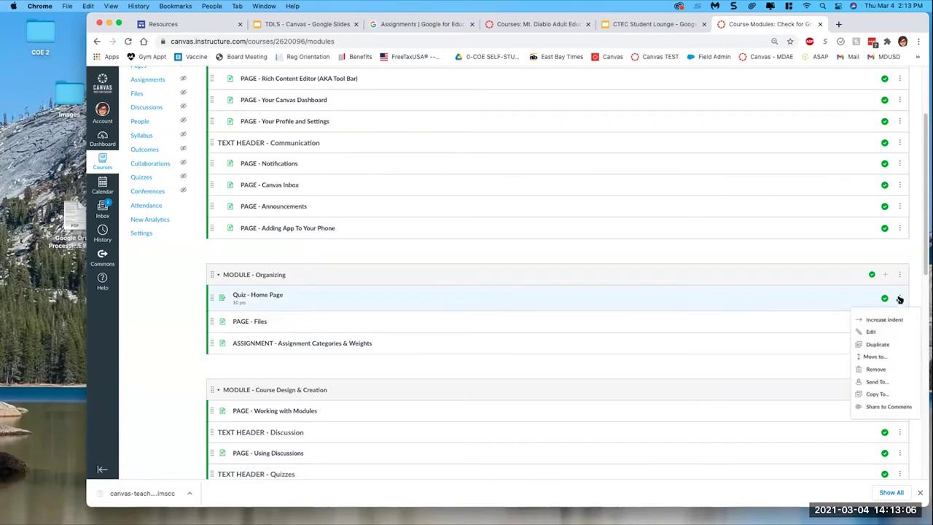
click(411, 258)
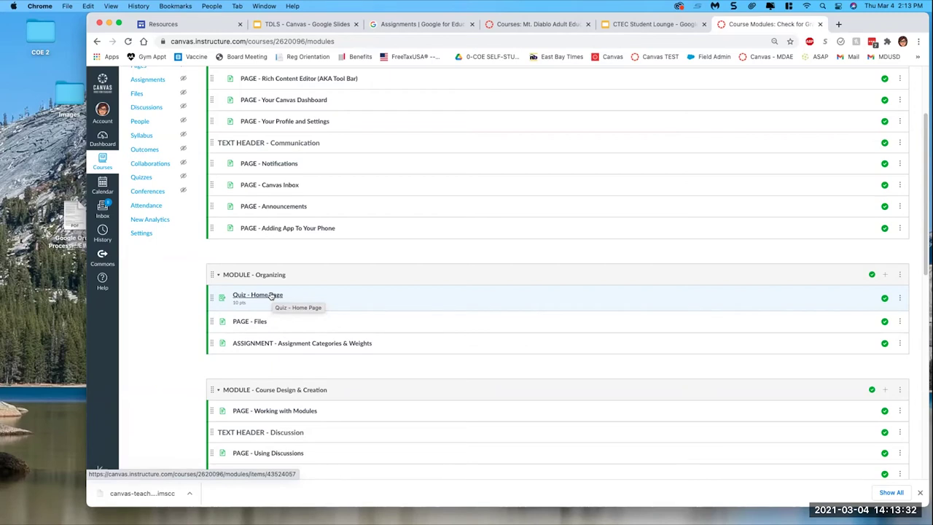
drag(882, 22, 836, 20)
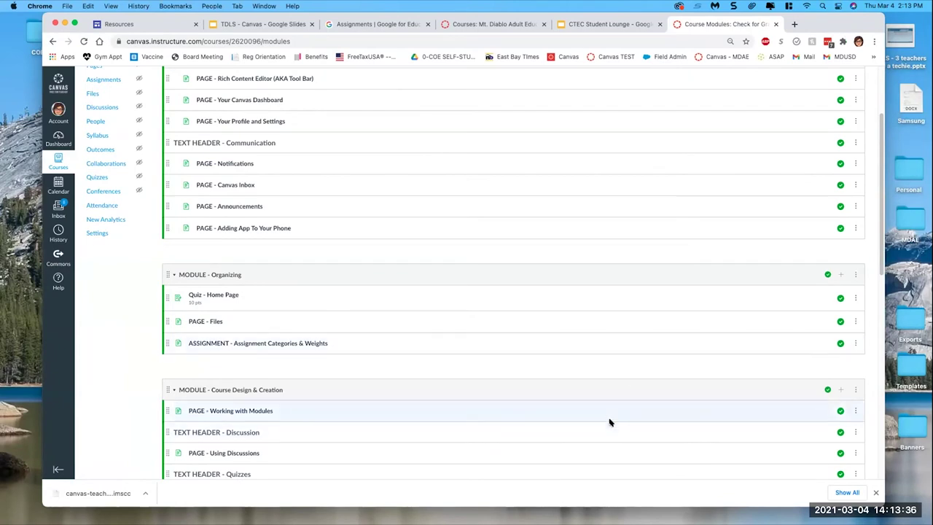
scroll(609, 423, up, 4)
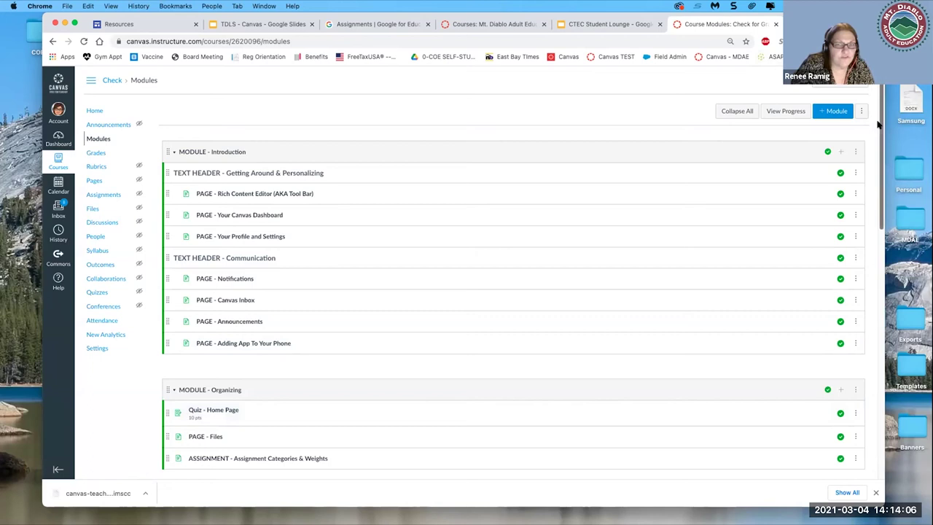
Start adding an item to the Introduction module, then cancel without adding
click(839, 151)
click(346, 211)
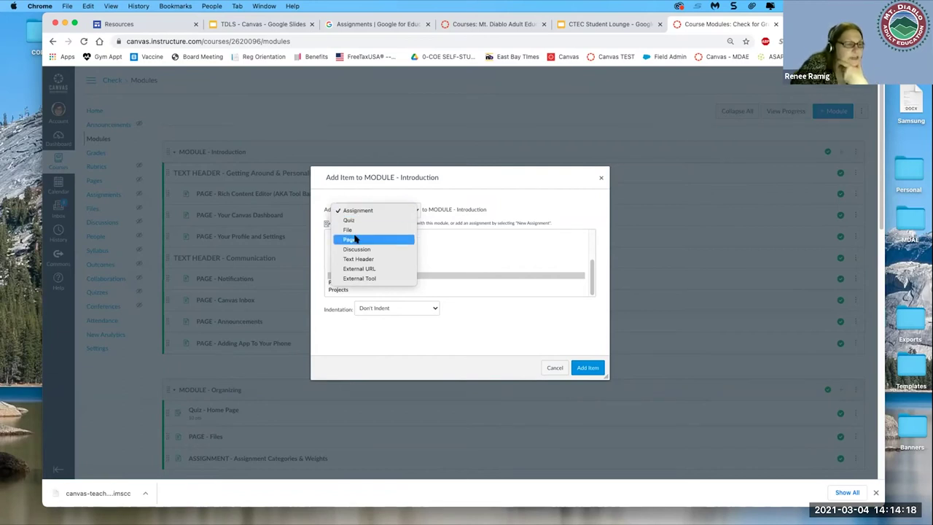
click(558, 368)
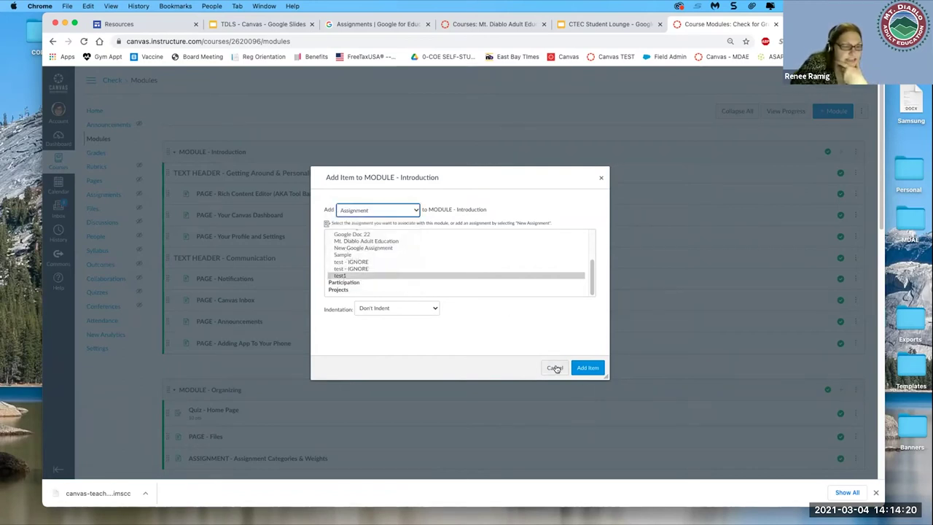
click(556, 369)
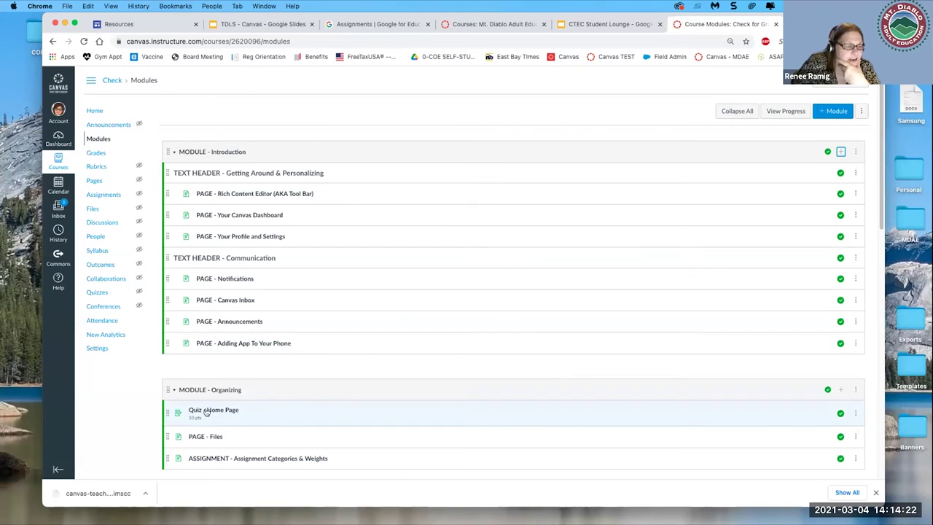
Retitle the Quiz - Home Page item to HW - Home Page
click(855, 414)
click(827, 446)
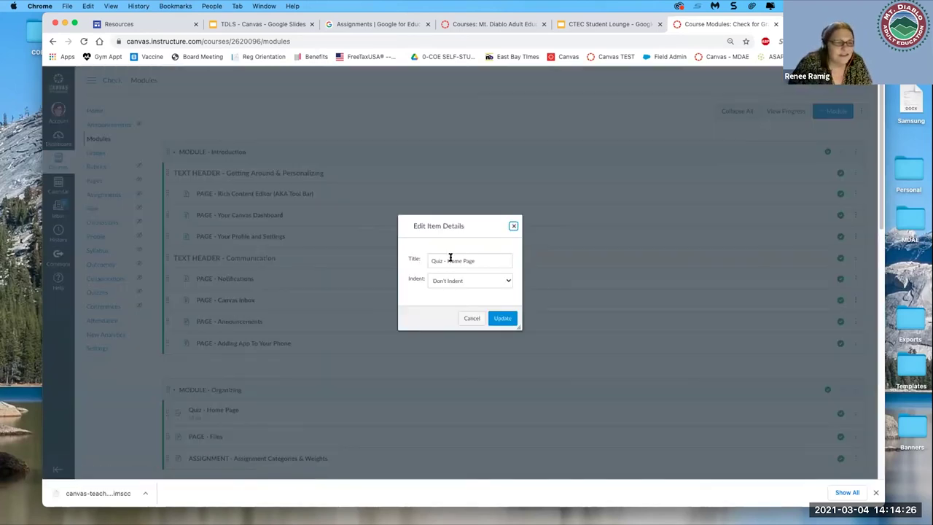
drag(441, 260, 385, 254)
text(HW)
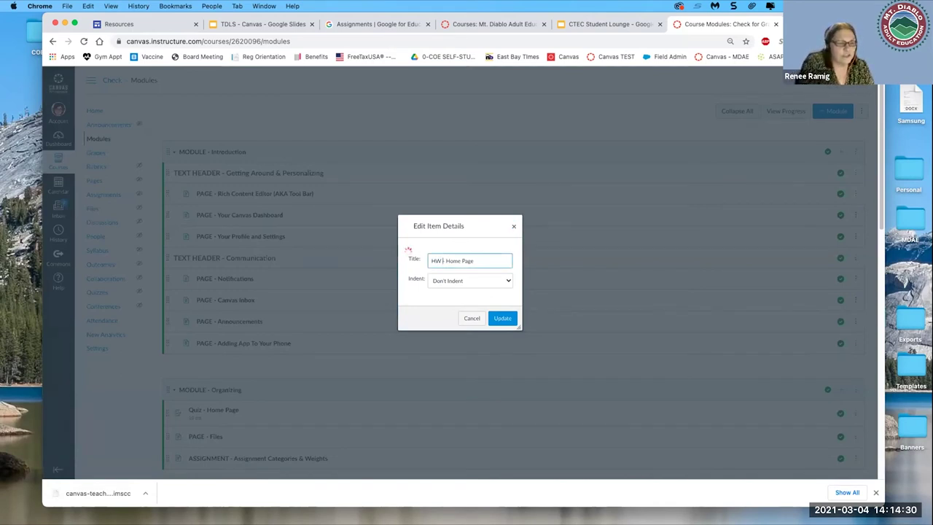
key(Return)
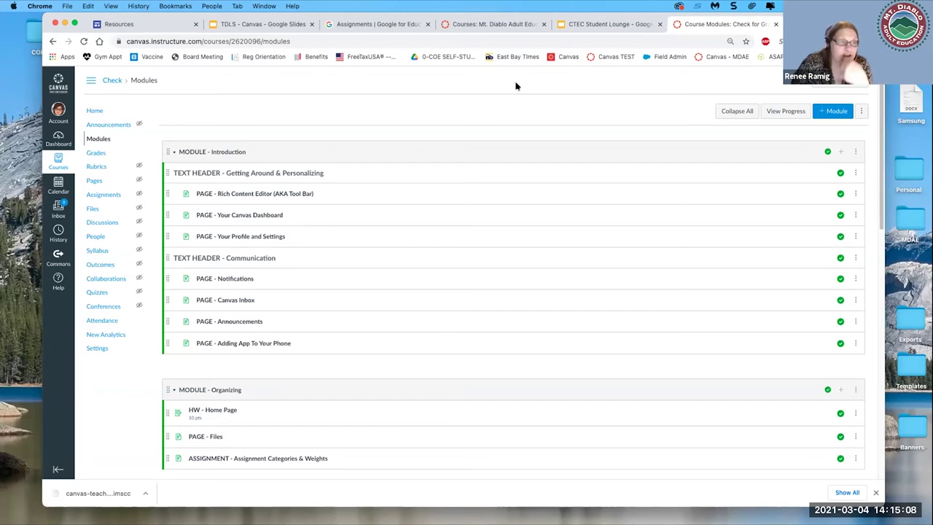
Open the Mt. Diablo Adult Education account's People list
click(469, 26)
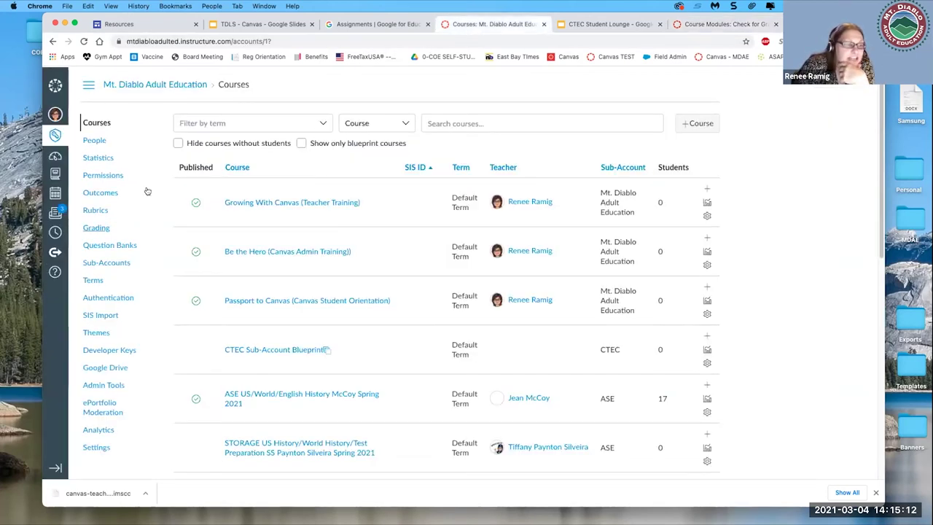
click(135, 137)
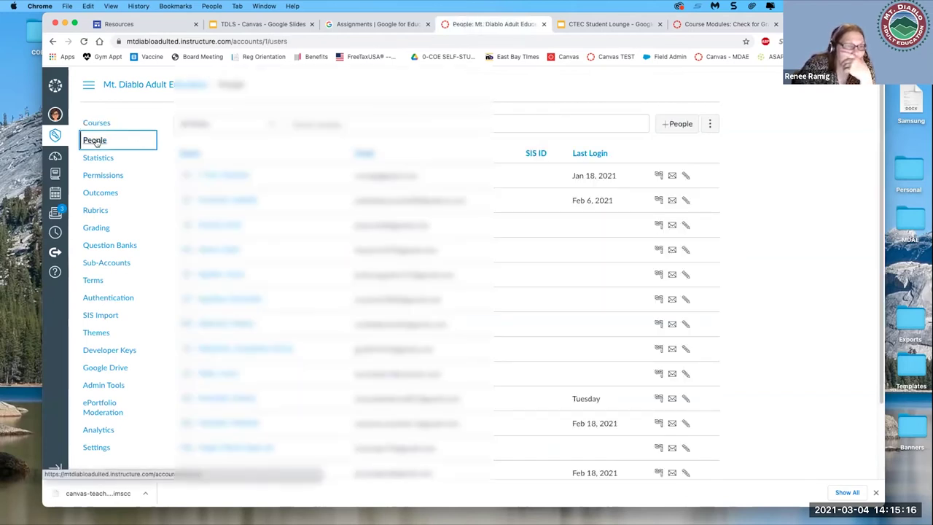
scroll(96, 143, down, 5)
scroll(95, 143, up, 5)
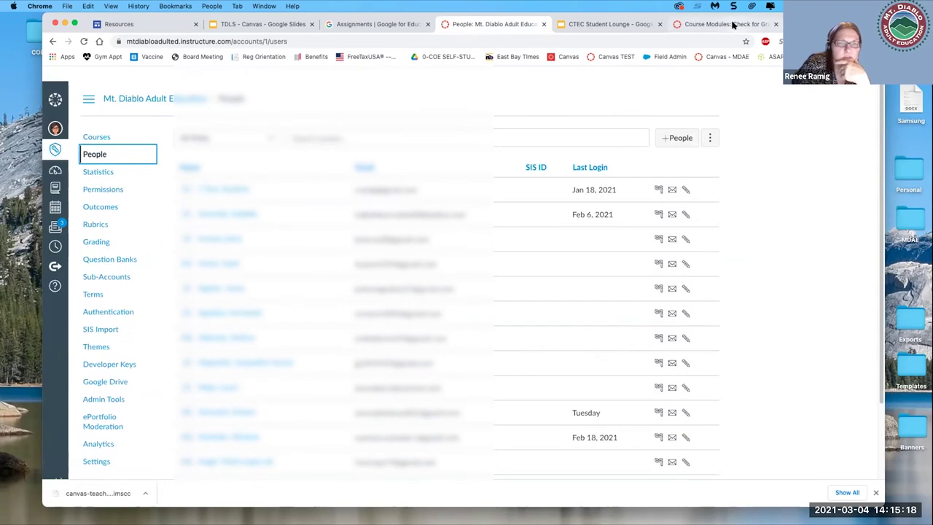
Return to the Check course's Modules page and maximize the browser window
click(729, 24)
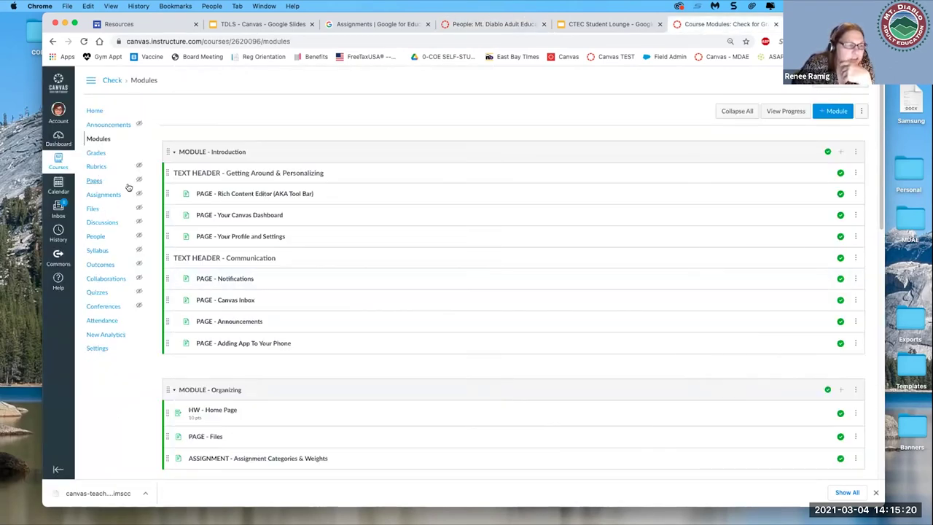
double_click(379, 15)
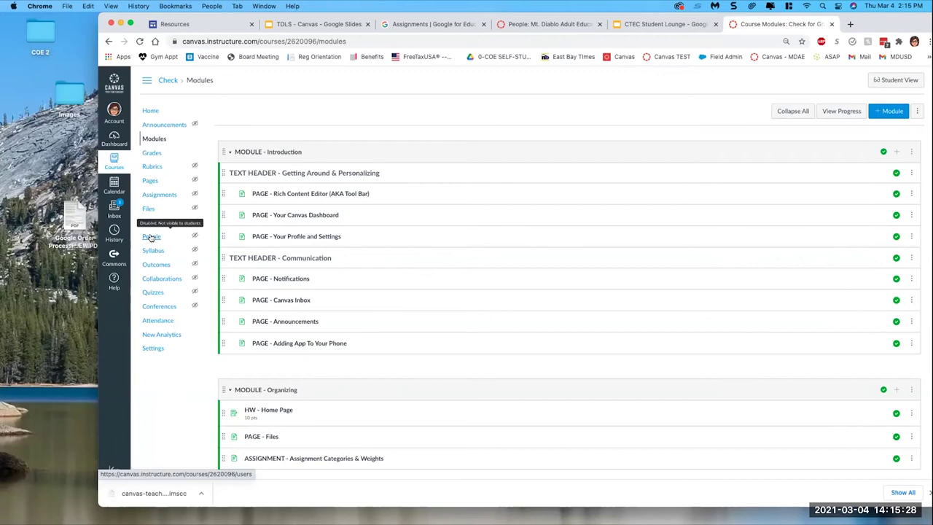
Return to the Mt. Diablo Adult Education account's People list, with users' last login dates
click(573, 27)
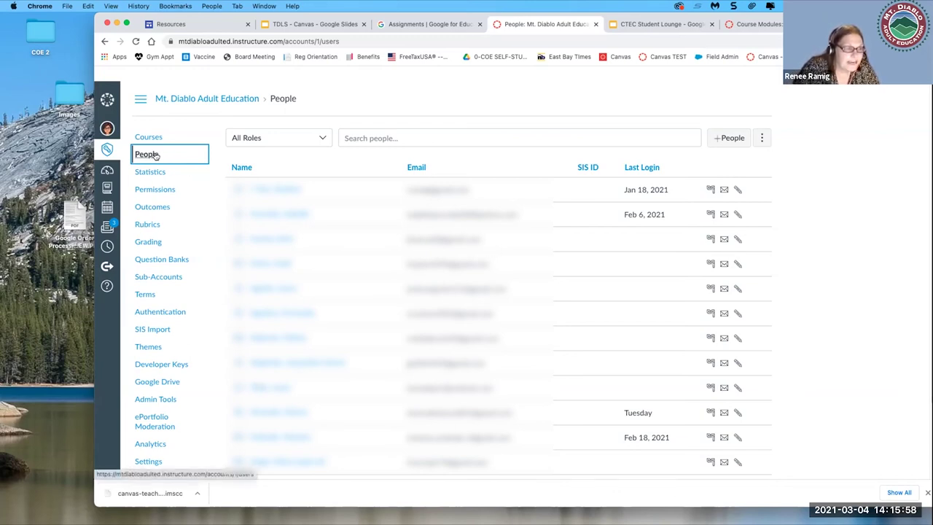
click(107, 149)
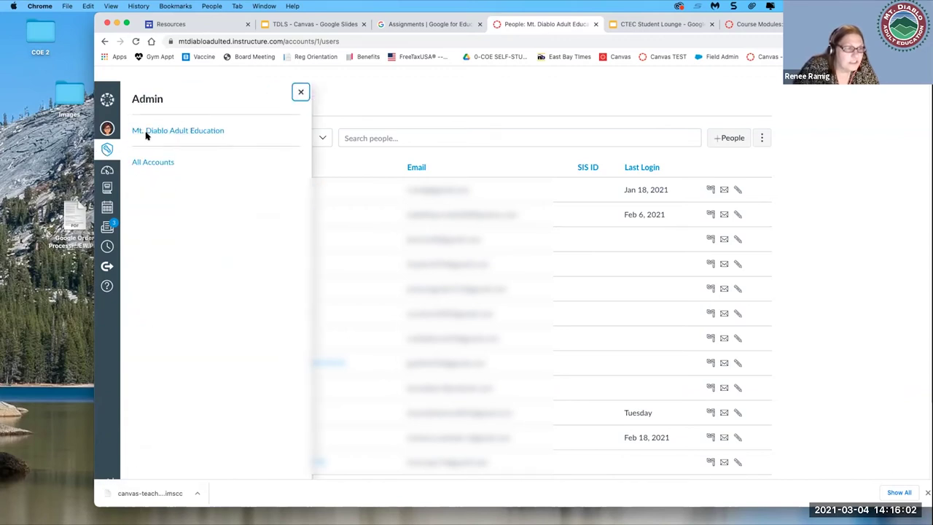
click(202, 133)
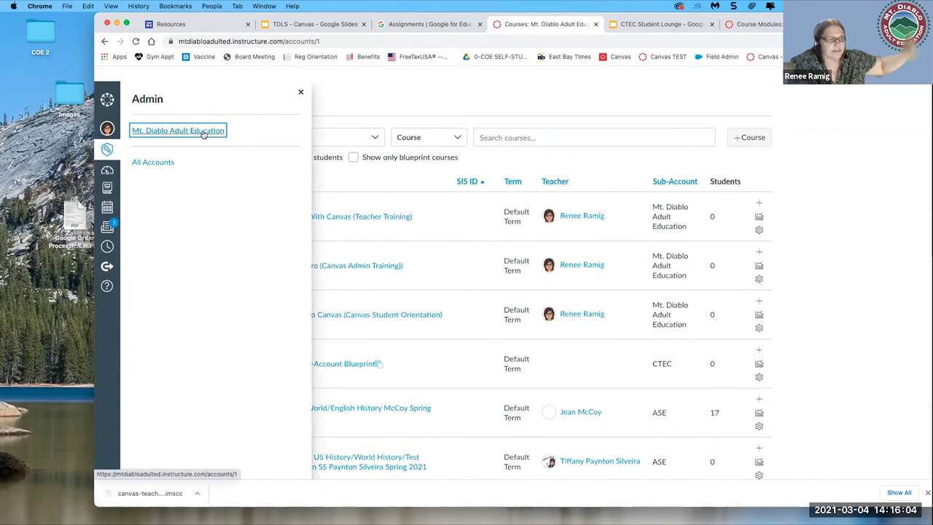
click(598, 89)
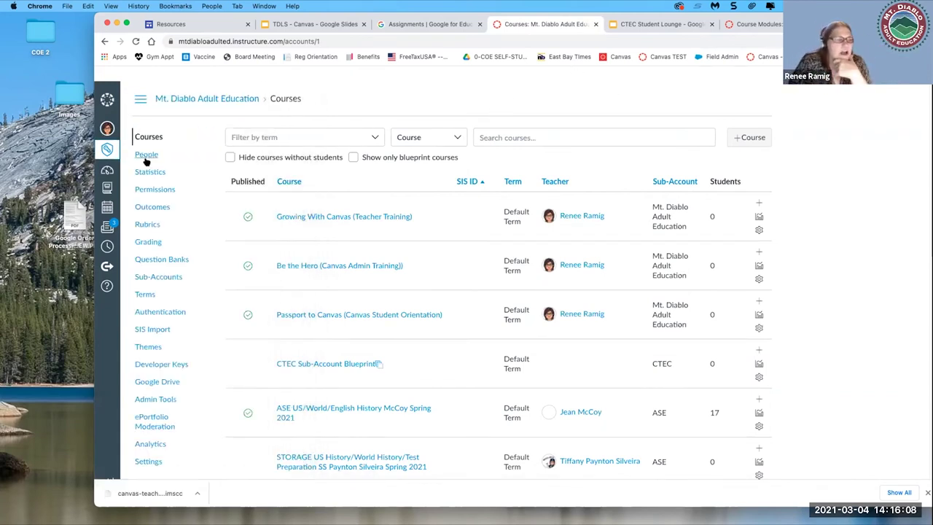
click(145, 155)
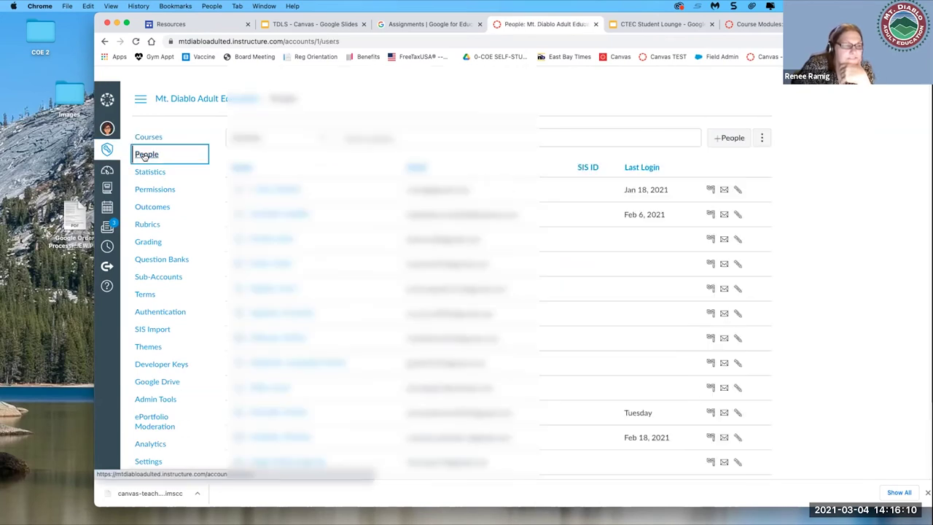
scroll(837, 324, down, 3)
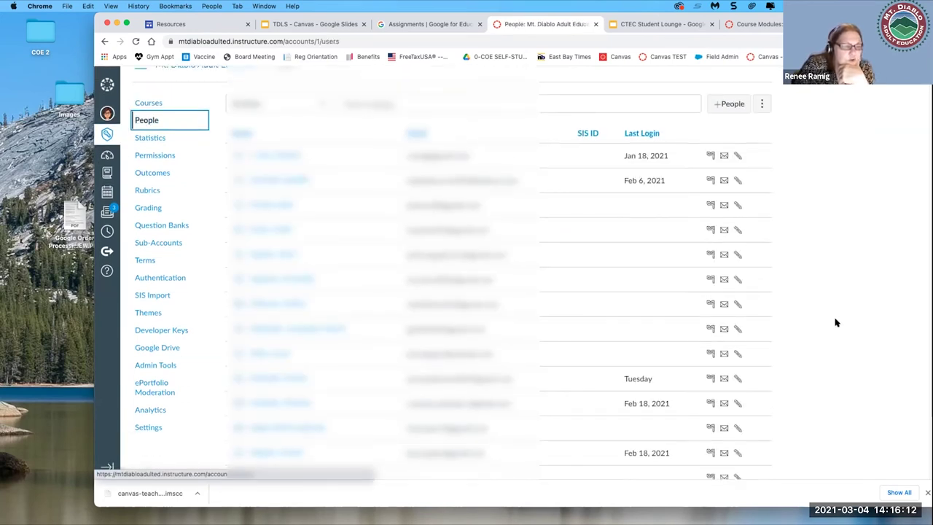
scroll(835, 319, up, 1)
scroll(837, 319, up, 1)
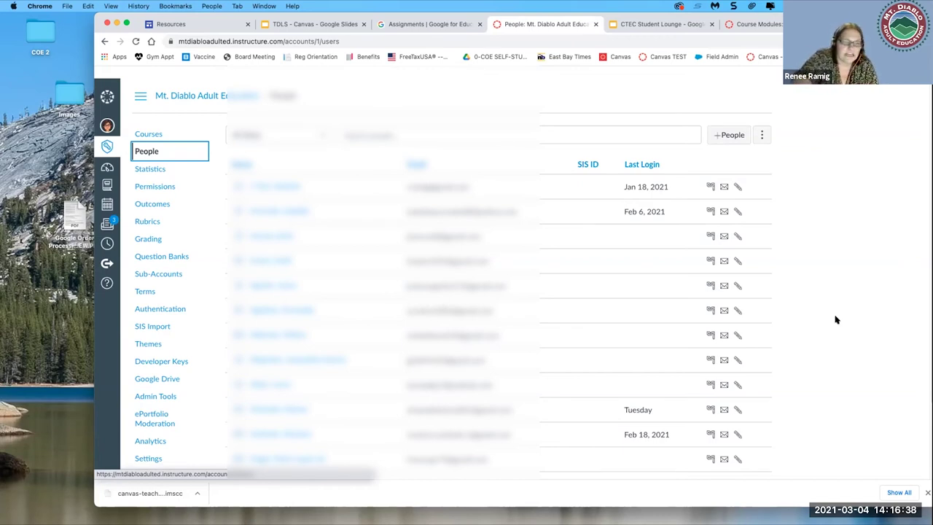
click(737, 213)
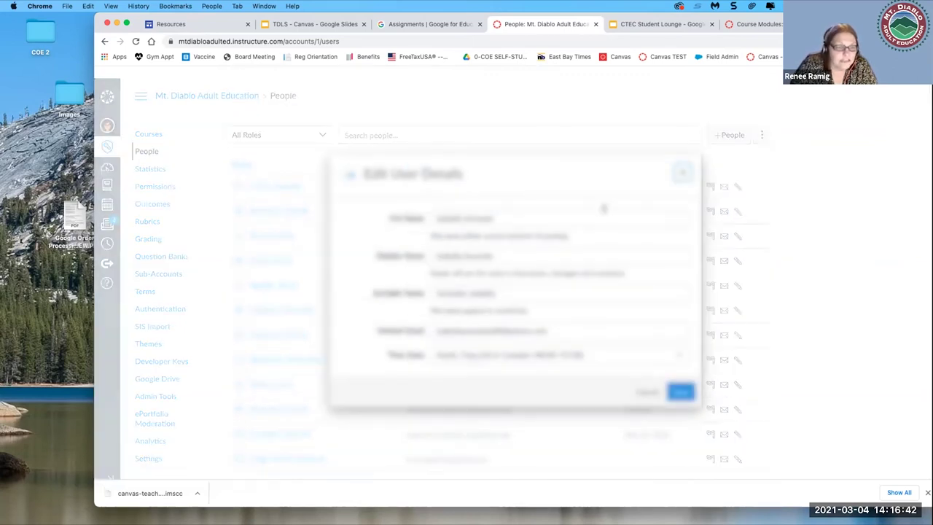
click(645, 392)
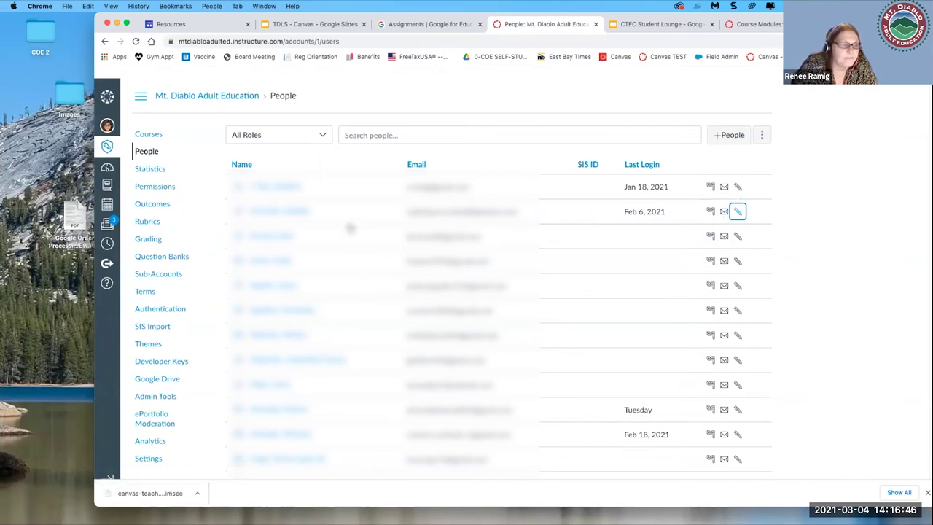
click(279, 212)
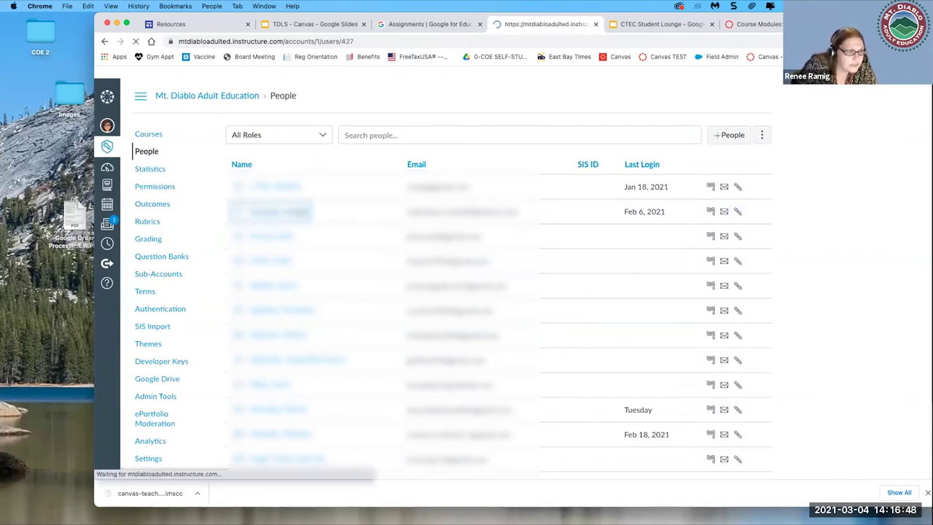
scroll(481, 365, down, 1)
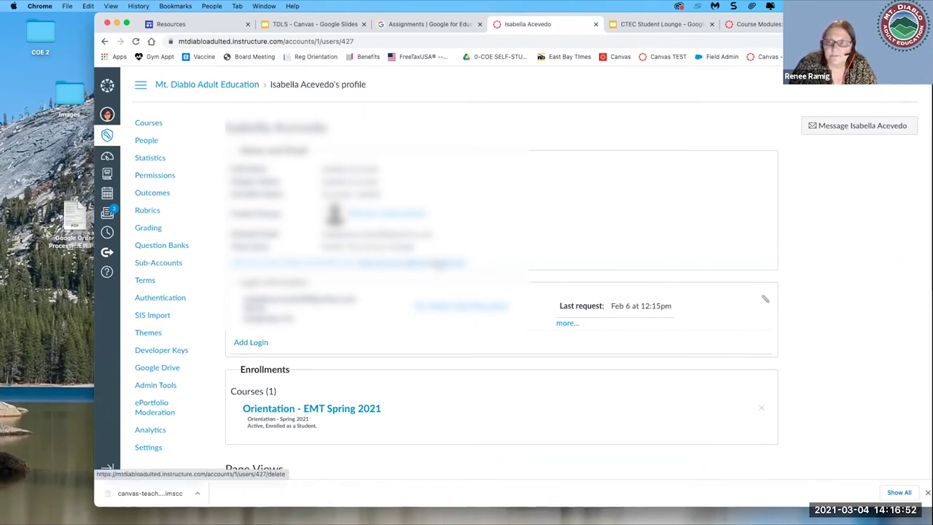
click(104, 41)
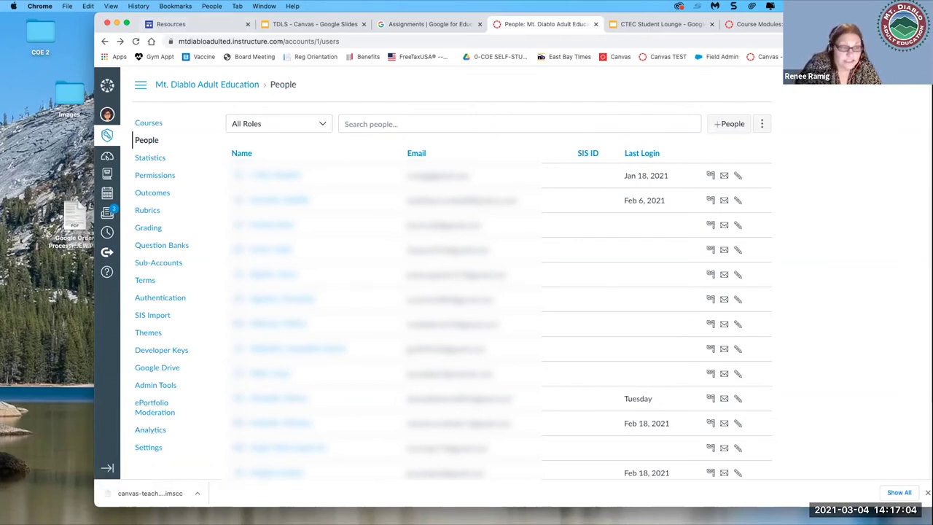
click(157, 124)
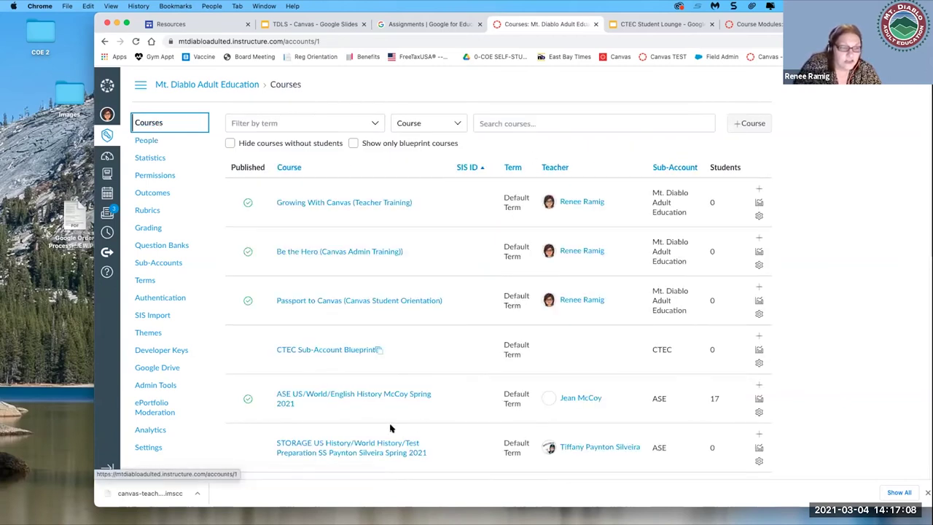
Open the ASE Algebra IA Randall Spring 2021 course from the course list and view its People roster
scroll(393, 421, down, 5)
scroll(394, 421, down, 4)
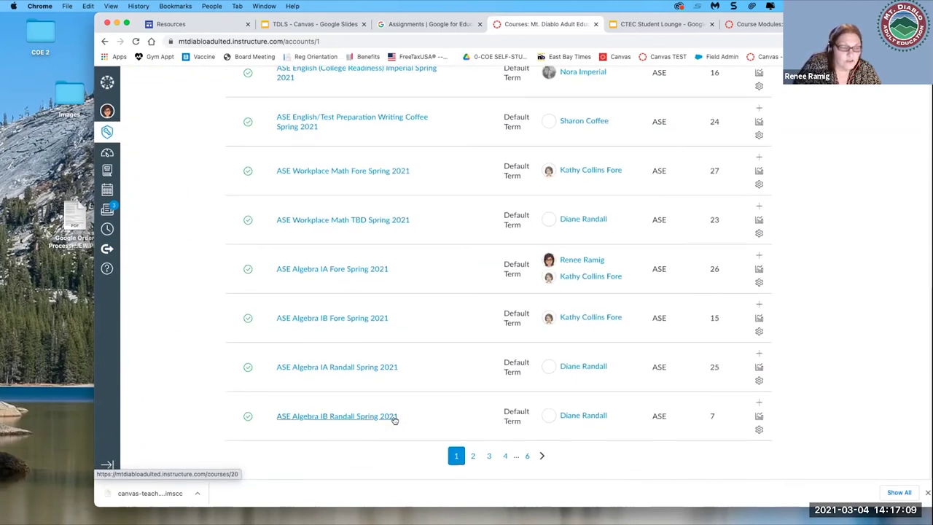
click(348, 369)
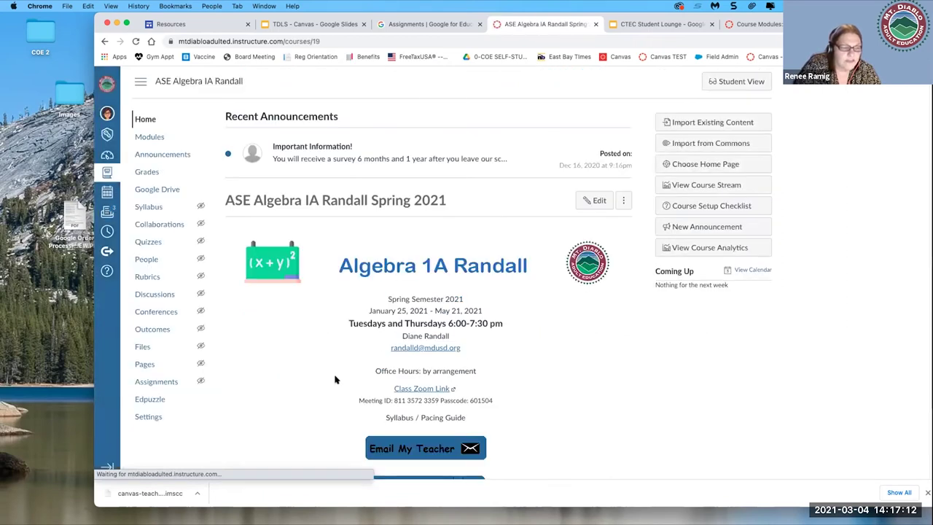
click(140, 261)
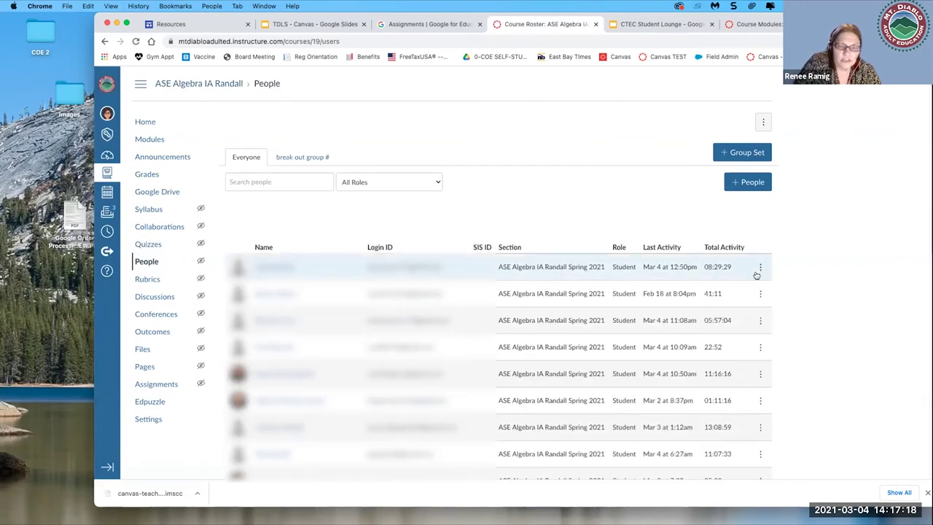
Check the first student's action menu without choosing anything, then open the course Gradebook
click(760, 267)
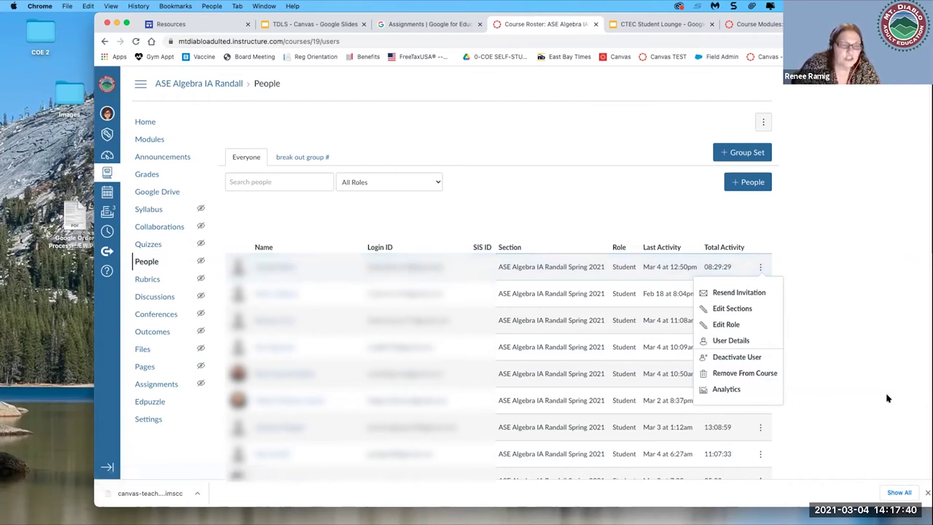
key(Escape)
click(146, 174)
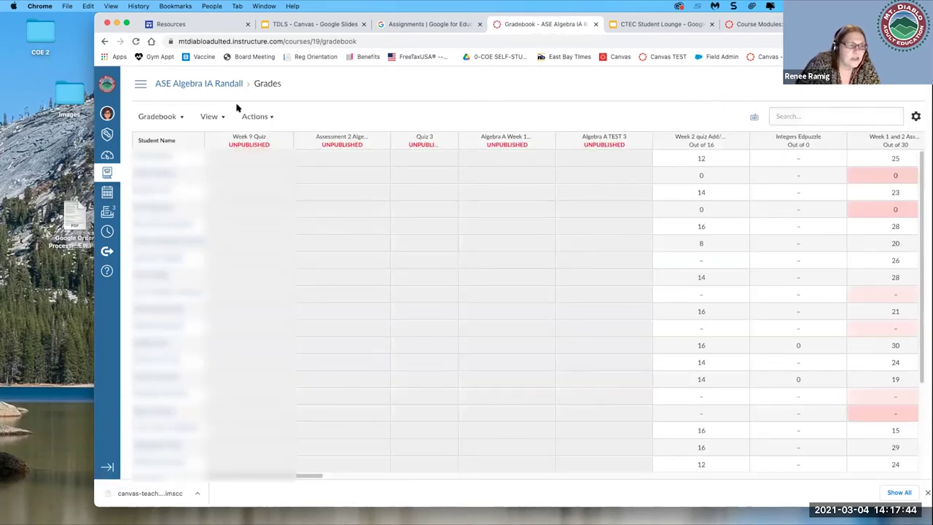
click(271, 117)
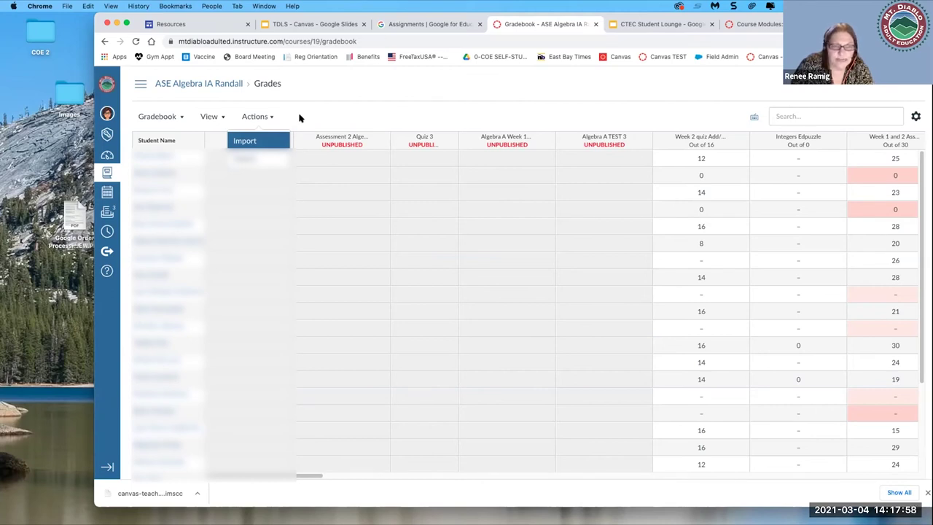
key(Escape)
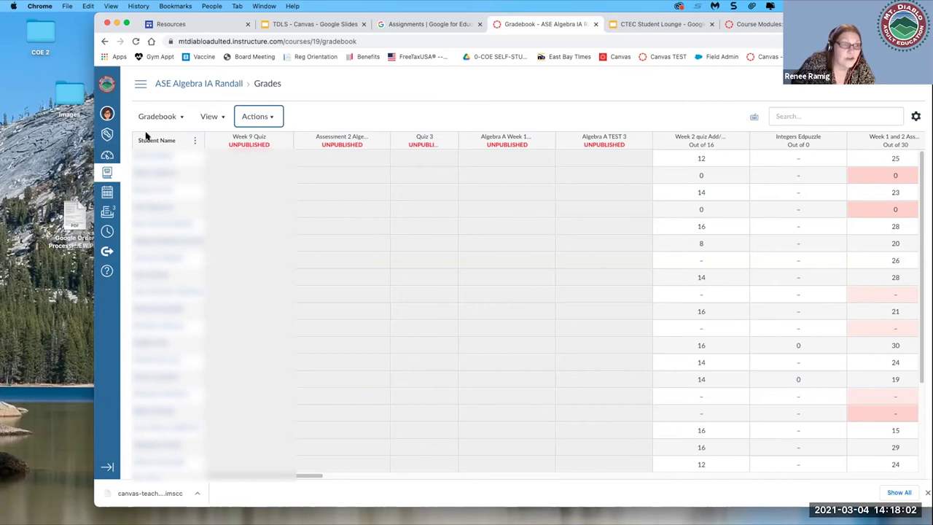
click(141, 83)
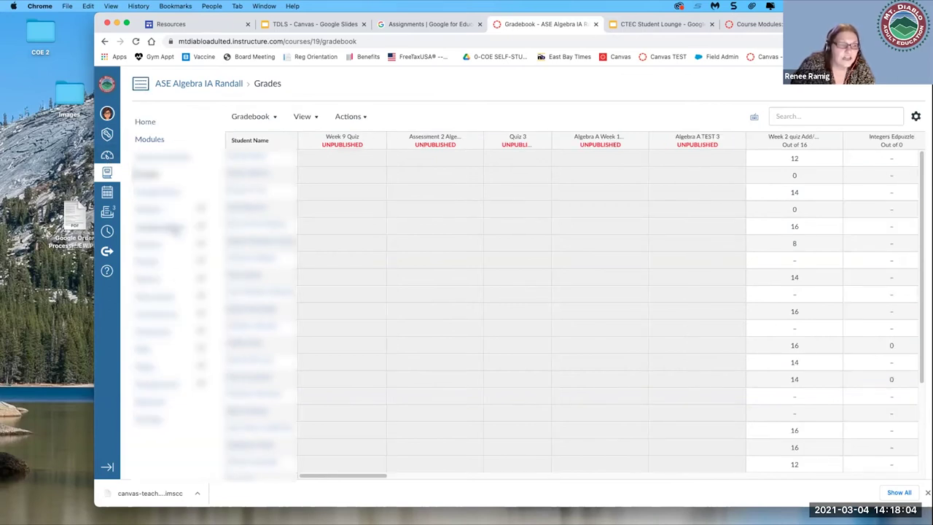
click(150, 259)
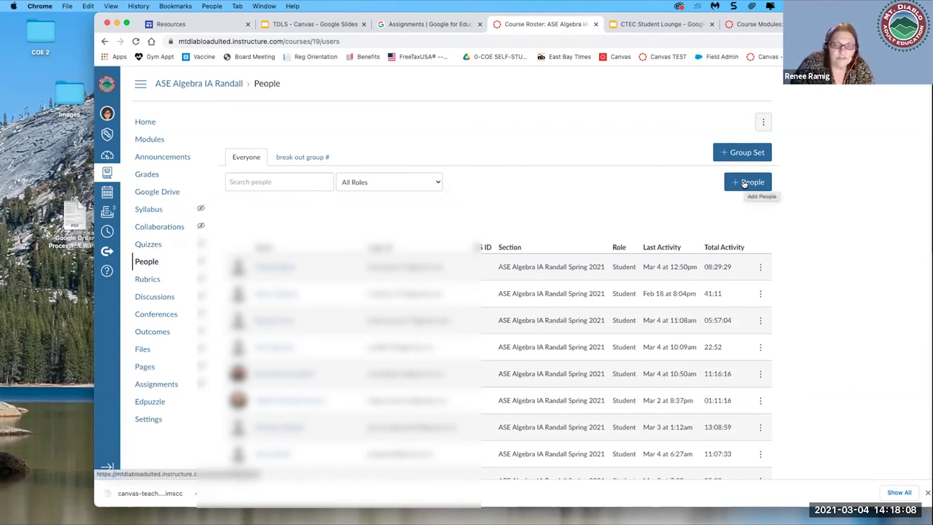
Review the first student's roster actions without changes and reposition the browser window
click(760, 267)
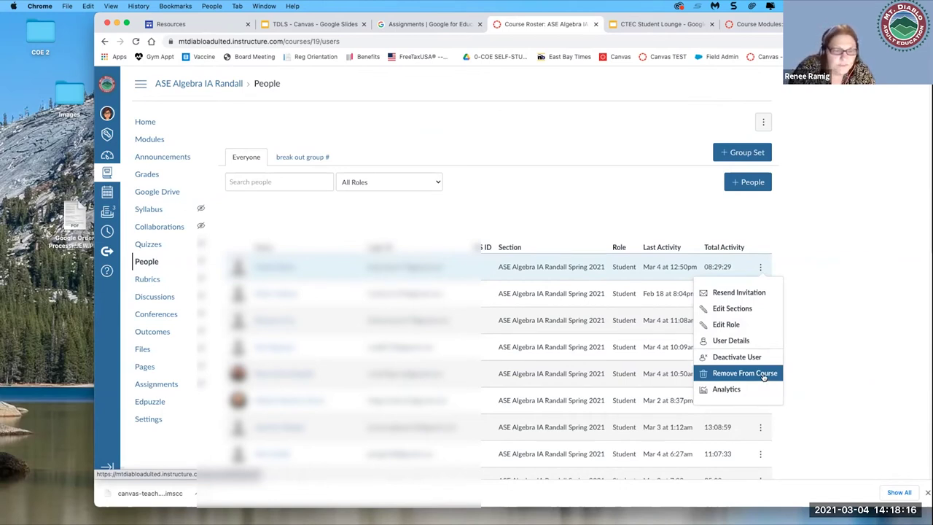
click(905, 368)
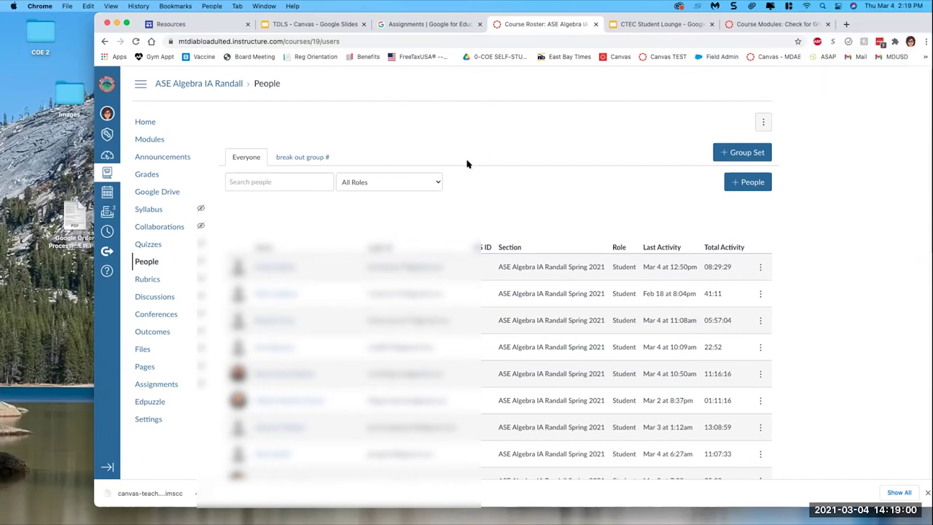
drag(880, 24, 865, 1)
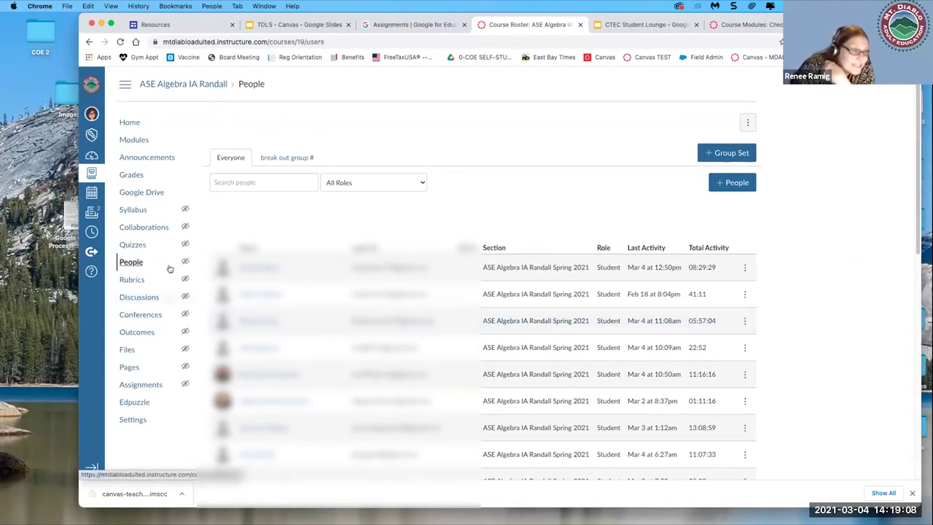
Start a new assignment from Assignments, review the blank Create Assignment form, and return to course Home
click(140, 385)
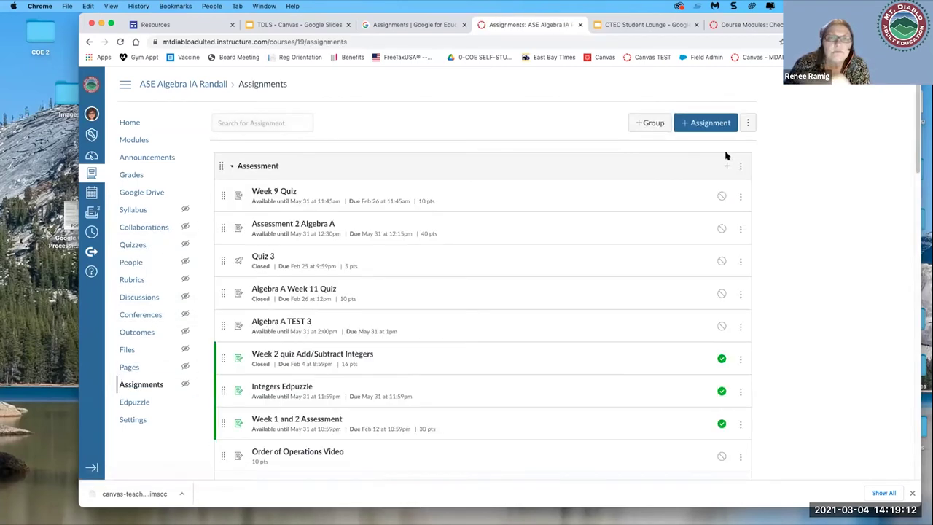
click(698, 128)
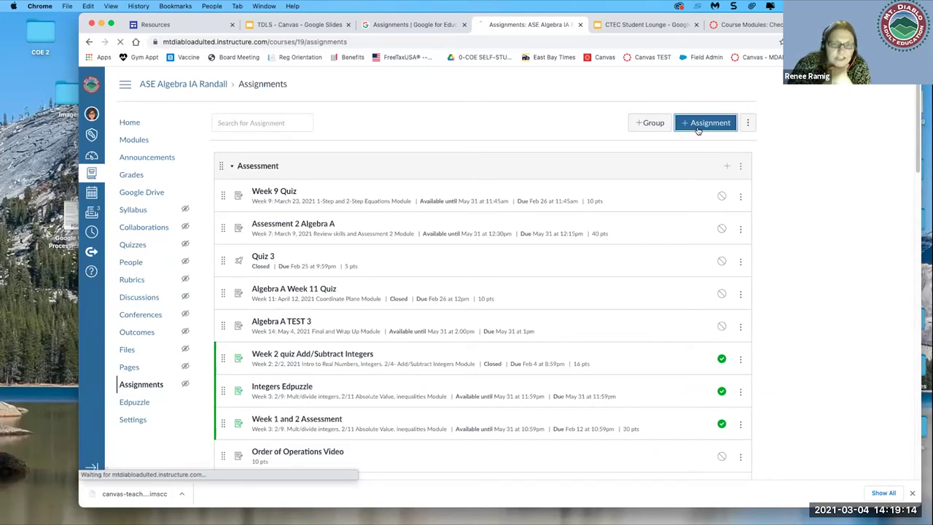
scroll(809, 271, down, 5)
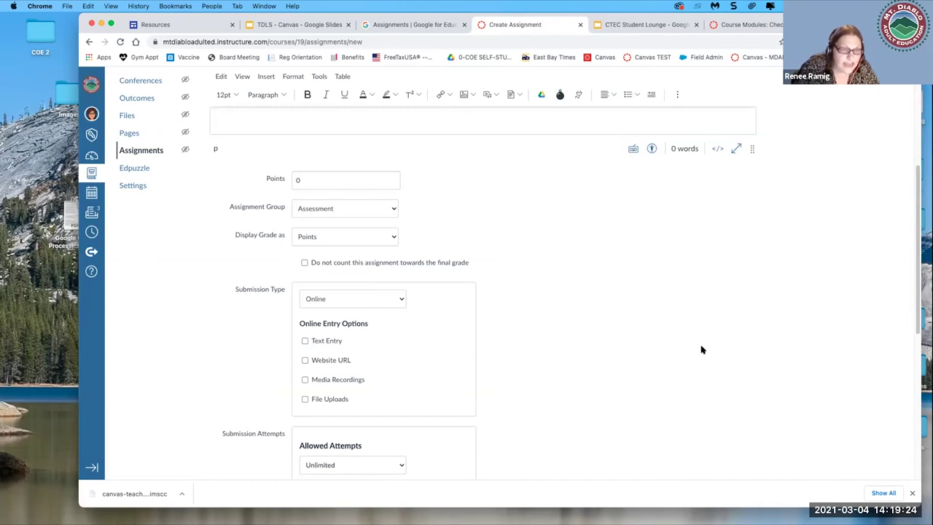
scroll(703, 347, up, 5)
scroll(703, 347, down, 2)
scroll(703, 348, up, 3)
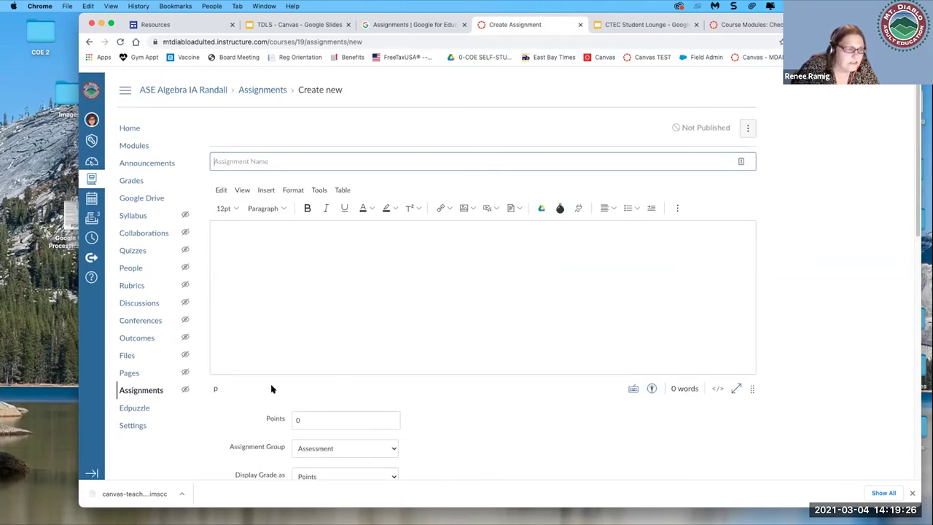
click(128, 129)
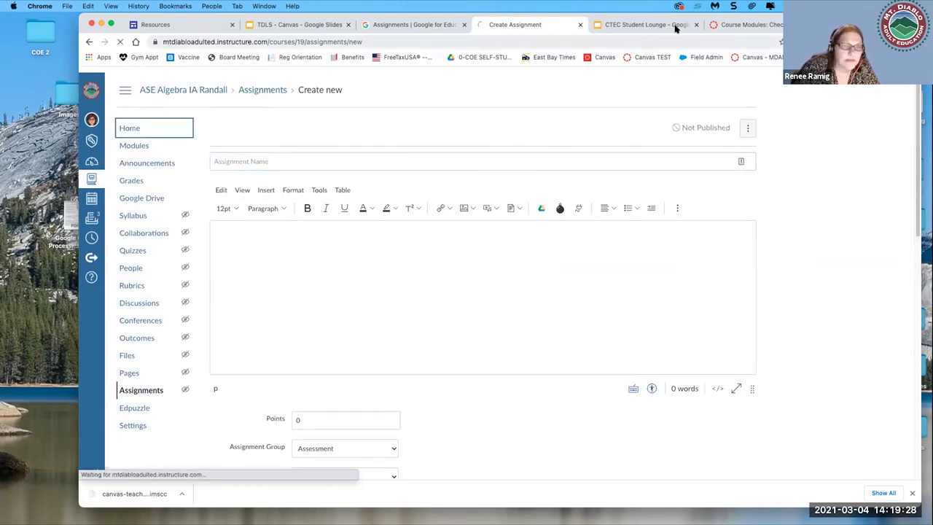
Go via the Dashboard into Orientation - Dental Assistant Spring 2021 and show its Assignments page
click(737, 25)
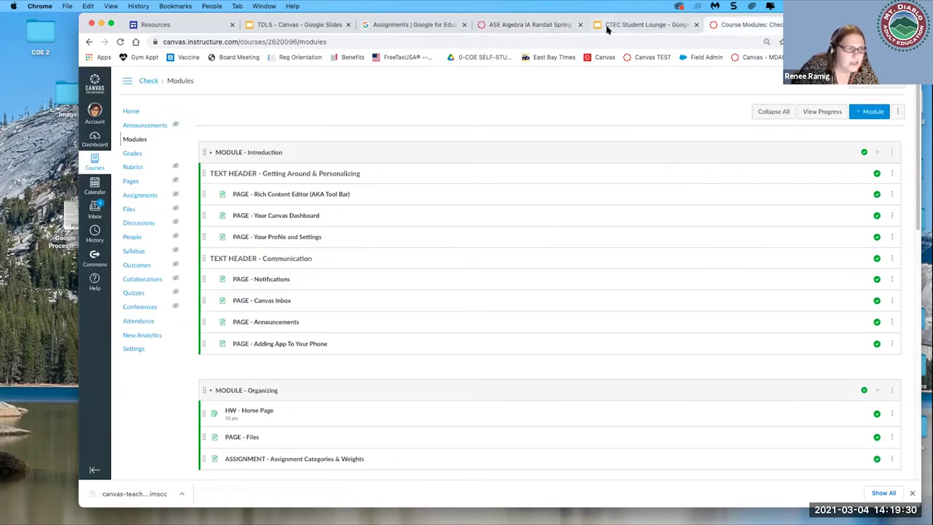
click(530, 25)
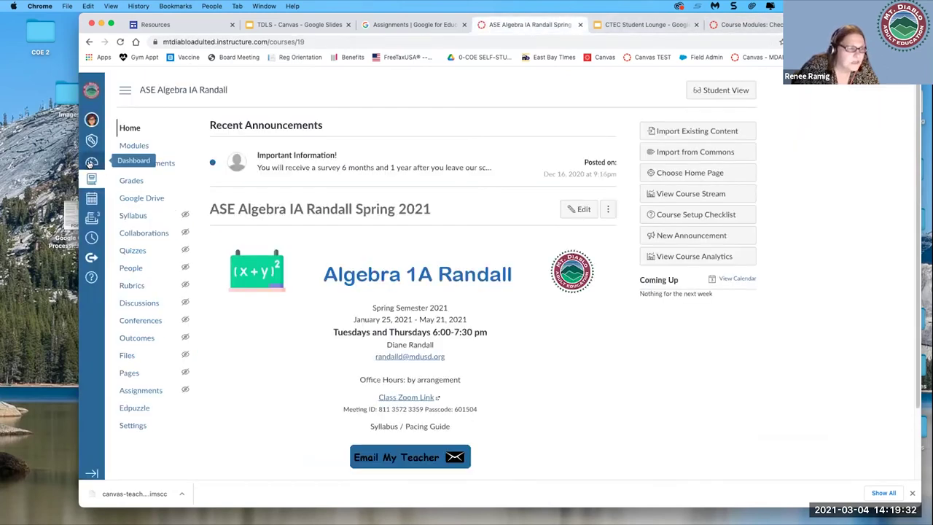
click(92, 162)
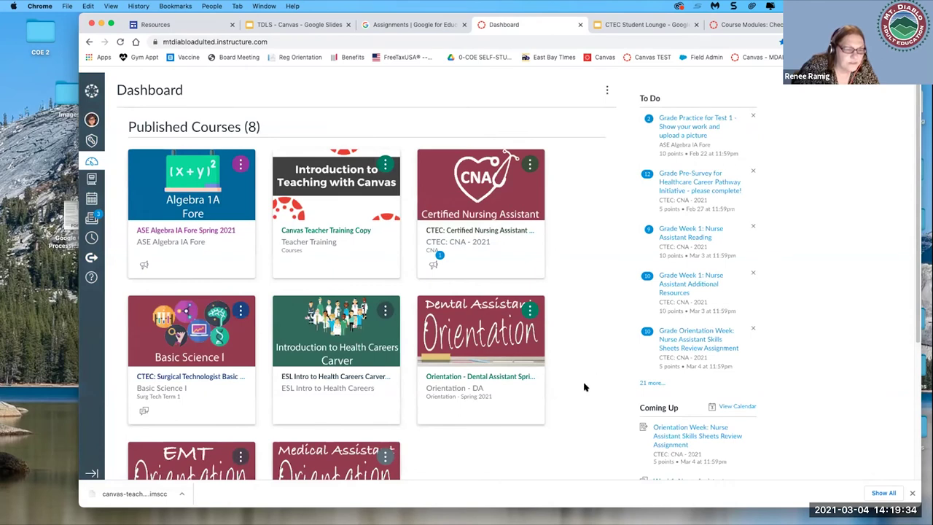
click(500, 377)
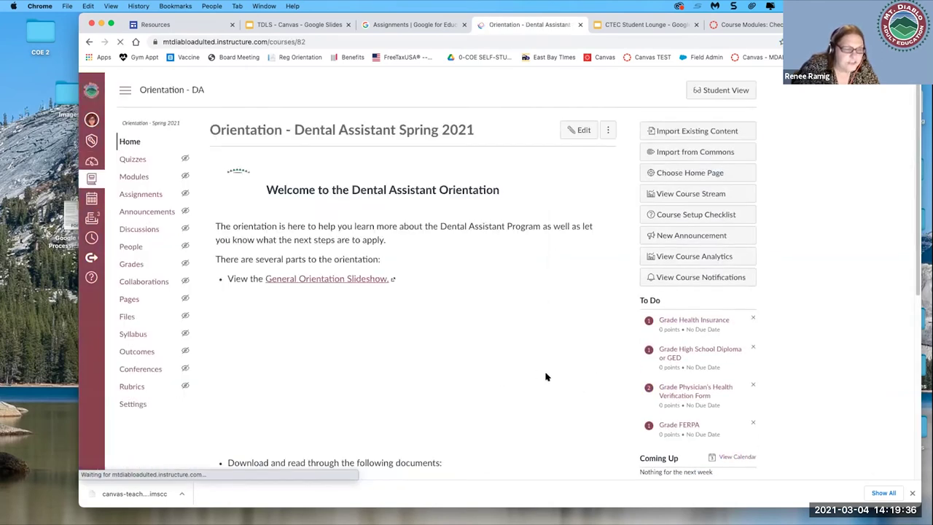
scroll(577, 392, down, 1)
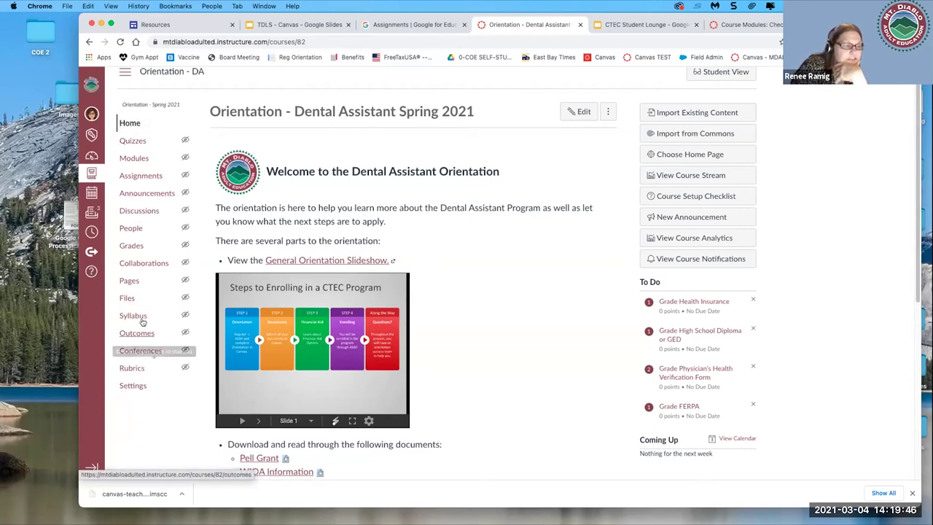
click(134, 178)
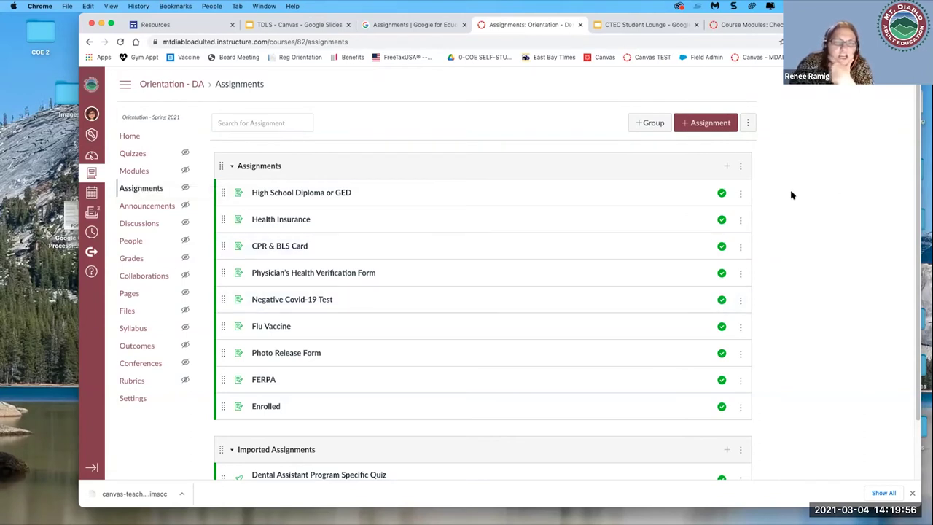
Open the High School Diploma or GED assignment in SpeedGrader to view a student's diploma upload
click(294, 194)
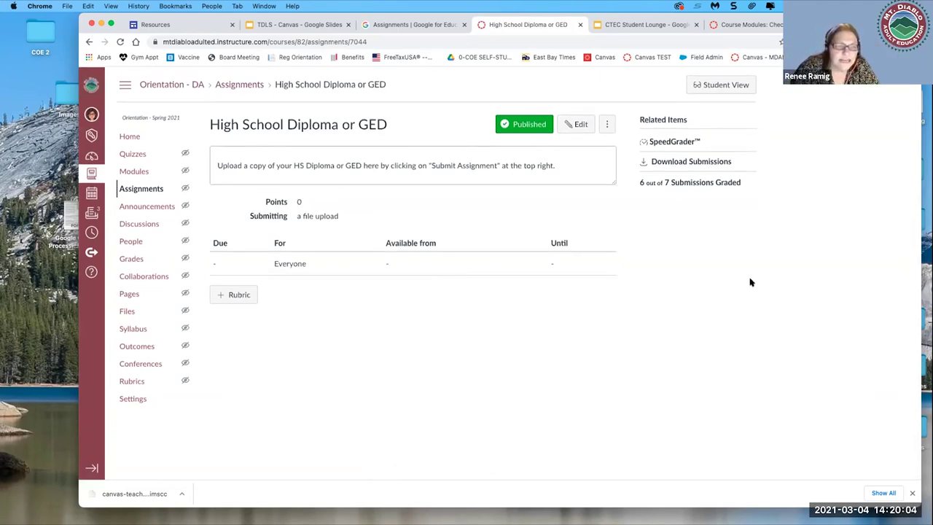
click(665, 142)
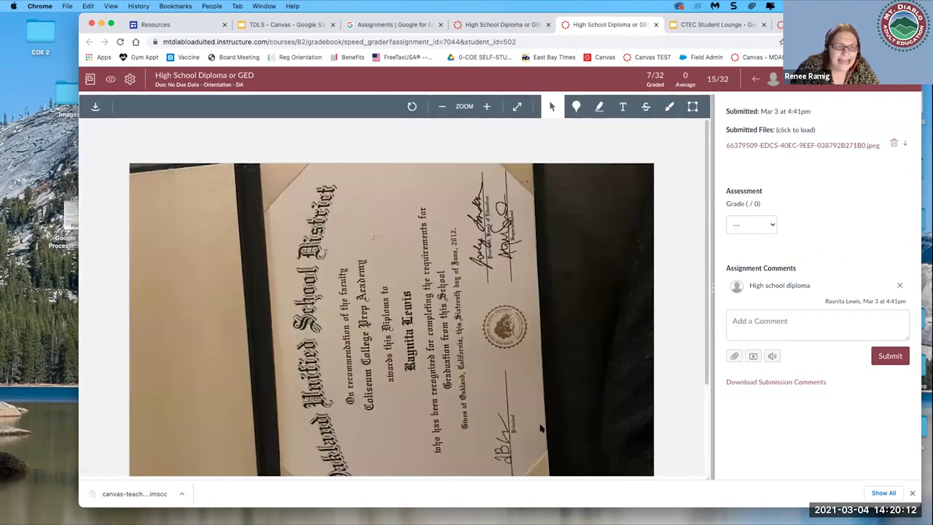
Scroll through the student's uploaded diploma image to review it
scroll(481, 394, down, 1)
scroll(482, 393, down, 3)
scroll(482, 394, up, 4)
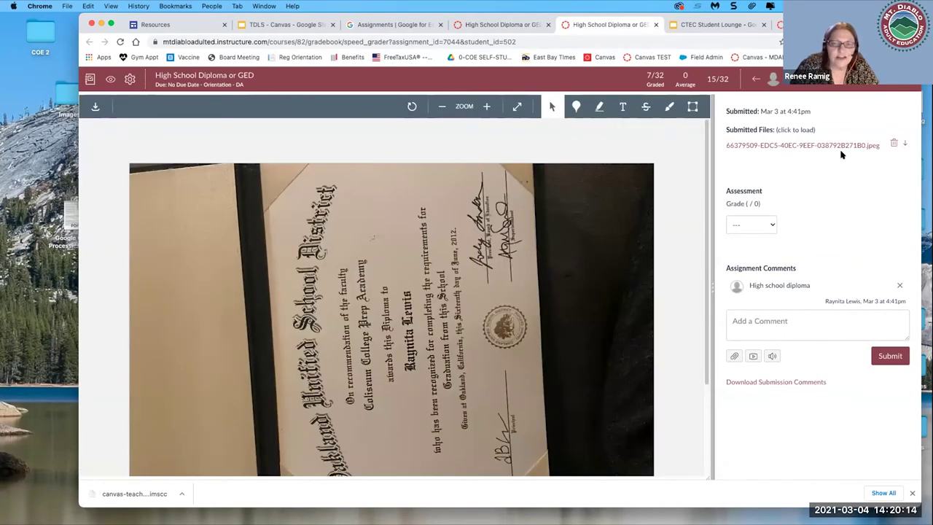
scroll(398, 353, down, 3)
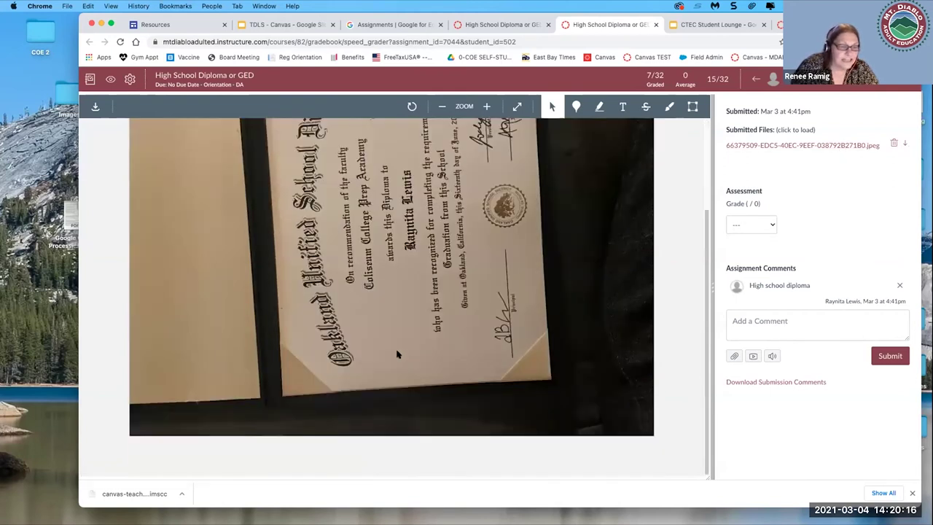
scroll(398, 353, up, 3)
scroll(398, 353, down, 3)
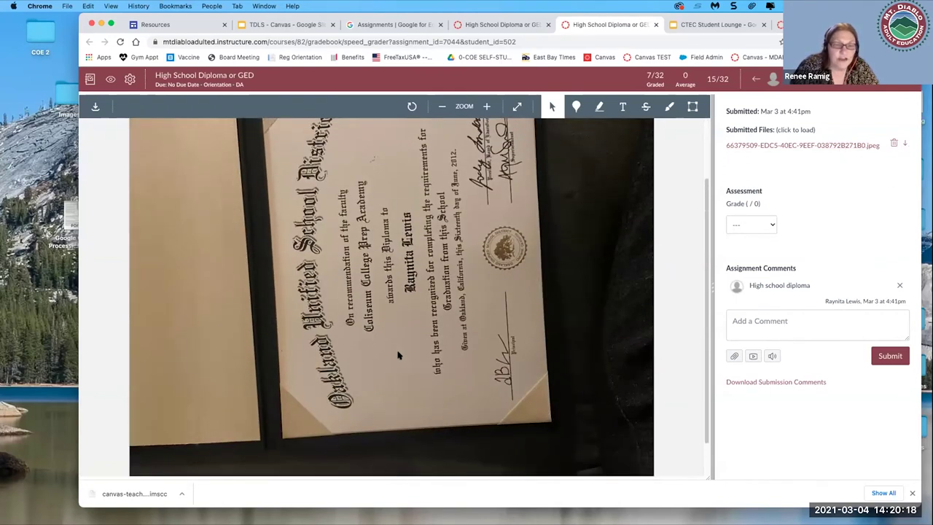
scroll(398, 355, down, 2)
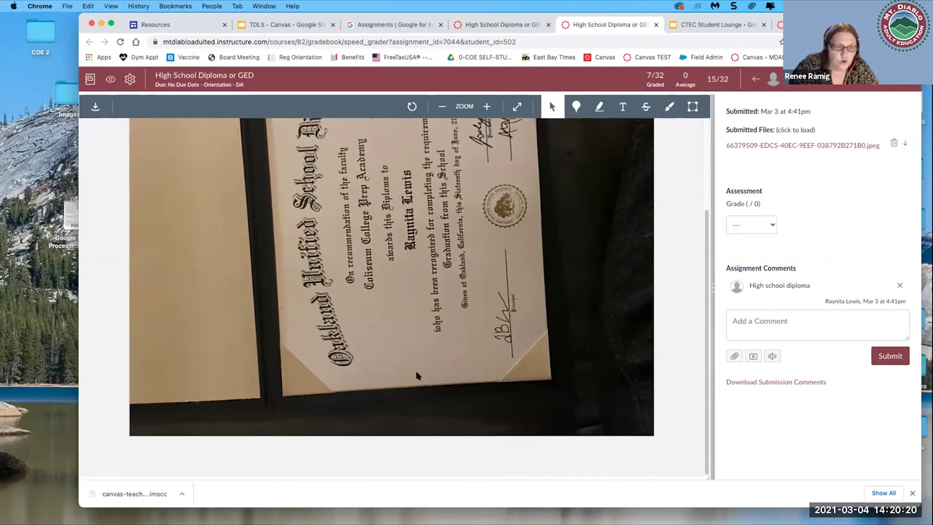
scroll(420, 375, up, 3)
scroll(420, 375, down, 3)
scroll(420, 374, up, 3)
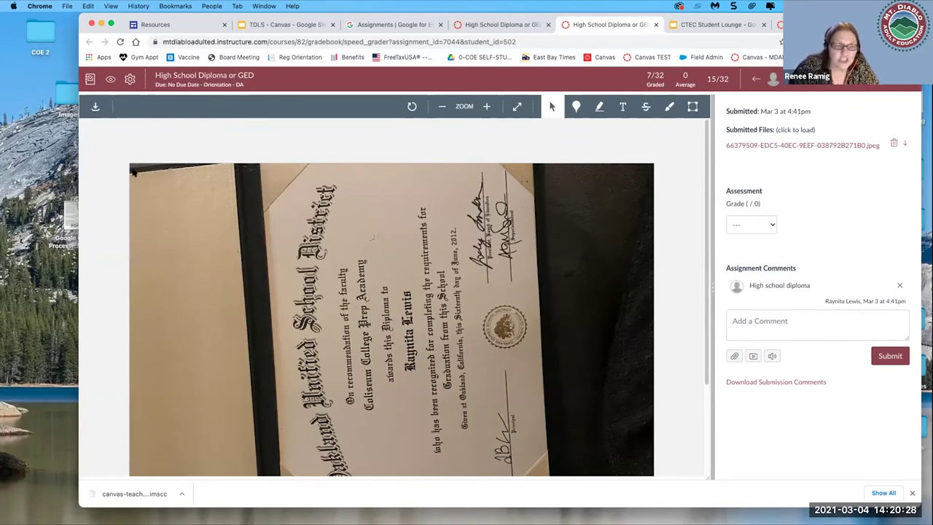
Grade the diploma submission Complete, submit the feedback, and advance to the next student
click(763, 224)
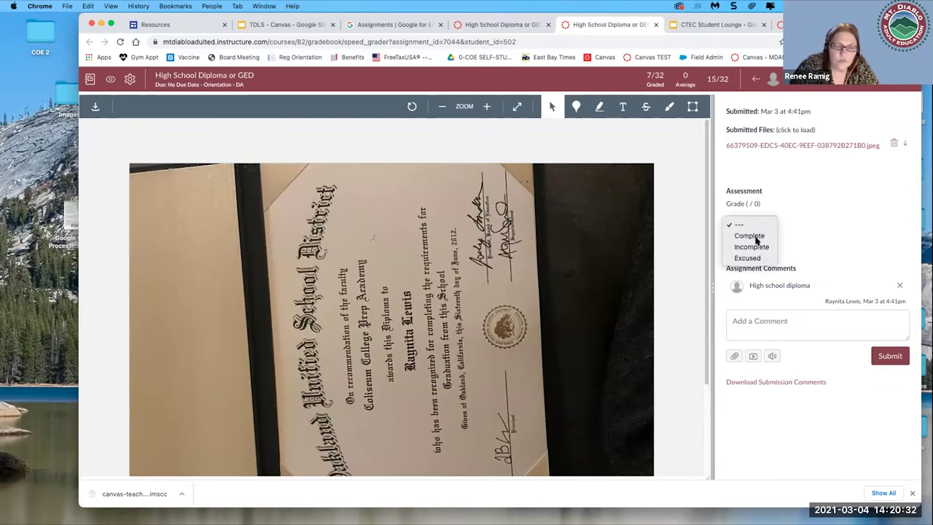
click(754, 237)
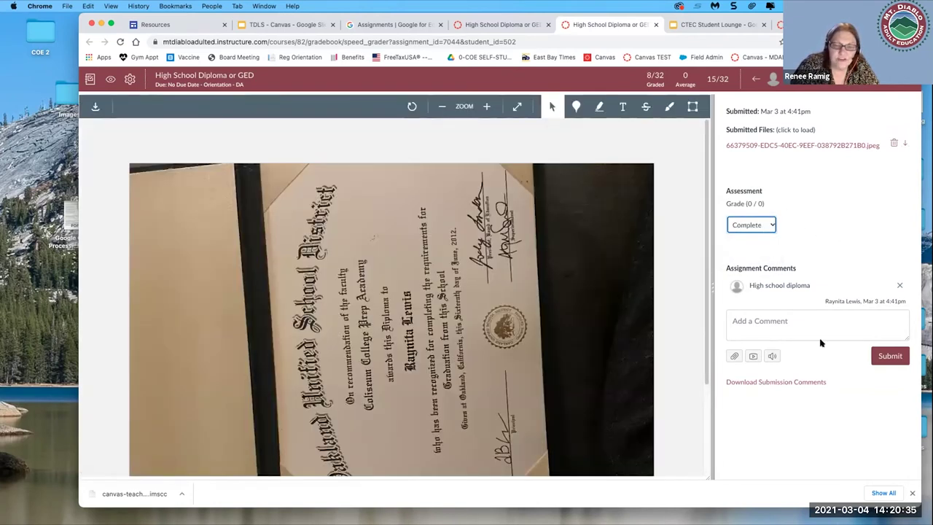
click(815, 329)
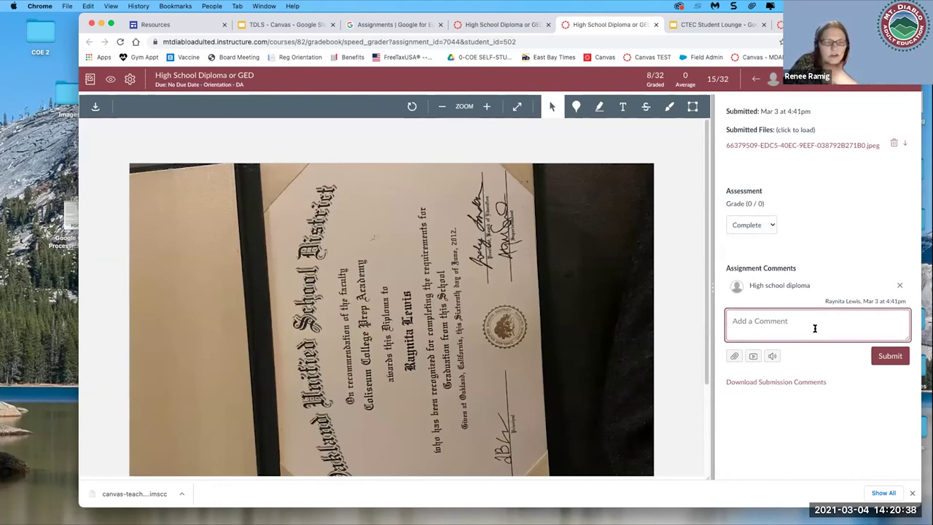
click(892, 357)
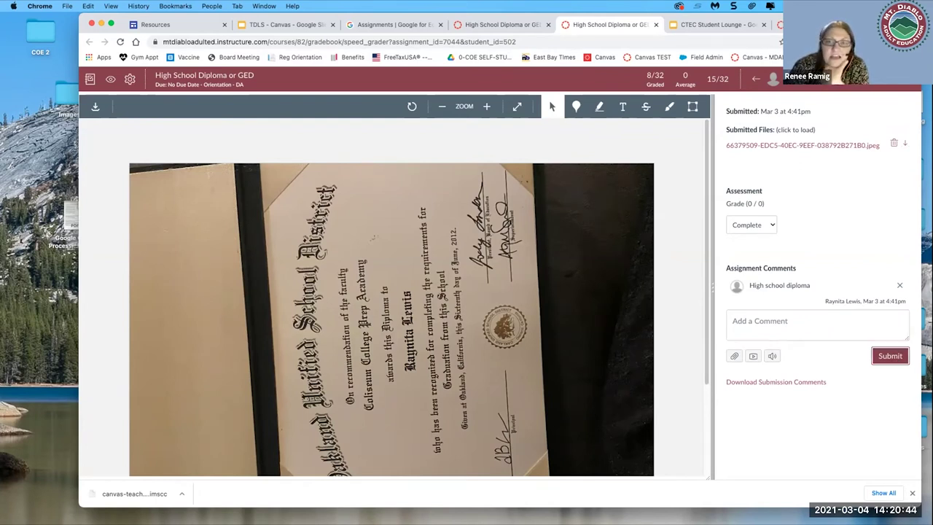
click(911, 86)
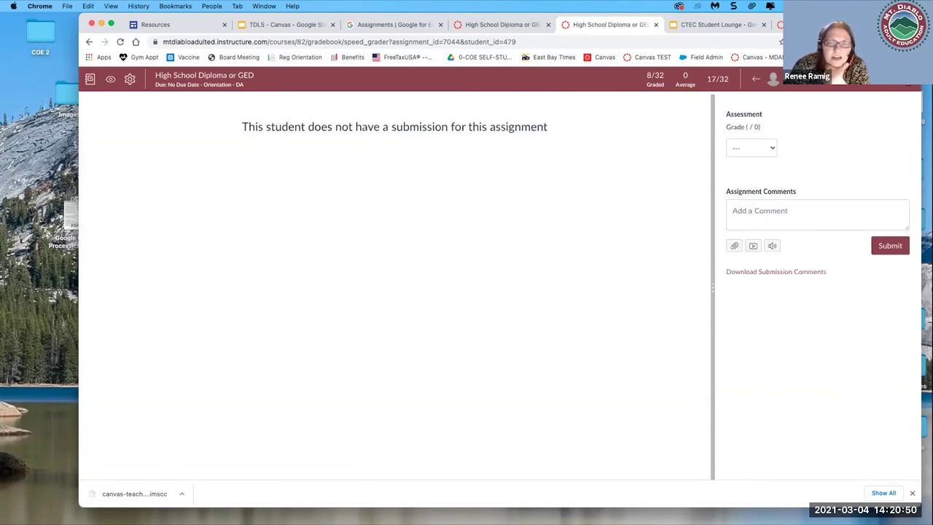
Advance through students with the next-student arrow and K shortcut until reaching student 23/32
key(k)
key(k)
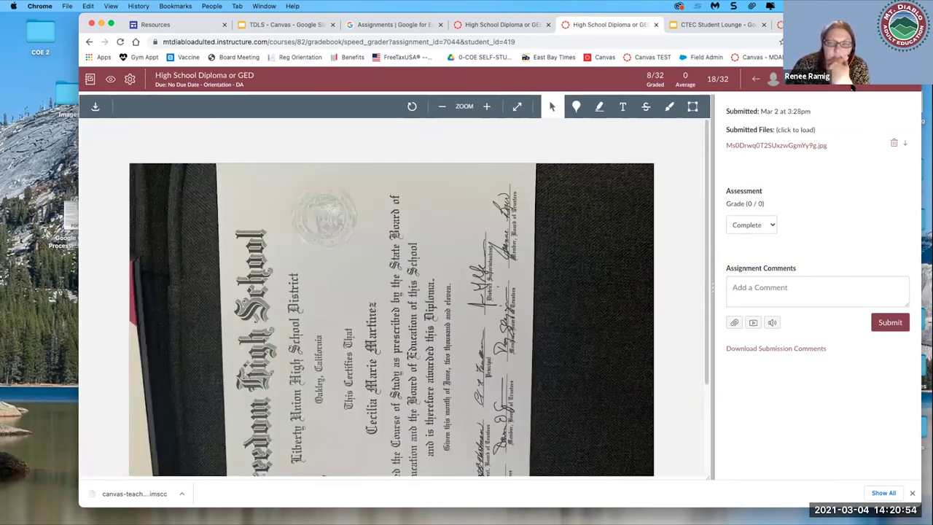
click(903, 86)
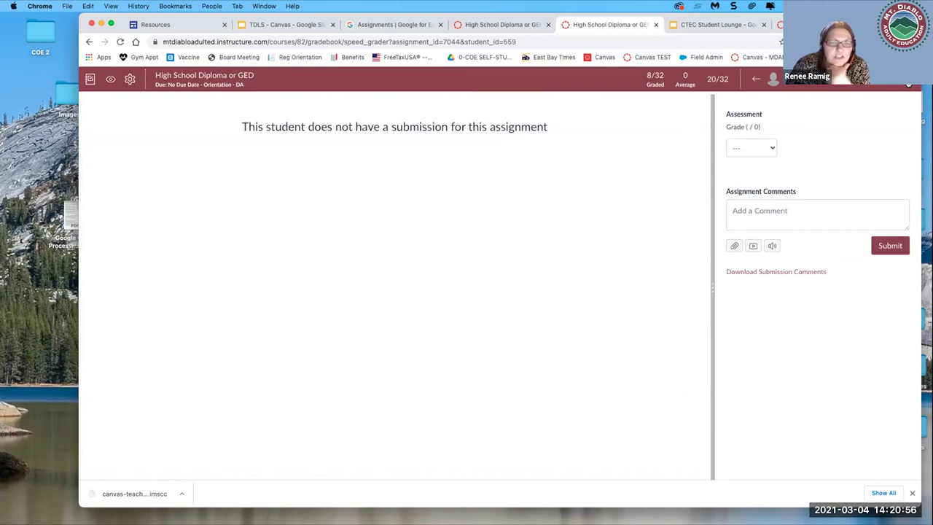
click(903, 86)
click(904, 85)
click(787, 207)
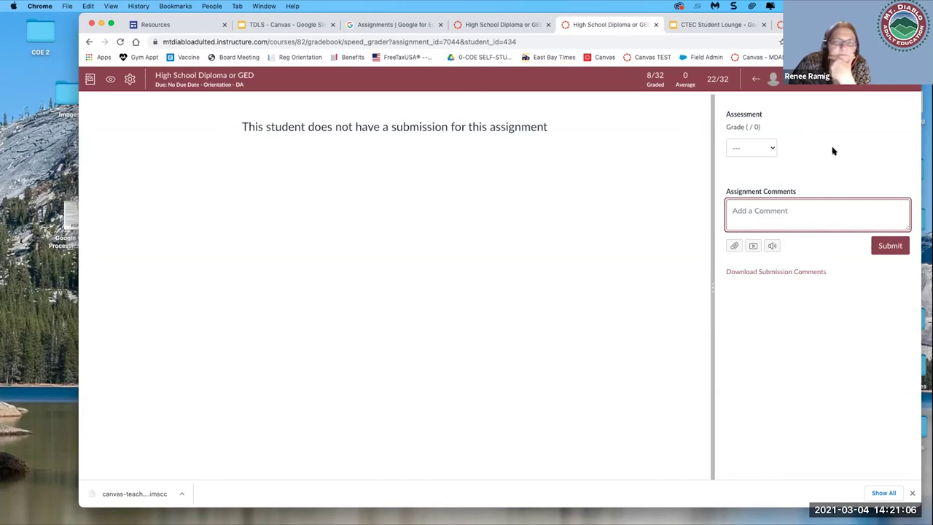
key(k)
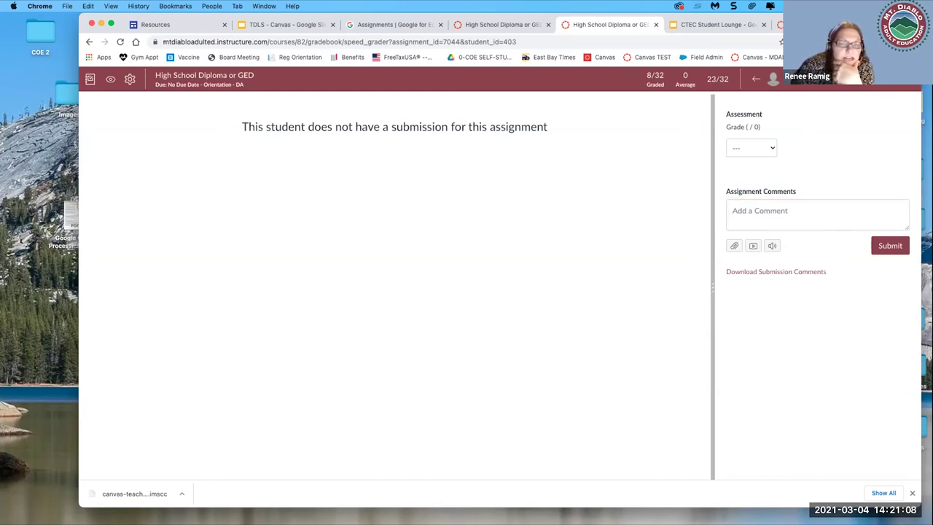
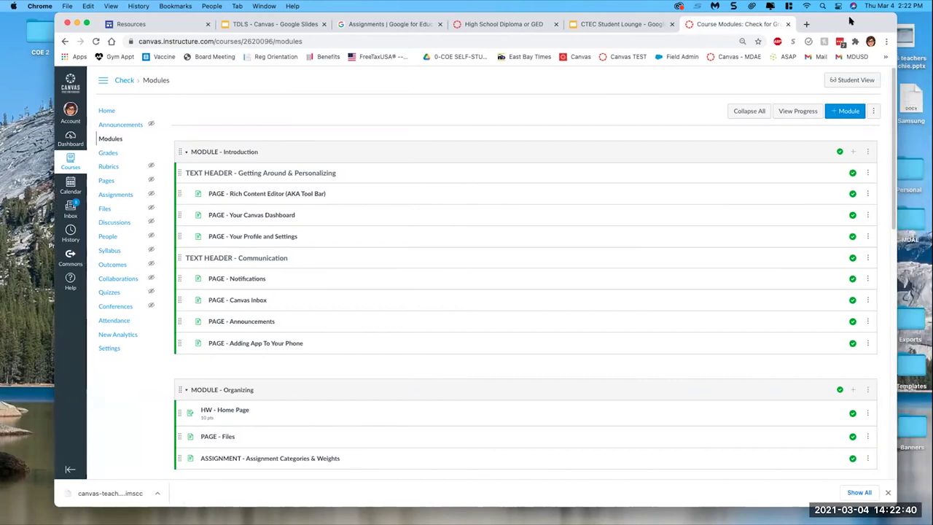
Google 'canvas studio' in a new tab and open the Studio - Canvas Community result
click(808, 24)
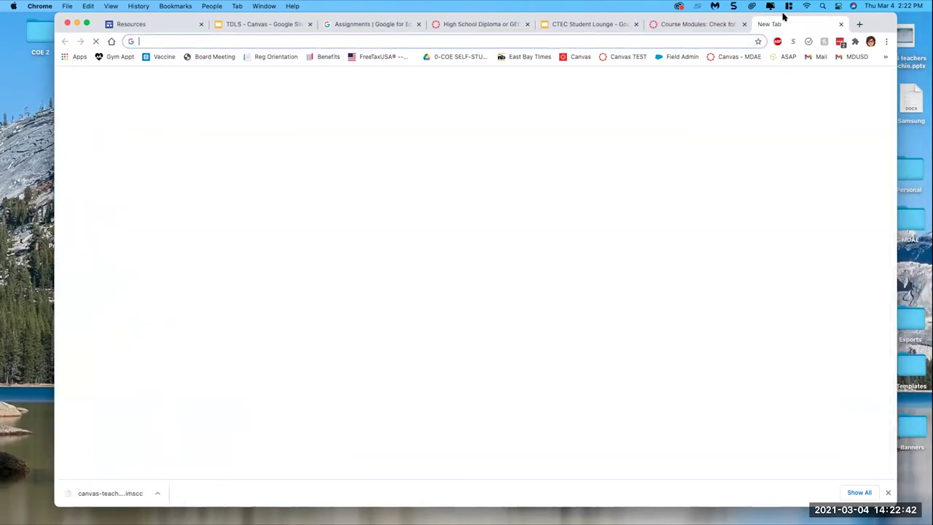
text(canvas studio)
key(Return)
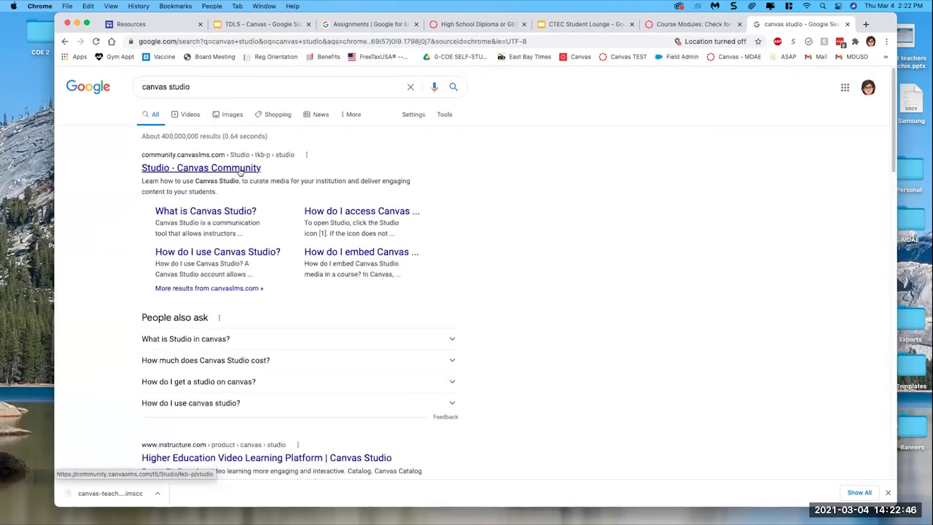
click(238, 169)
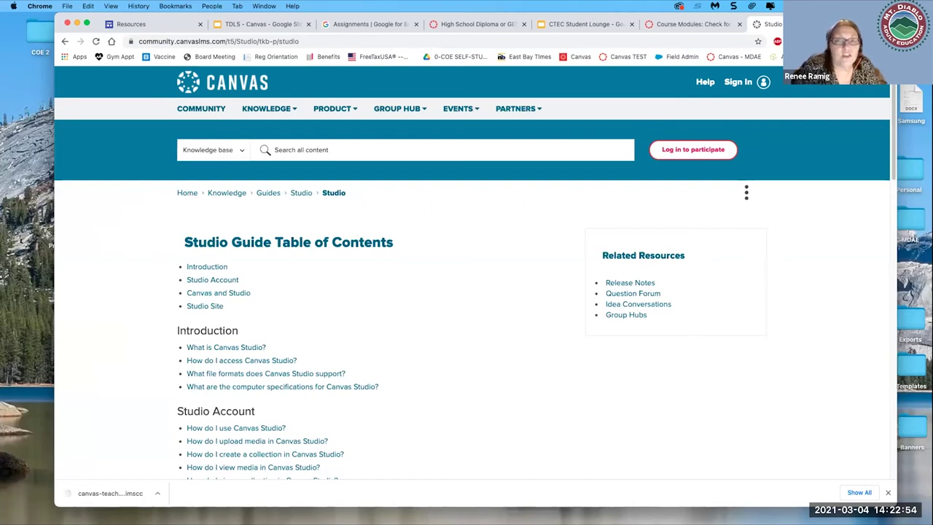
Leave a fresh blank tab ready for a new web address
key(super+t)
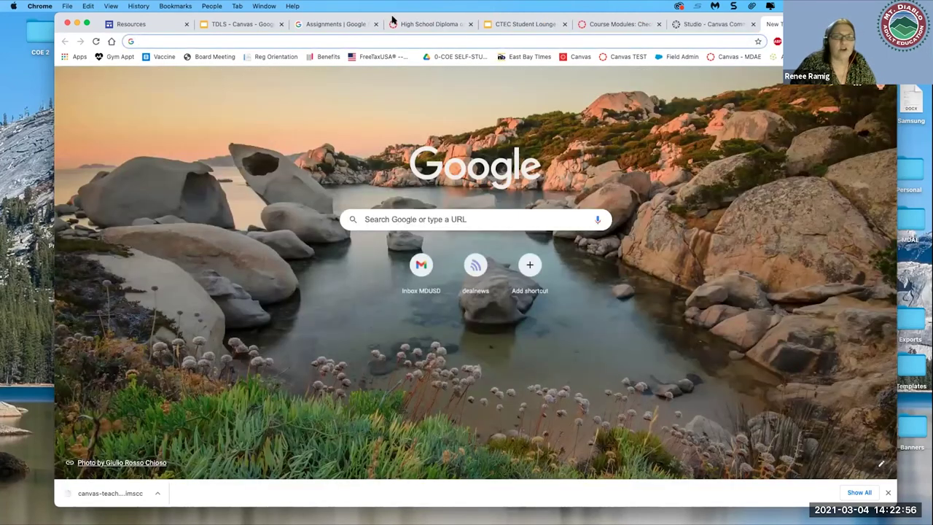
click(717, 25)
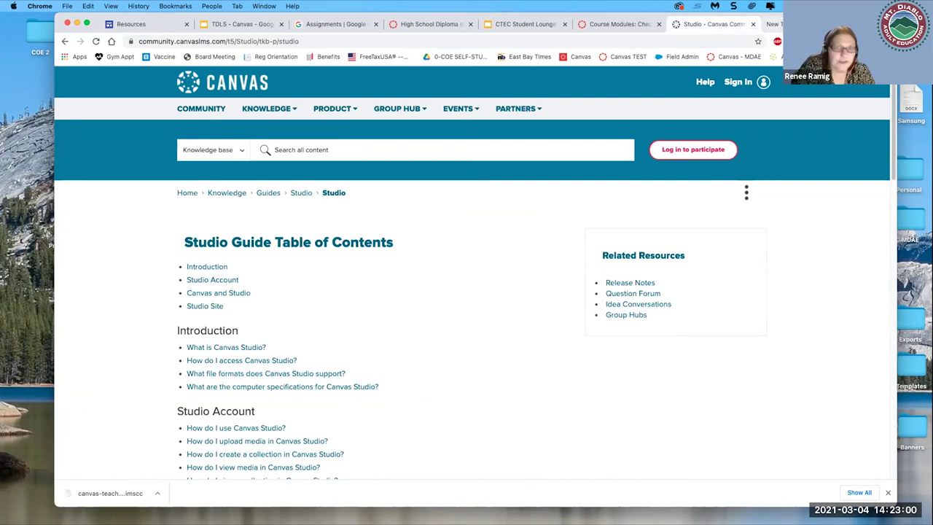
click(772, 24)
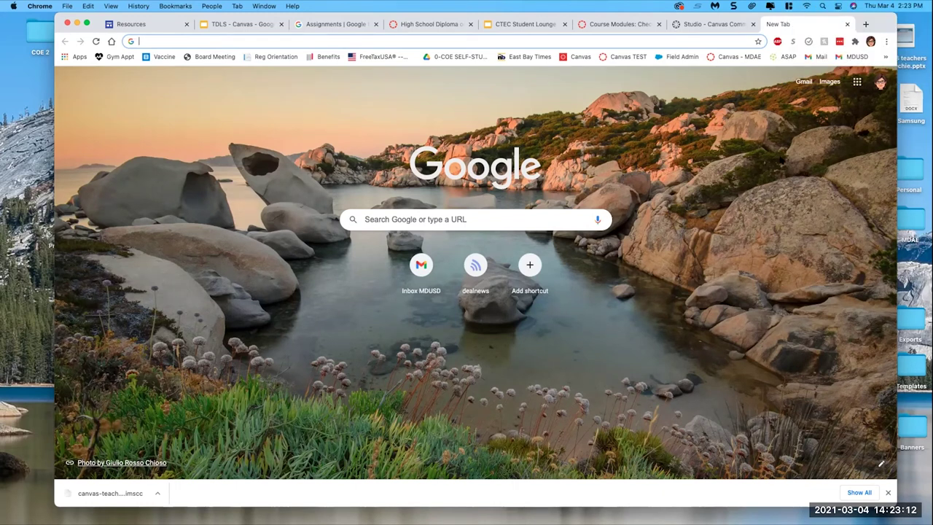
click(310, 41)
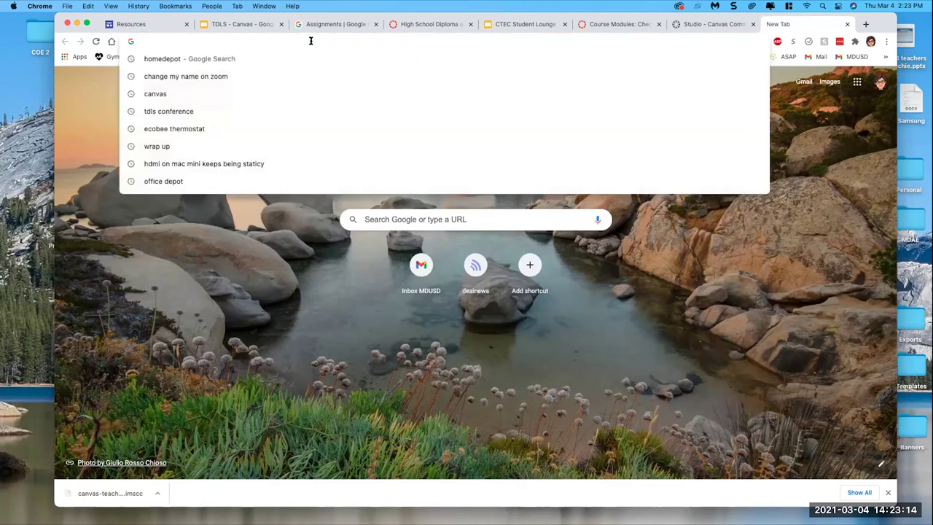
Go to vimeo.com and look over the Mt. Diablo Adult Education home page's recent videos
text(vimeo)
key(Return)
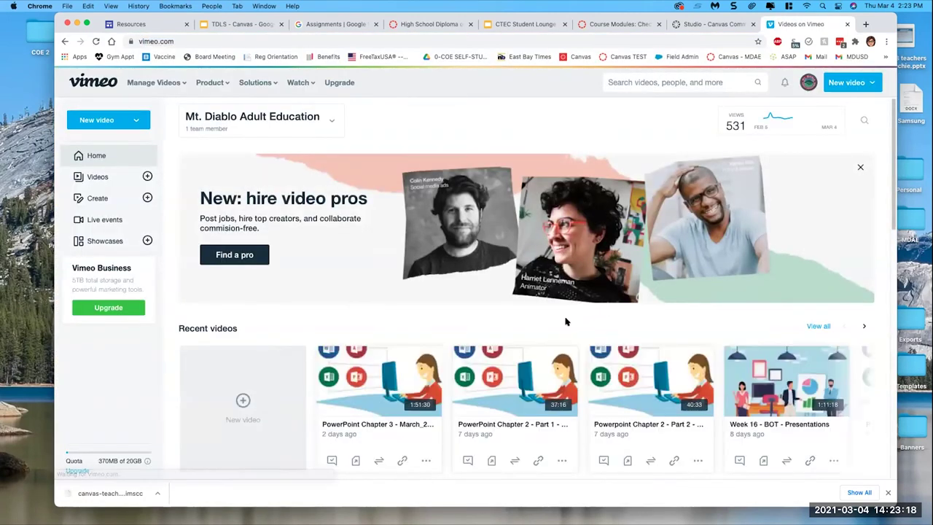
scroll(347, 317, down, 1)
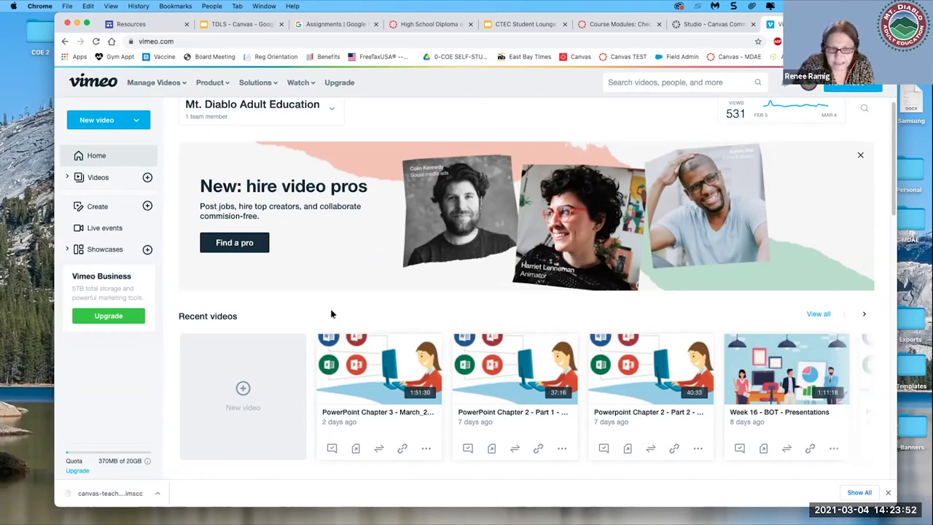
scroll(331, 313, up, 1)
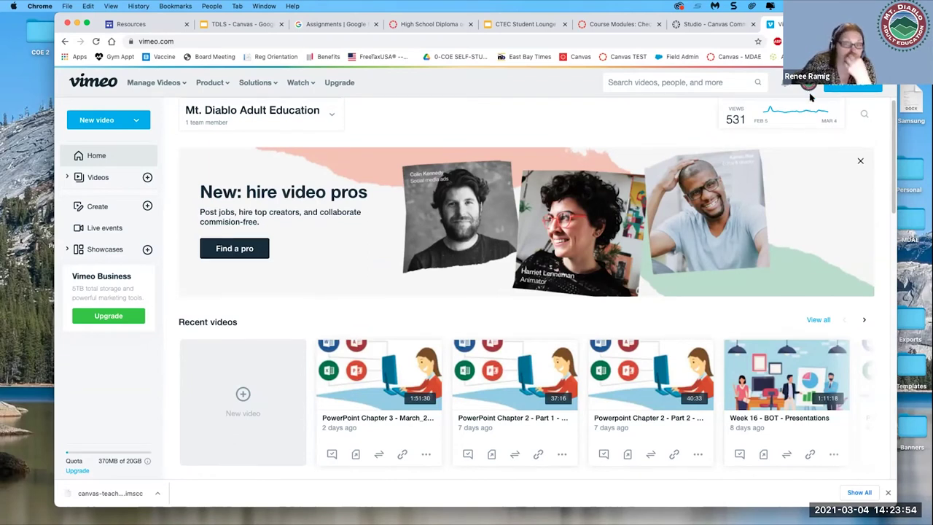
click(719, 25)
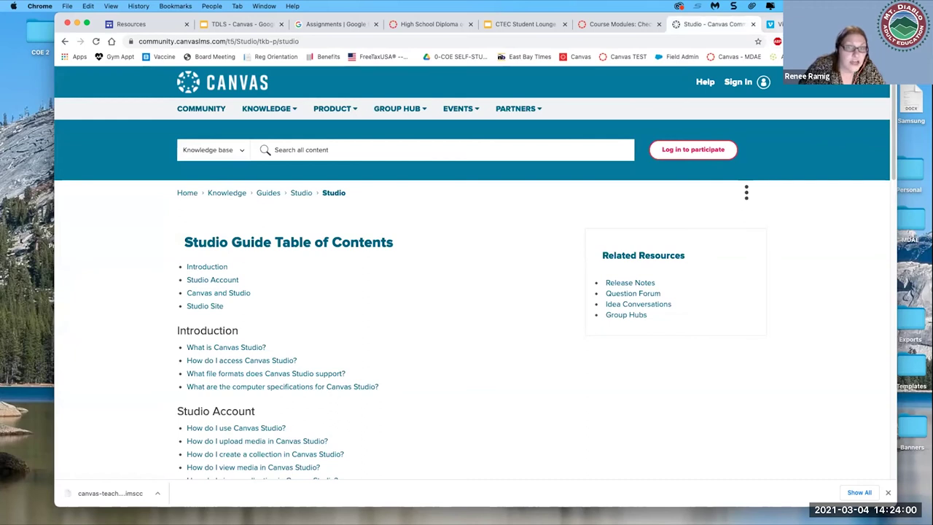
key(ctrl+Tab)
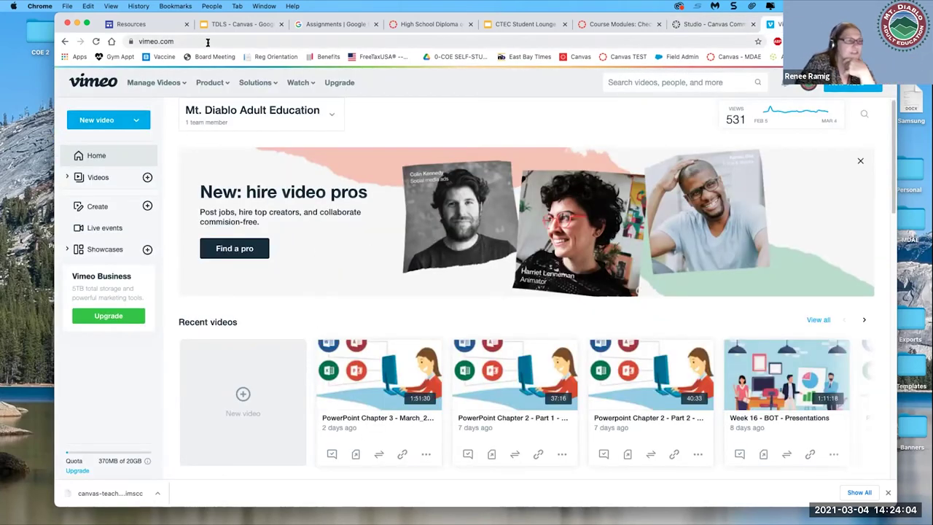
click(126, 39)
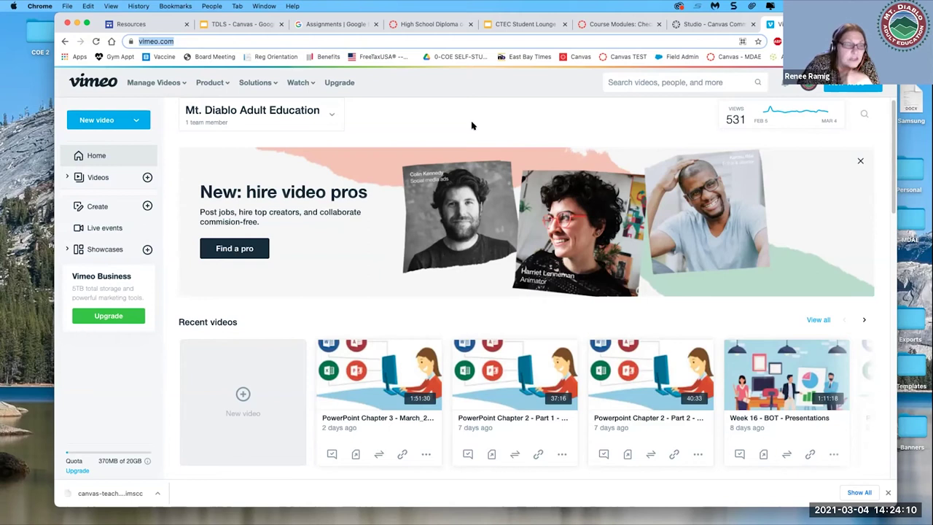
click(183, 41)
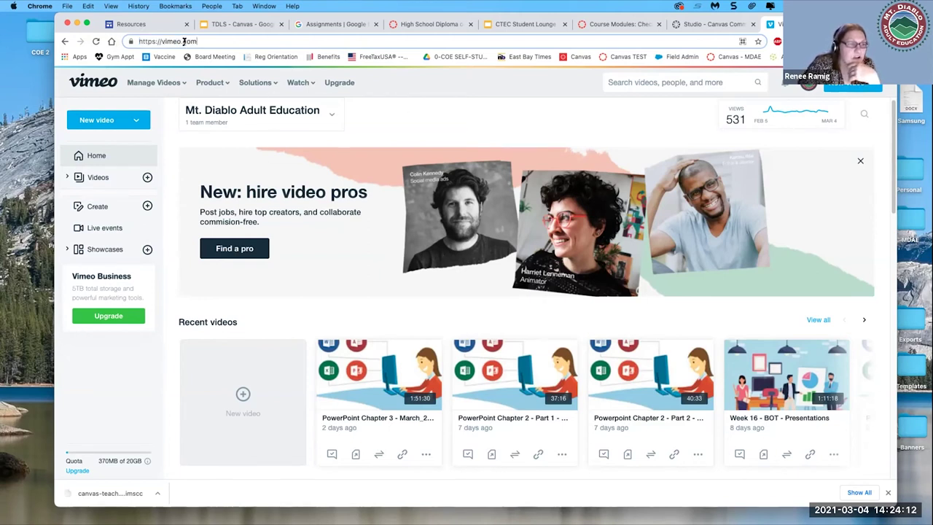
key(super+a)
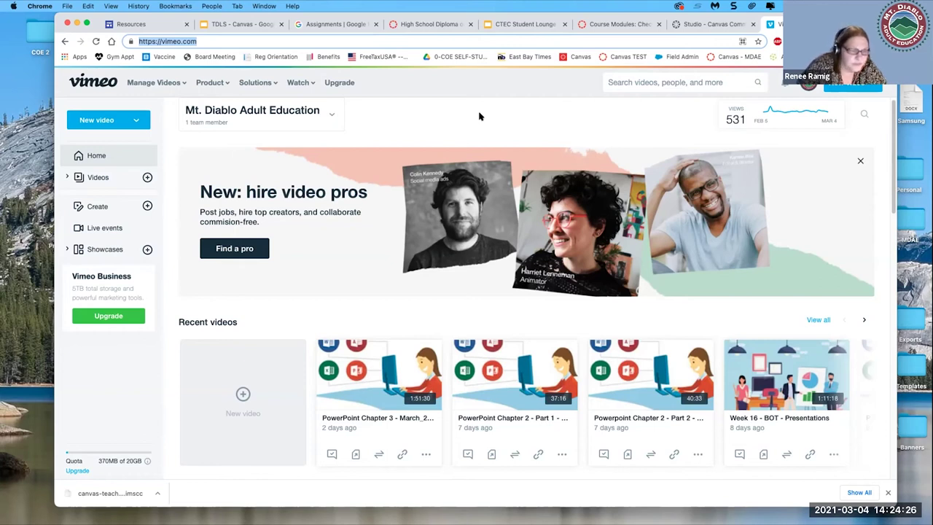
click(123, 250)
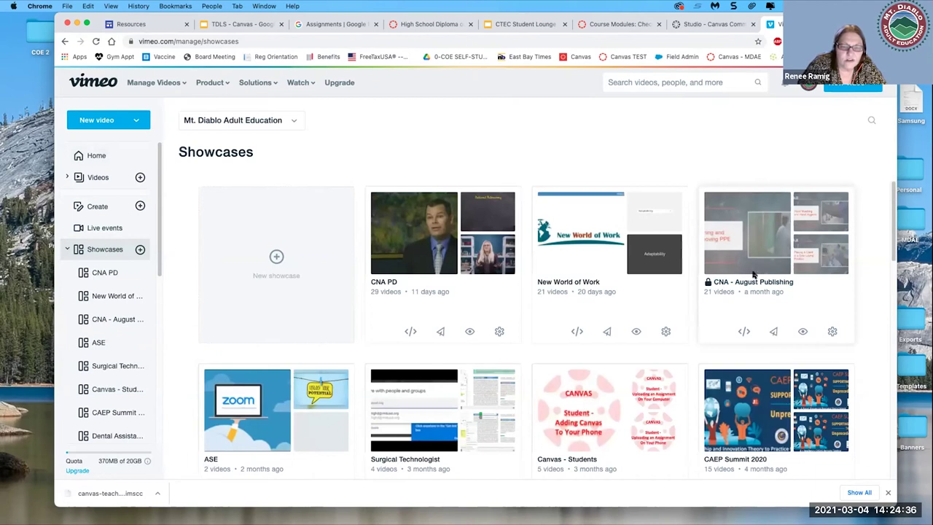
Scroll the Showcases grid and open the Canvas - Students showcase
scroll(754, 273, down, 3)
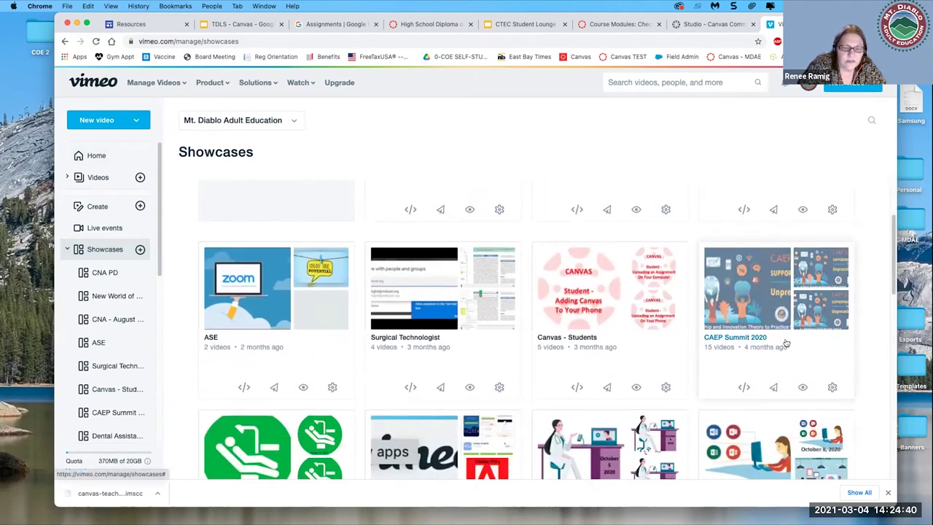
scroll(692, 306, down, 2)
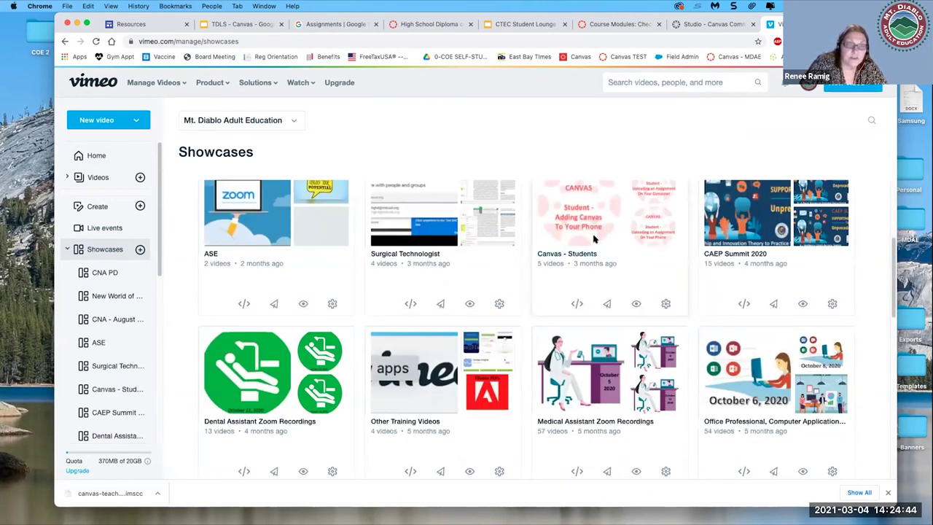
scroll(594, 240, down, 6)
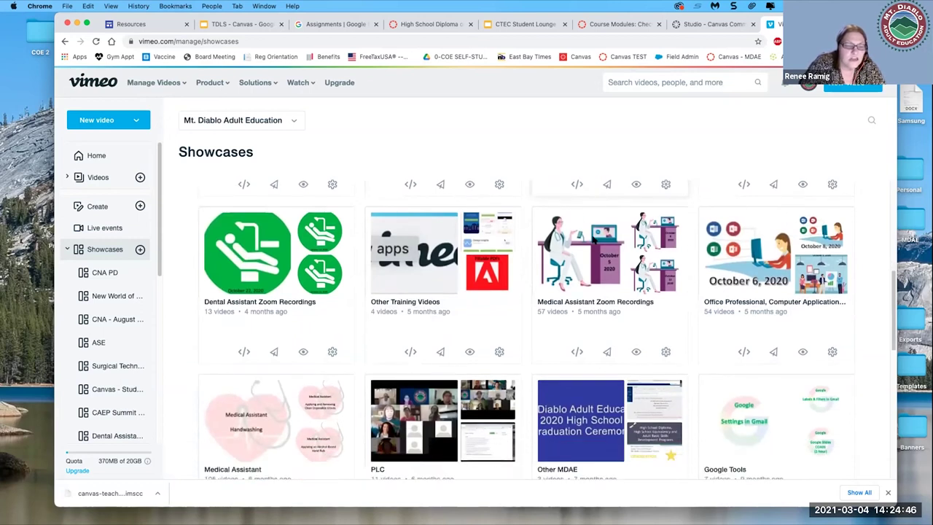
scroll(605, 268, down, 4)
scroll(609, 307, up, 7)
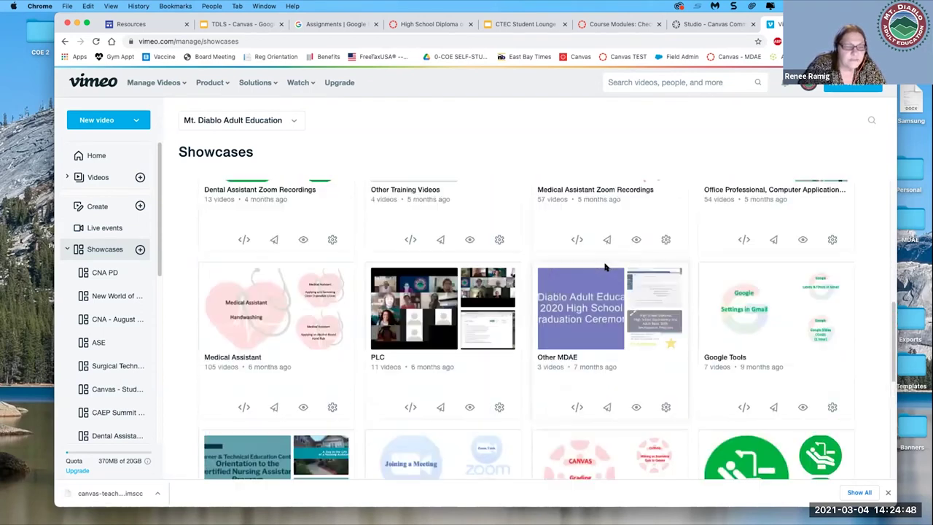
scroll(605, 324, up, 3)
click(588, 325)
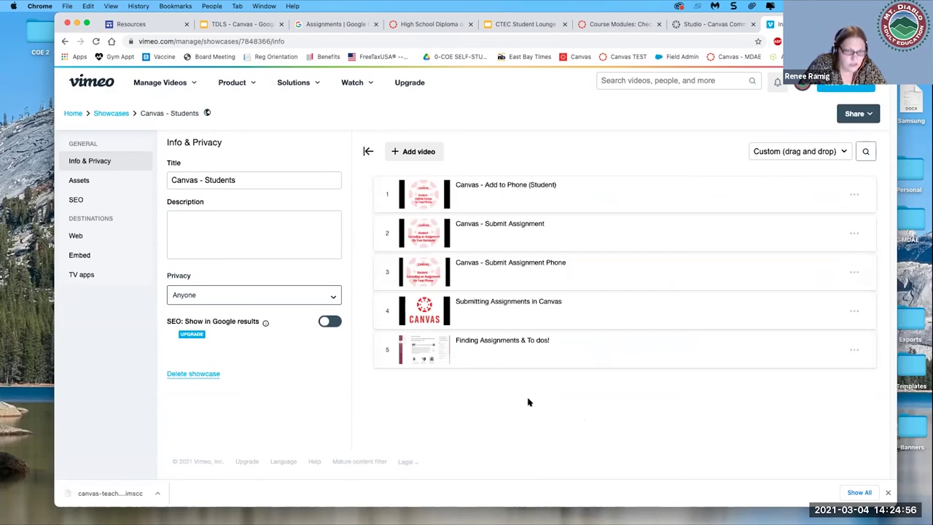
Copy the Canvas - Students showcase link and load it in a new tab
click(860, 114)
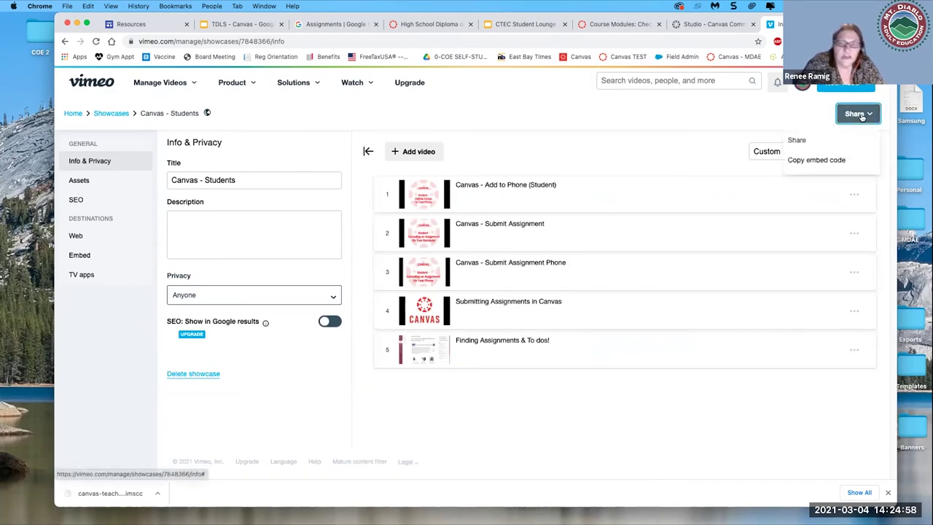
click(806, 146)
click(549, 189)
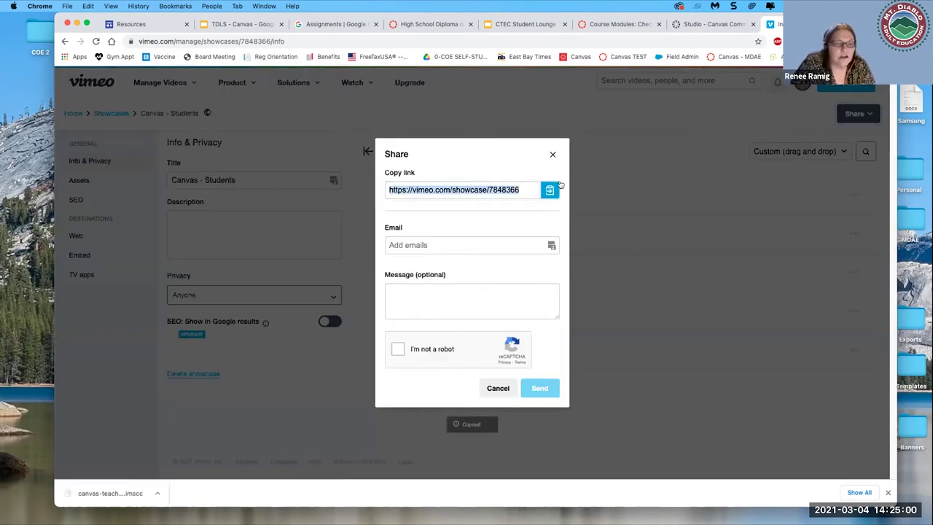
key(super+t)
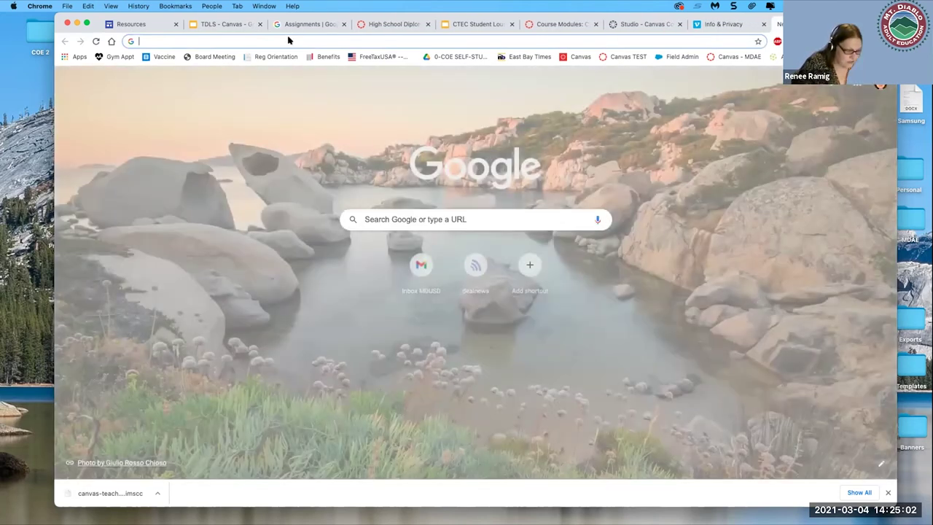
key(super+v)
key(Return)
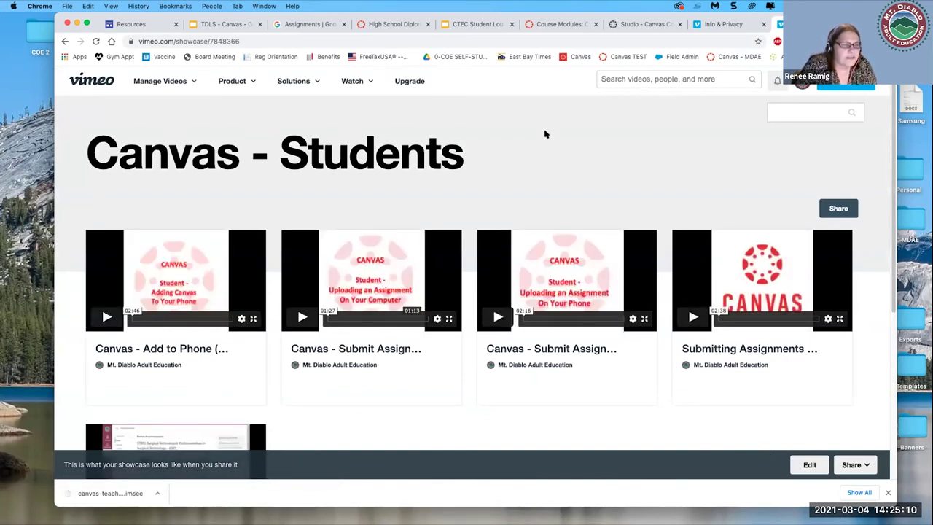
click(719, 24)
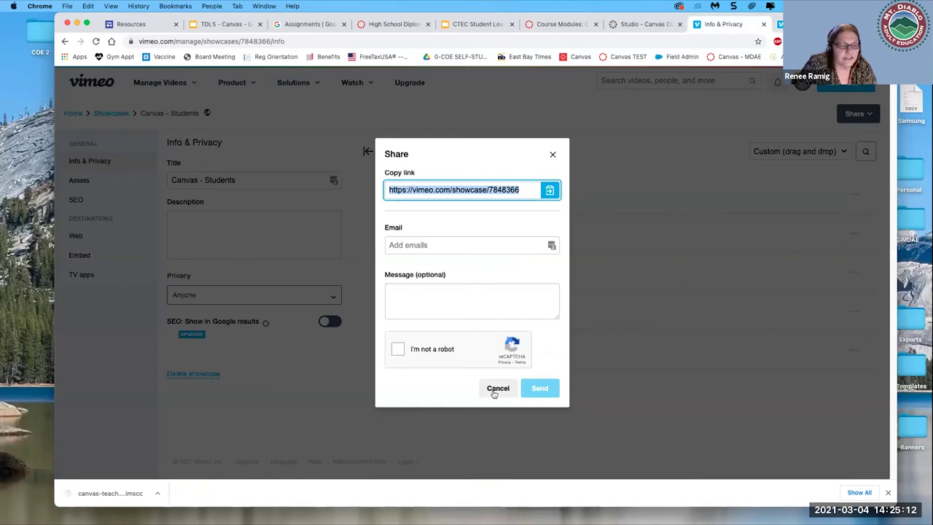
Dismiss the share dialog and open the Canvas - Add to Phone (Student) video's settings
click(496, 390)
click(853, 193)
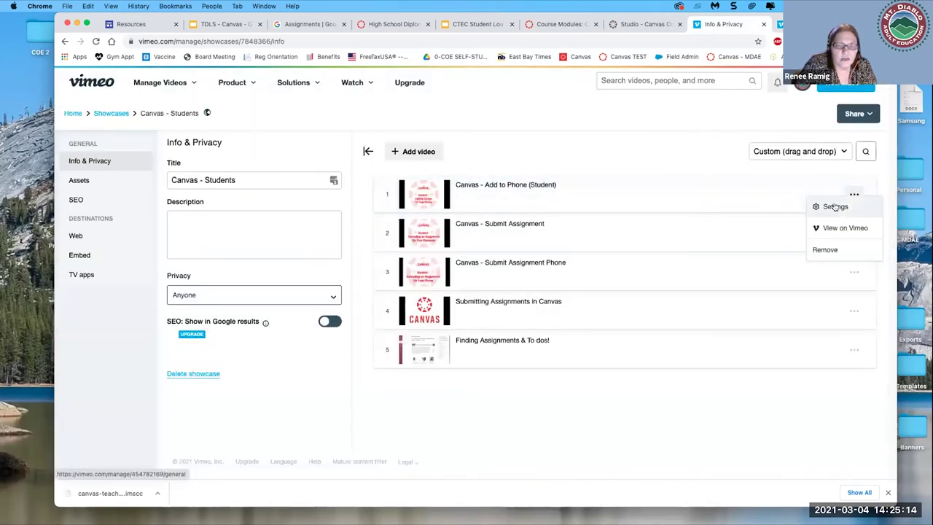
click(834, 207)
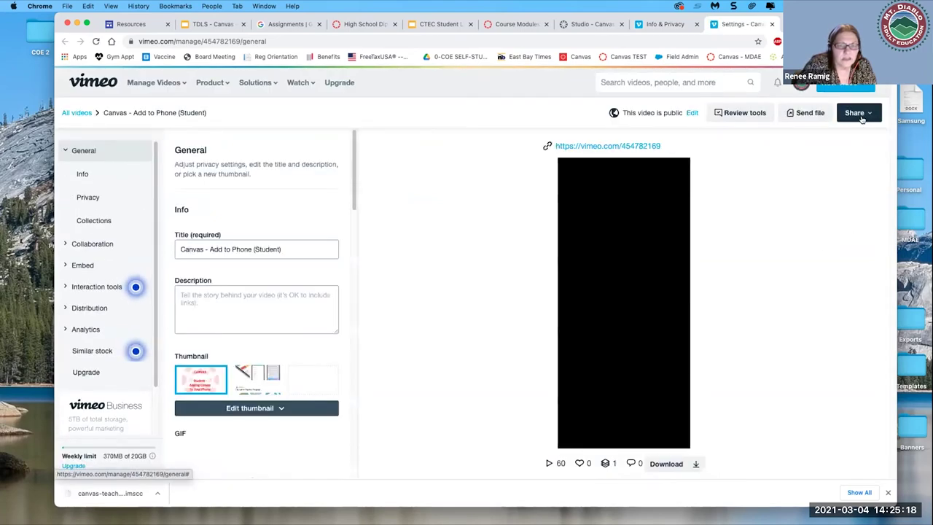
Copy the video's link and load it in the showcase tab's address bar
click(861, 116)
click(817, 139)
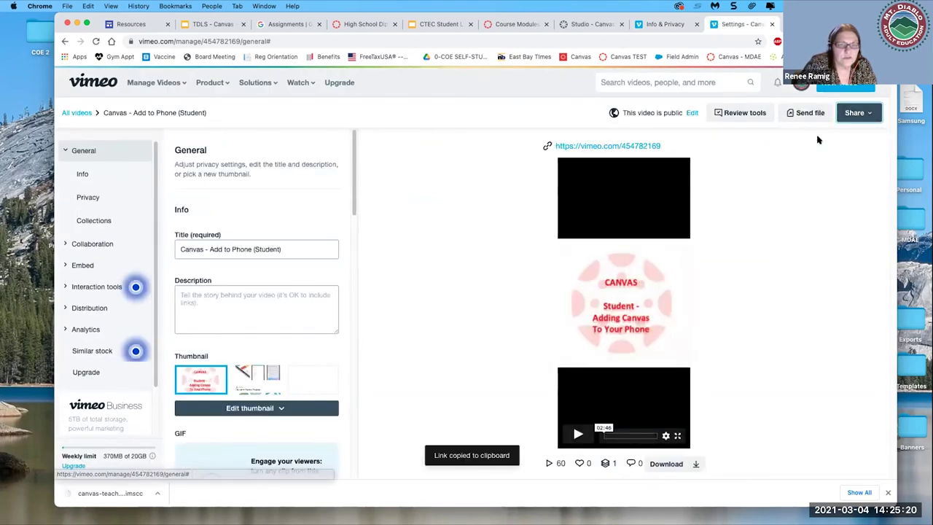
click(576, 24)
click(562, 40)
key(super+v)
key(Return)
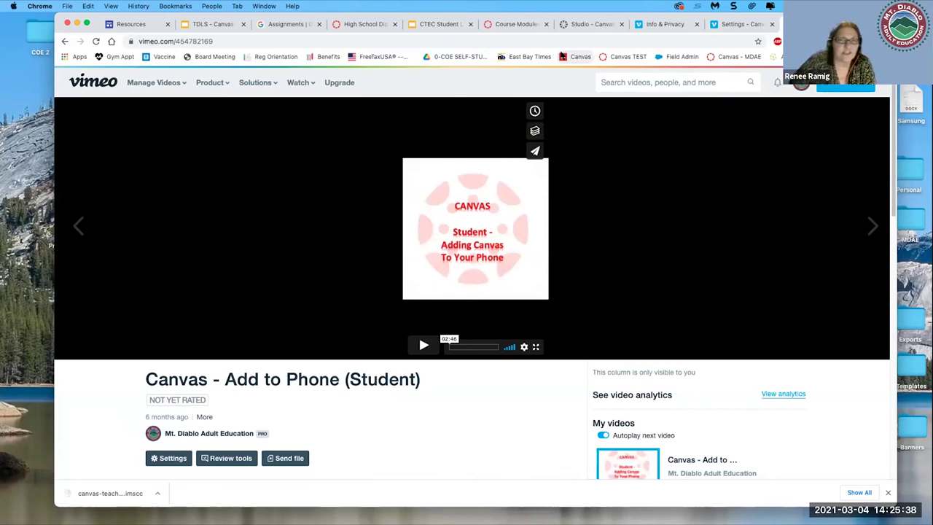
Review the vimeo.com/454782169 watch page, select its address, and return to the Studio guide
scroll(493, 392, down, 1)
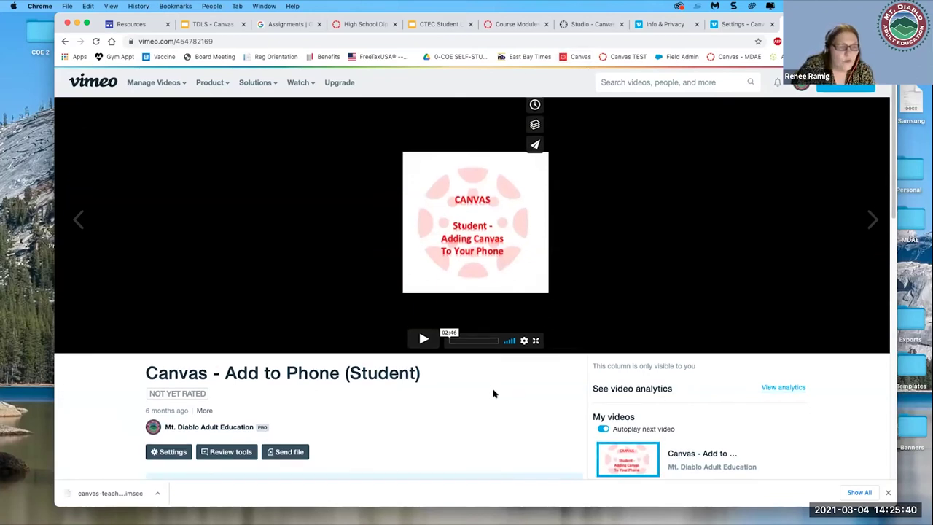
scroll(493, 392, down, 5)
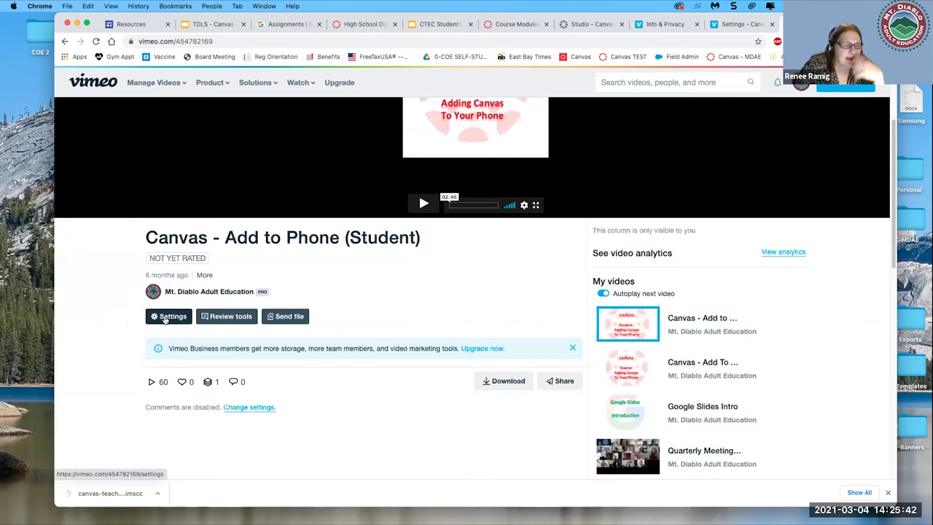
scroll(465, 293, up, 1)
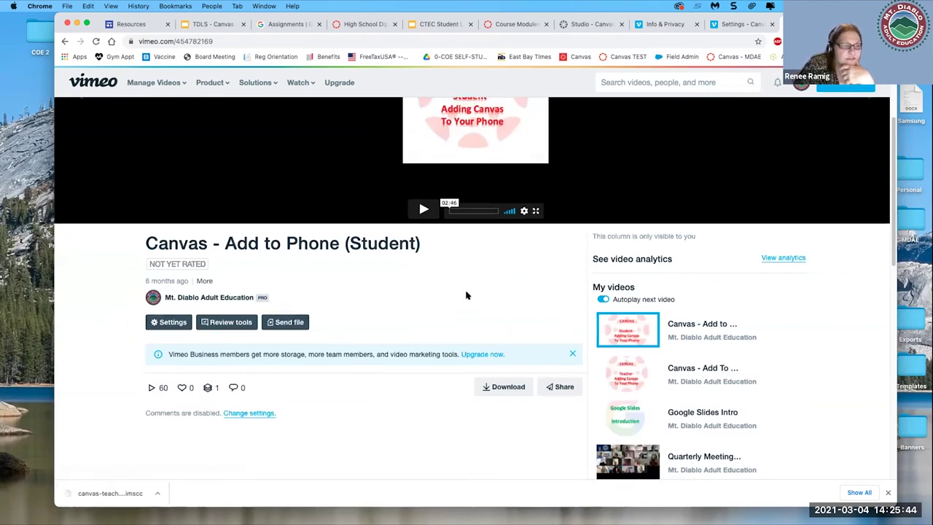
scroll(466, 295, up, 5)
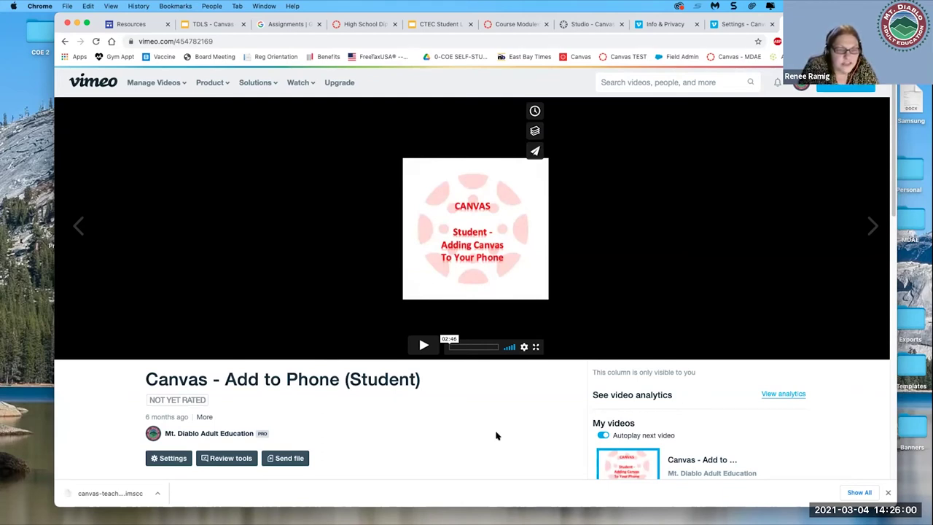
scroll(430, 461, down, 1)
scroll(431, 461, up, 1)
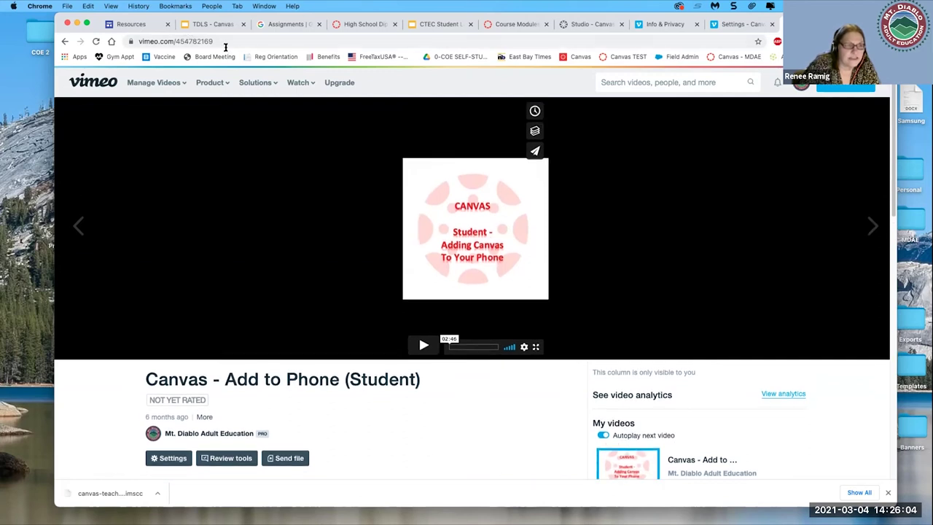
click(226, 47)
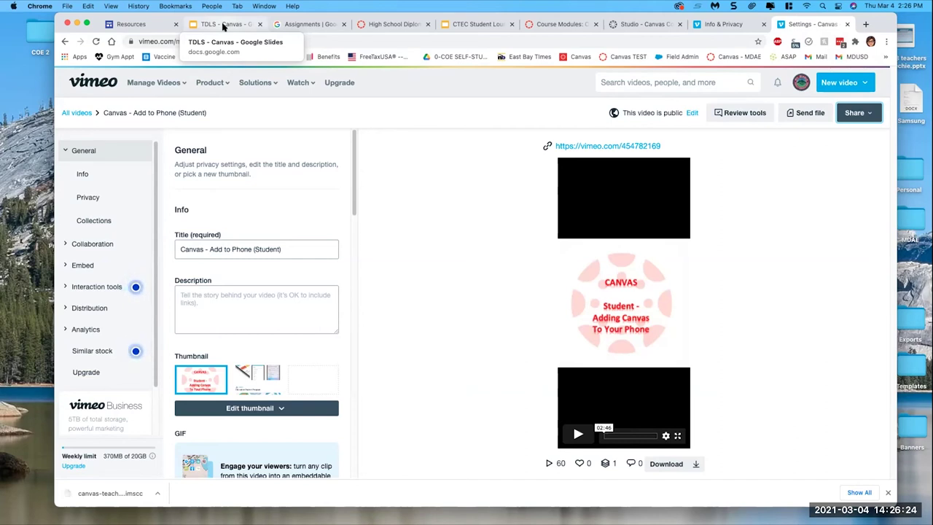
click(638, 24)
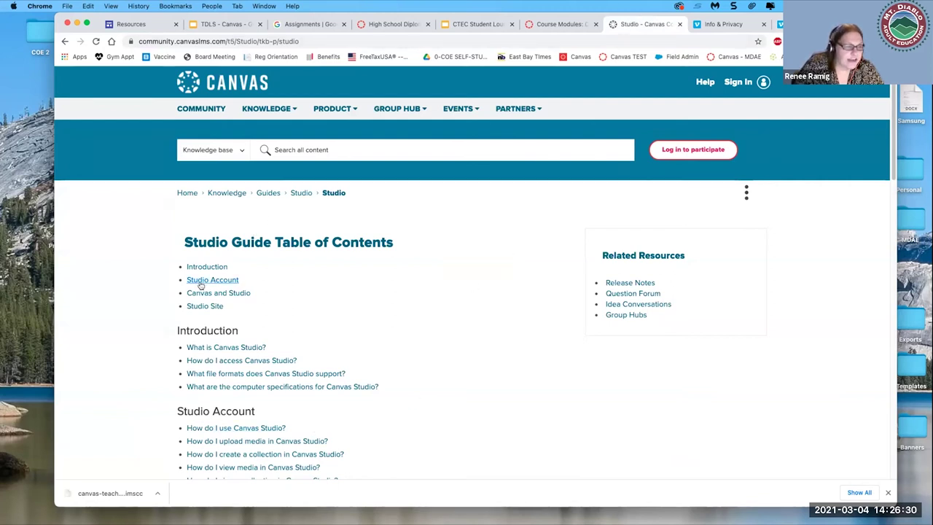
scroll(599, 328, down, 1)
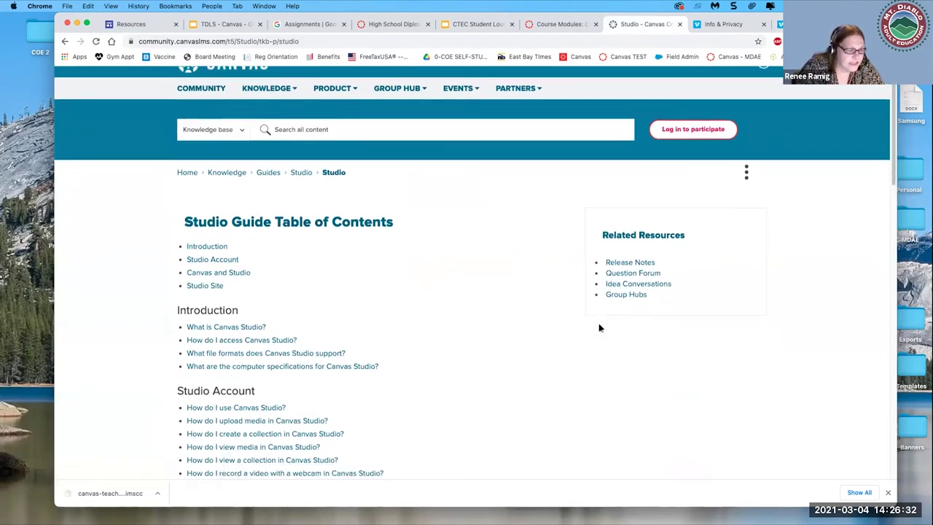
scroll(487, 360, down, 8)
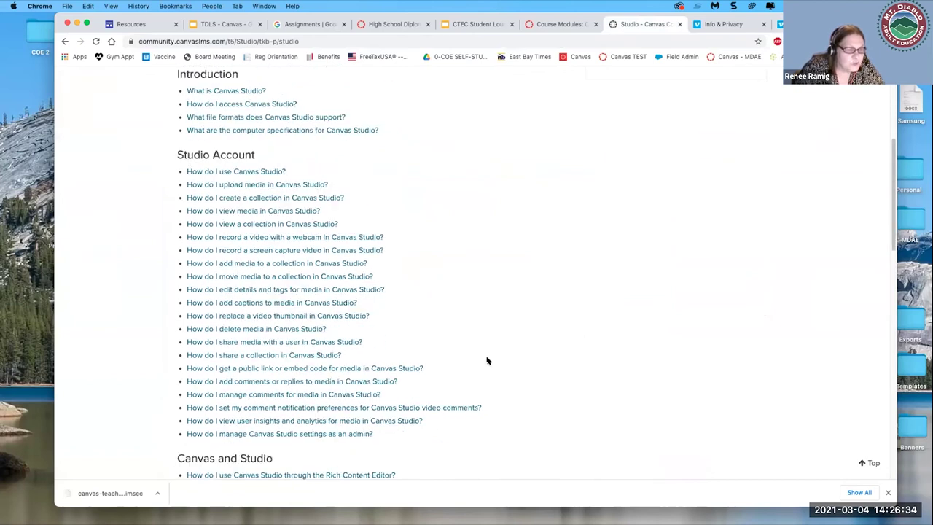
scroll(487, 360, up, 10)
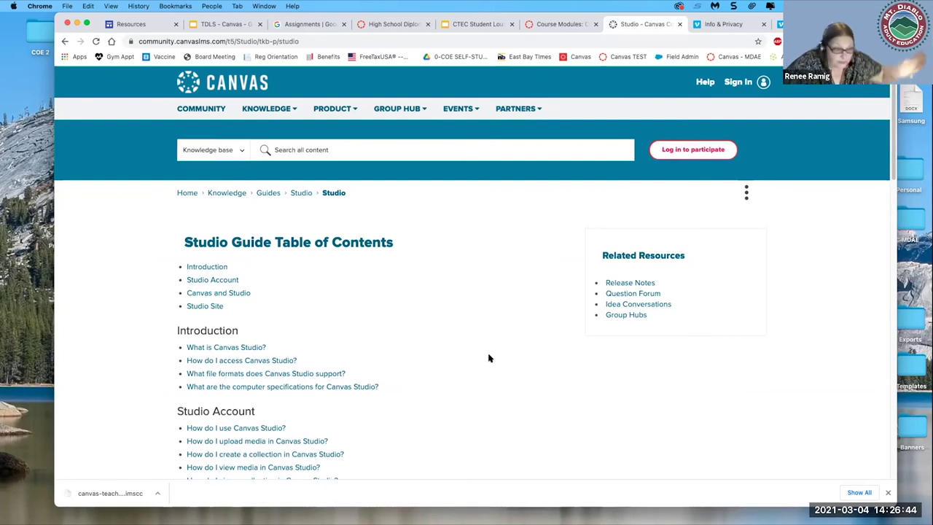
scroll(475, 405, down, 2)
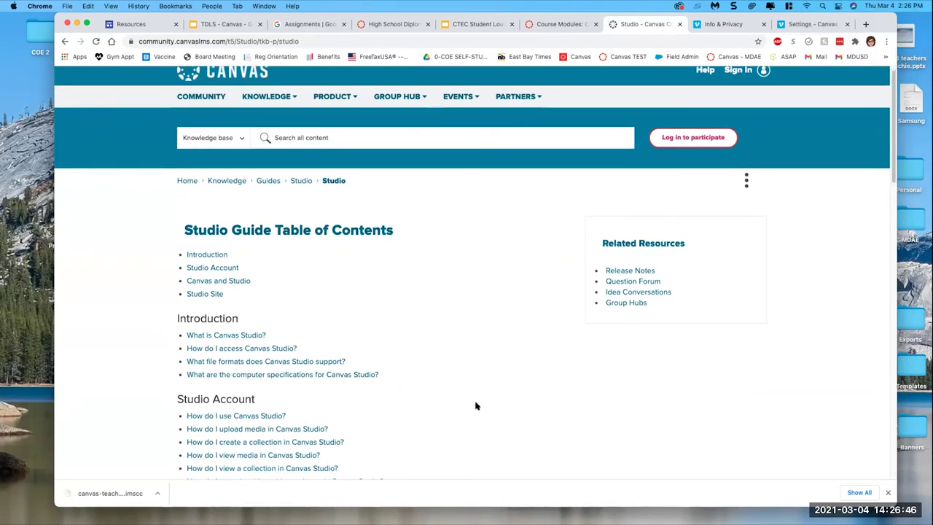
scroll(475, 406, up, 2)
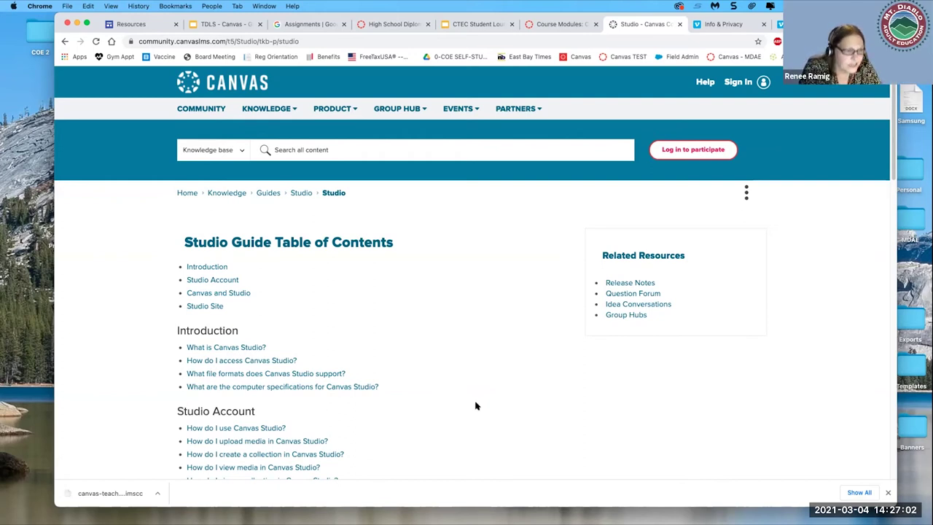
scroll(460, 437, down, 1)
scroll(461, 436, up, 1)
scroll(461, 436, down, 1)
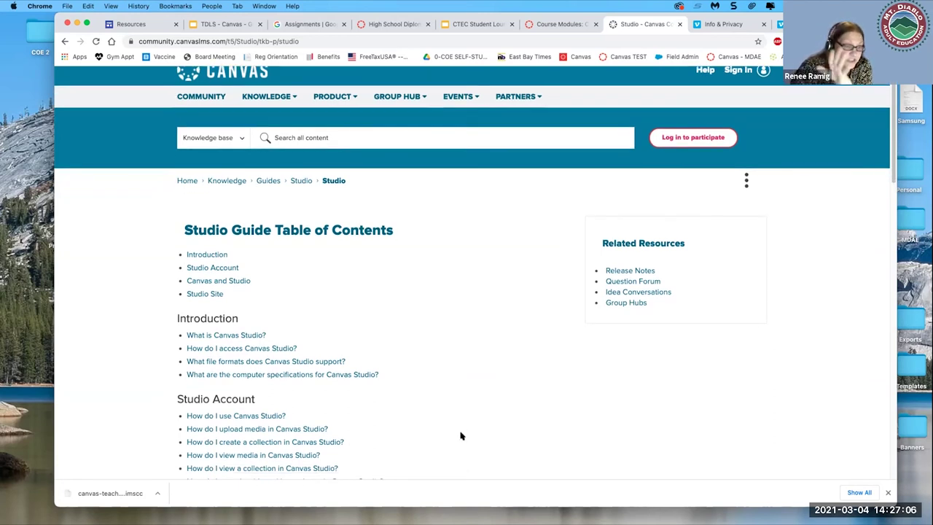
scroll(460, 436, down, 1)
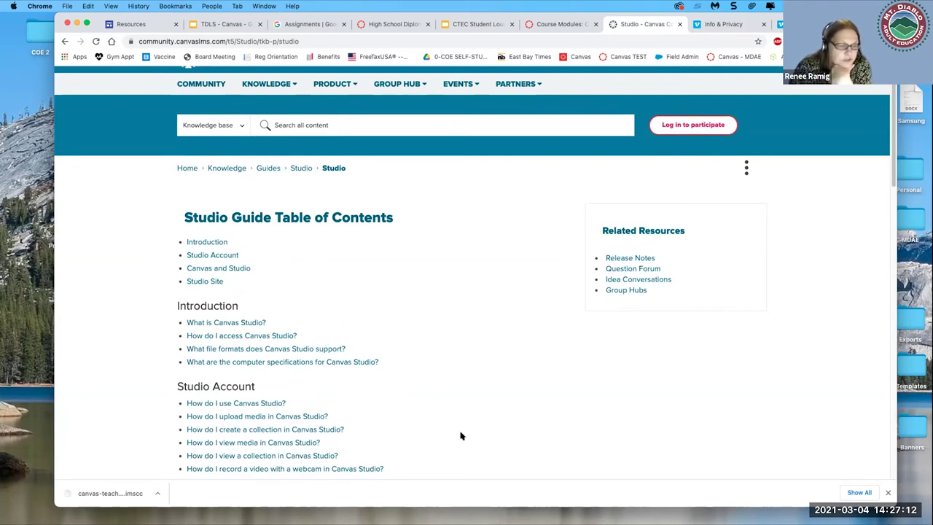
scroll(461, 435, down, 1)
scroll(460, 435, down, 5)
scroll(460, 435, up, 7)
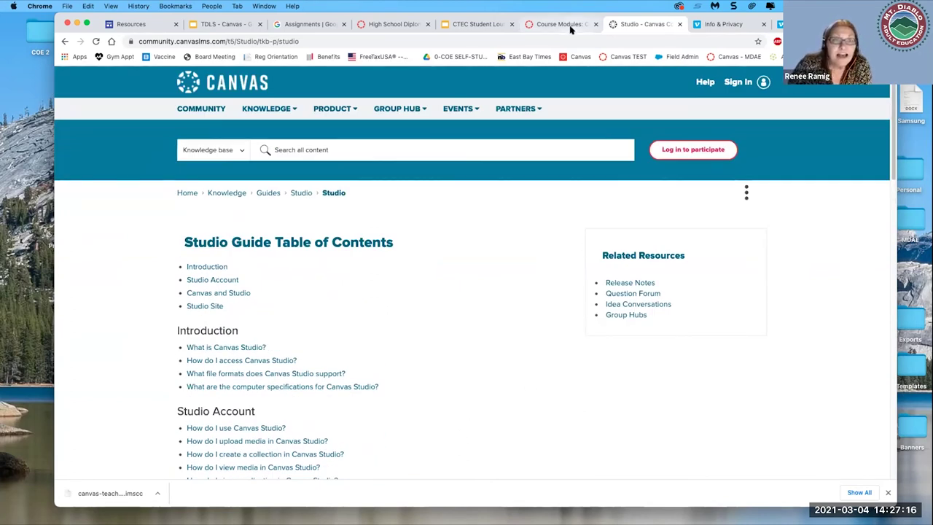
click(571, 28)
Switch to the High School Diploma or GED assignment tab and open the Account menu
click(775, 24)
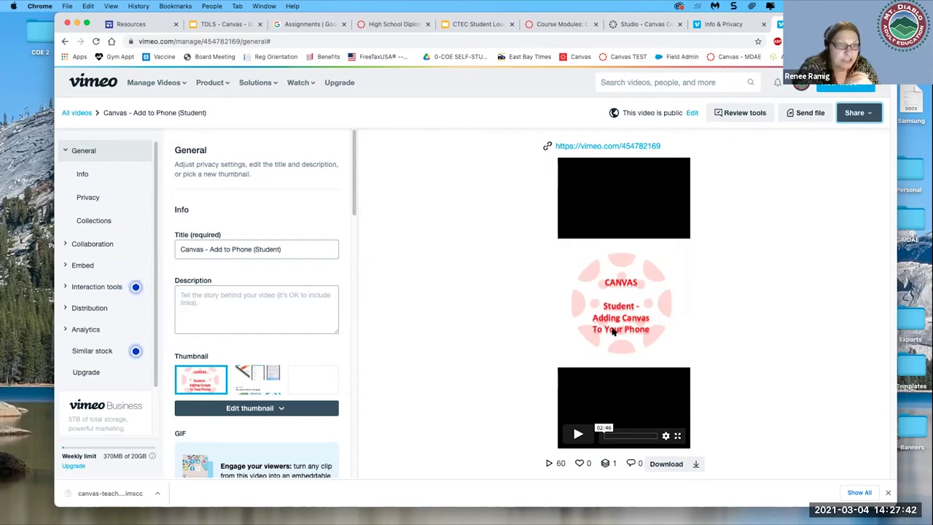
click(366, 26)
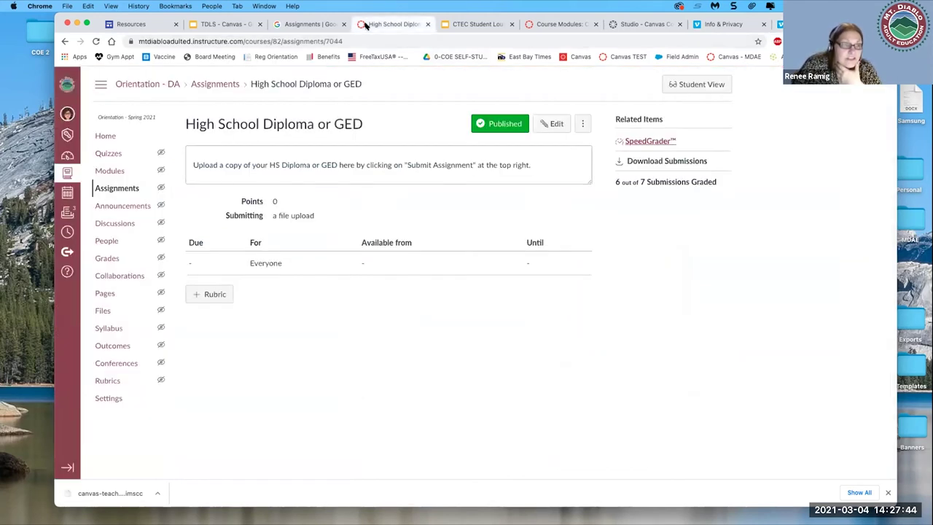
click(69, 115)
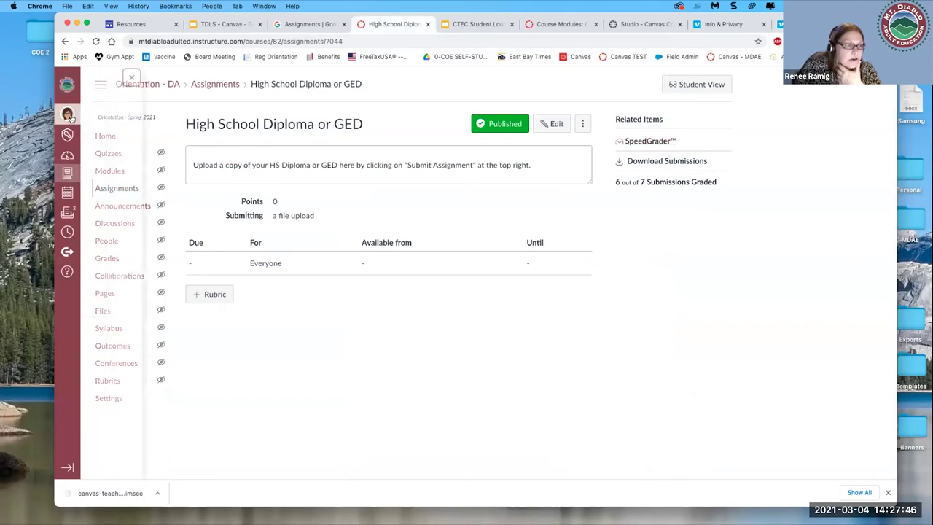
Scroll through Account > Notifications settings, then return to the Studio guide tab
click(118, 180)
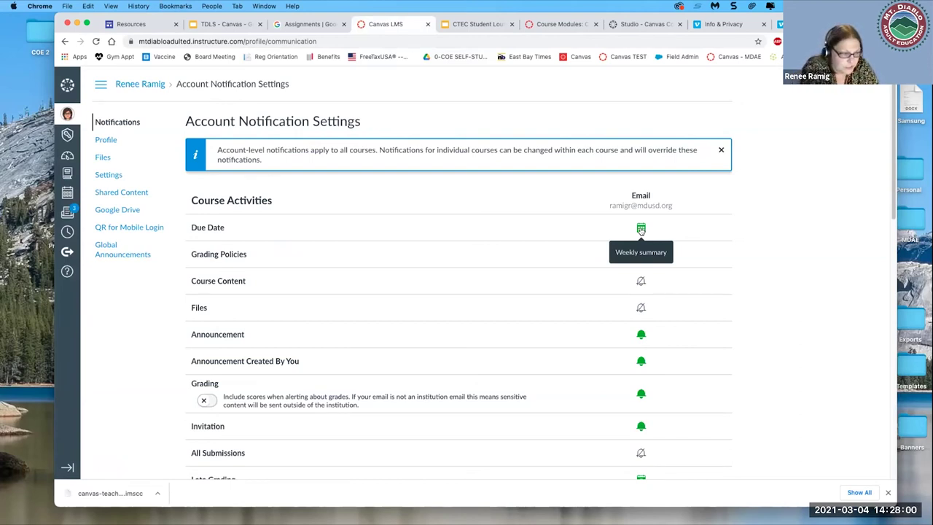
scroll(440, 360, down, 5)
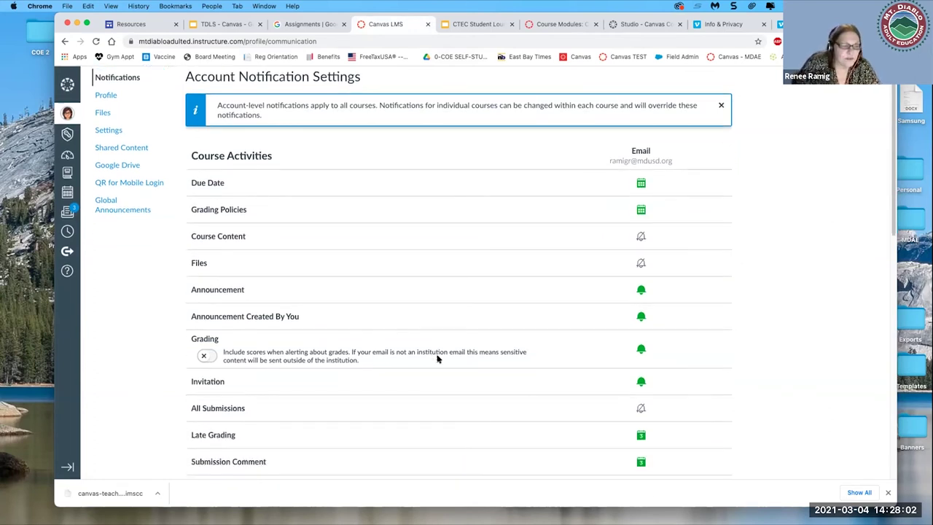
scroll(345, 451, down, 10)
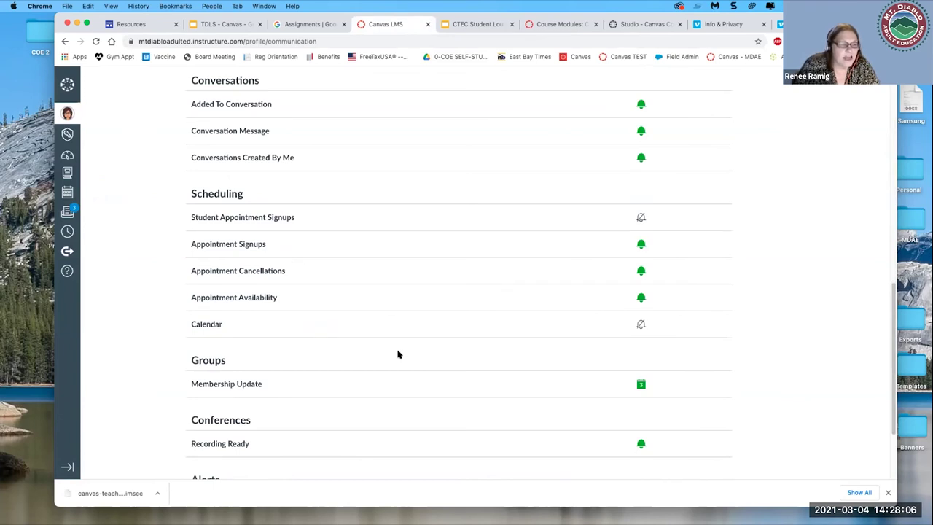
scroll(398, 352, up, 15)
scroll(413, 374, down, 3)
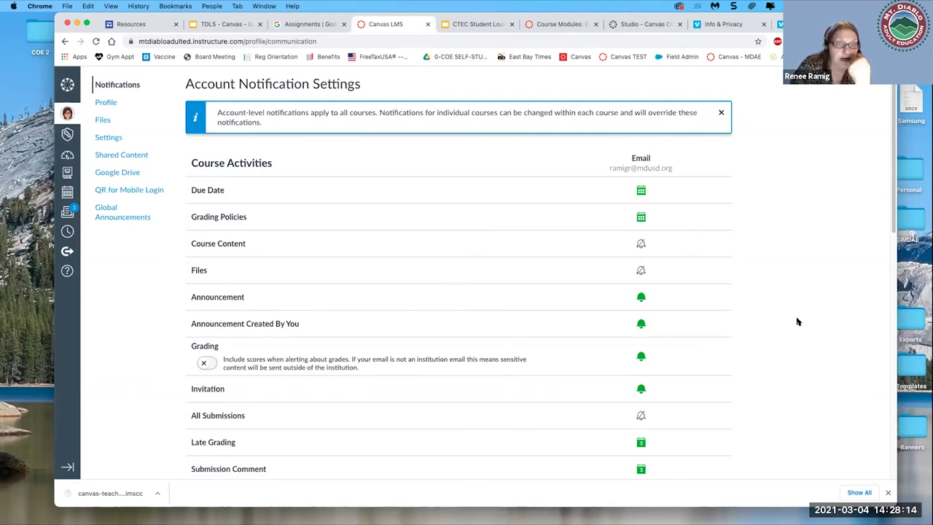
click(637, 27)
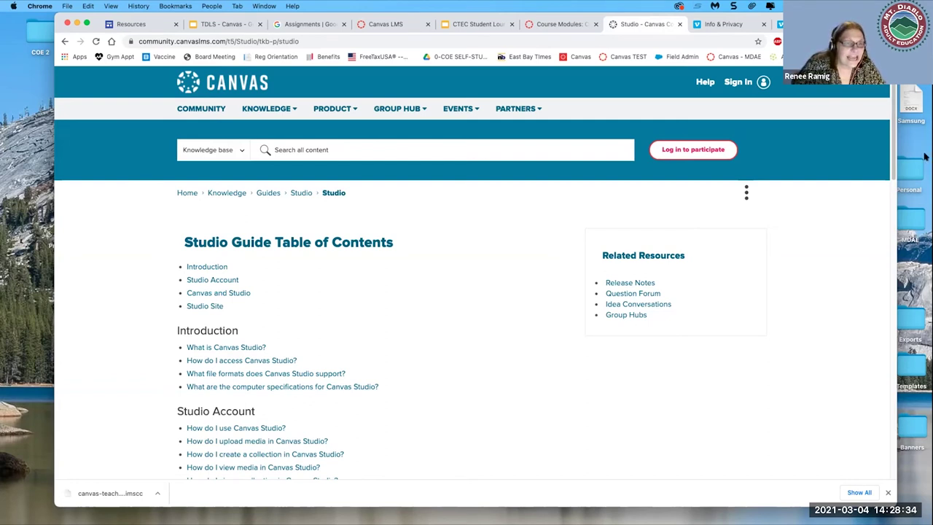
Show the test course's Modules tab and highlight the canvas.instructure.com domain in the address bar
click(384, 30)
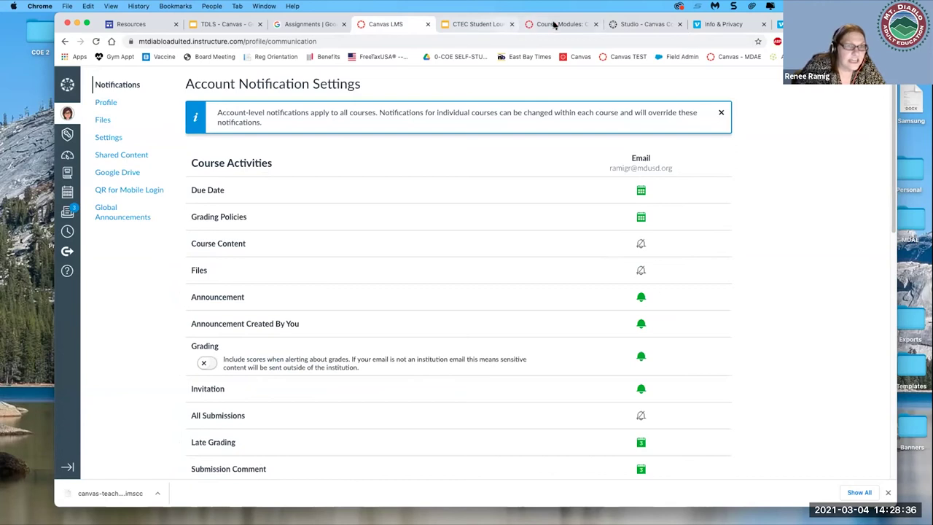
click(579, 30)
drag(139, 41, 215, 43)
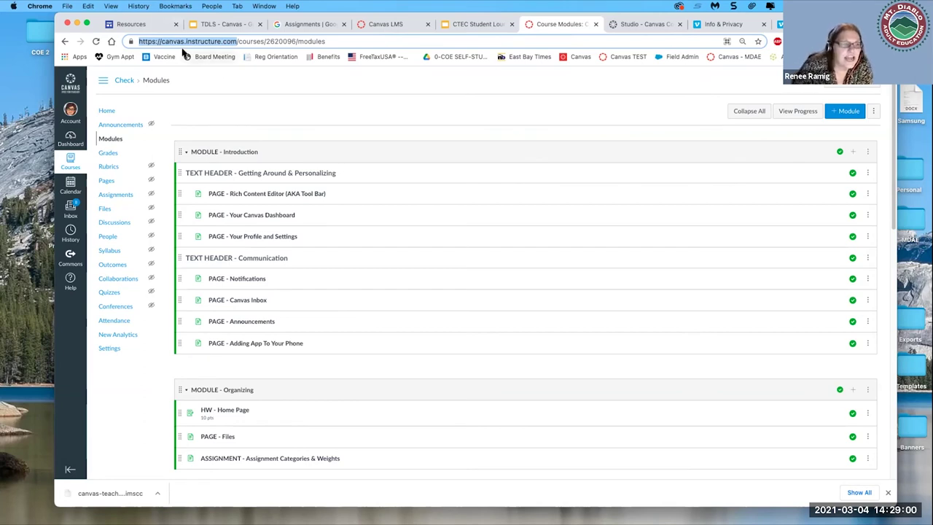
click(242, 41)
drag(237, 40, 158, 41)
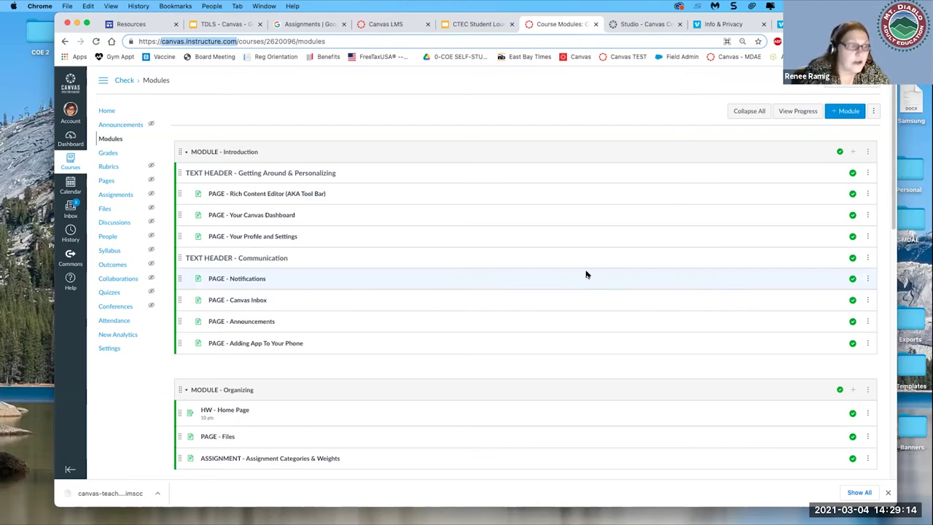
Glance at the TDLS - Canvas slides and other tabs, then return to the Check course Modules page
click(226, 24)
click(412, 359)
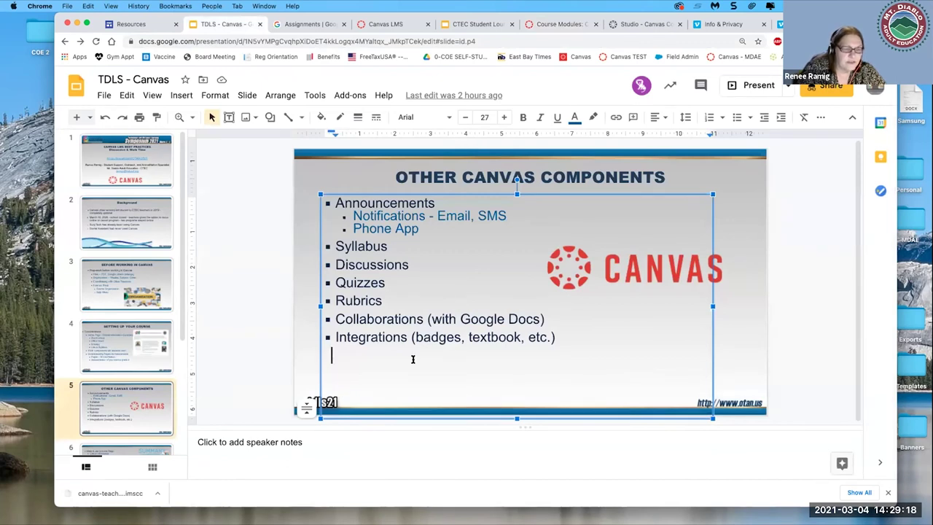
click(372, 24)
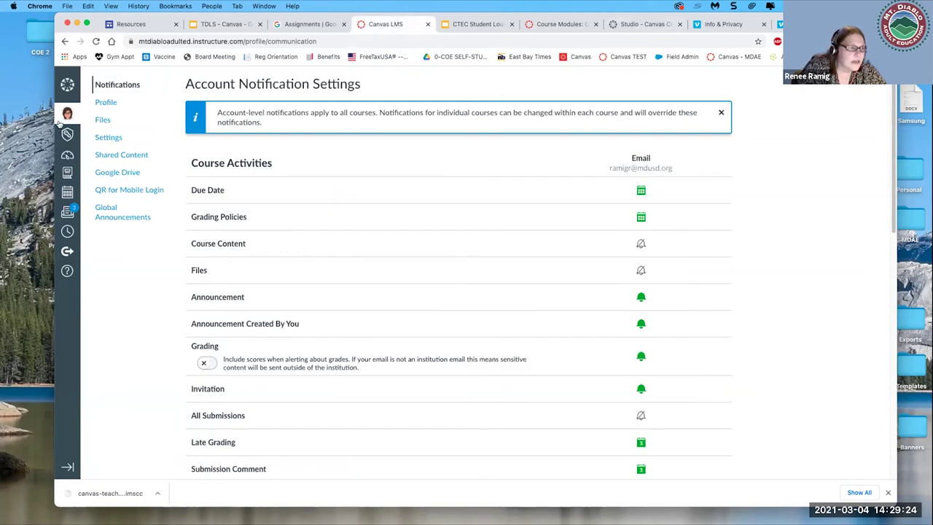
click(662, 25)
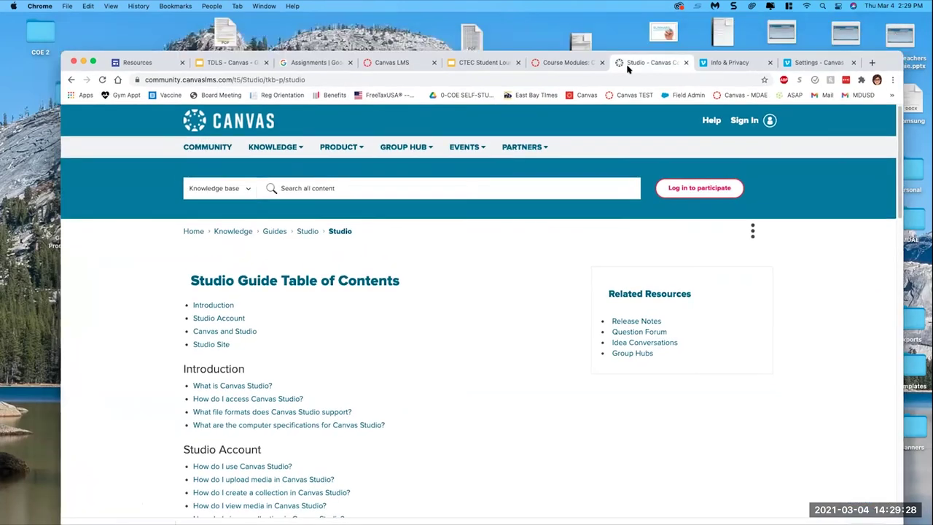
click(562, 63)
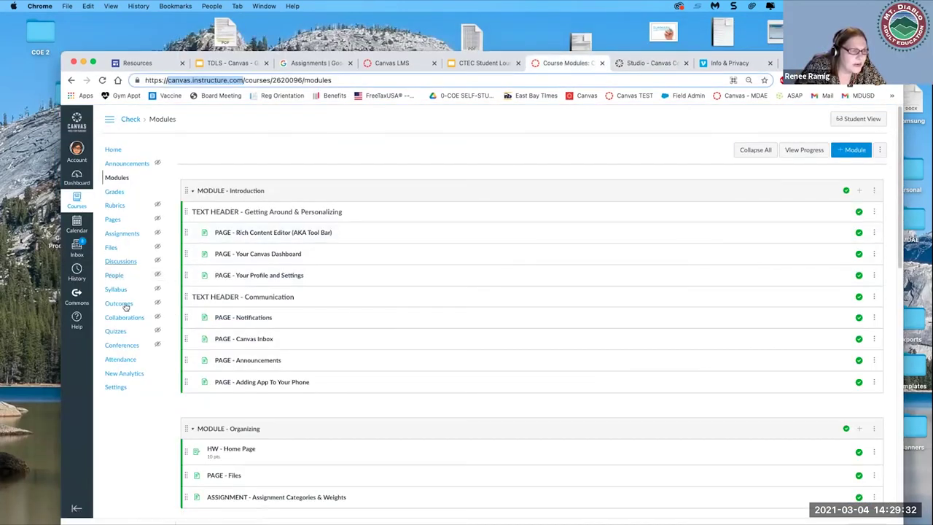
scroll(146, 396, down, 10)
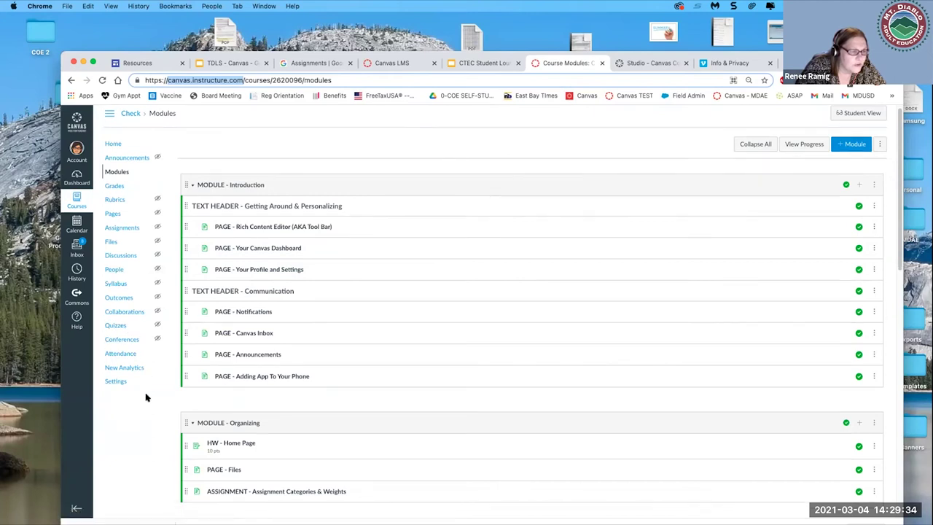
scroll(146, 395, up, 10)
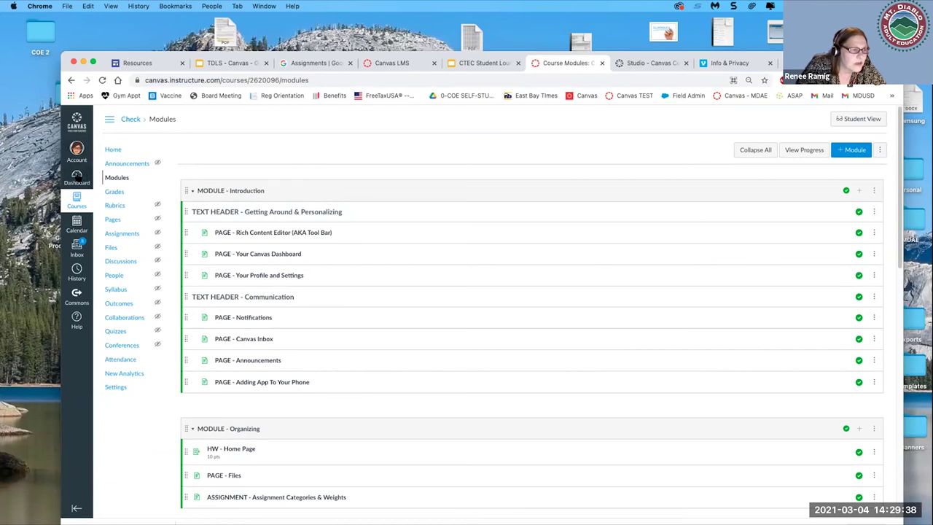
From the Dashboard, find 'grade' and open the Check for Grades course's Grades
click(77, 176)
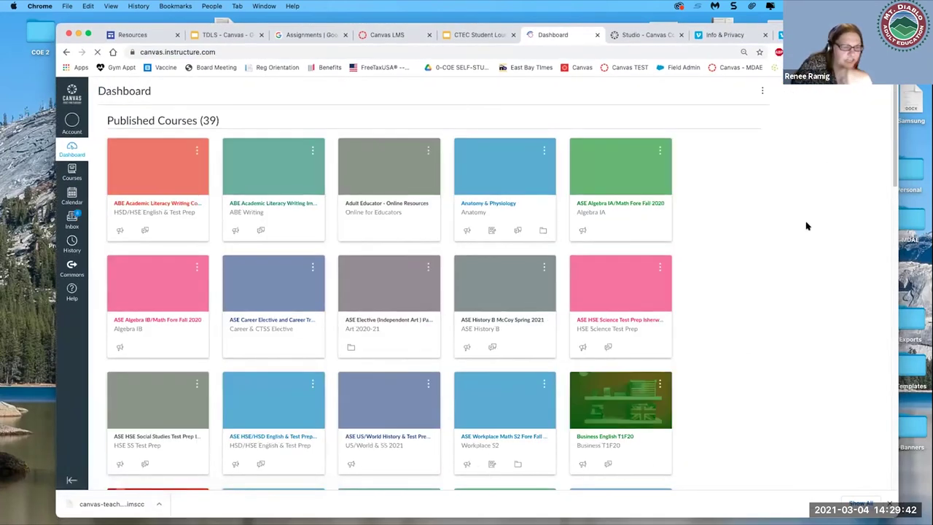
key(super+f)
text(grade)
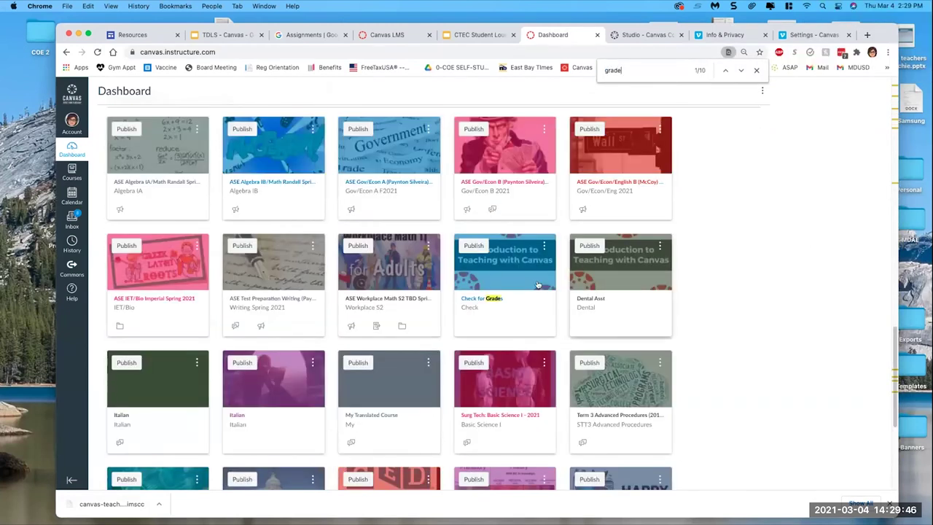
click(481, 300)
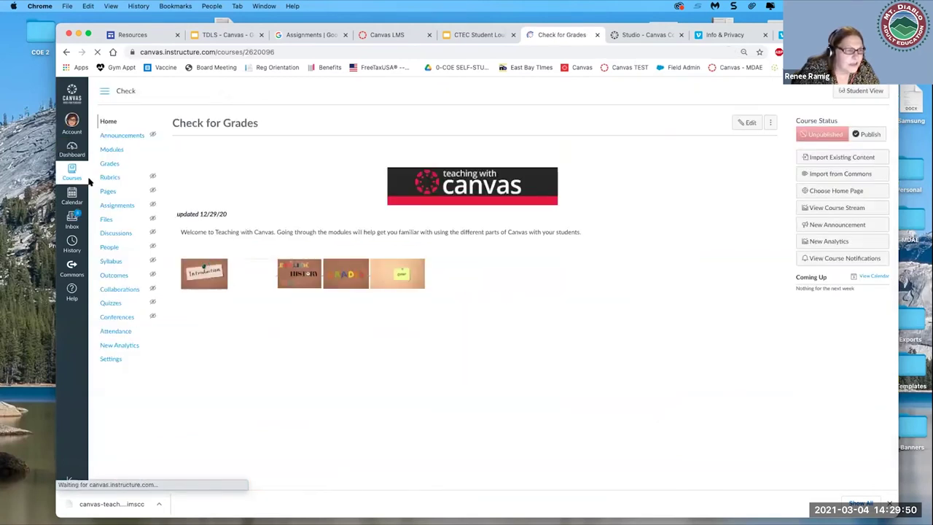
click(104, 165)
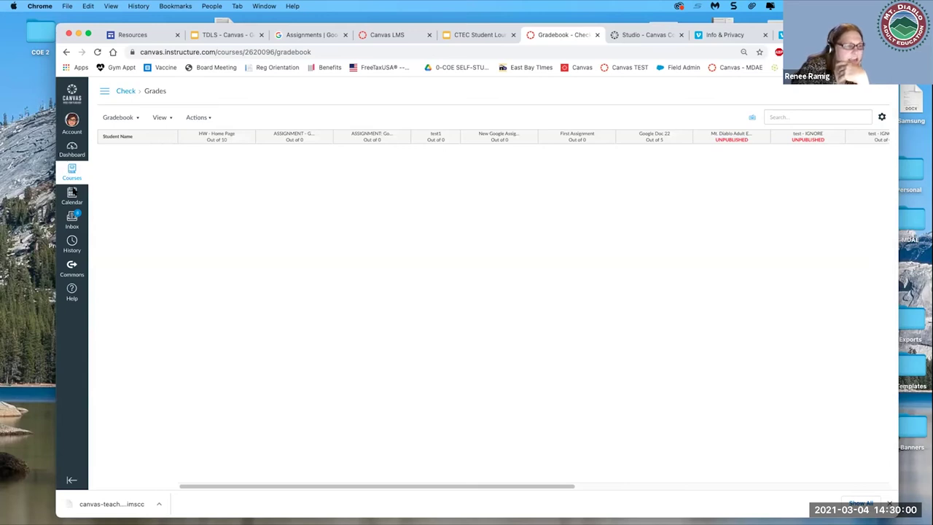
Review the course's People roster, then return to the empty gradebook
click(72, 175)
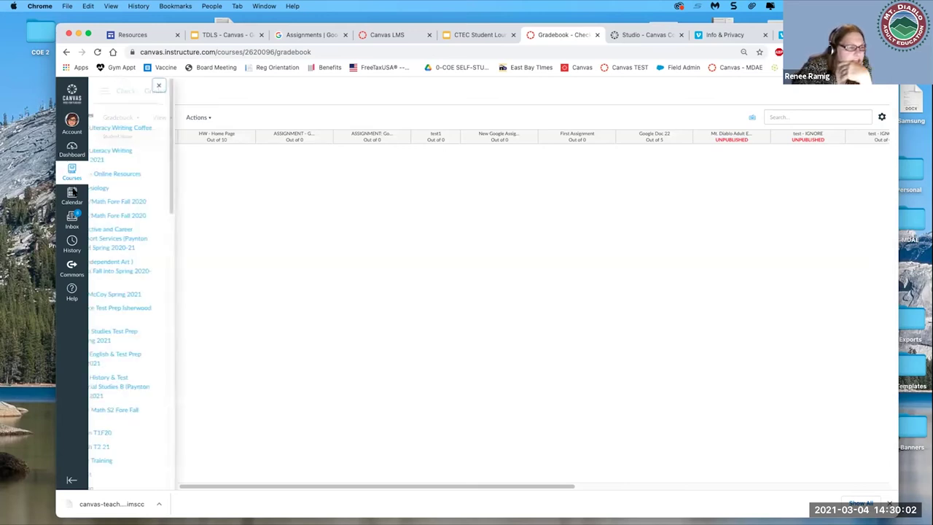
click(263, 270)
click(104, 90)
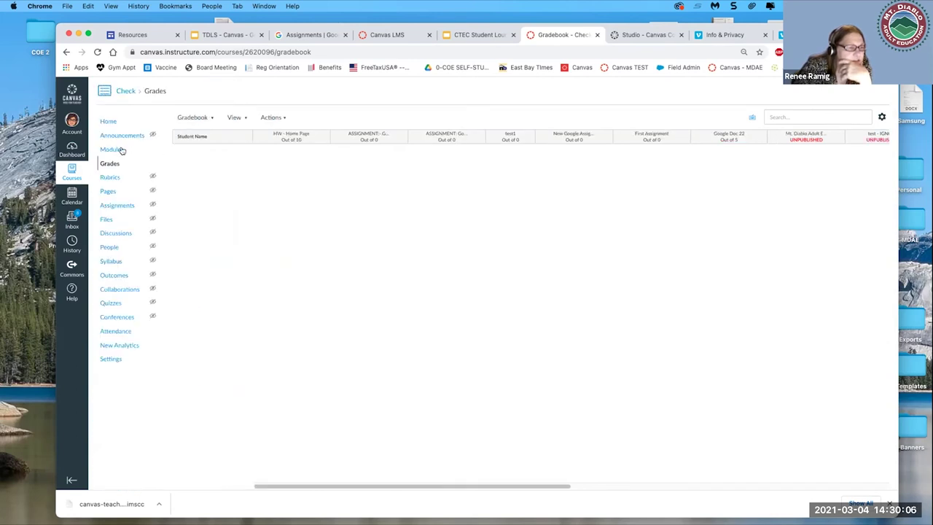
click(109, 247)
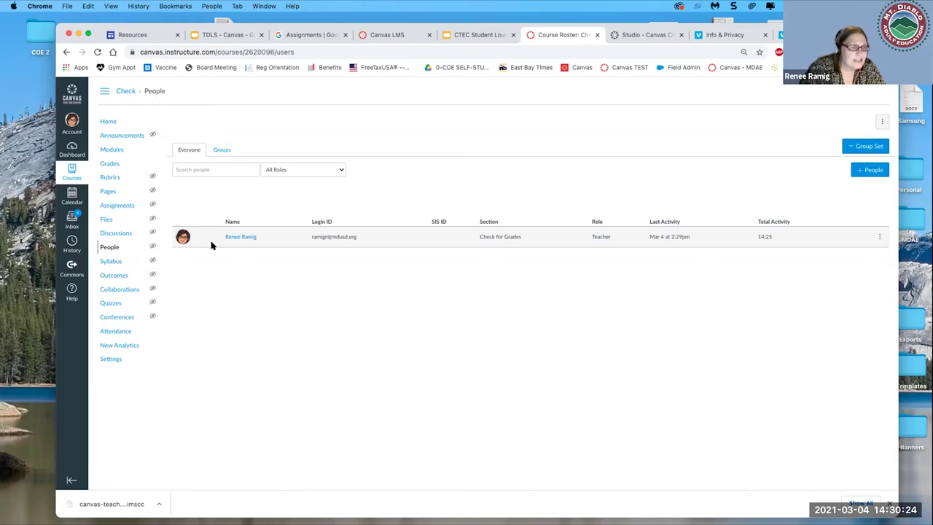
click(107, 167)
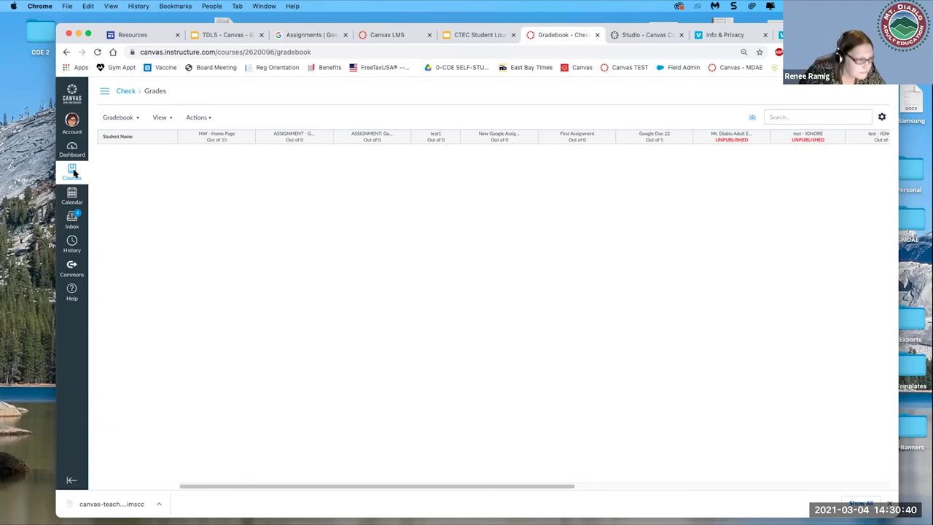
click(104, 91)
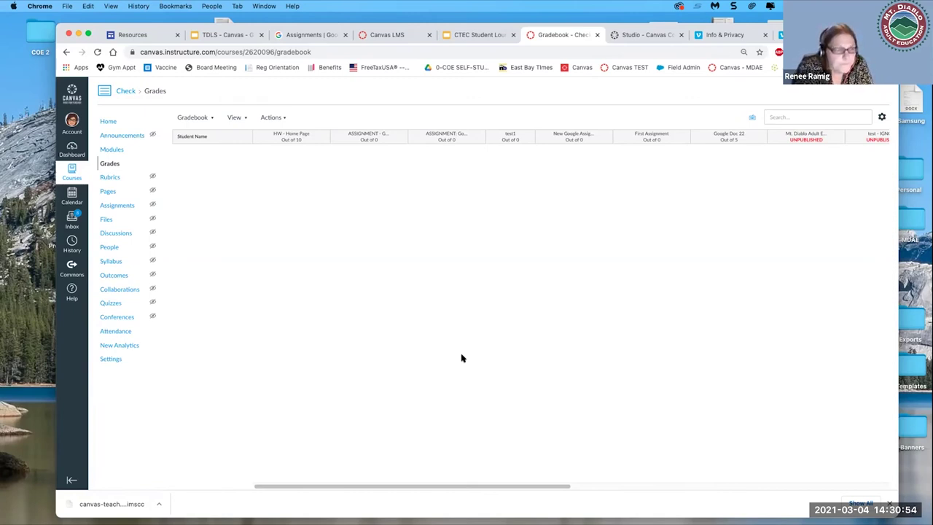
Cycle through the Studio, notifications, Assignments and CTEC Lounge tabs, then close the CTEC Lounge slides
click(634, 38)
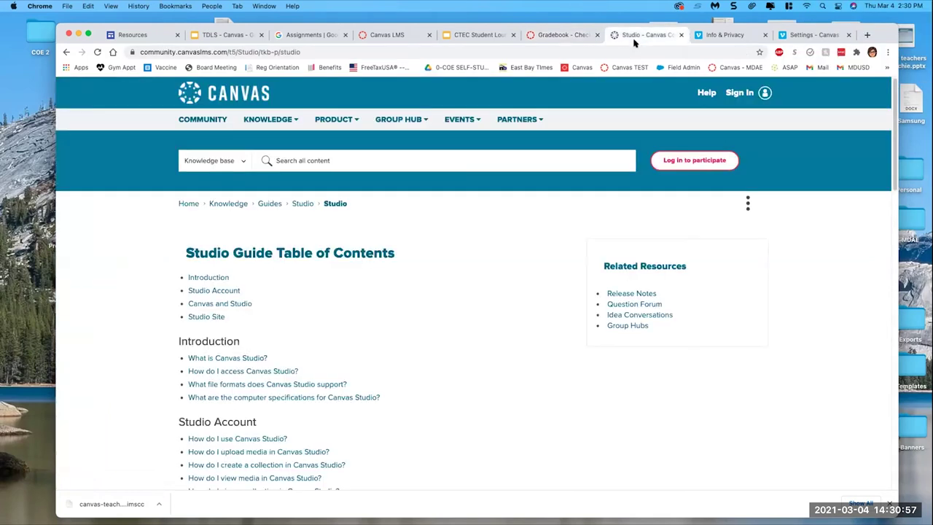
click(477, 36)
click(390, 36)
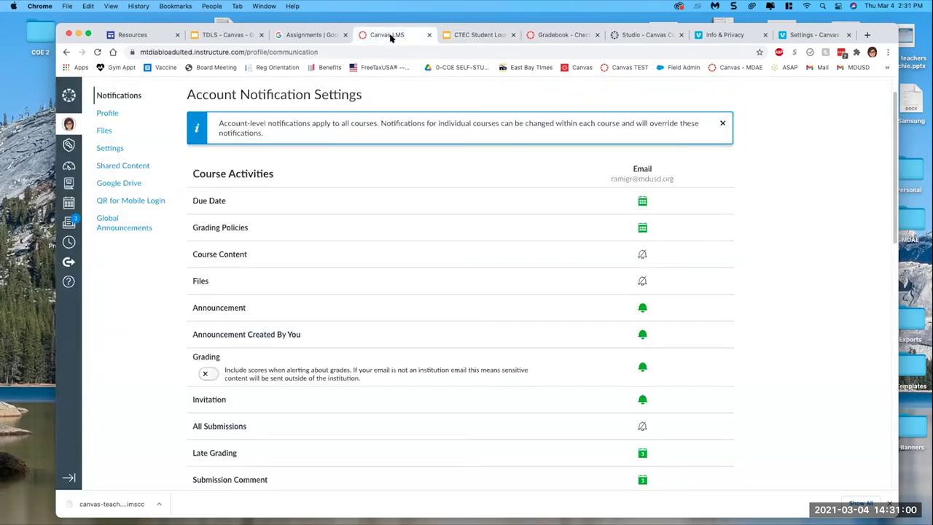
click(309, 35)
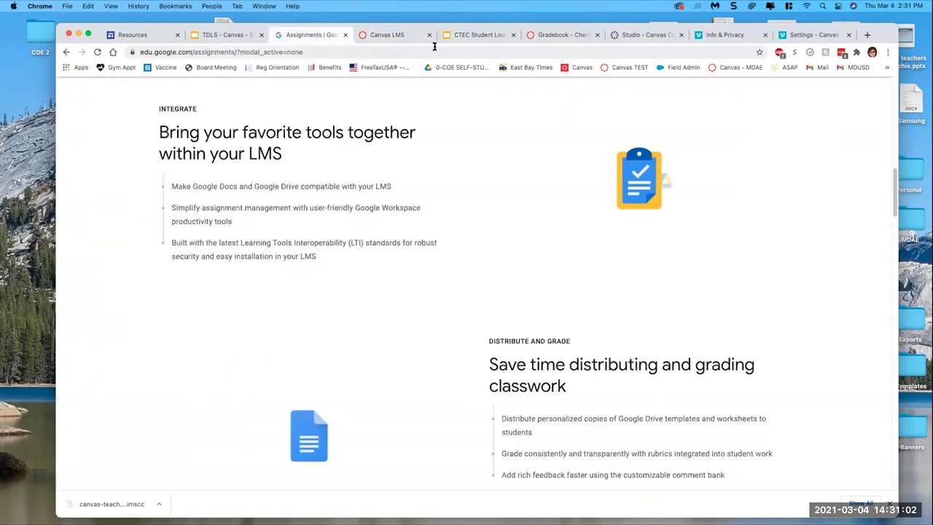
click(470, 37)
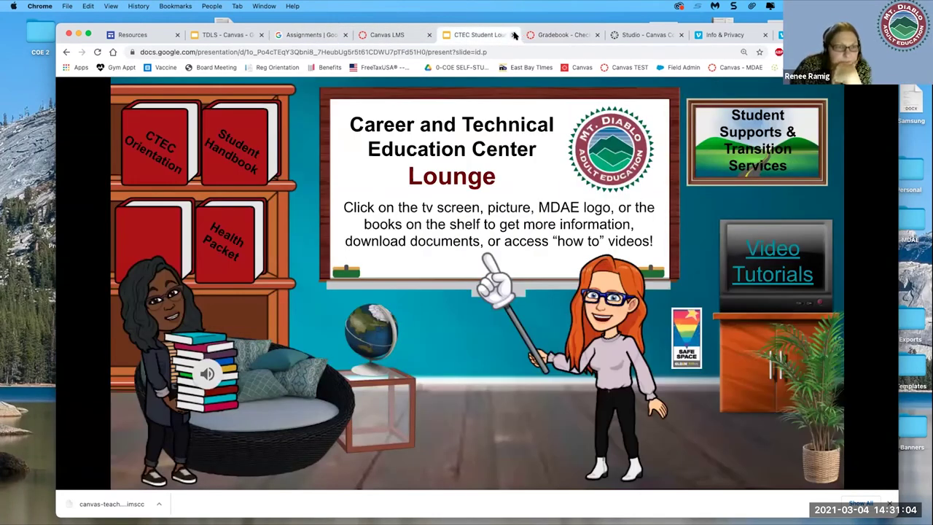
click(514, 35)
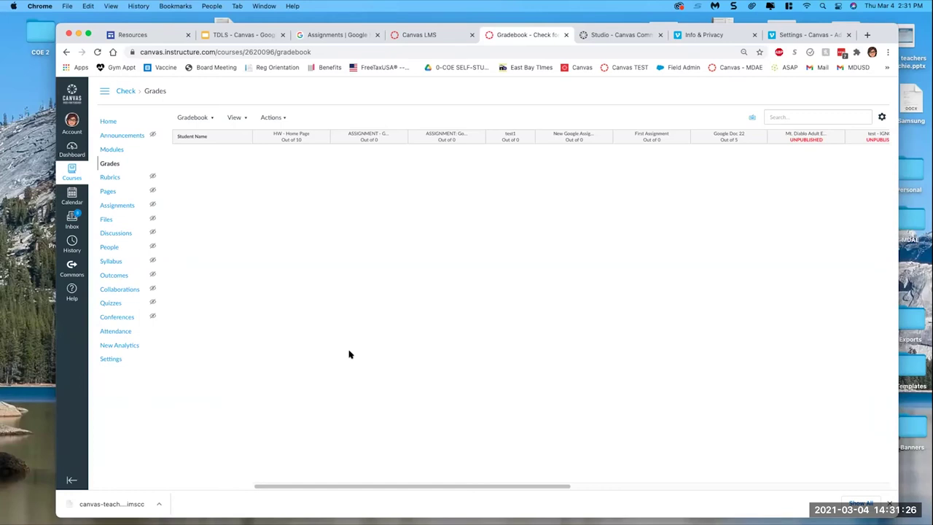
In the TDLS - Canvas deck, highlight the bullet list from Announcements to the last bullet on slide 5
click(245, 35)
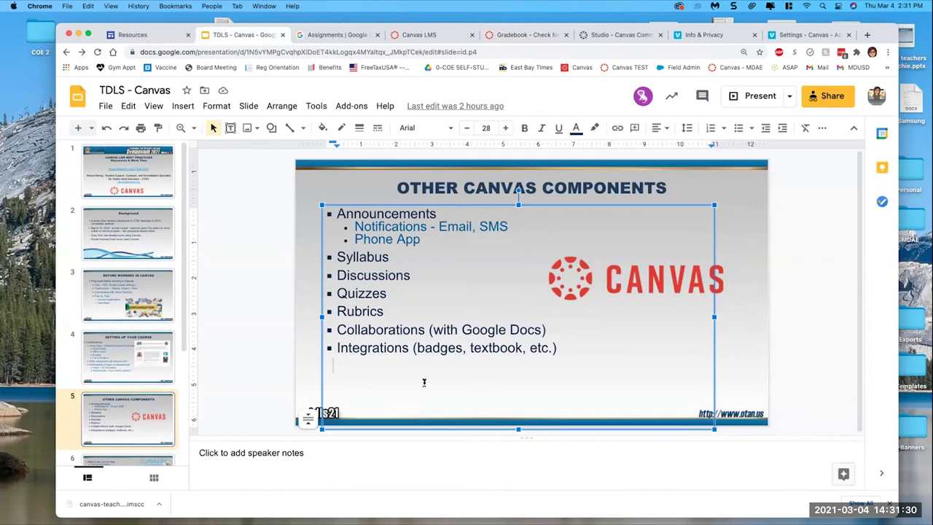
click(551, 345)
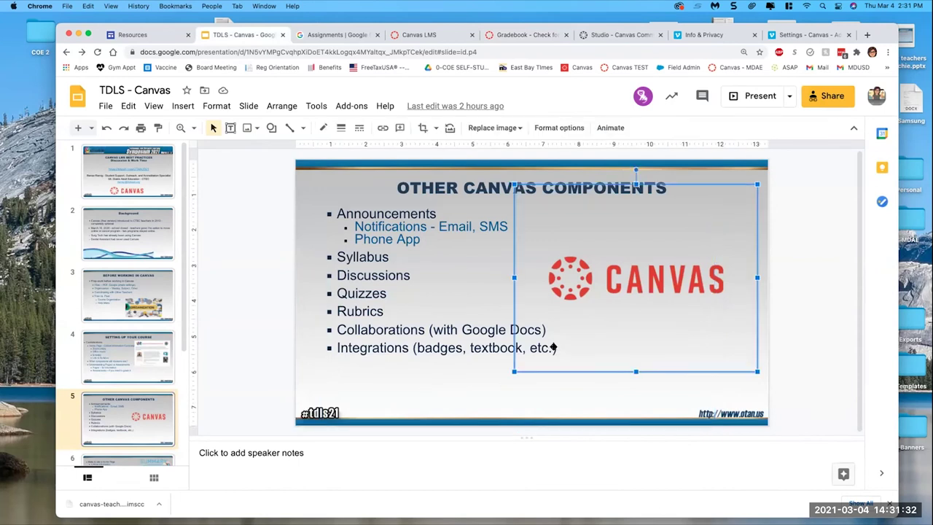
click(420, 348)
drag(335, 213, 471, 366)
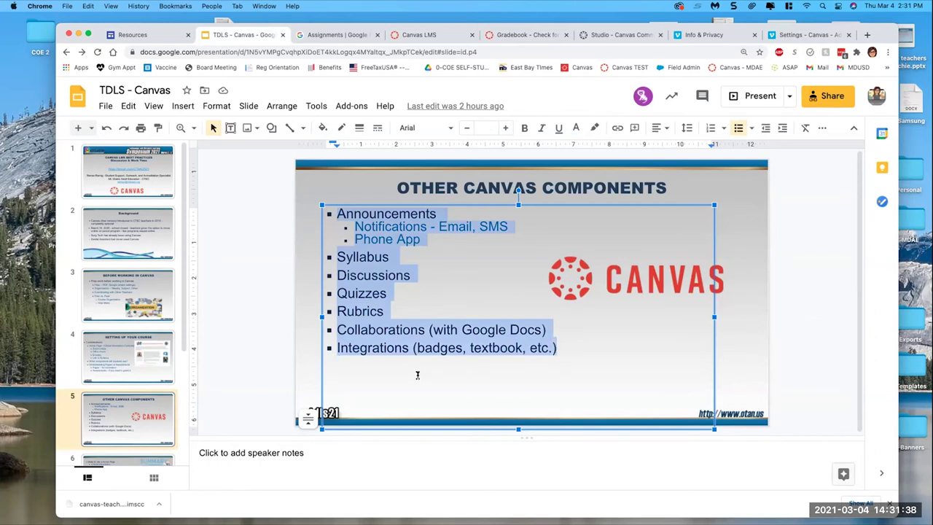
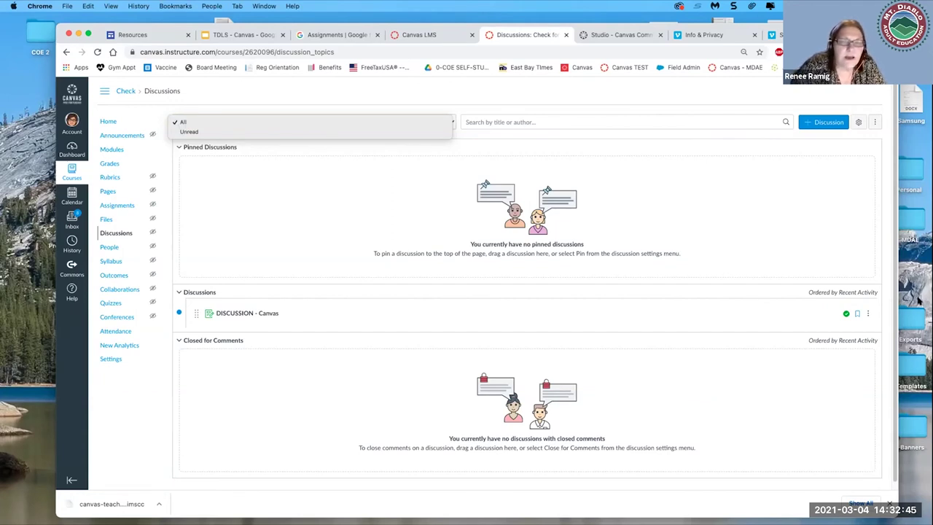
Start a new discussion topic with 'Users must post before seeing replies' enabled
click(824, 125)
click(824, 124)
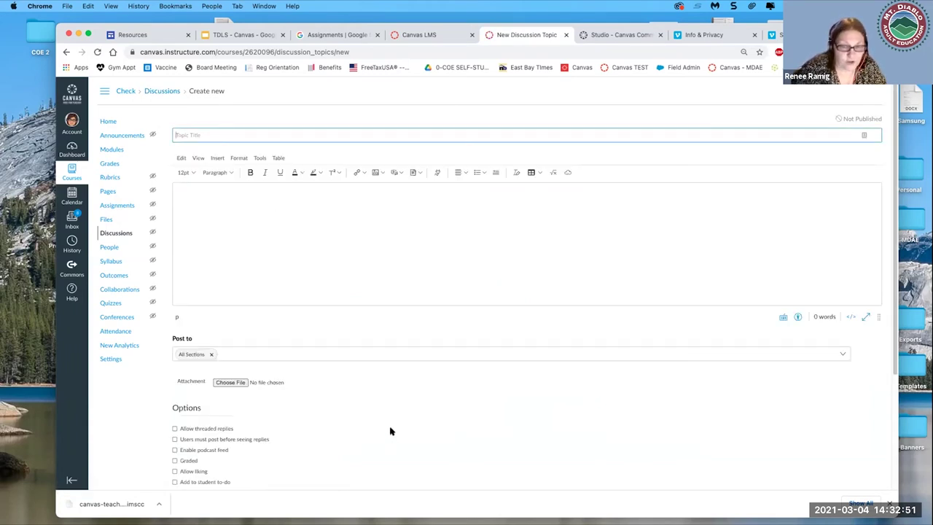
scroll(390, 430, down, 3)
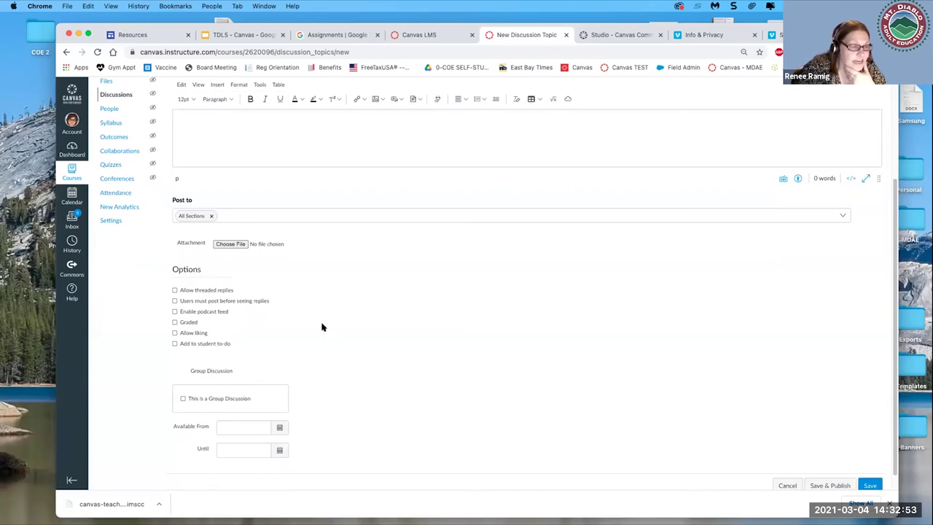
click(175, 300)
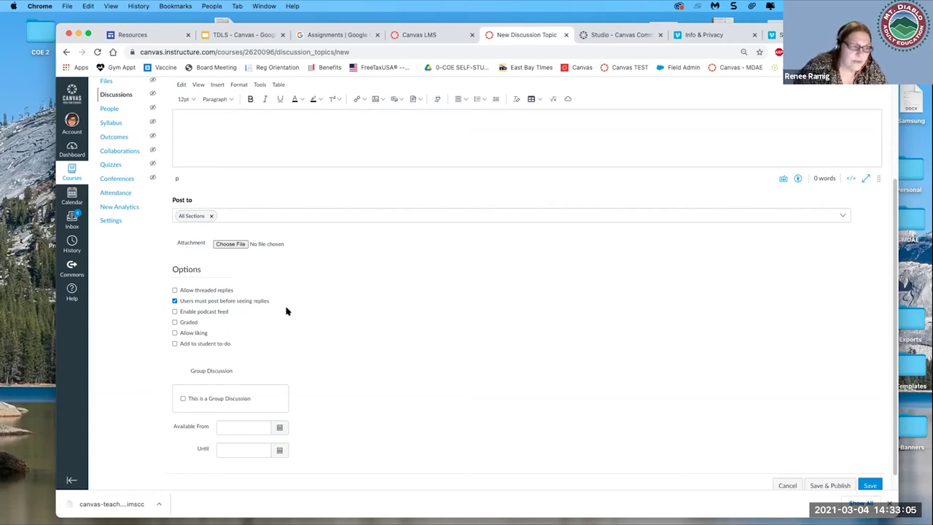
scroll(435, 454, up, 4)
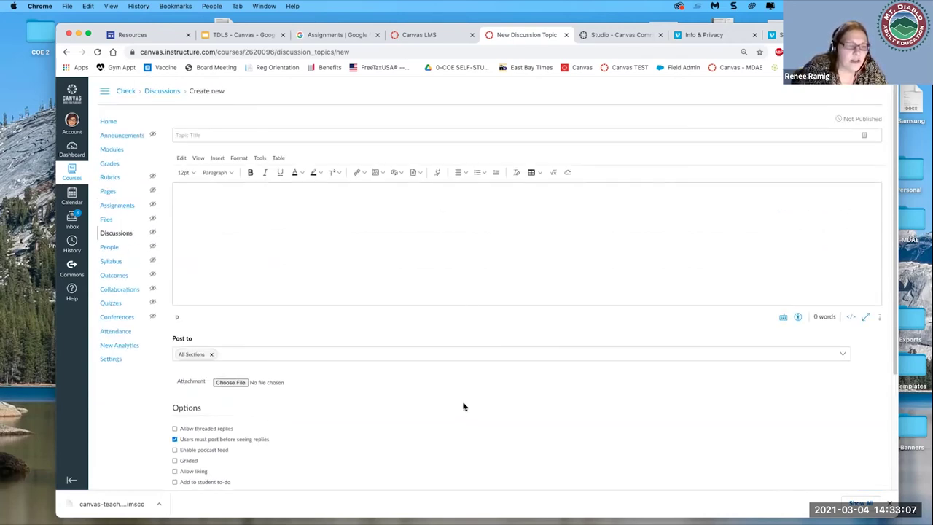
scroll(466, 433, down, 4)
scroll(466, 435, down, 1)
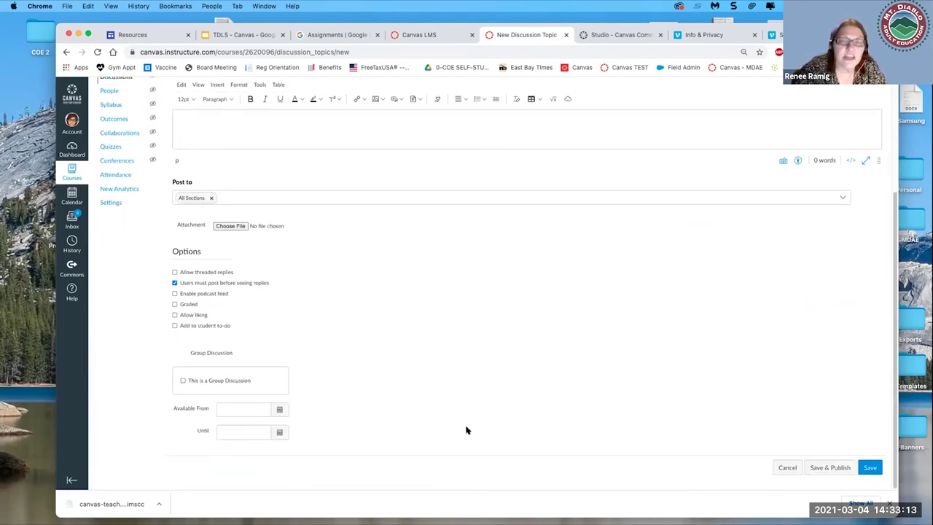
scroll(466, 430, up, 5)
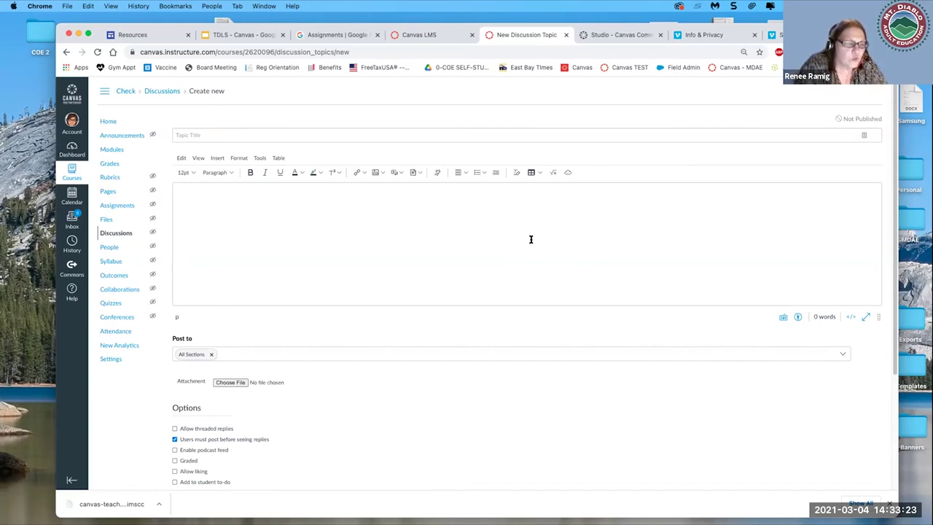
scroll(583, 436, down, 1)
scroll(583, 437, down, 3)
scroll(583, 436, up, 4)
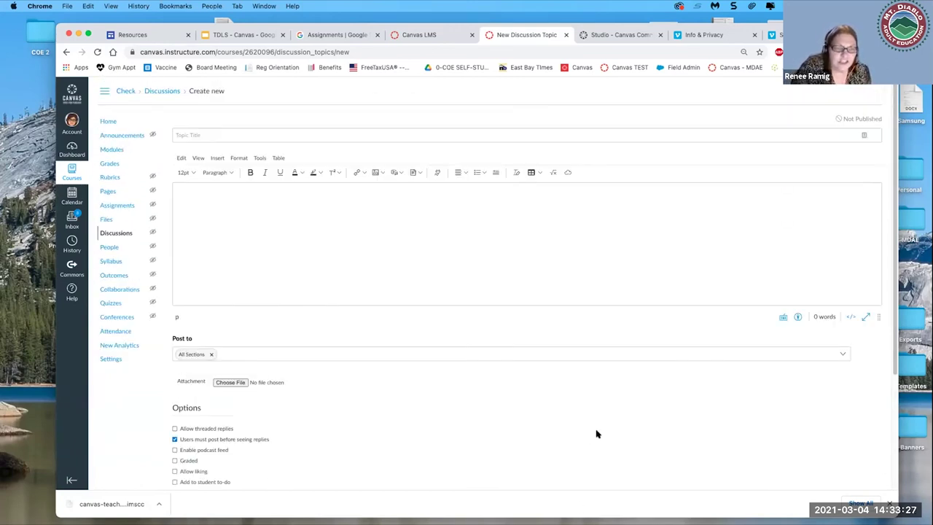
Place the cursor in the still-empty discussion body editor
click(626, 266)
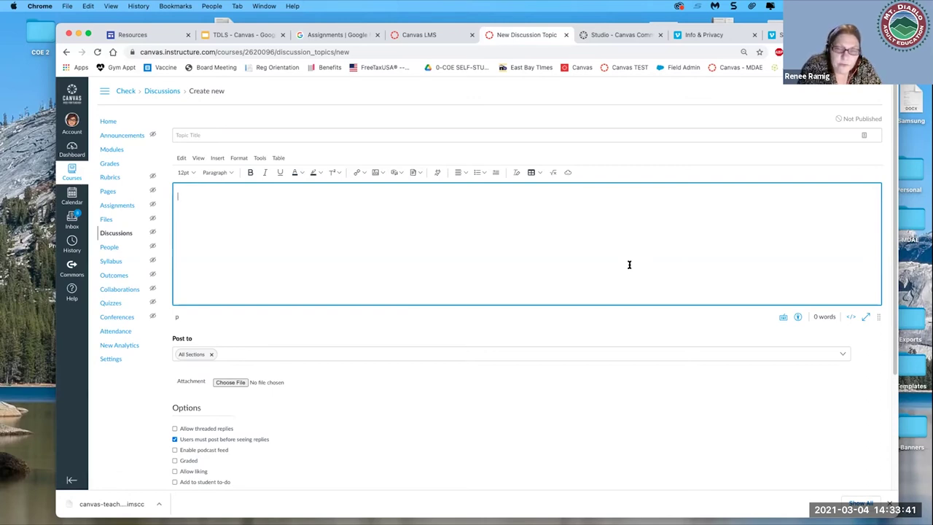
scroll(620, 298, down, 3)
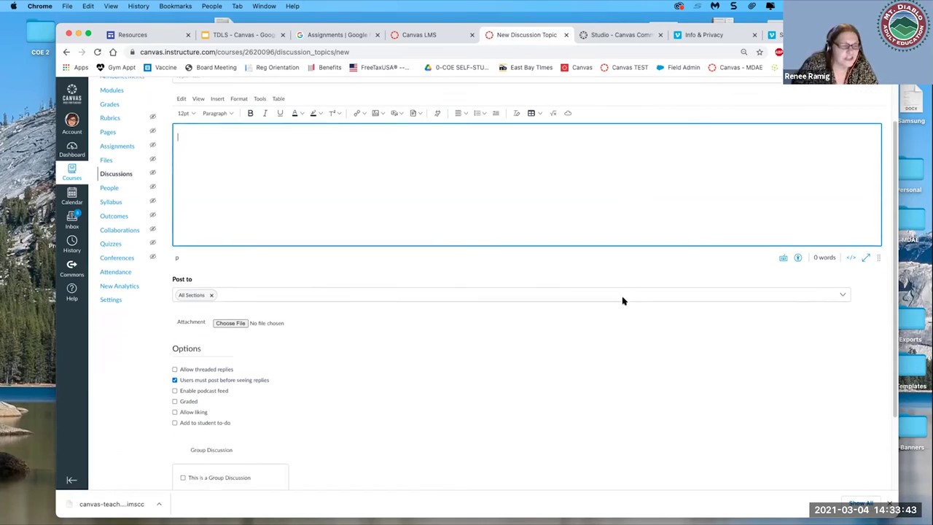
scroll(384, 435, down, 2)
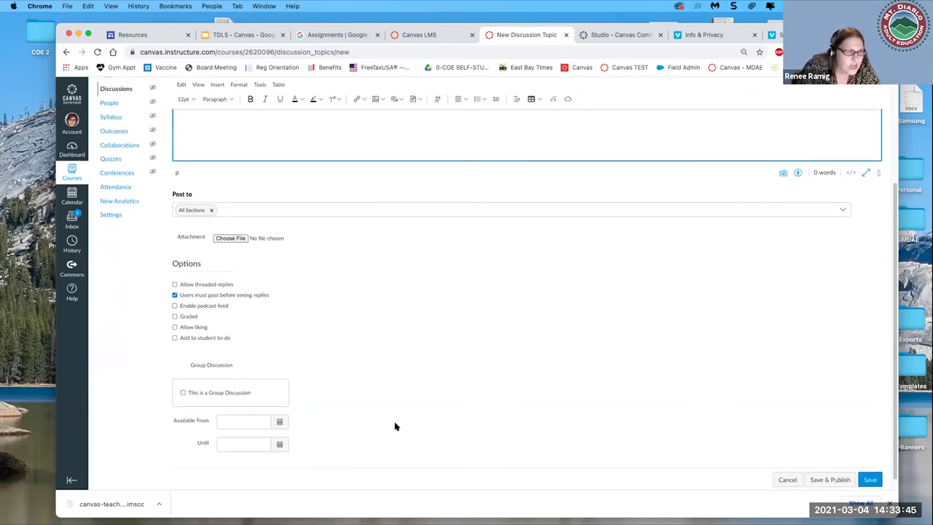
scroll(394, 427, up, 5)
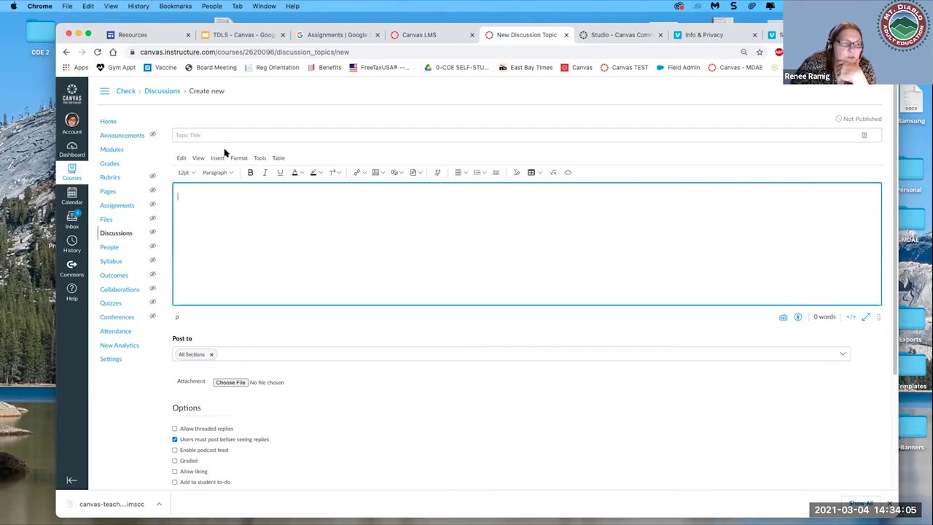
Discard the unsaved discussion and return to the Check for Grades course home page
click(106, 151)
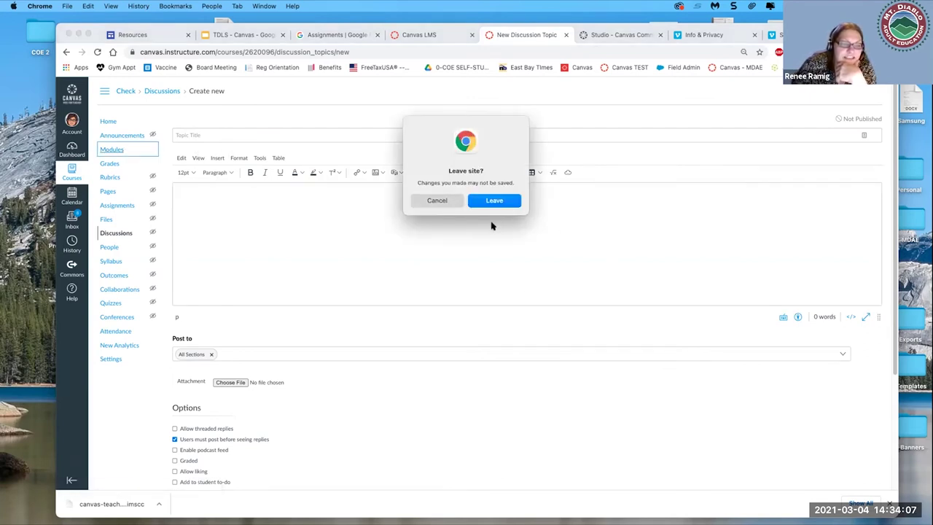
click(494, 201)
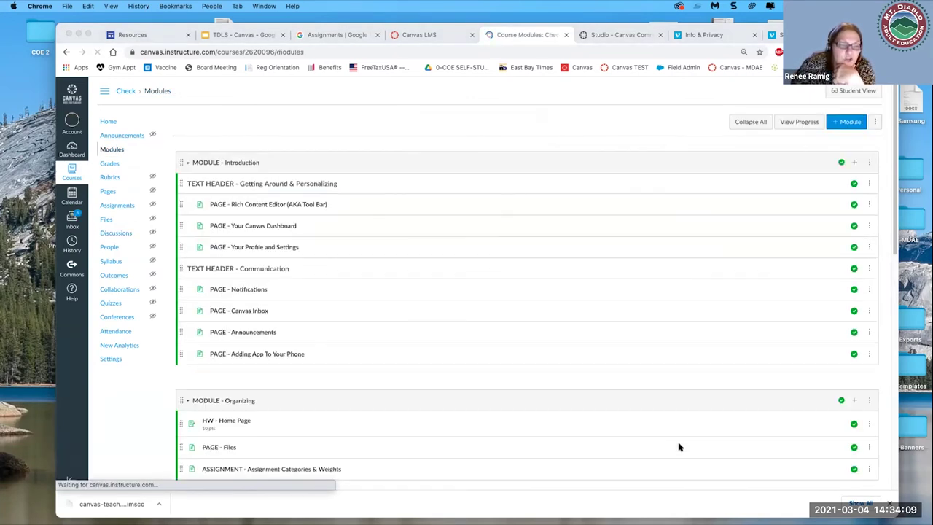
click(235, 206)
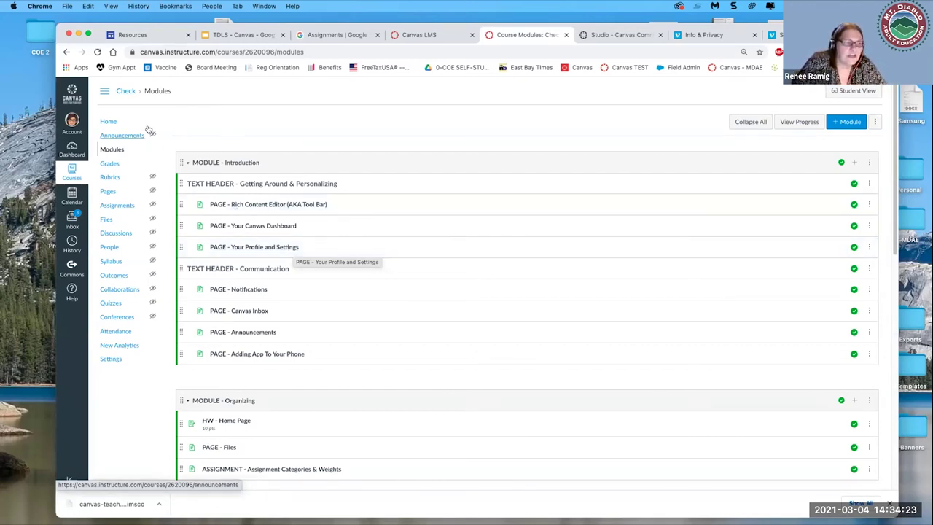
click(108, 122)
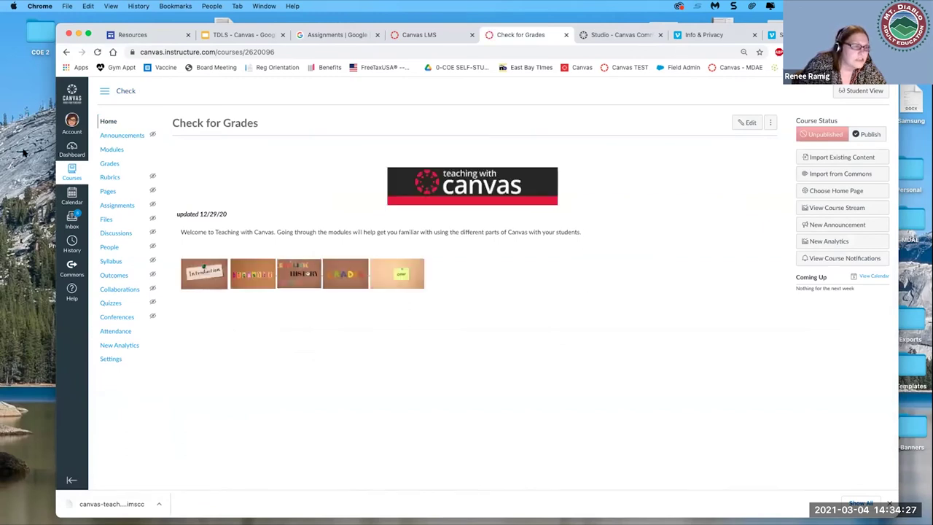
From the Dashboard, open the Dental Assistant: Course 2 - Basic Dental Assisting course
click(74, 151)
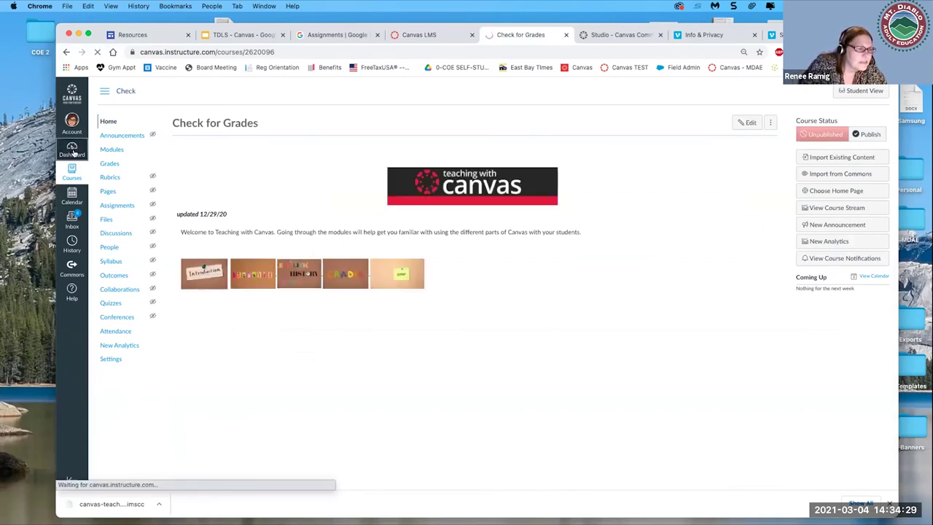
click(619, 321)
scroll(711, 351, down, 10)
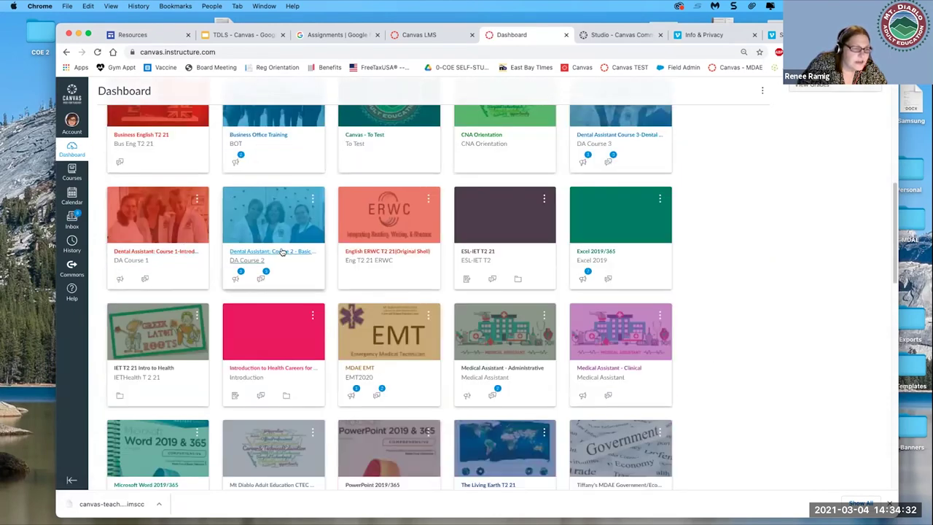
click(282, 252)
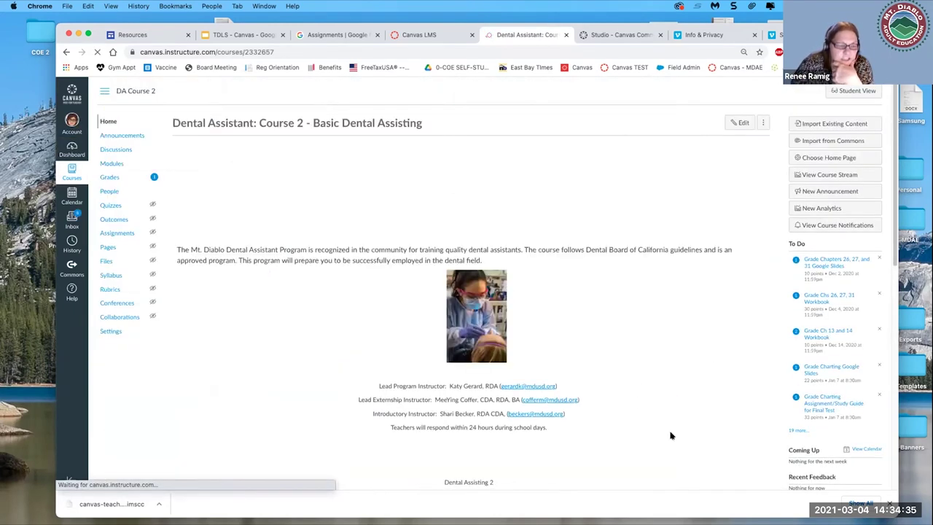
Scroll through the course home page's welcome text and photo
scroll(671, 435, down, 3)
scroll(671, 435, down, 5)
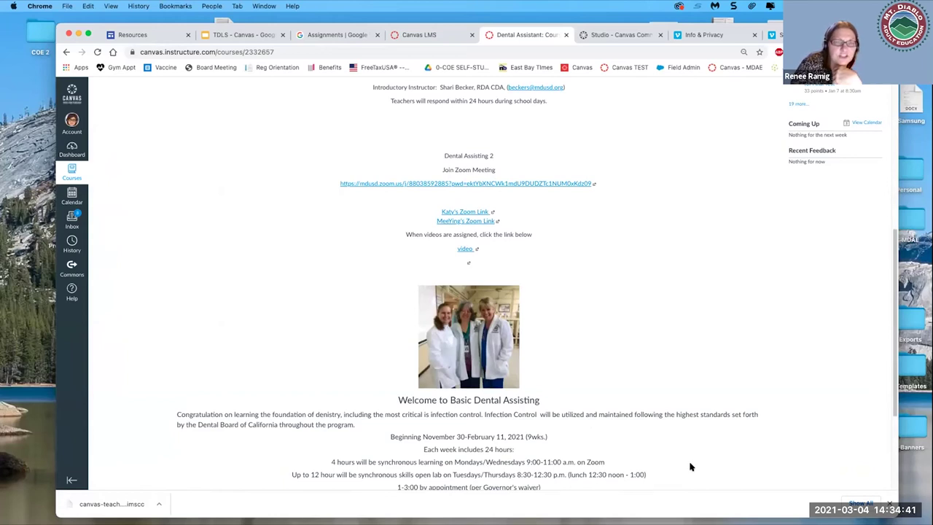
scroll(691, 466, up, 3)
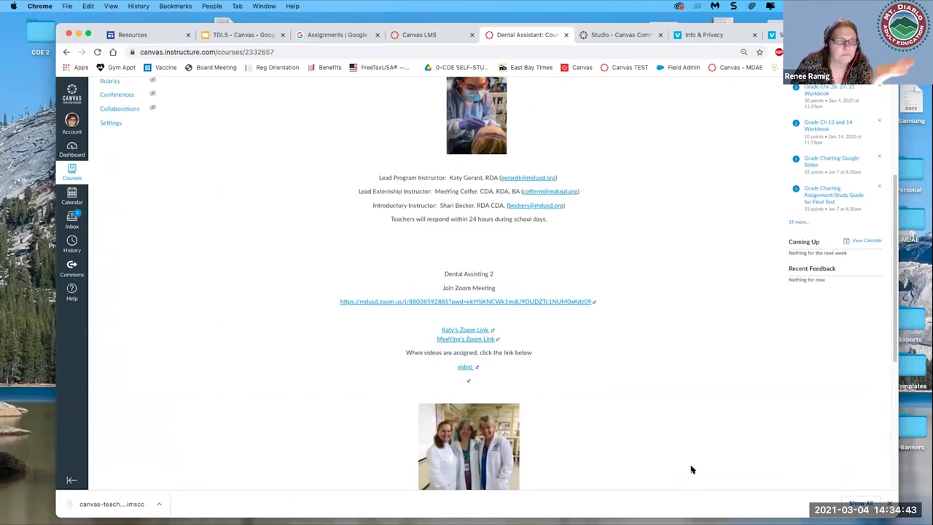
scroll(692, 469, up, 5)
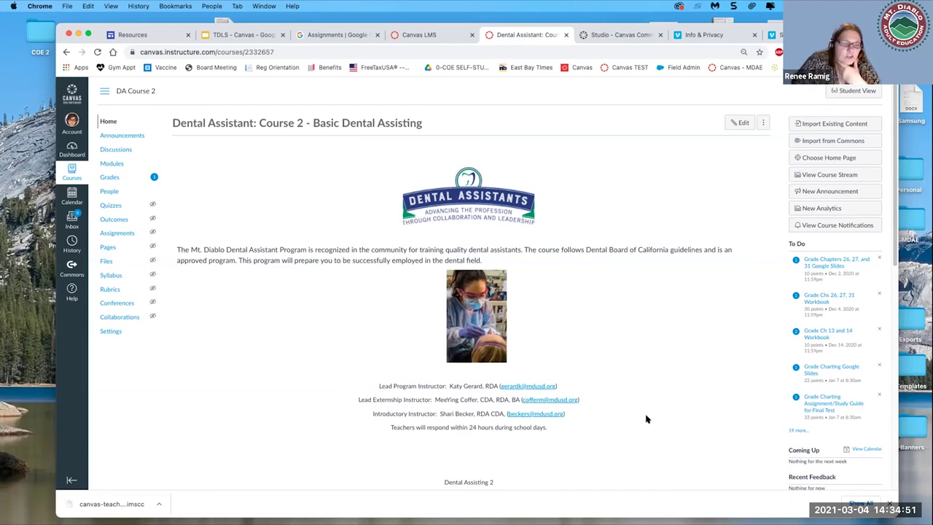
scroll(651, 422, down, 5)
scroll(648, 419, down, 8)
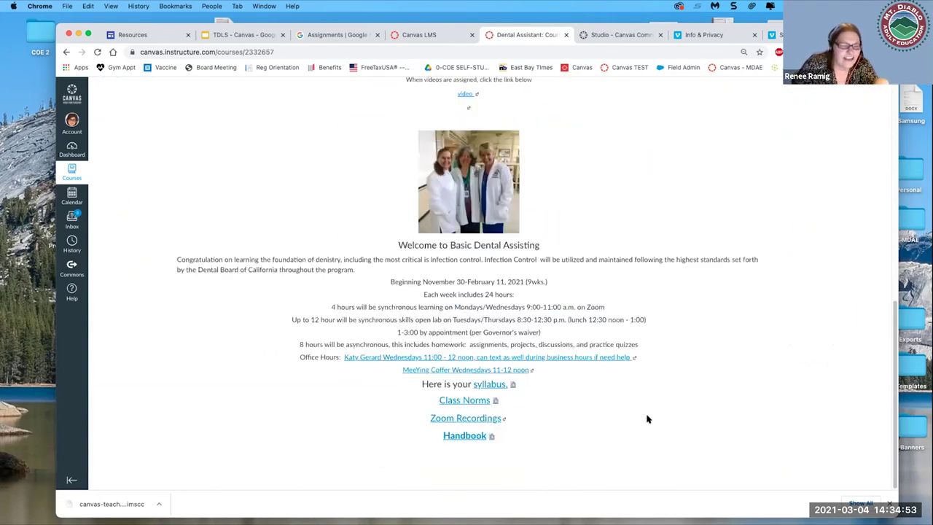
scroll(647, 419, up, 13)
scroll(650, 417, down, 5)
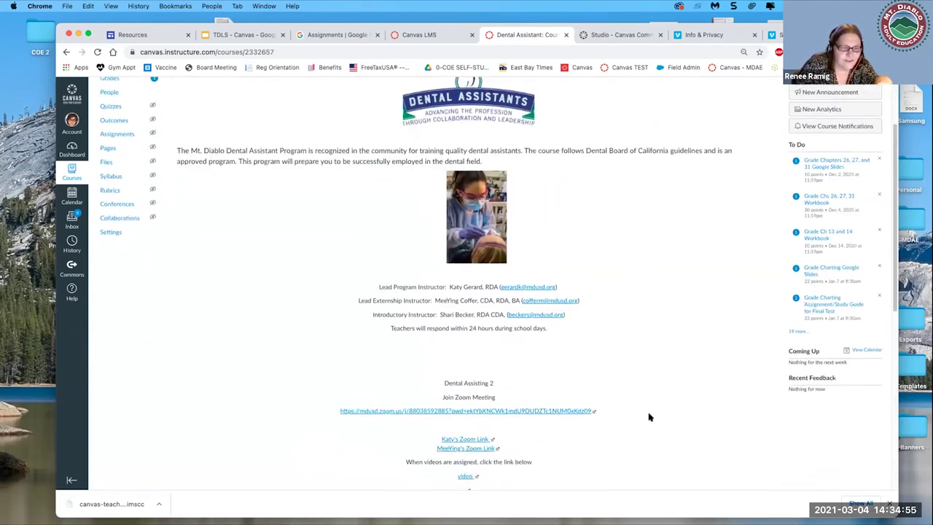
scroll(649, 417, down, 7)
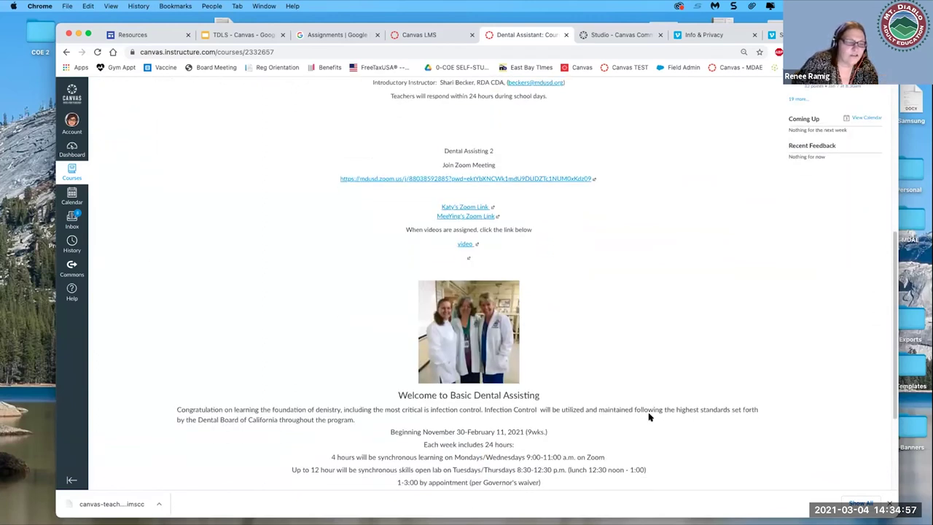
scroll(650, 417, up, 12)
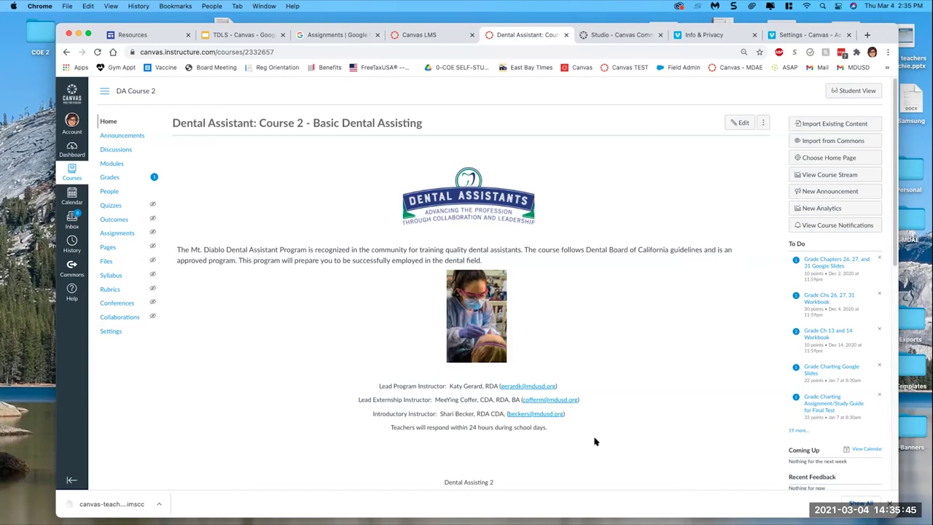
scroll(651, 402, down, 1)
scroll(651, 401, up, 1)
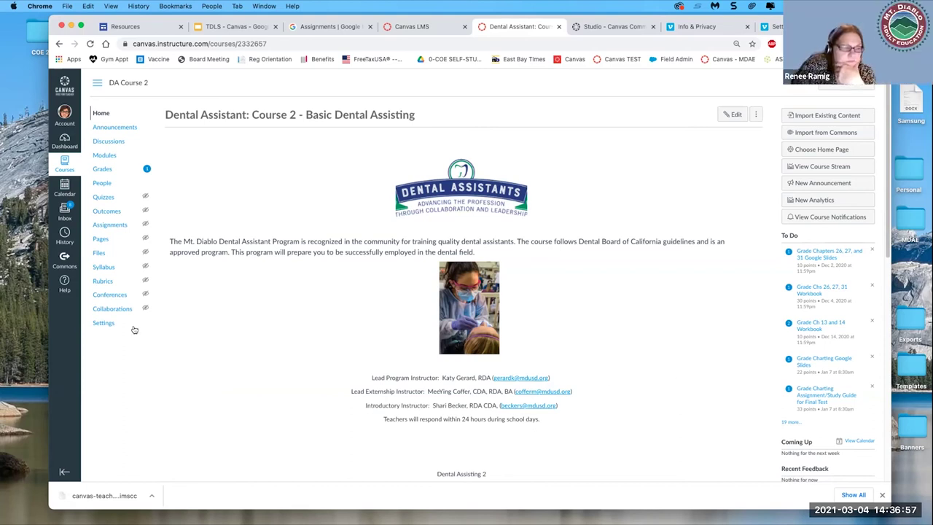
Create a new assignment named '1' with the description 'This assignment'
click(110, 225)
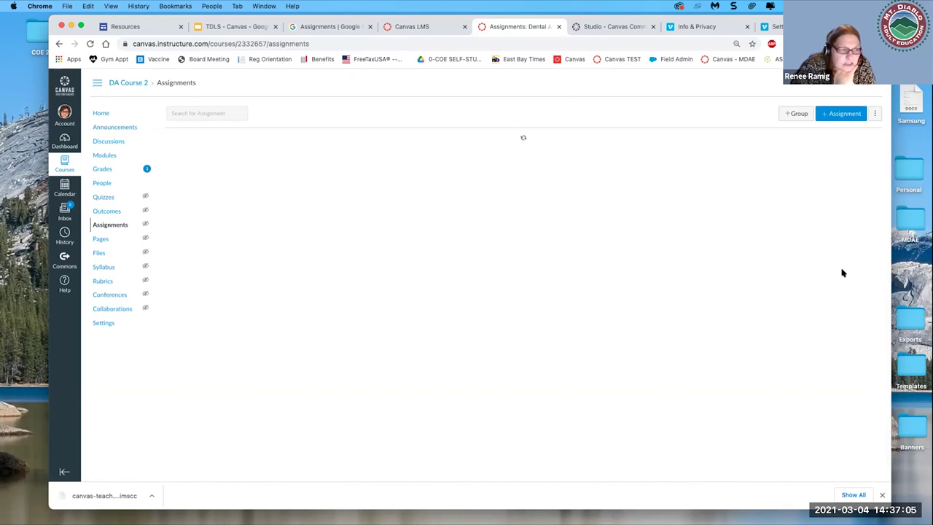
click(829, 117)
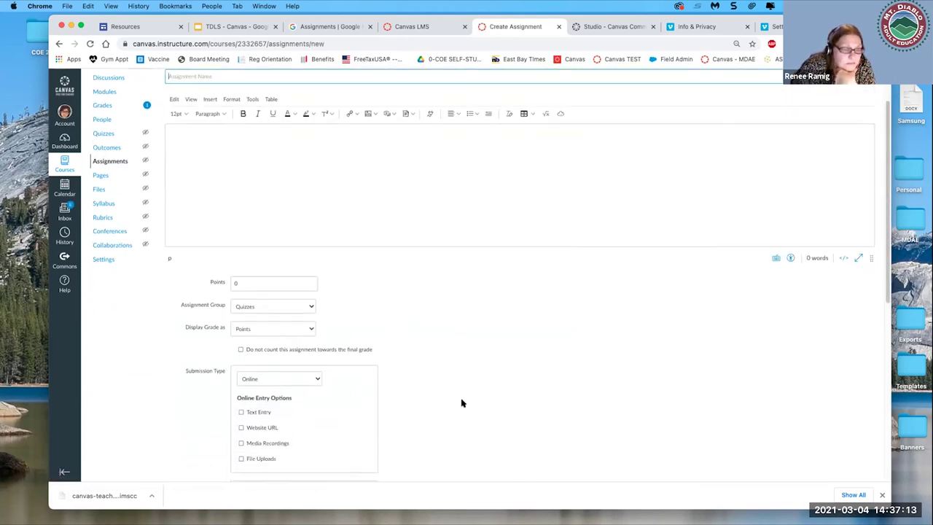
click(311, 236)
click(245, 115)
text(1)
click(287, 198)
text(This assignment)
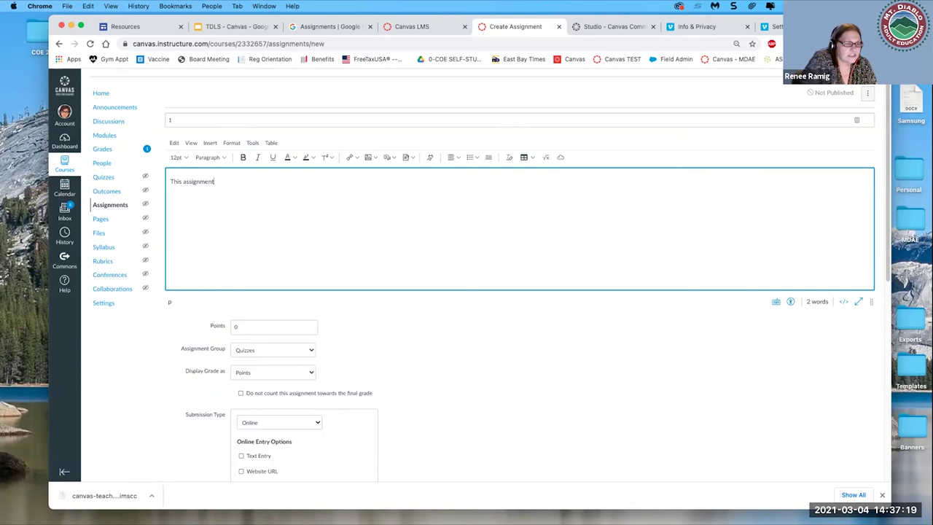
Set the assignment's availability window to March 4 through March 7
scroll(459, 387, down, 5)
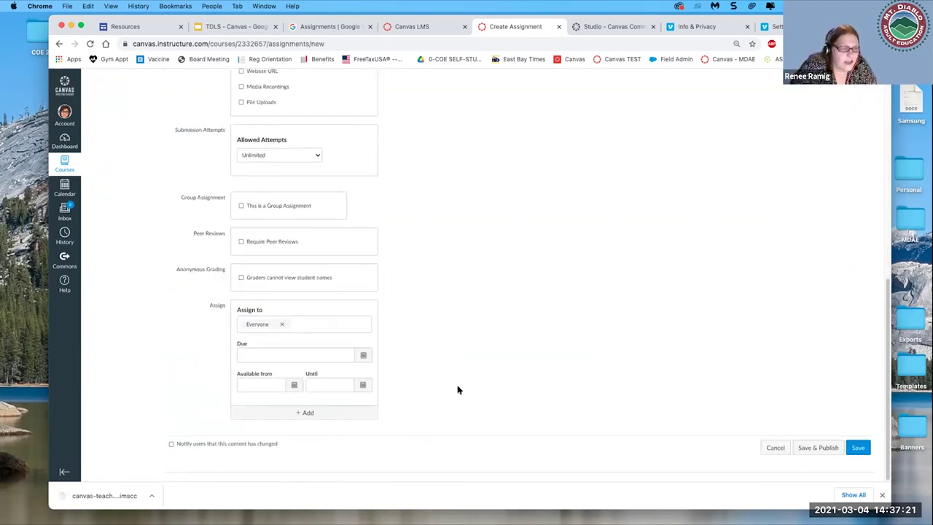
click(294, 385)
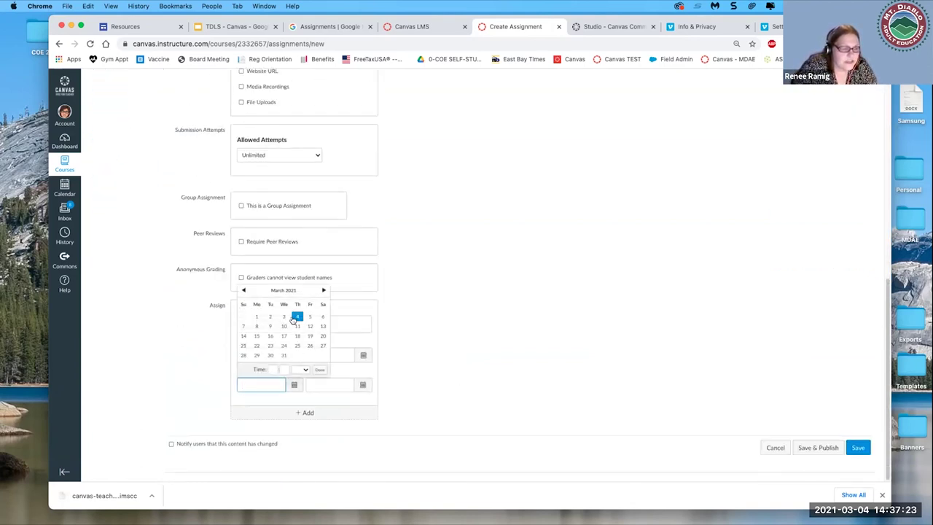
click(295, 317)
click(362, 384)
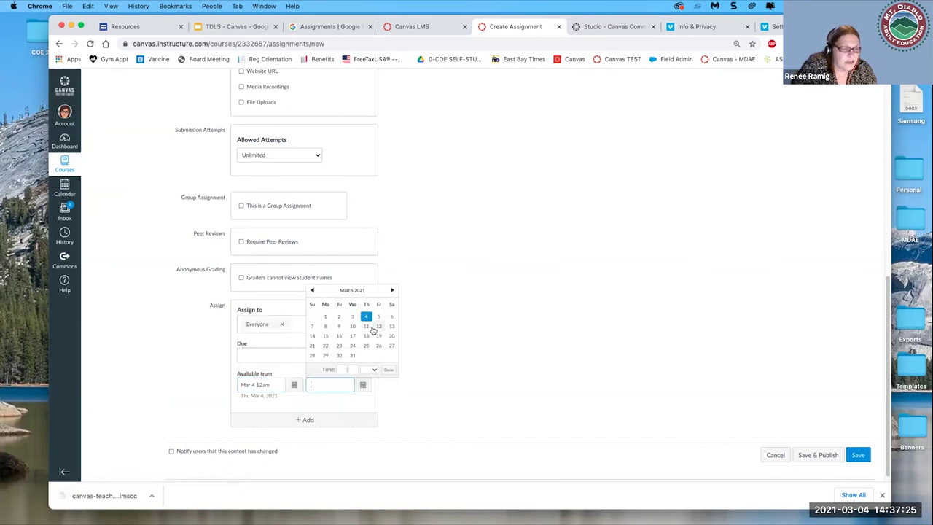
click(312, 326)
click(553, 390)
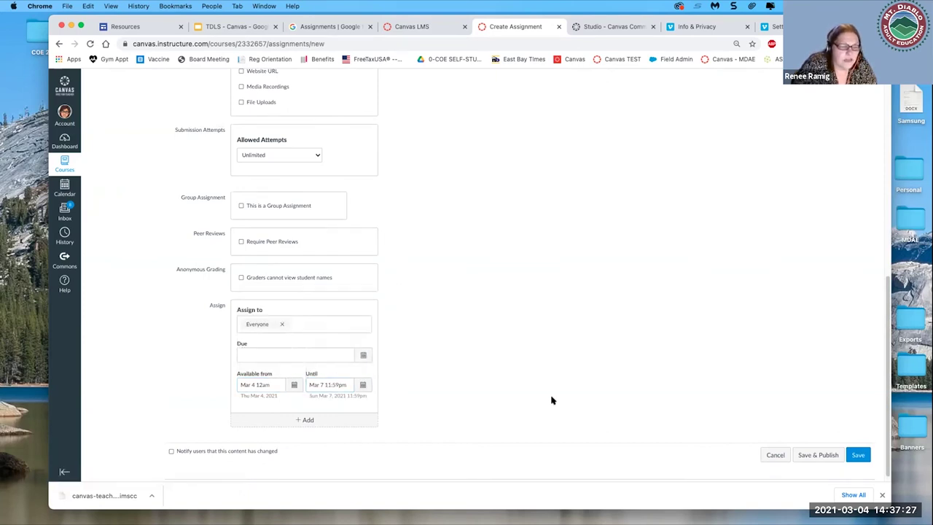
Rename the assignment to '2'
scroll(551, 400, up, 10)
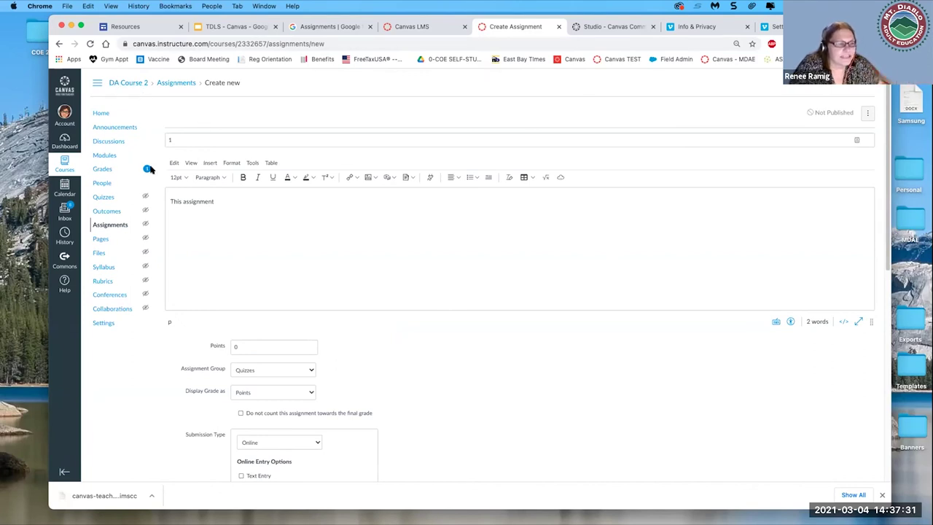
click(177, 139)
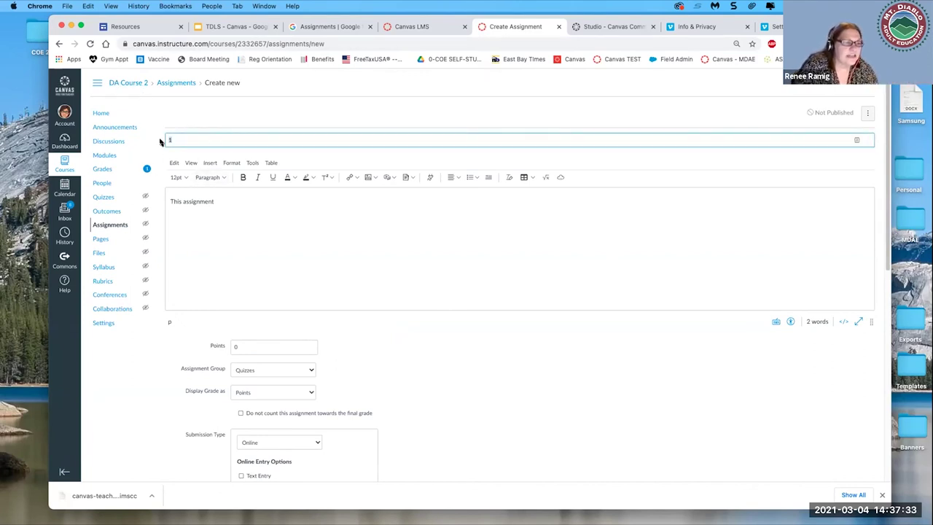
text(21st Century Skills Assessment: Notes)
click(217, 231)
Change the availability to Mar 8 12am until Mar 10 11:59pm
scroll(219, 229, down, 10)
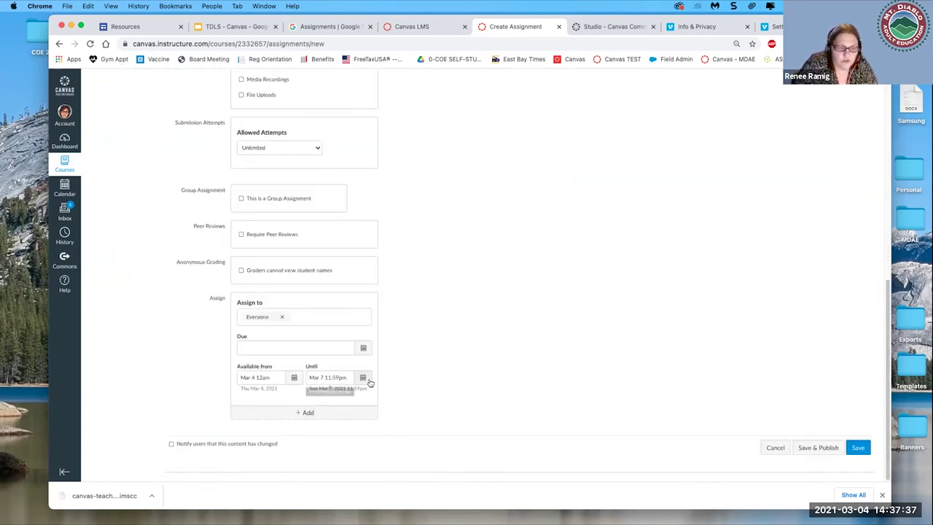
click(294, 377)
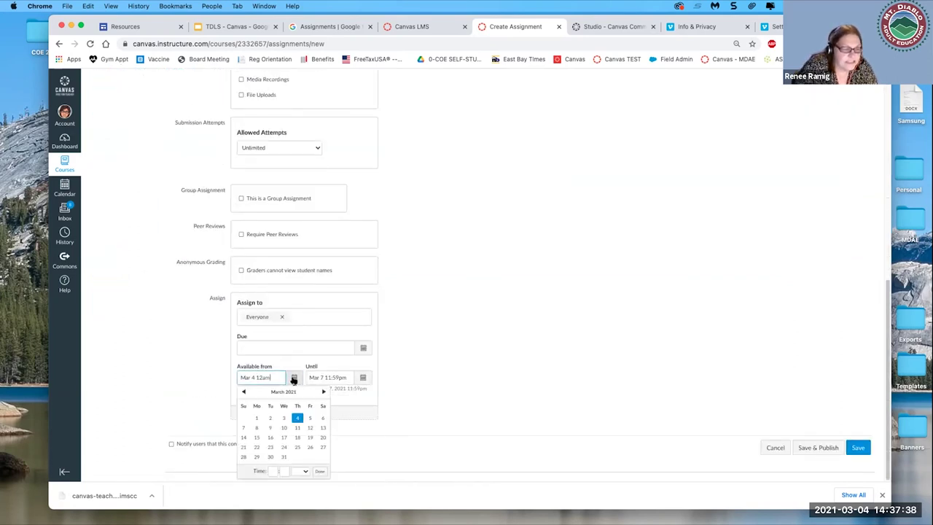
click(257, 427)
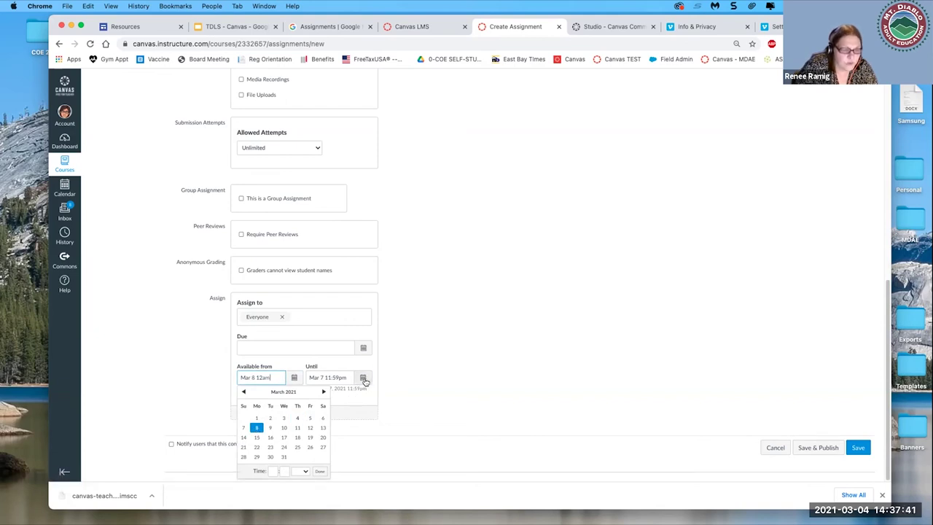
click(364, 378)
click(356, 428)
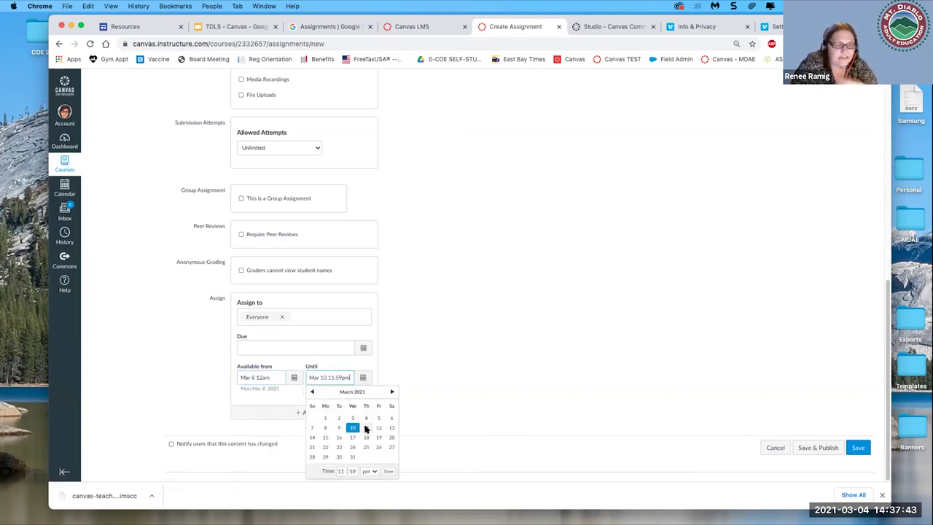
click(252, 377)
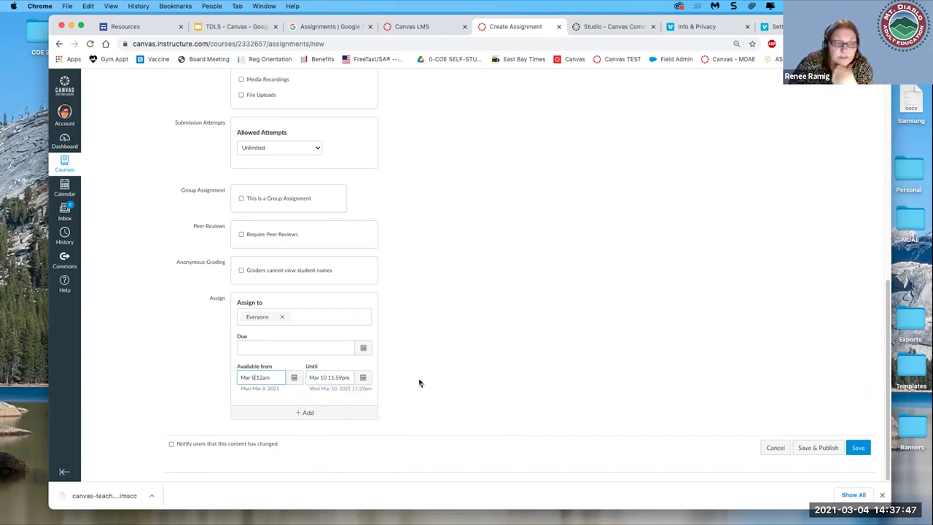
scroll(579, 401, up, 15)
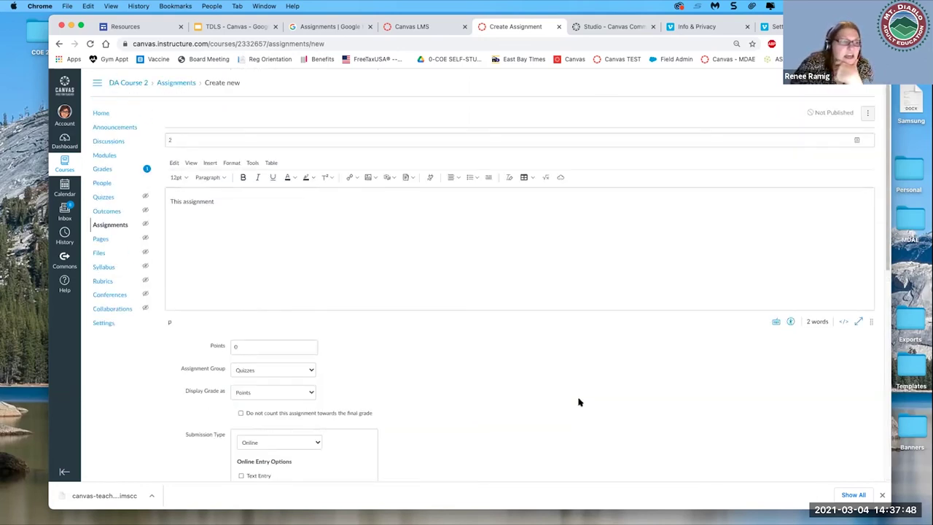
On the Modules page, collapse Chs 46 & 47 and publish Coronal Polish Evaluation on a Typodont
click(101, 114)
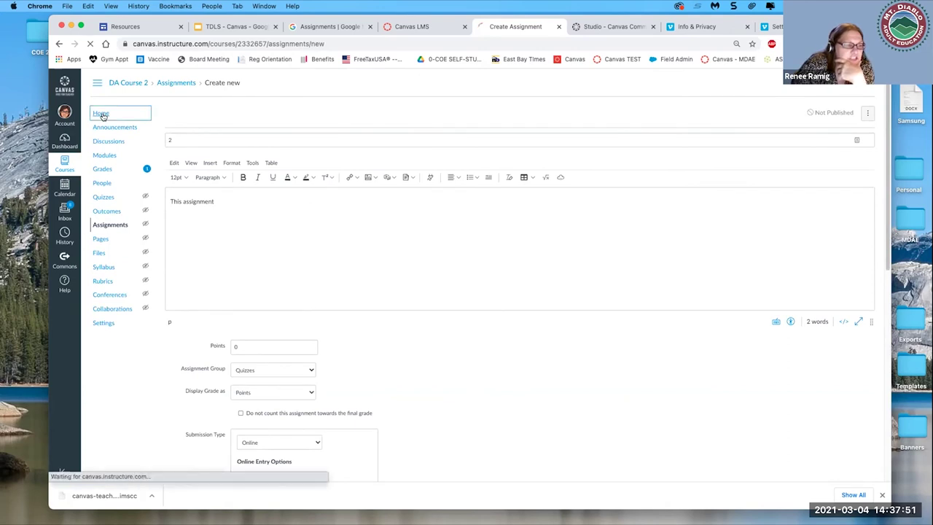
click(102, 156)
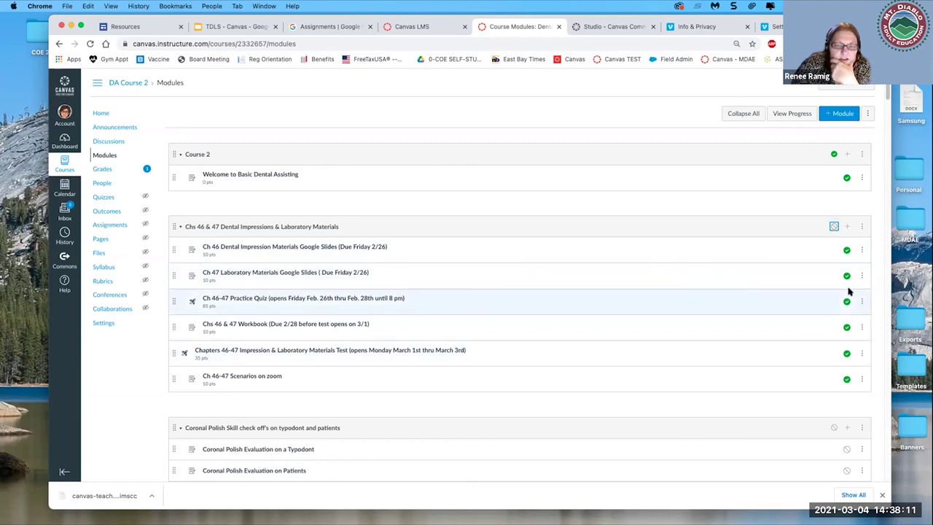
click(807, 225)
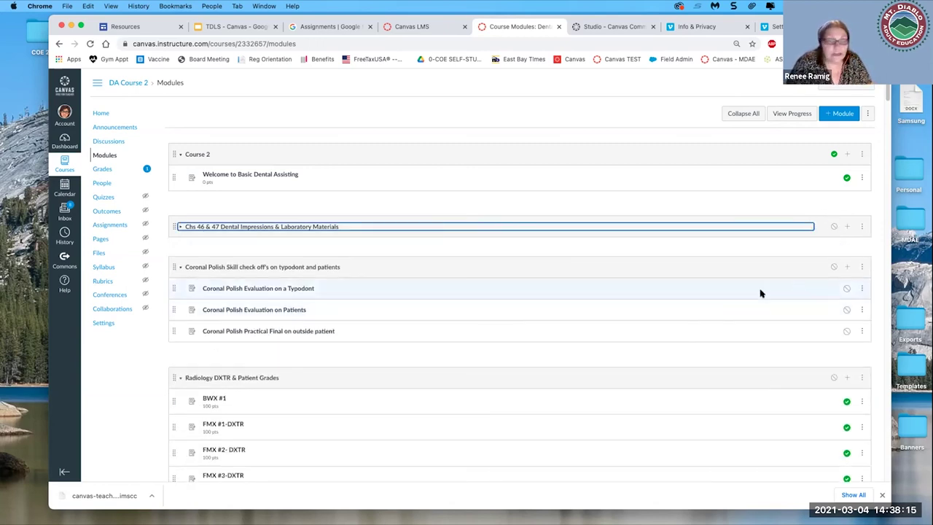
click(846, 289)
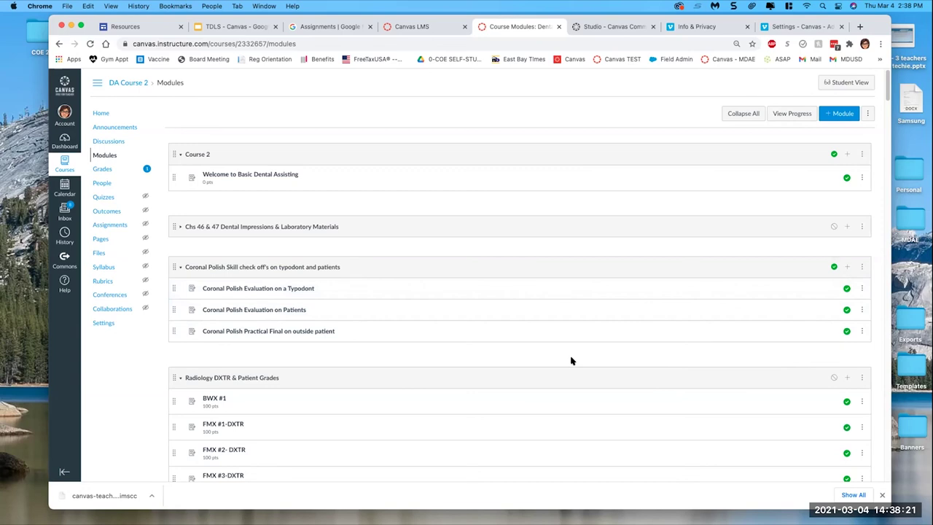
Unpublish Coronal Polish Evaluation on Patients and the Coronal Polish Practical Final
click(846, 310)
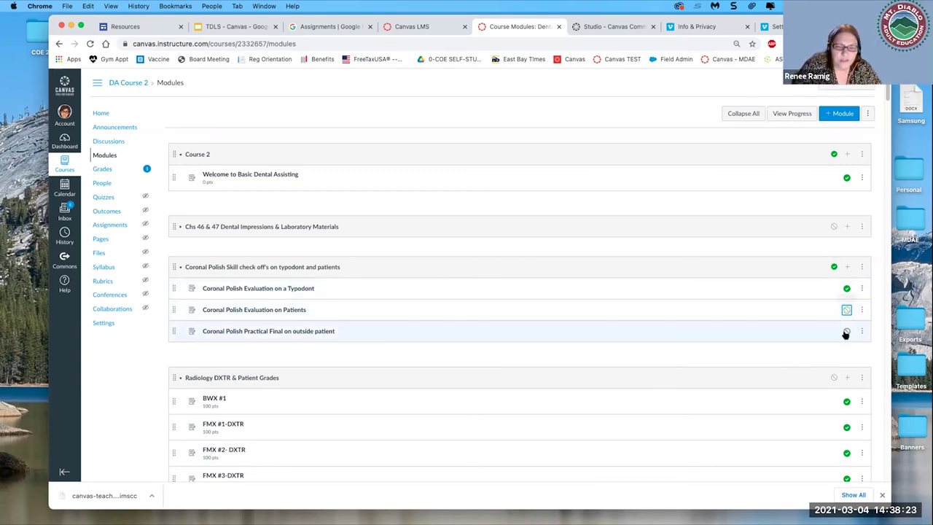
click(846, 332)
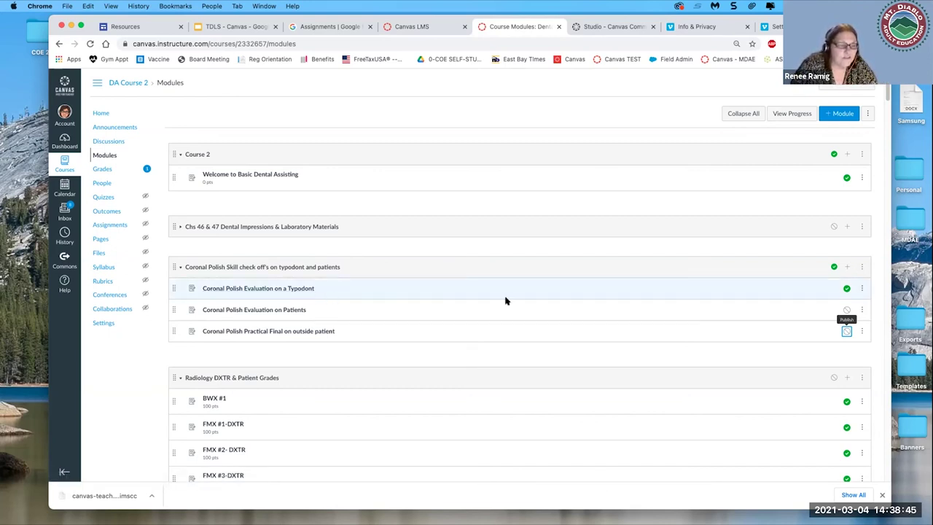
click(846, 310)
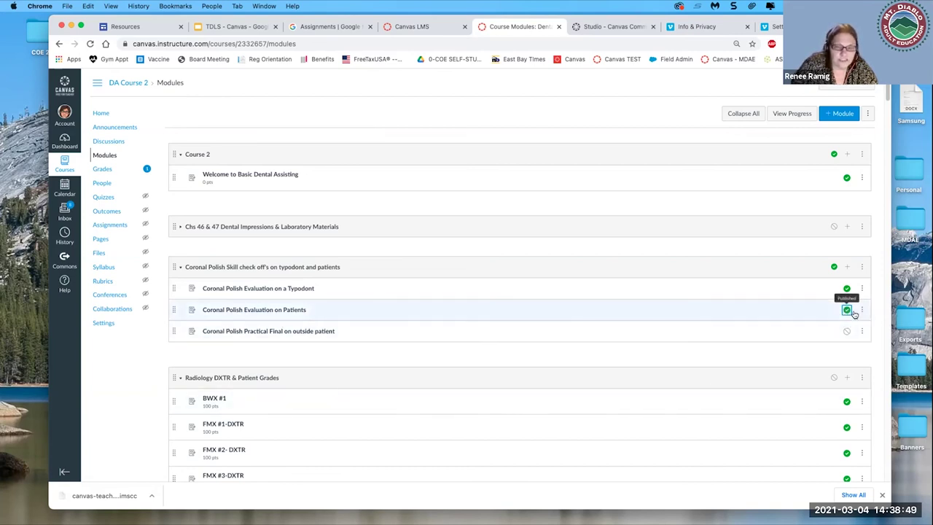
click(846, 309)
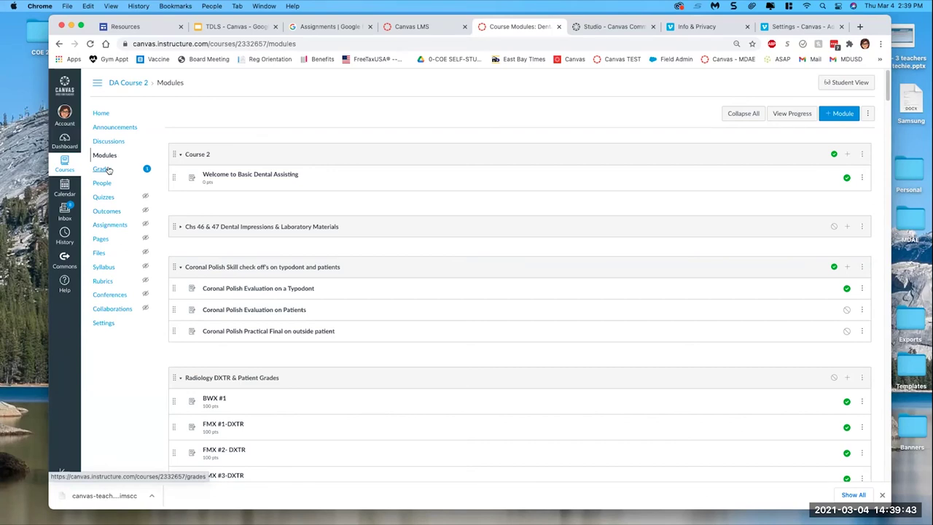
From Grades, open the Ch 46-47 Practice Quiz in SpeedGrader, then close SpeedGrader
click(101, 169)
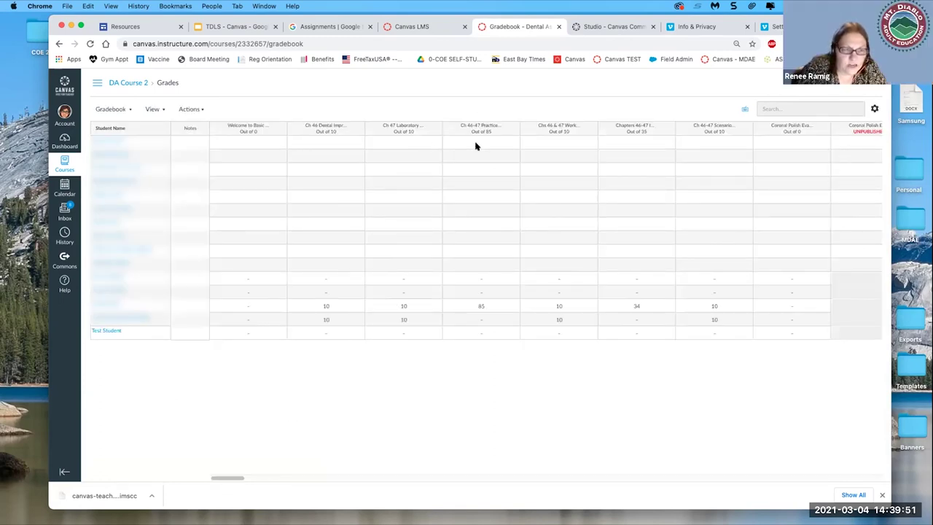
click(480, 127)
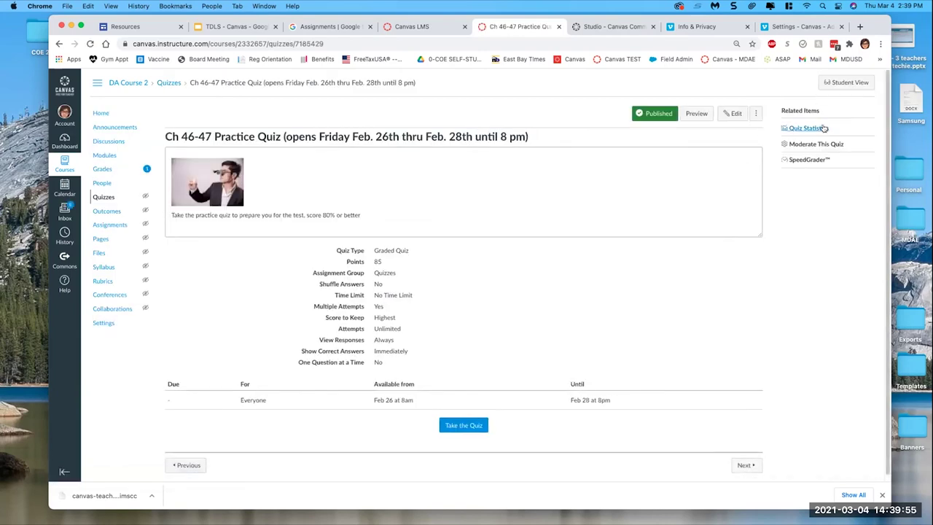
click(804, 160)
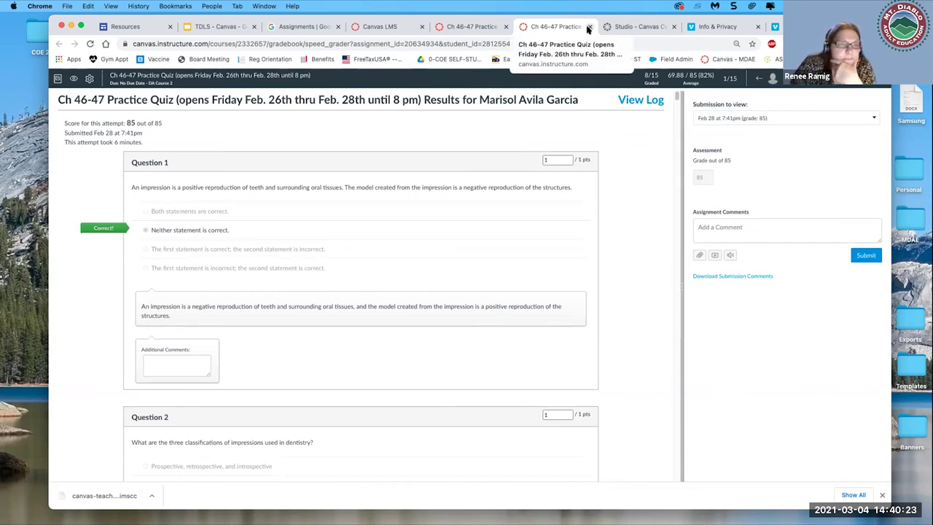
click(589, 27)
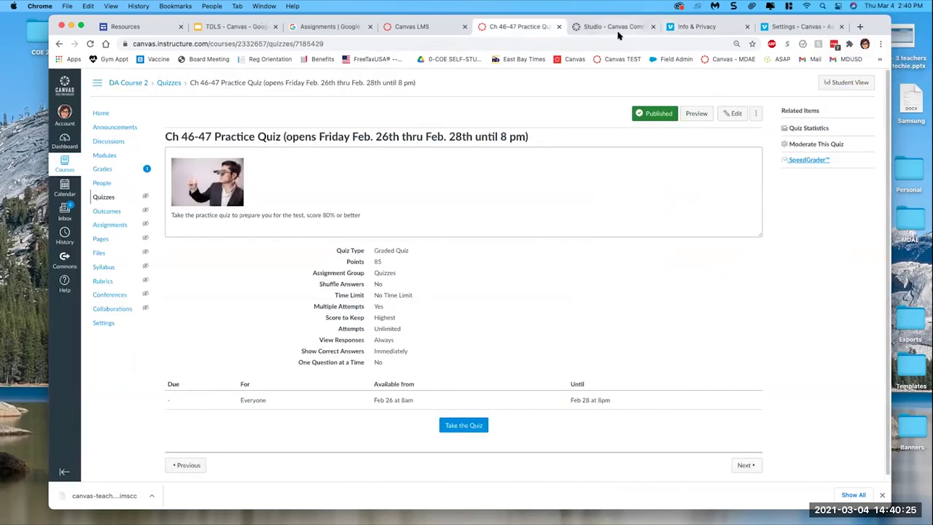
Close the Canvas Studio guide and both Vimeo tabs, then shift the browser window slightly lower
click(617, 28)
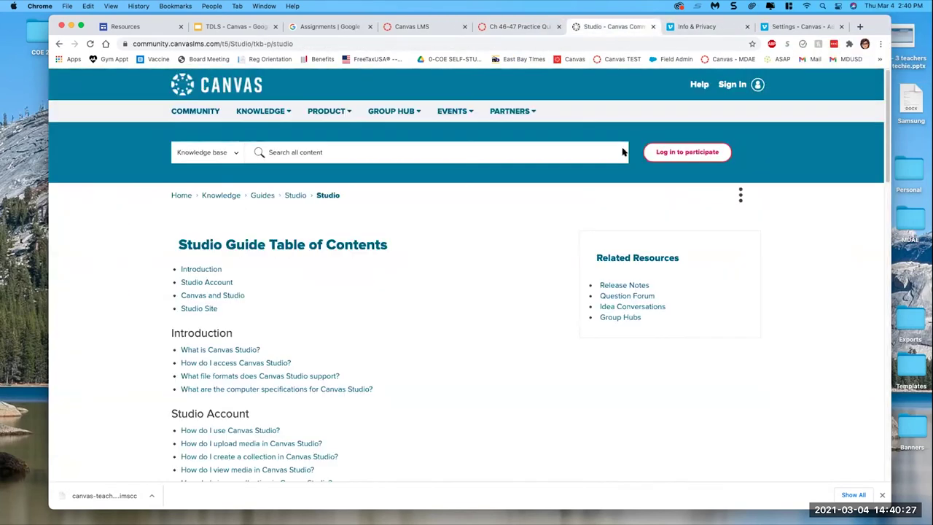
click(652, 27)
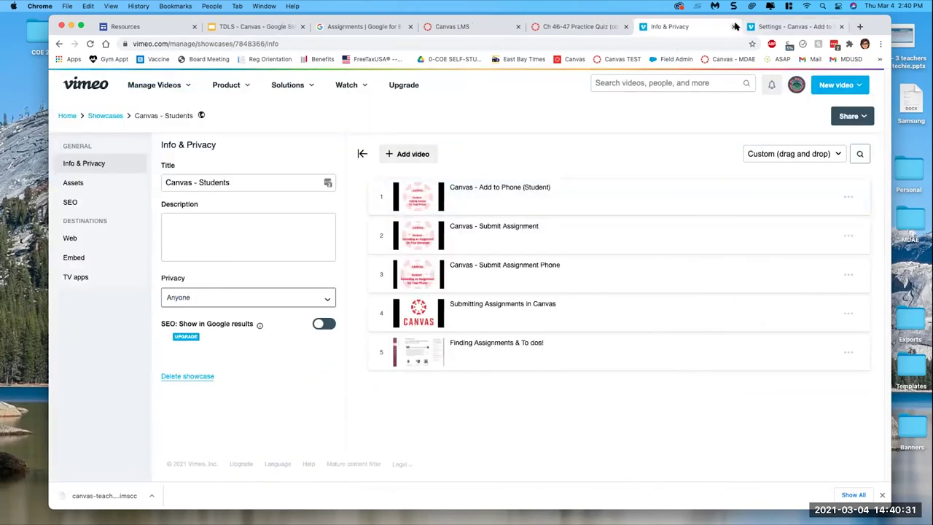
click(733, 27)
click(733, 27)
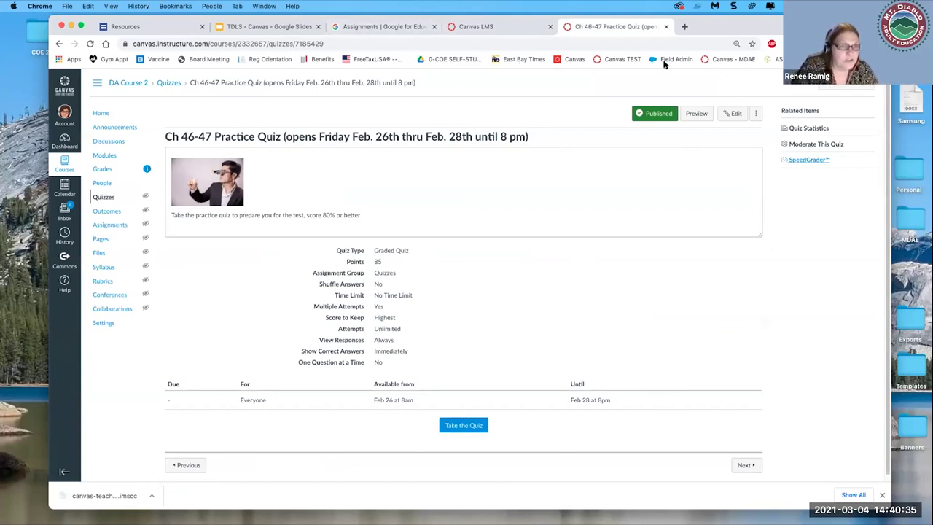
drag(730, 24, 735, 49)
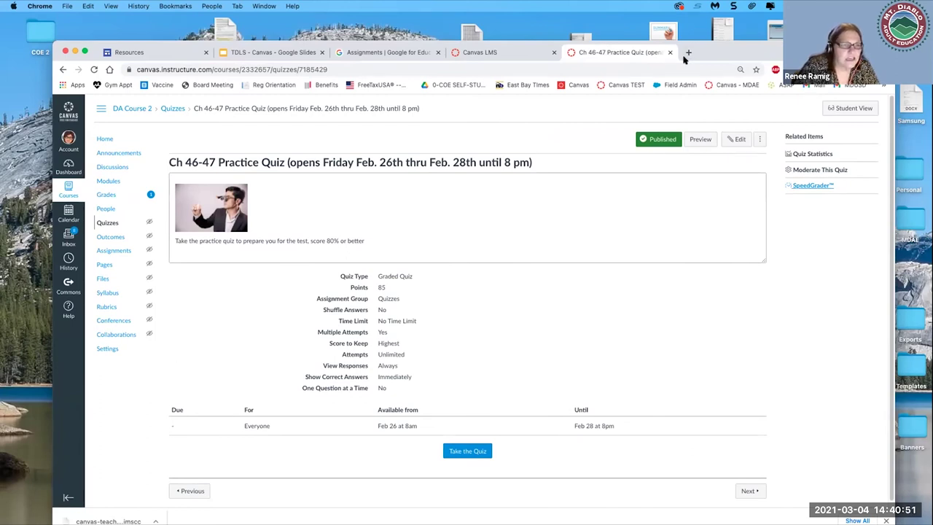
Under Admin, choose the Mt. Diablo Adult Education account and open its Settings
click(469, 52)
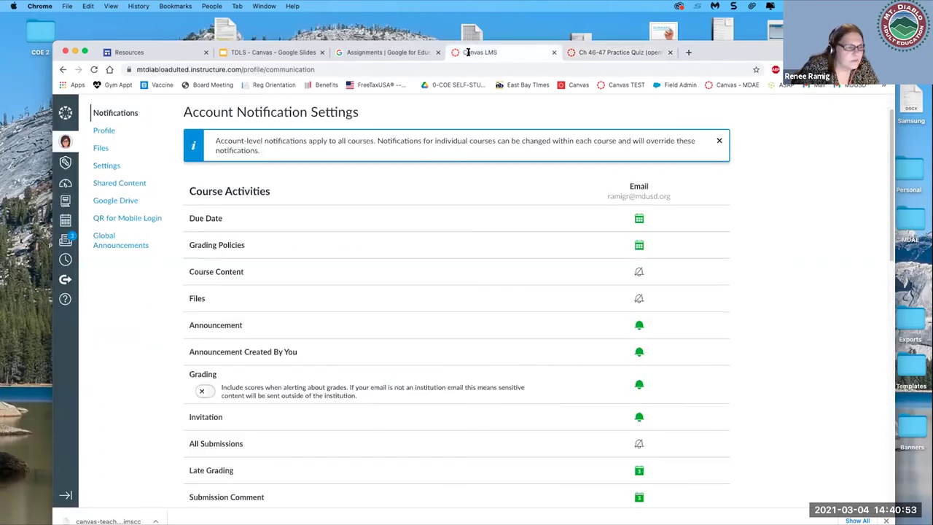
click(64, 162)
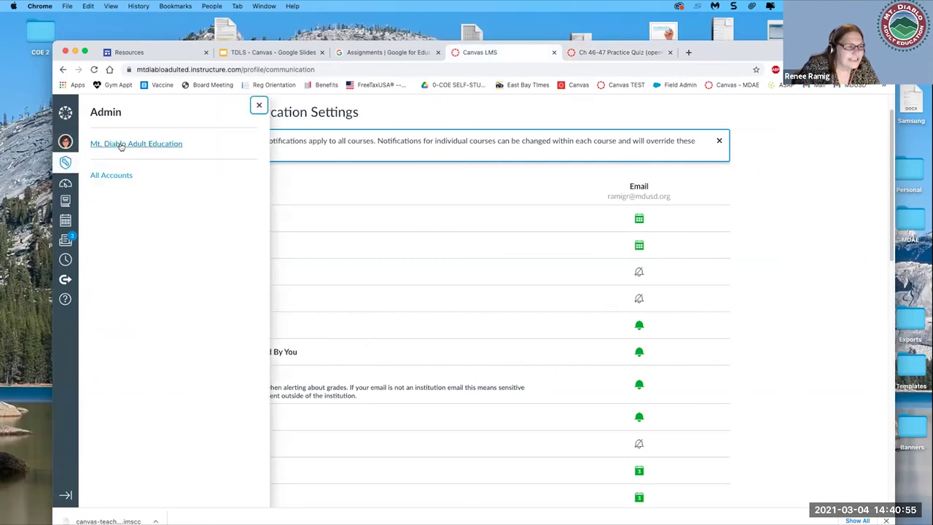
click(121, 145)
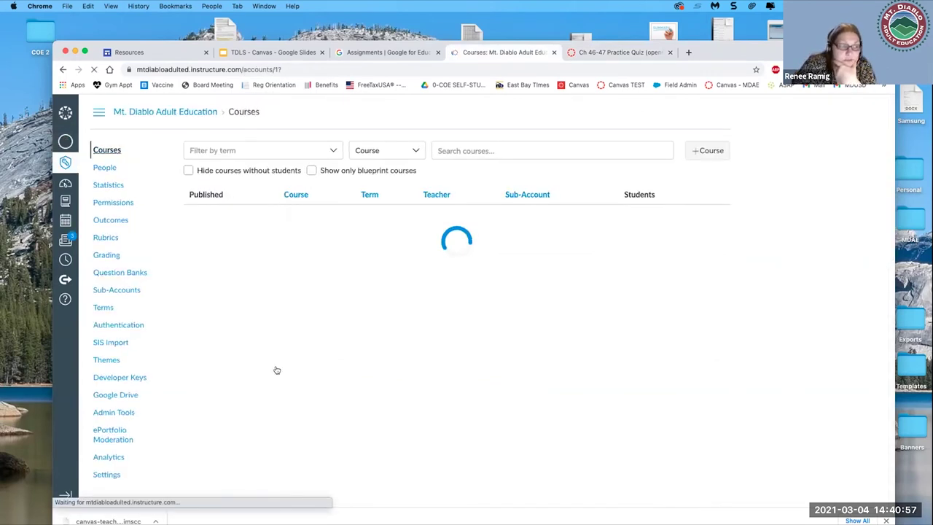
scroll(180, 345, down, 1)
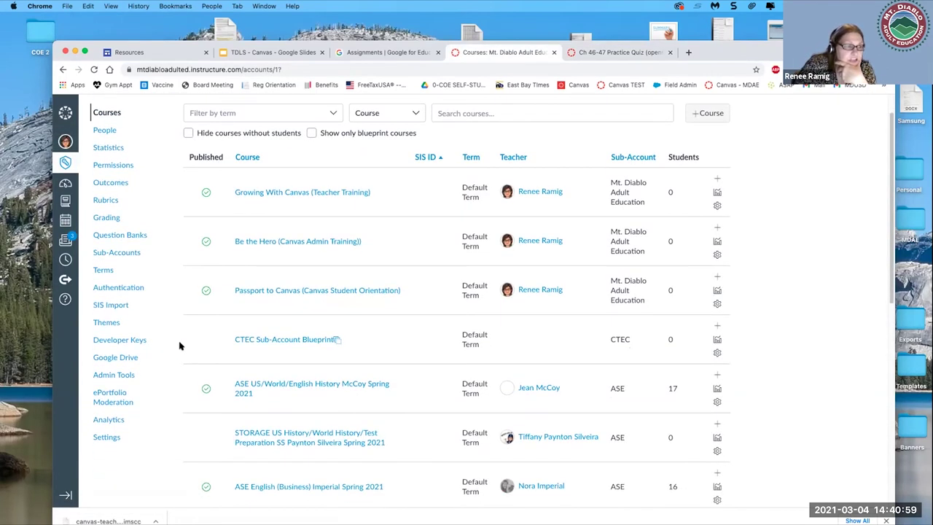
scroll(180, 346, down, 3)
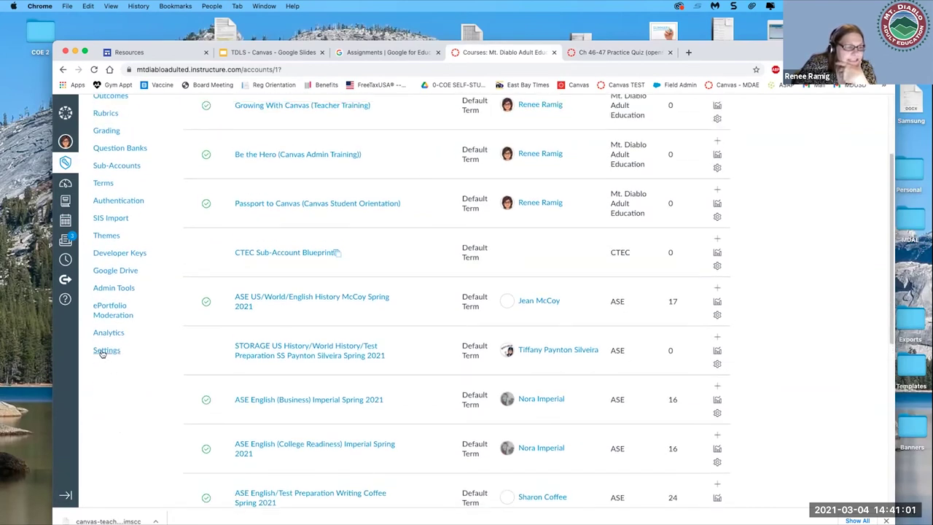
click(103, 352)
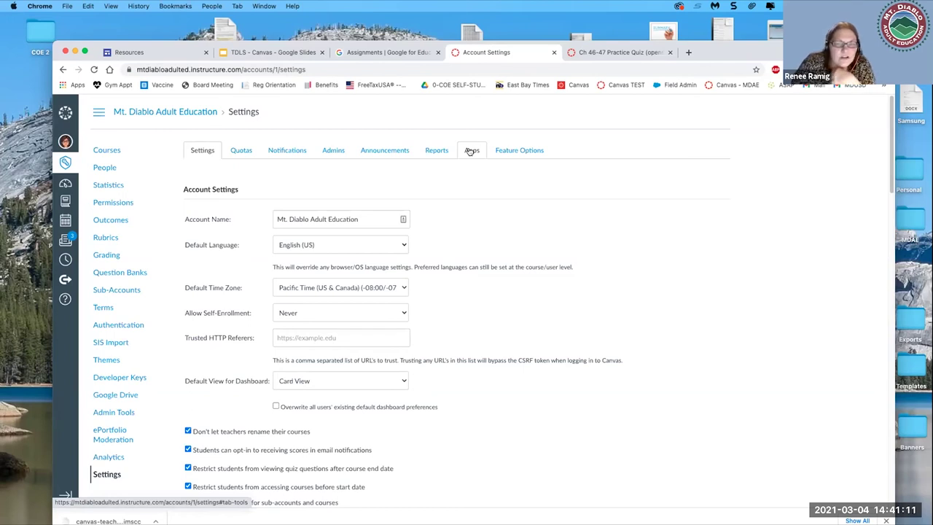
Filter the Apps catalogue for 'newsela', review the Newsela app, then list the configured external apps
click(470, 151)
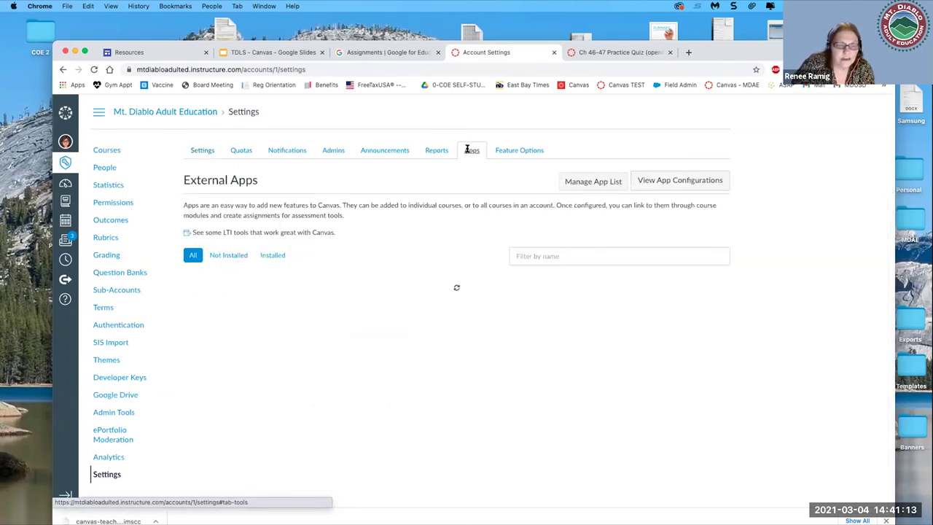
click(583, 261)
text(newsela)
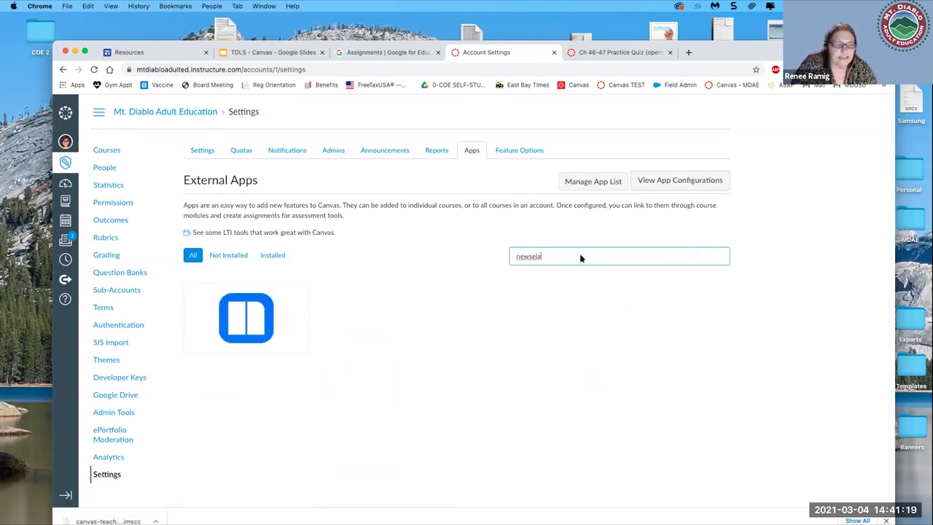
click(252, 327)
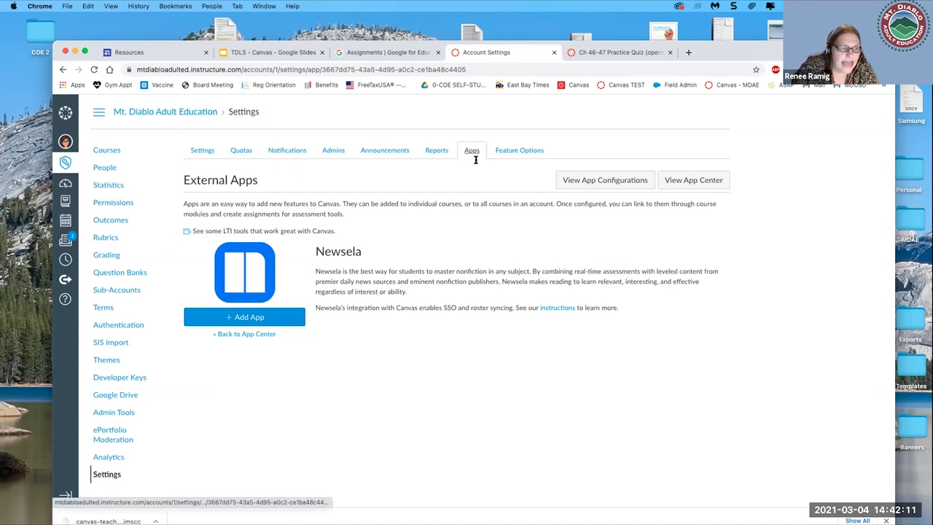
click(63, 70)
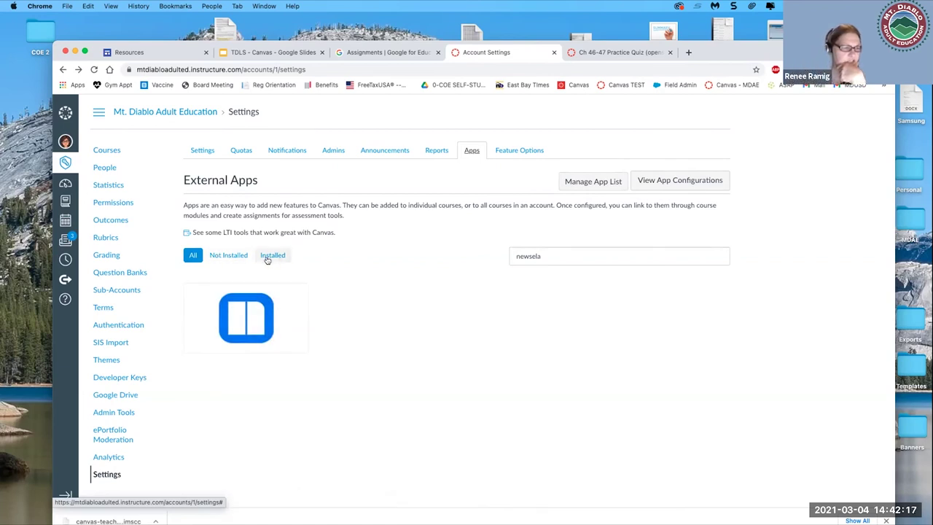
click(688, 183)
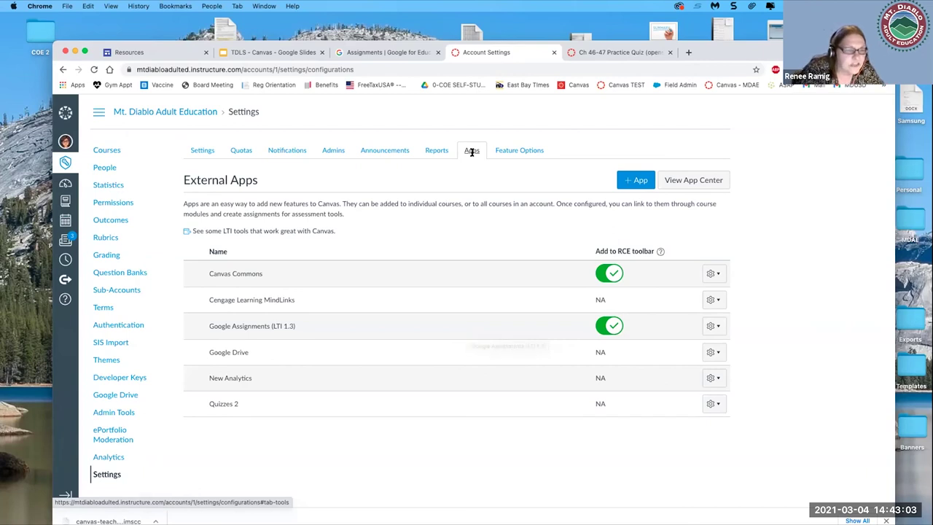
Back on the app catalogue, delete 'newsela' from the app name filter
click(63, 70)
drag(639, 260, 513, 247)
key(BackSpace)
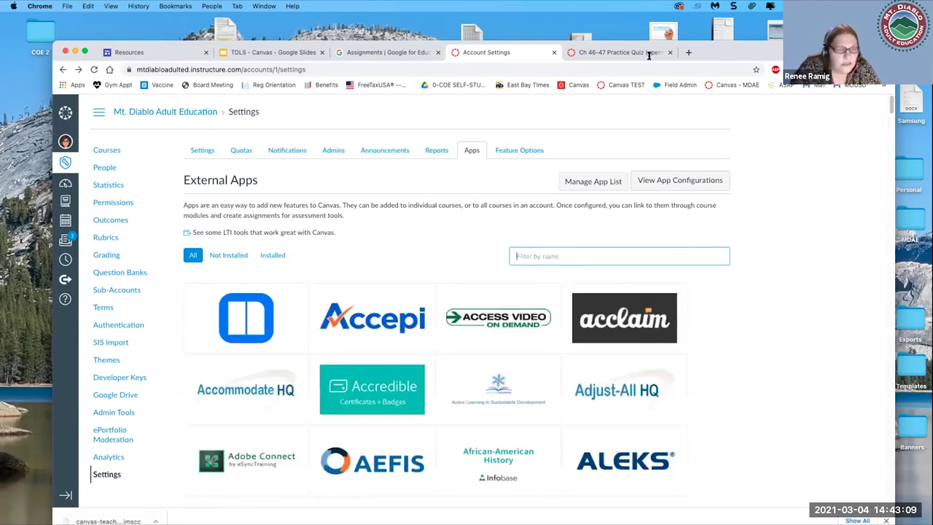
scroll(389, 261, down, 2)
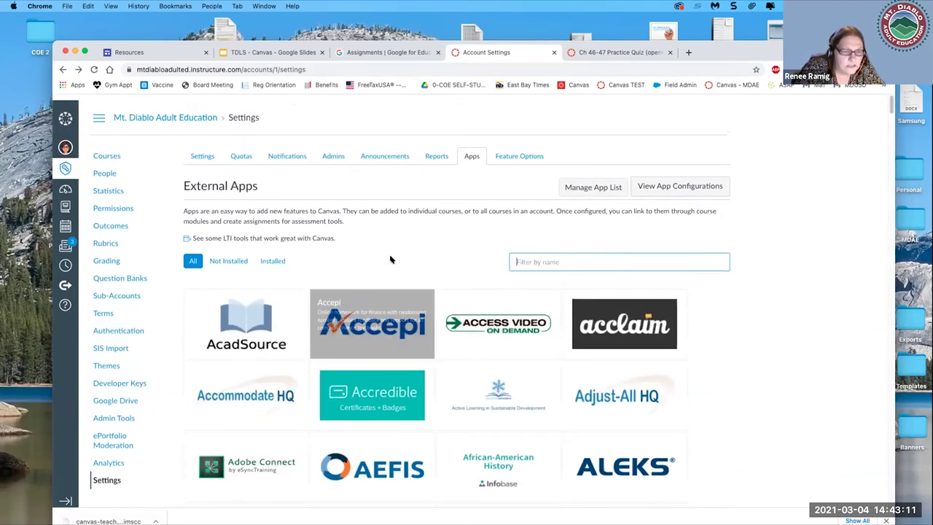
Check the configured apps list, then return to the unfiltered catalogue's name filter
click(614, 255)
click(766, 299)
click(663, 185)
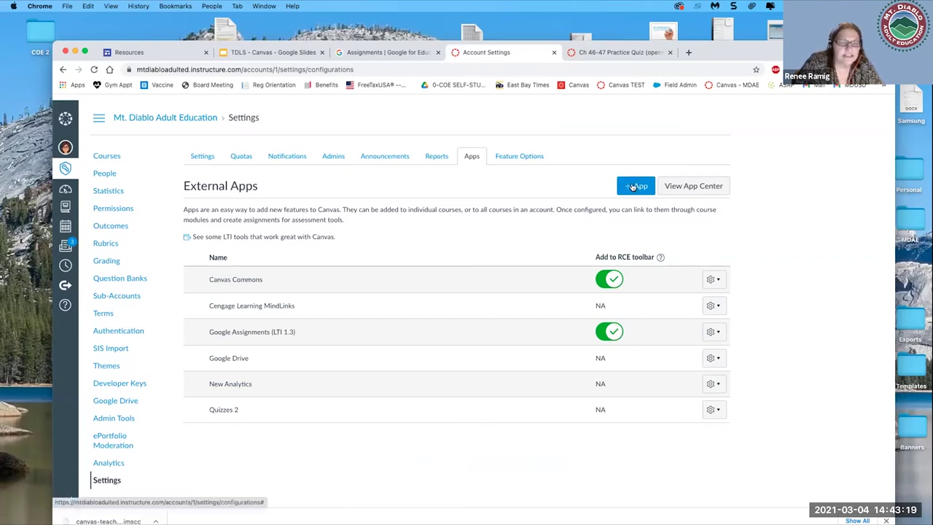
click(62, 70)
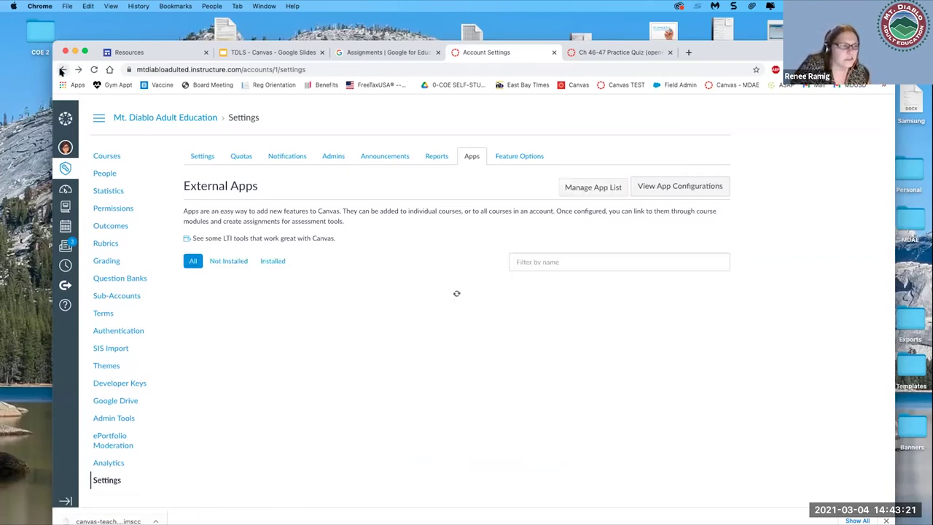
click(547, 261)
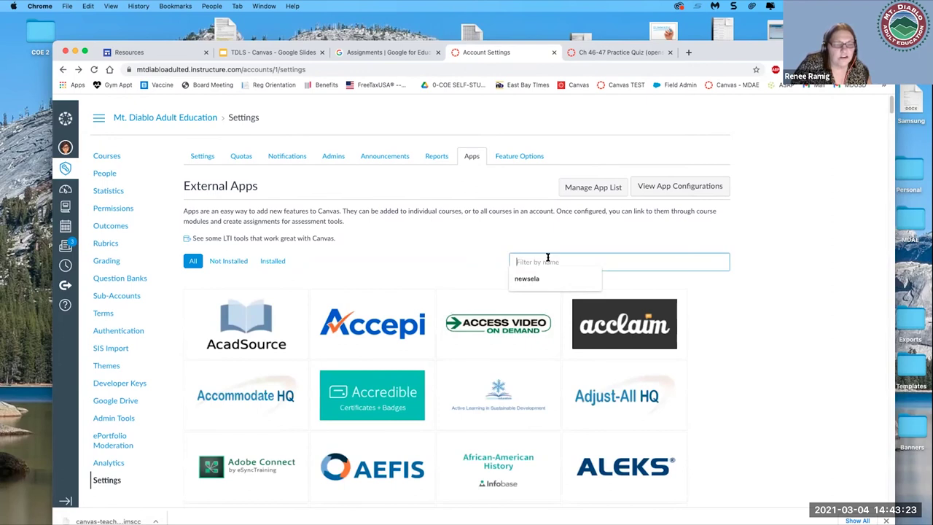
Open the Acclaim app and start adding it, then close the form without adding
click(612, 323)
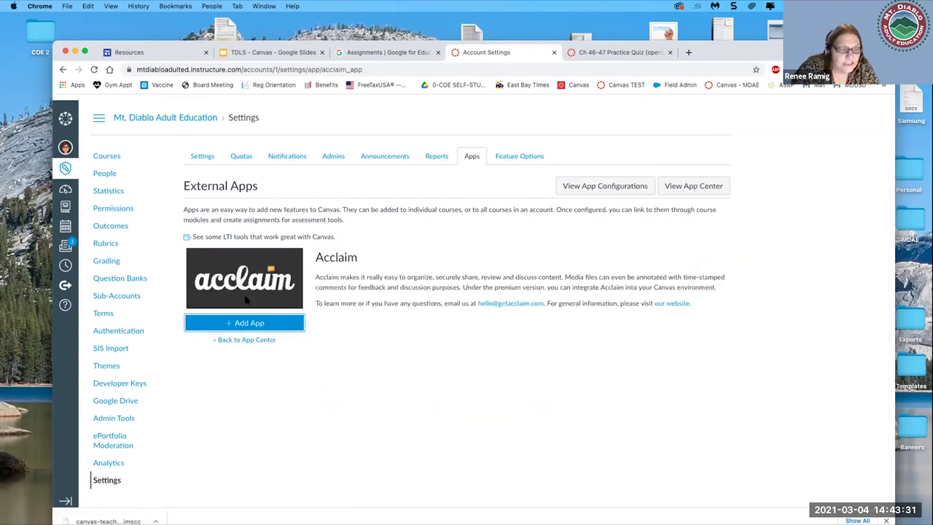
click(241, 323)
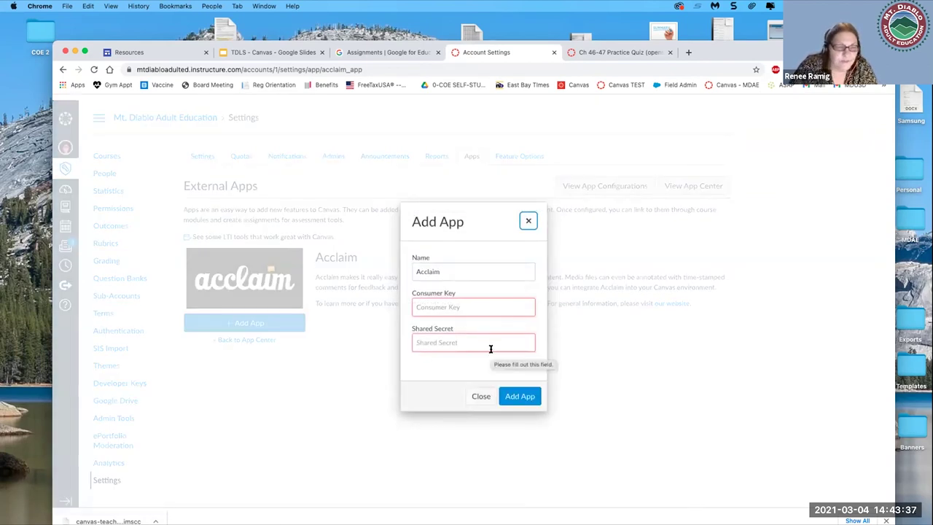
click(455, 308)
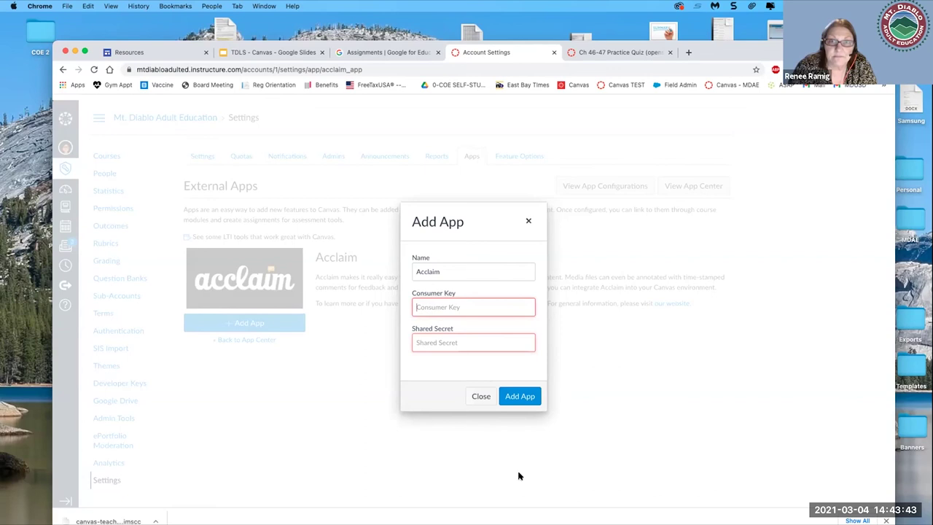
click(478, 395)
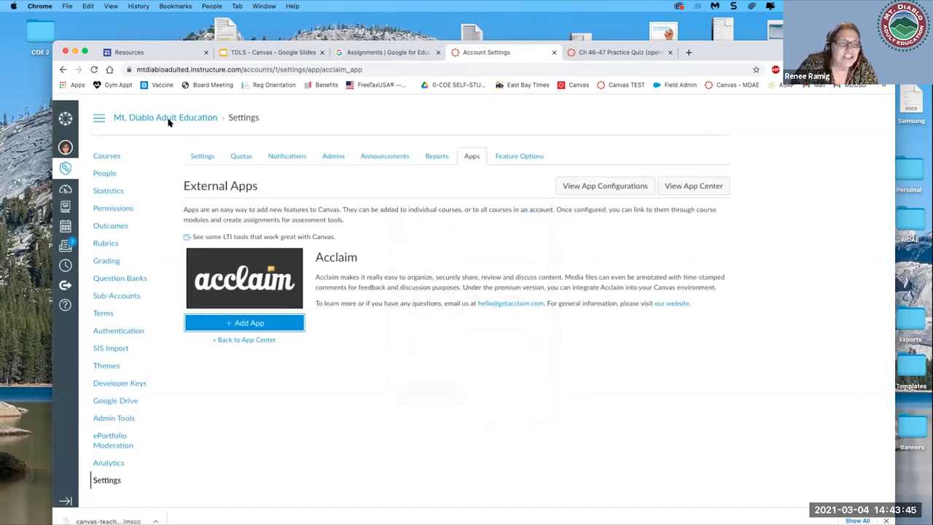
Back in the catalogue, open and cancel Manage App List, then view App Configurations
click(64, 69)
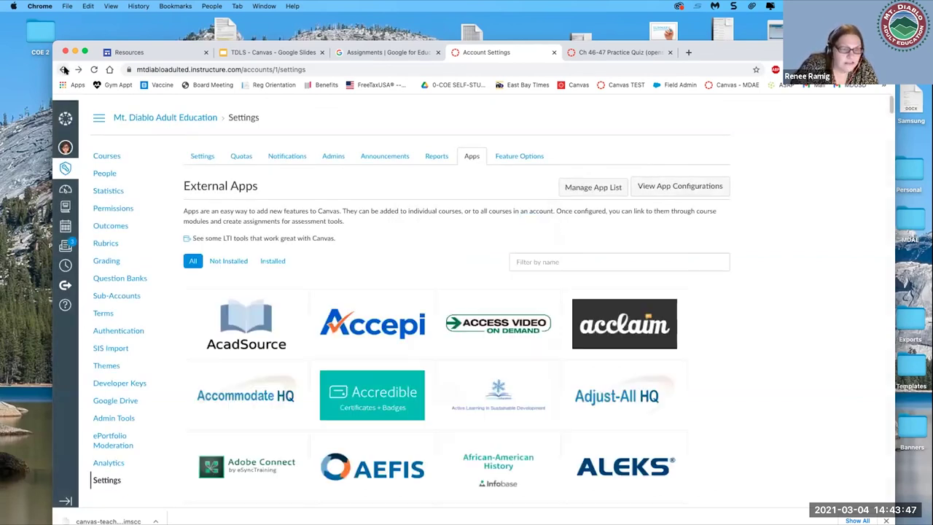
click(594, 188)
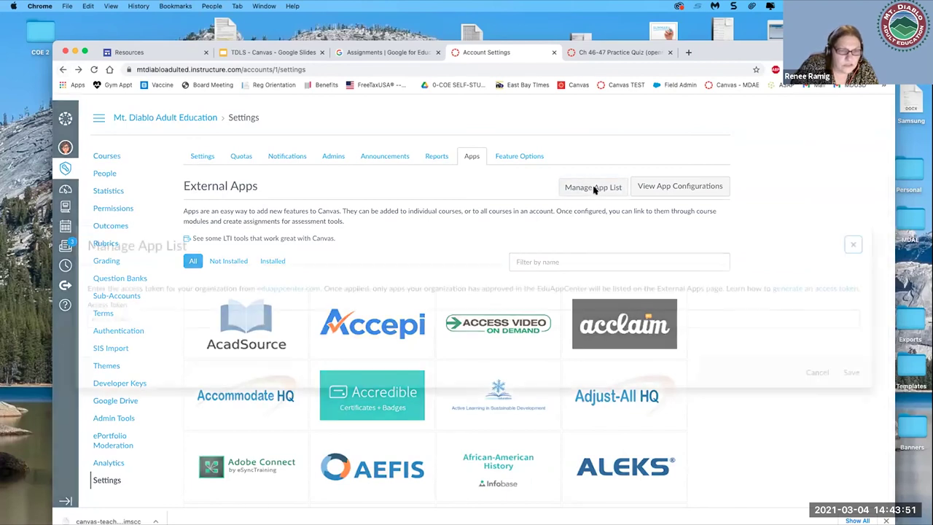
click(815, 375)
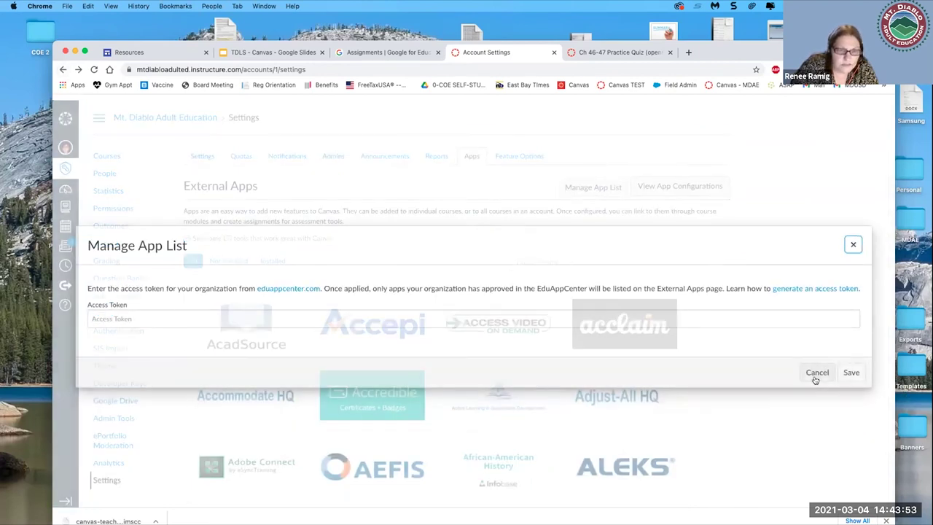
click(656, 186)
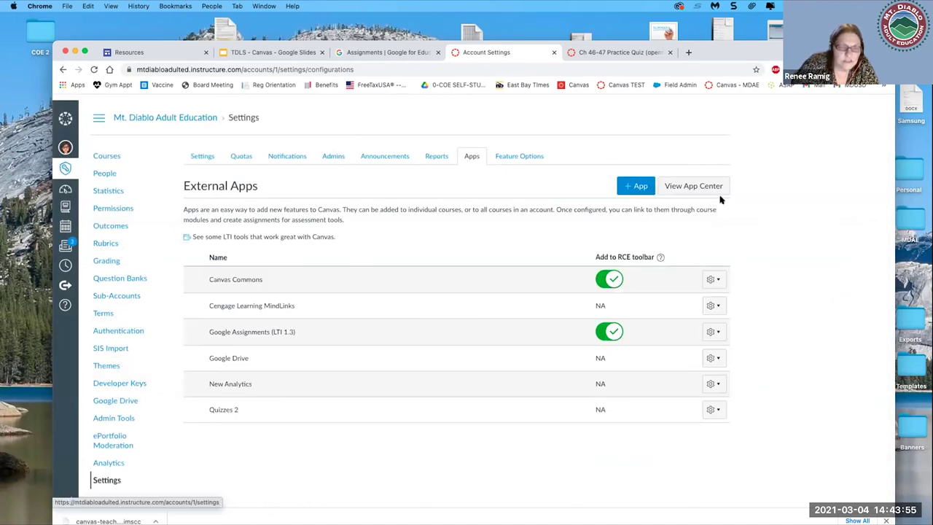
click(624, 191)
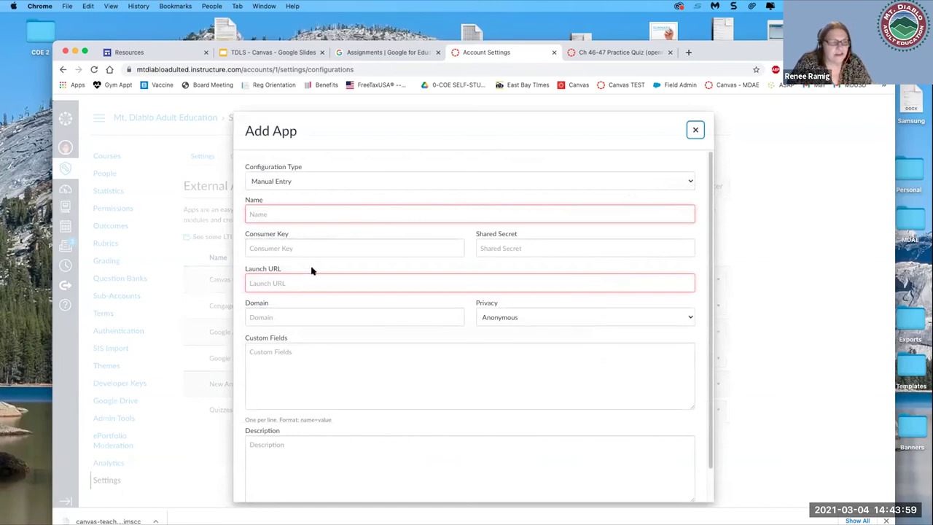
click(331, 185)
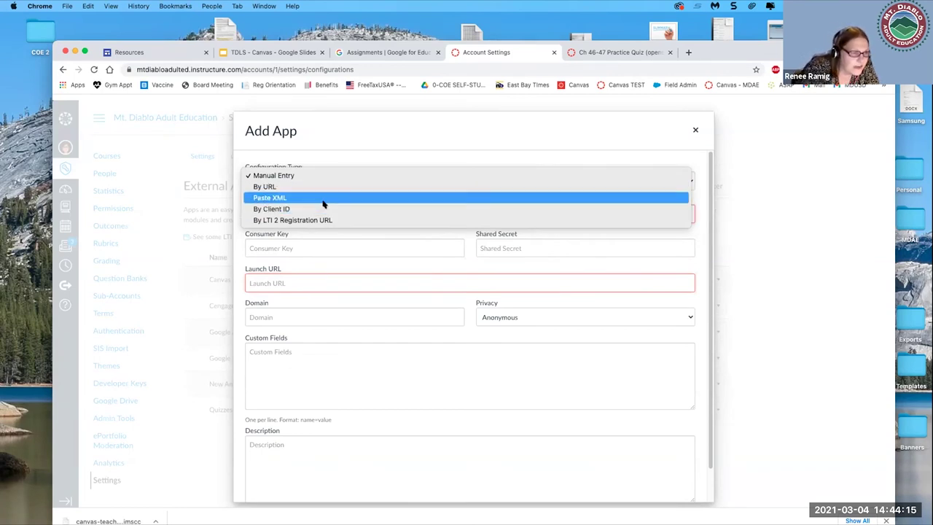
key(Return)
click(263, 367)
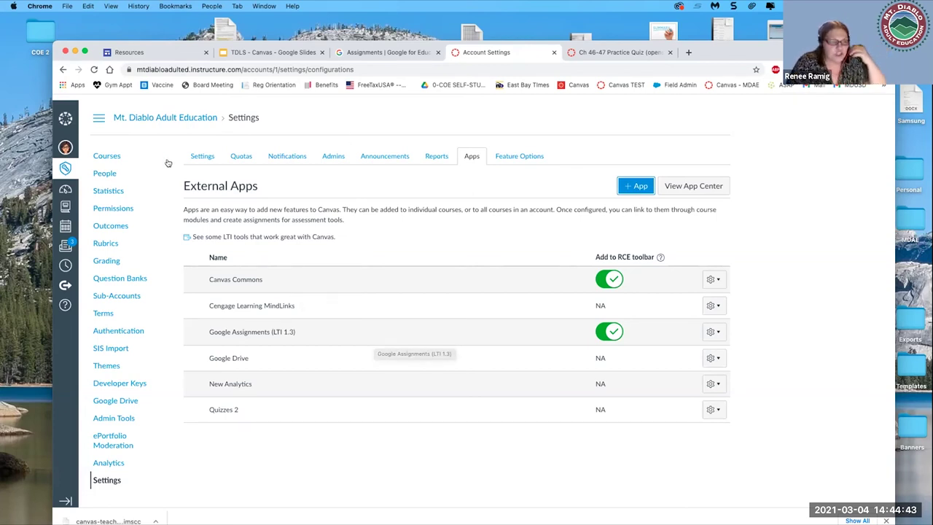
click(64, 70)
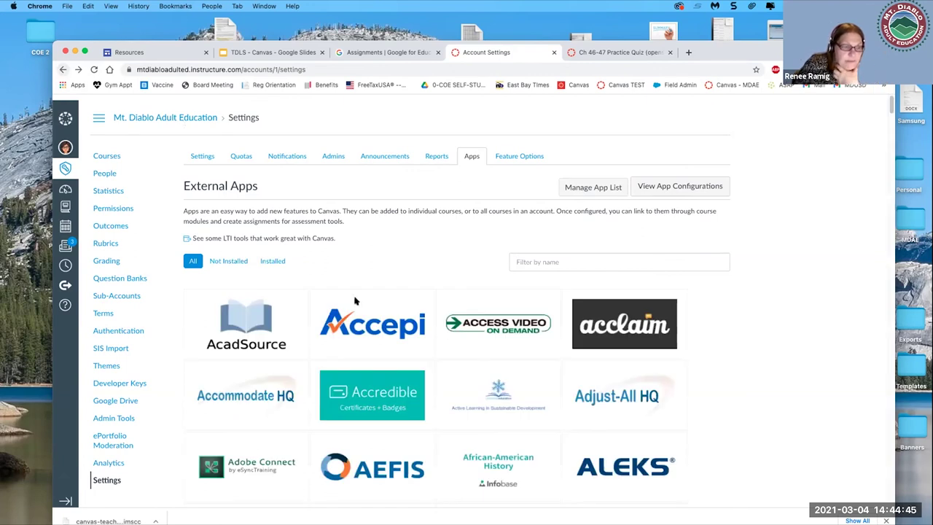
scroll(427, 410, down, 4)
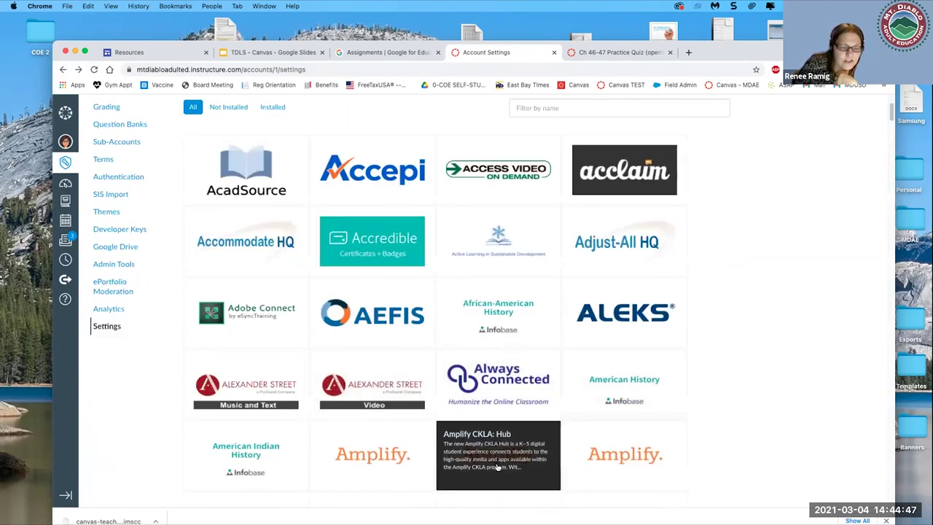
scroll(499, 467, down, 5)
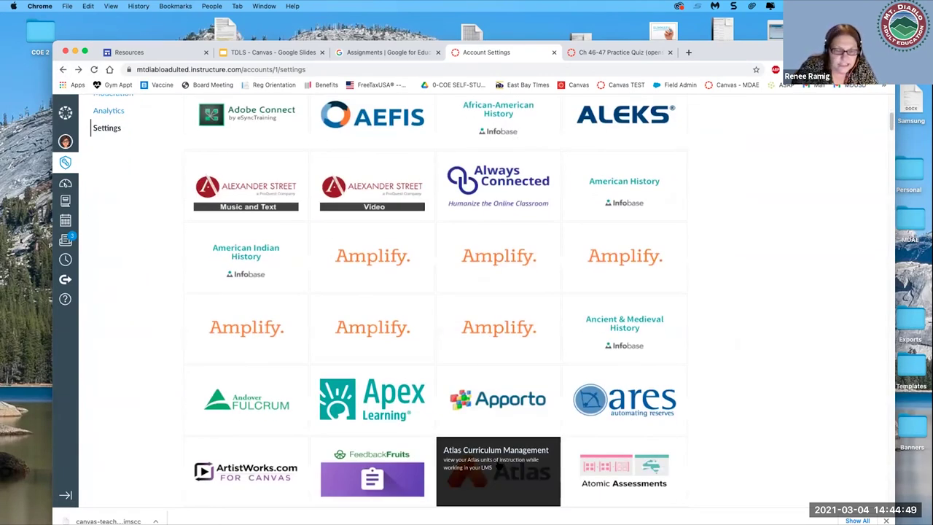
scroll(499, 468, down, 2)
scroll(570, 217, up, 10)
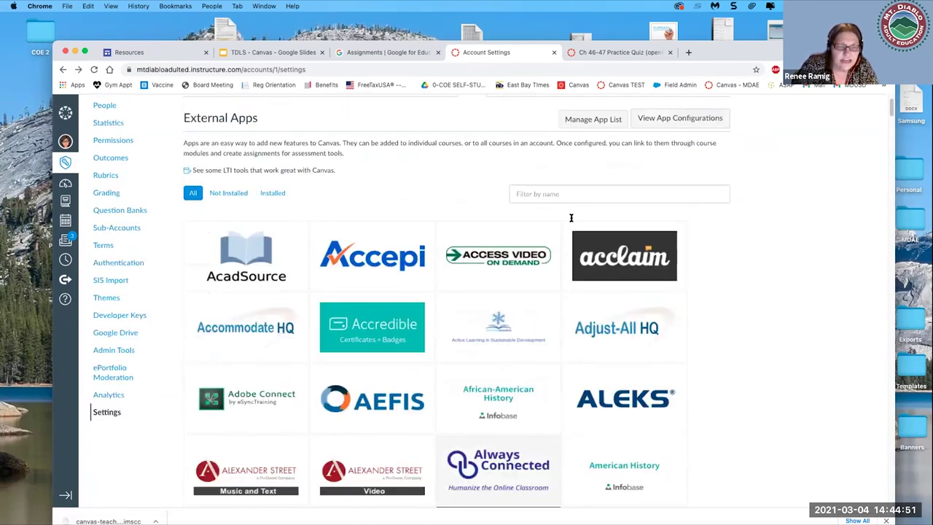
scroll(575, 204, up, 2)
click(672, 180)
click(647, 185)
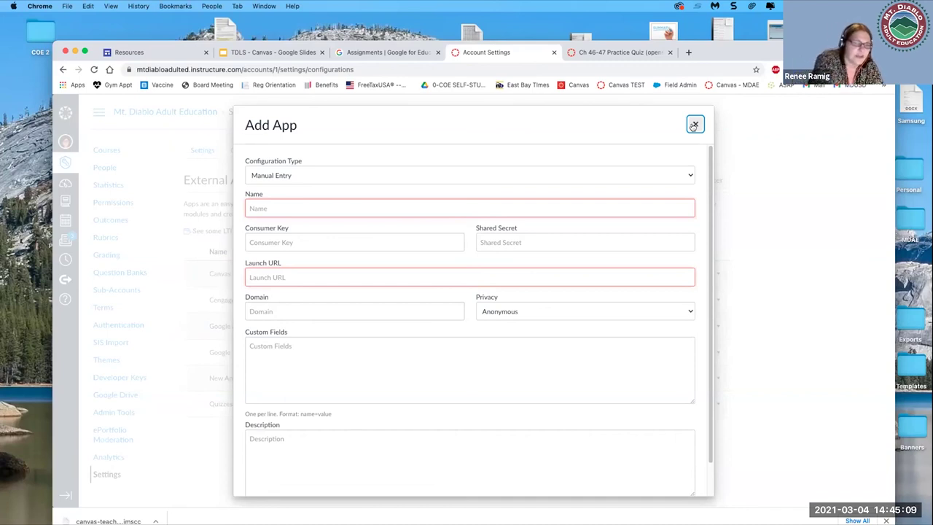
click(694, 126)
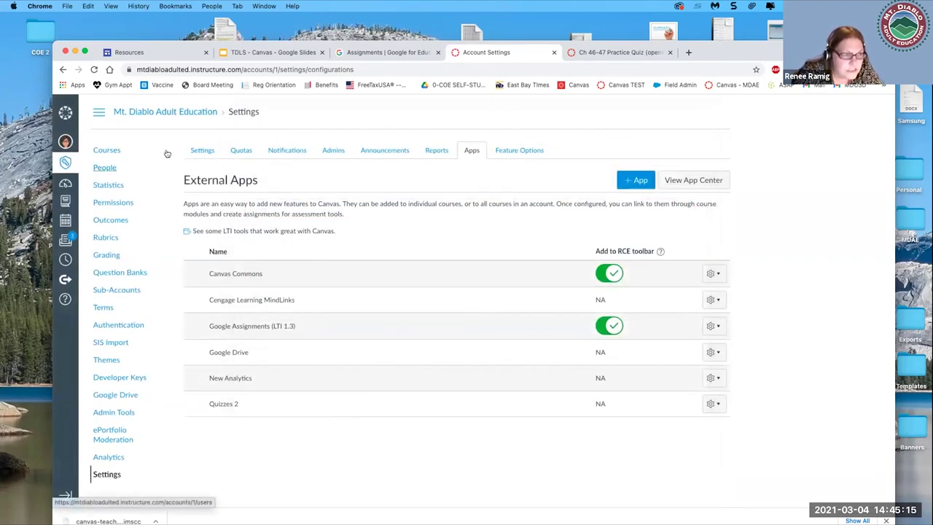
Drag the CANVAS logo right of the bullet list, then return to the Ch 46-47 Practice Quiz
click(280, 53)
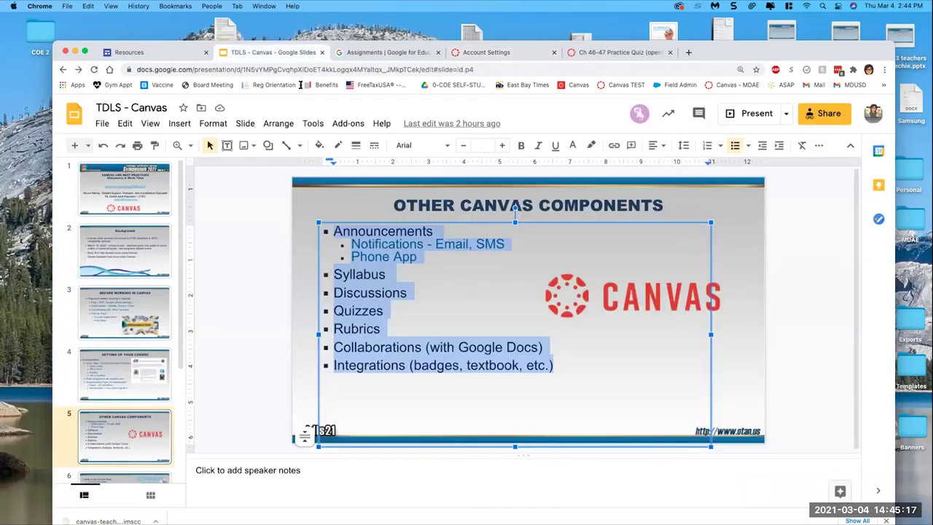
click(473, 391)
drag(557, 370, 366, 383)
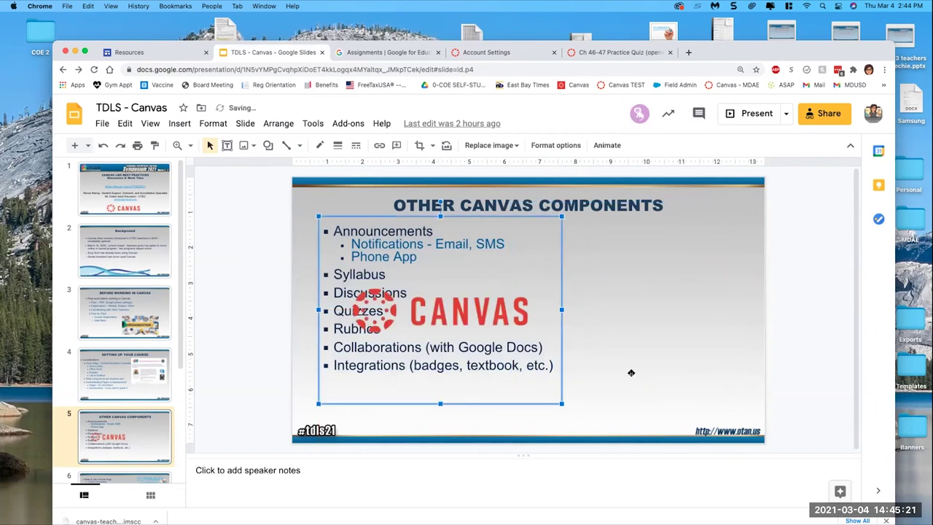
drag(537, 216, 736, 217)
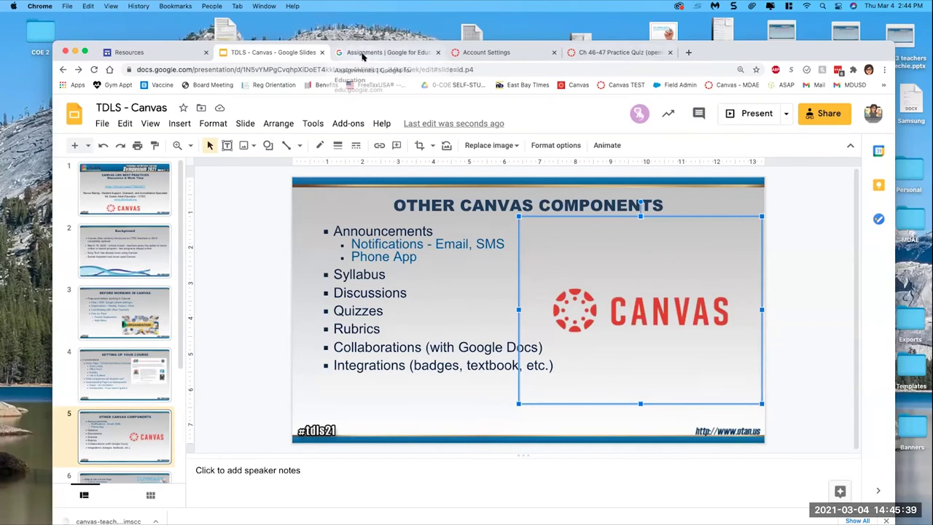
click(226, 320)
click(613, 59)
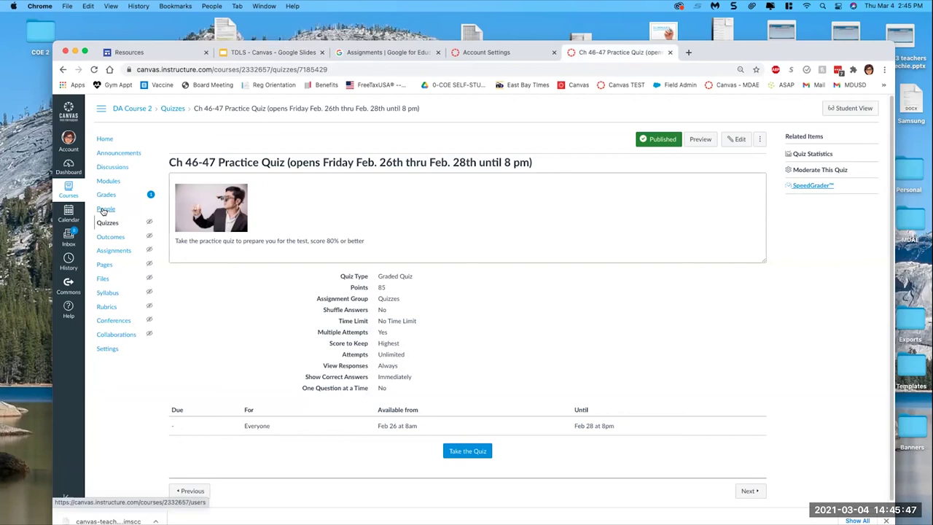
Review the DA Course 2 People roster, then go to the Dashboard
click(104, 210)
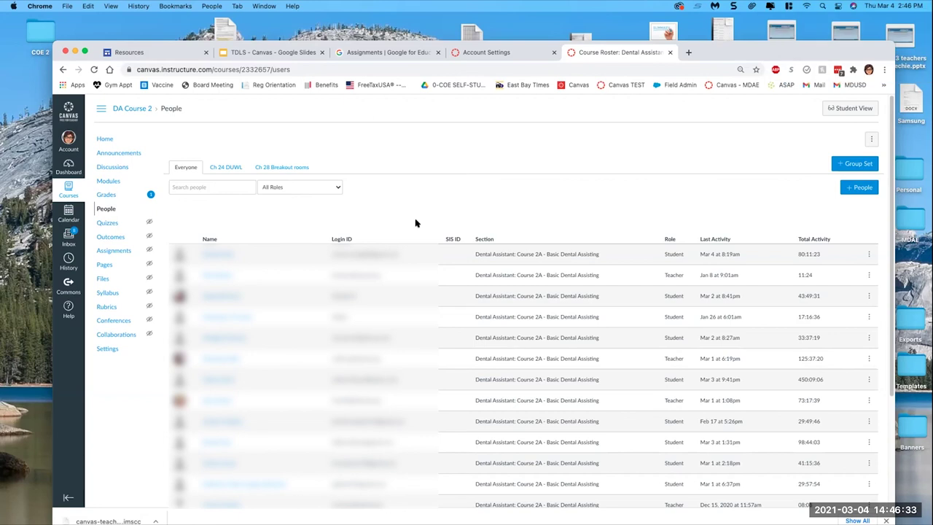
click(68, 167)
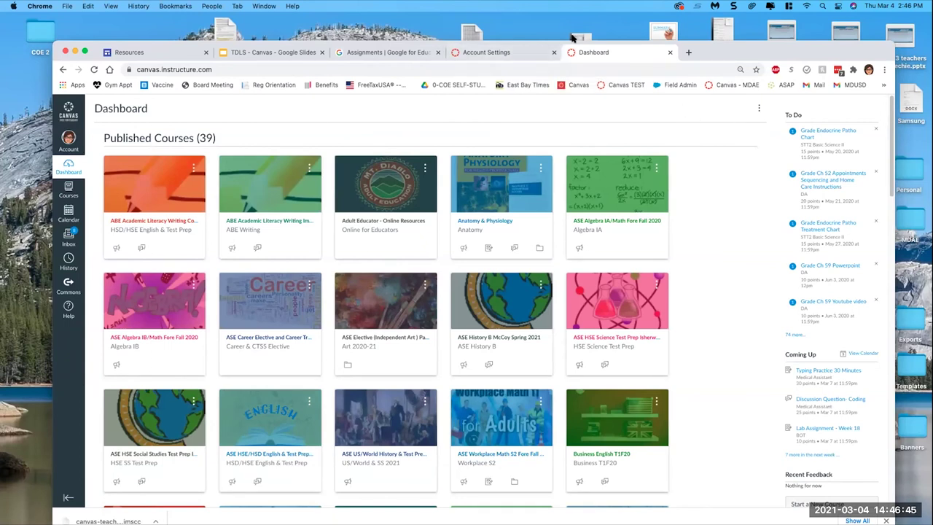
click(502, 54)
click(629, 52)
Browse the account's Courses, open Growing With Canvas (Teacher Training), then return to the Dashboard
click(502, 52)
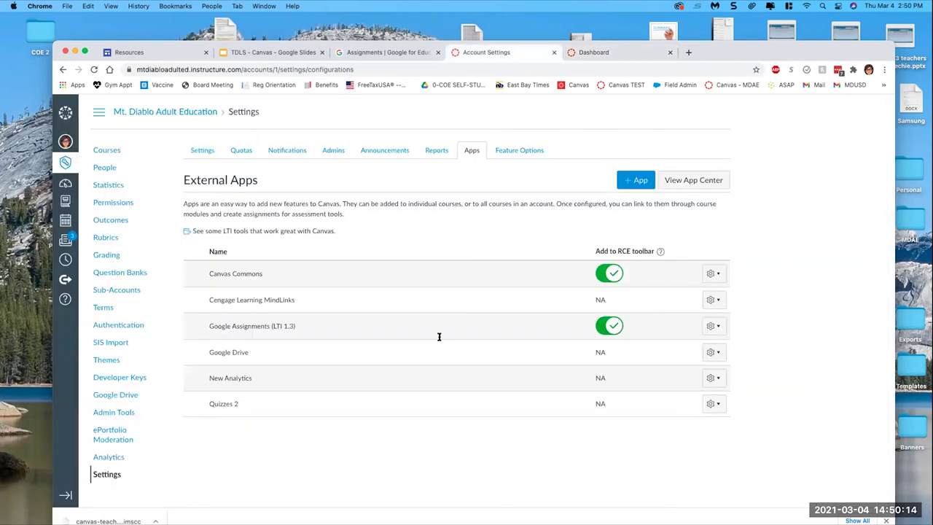
click(107, 155)
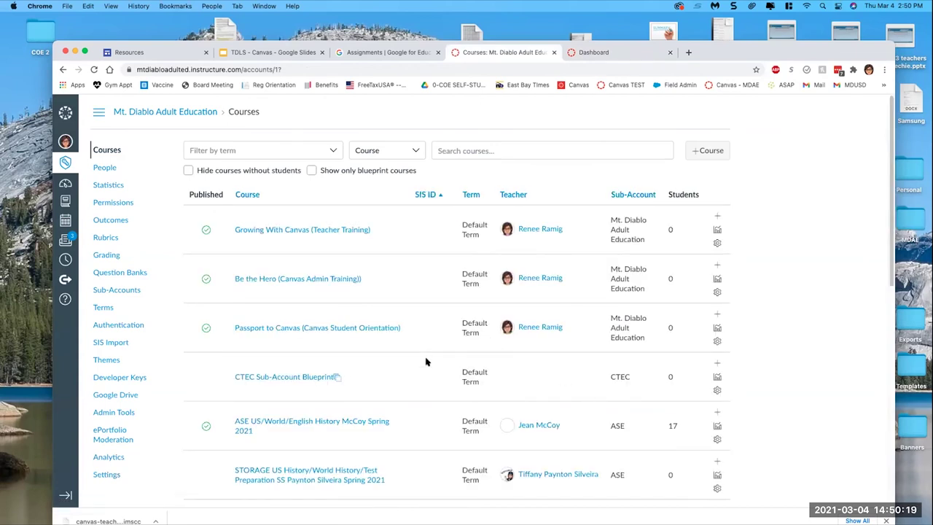
scroll(395, 435, down, 4)
scroll(395, 435, down, 4)
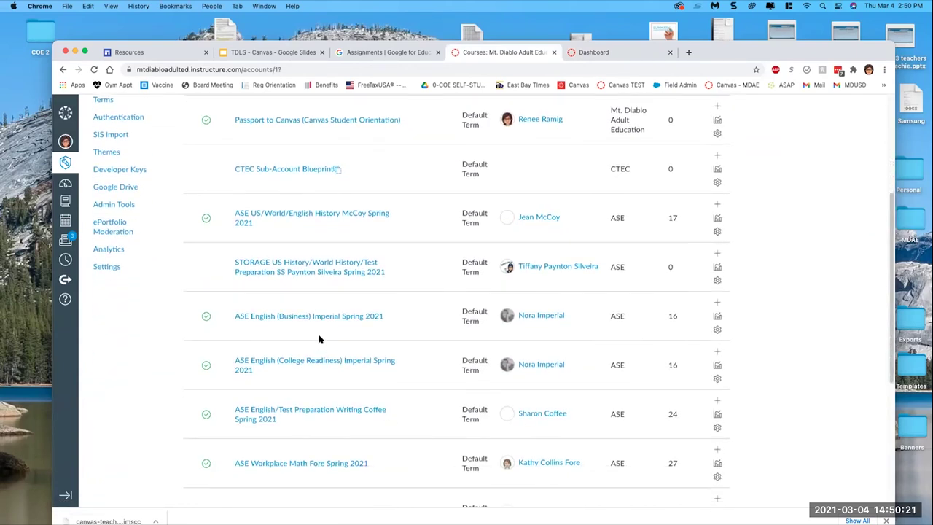
scroll(320, 318, up, 4)
scroll(380, 387, up, 5)
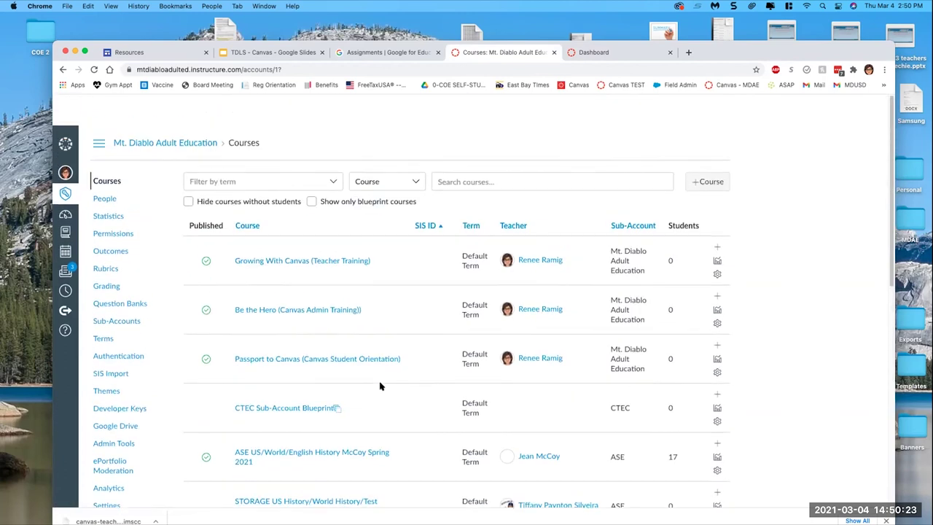
click(291, 249)
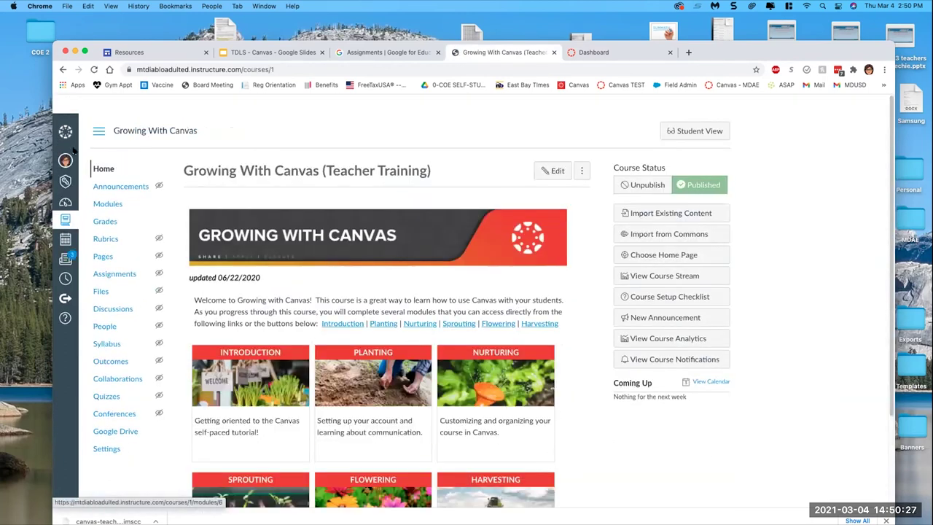
click(62, 69)
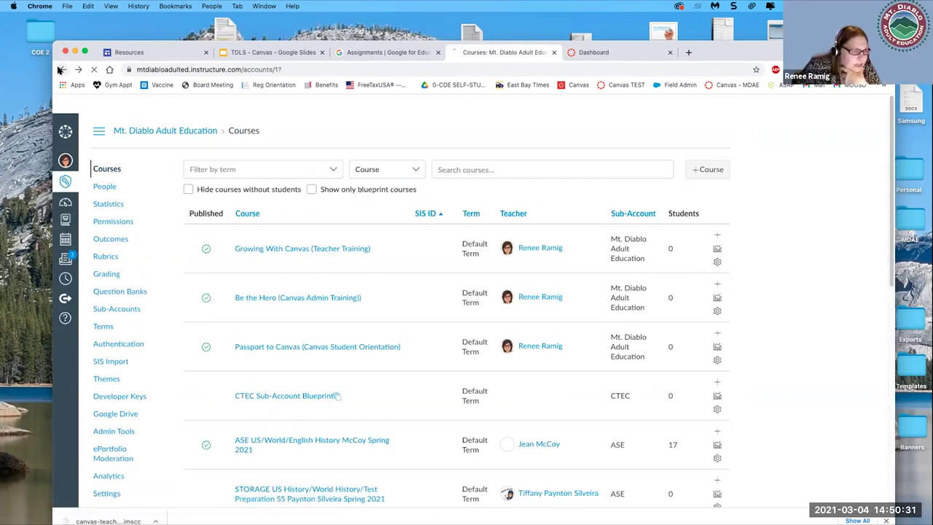
click(61, 69)
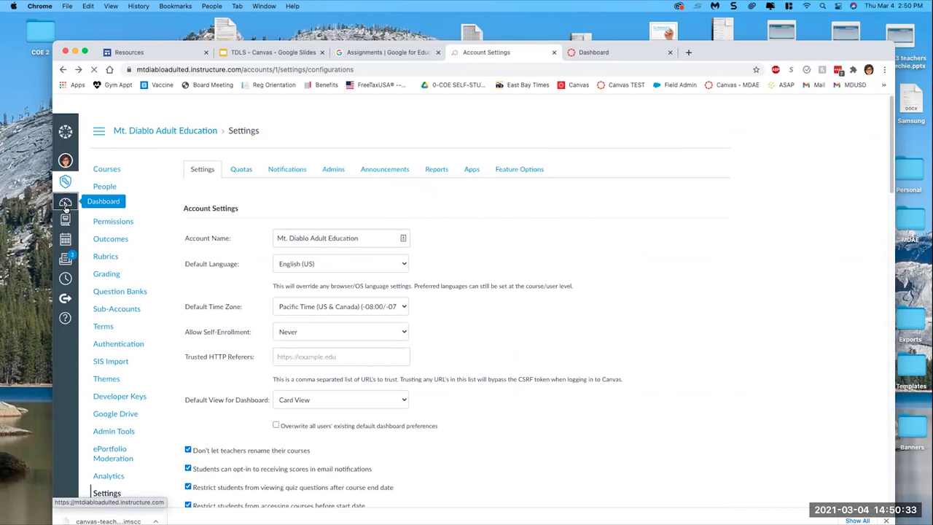
click(65, 205)
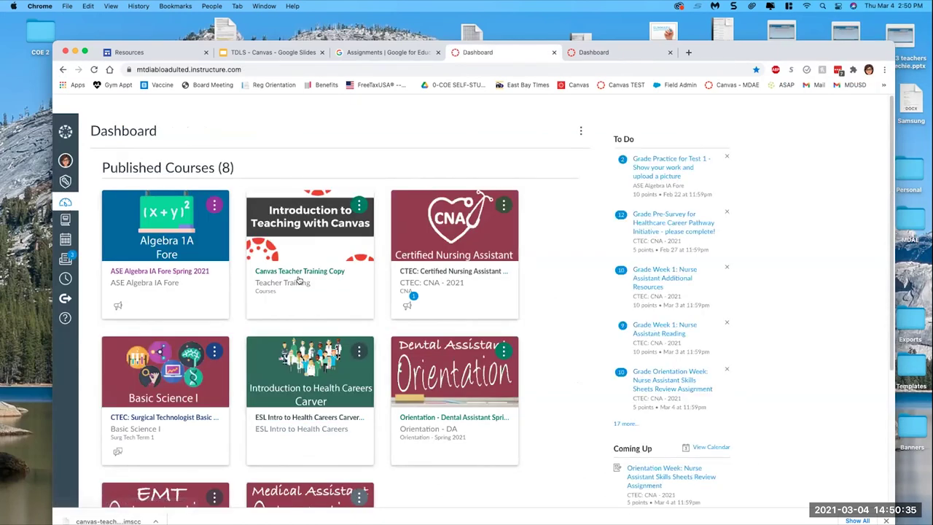
In Canvas Teacher Training Copy's Modules, lock the Introduction module until Mar 5, 2021 at 12am
click(301, 273)
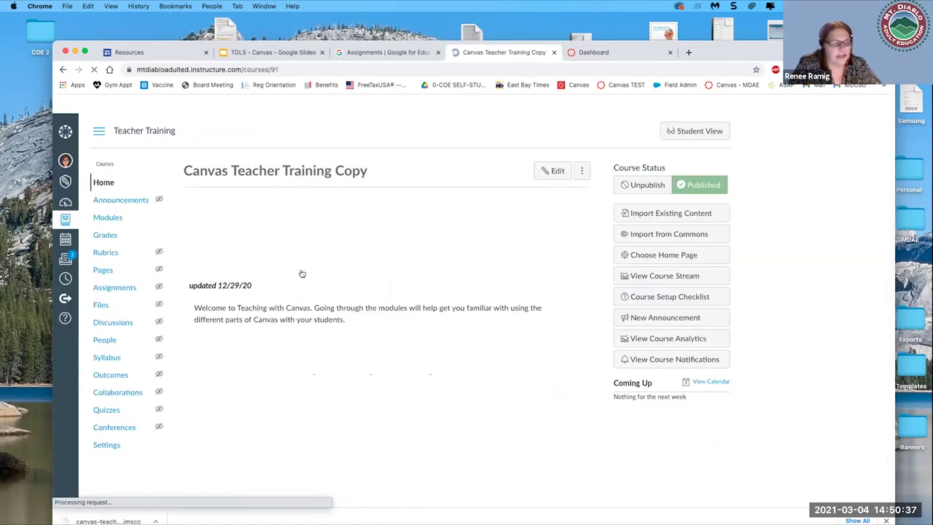
click(108, 218)
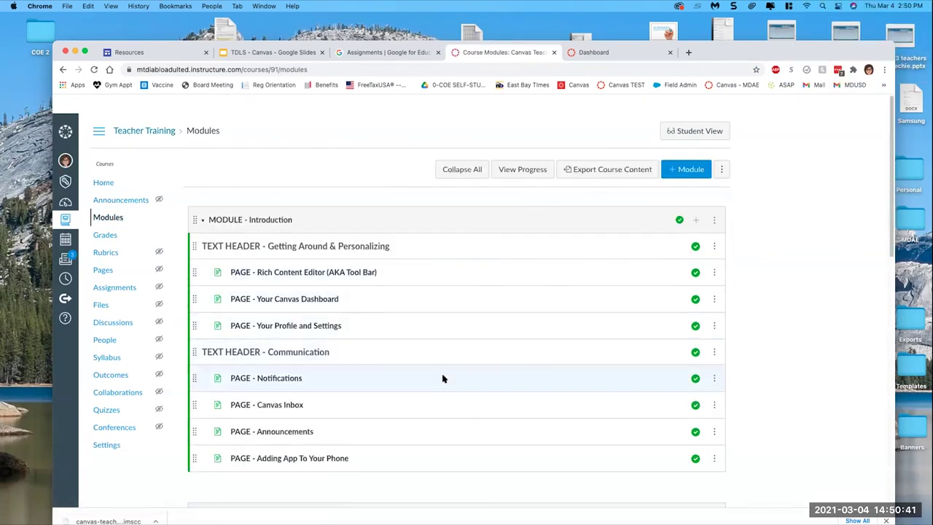
scroll(441, 377, down, 1)
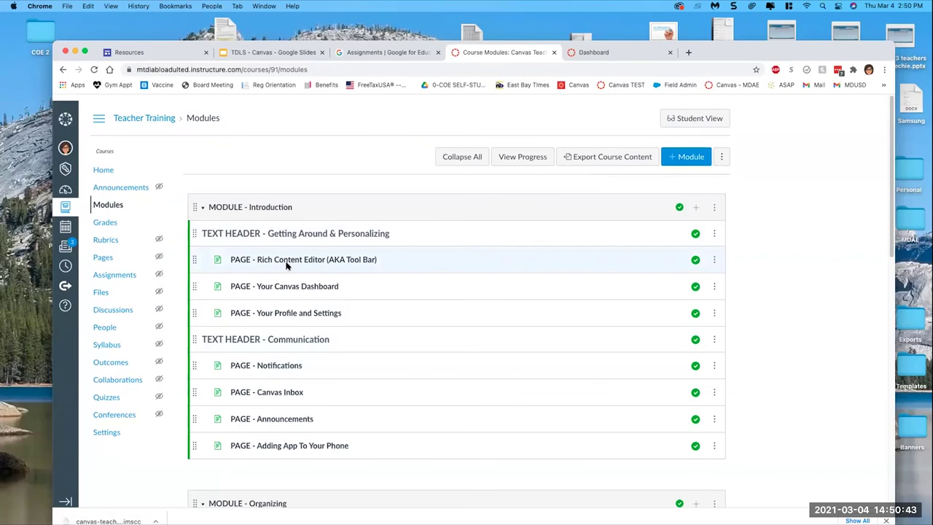
click(712, 209)
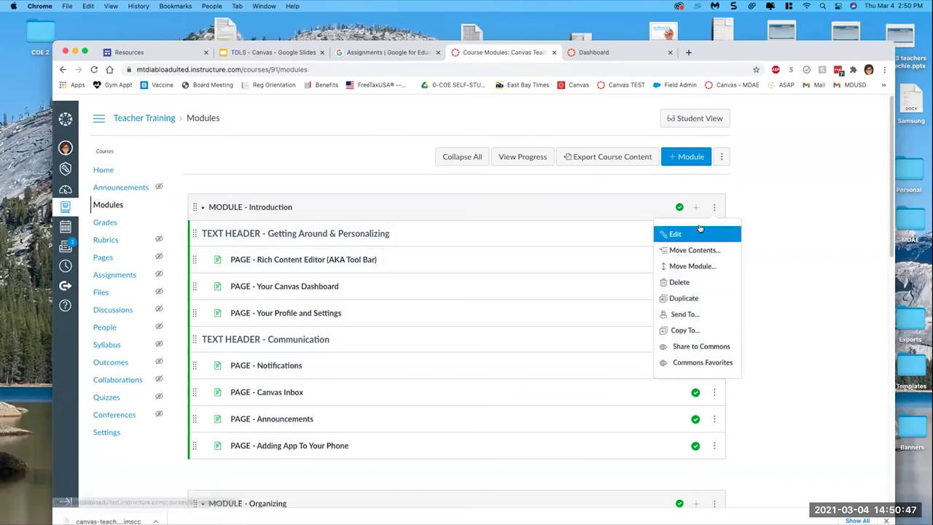
click(685, 237)
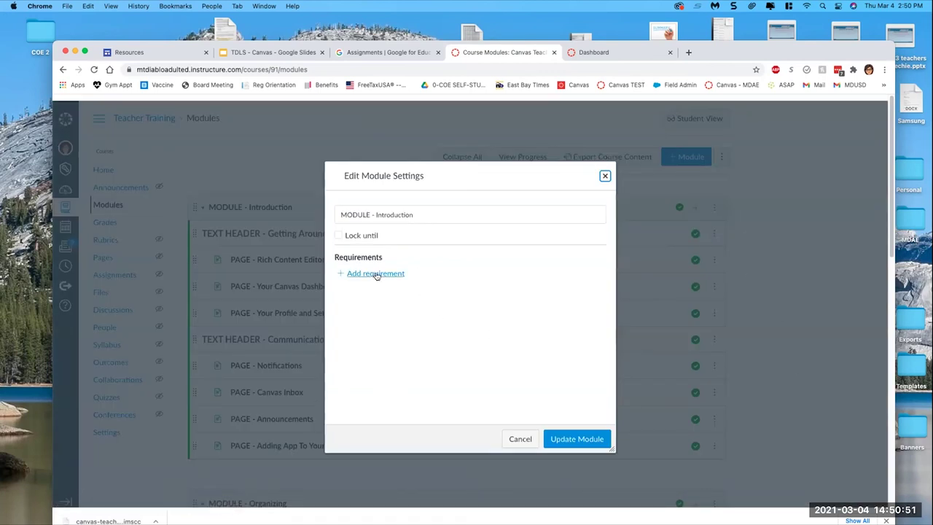
click(340, 235)
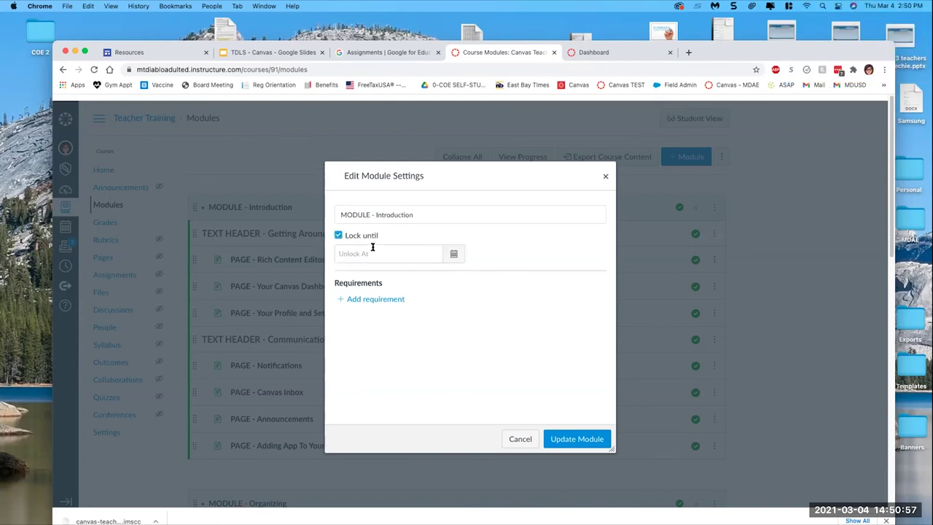
click(455, 253)
click(426, 302)
click(577, 441)
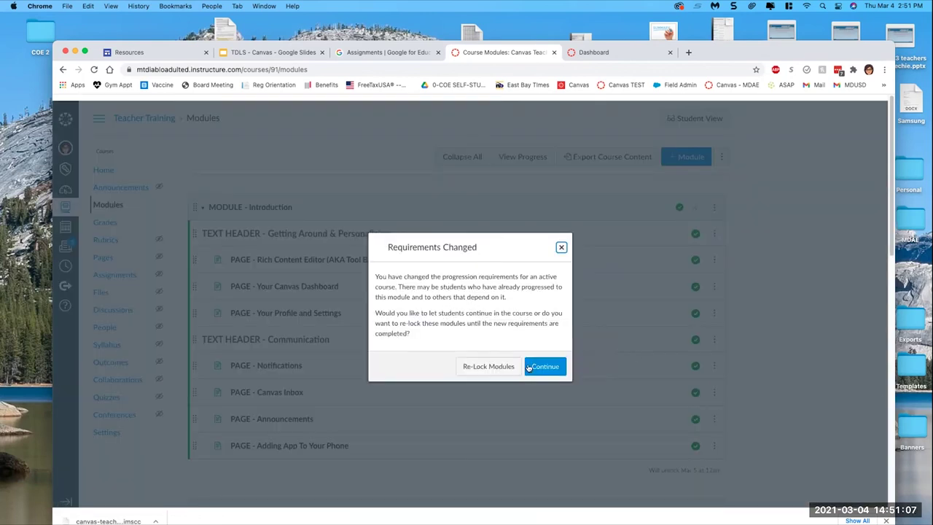
click(552, 370)
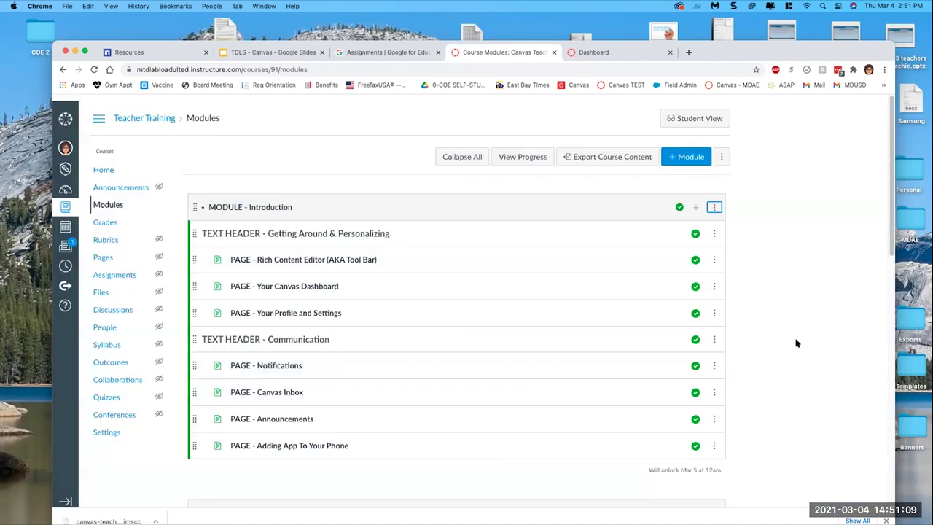
click(713, 209)
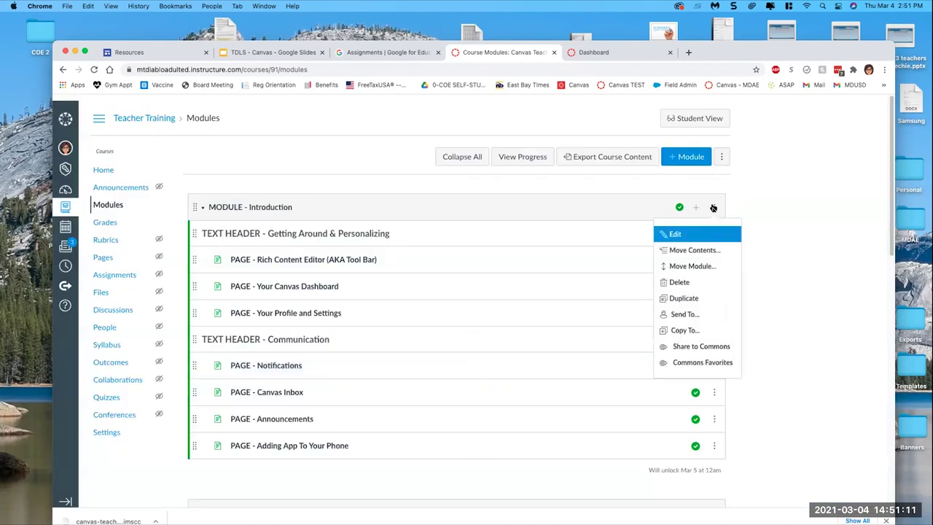
click(702, 233)
click(373, 307)
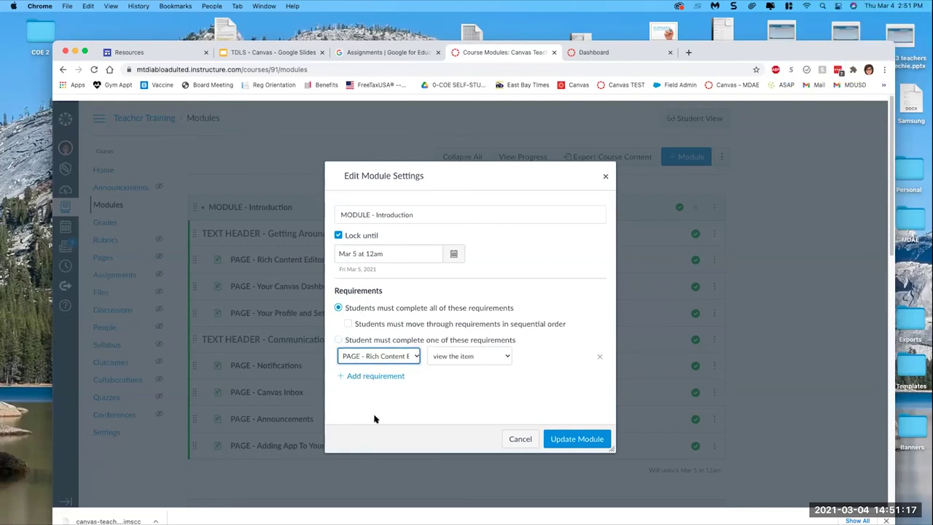
click(376, 360)
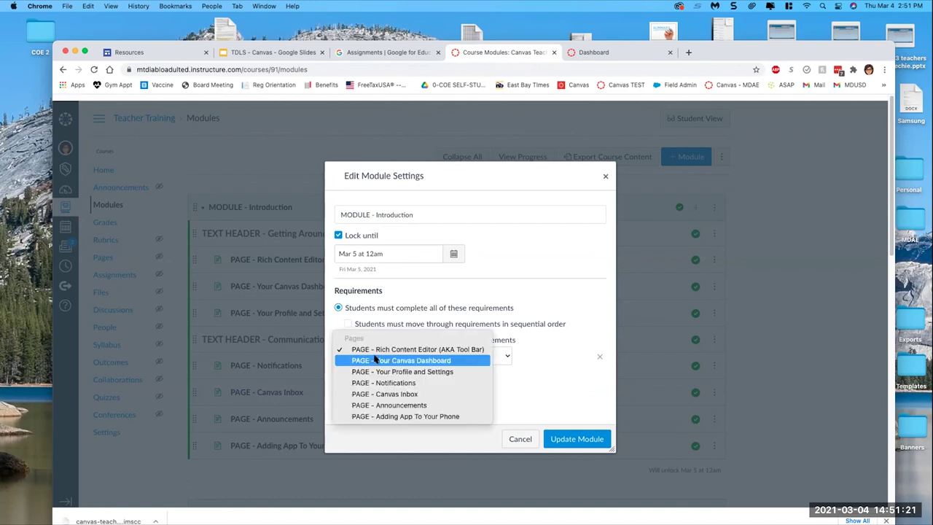
click(371, 394)
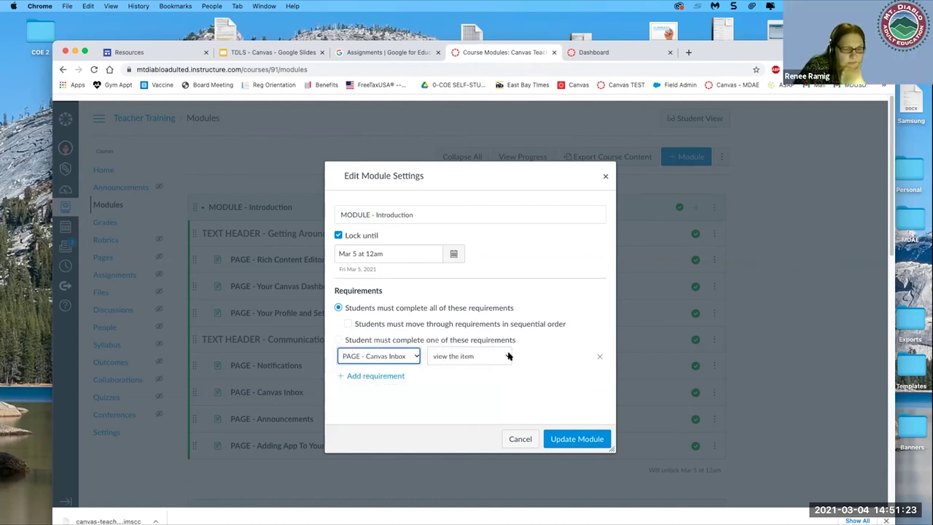
click(508, 356)
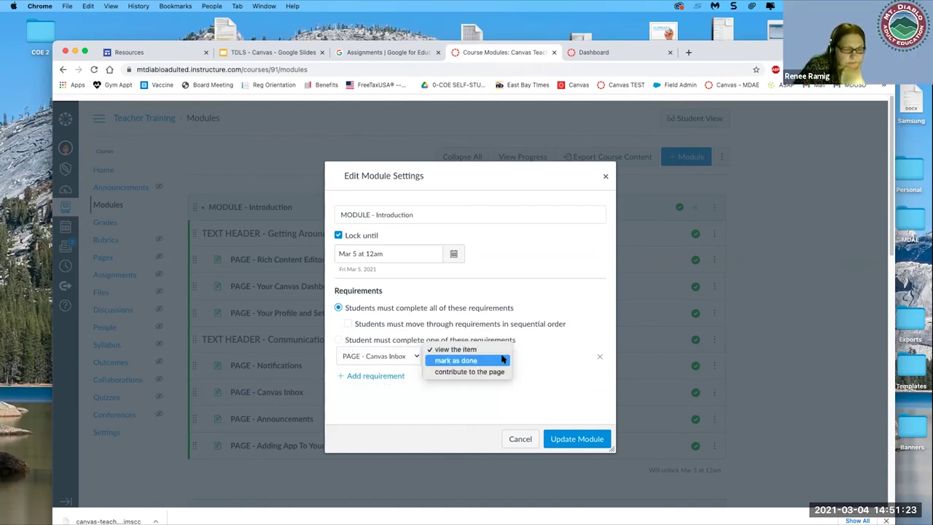
click(474, 362)
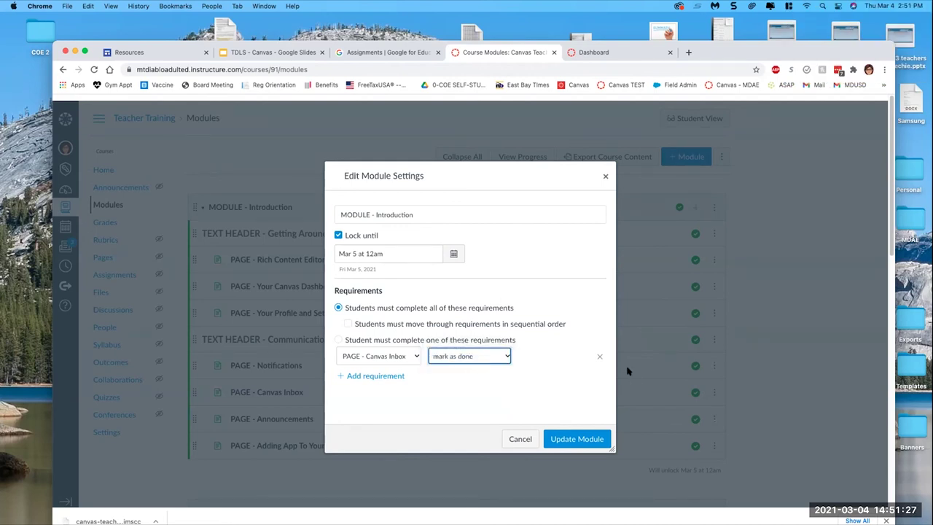
click(486, 357)
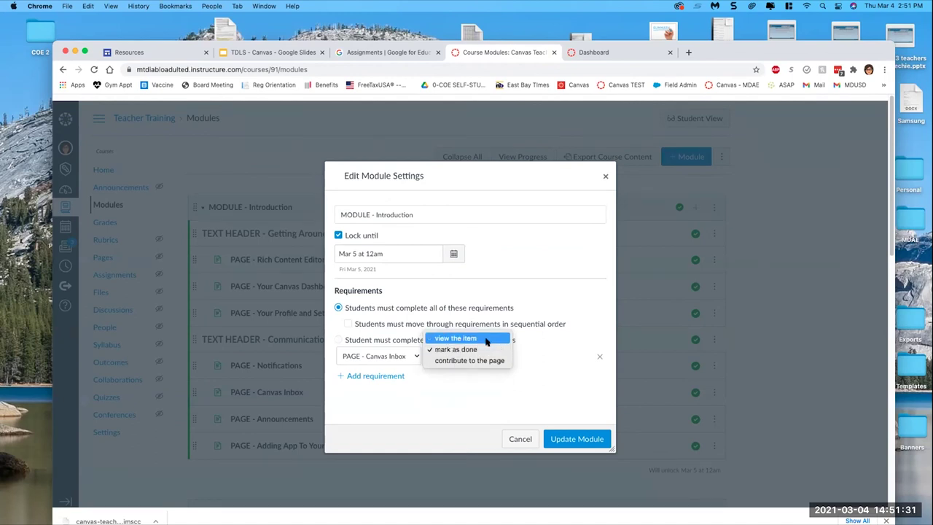
click(485, 340)
click(481, 359)
click(481, 362)
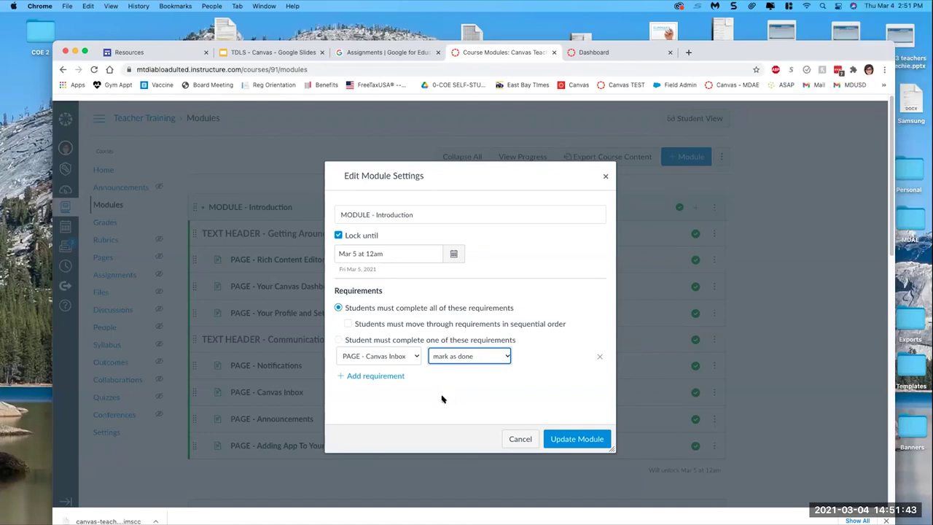
click(347, 323)
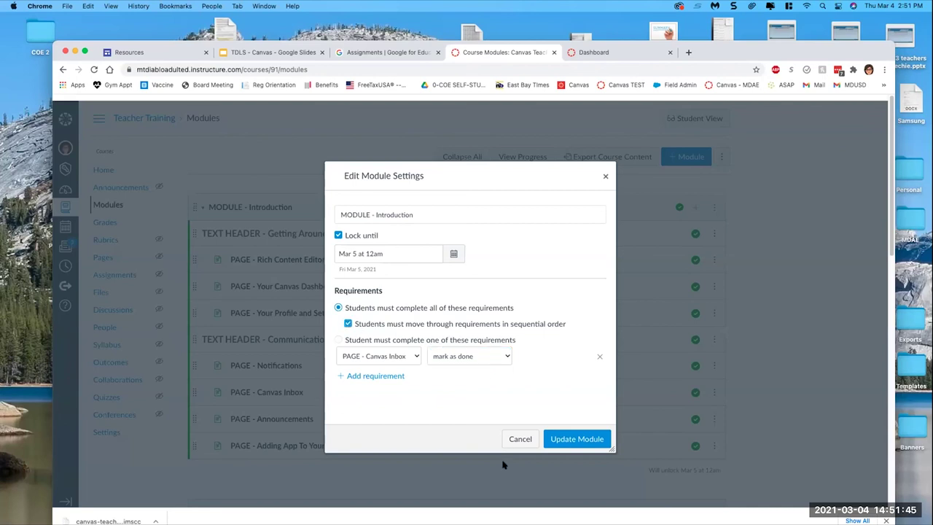
click(395, 356)
click(390, 405)
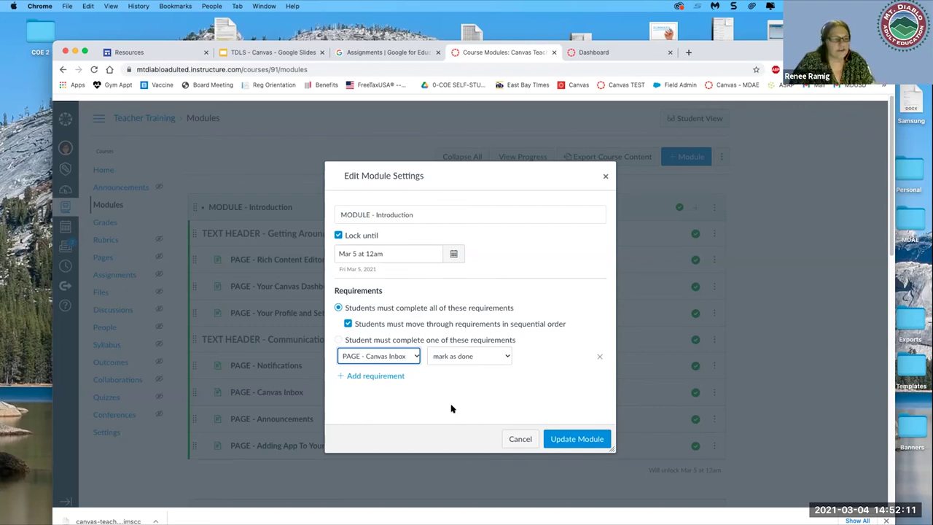
click(530, 439)
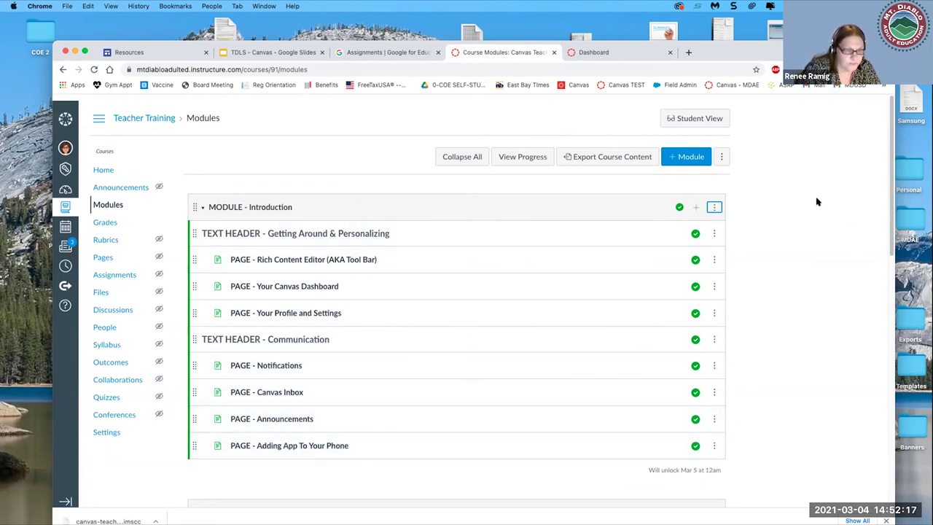
Add a mark-as-done requirement for the Rich Content Editor page to the Introduction module
click(714, 208)
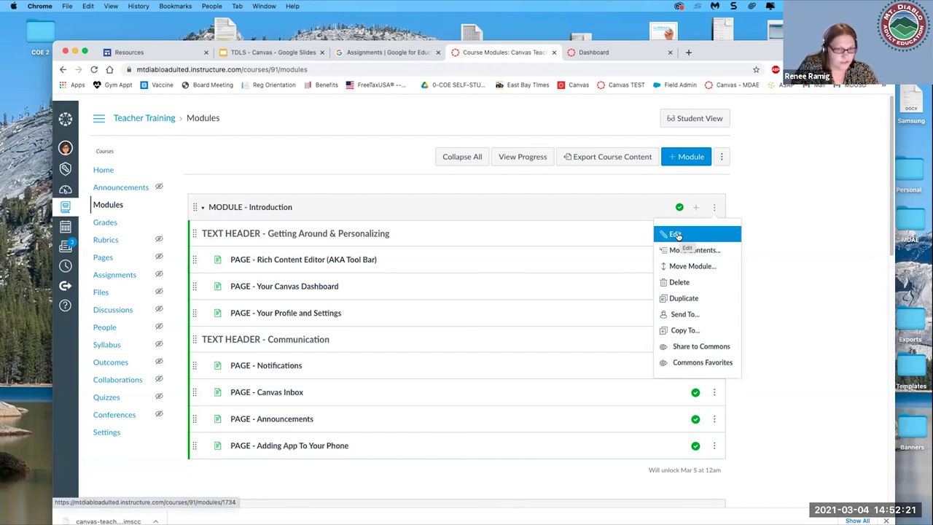
click(676, 234)
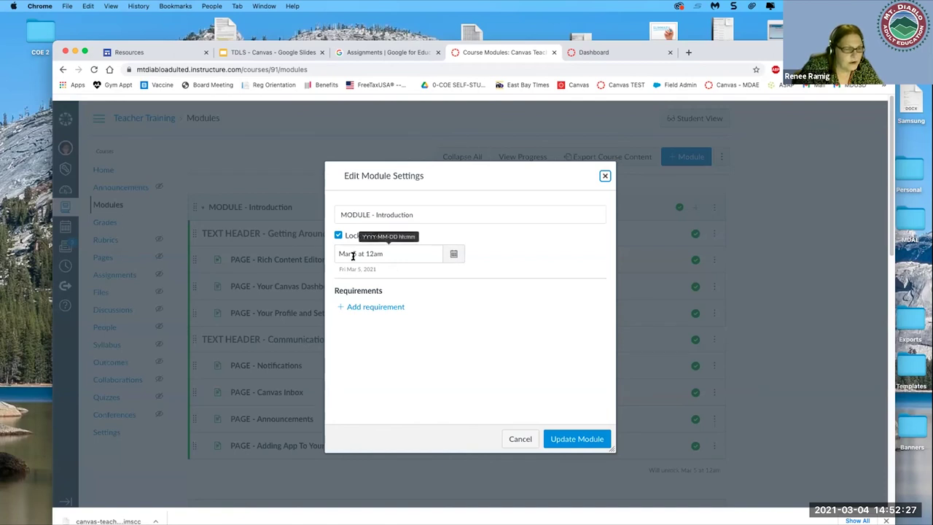
click(392, 308)
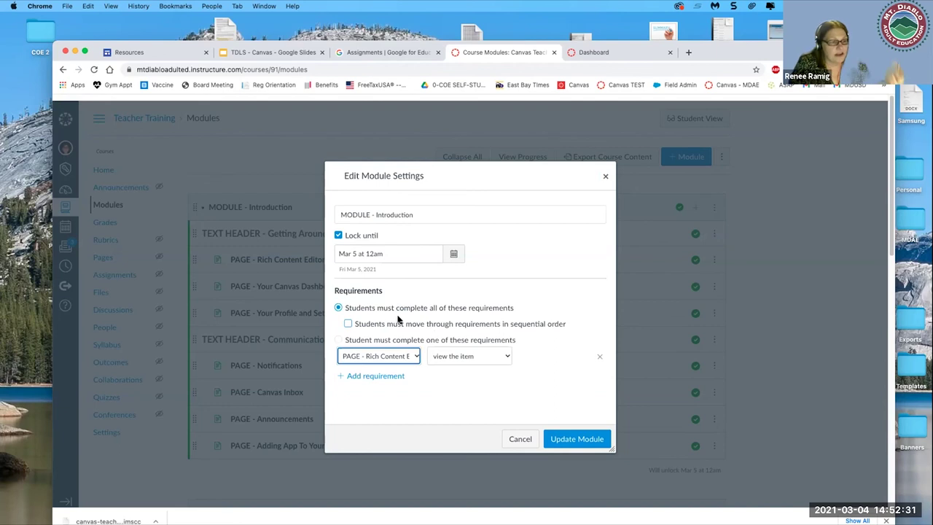
click(381, 357)
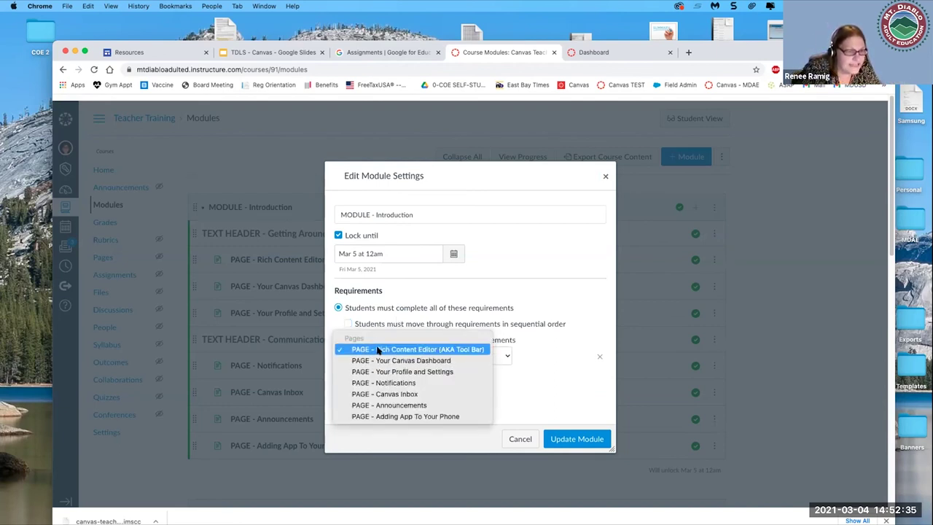
click(378, 351)
click(490, 353)
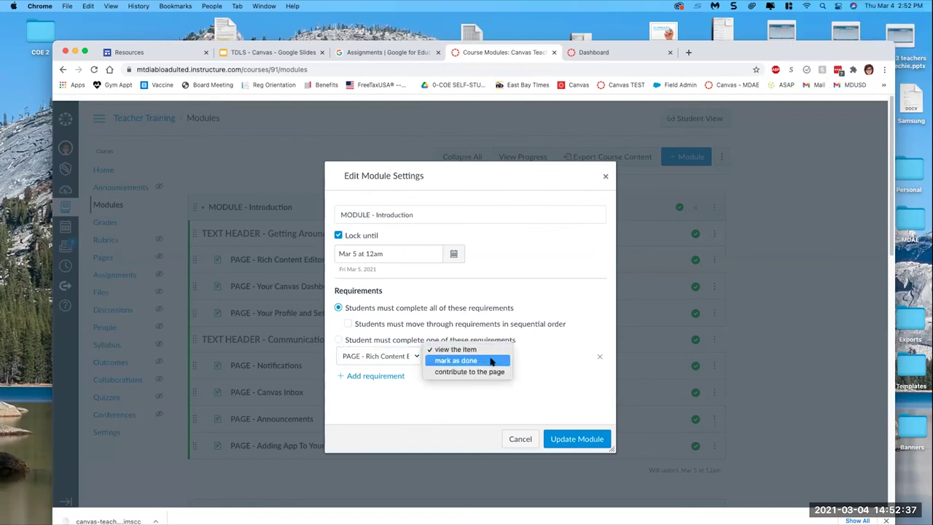
click(492, 360)
Add a second requirement for the Your Canvas Dashboard page and enforce sequential order
click(393, 377)
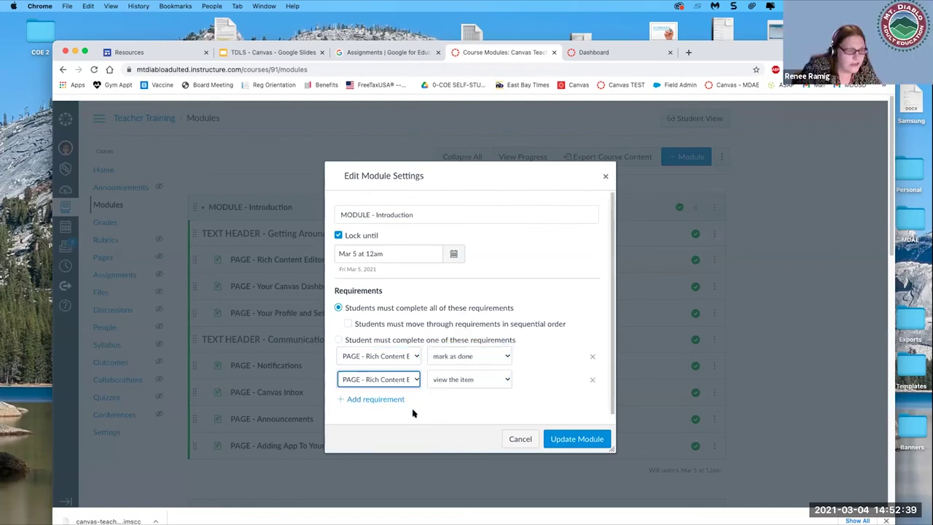
click(404, 379)
click(407, 384)
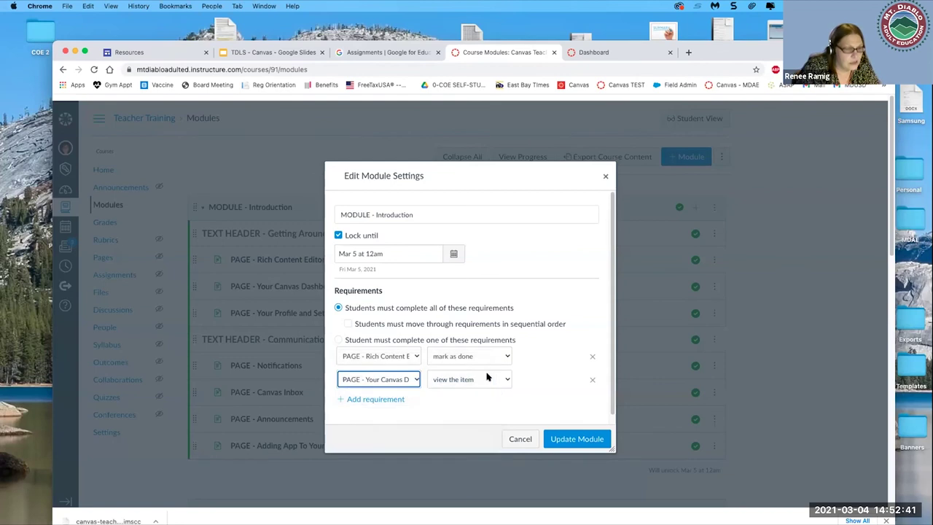
click(487, 379)
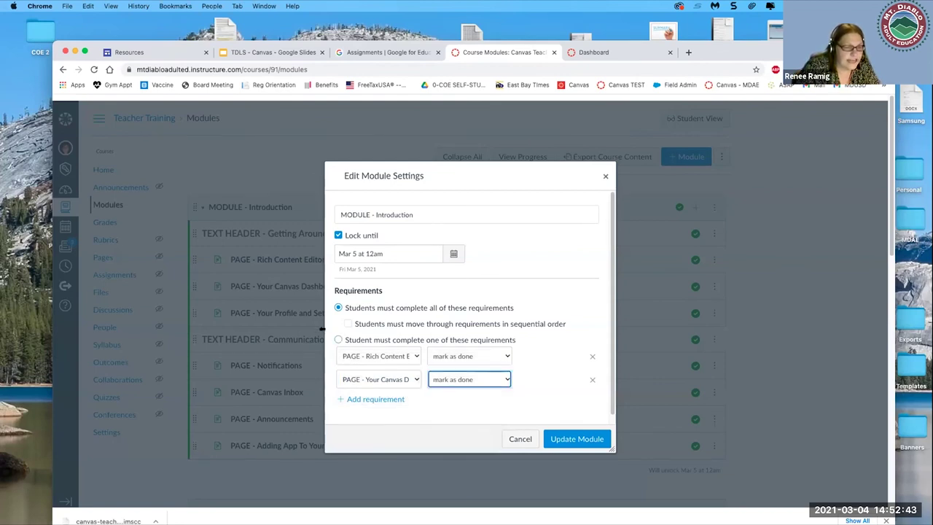
click(348, 324)
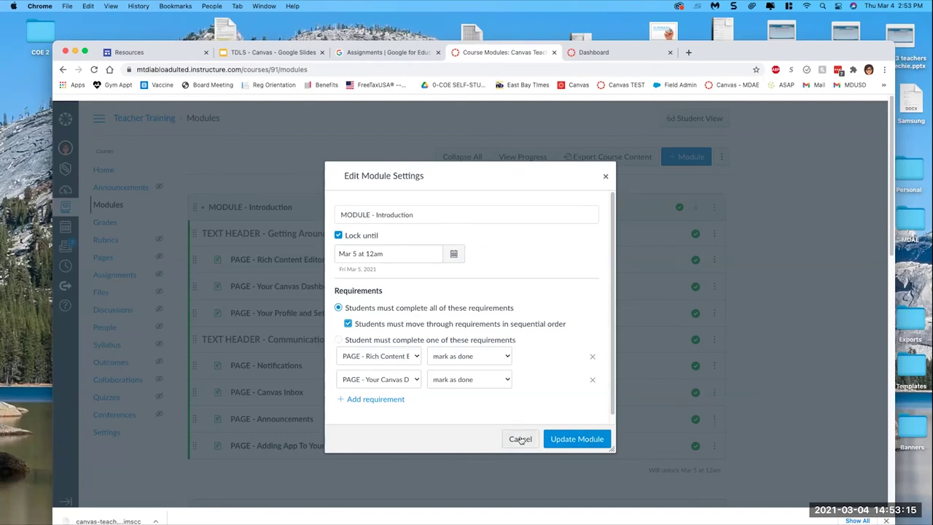
Cancel the Introduction module settings, then open and close the Account panel
click(520, 438)
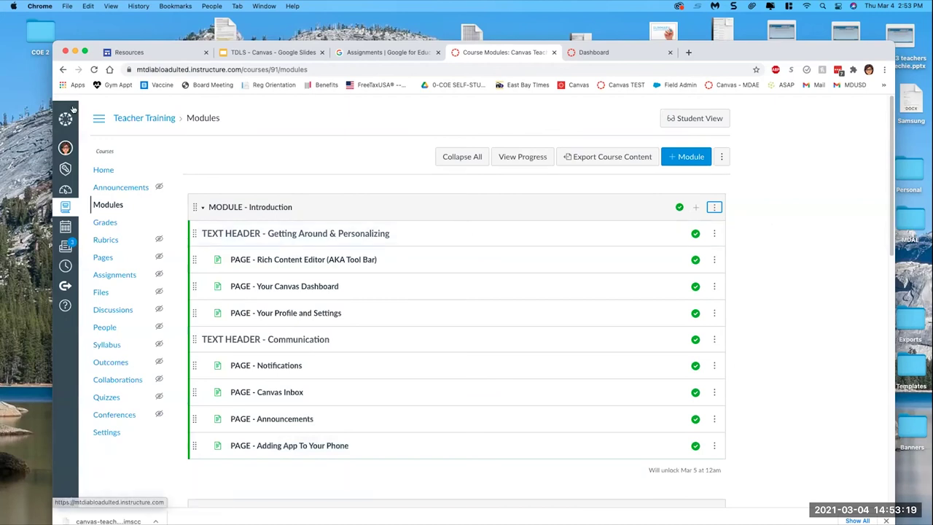
click(64, 148)
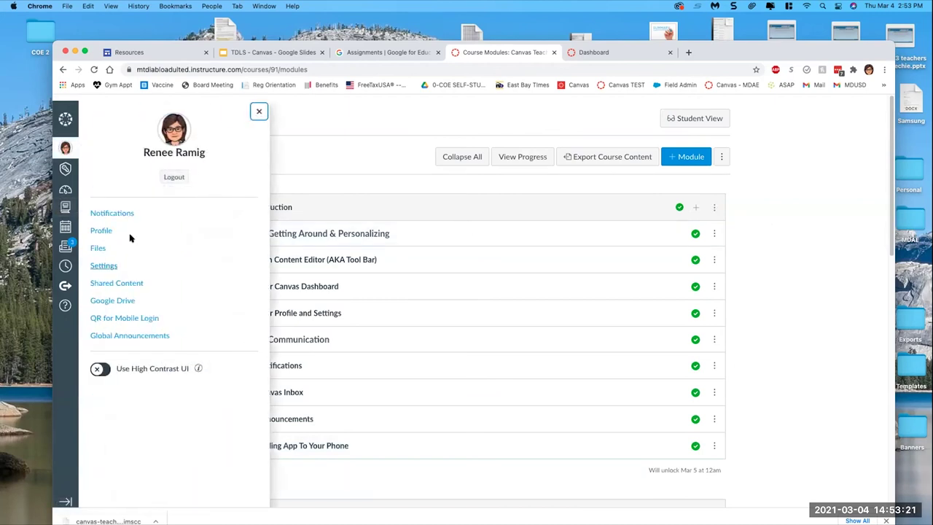
click(799, 314)
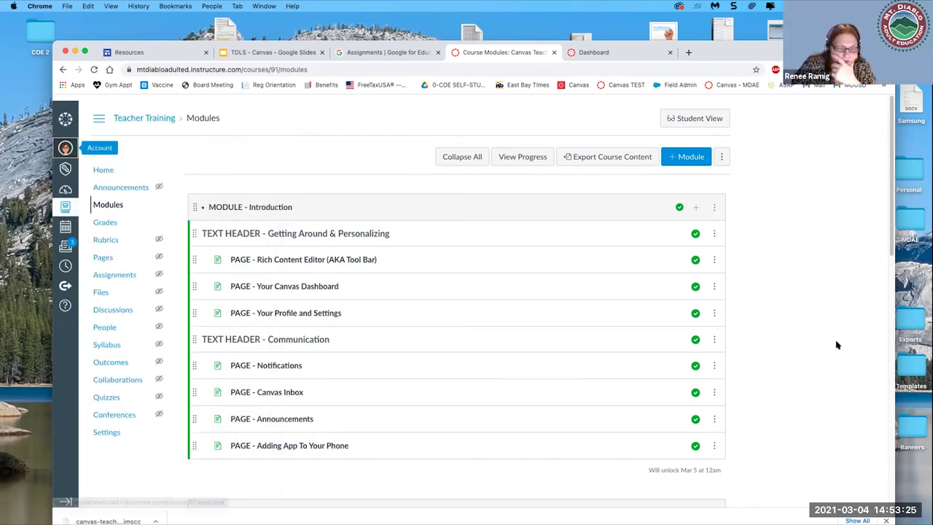
Open and cancel the Edit dialog for the Your Profile and Settings item, then scroll the modules
scroll(838, 343, down, 1)
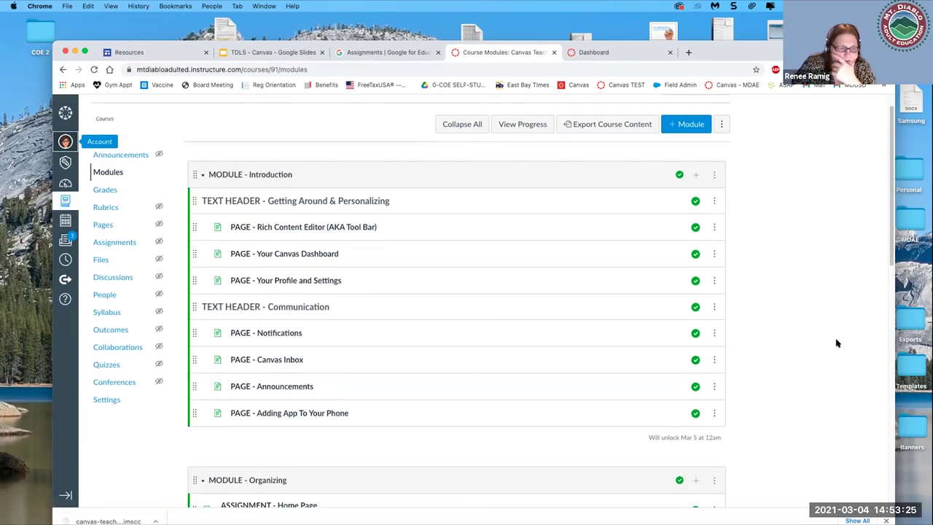
click(717, 281)
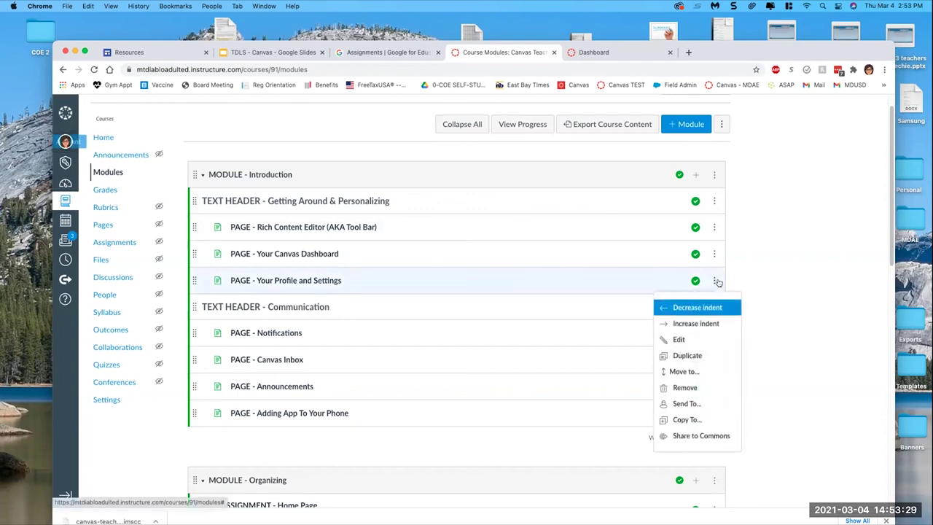
click(689, 341)
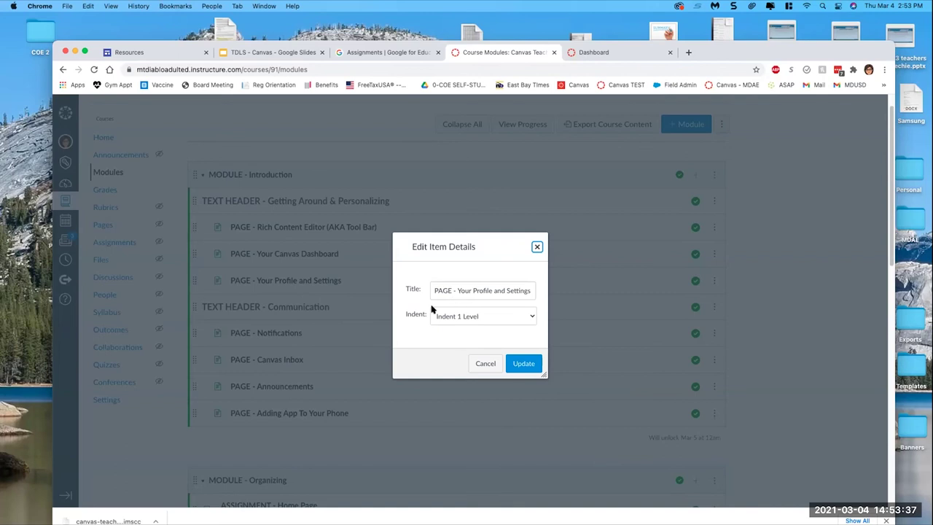
click(487, 364)
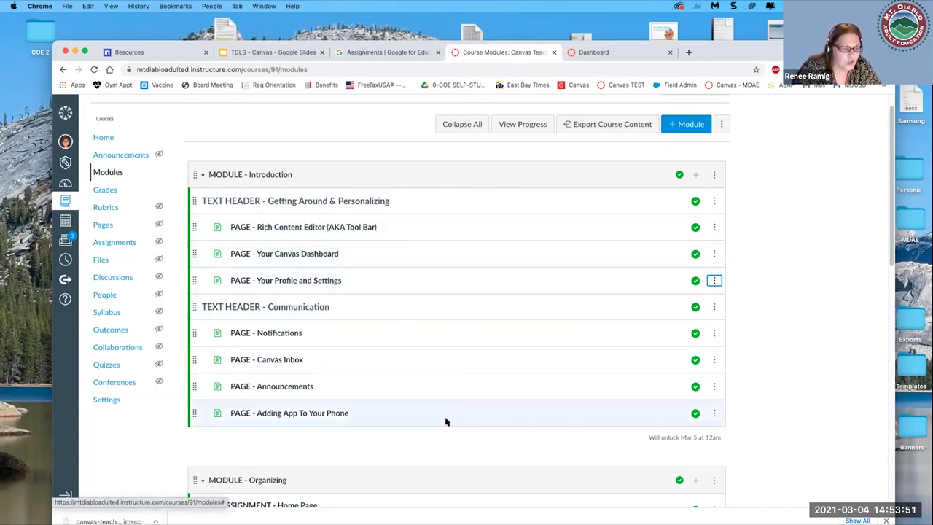
scroll(445, 419, down, 2)
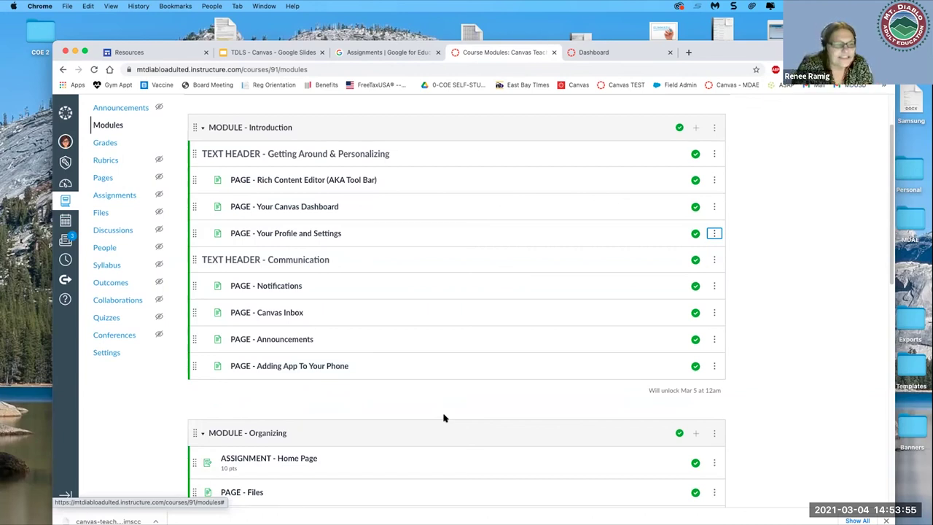
scroll(826, 338, down, 10)
scroll(443, 425, up, 8)
scroll(512, 429, down, 1)
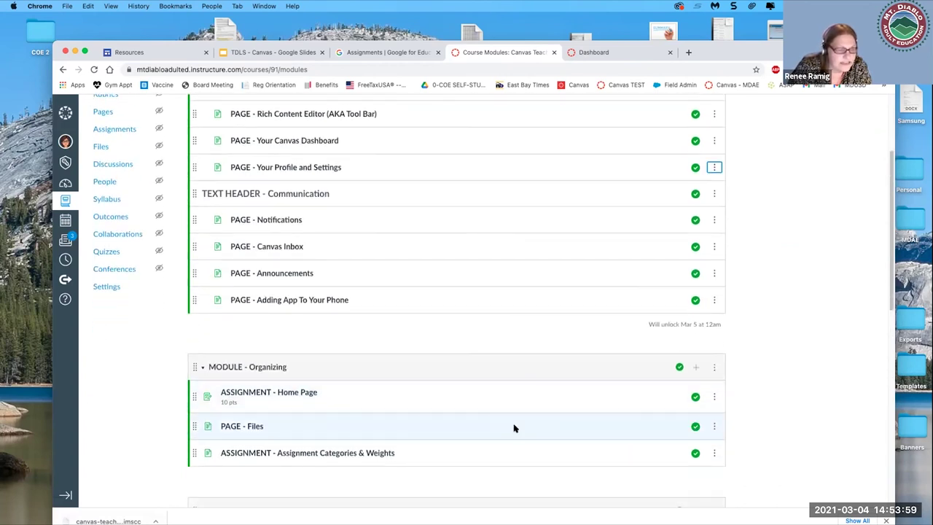
scroll(512, 429, down, 1)
click(713, 348)
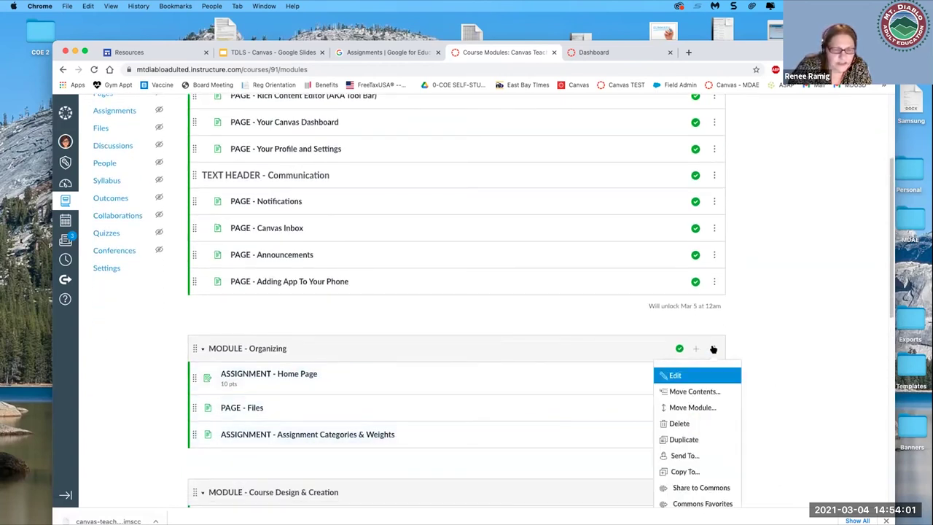
click(704, 378)
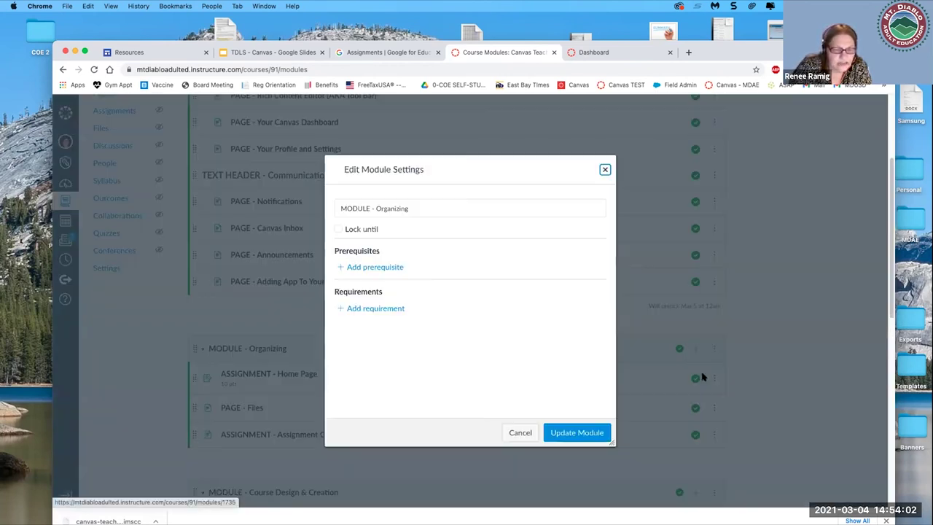
click(399, 309)
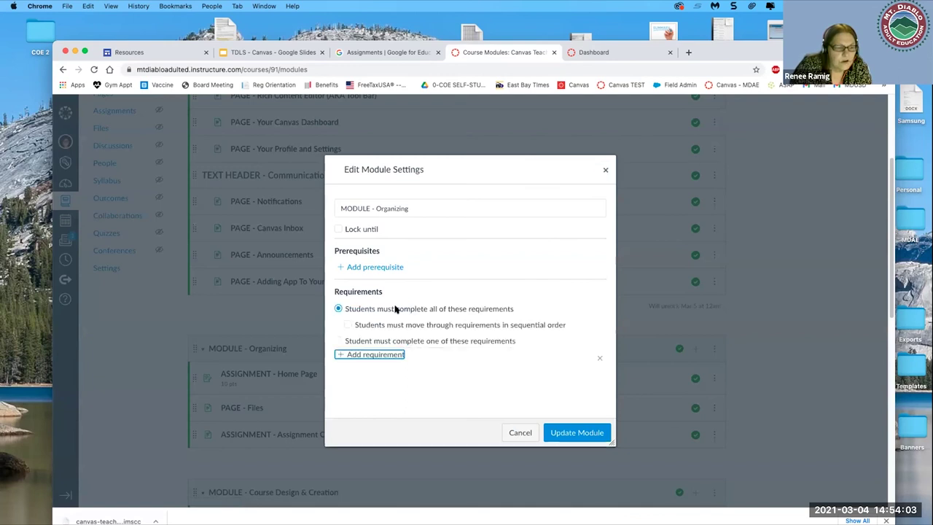
click(376, 266)
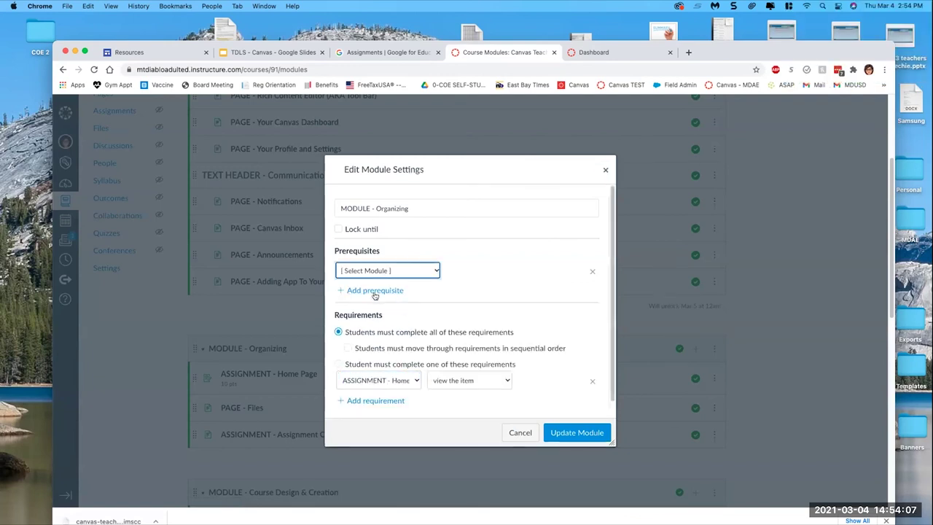
click(386, 271)
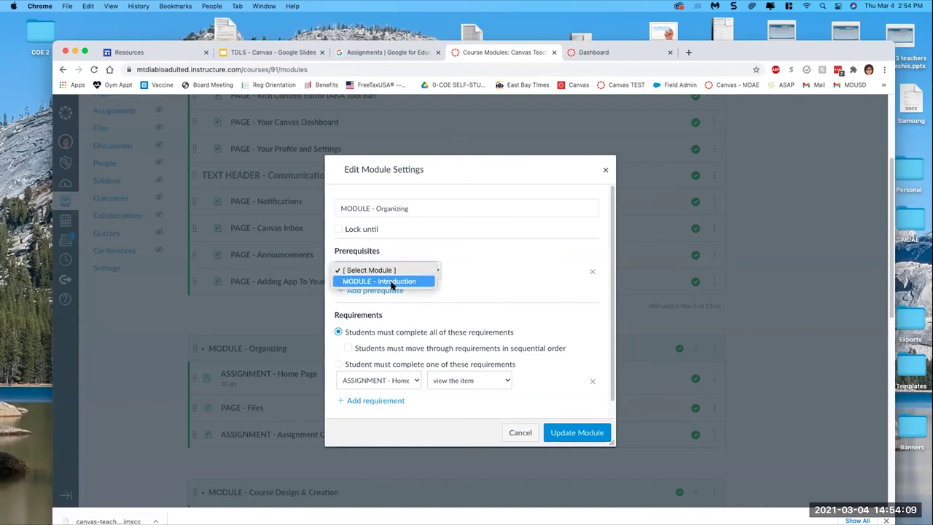
click(392, 282)
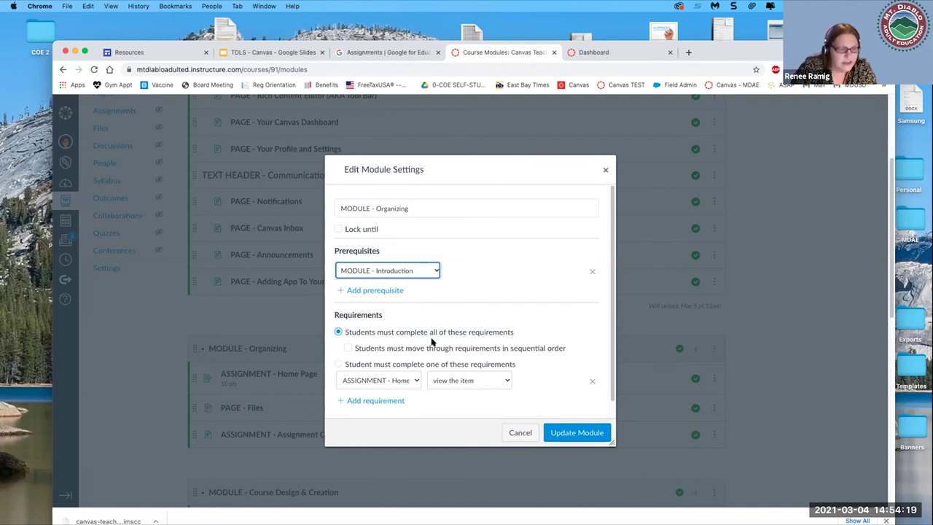
click(377, 381)
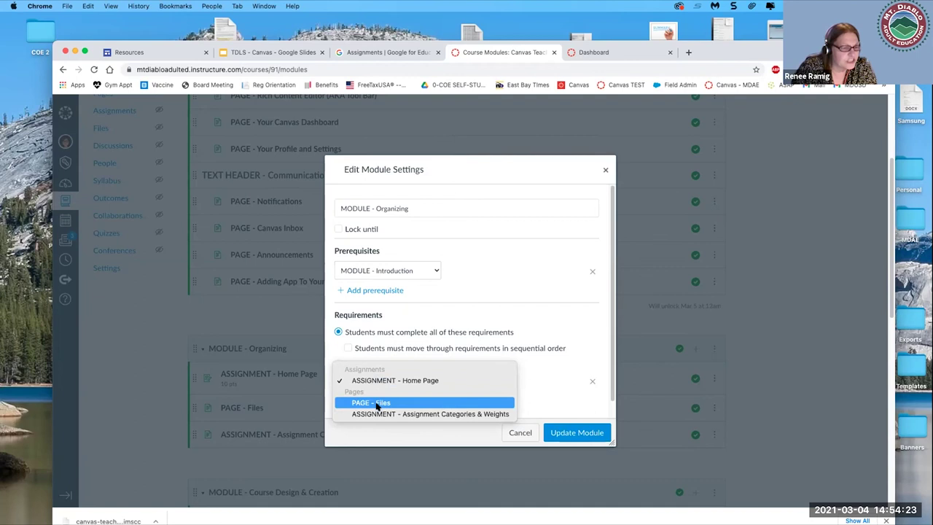
click(526, 432)
click(521, 433)
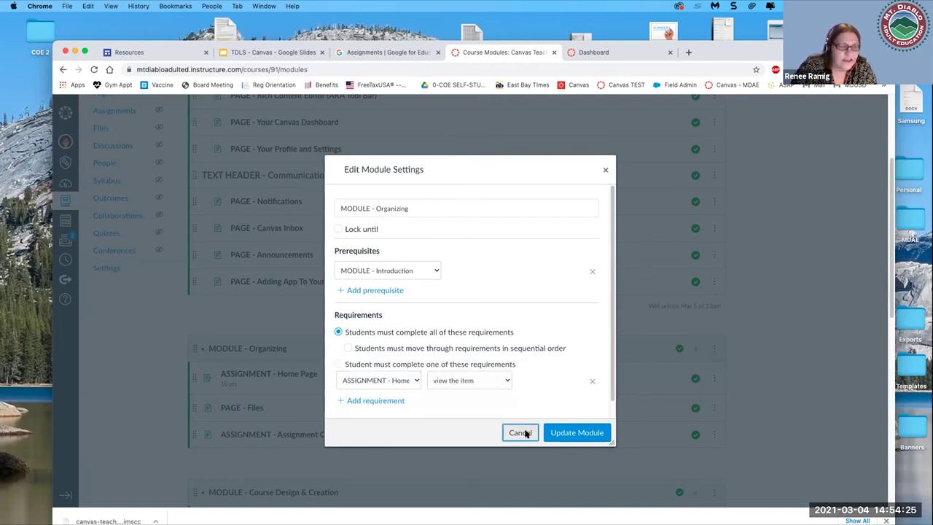
scroll(782, 308, up, 3)
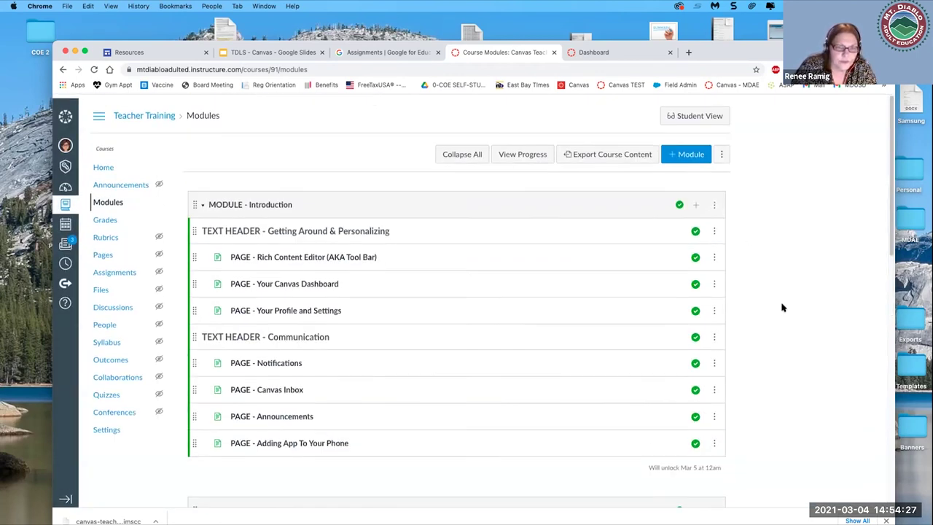
click(714, 206)
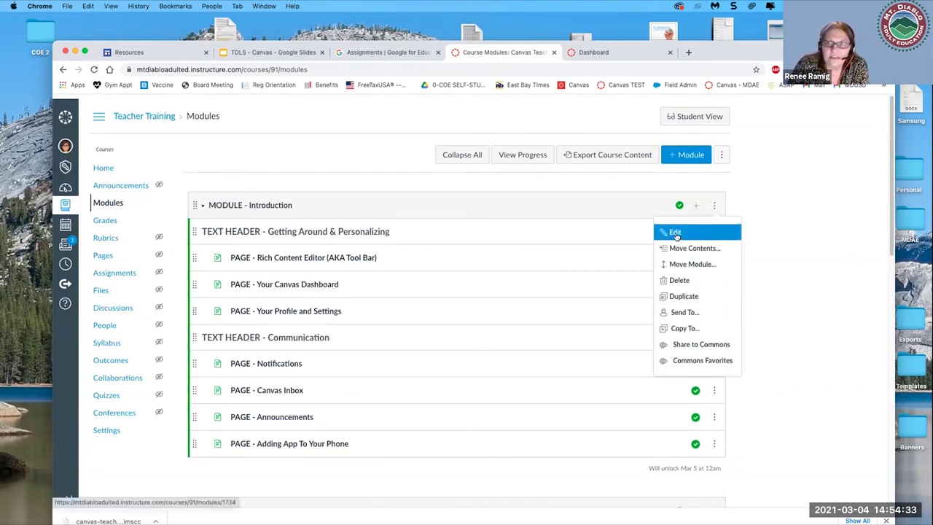
Require marking Rich Content Editor done, in sequential order, and save without re-locking modules
click(803, 281)
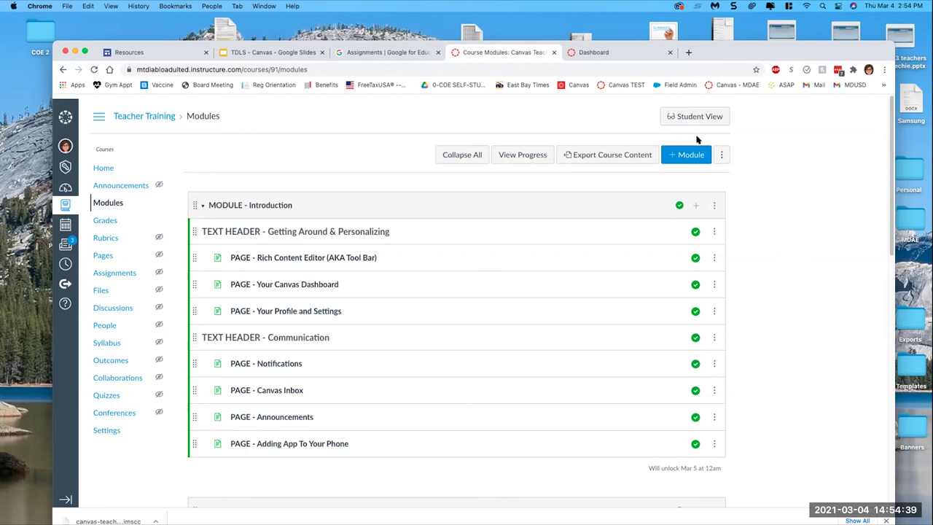
click(714, 207)
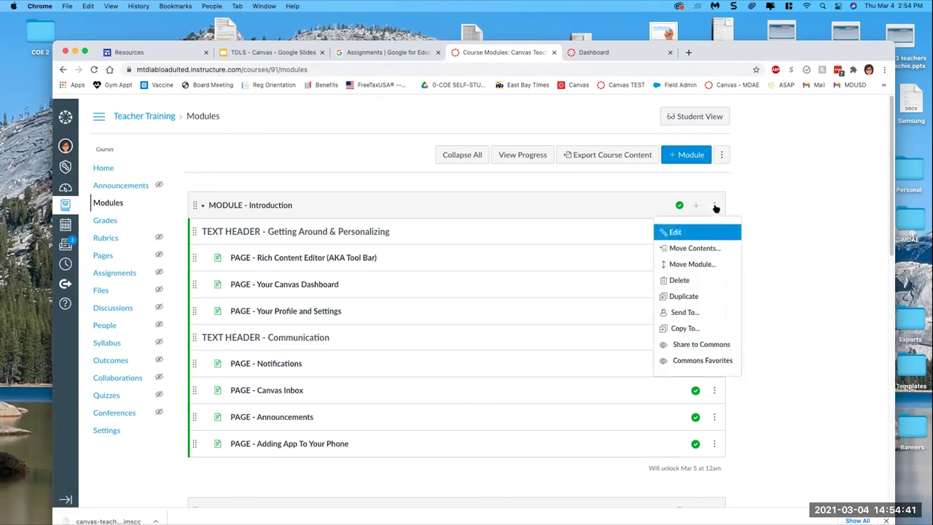
click(695, 234)
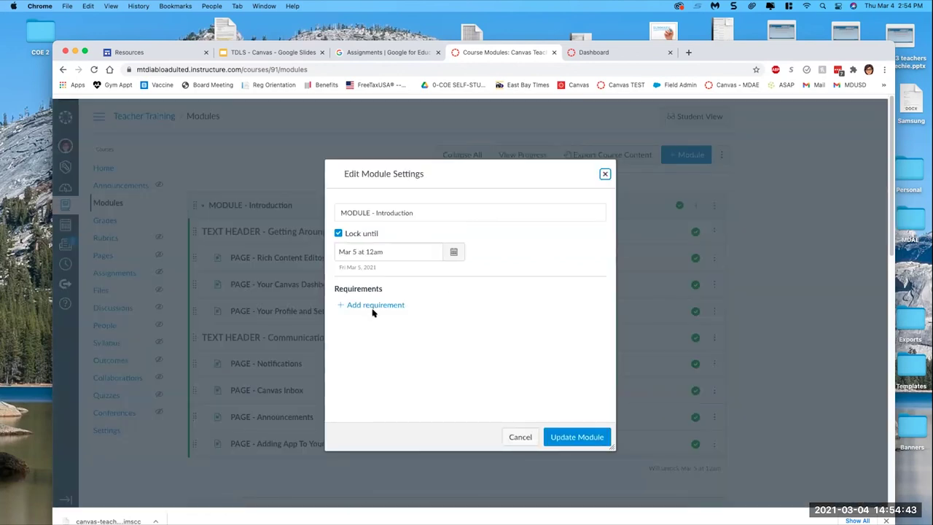
click(376, 305)
click(348, 322)
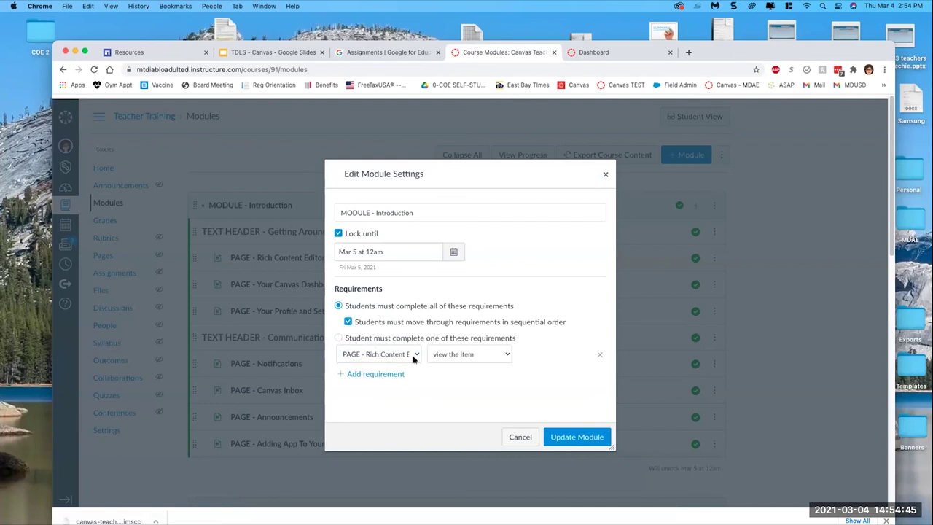
click(467, 356)
key(Return)
click(572, 436)
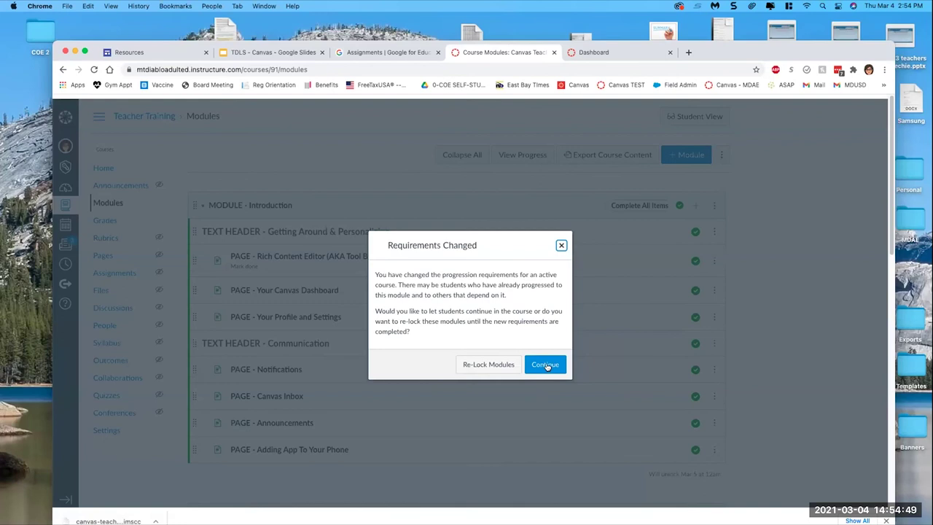
click(543, 365)
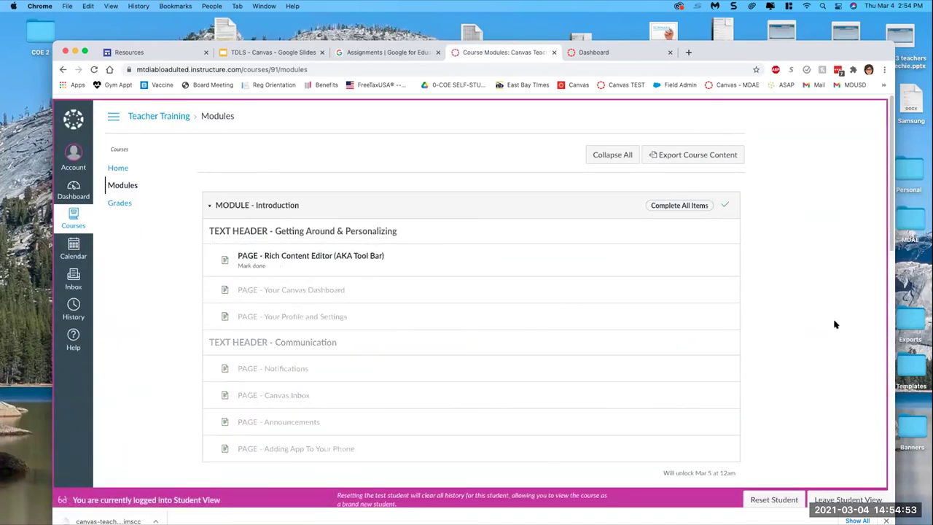
Scroll through the locked Teacher Training modules in Student View, then leave Student View
scroll(796, 315, down, 2)
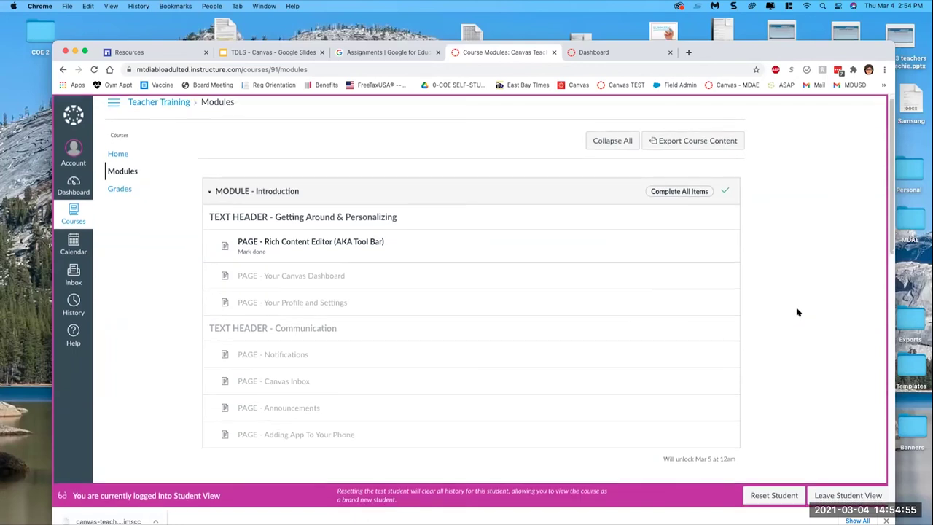
scroll(798, 311, up, 1)
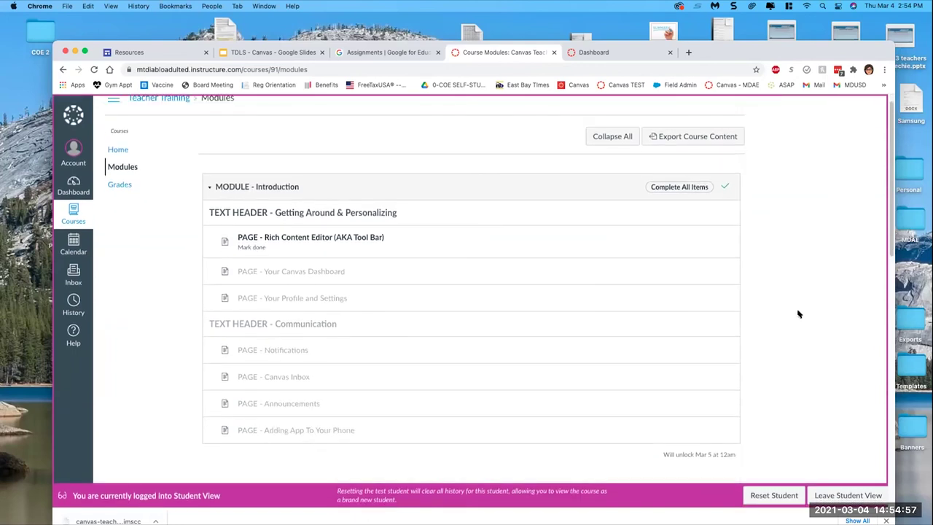
scroll(797, 313, down, 2)
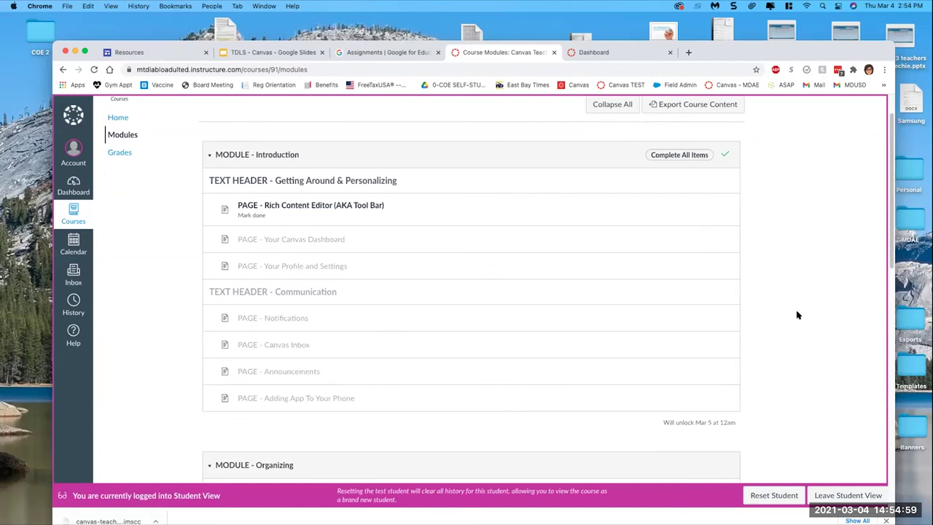
scroll(797, 314, down, 1)
scroll(798, 313, up, 2)
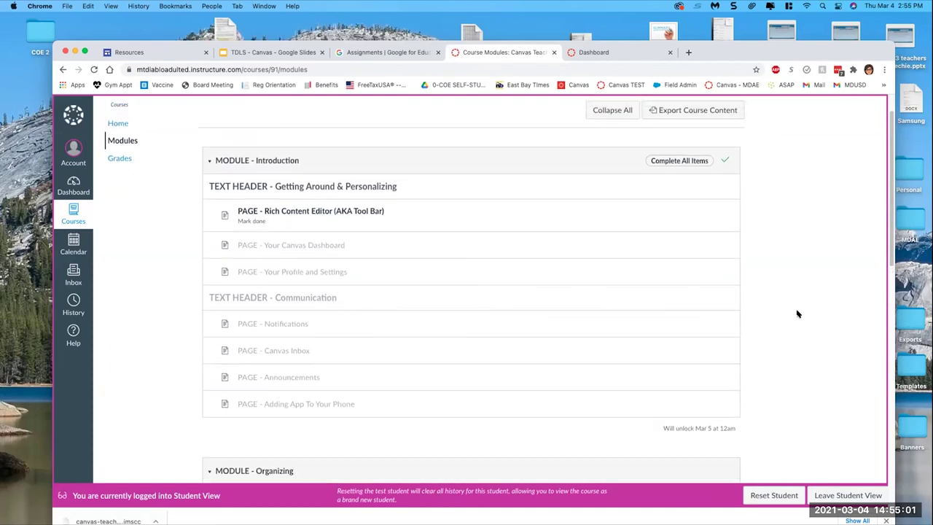
scroll(797, 314, up, 2)
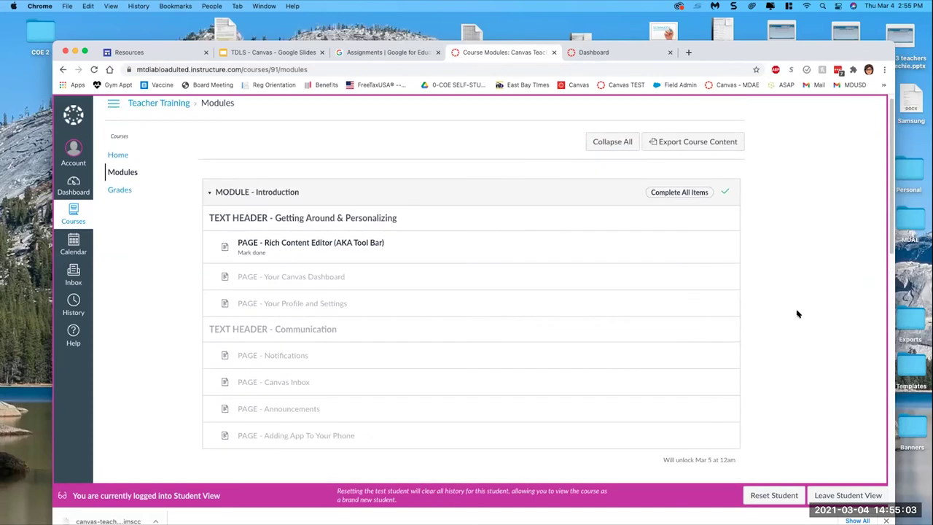
scroll(798, 313, down, 1)
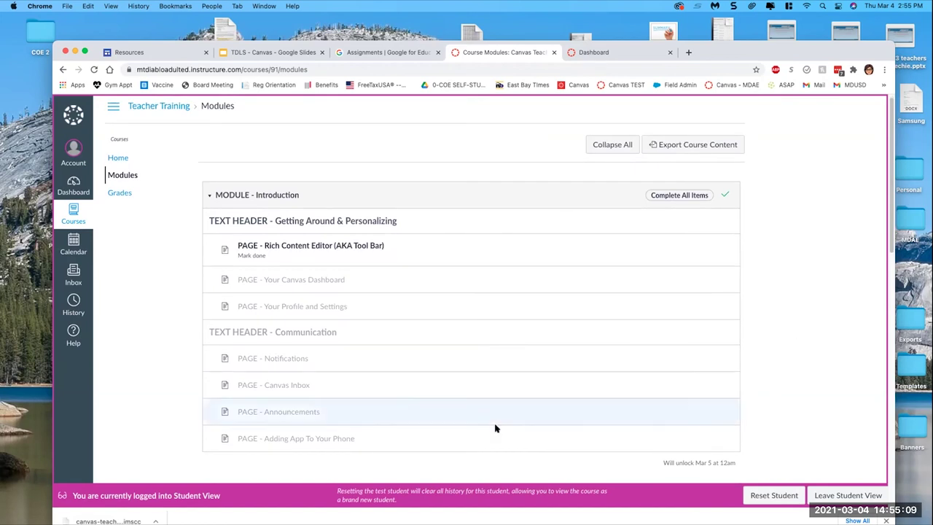
scroll(835, 377, down, 1)
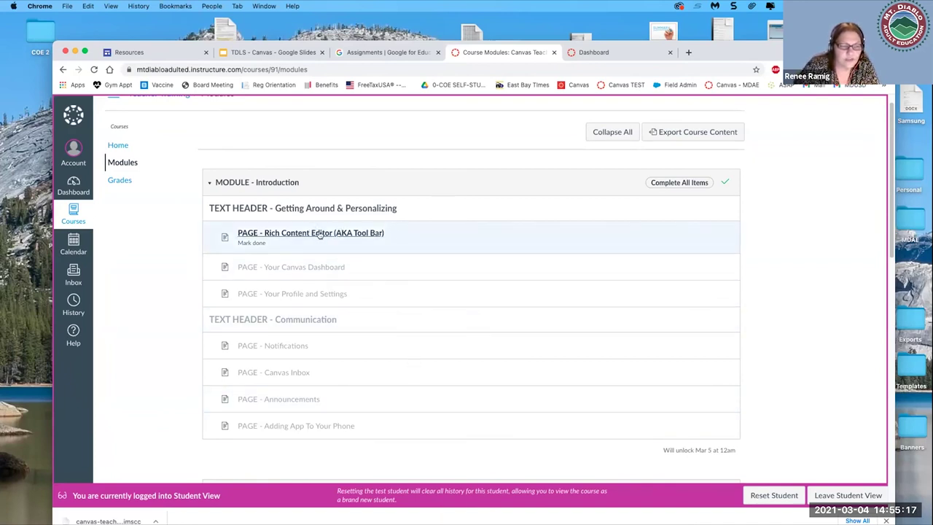
click(849, 495)
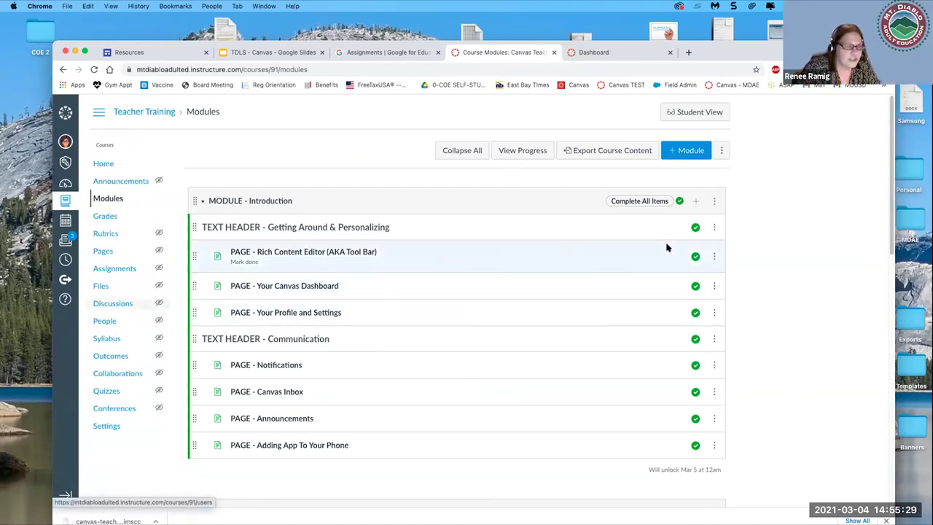
Recheck the modules in Student View, then return to teacher view and open the Teacher Training People roster
click(687, 111)
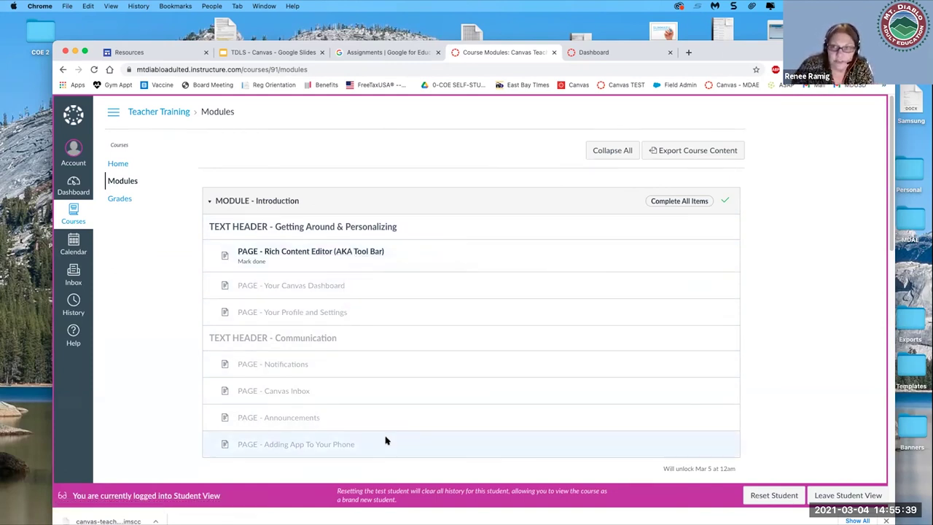
click(841, 496)
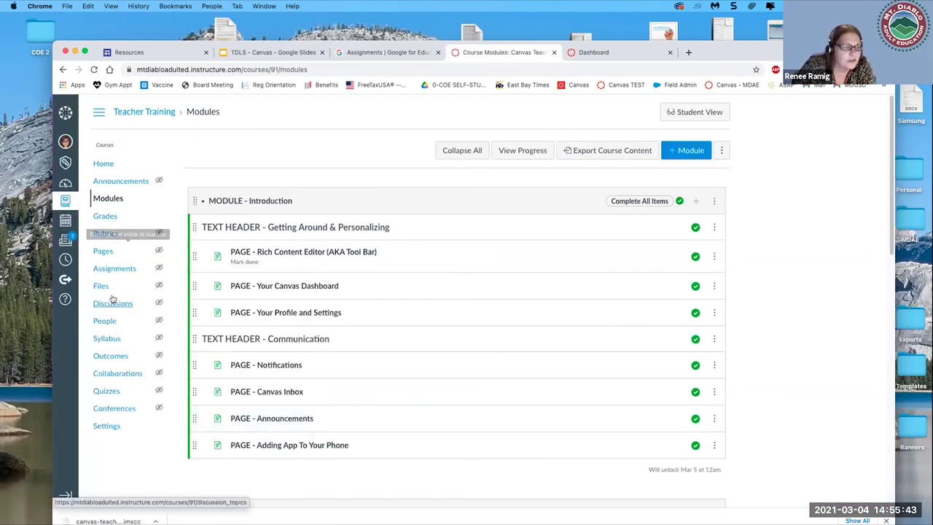
click(105, 320)
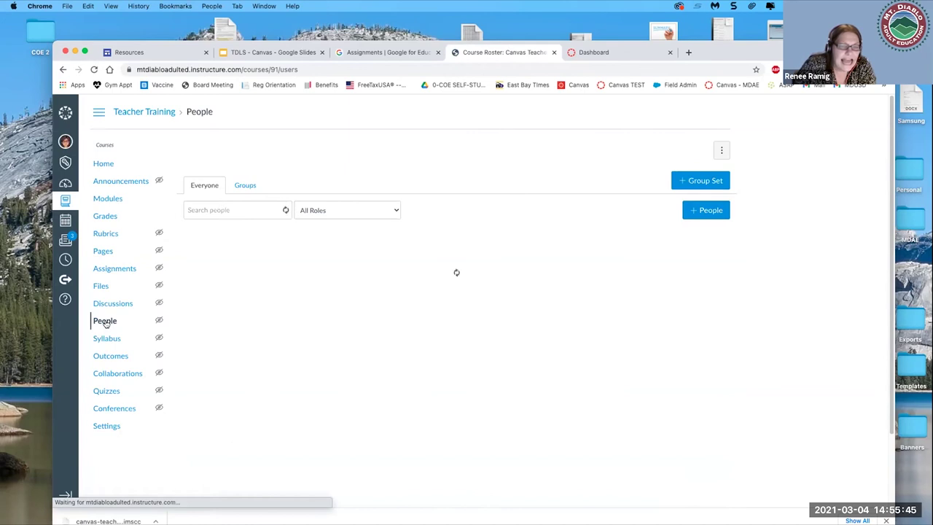
Look up a user by e-mail in Add People, cancel without adding, then open the Teacher Training gradebook
click(704, 213)
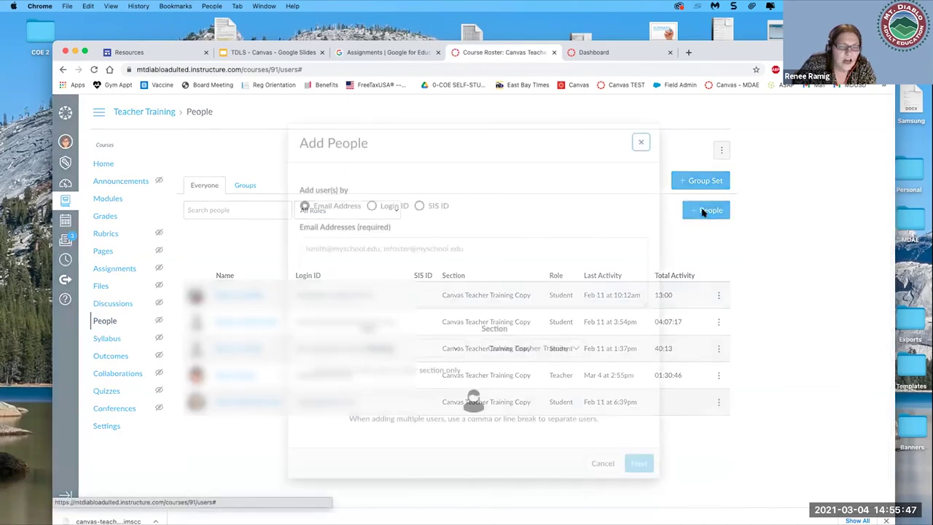
click(350, 272)
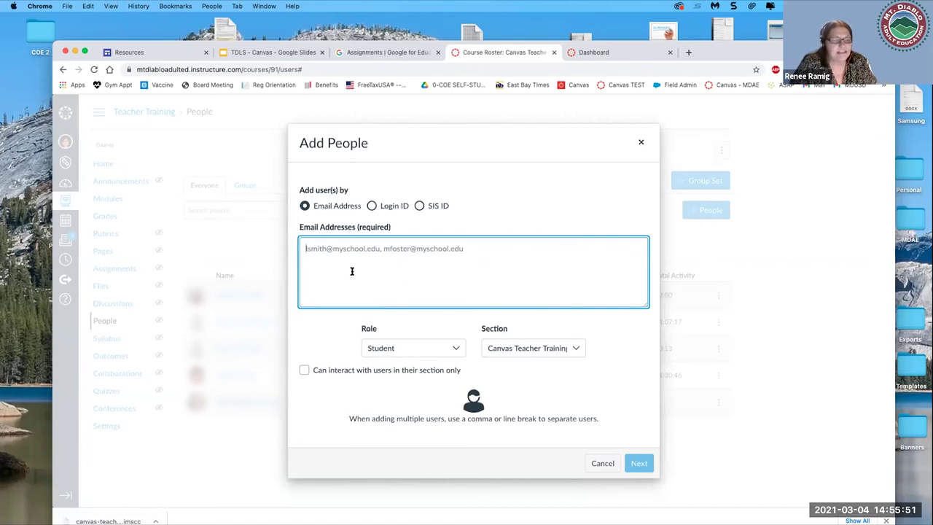
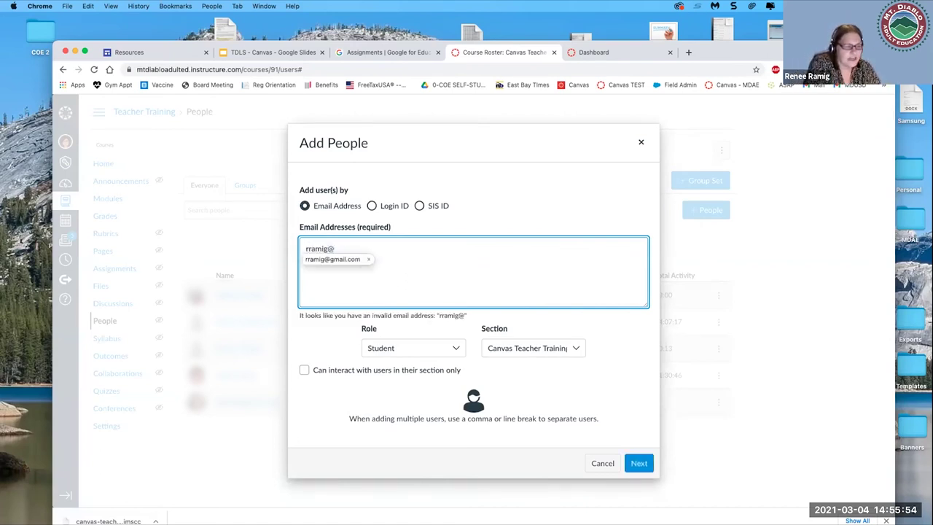
key(Down)
key(Return)
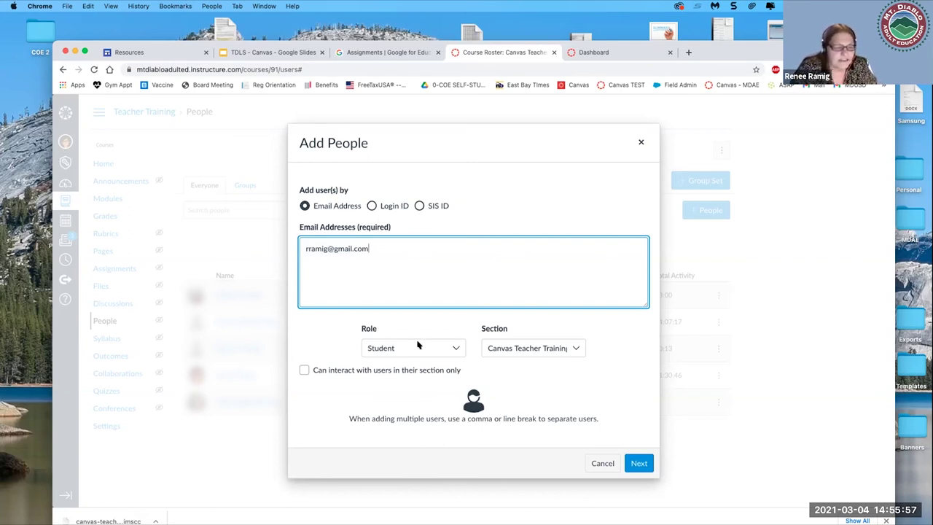
click(640, 463)
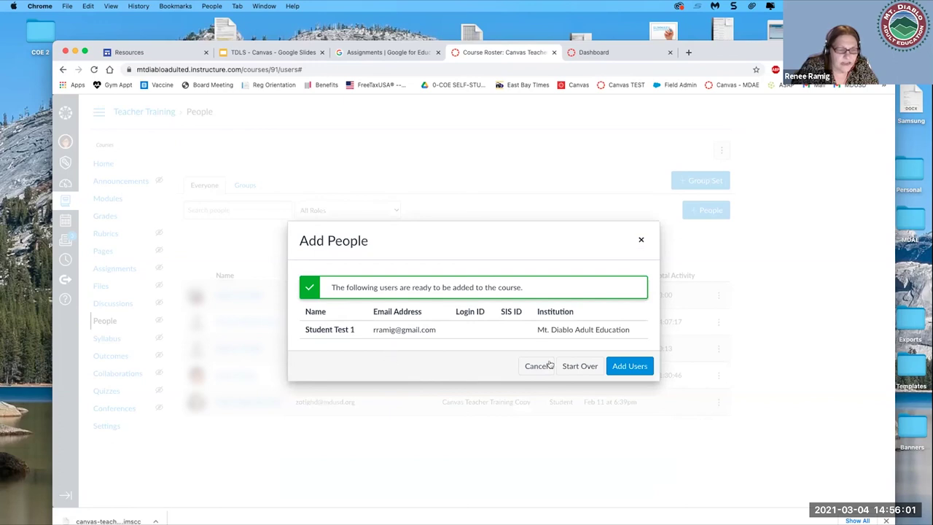
drag(356, 329, 304, 326)
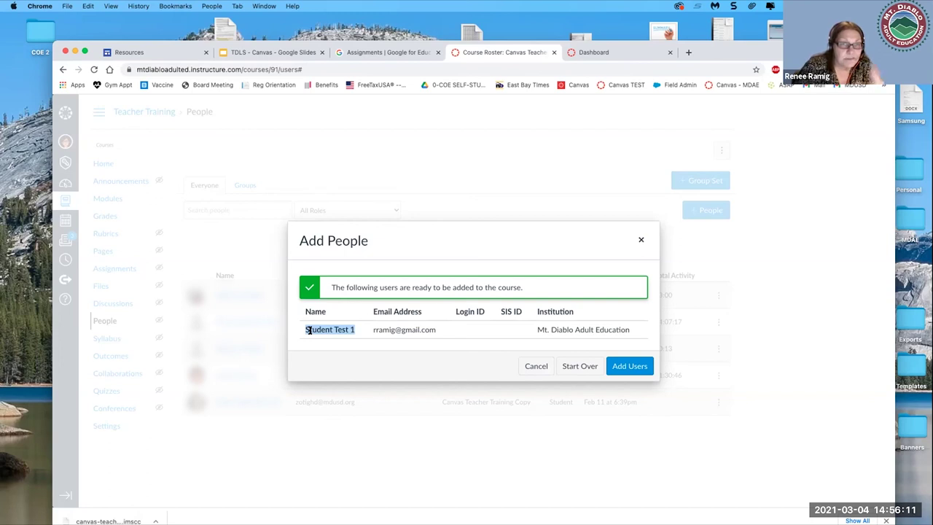
click(535, 366)
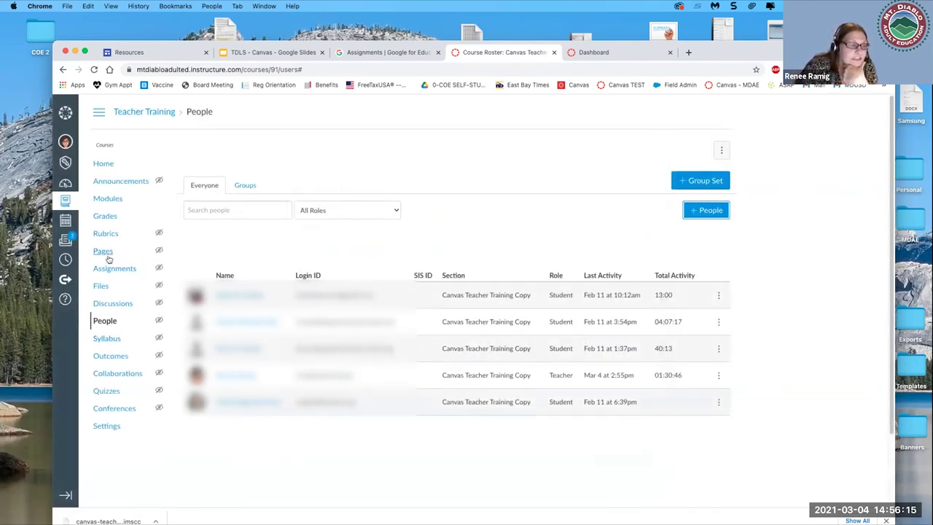
click(106, 217)
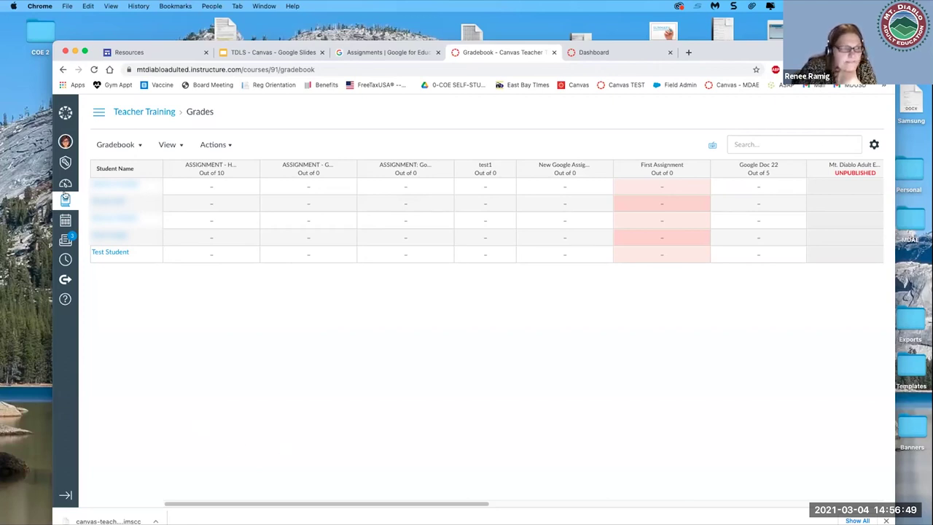
Open the Nurse Assistant skills sheets To Do item in SpeedGrader, then show the other site's 39-course dashboard
click(65, 183)
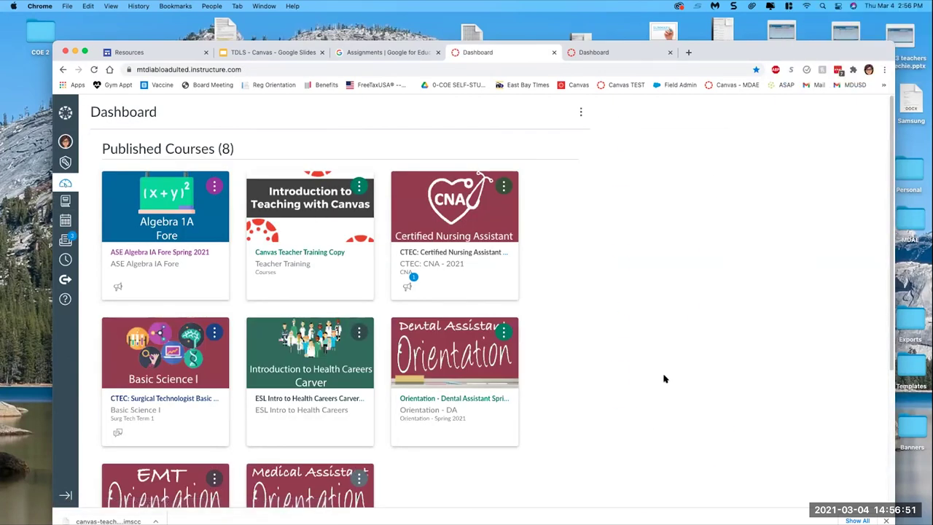
click(621, 337)
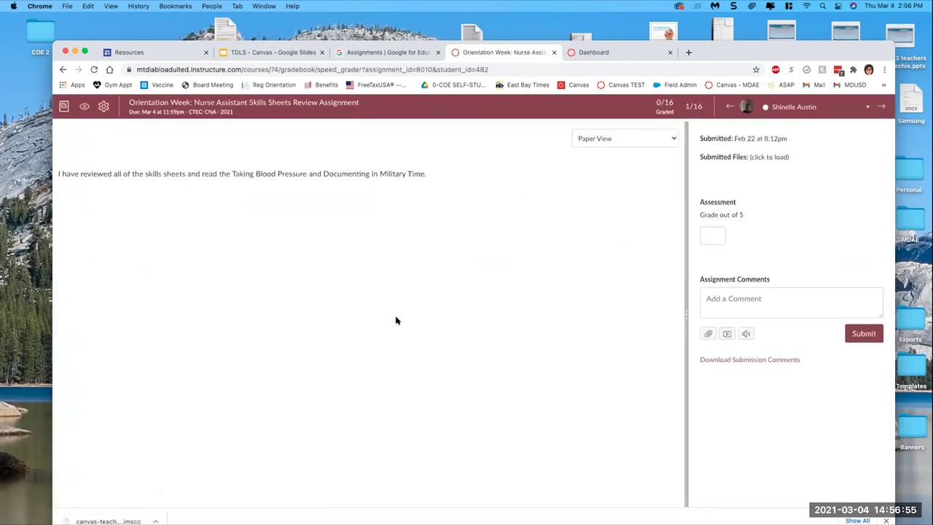
click(369, 54)
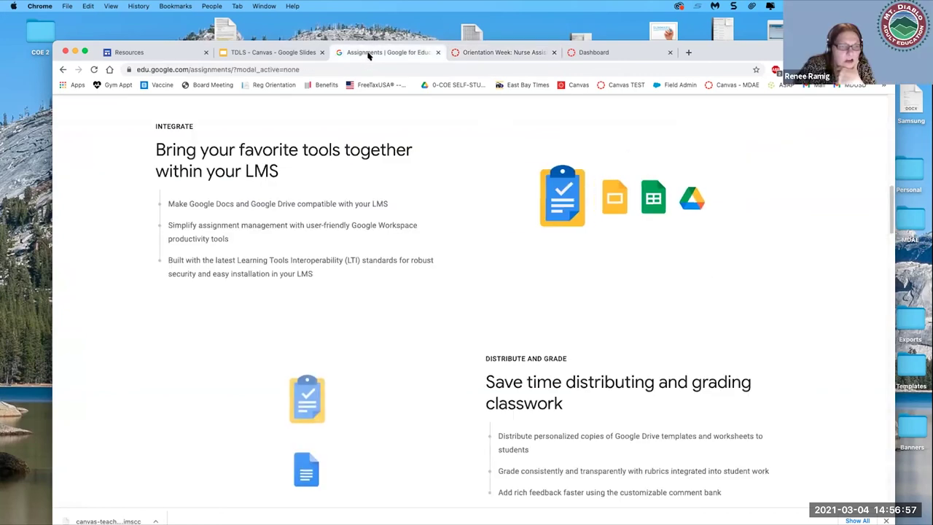
click(515, 54)
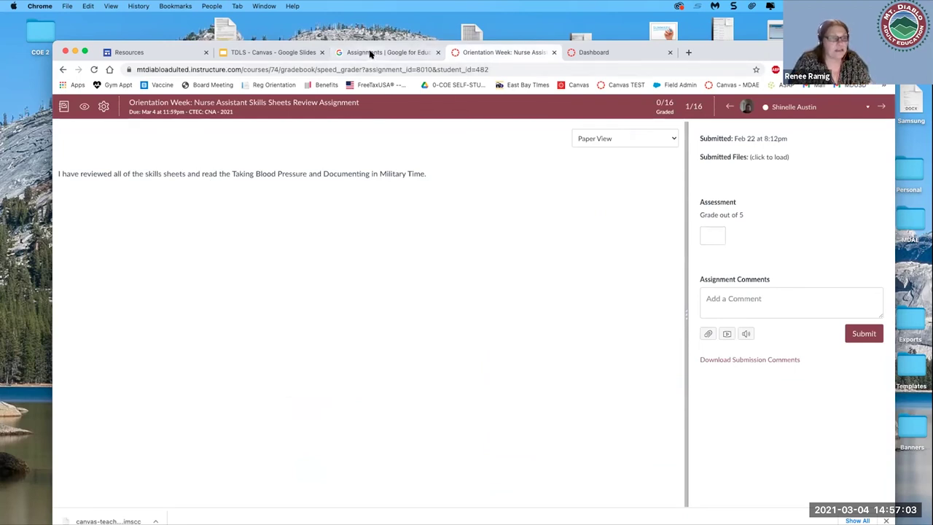
click(607, 51)
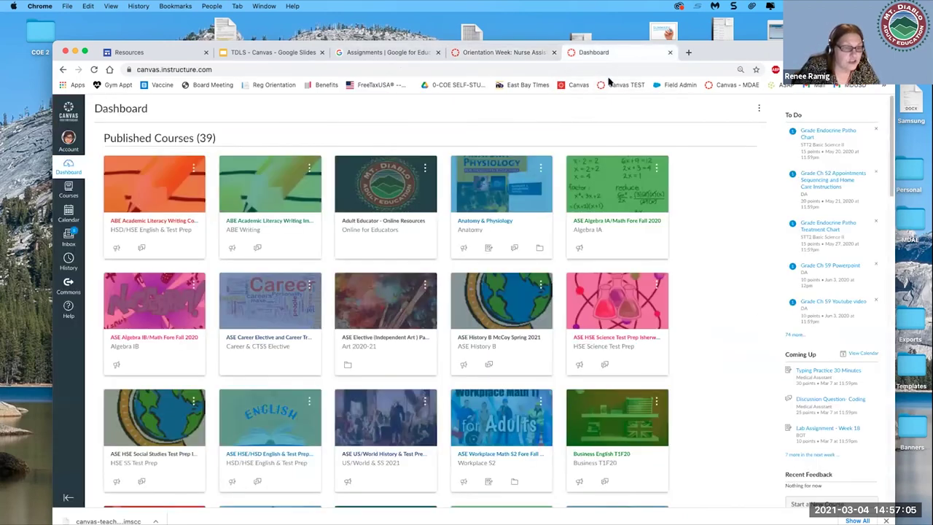
Go to the ABE Academic Literacy Writing course's Announcements and begin a new announcement
scroll(745, 408, down, 1)
scroll(745, 406, up, 1)
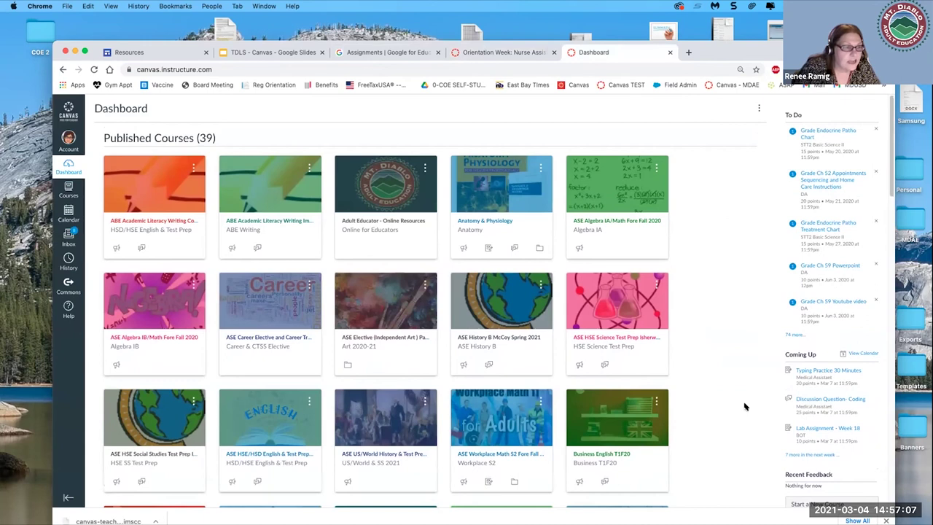
click(239, 222)
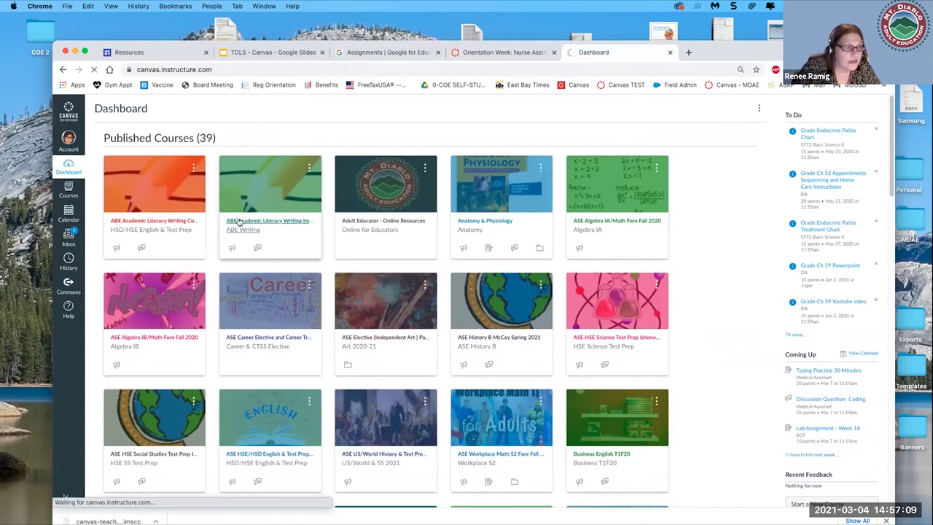
click(107, 169)
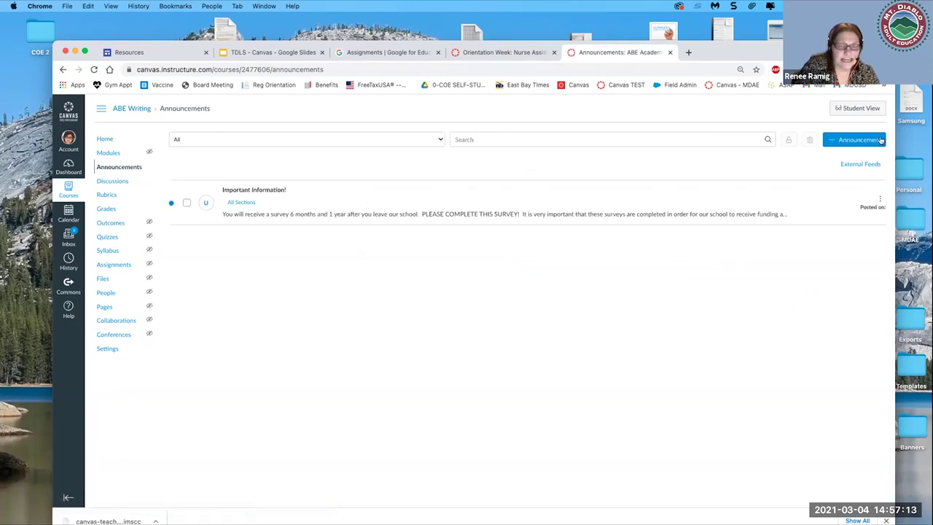
click(880, 140)
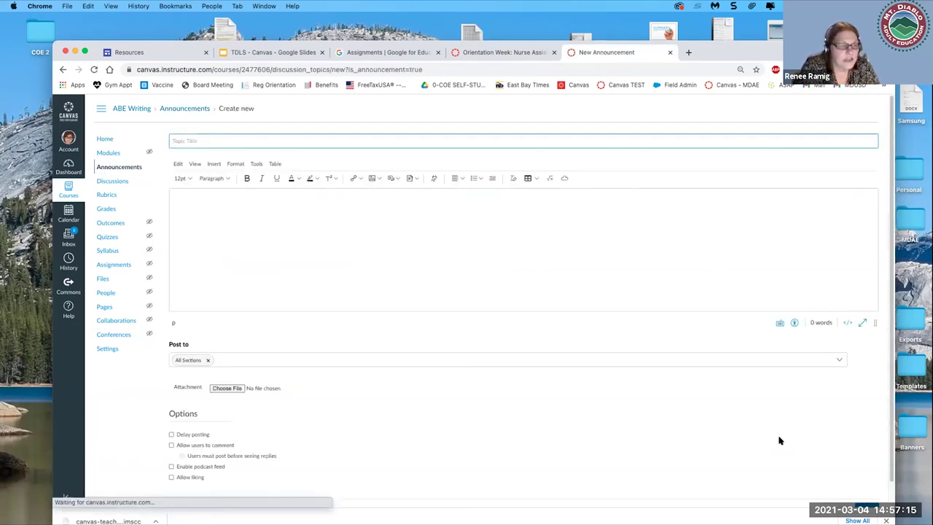